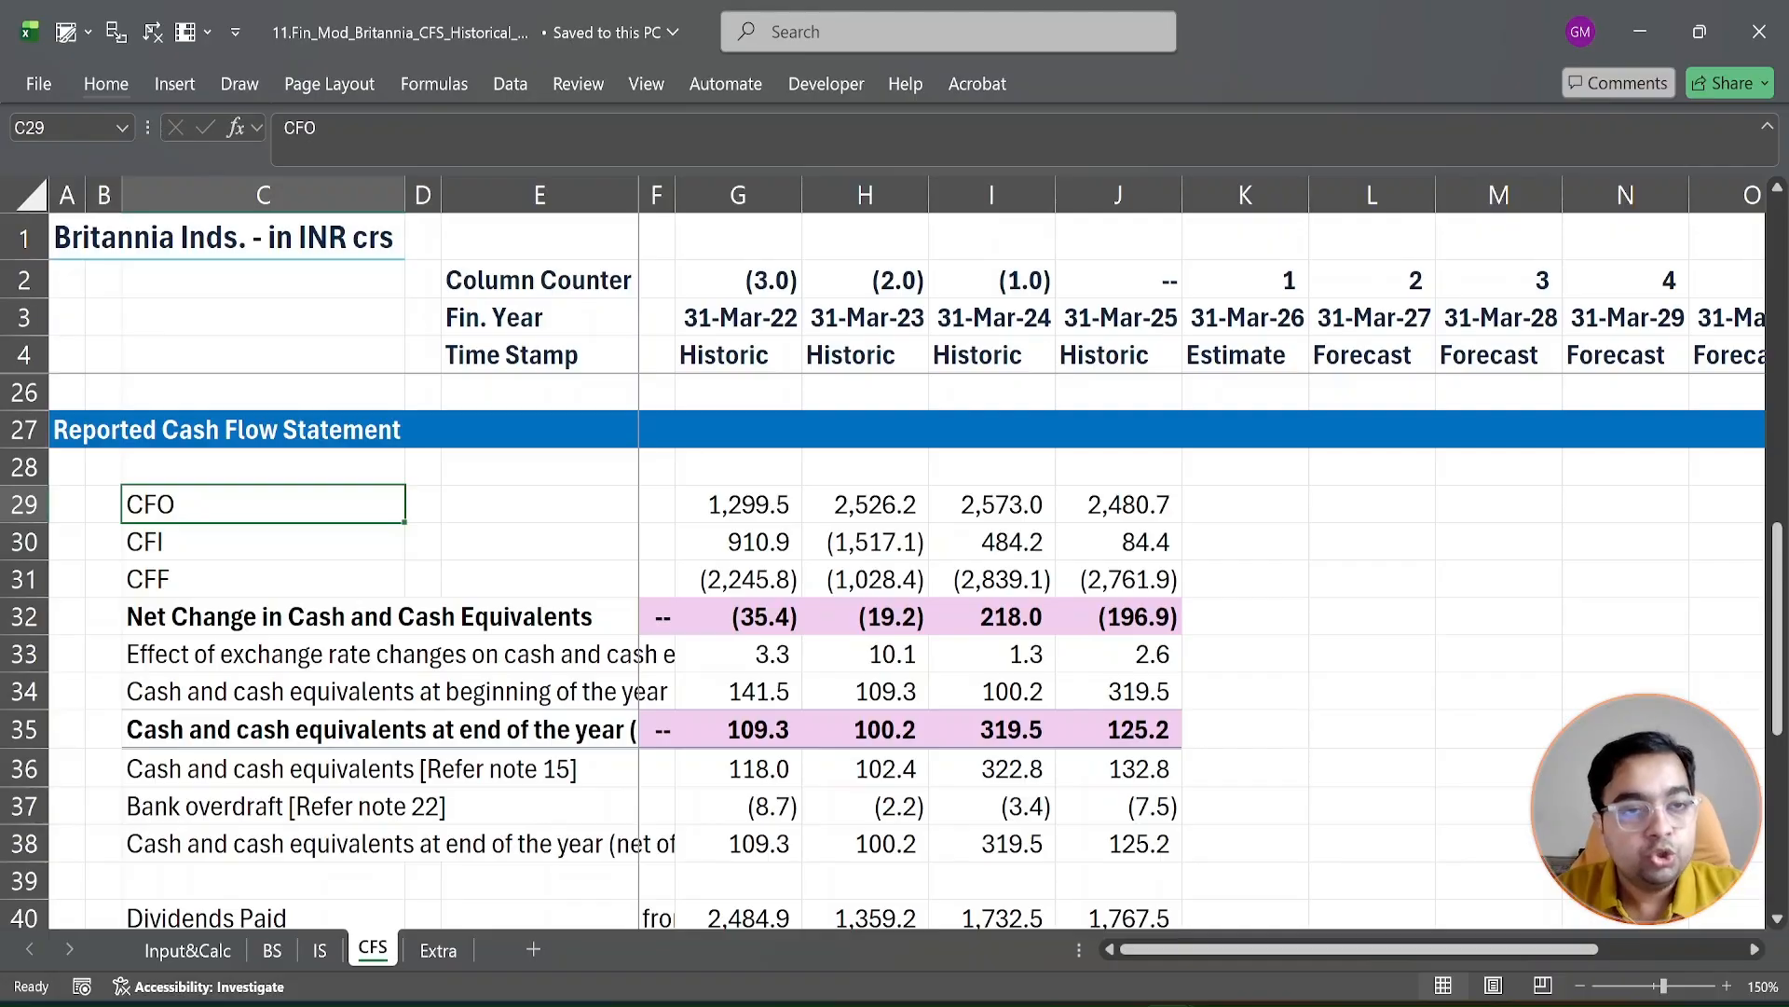
Step: Save a copy of the workbook in the same folder under the name 12.Fin_Mod_Britannia_CFS_Regrouping
key(alt)
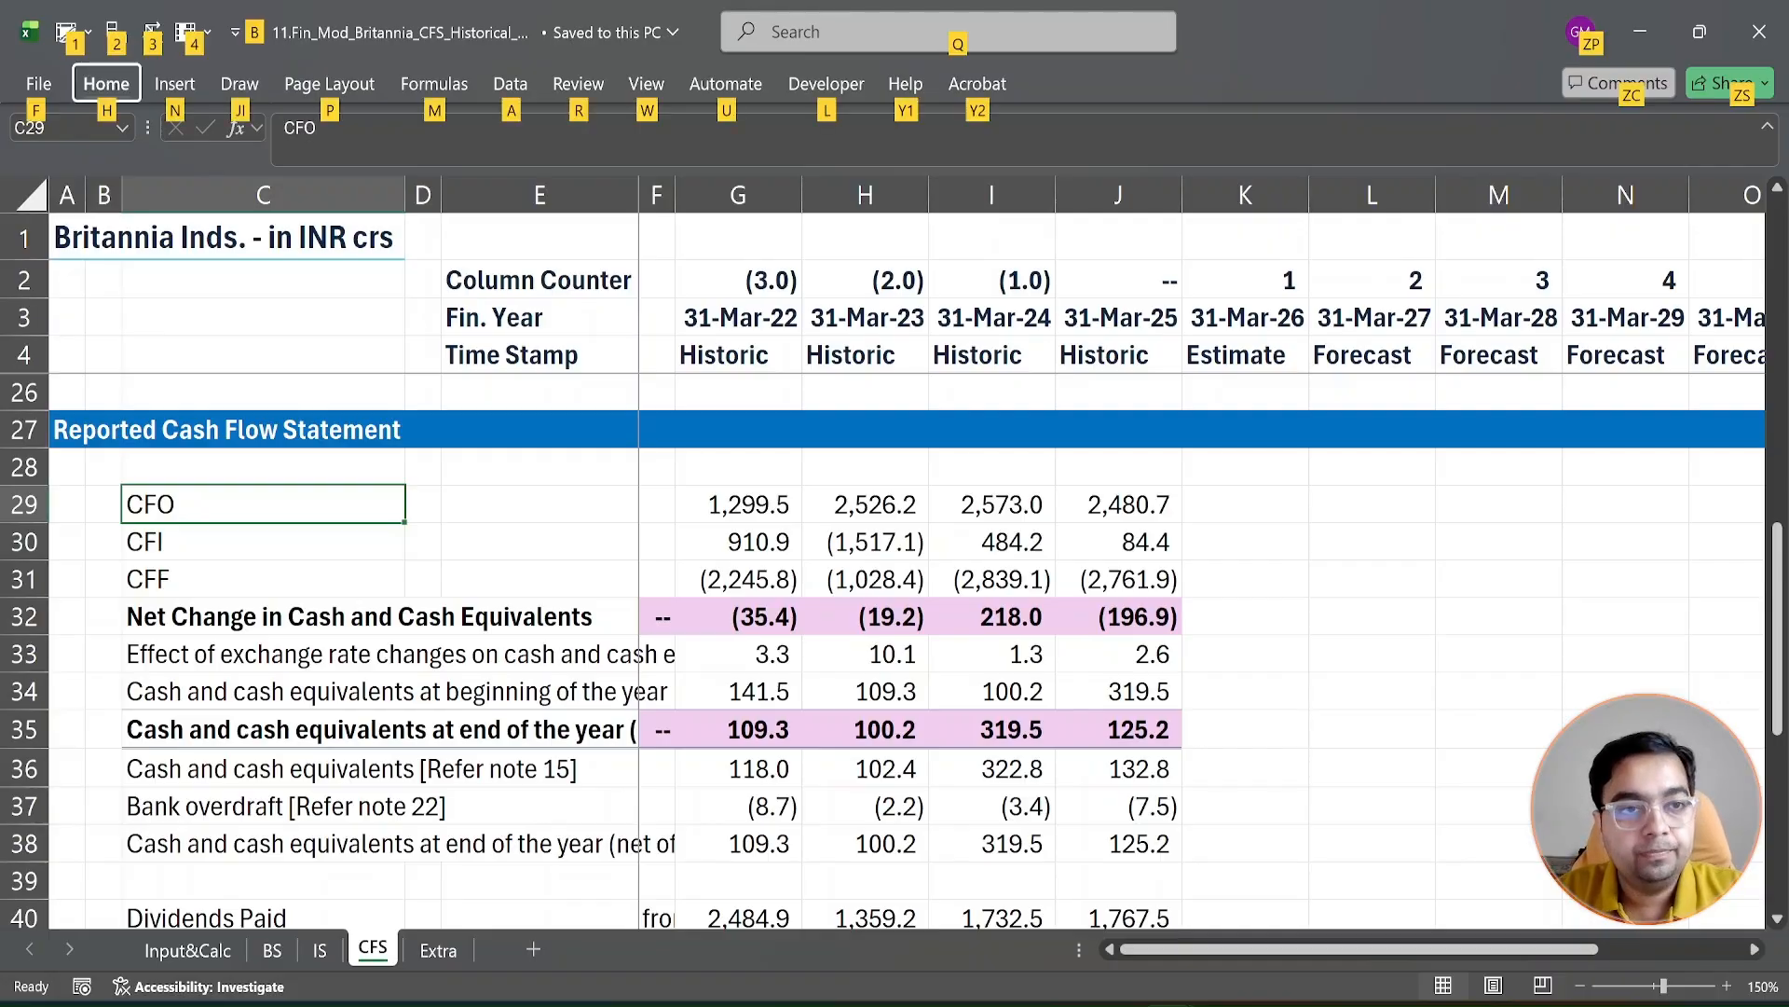
key(f)
key(a)
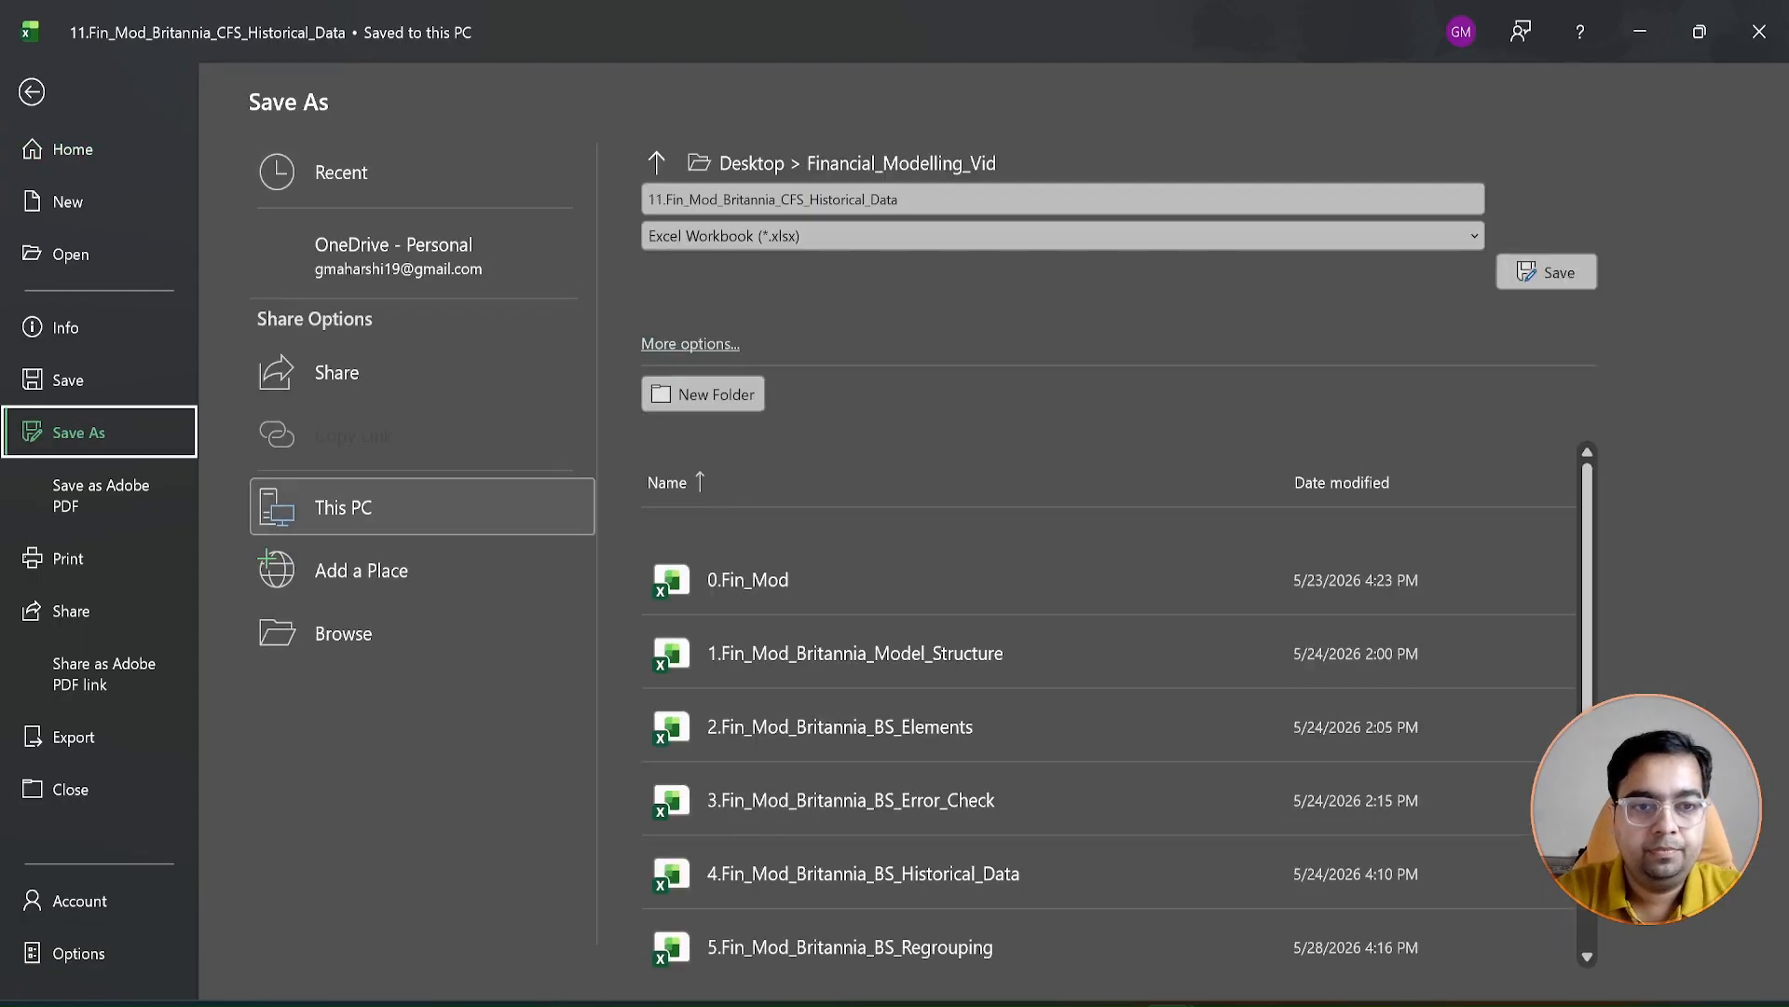
key(o)
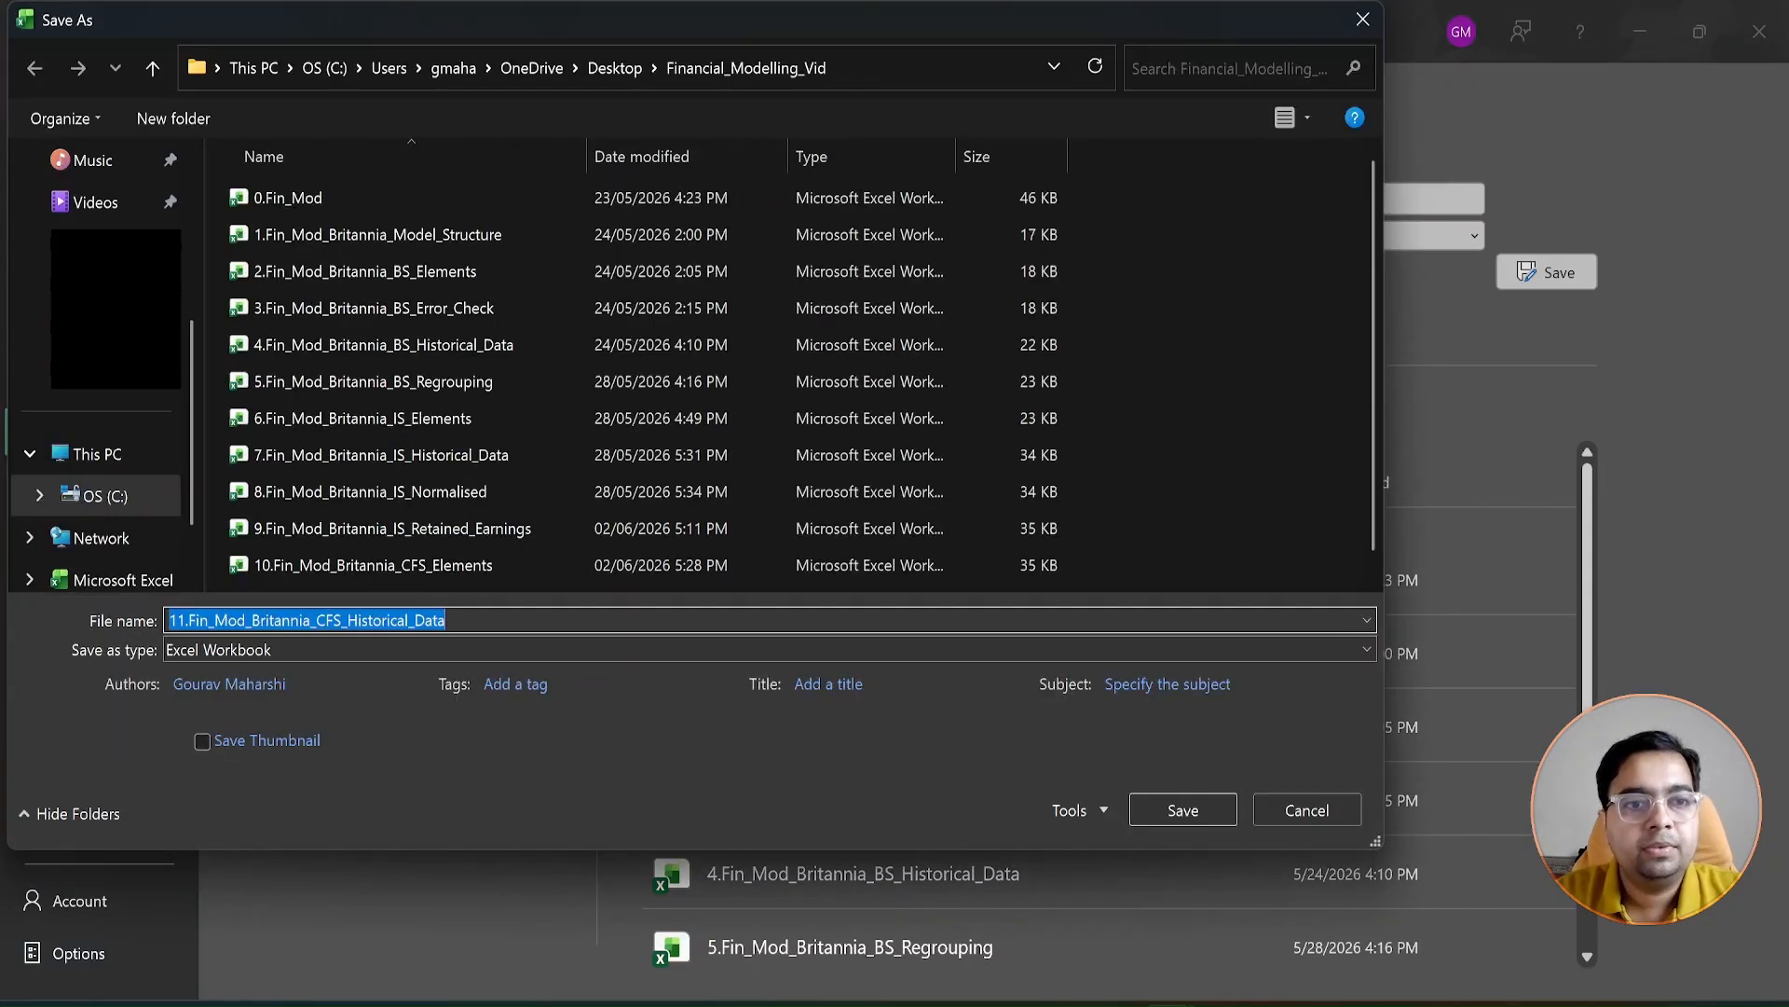
key(Home)
key(shift+Right)
key(shift+Right)
text(12)
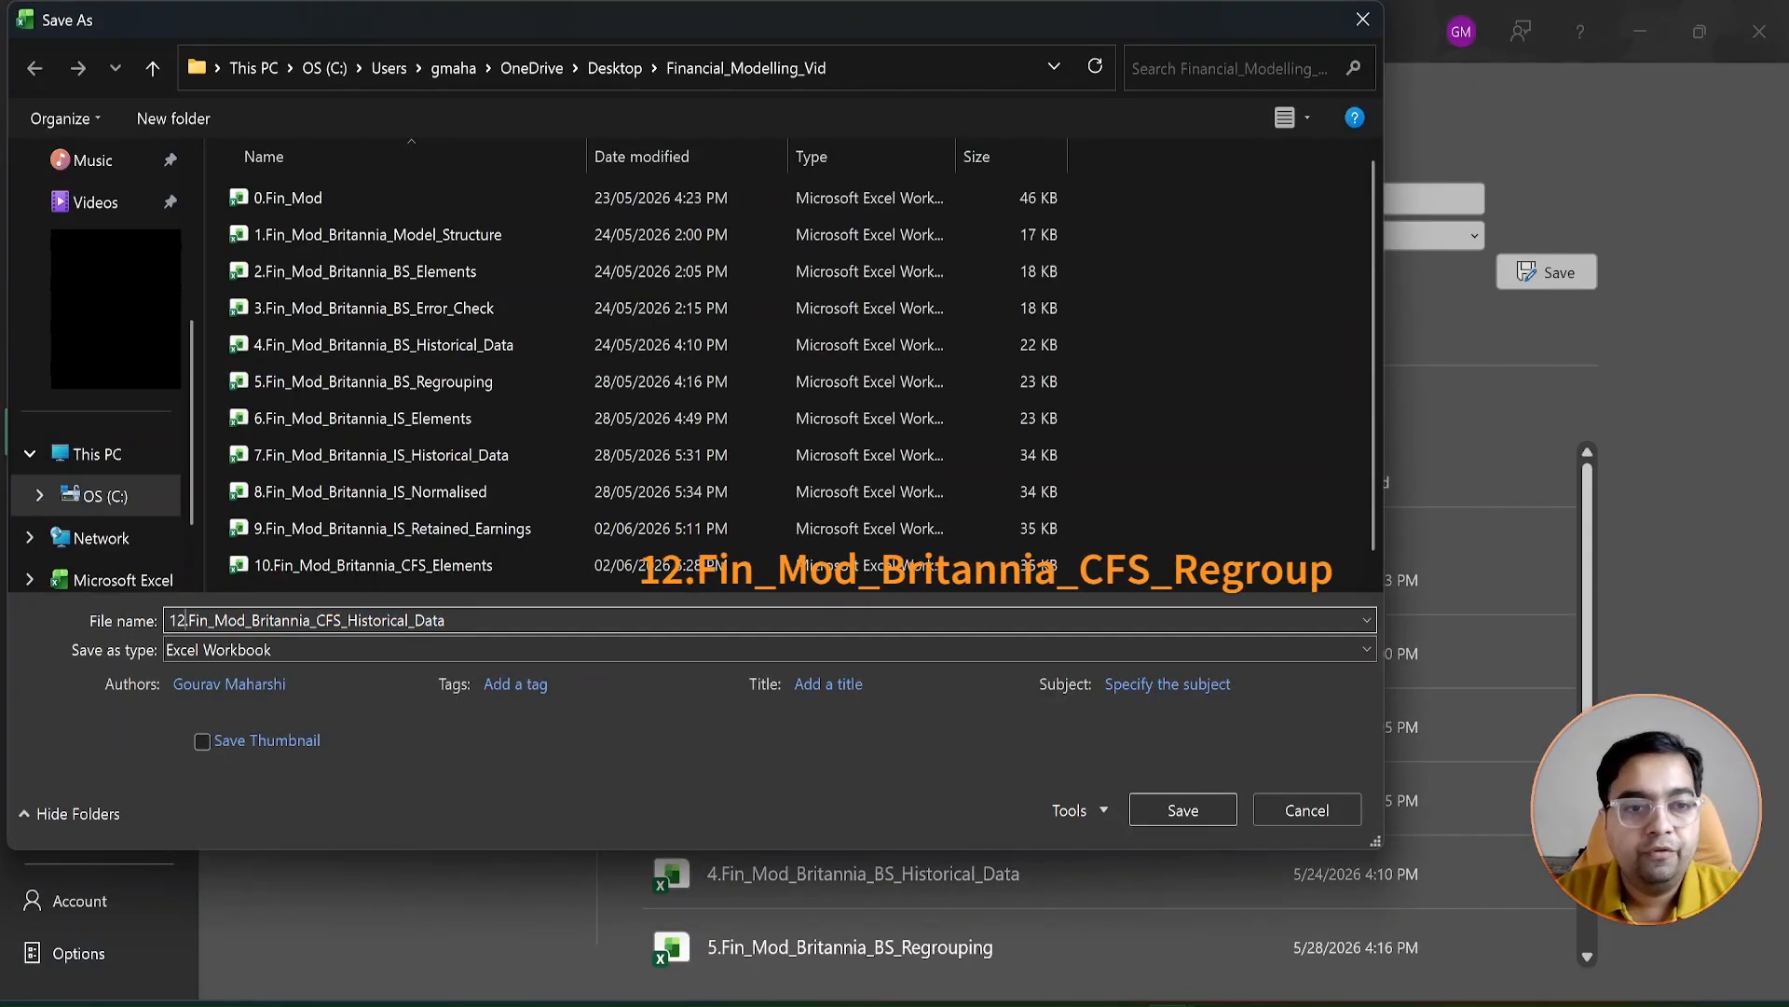
key(Right)
key(Right)
key(Right)
key(Right)
key(Right)
key(Right)
key(Right)
key(Right)
key(Right)
key(Right)
key(Right)
key(Right)
key(Right)
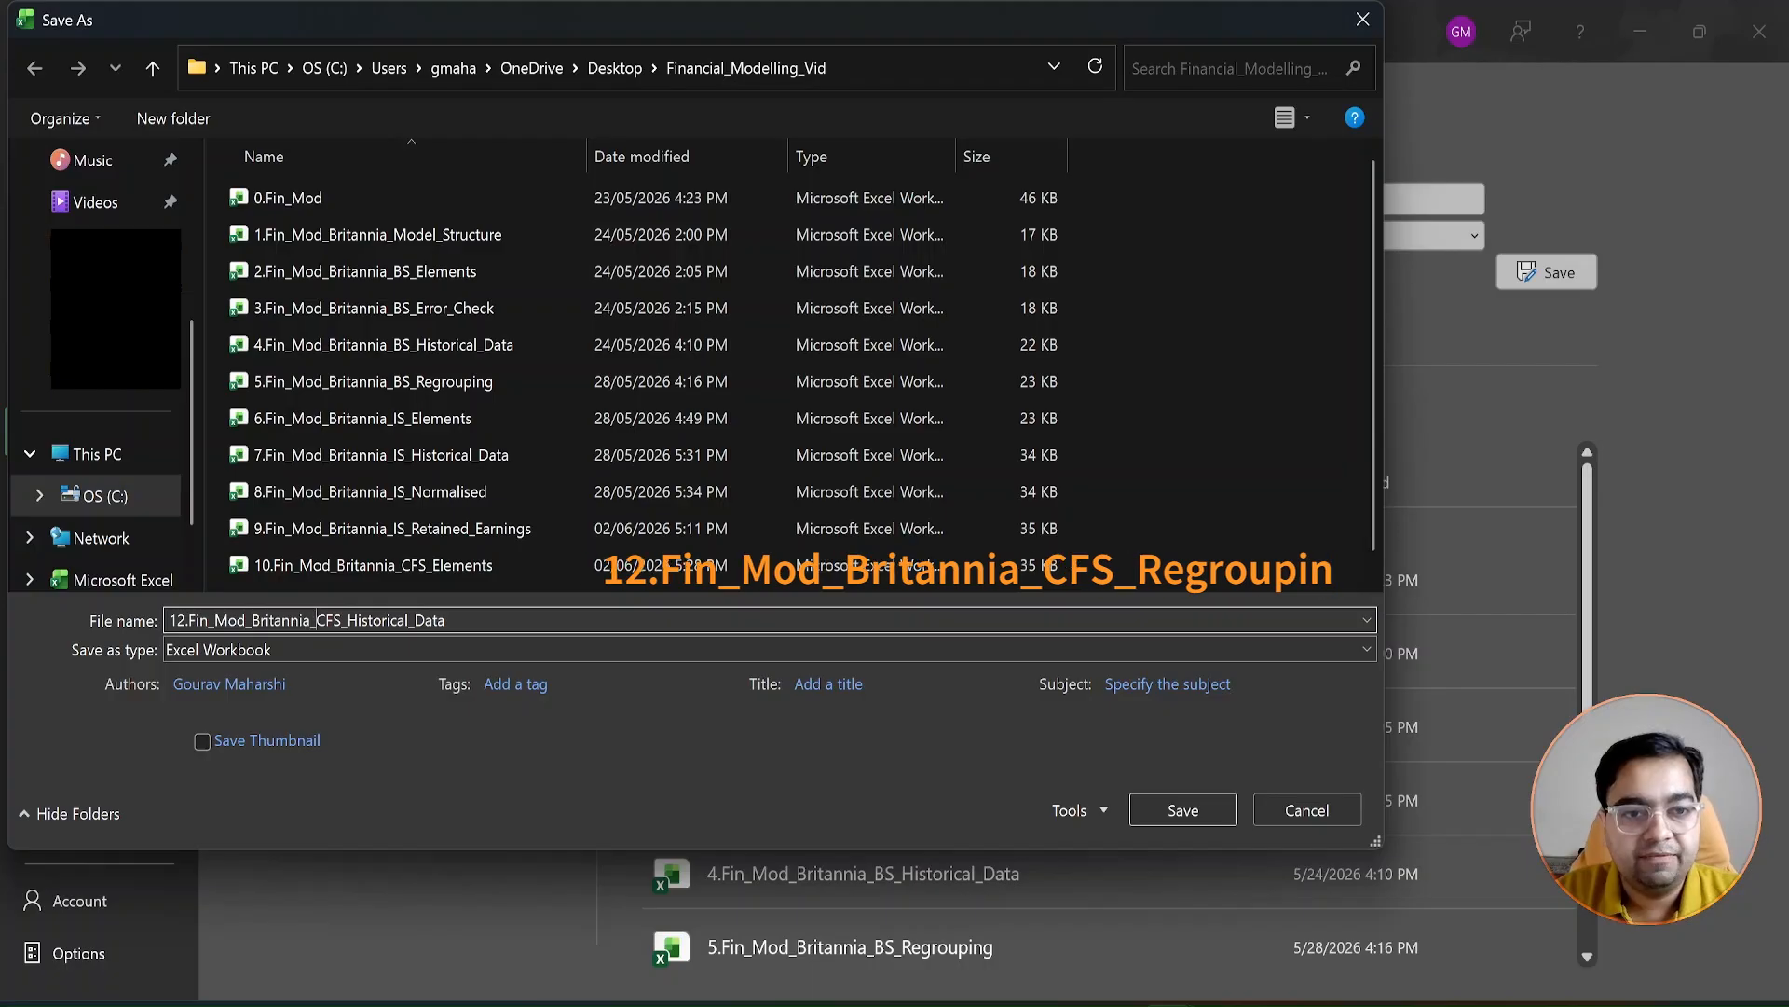
key(ctrl+shift+Right)
key(ctrl+shift+Right)
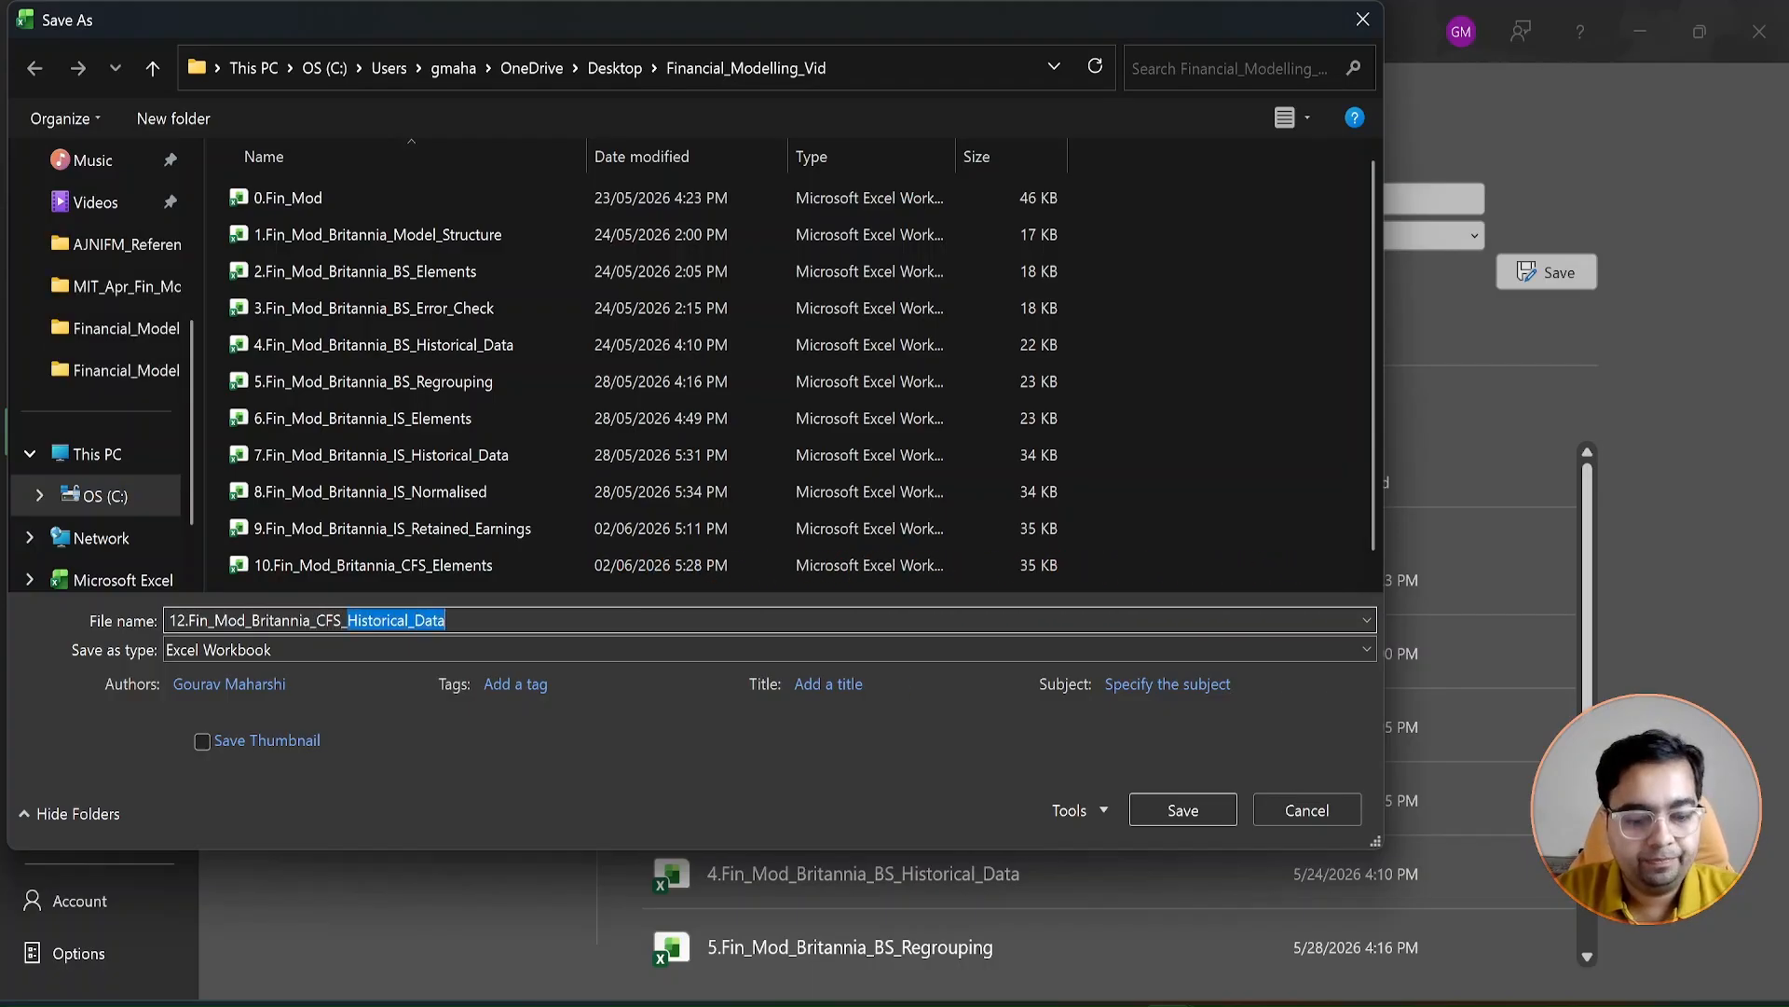
key(Escape)
key(Escape)
Step: Enter the source note "from IS" in cell E6 beside EBITDA on the CFS sheet
key(Up)
key(Up)
key(Up)
key(Up)
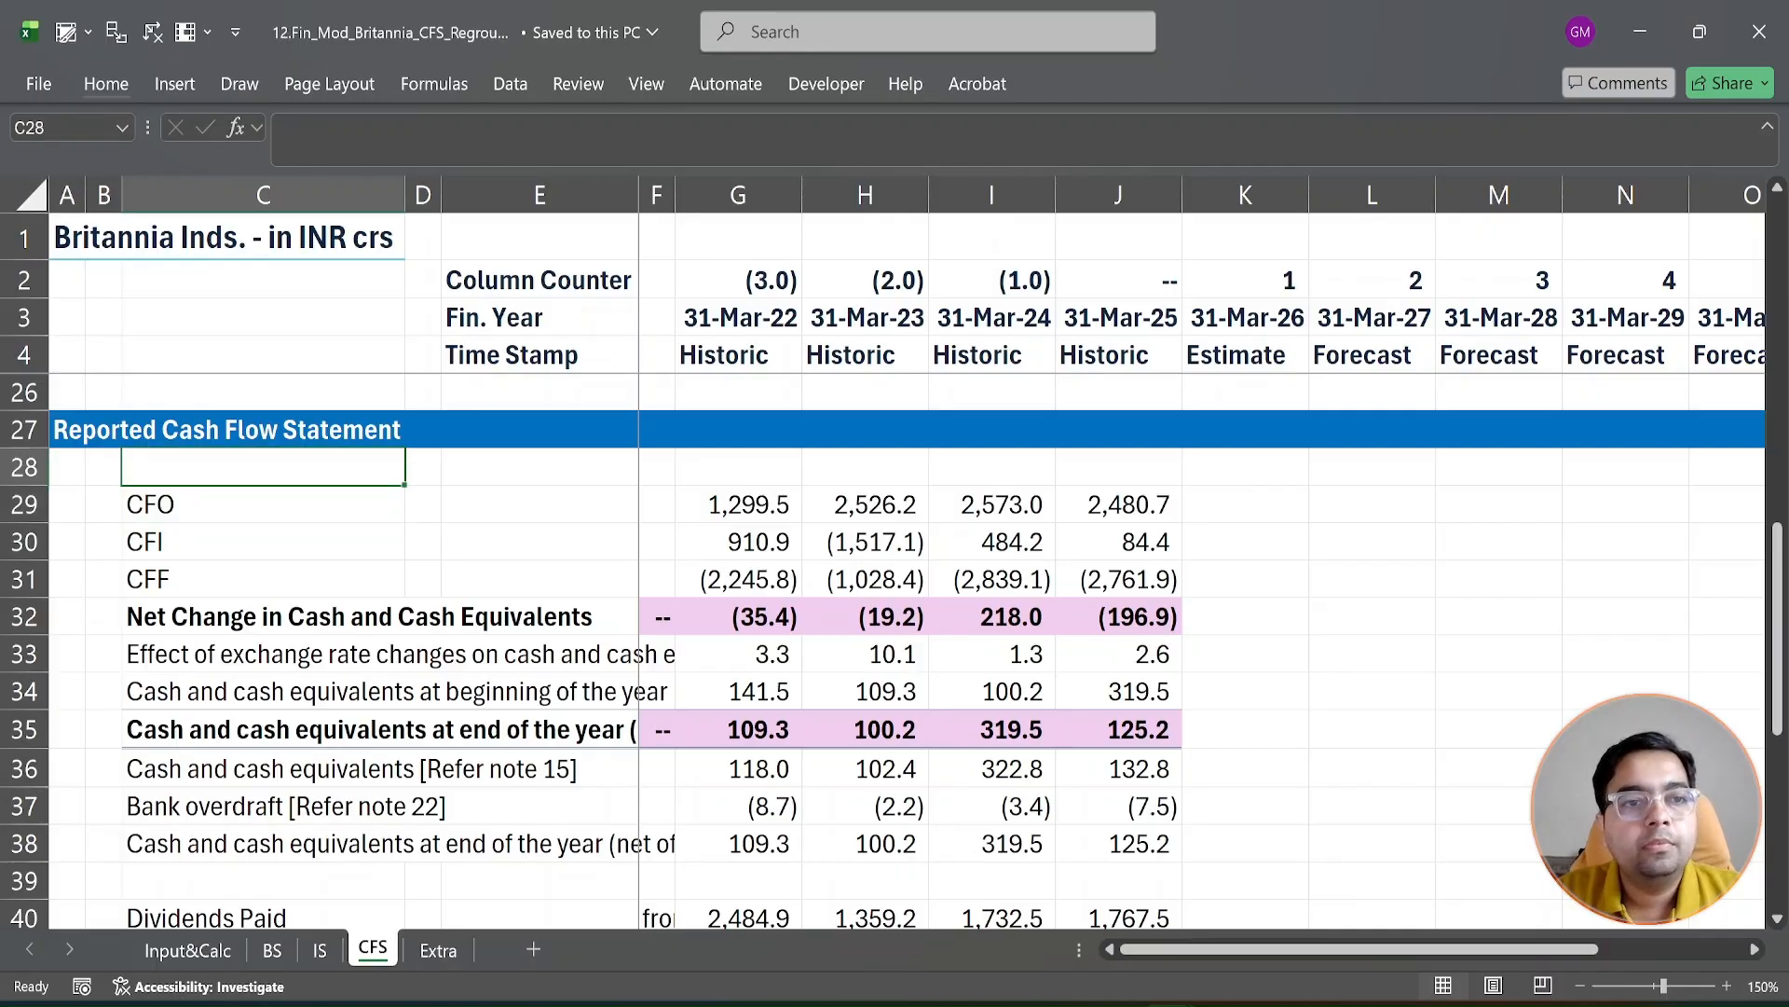
key(Up)
key(Up)
key(Up)
key(Up)
key(Up)
key(Up)
key(Up)
key(Up)
key(Up)
key(Up)
key(Up)
key(Up)
key(Up)
key(Up)
key(Up)
key(Up)
key(Up)
key(Up)
key(Up)
key(Up)
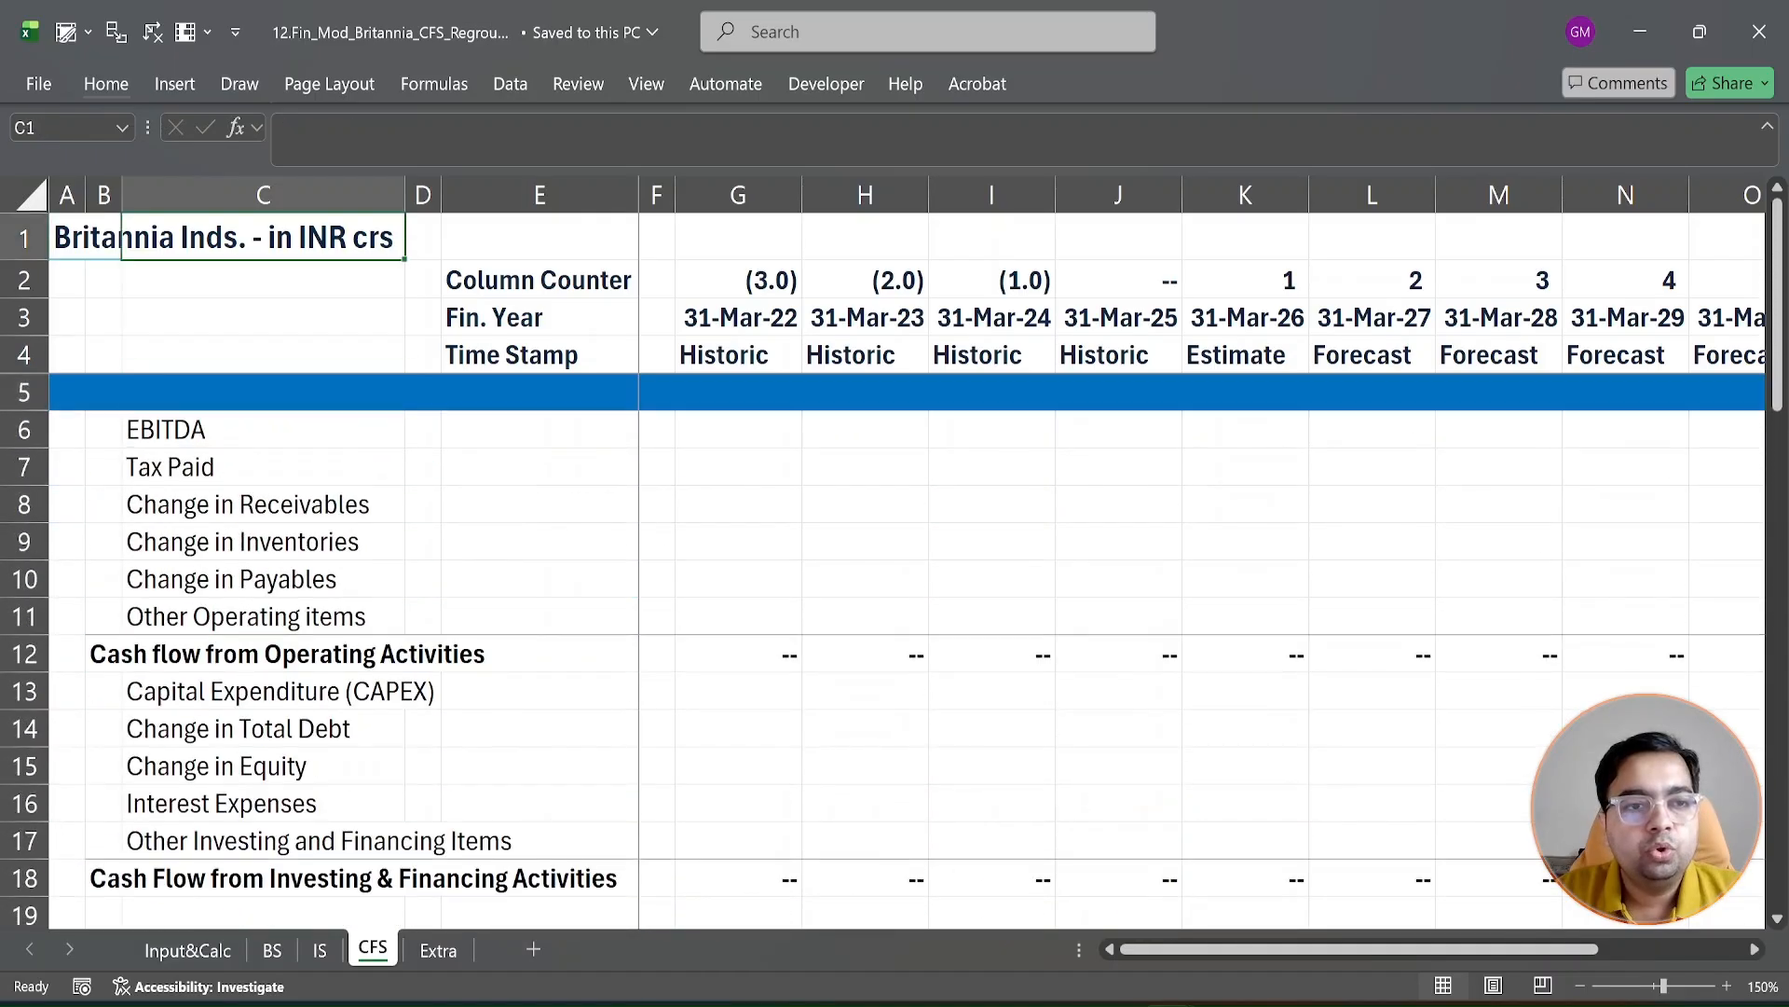
key(Down)
key(Down)
key(Down)
key(Down)
key(Down)
key(Down)
key(Up)
key(shift+space)
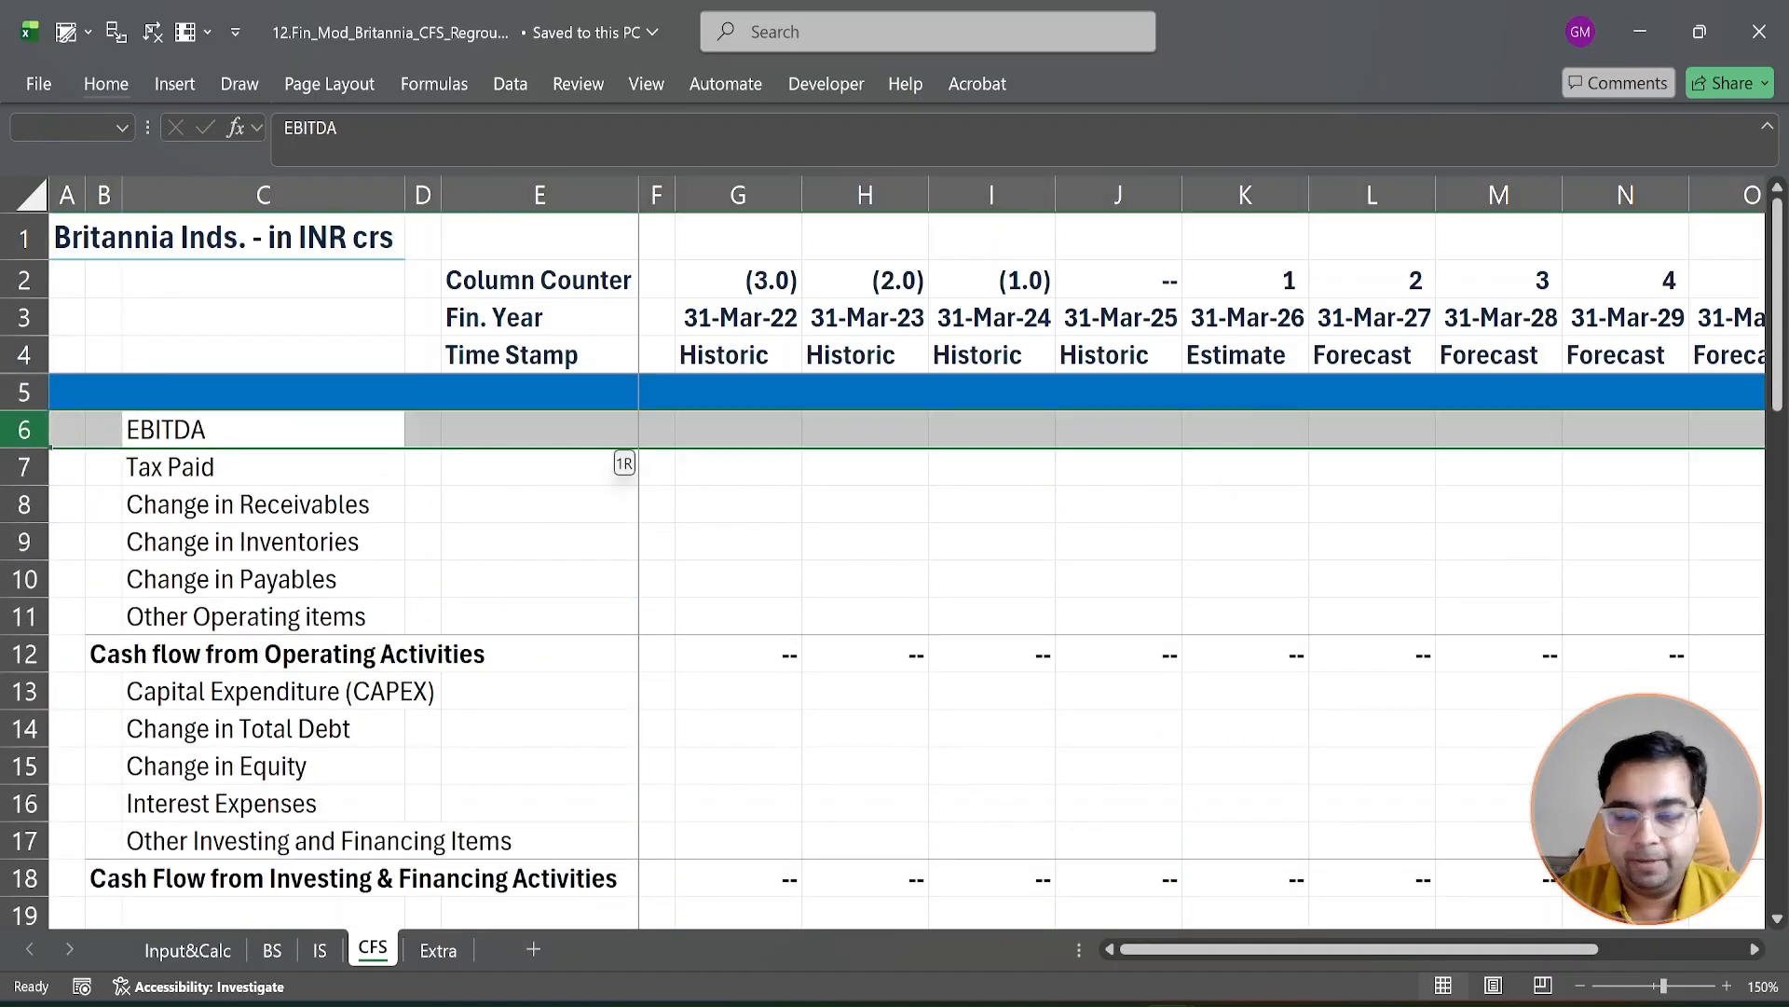
key(Right)
key(Right)
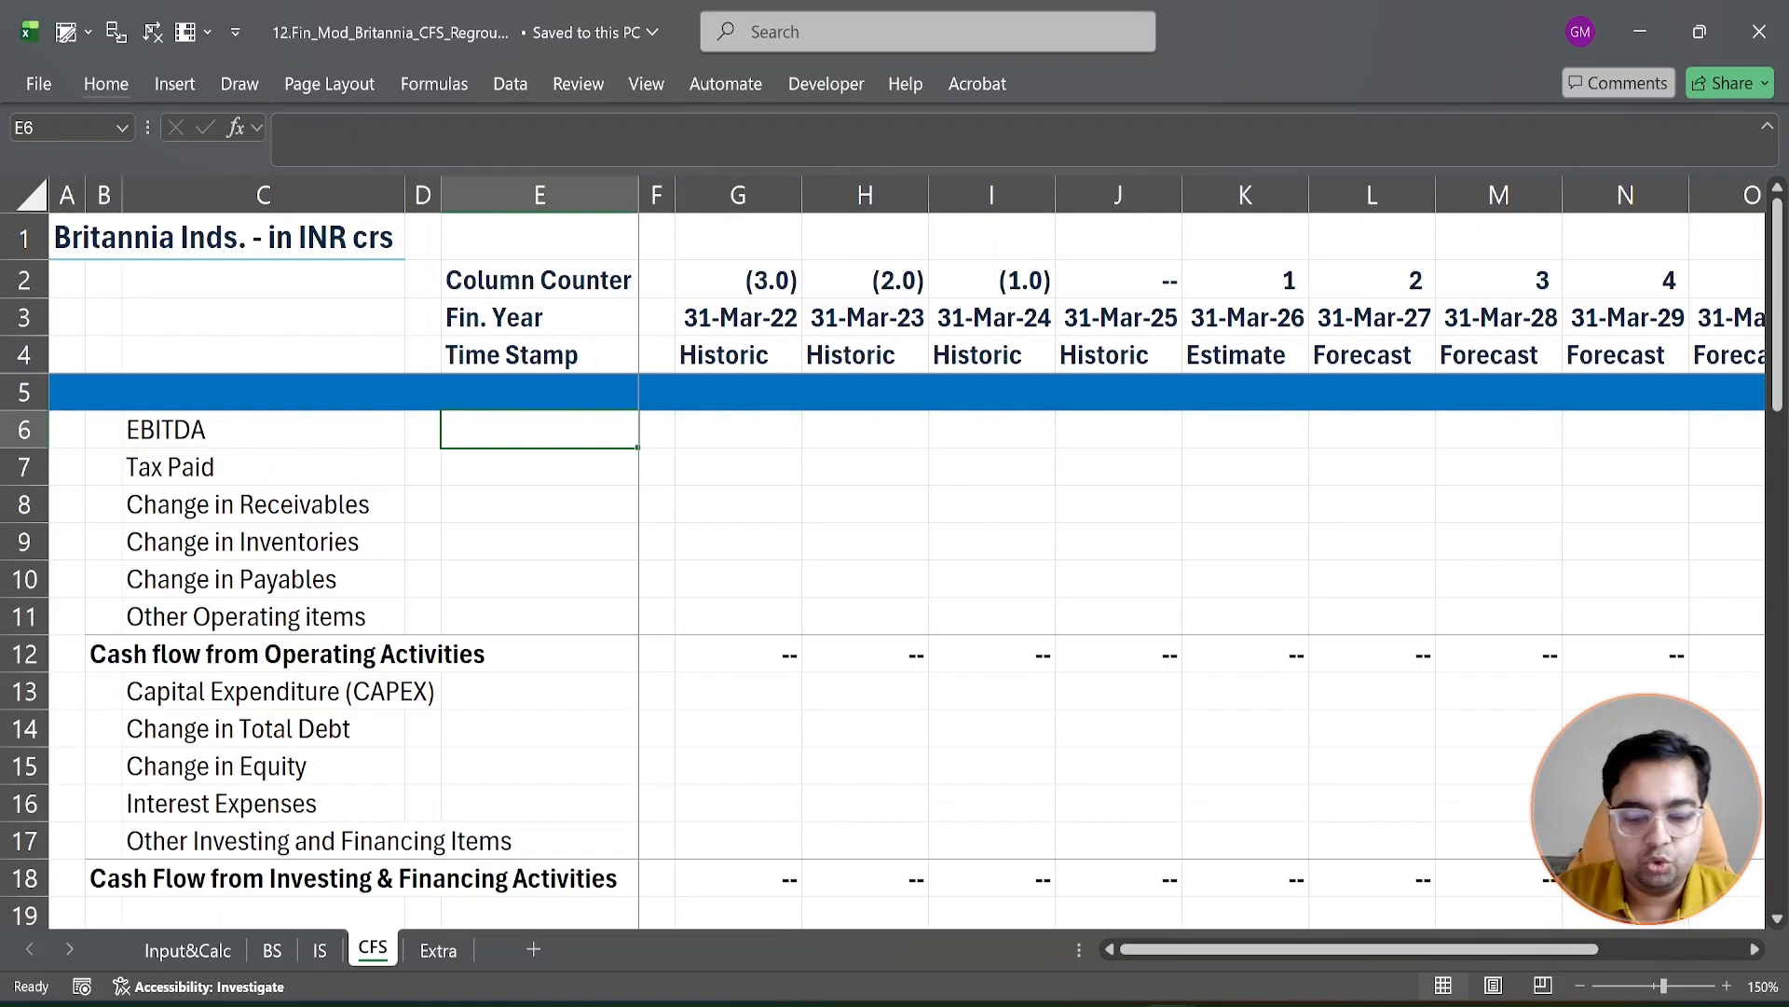
text(fro)
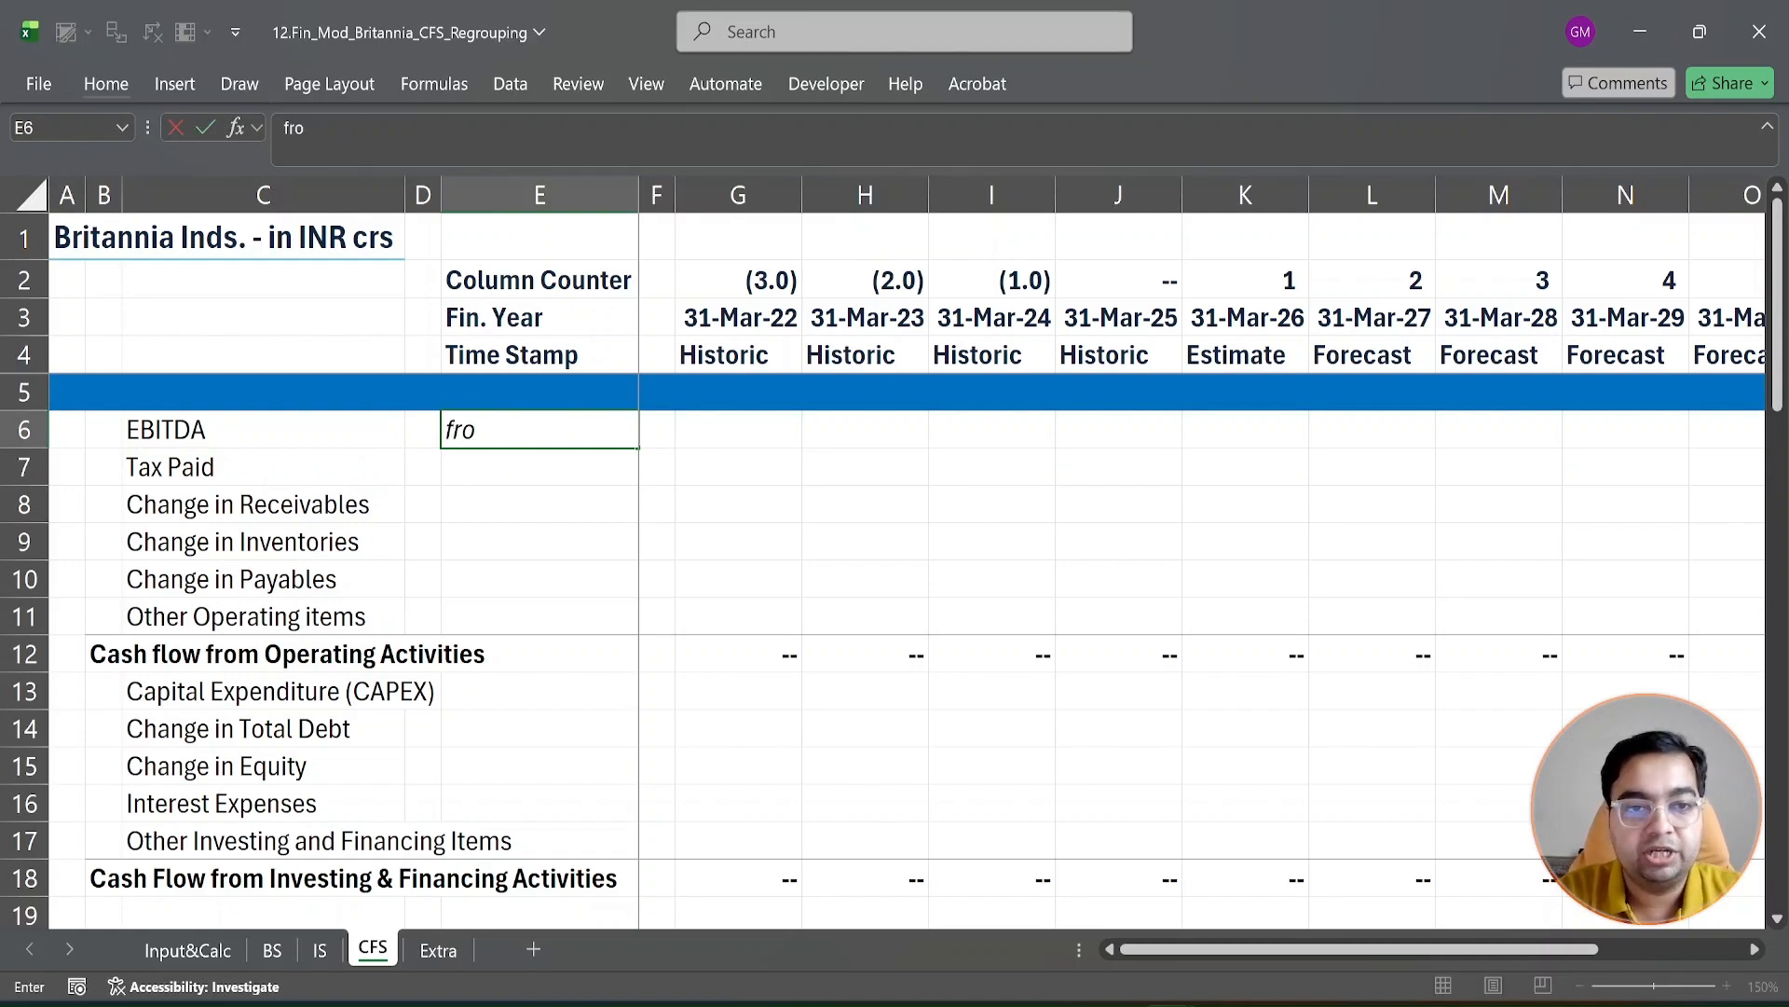
text(m IS)
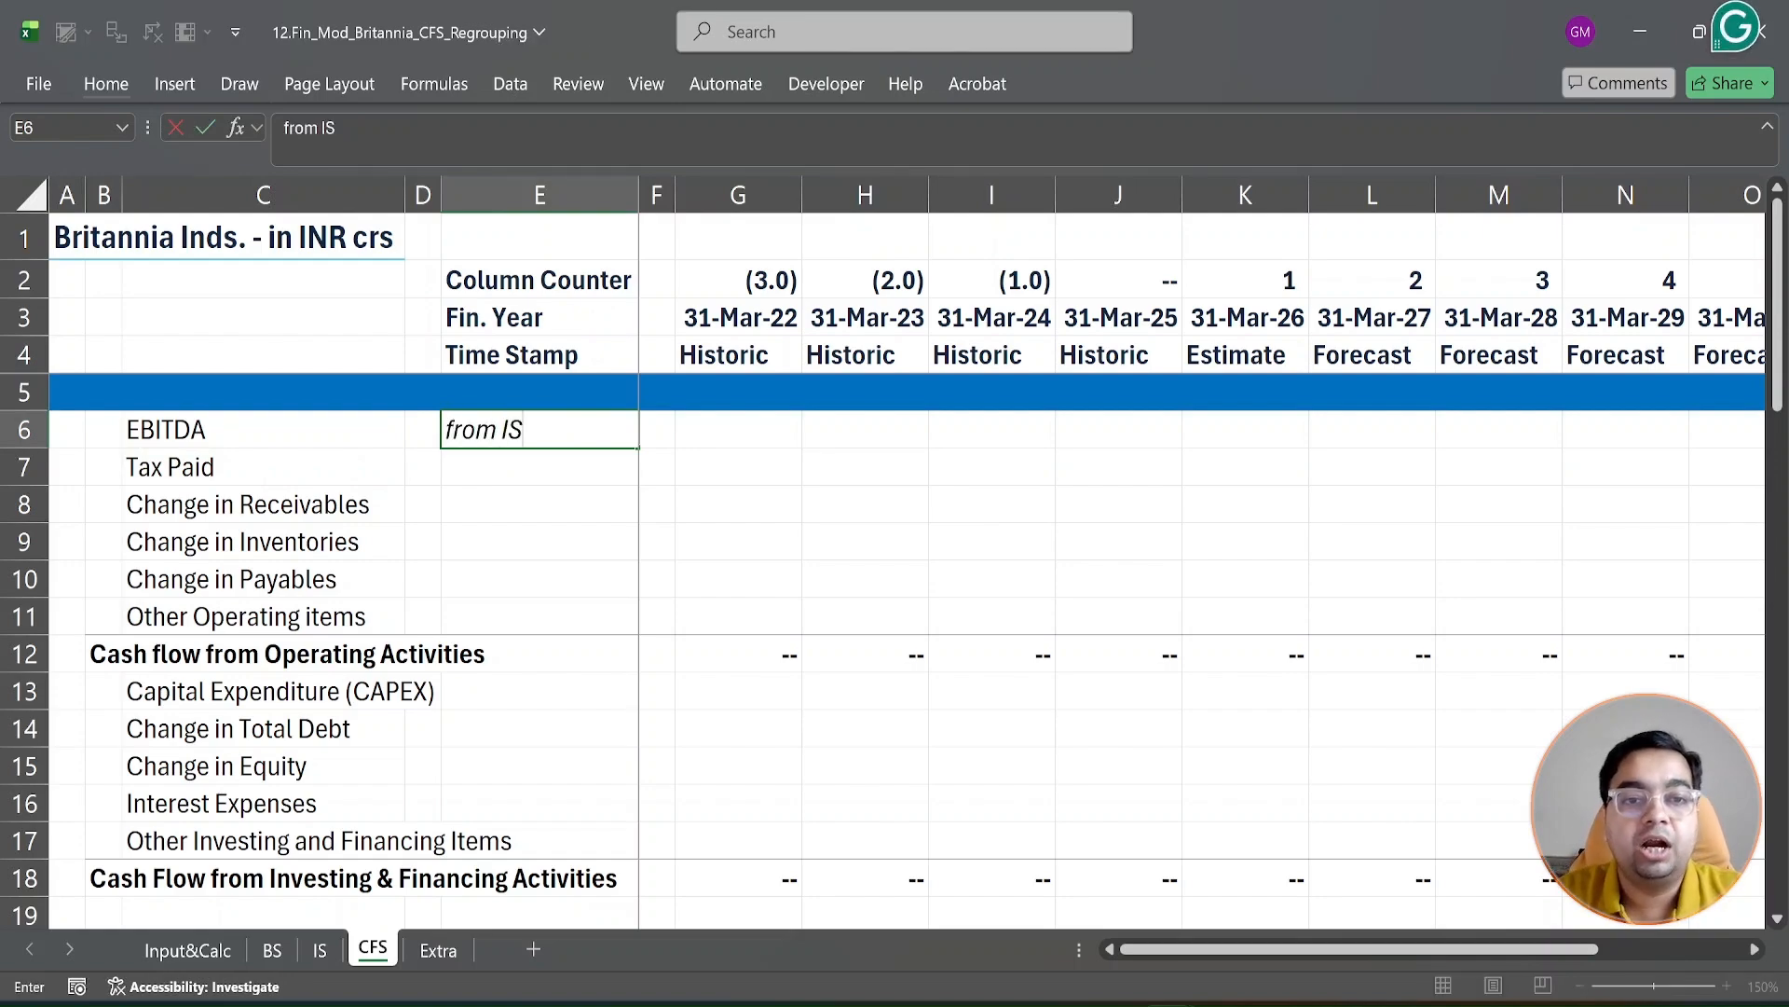
key(ctrl+Return)
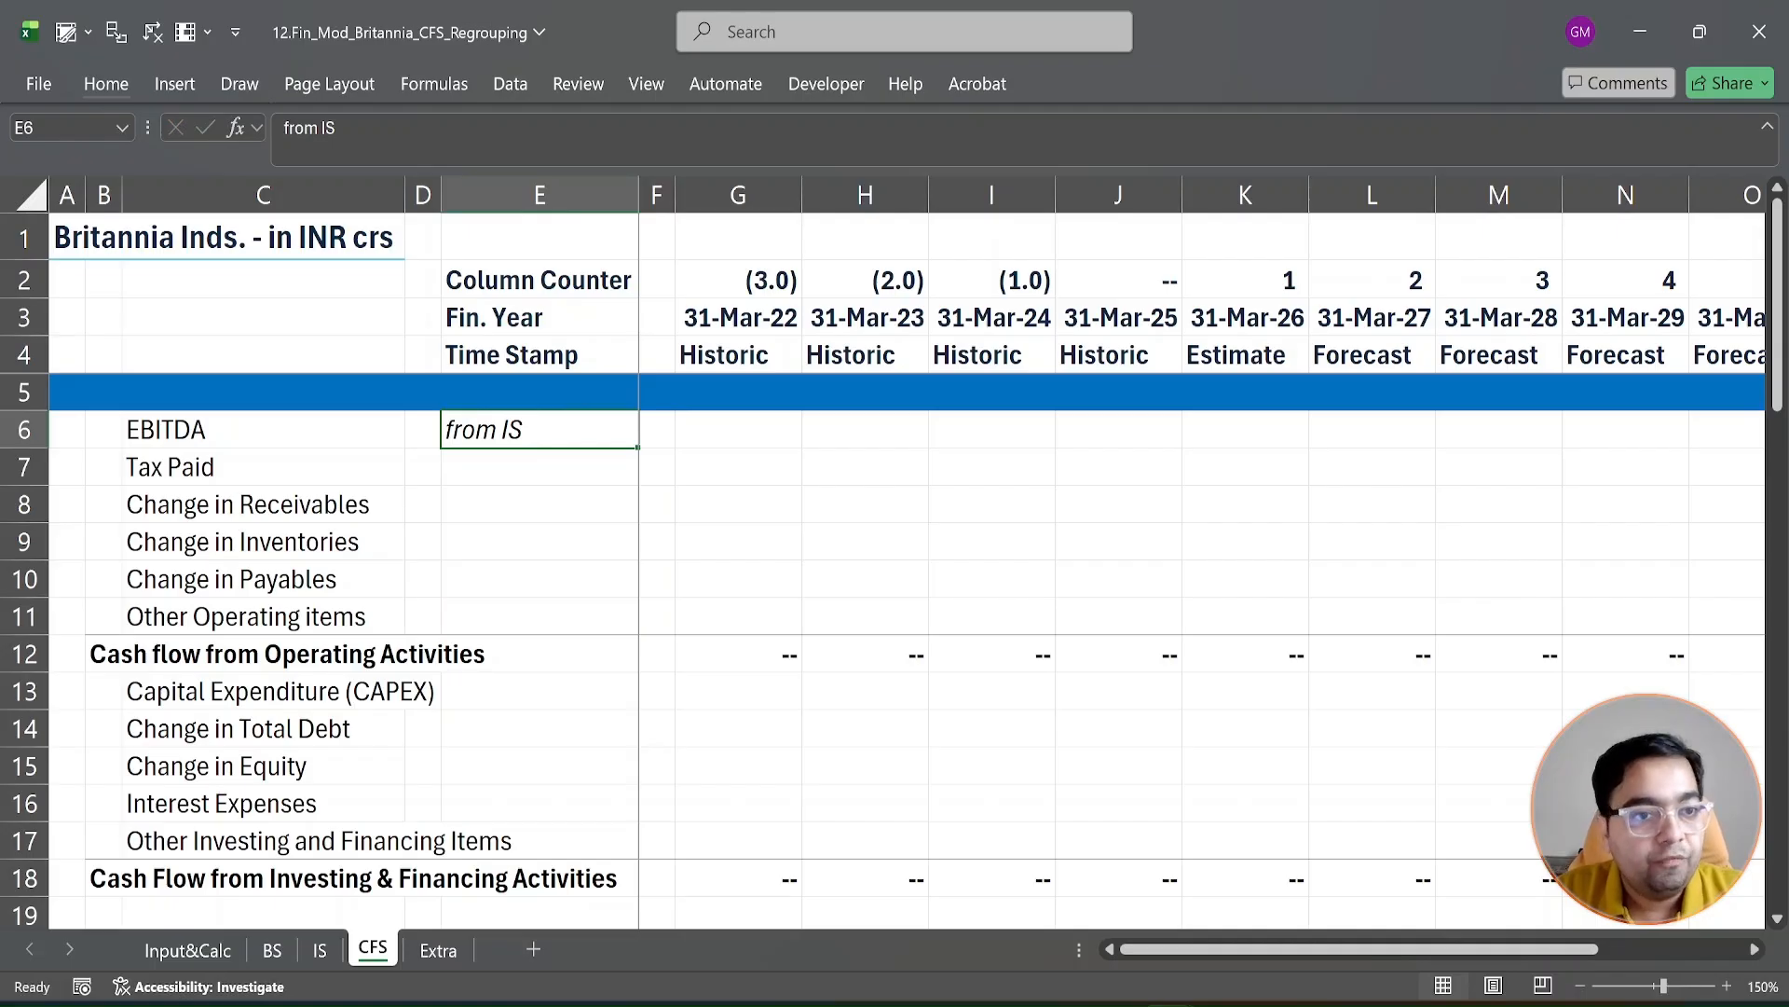
Step: Copy the EBITDA figures for all years, G10:P10, from the IS sheet
key(Right)
key(Right)
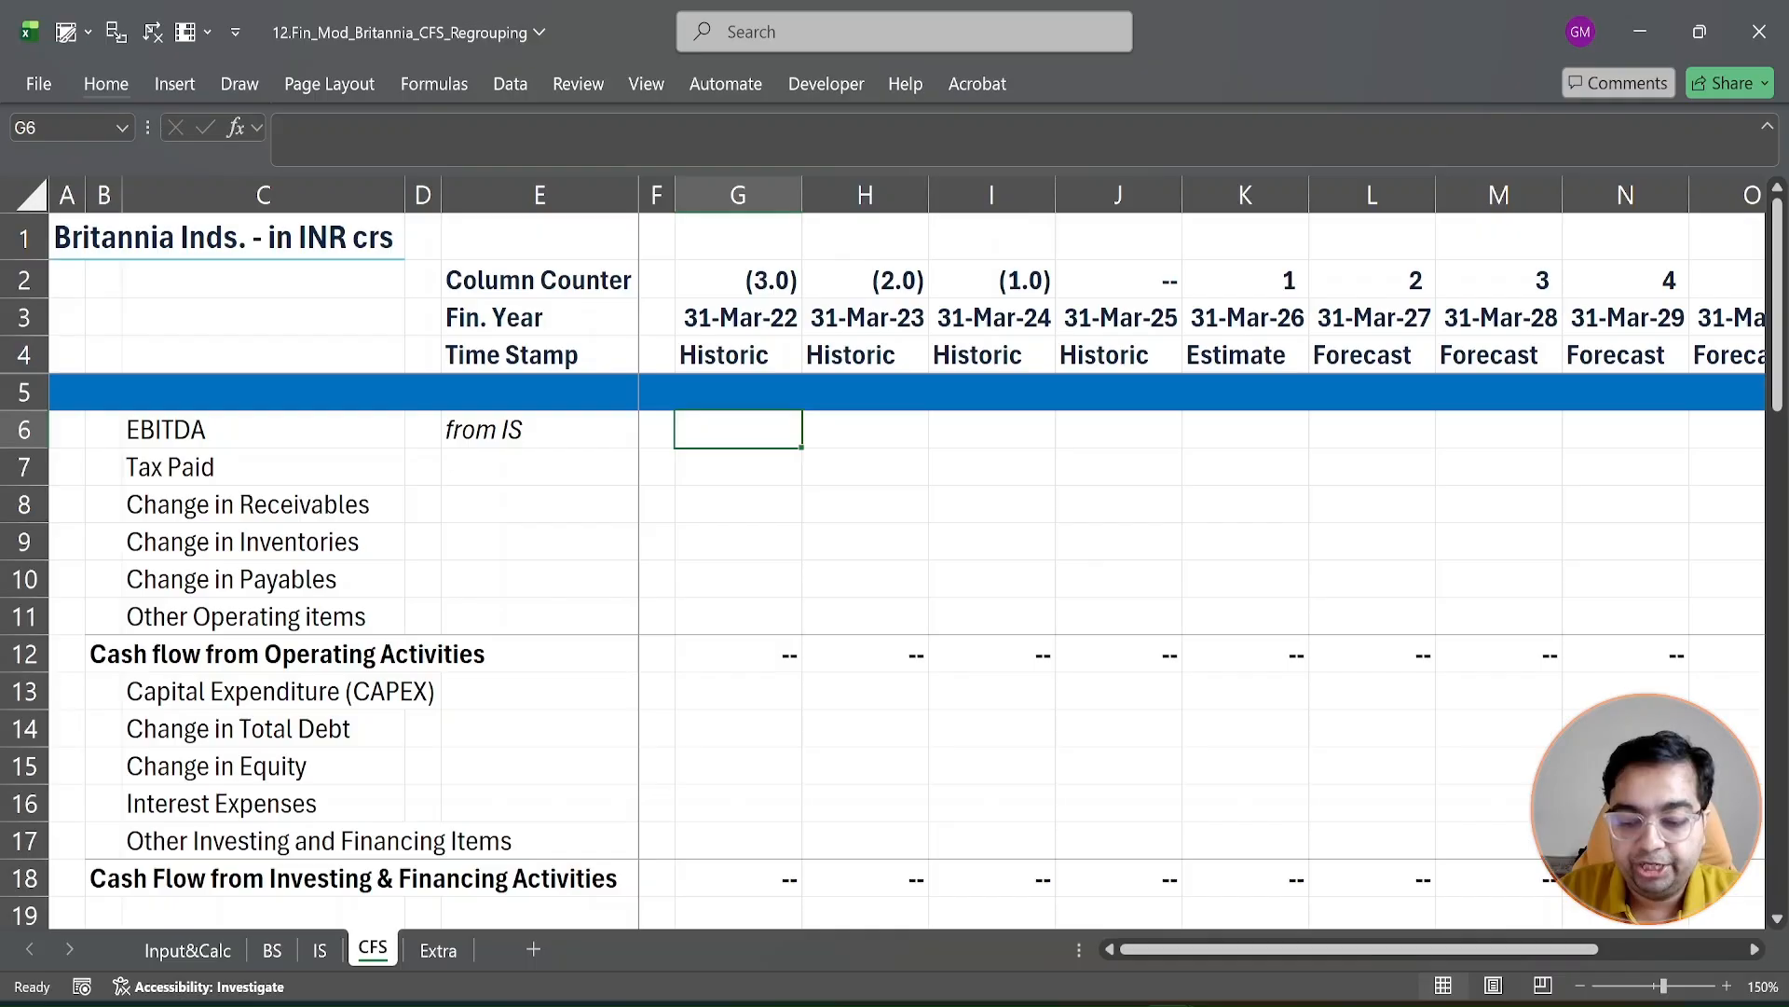
key(ctrl+Page_Up)
key(Up)
key(Up)
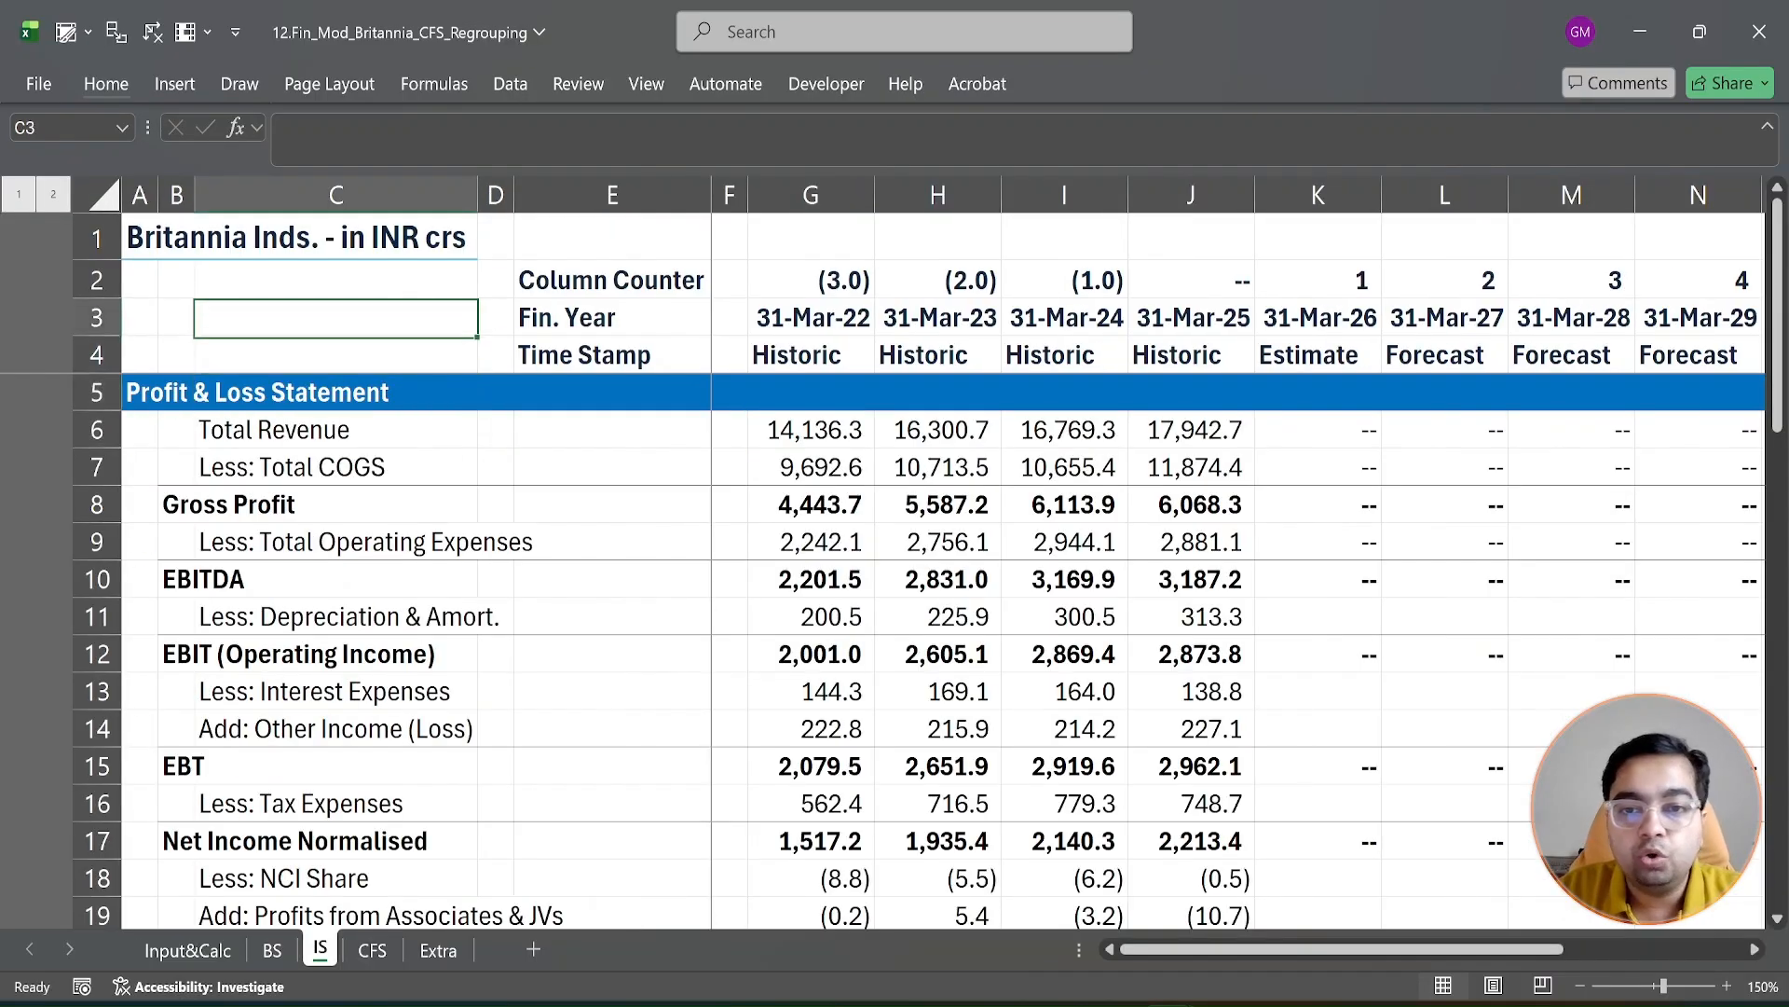
key(Down)
key(Down)
key(Down)
key(Down)
key(Down)
key(Down)
key(Down)
key(shift+space)
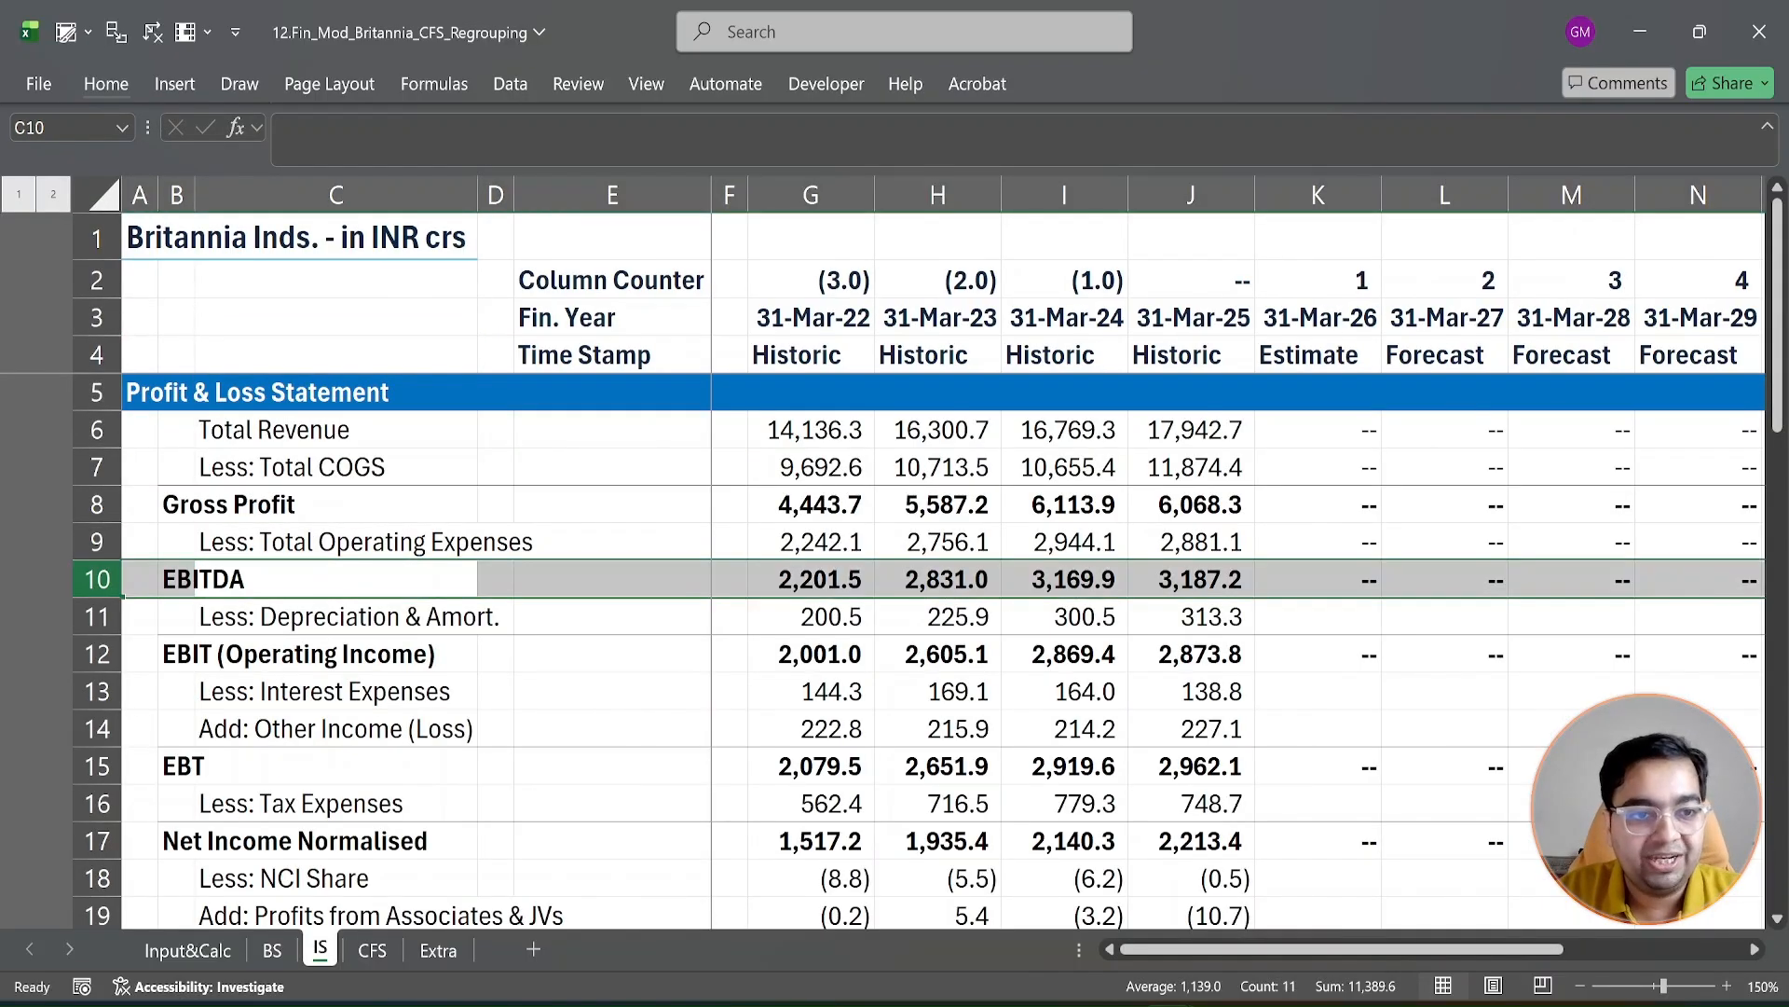
key(Right)
key(Right)
key(Right)
key(Right)
key(Right)
key(Left)
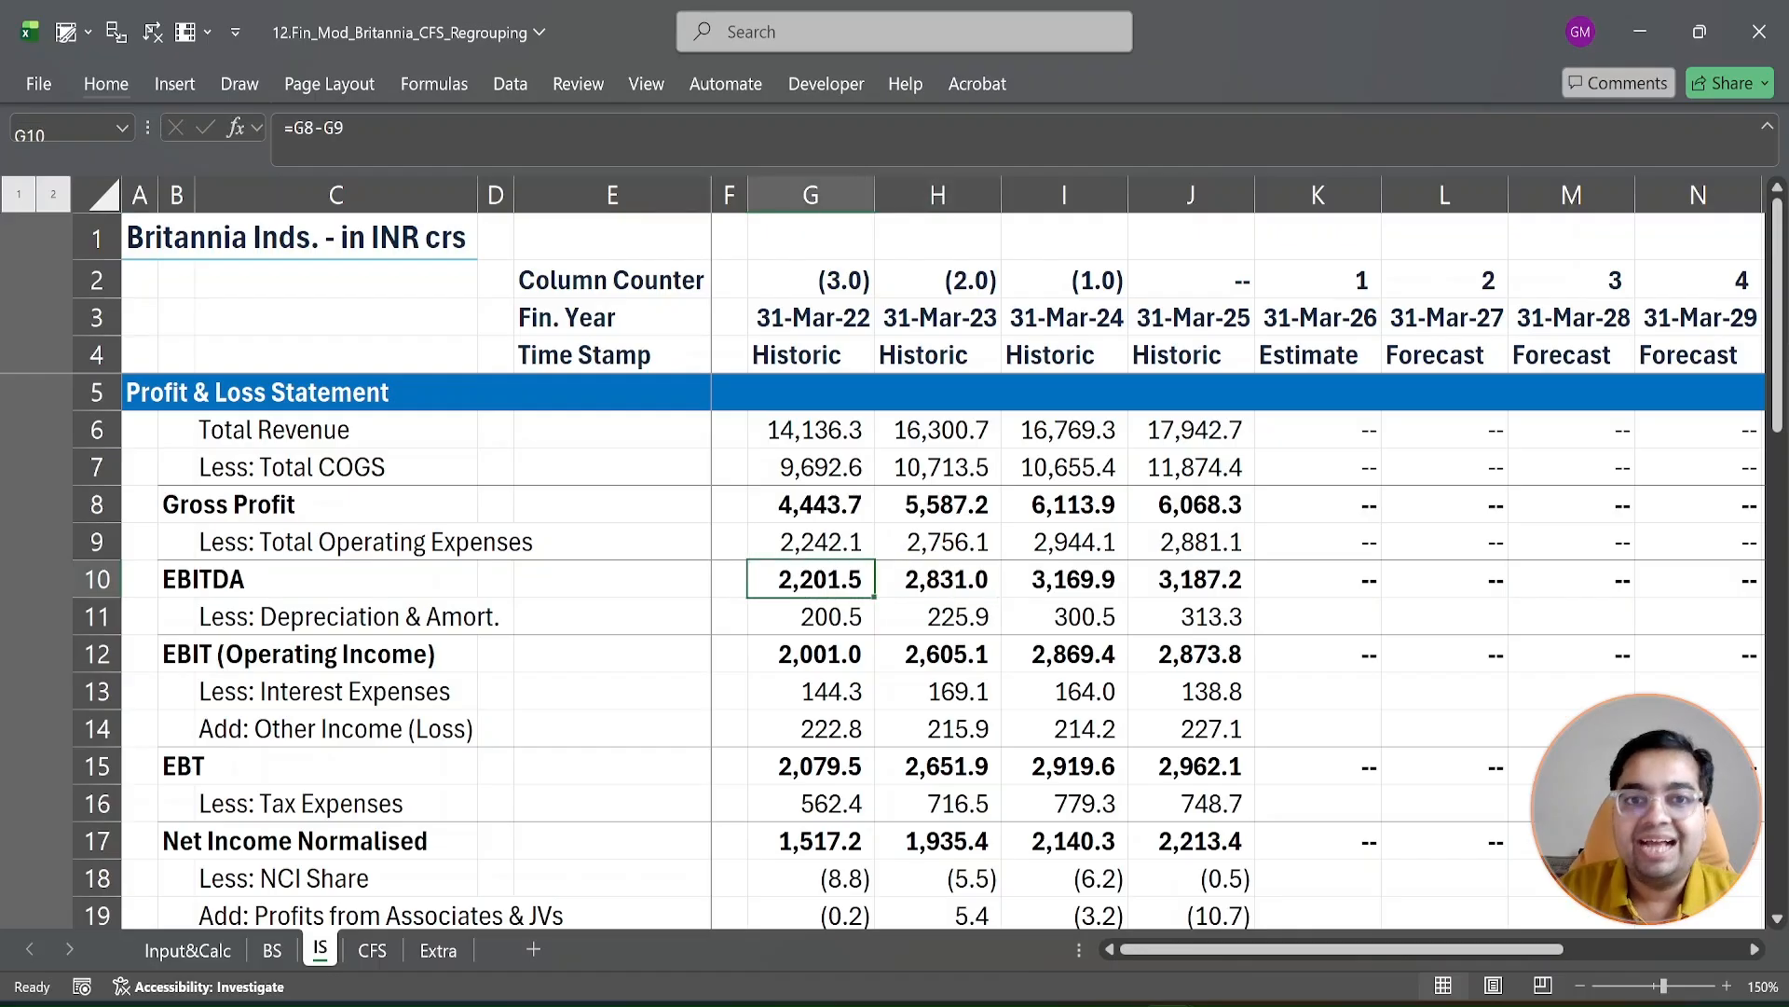
key(ctrl+shift+Right)
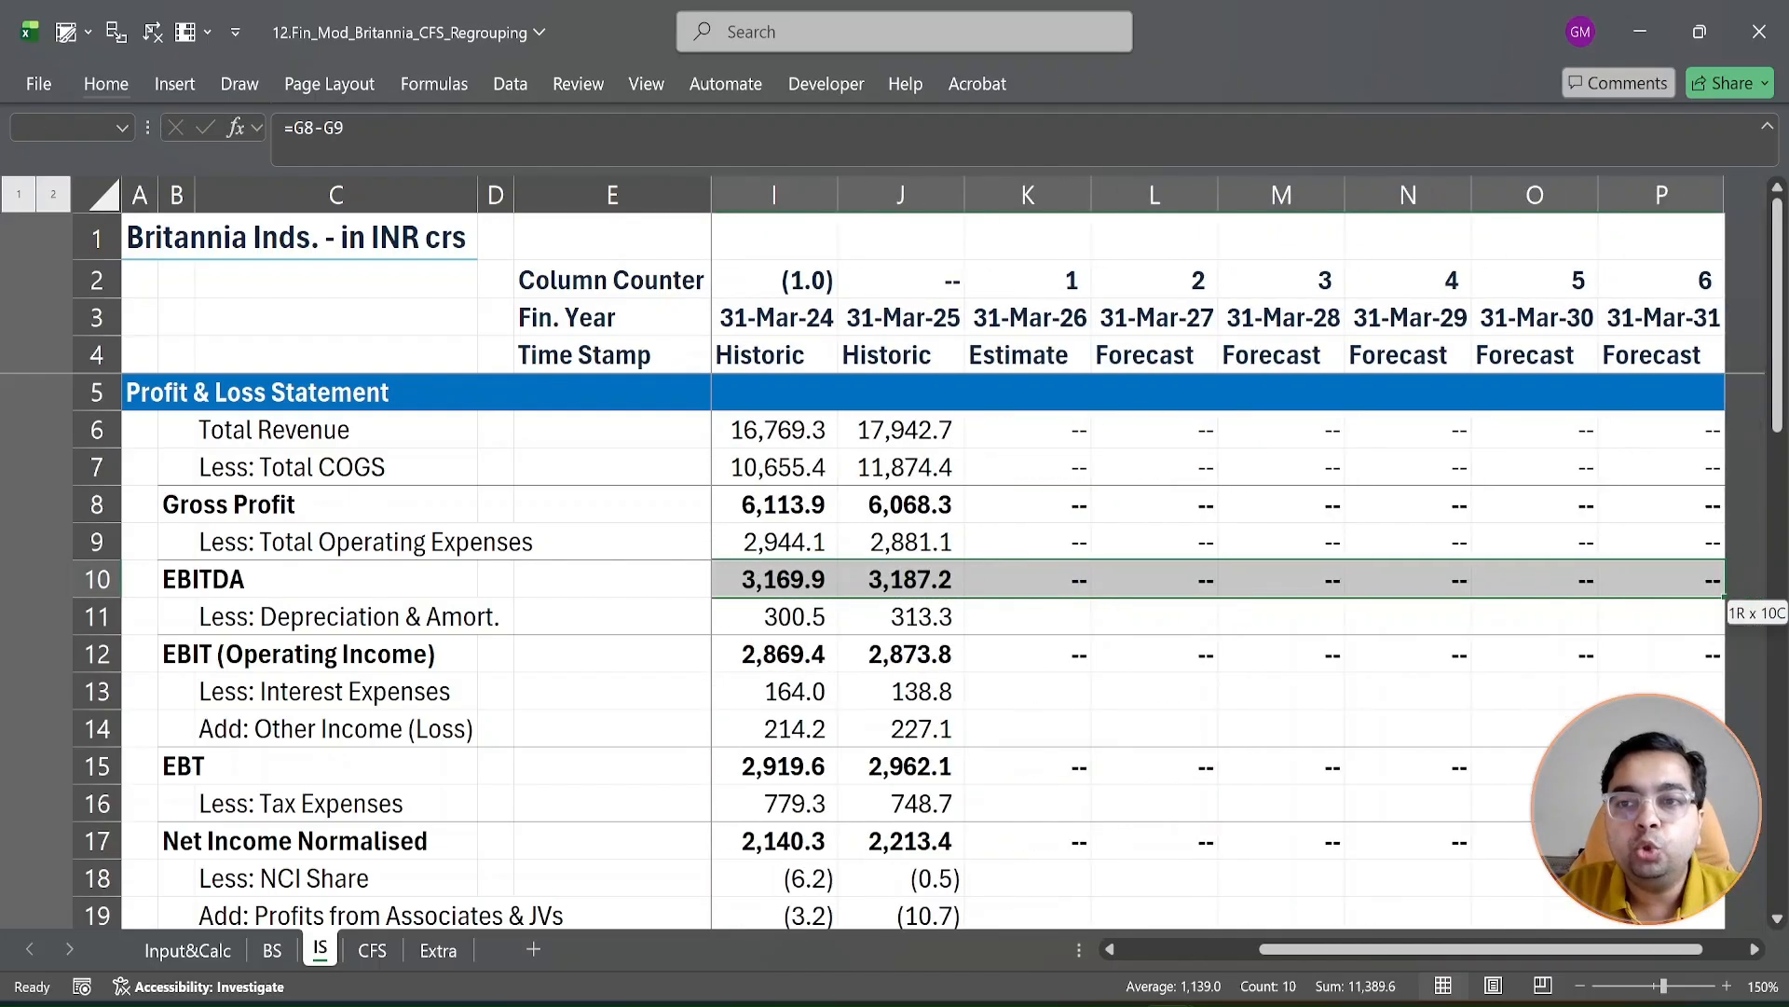
key(ctrl+c)
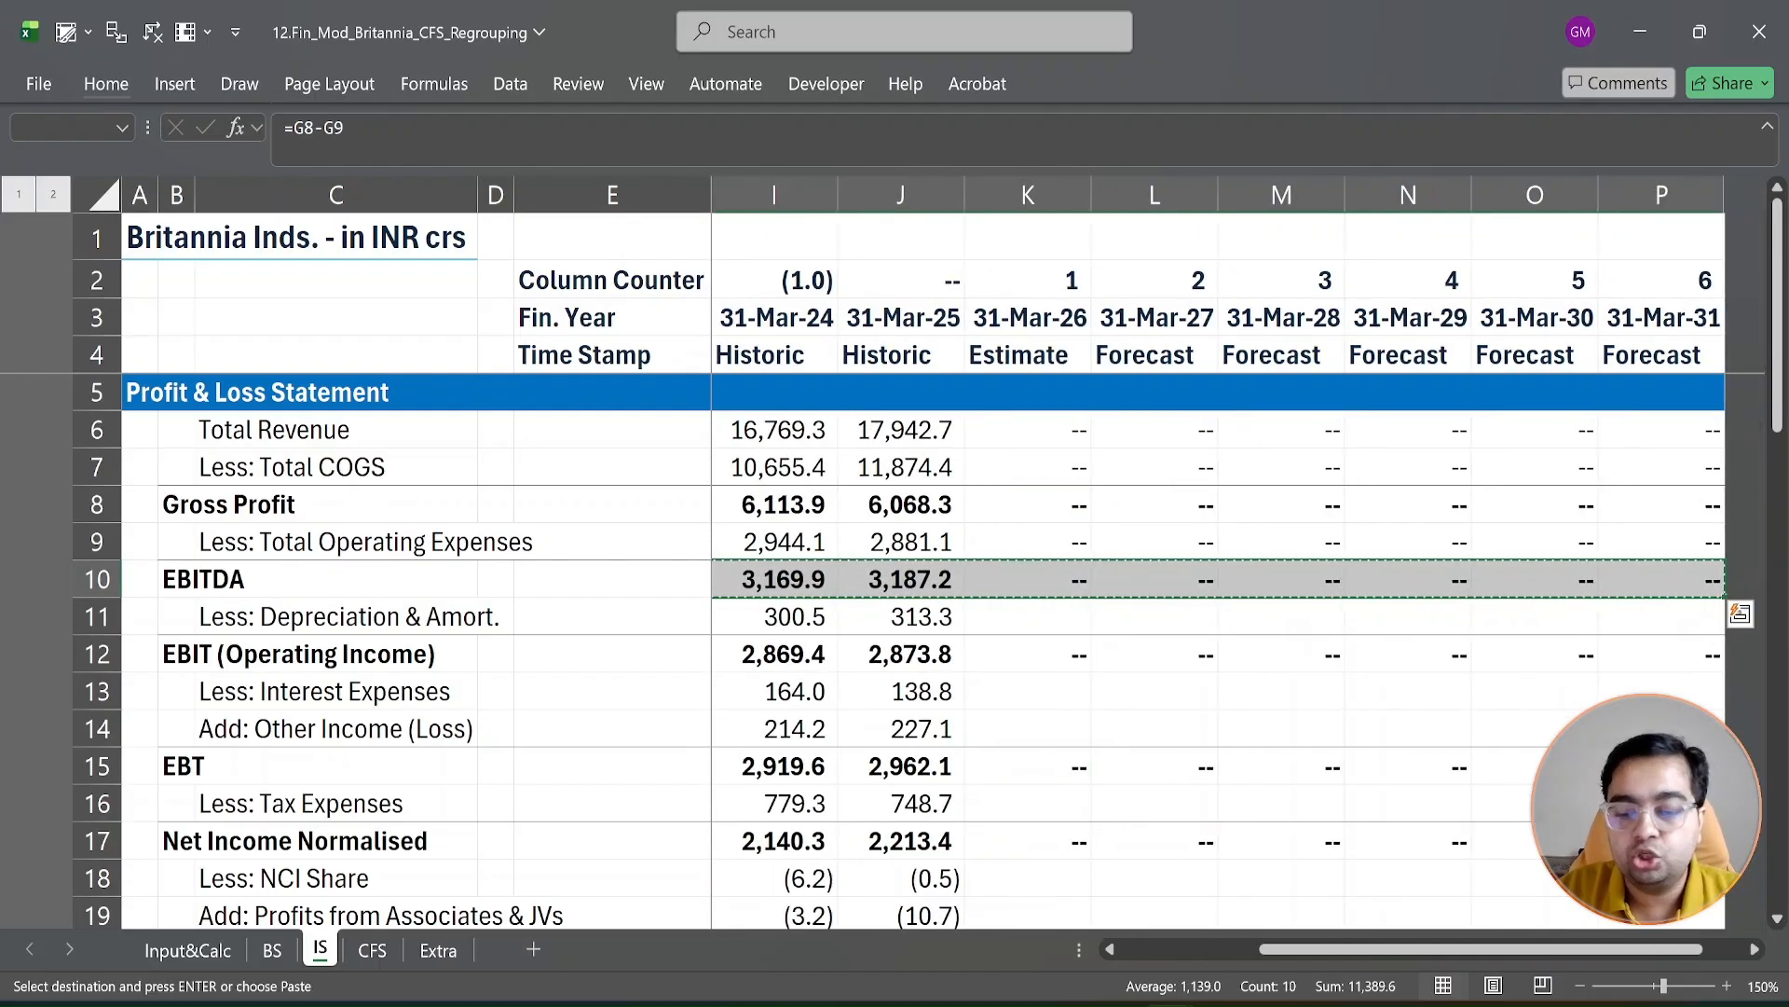
Step: Paste the copied EBITDA figures as links into the CFS sheet's EBITDA row, starting at G6
key(ctrl+Page_Down)
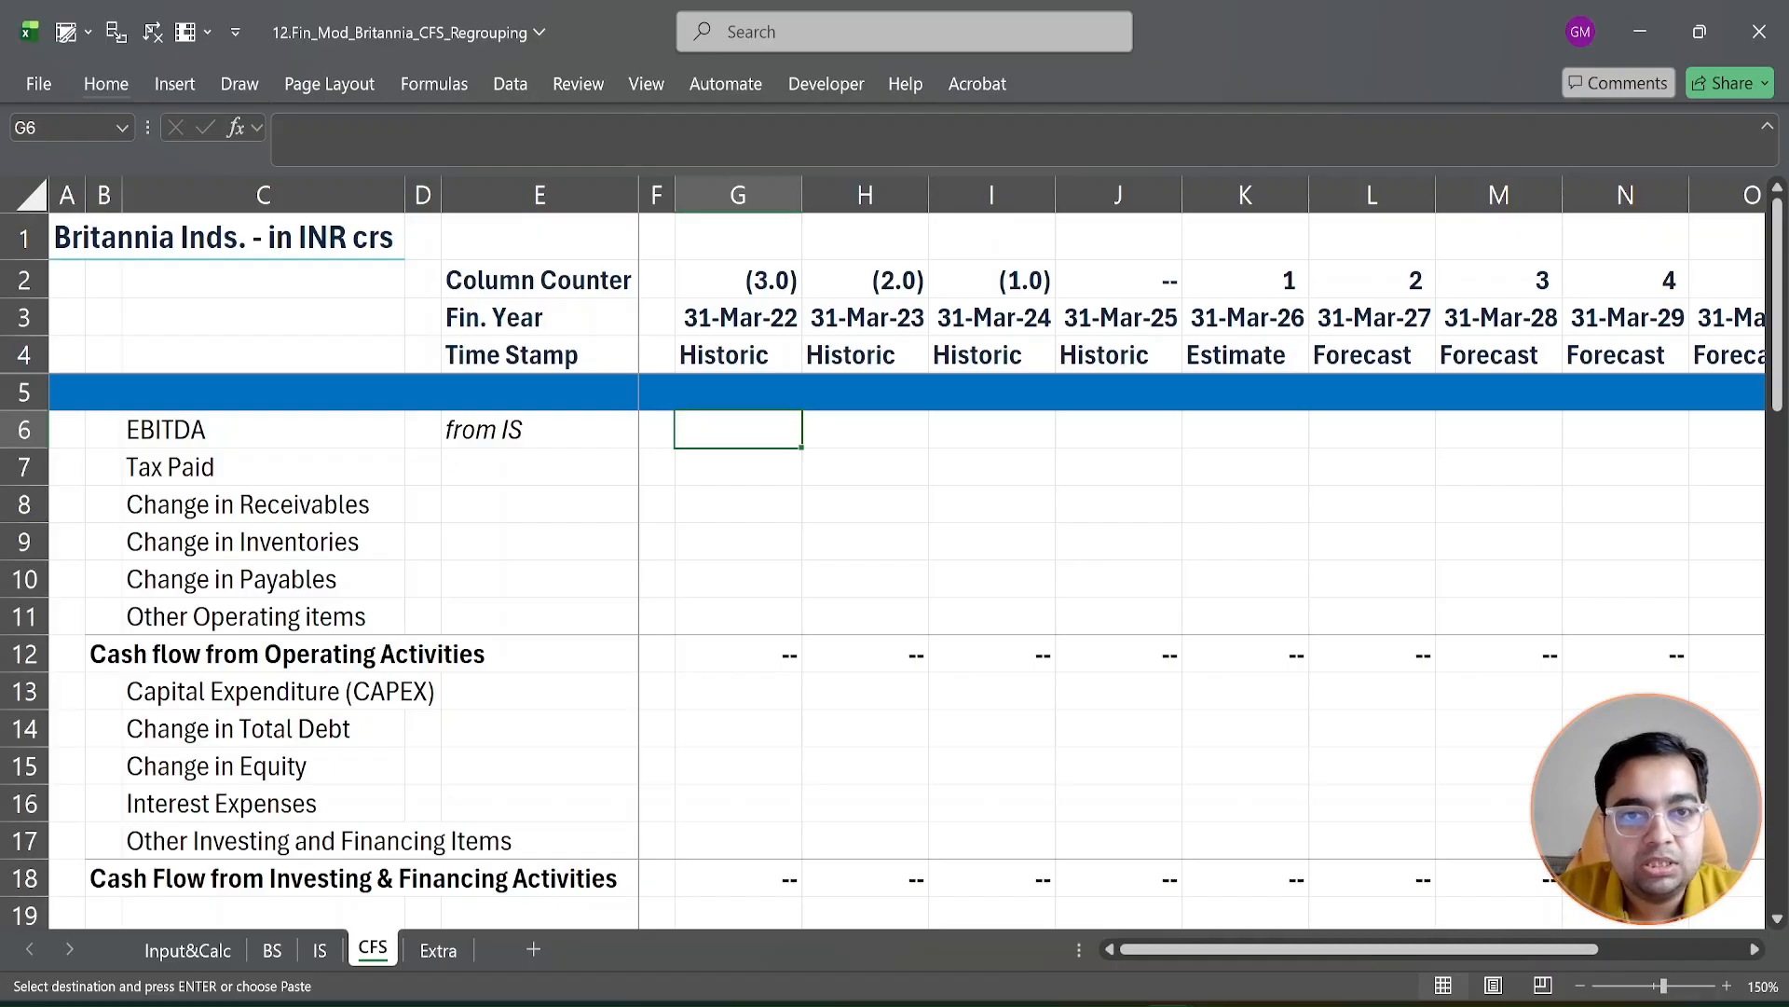
key(ctrl+alt+v)
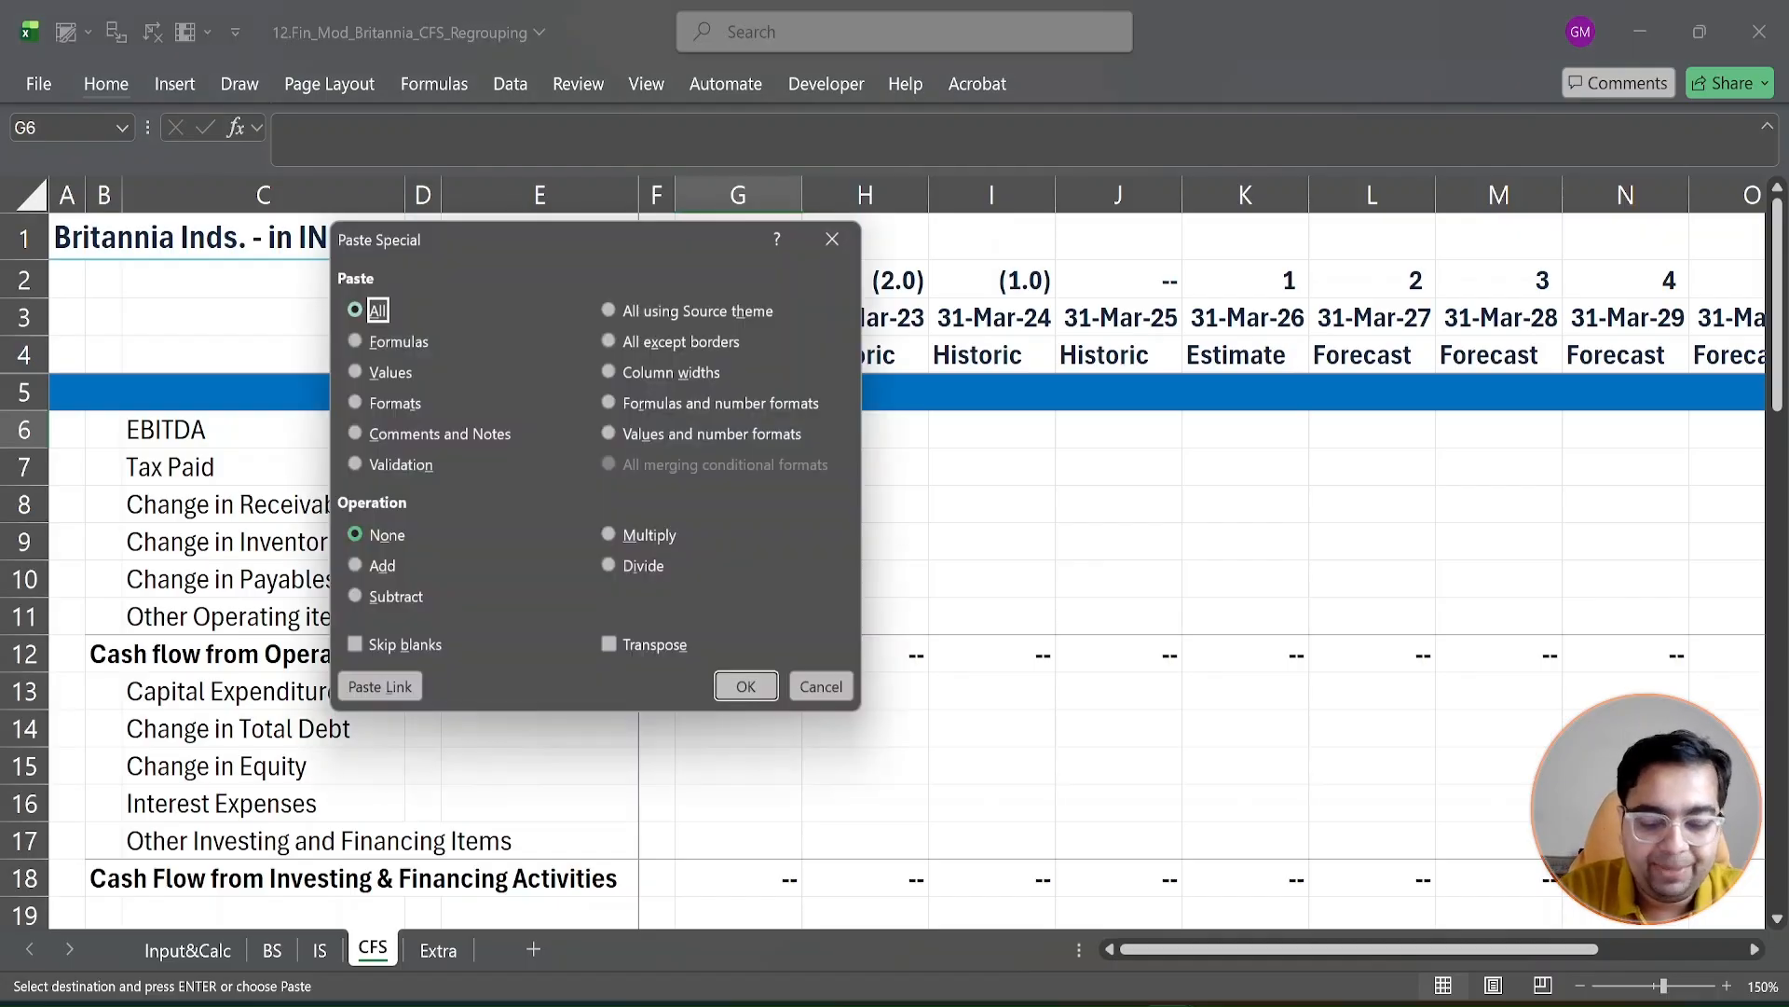
key(Return)
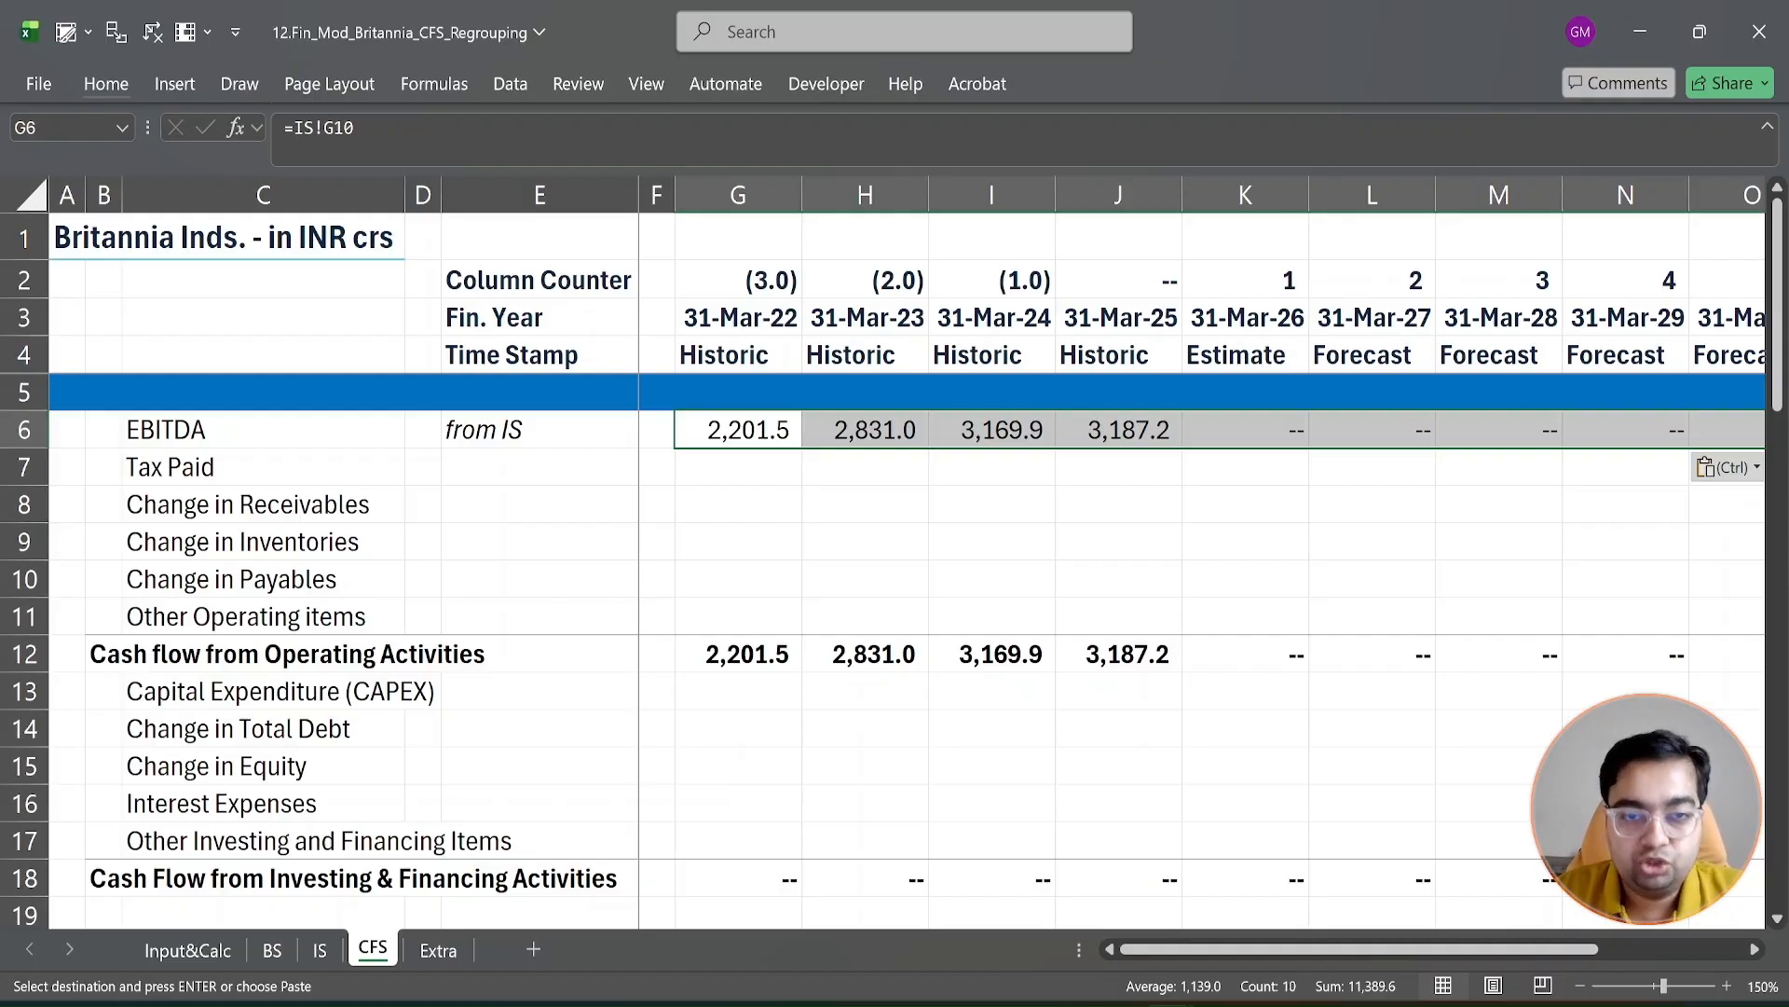
Step: Enter the source note "from IS" in cell E7 beside Tax Paid
key(Down)
key(Left)
key(Left)
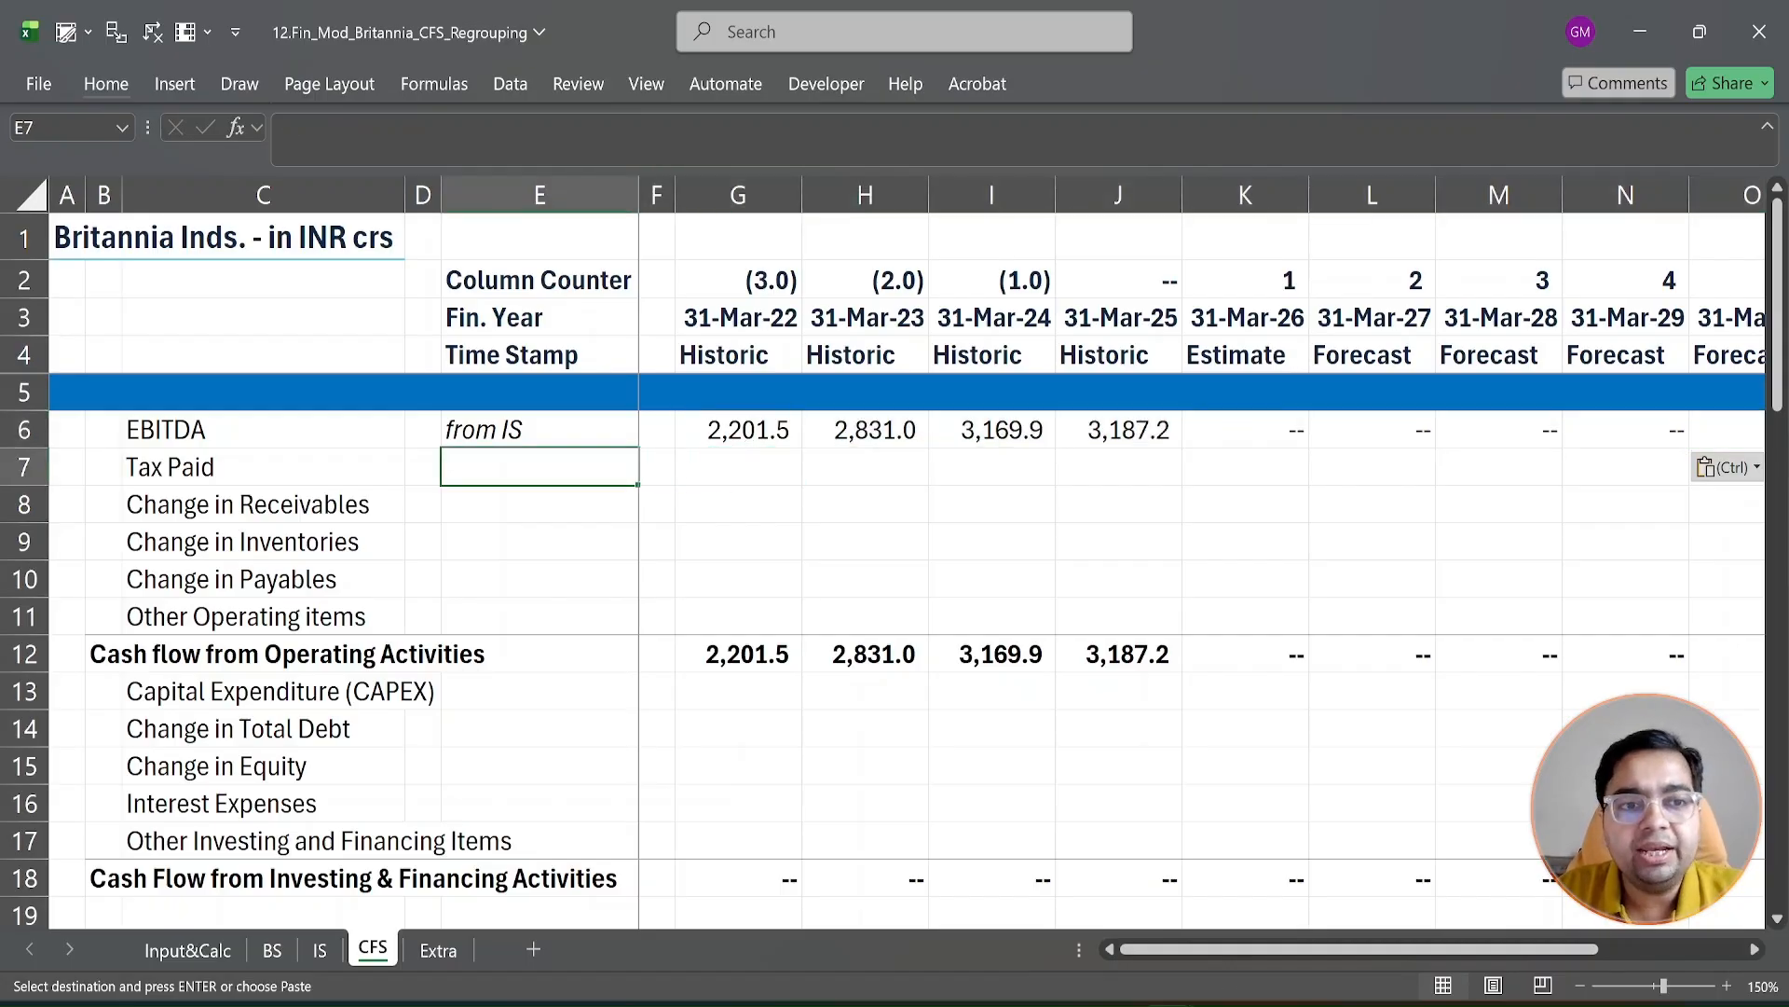
key(Up)
key(Return)
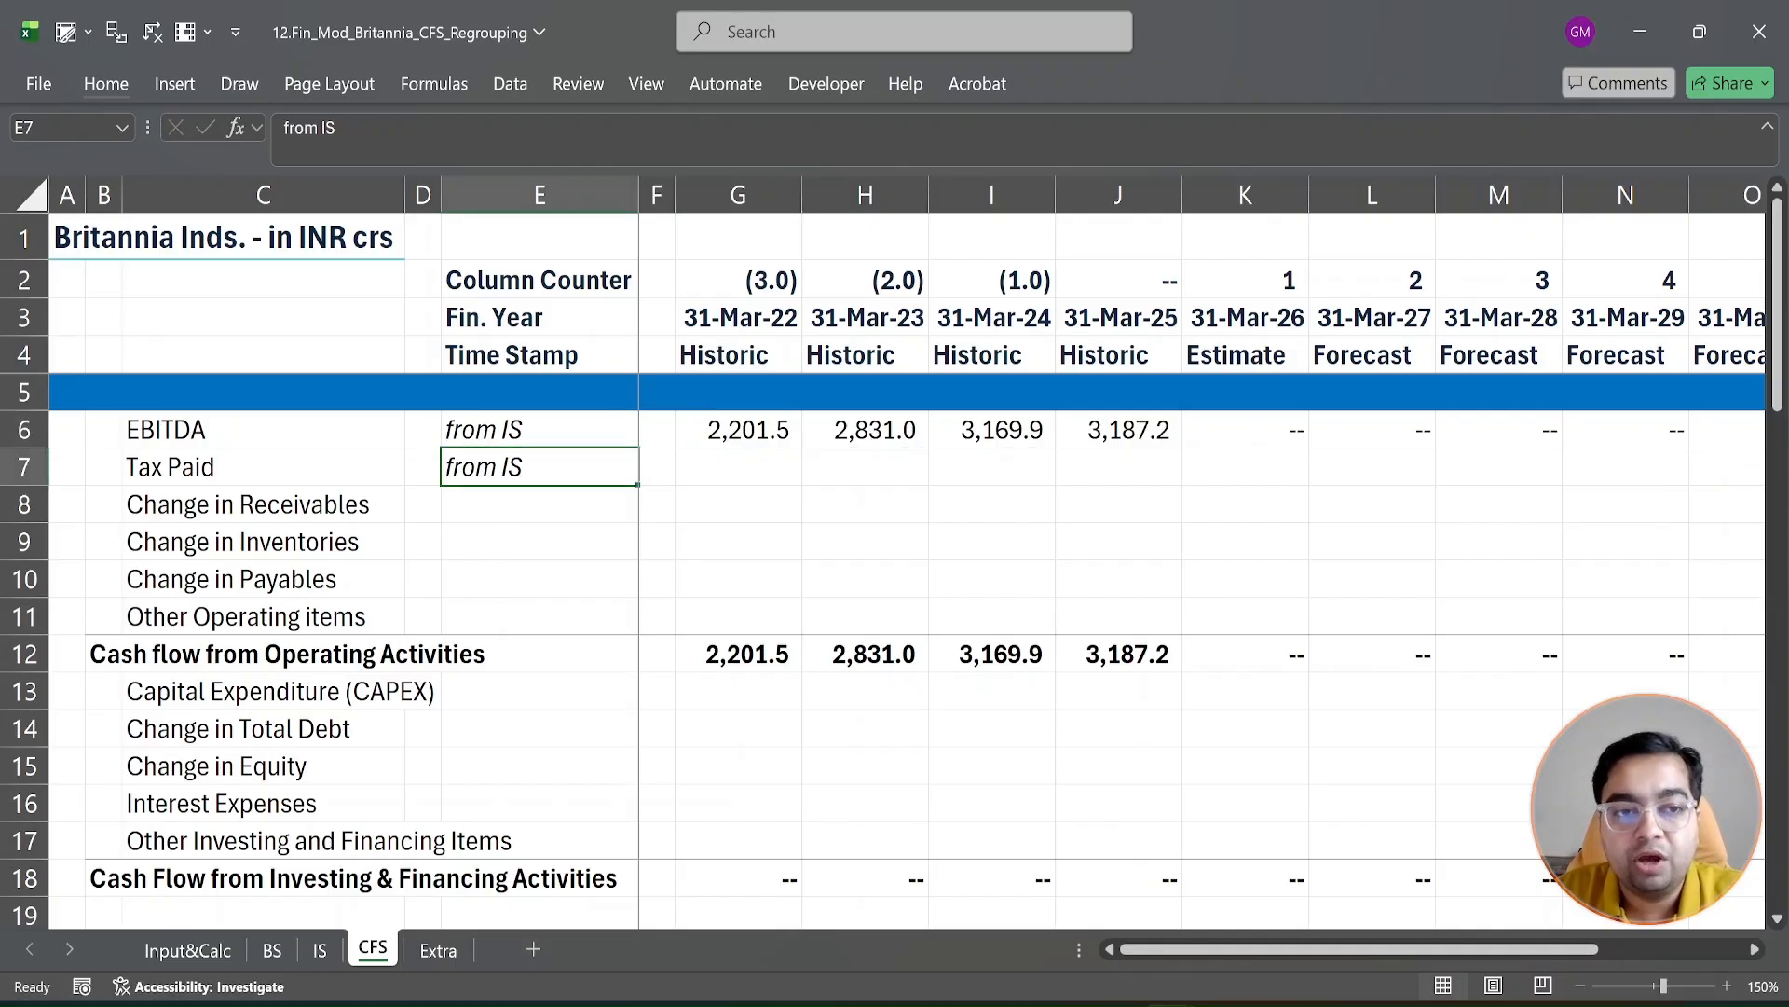
Step: Copy the Tax Expenses figures for all years, G16:P16, from the IS sheet
key(Right)
key(Right)
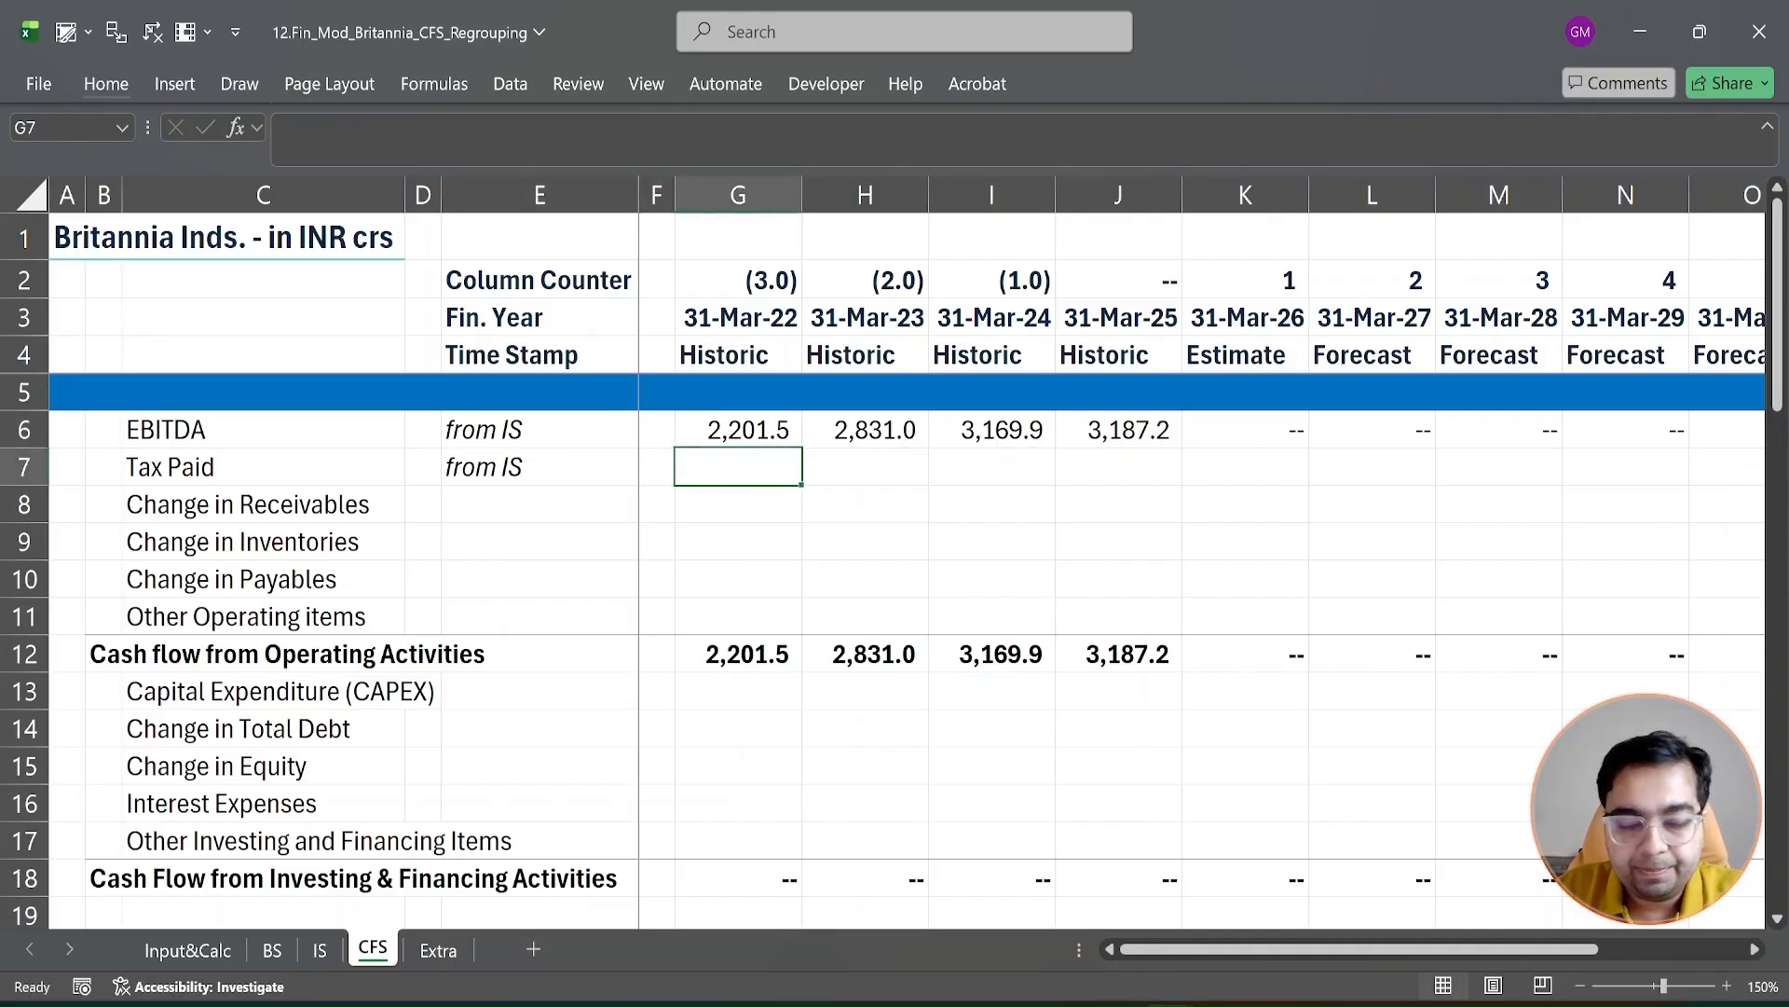
key(ctrl+Page_Up)
key(Down)
key(Down)
key(Down)
key(Down)
key(Down)
key(Down)
key(Down)
key(Down)
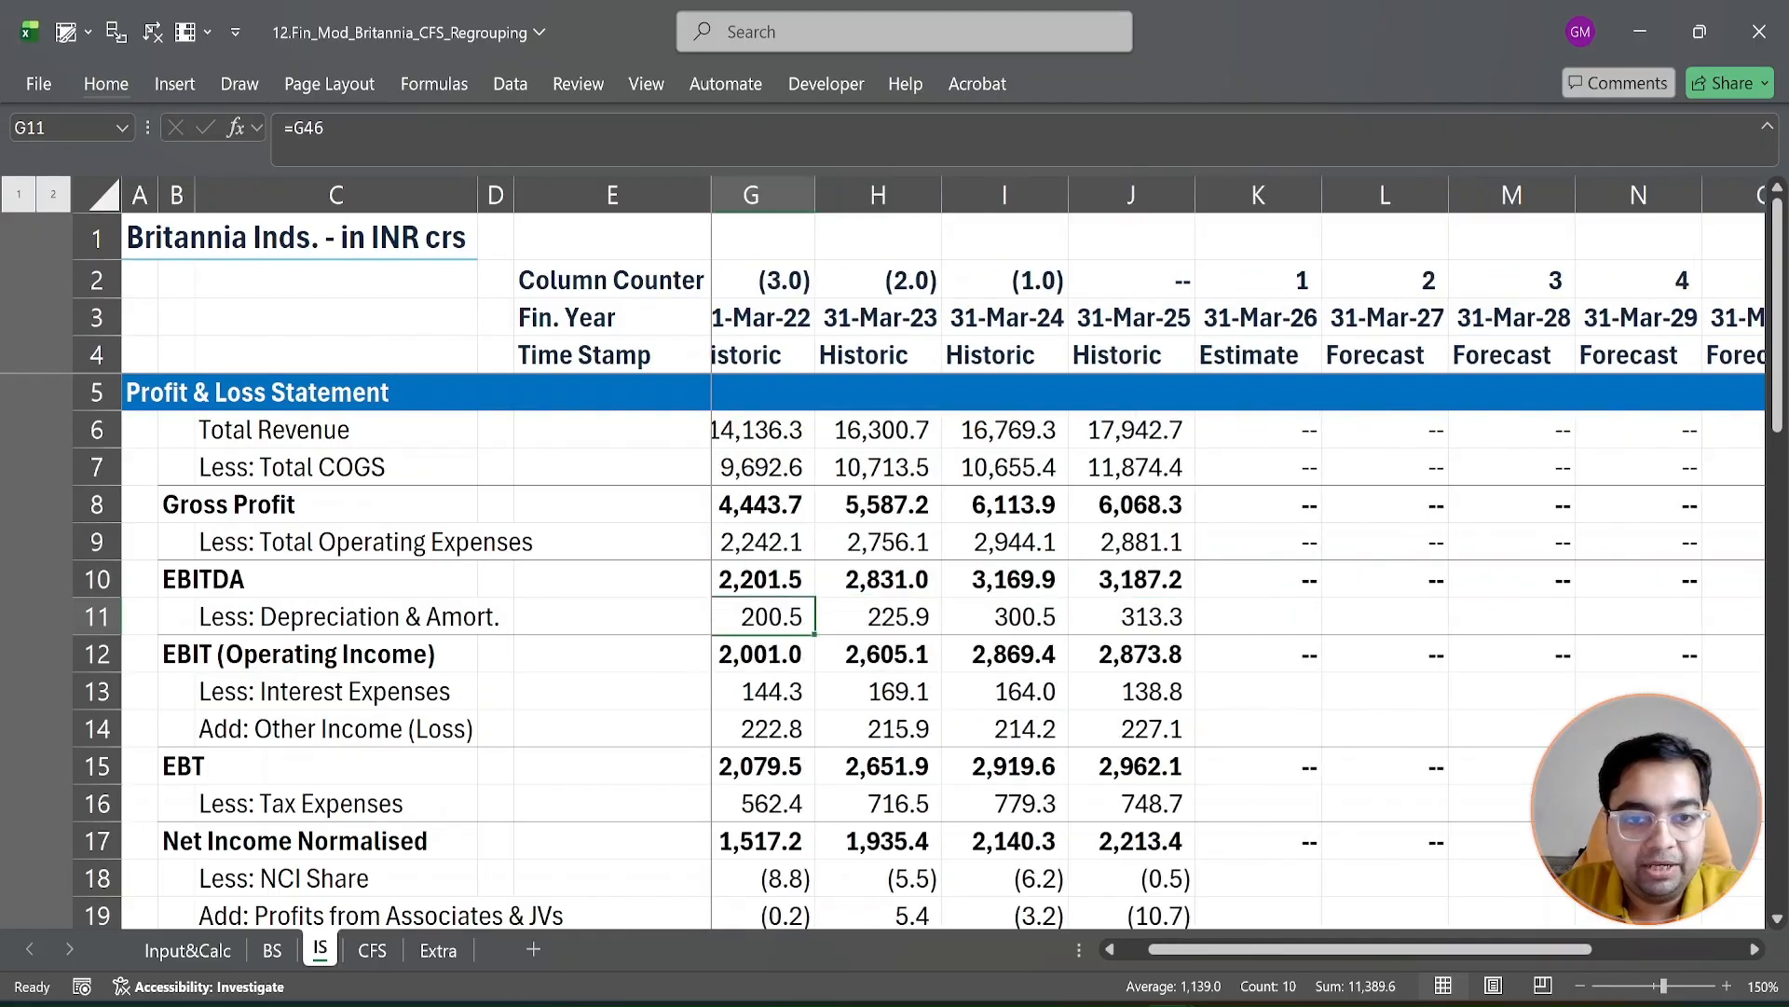
key(Down)
key(Up)
key(Up)
key(Up)
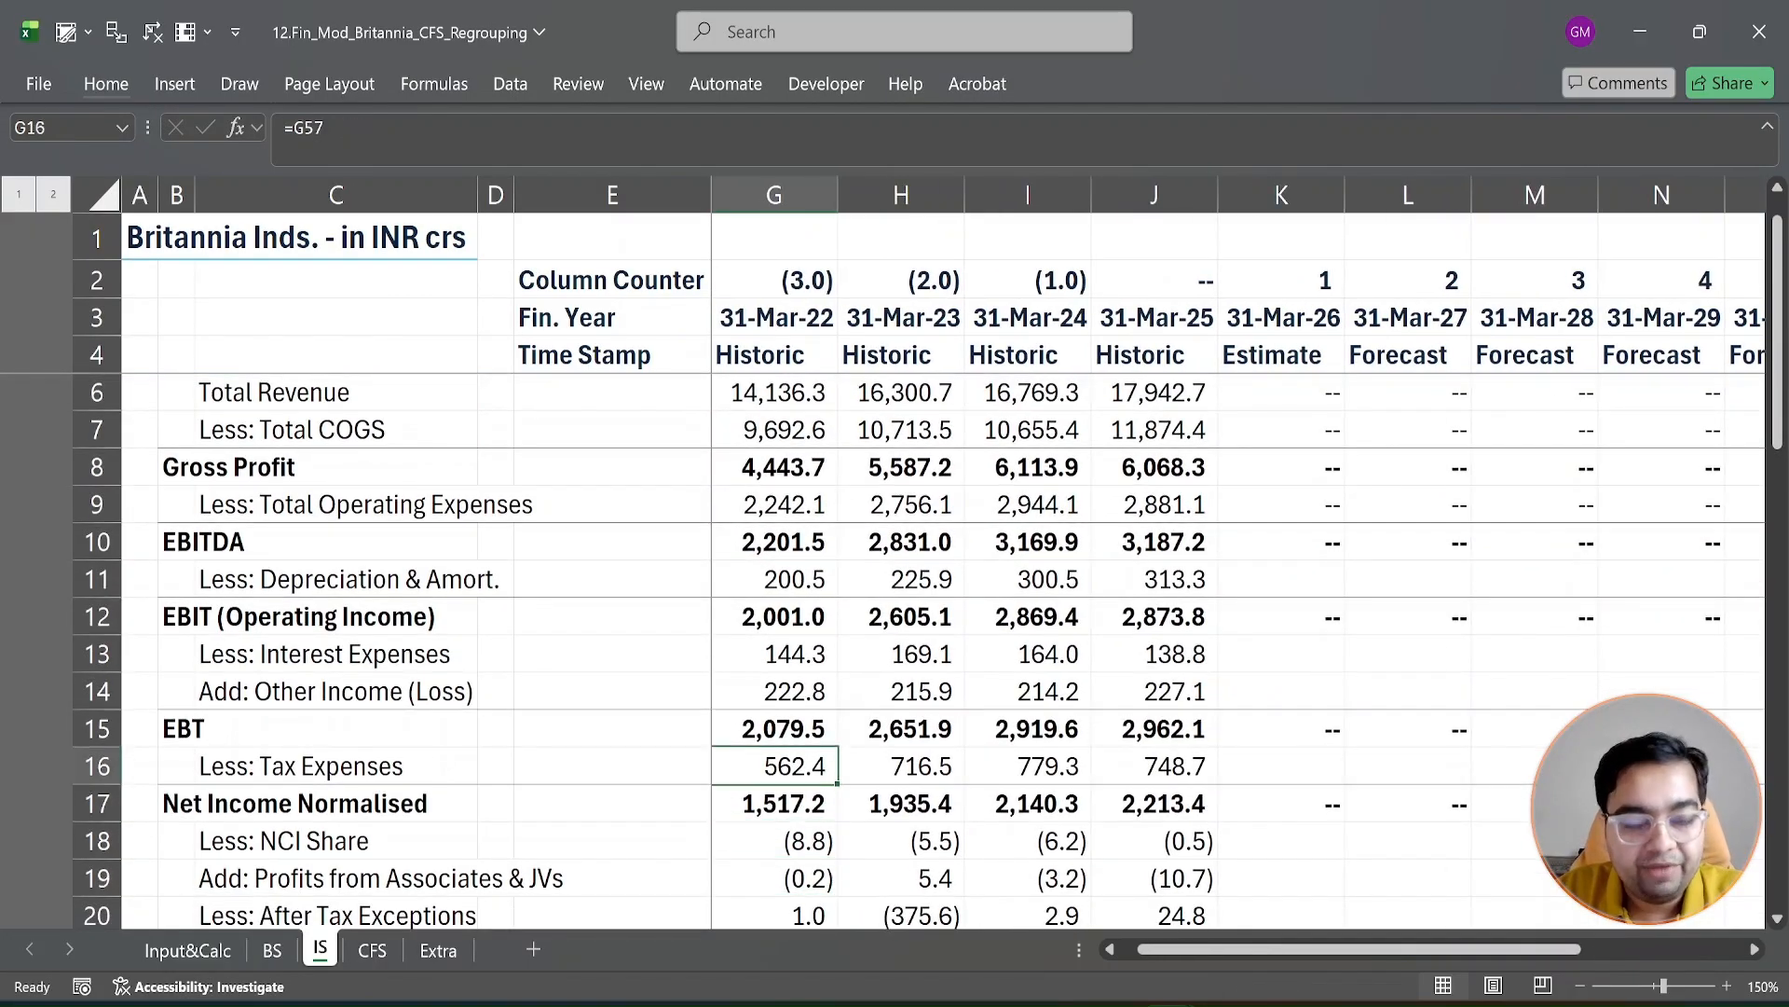
key(shift+space)
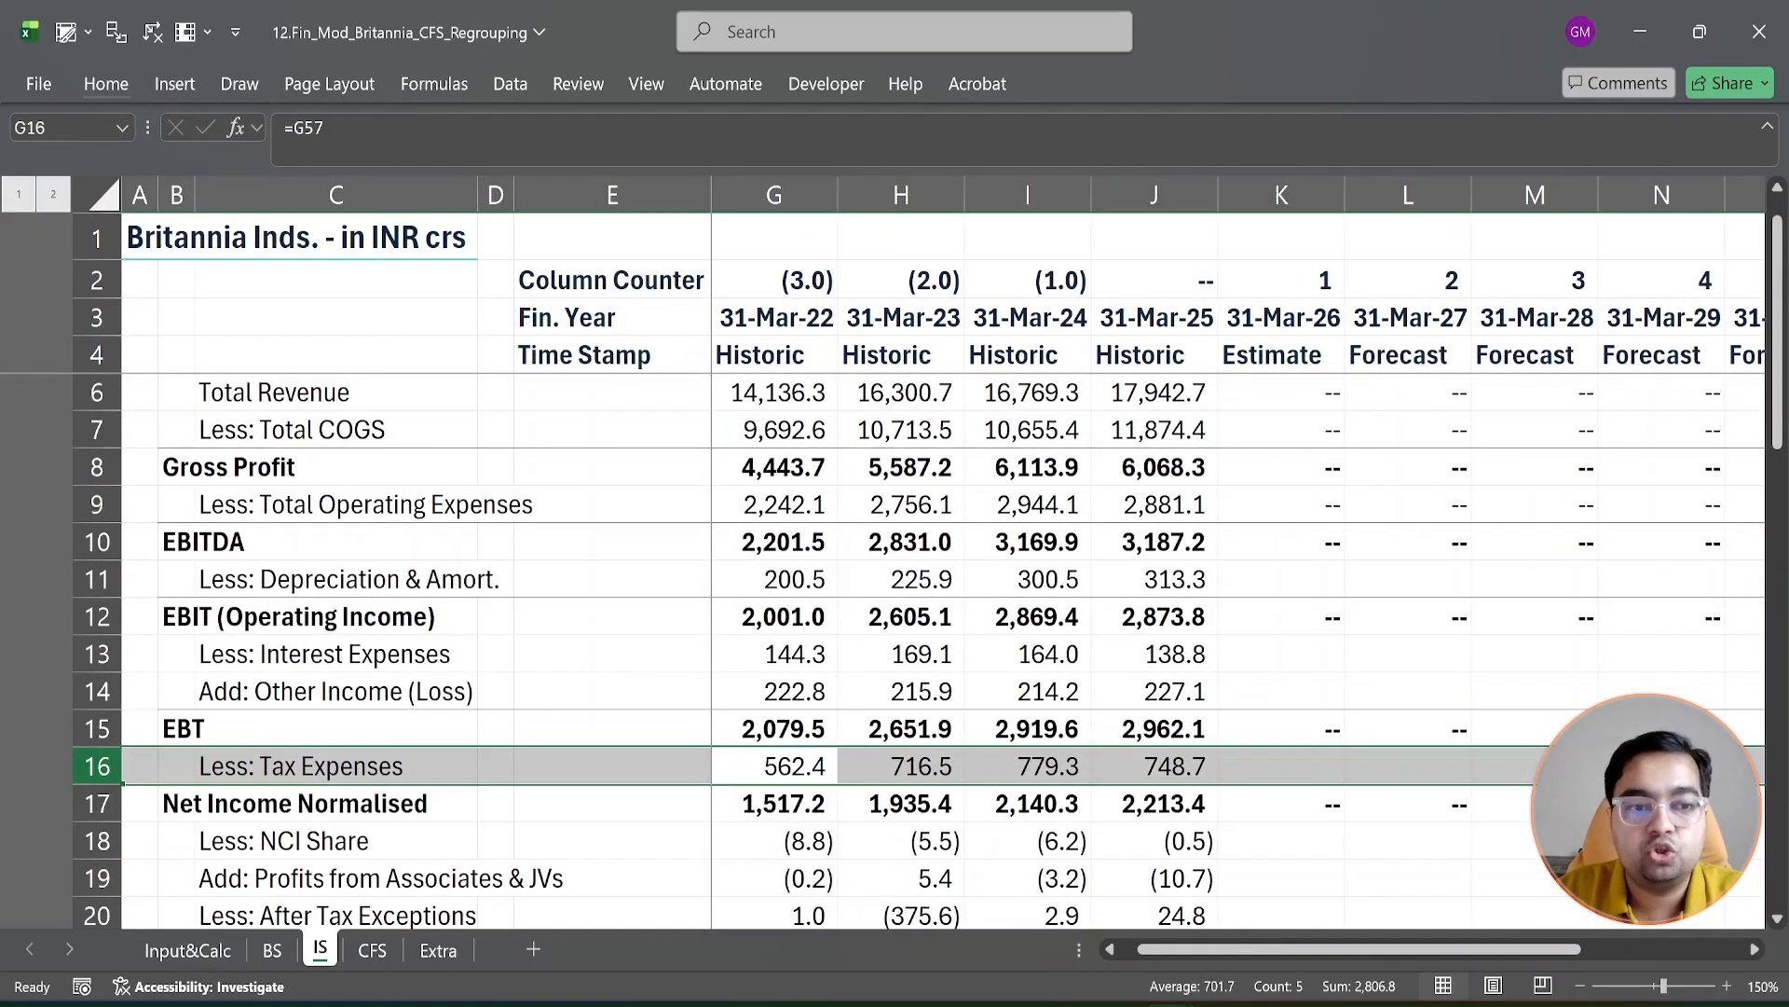
key(Down)
key(Down)
key(Down)
key(Down)
key(Down)
key(Up)
key(Up)
key(Up)
key(Up)
key(Up)
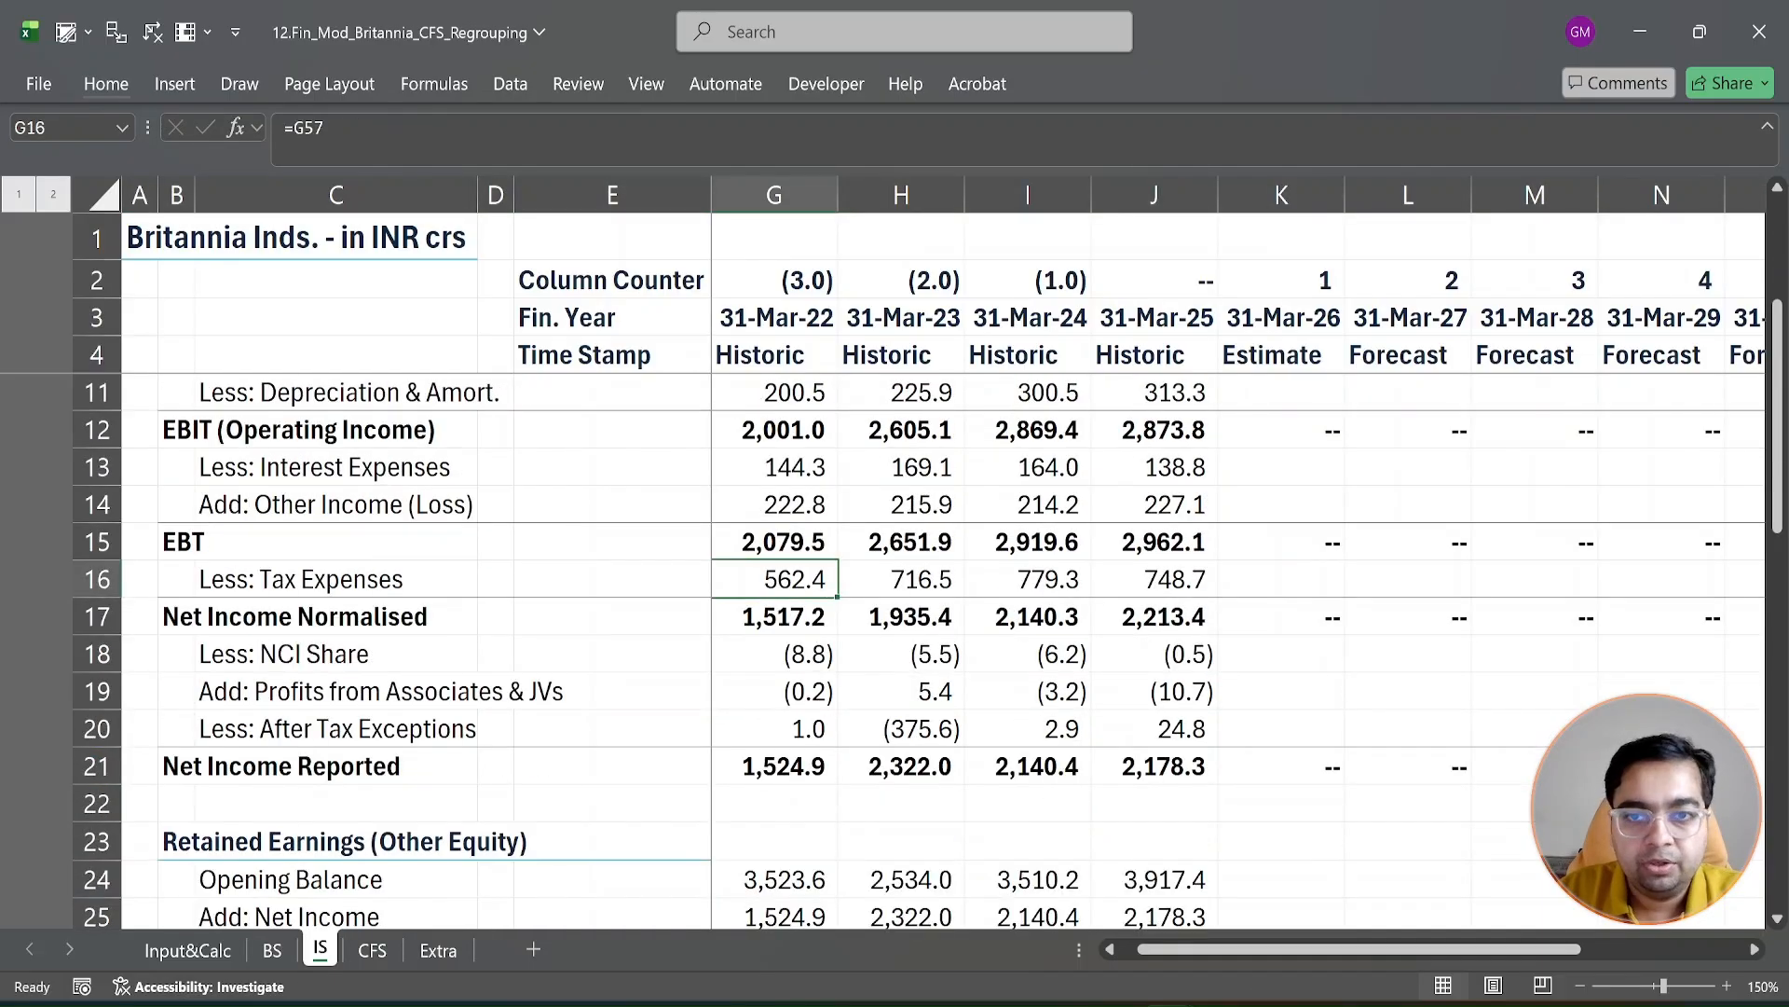
key(ctrl+shift+Right)
key(ctrl+shift+Right)
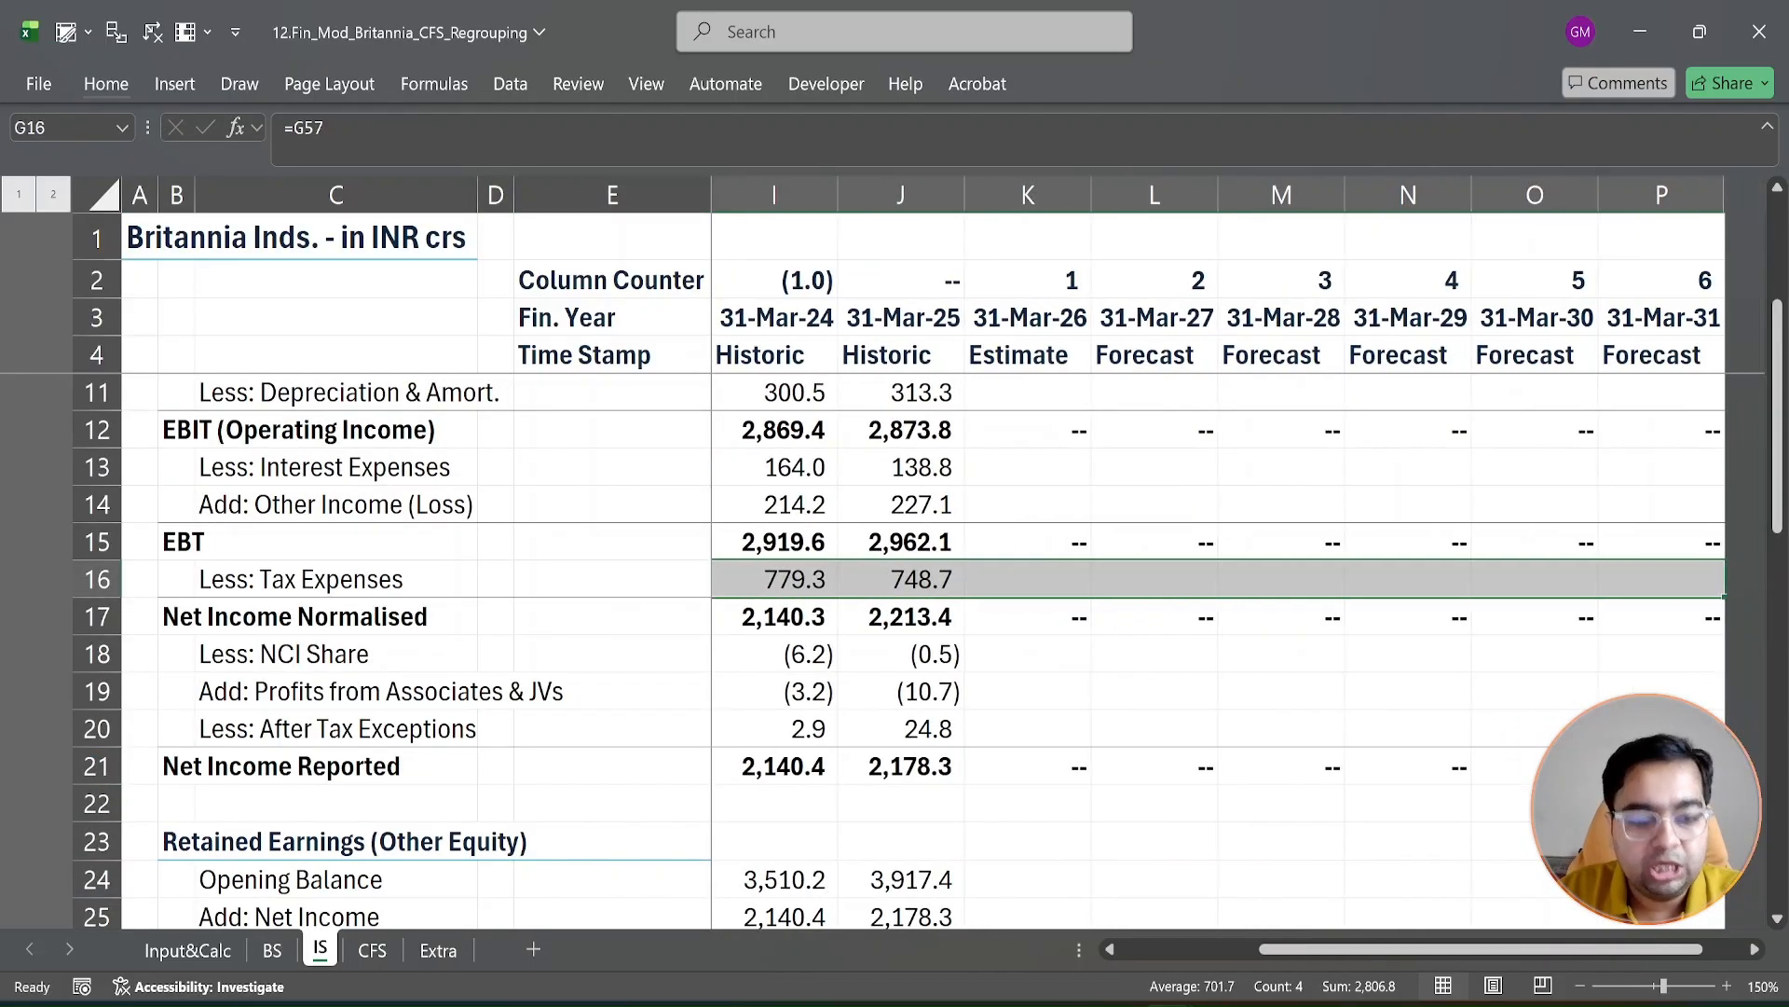
key(ctrl+c)
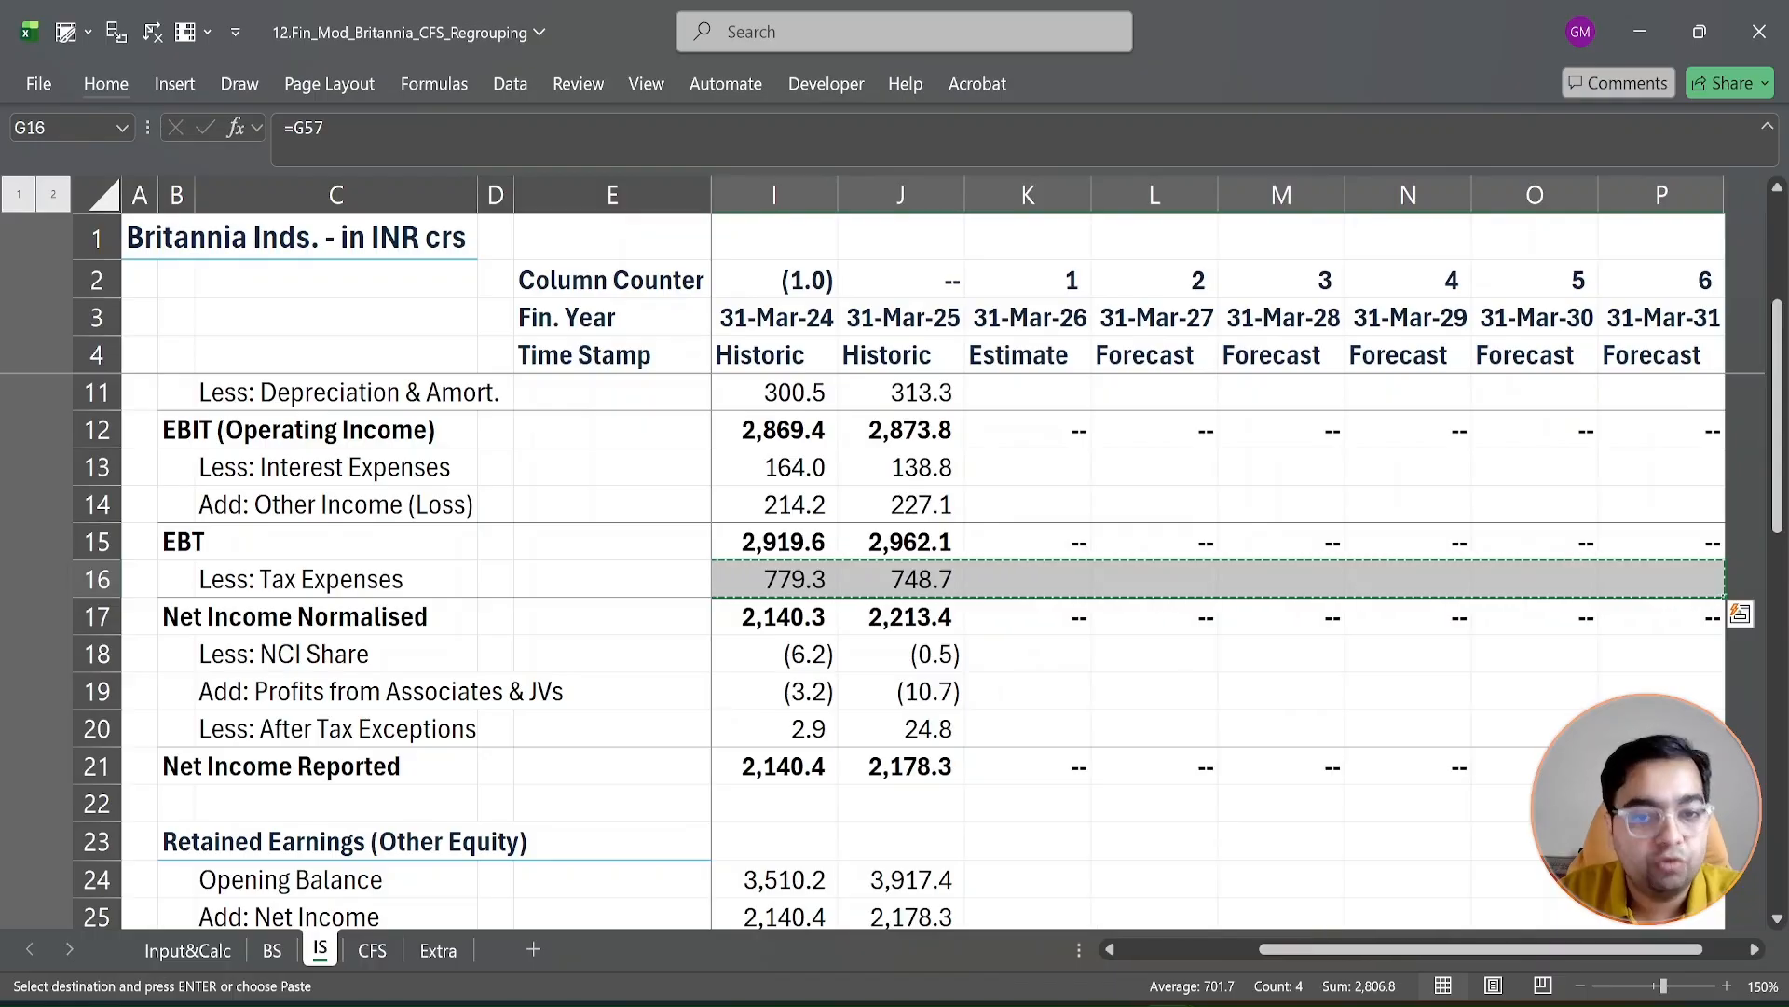
key(ctrl+q)
key(Escape)
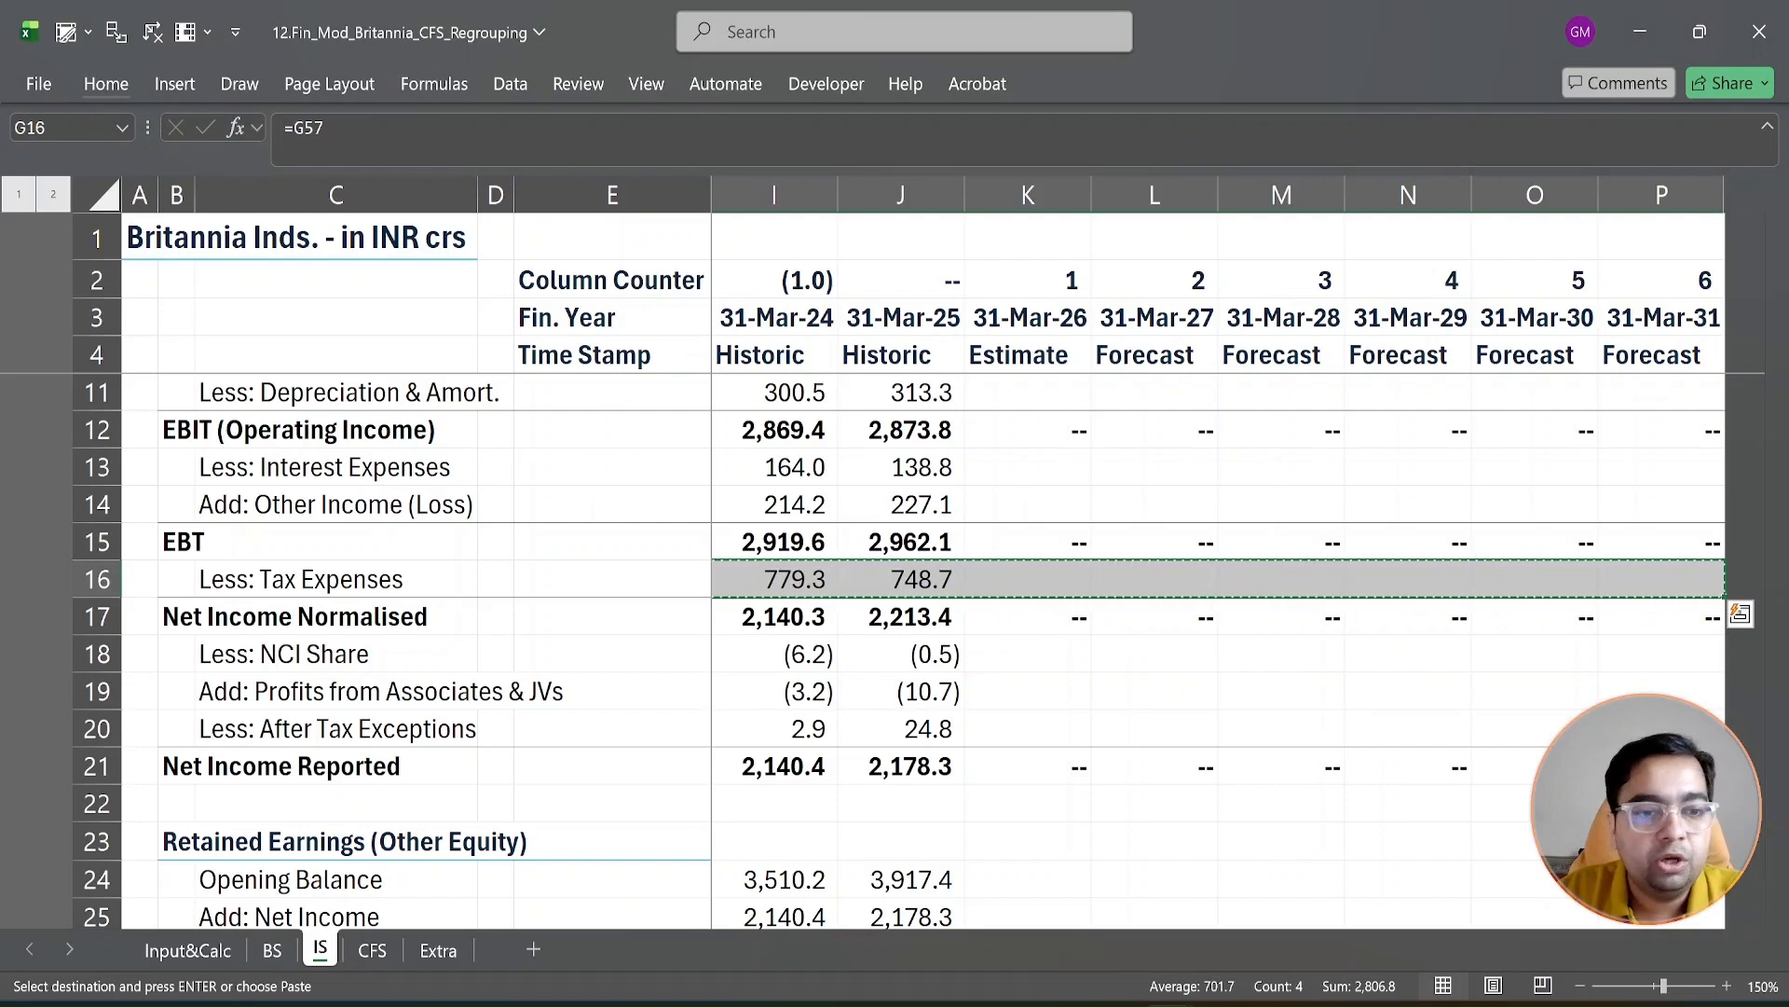
Step: Paste the copied tax figures as links into the CFS sheet's Tax Paid row, starting at G7
key(ctrl+Page_Down)
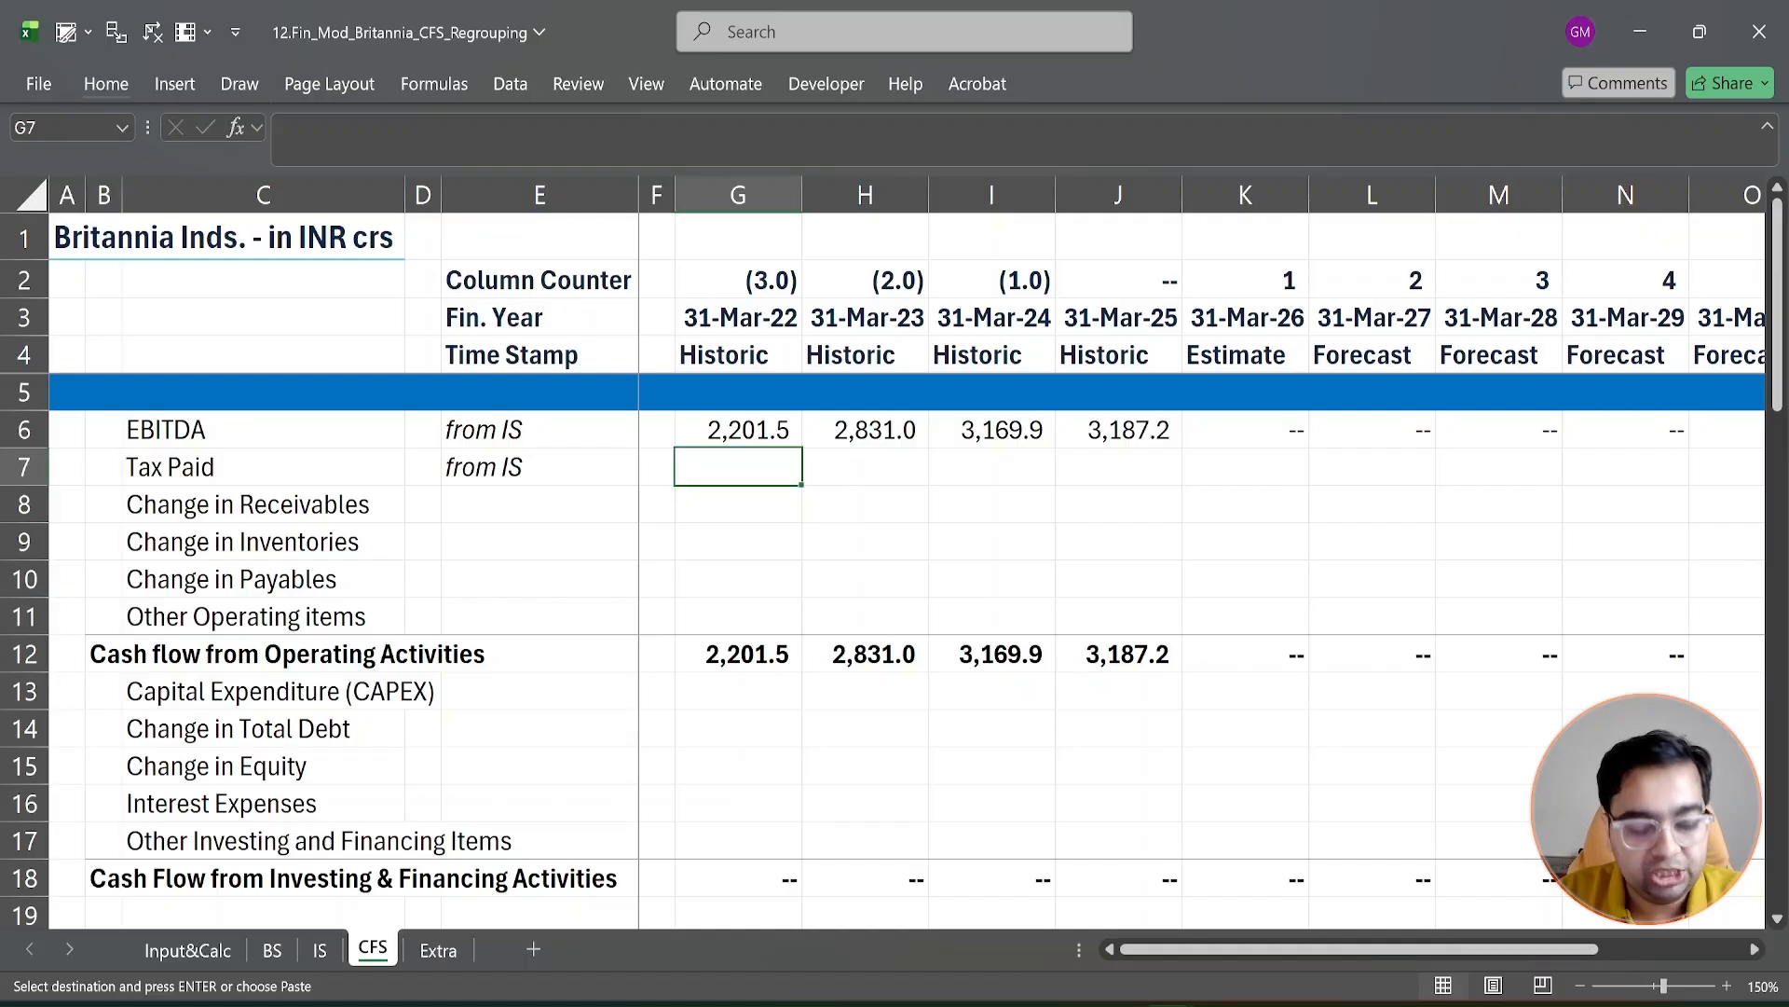
key(ctrl+alt+v)
key(f)
key(Return)
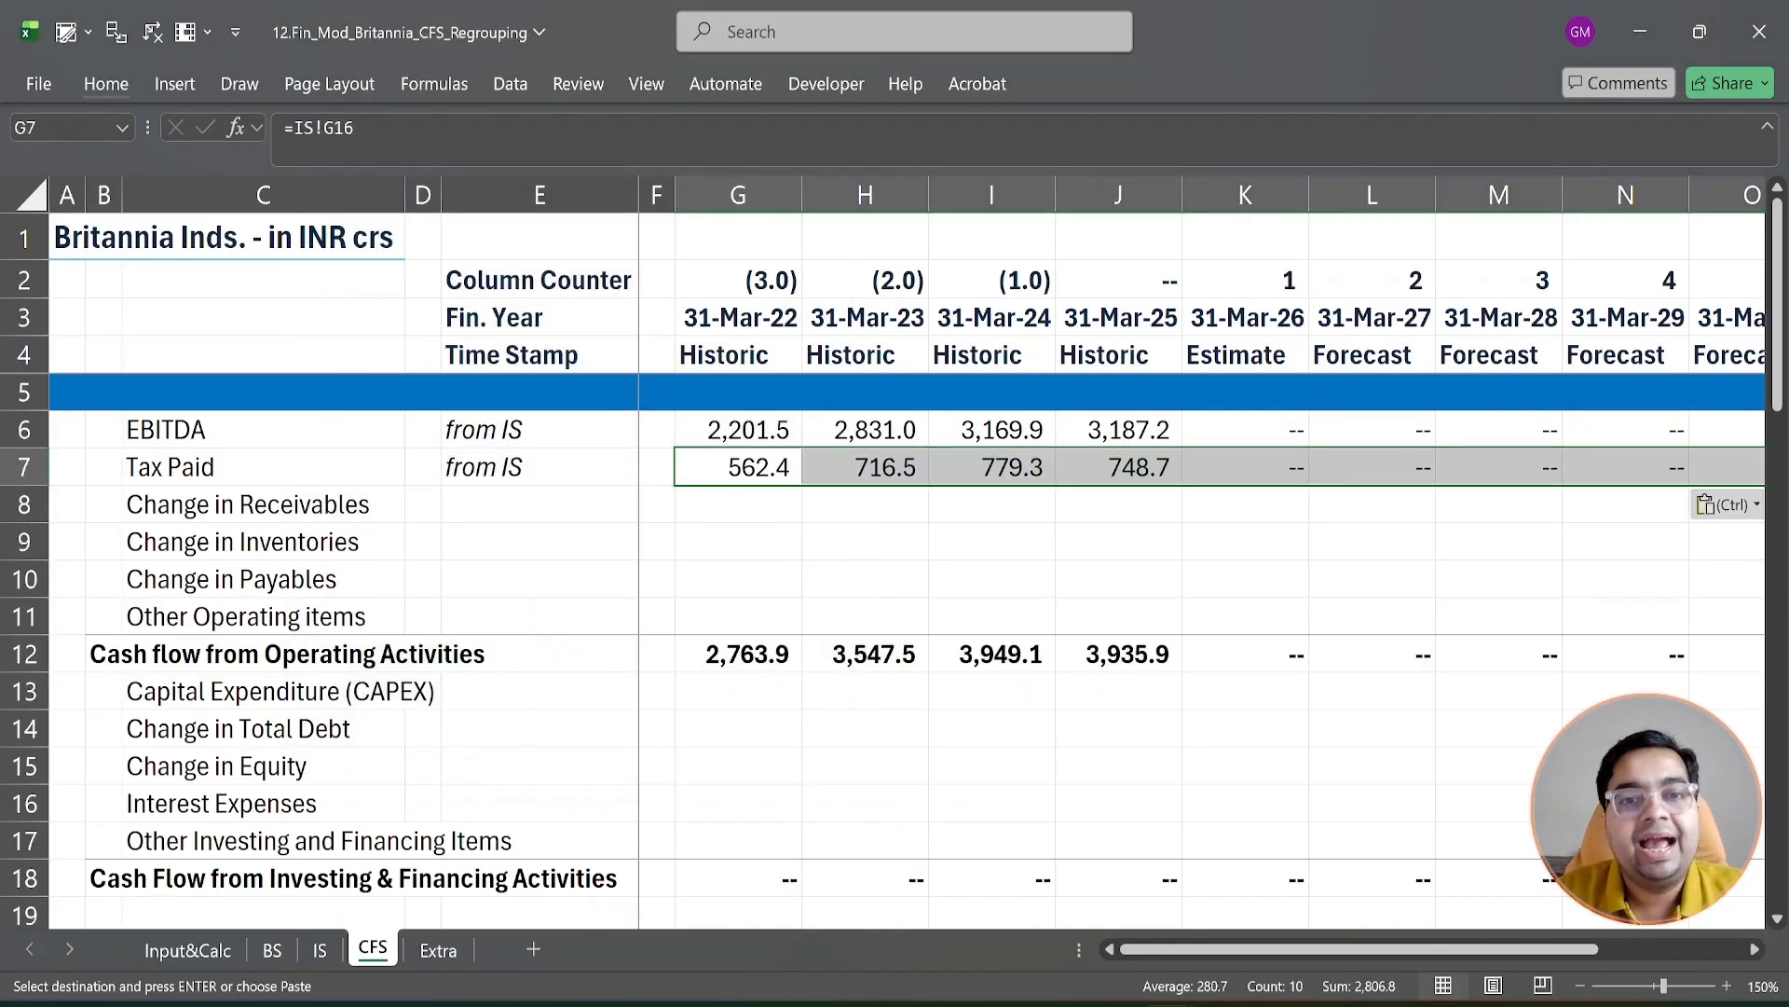
key(Escape)
Step: Multiply the Tax Paid link in G7 by -1 and fill the formula across all years of row 7
key(F2)
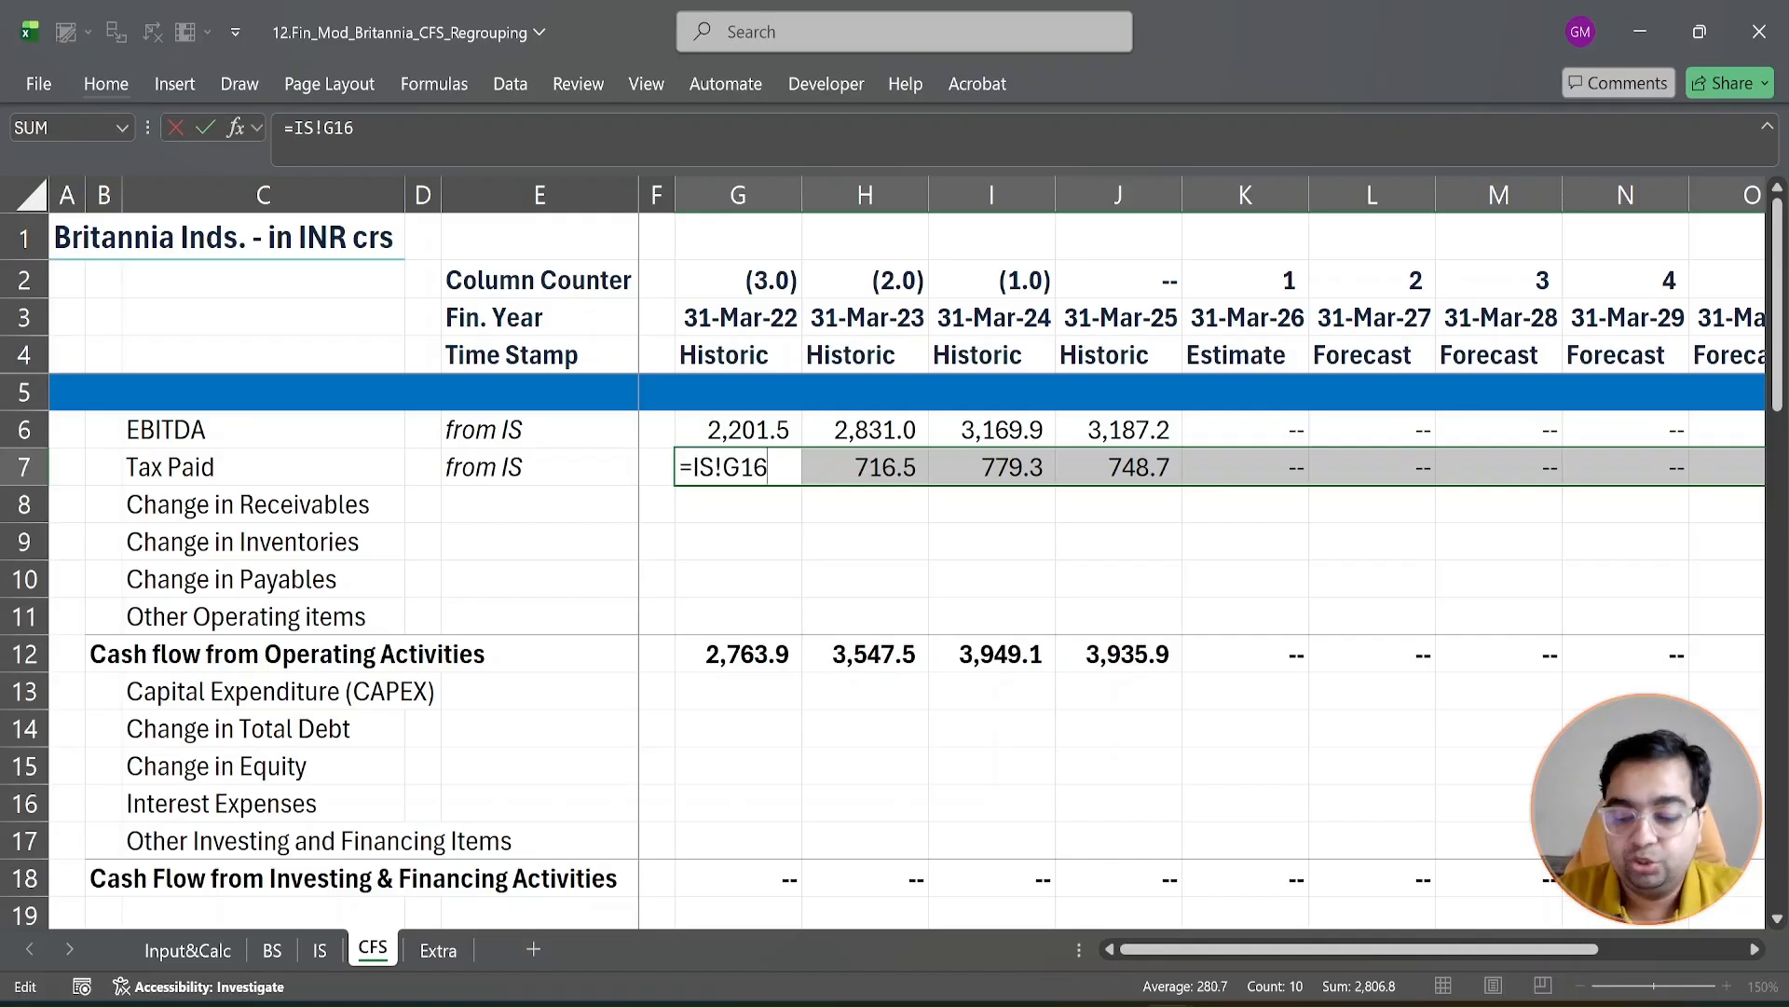
text(*)
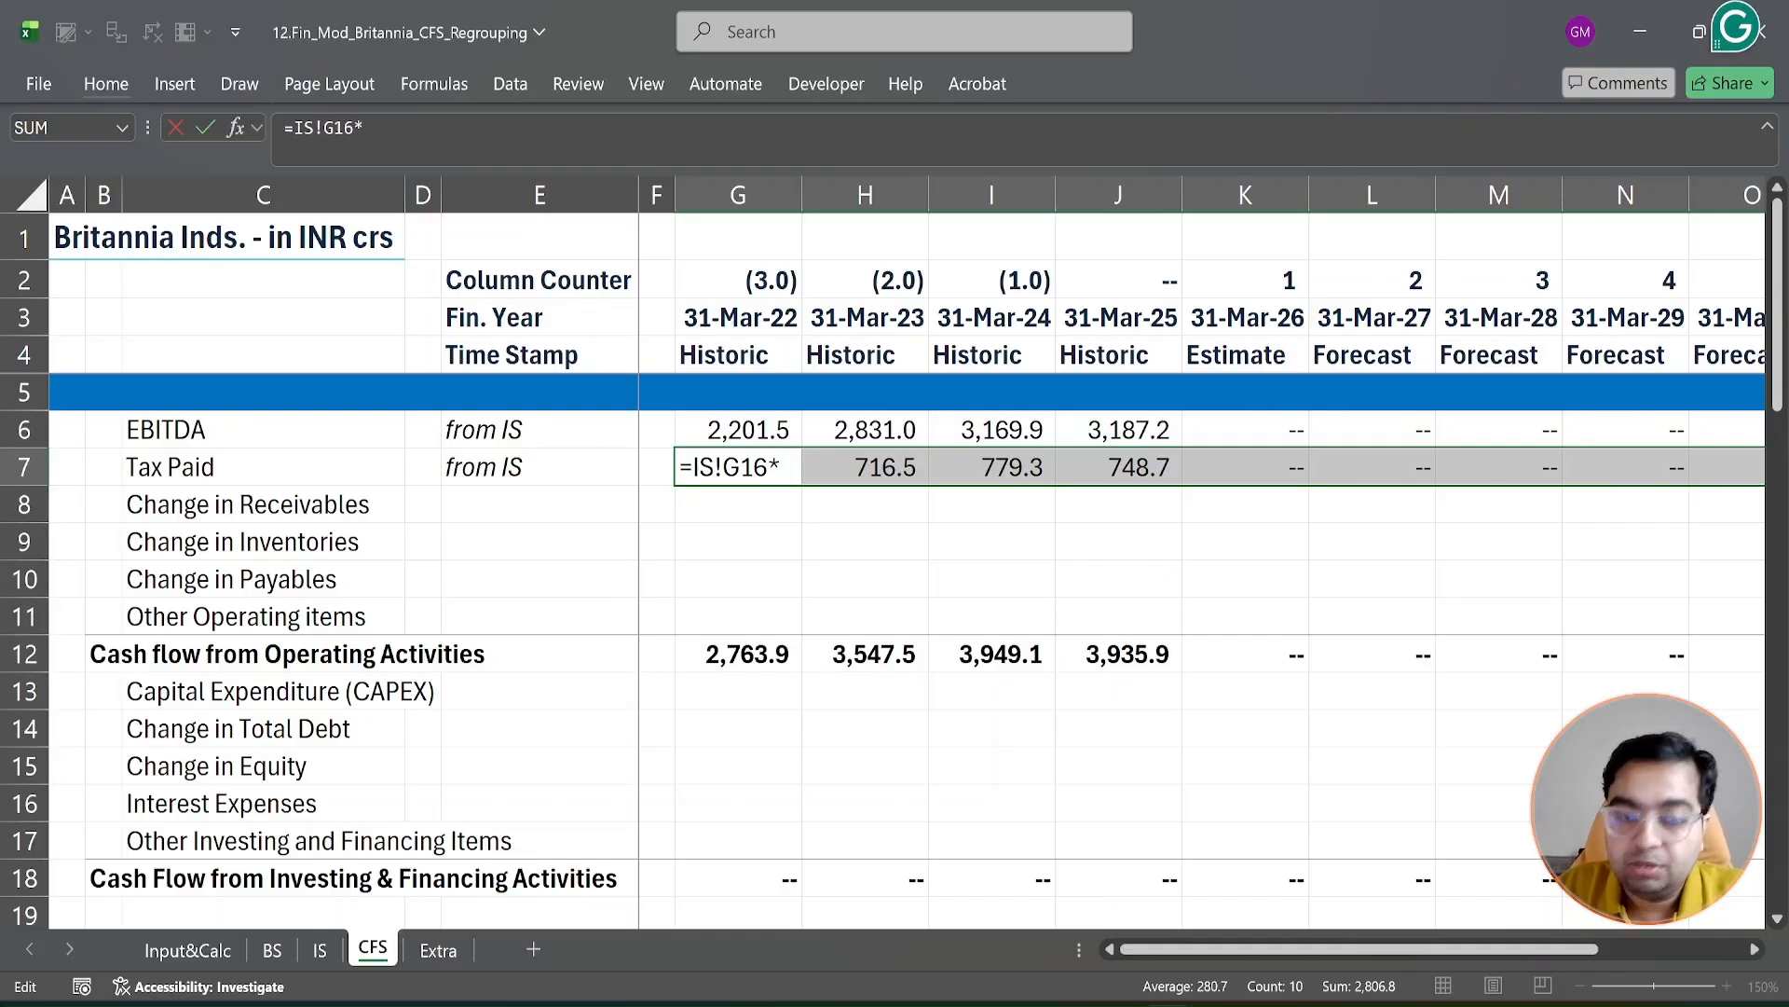
text(-1)
key(Return)
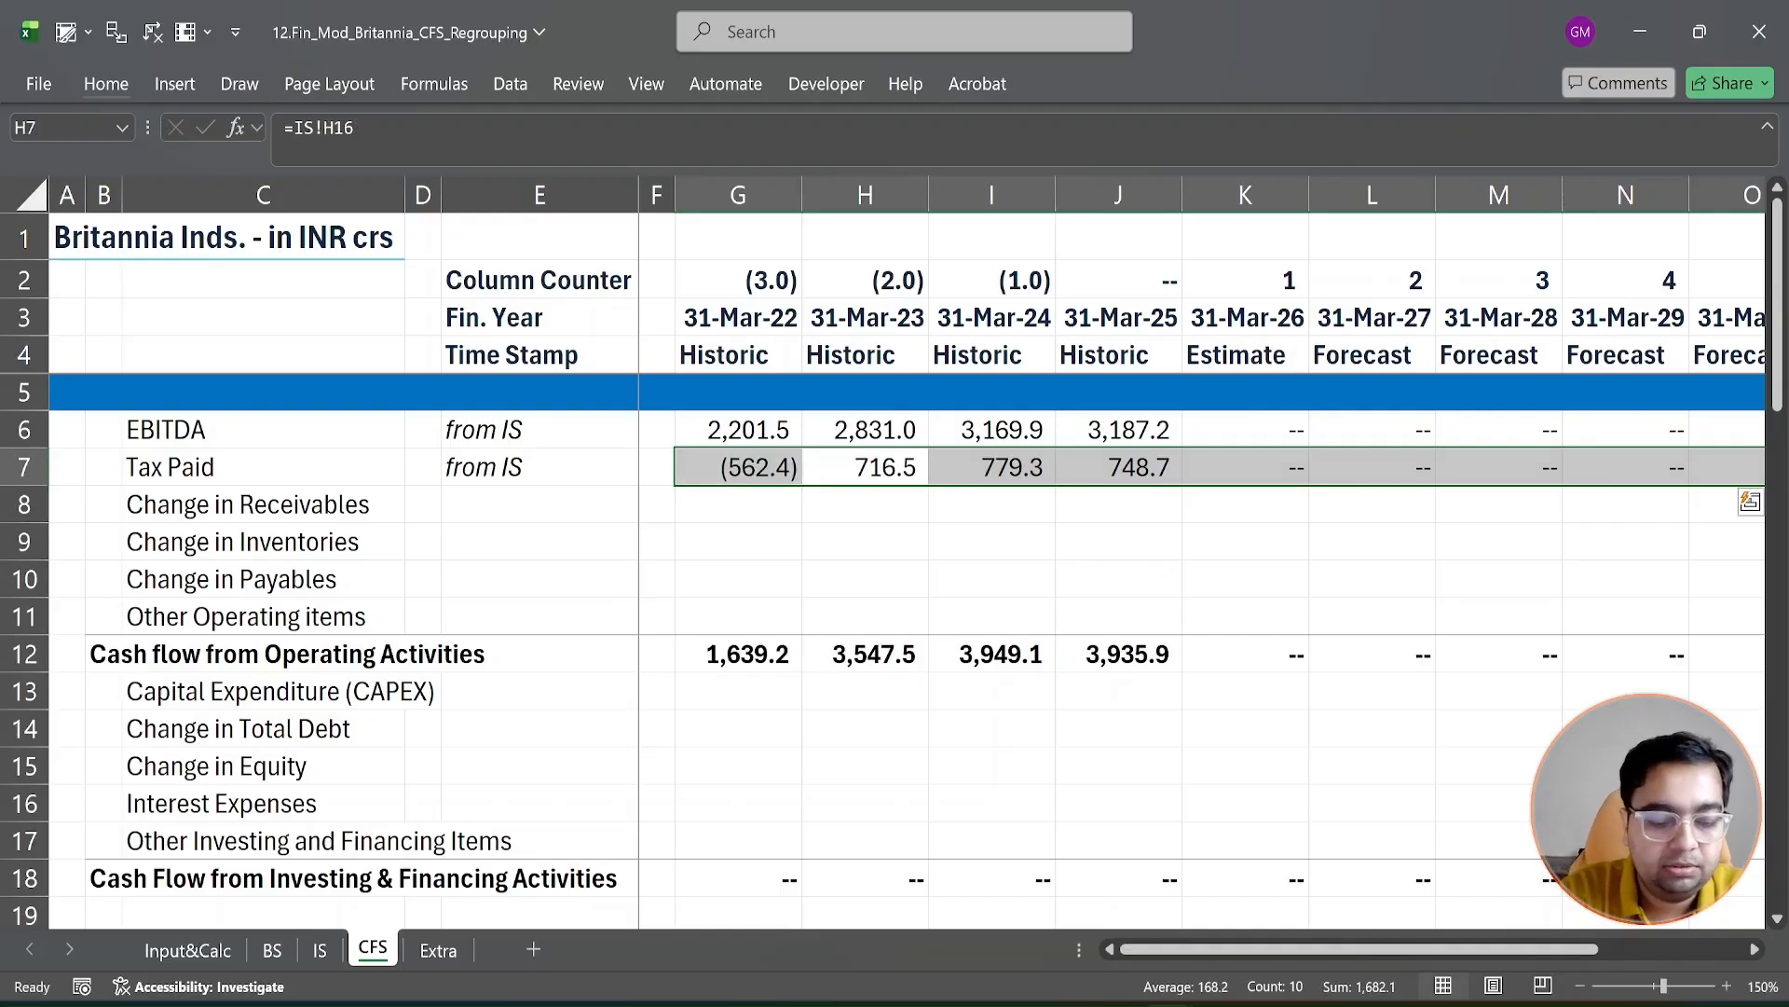
key(ctrl+r)
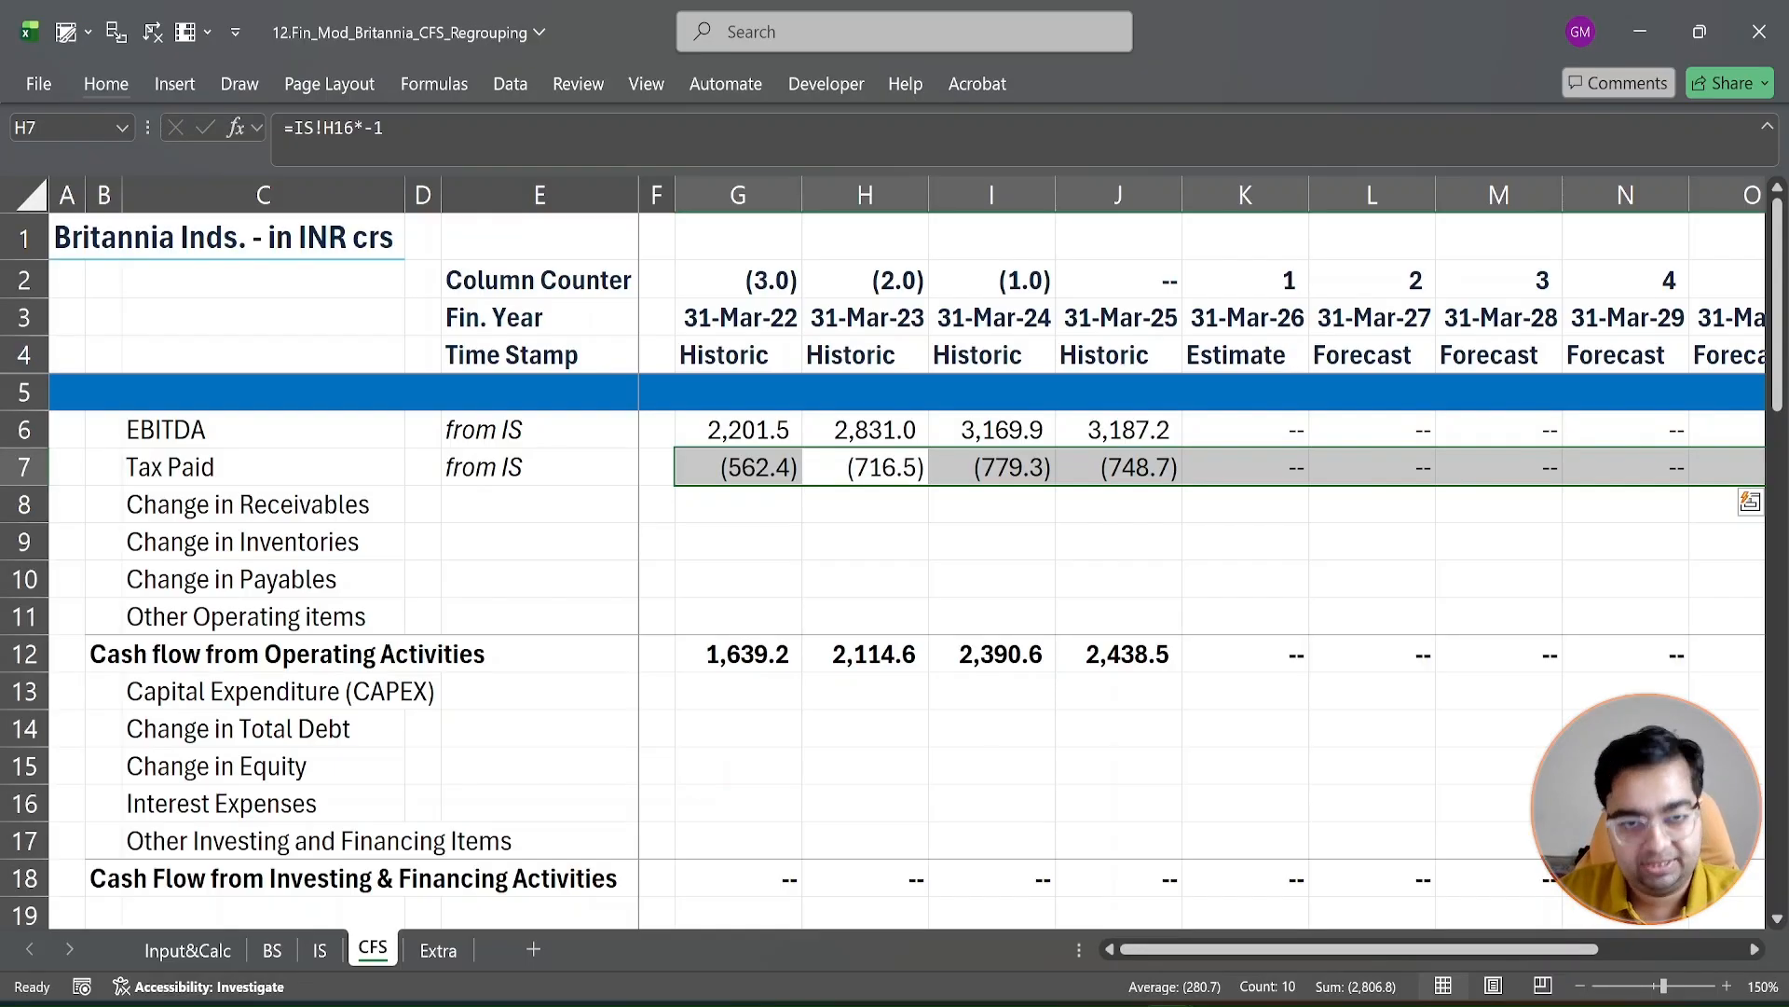
Step: Review the operating section on the CFS sheet, from the operating cash flow total to the receivables, inventories and payables rows
key(Down)
key(Up)
key(Left)
key(Down)
key(Down)
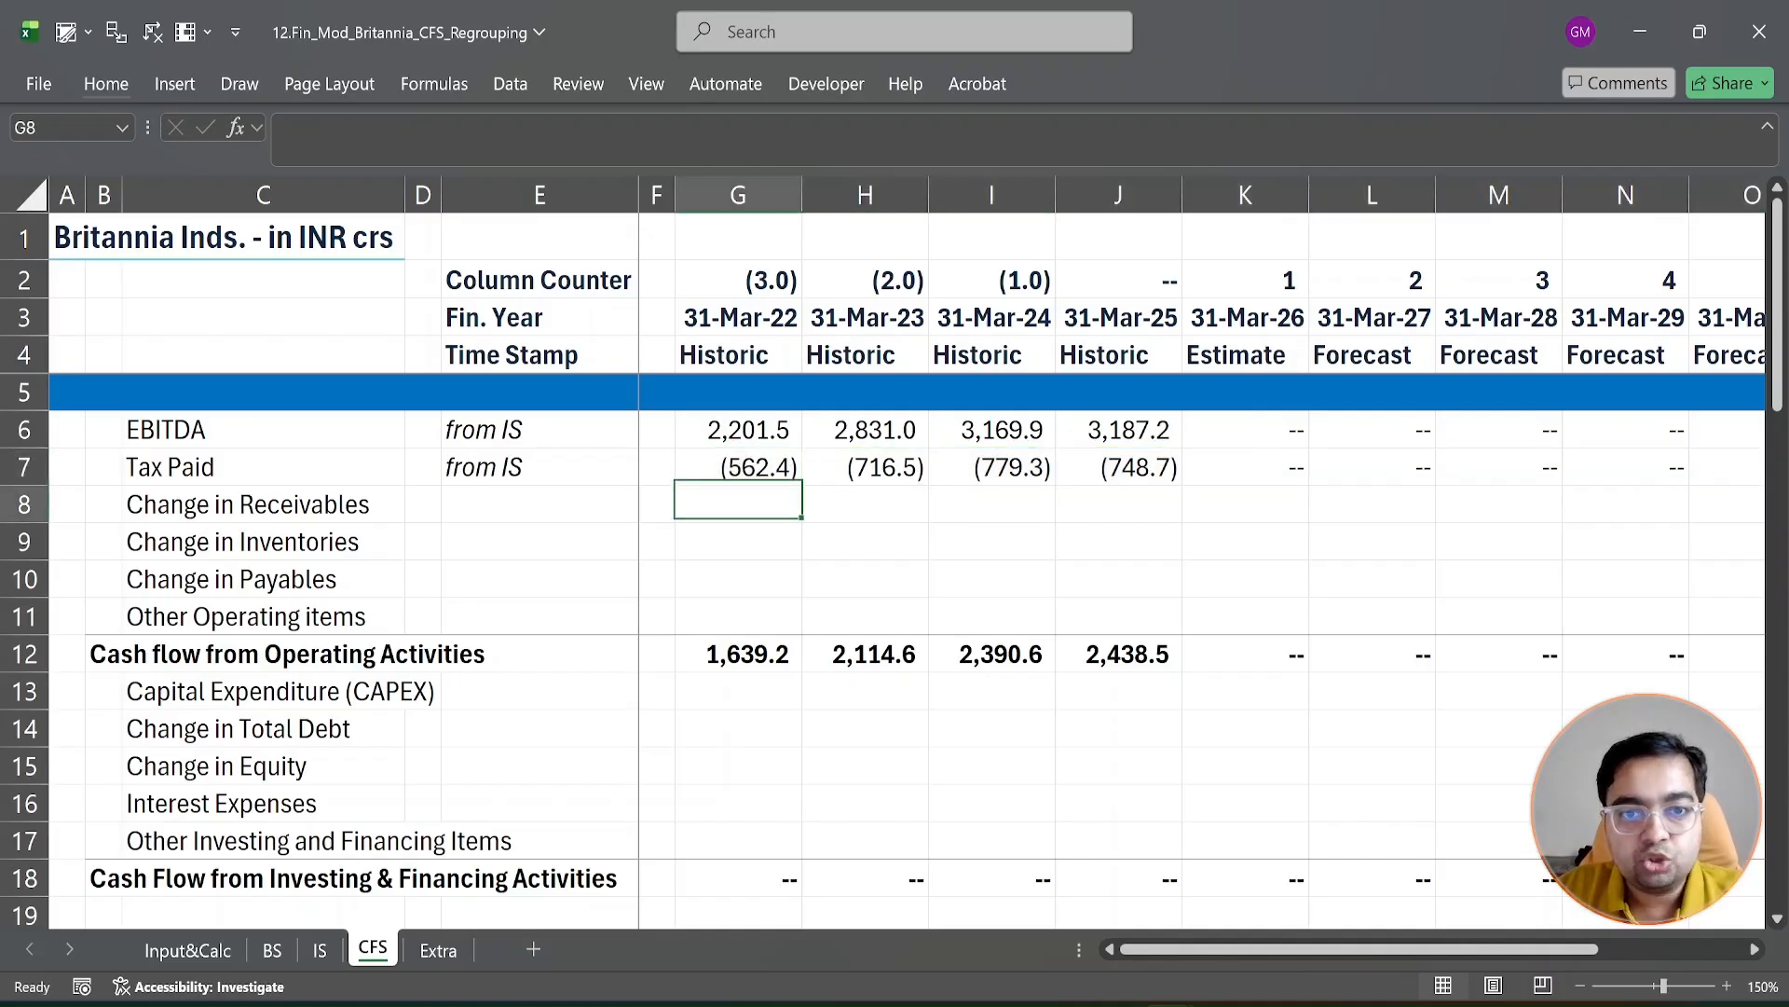
key(Down)
key(Down)
key(Down)
key(shift+space)
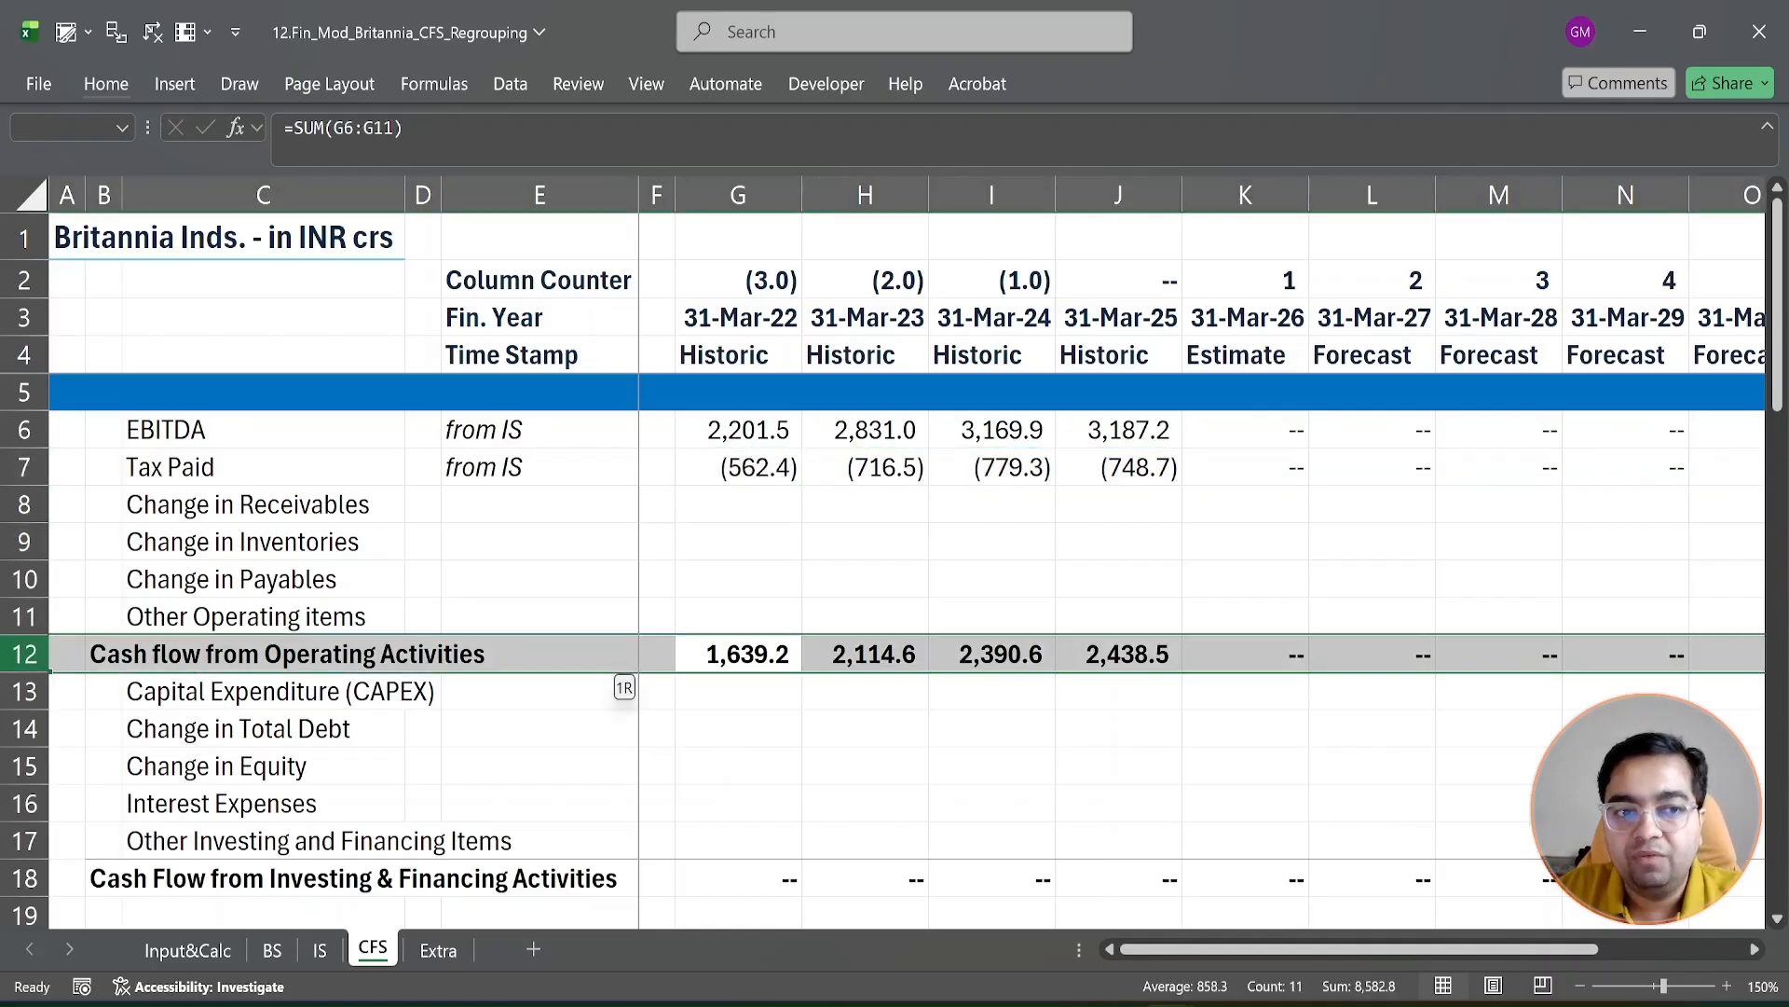
key(Up)
key(Up)
key(Up)
key(Up)
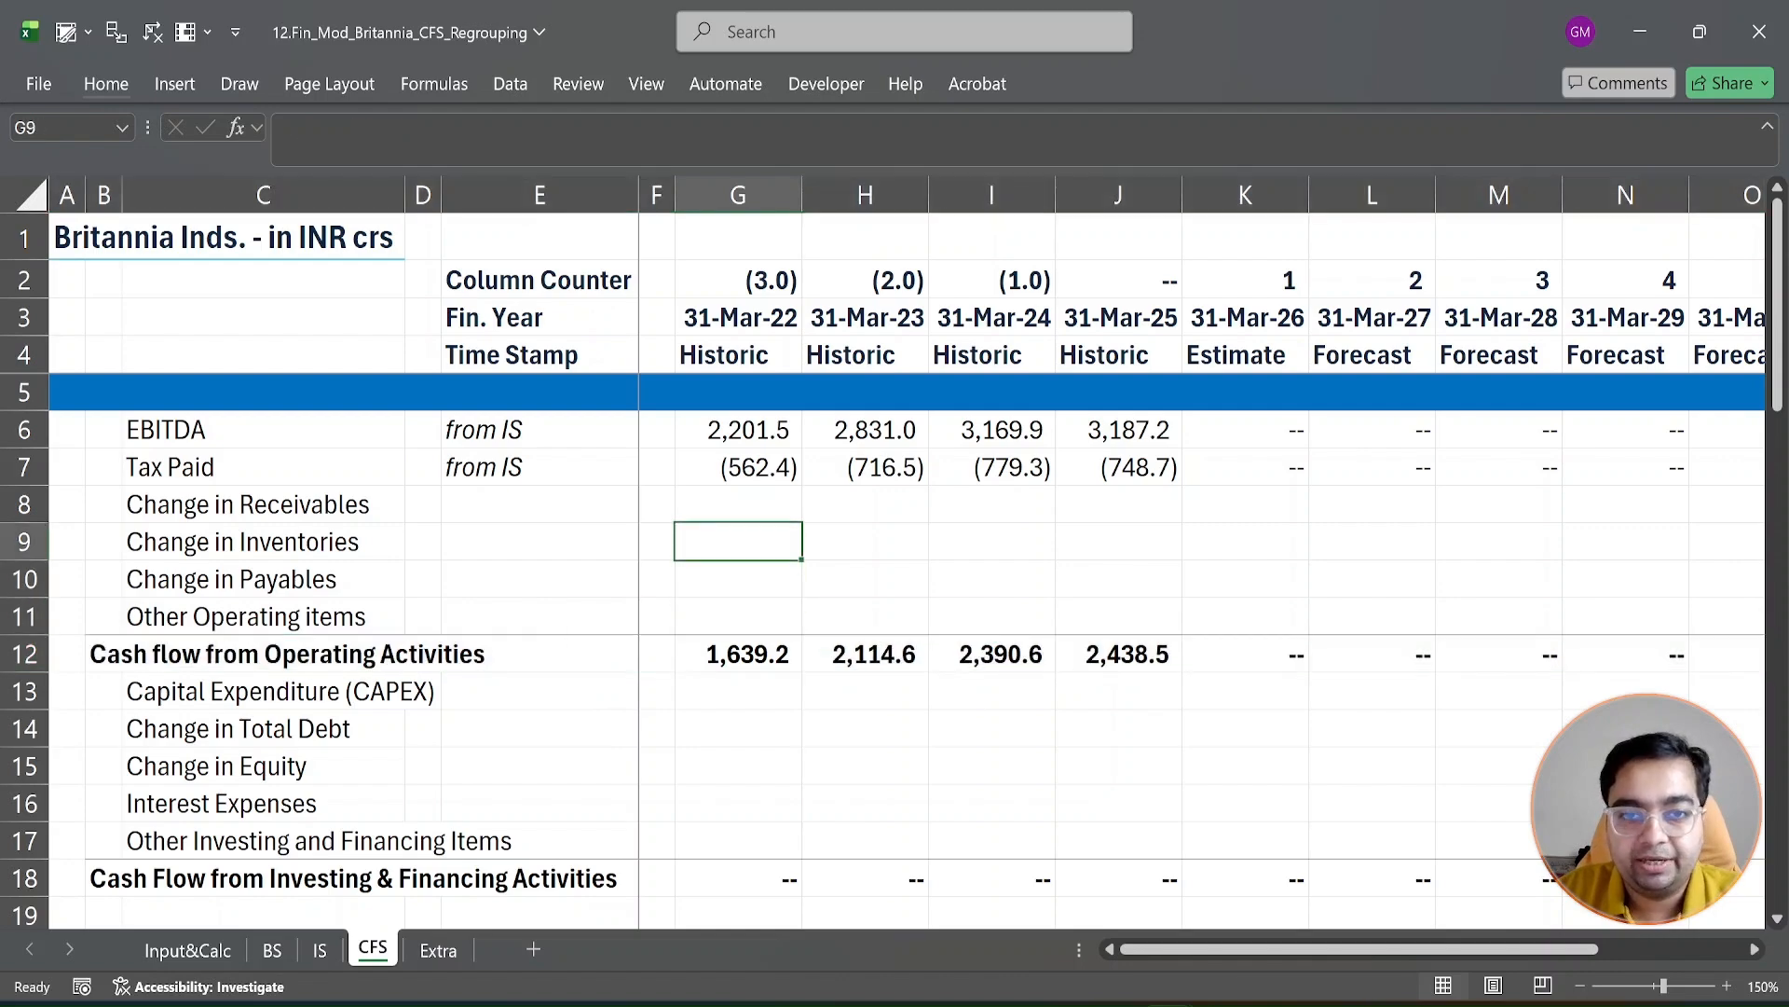
key(Left)
key(Left)
key(Left)
key(Left)
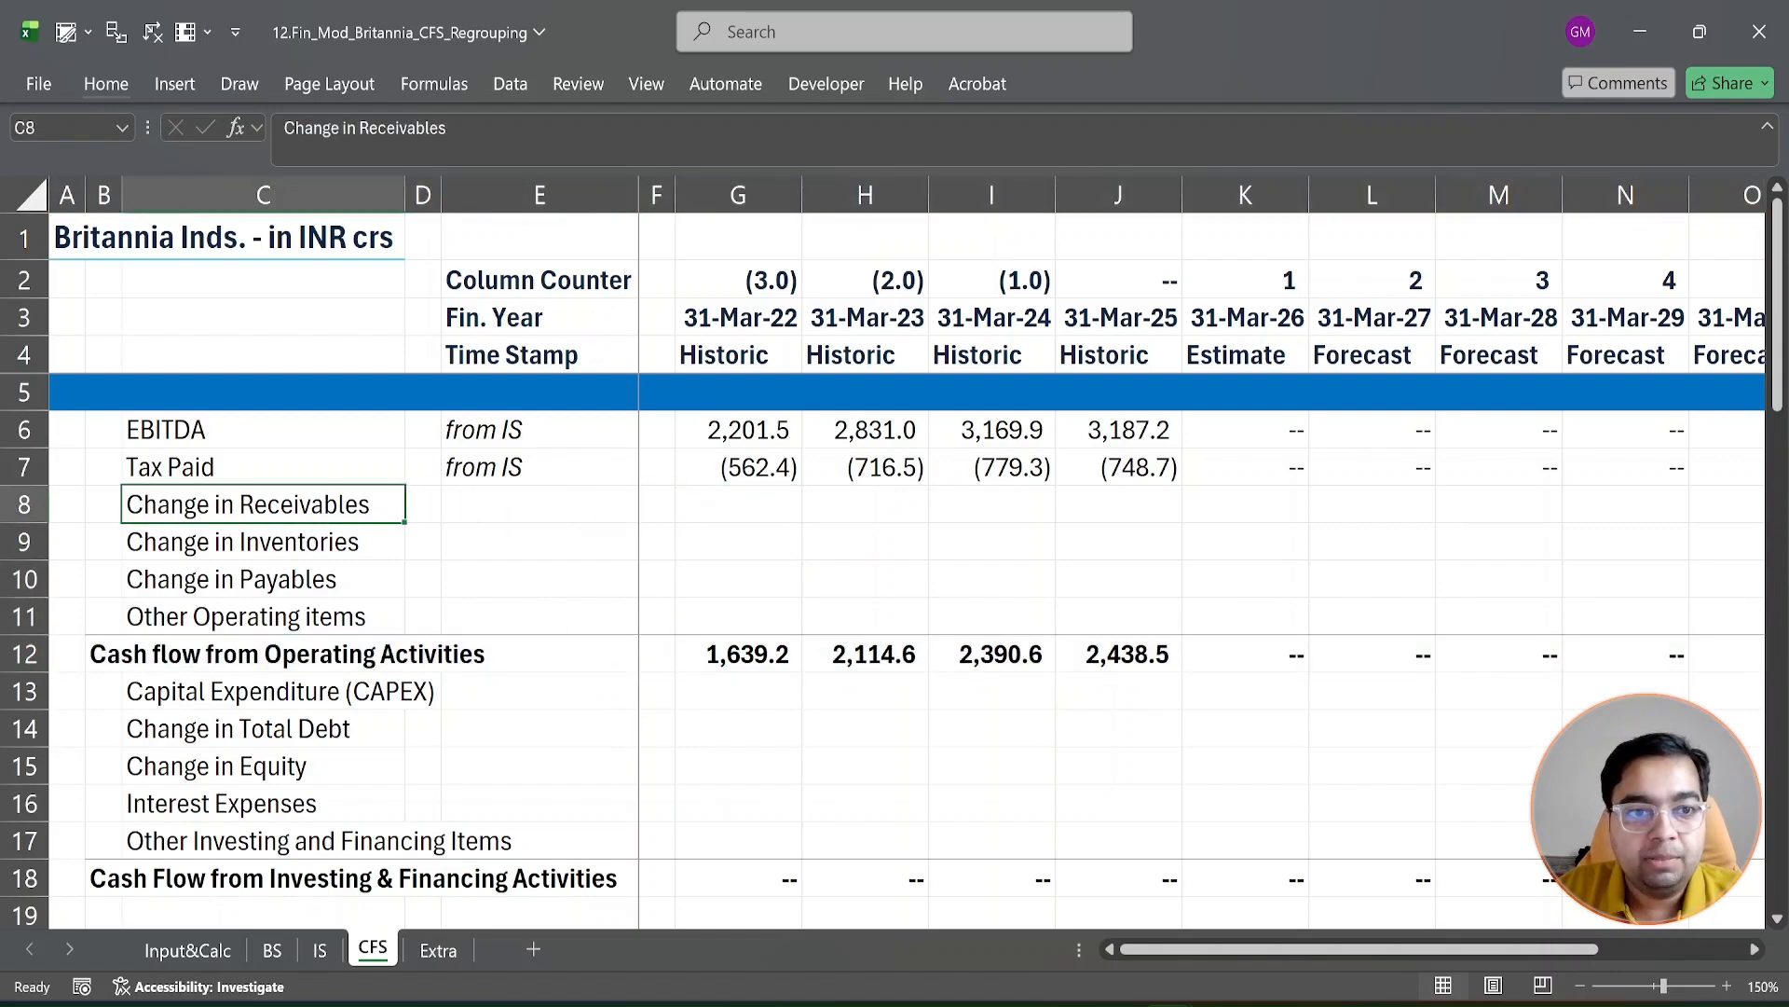
key(shift+Down)
key(shift+Down)
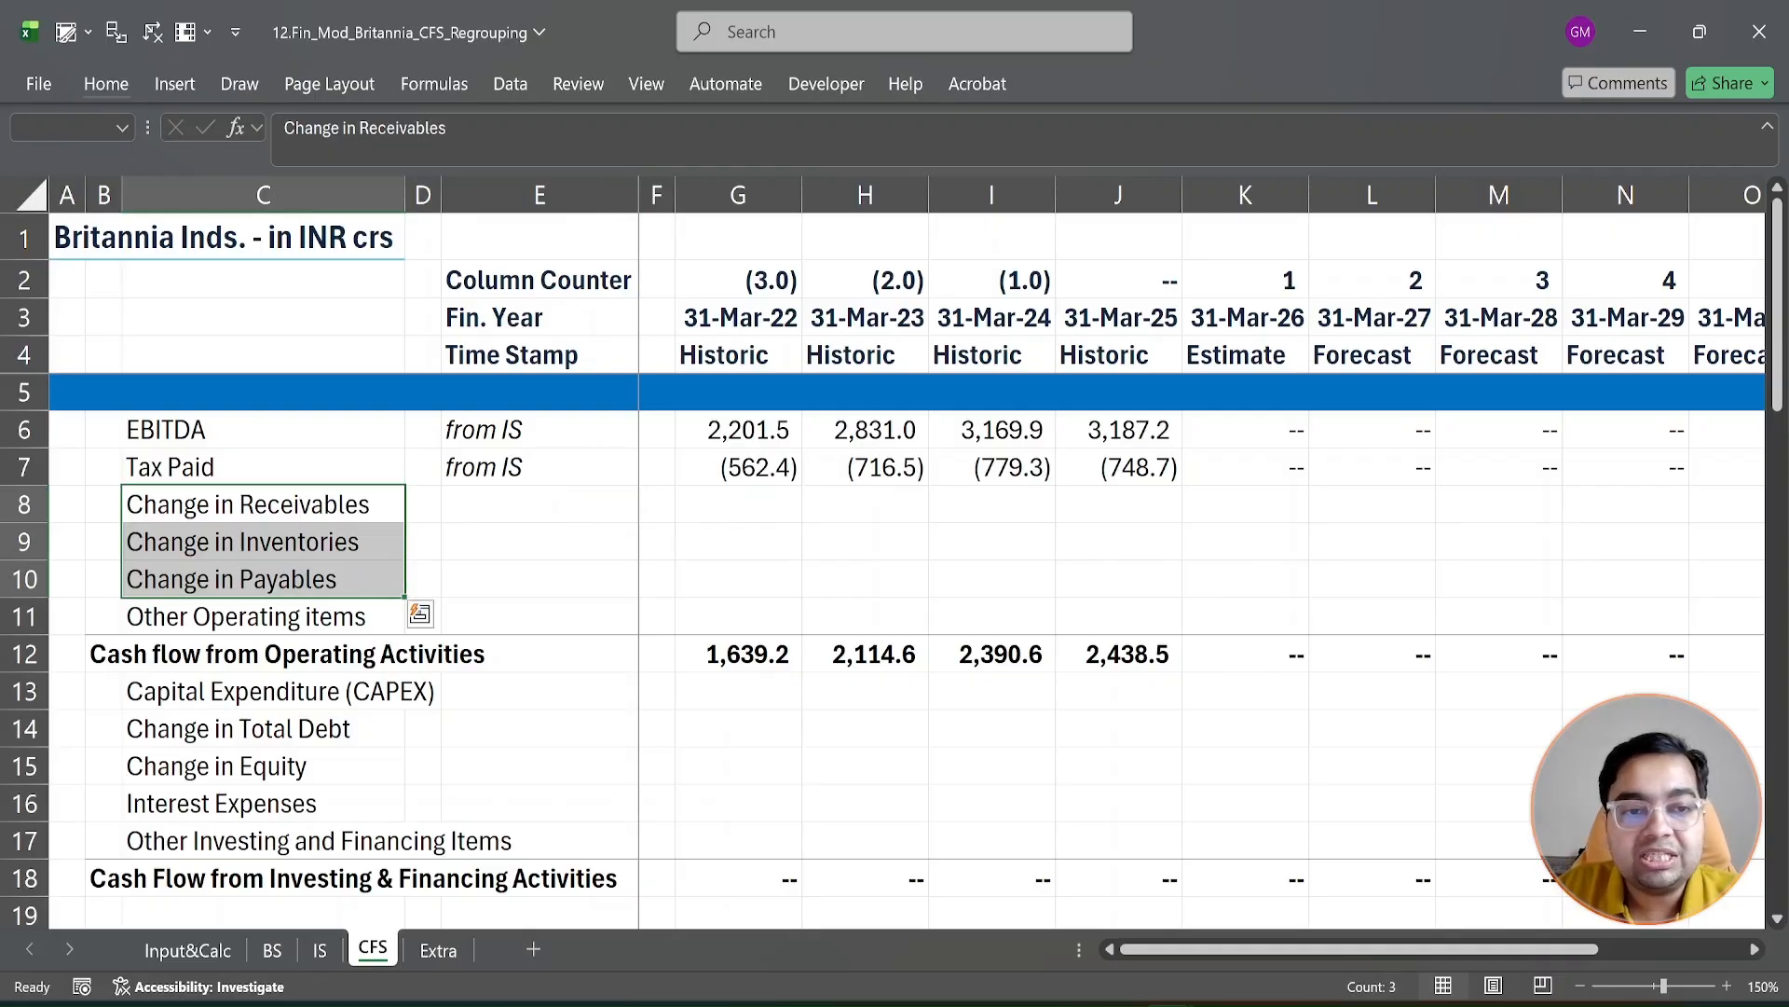
Step: Examine the reported changes in receivables, inventories and payables in rows 41 to 43 below the Reported Cash Flow Statement
key(Page_Down)
key(Page_Down)
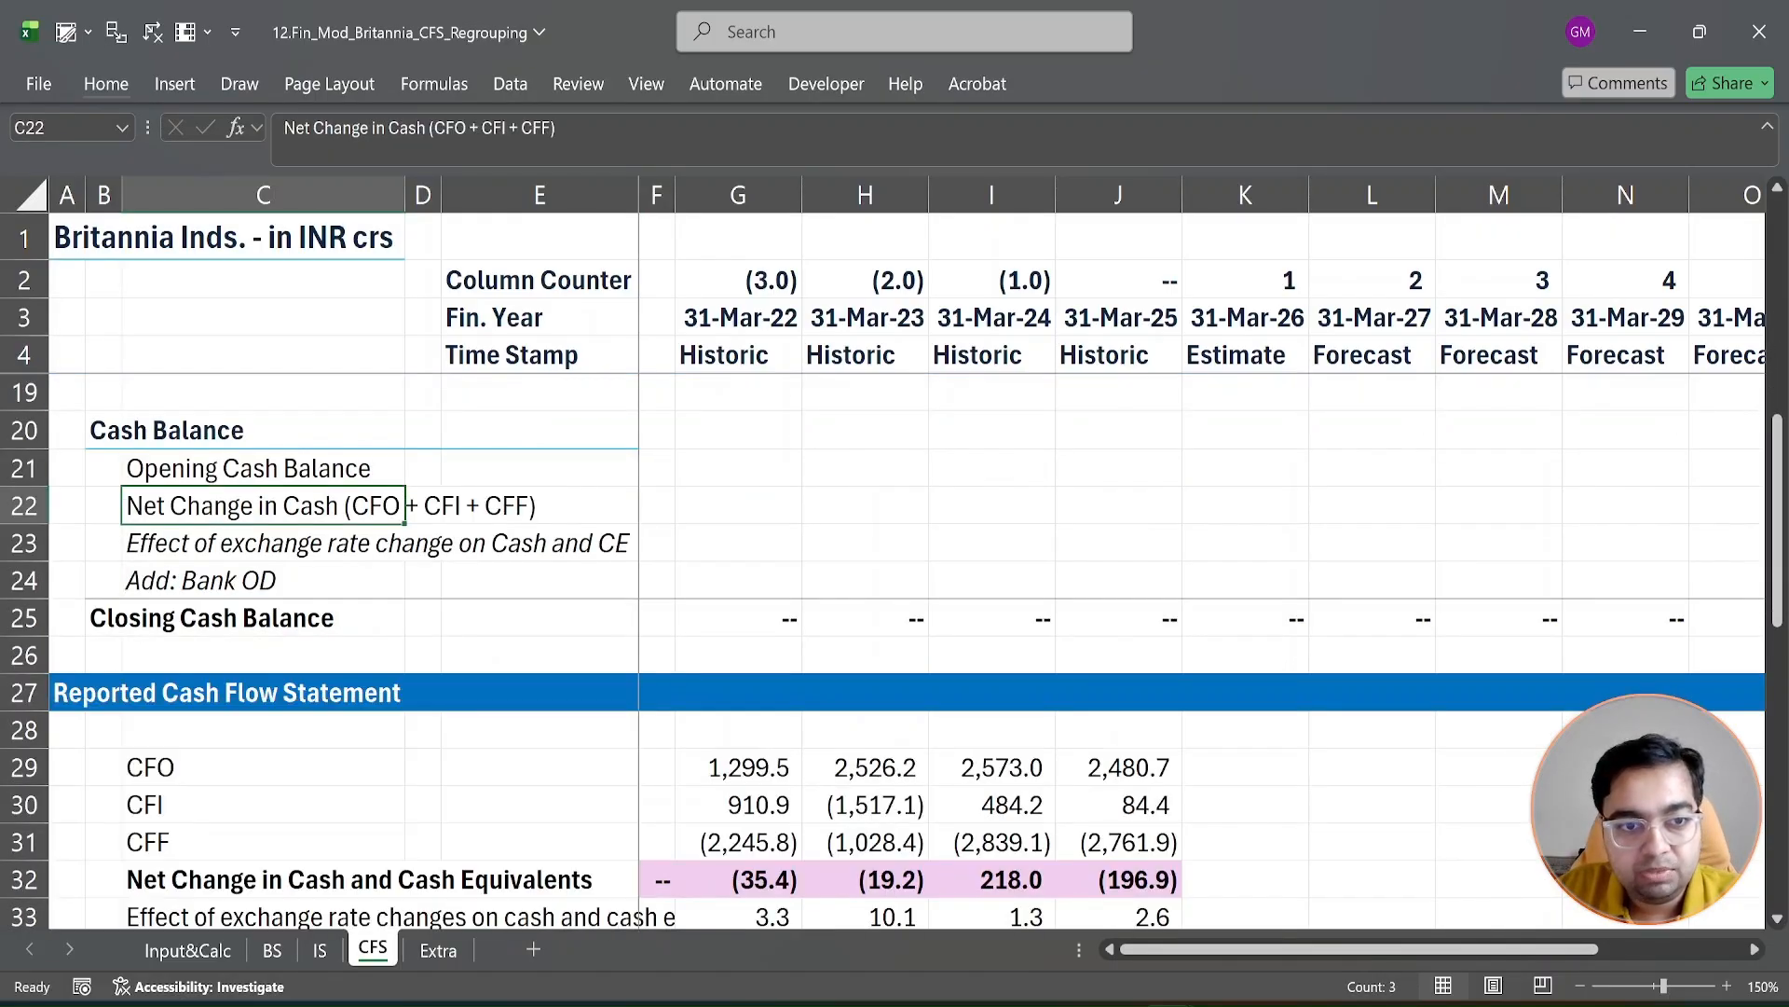
key(Down)
key(Down)
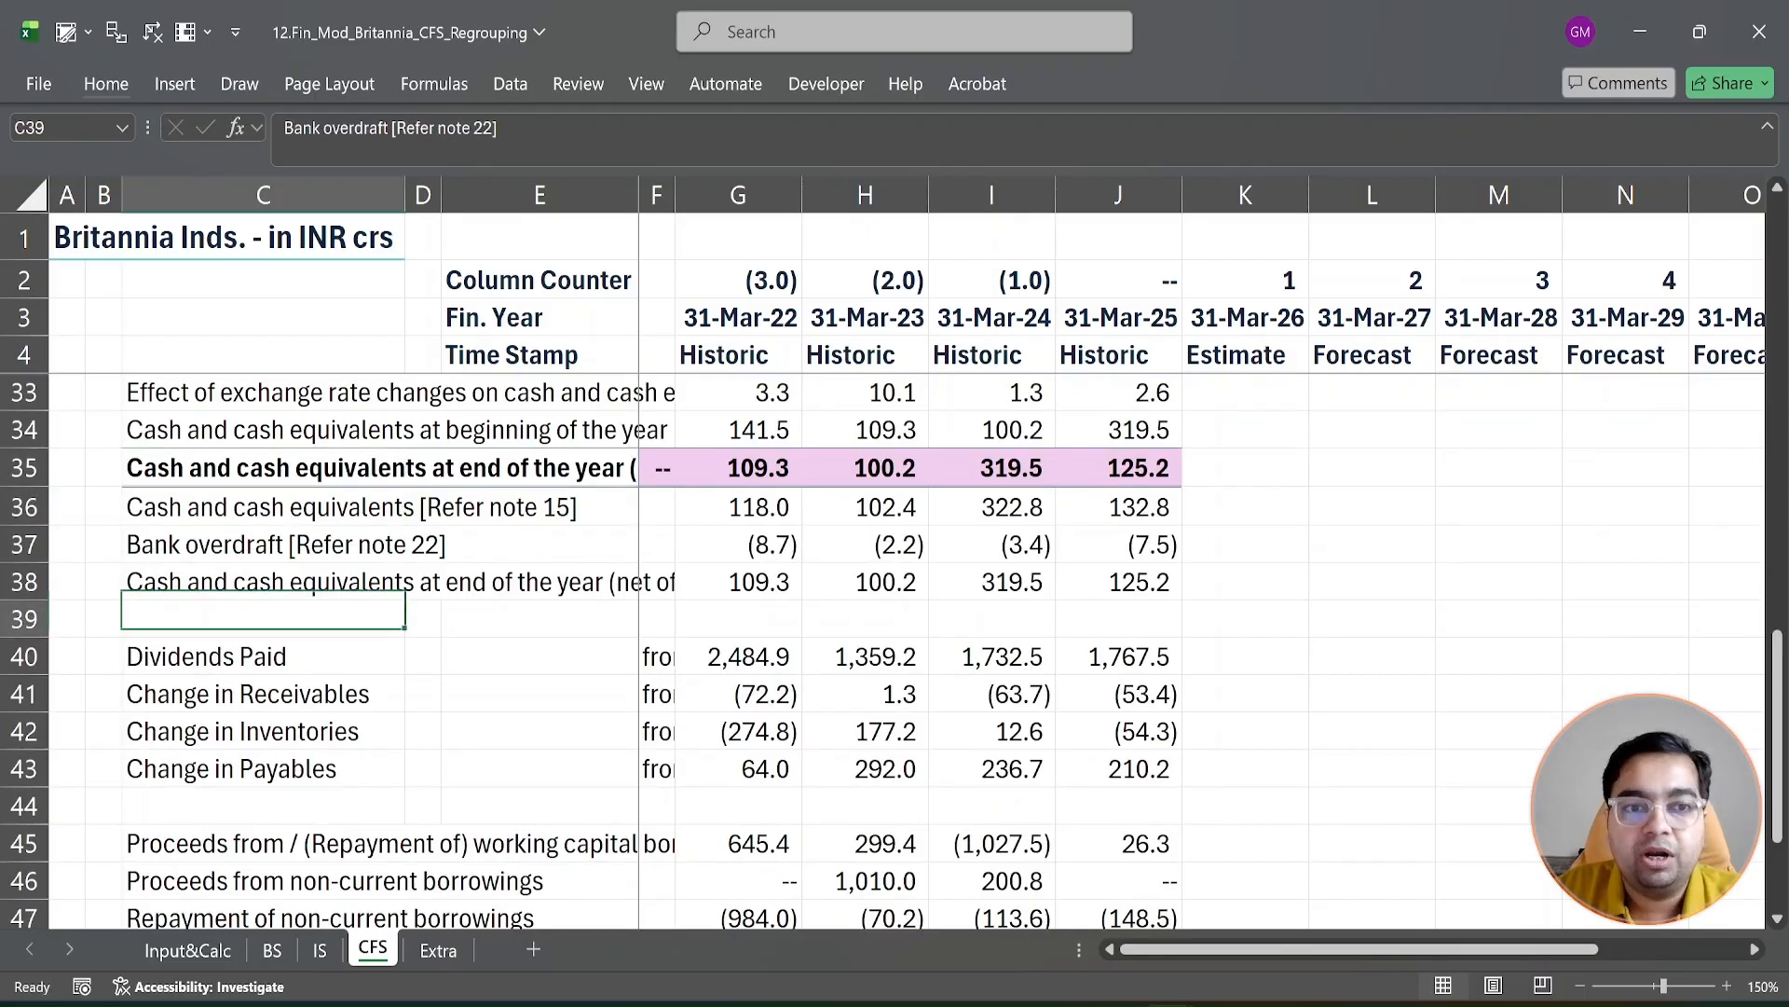
key(Up)
key(Up)
key(Up)
key(Up)
key(Up)
key(Up)
key(Up)
key(Down)
key(Down)
key(Down)
key(Down)
key(Down)
key(Down)
key(Down)
key(Down)
key(Down)
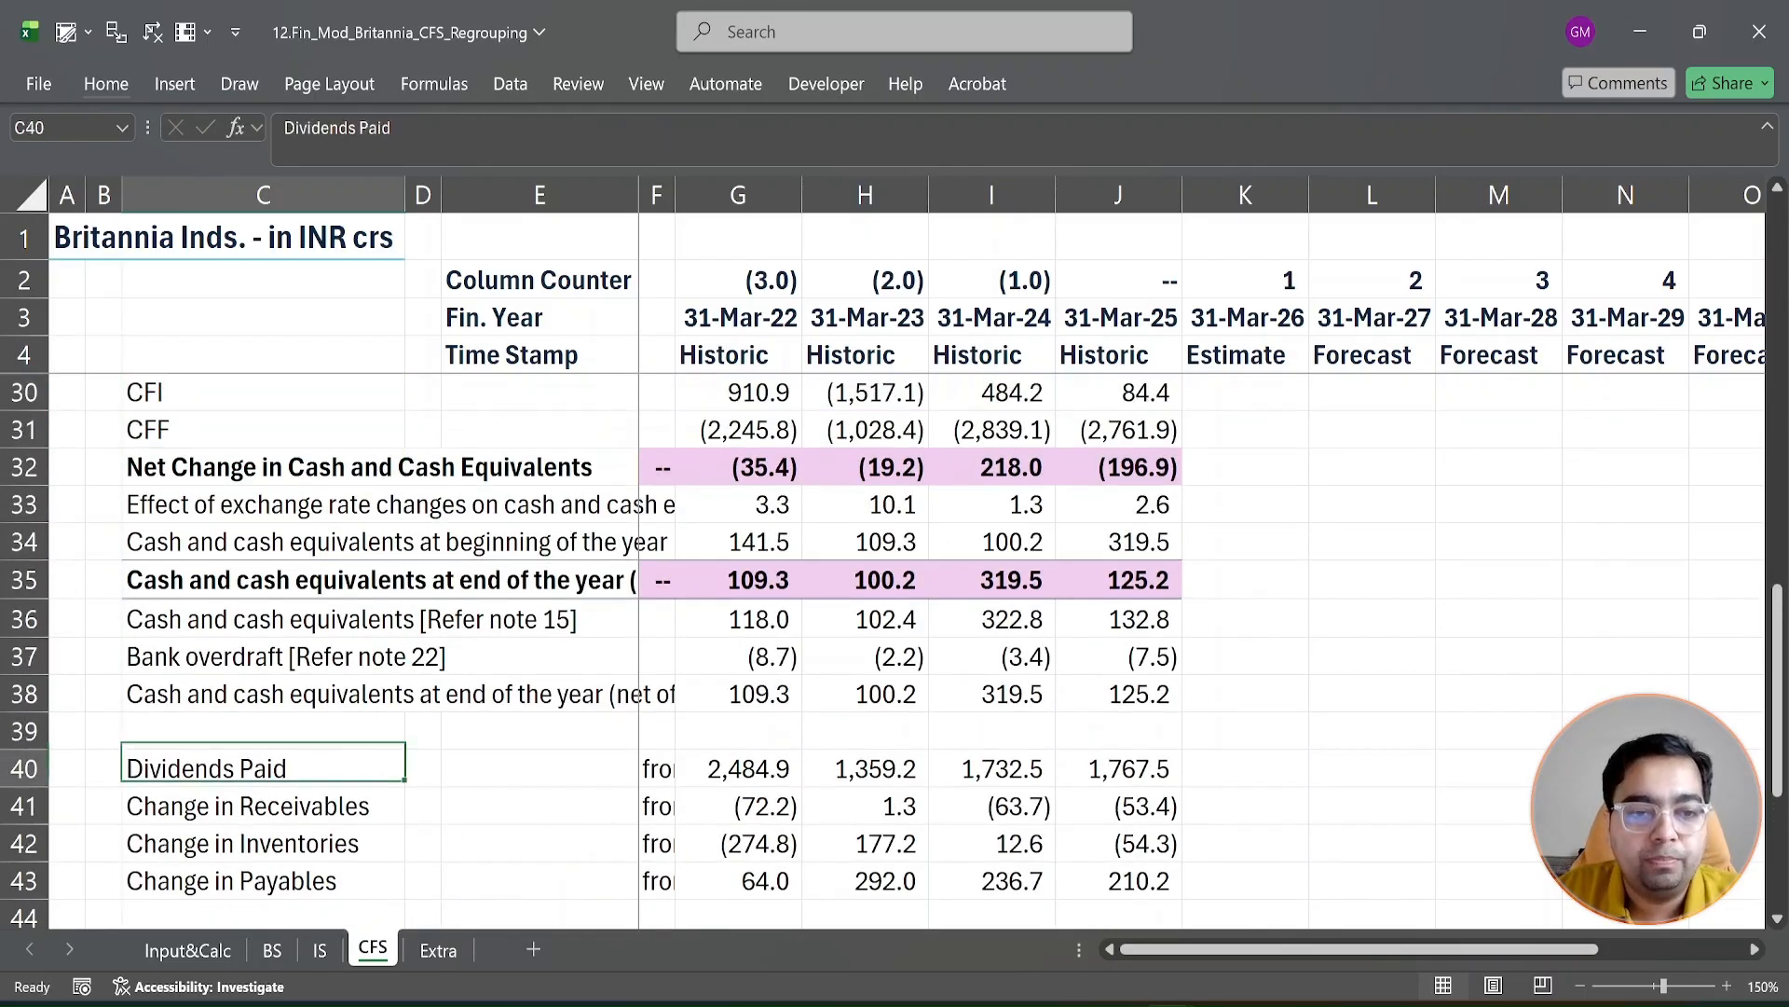
key(Down)
key(shift+space)
key(shift+Down)
key(shift+Down)
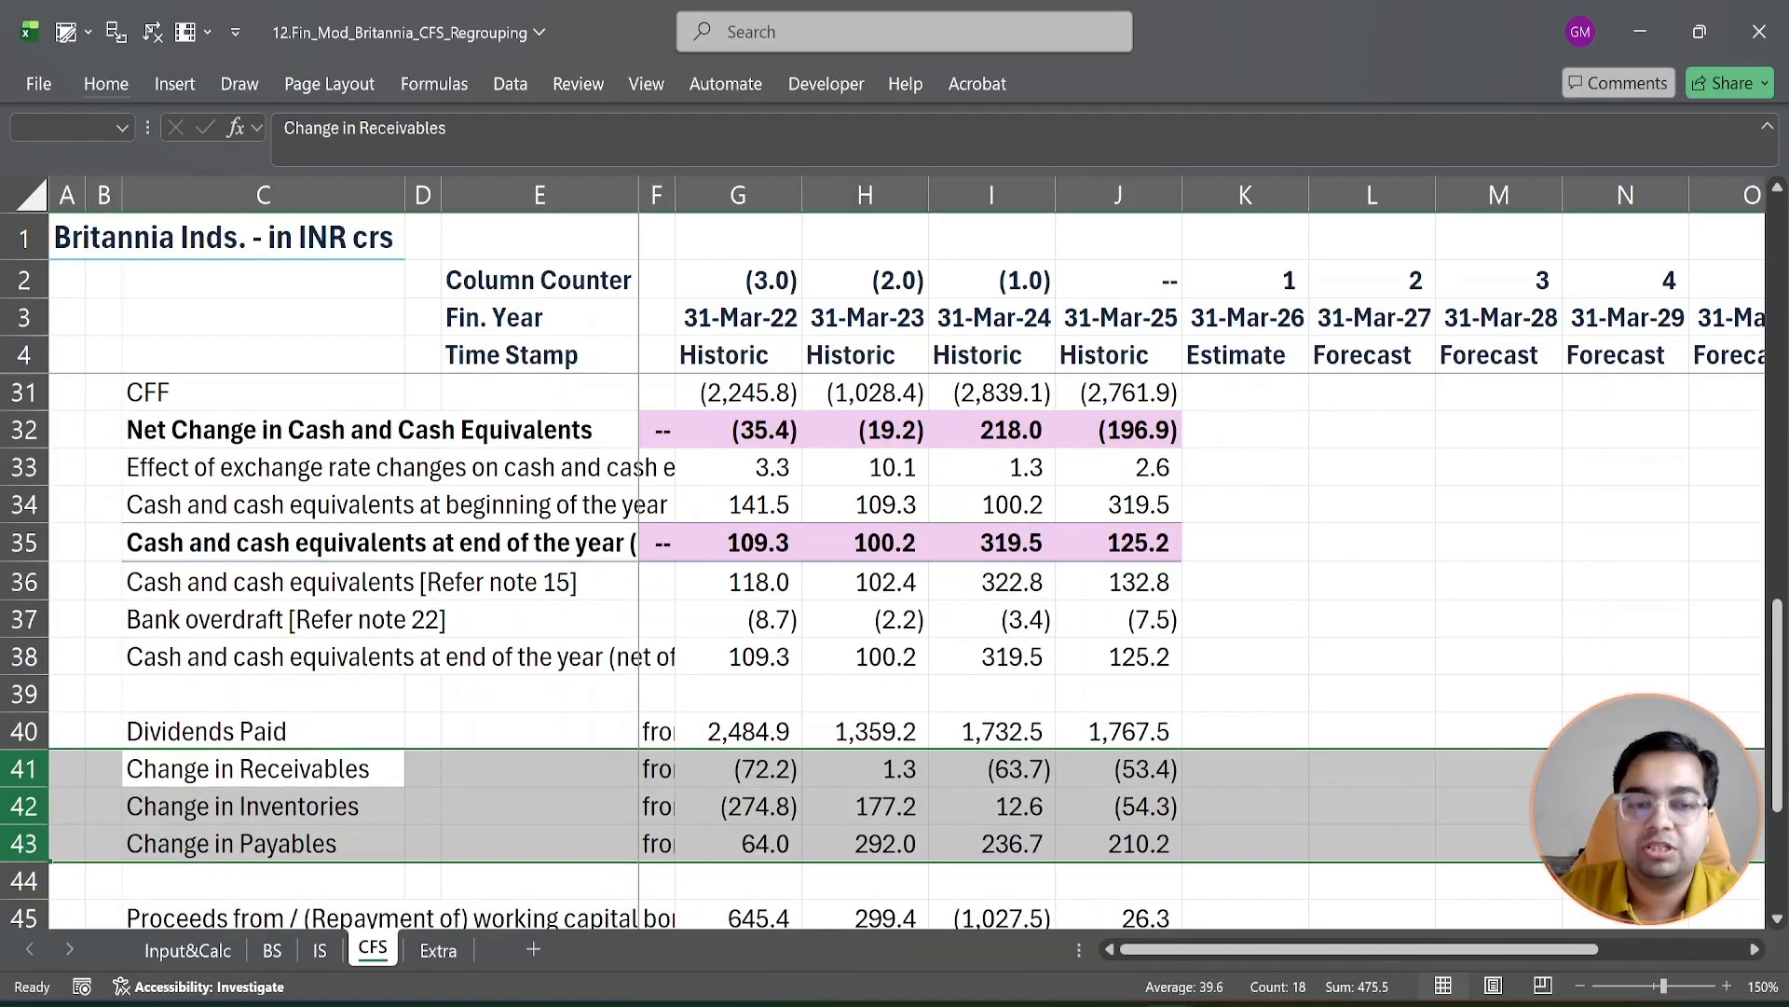
key(Up)
key(Up)
key(Up)
key(Up)
key(Up)
key(Up)
key(Up)
key(Up)
key(Up)
key(Up)
key(Up)
key(Up)
key(Up)
key(Up)
key(Up)
key(Up)
key(Up)
key(Up)
key(Up)
key(Up)
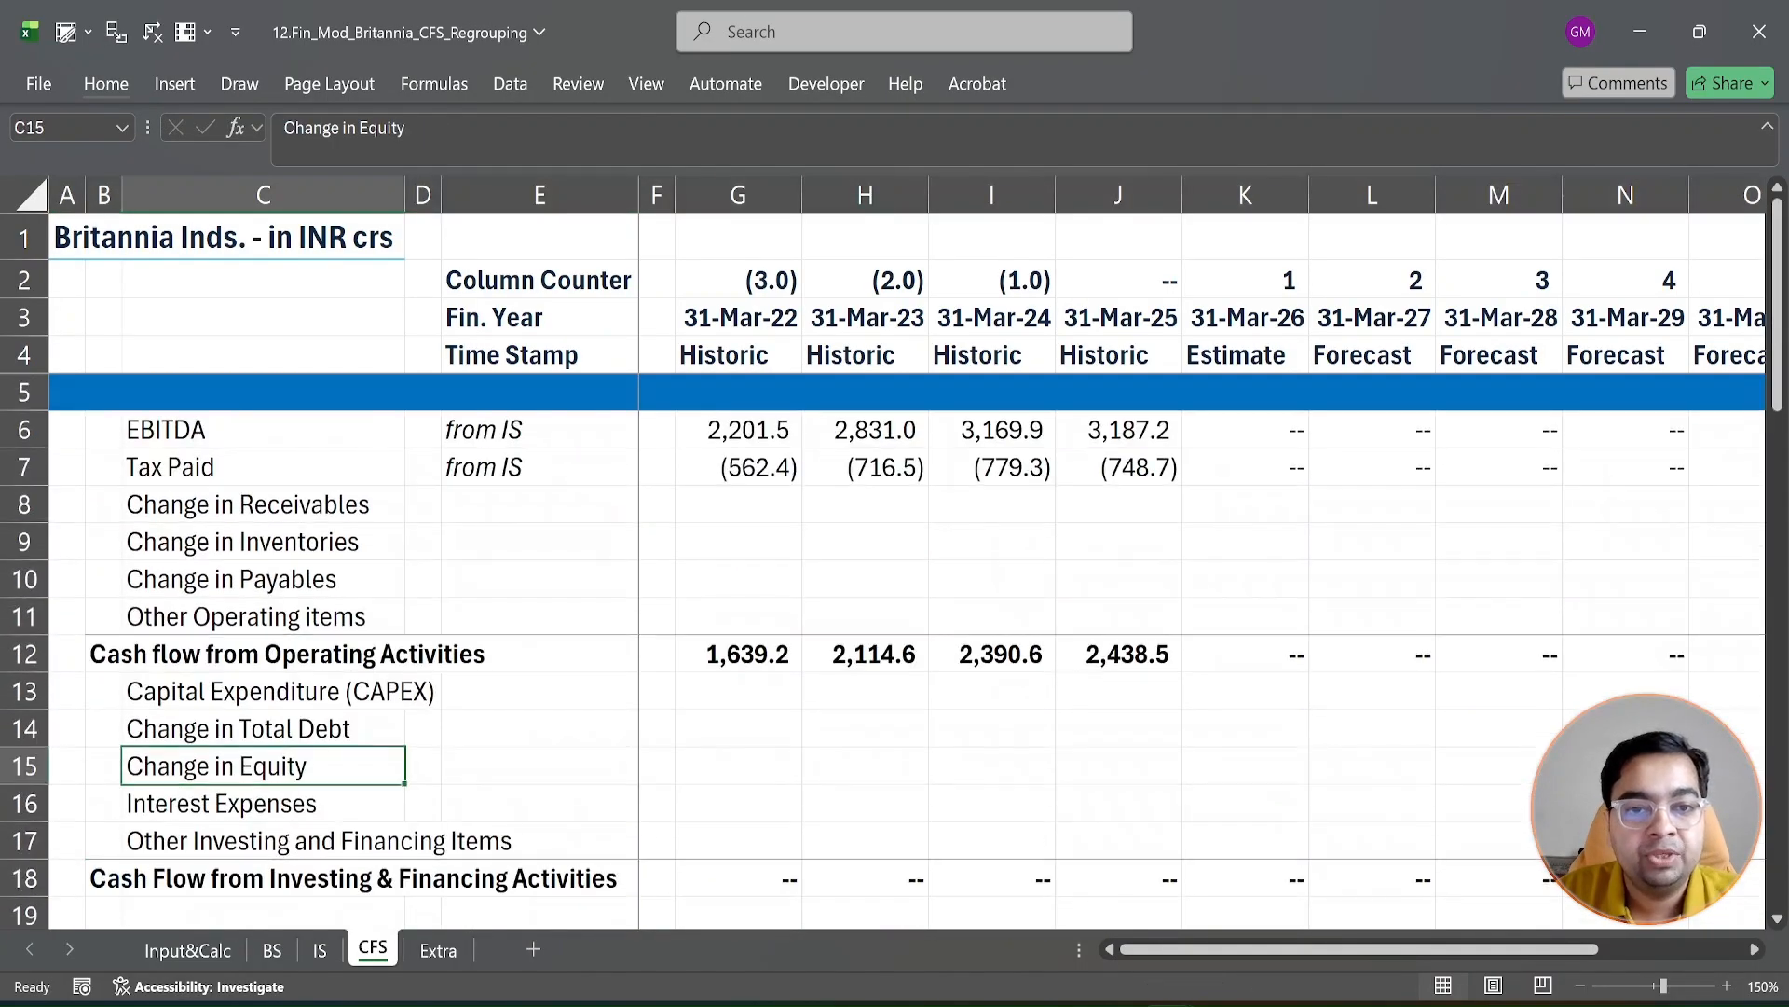
Step: Link Change in Receivables for 31-Mar-22 in G8 to the reported figure with =G41
click(745, 508)
text(=)
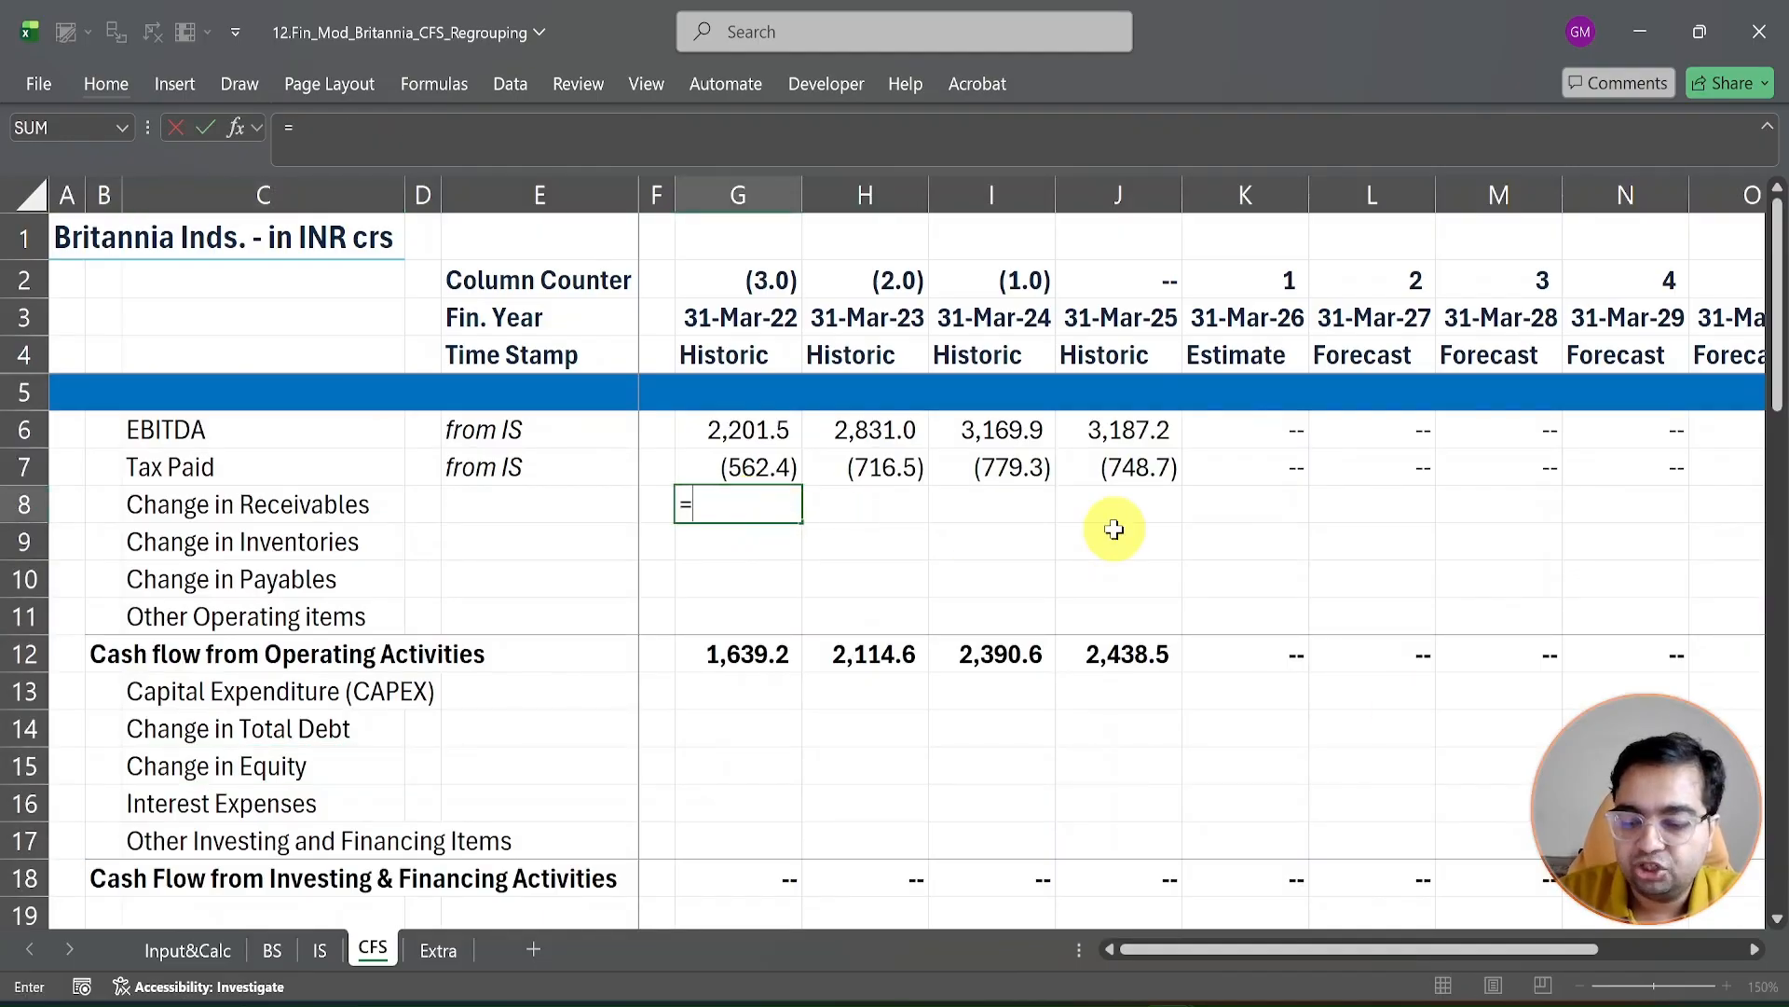
key(Down)
key(Down)
key(Down)
key(Down)
key(Down)
key(Down)
key(Down)
key(Down)
key(Down)
key(Down)
key(Down)
key(Down)
key(Down)
key(Down)
key(Down)
key(Down)
key(Down)
key(Down)
key(Down)
key(Down)
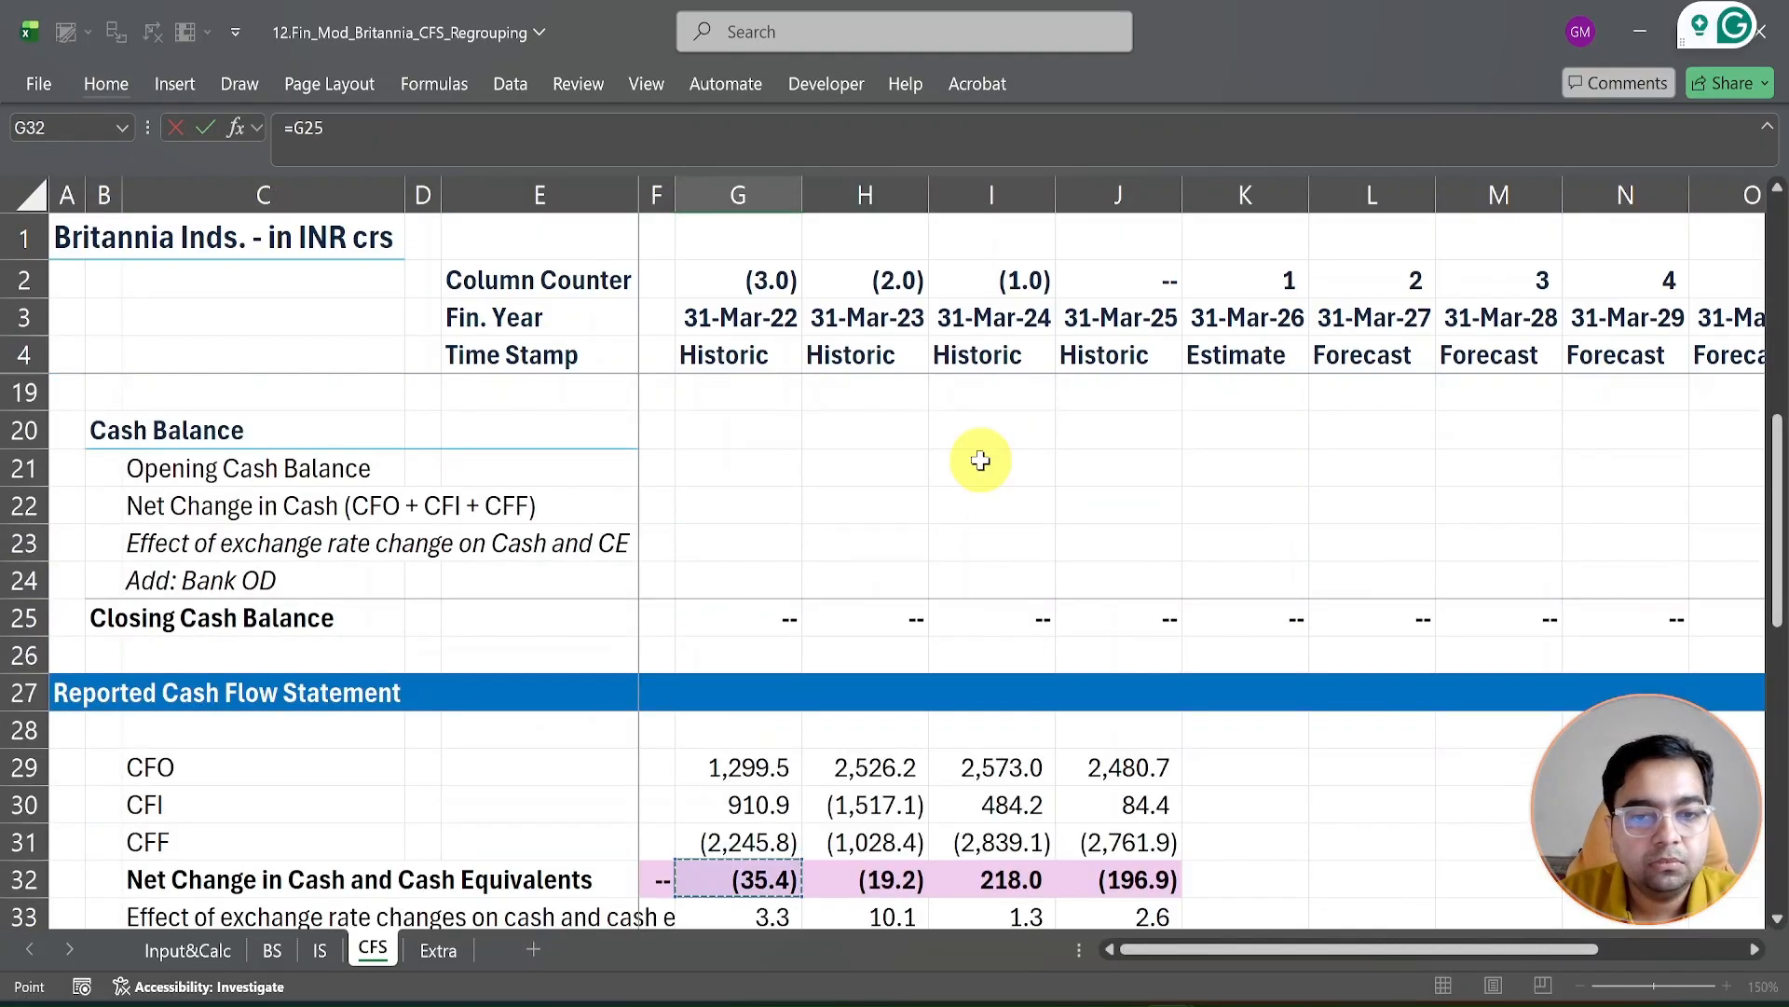
key(Down)
key(Down)
key(Down)
key(Down)
key(Down)
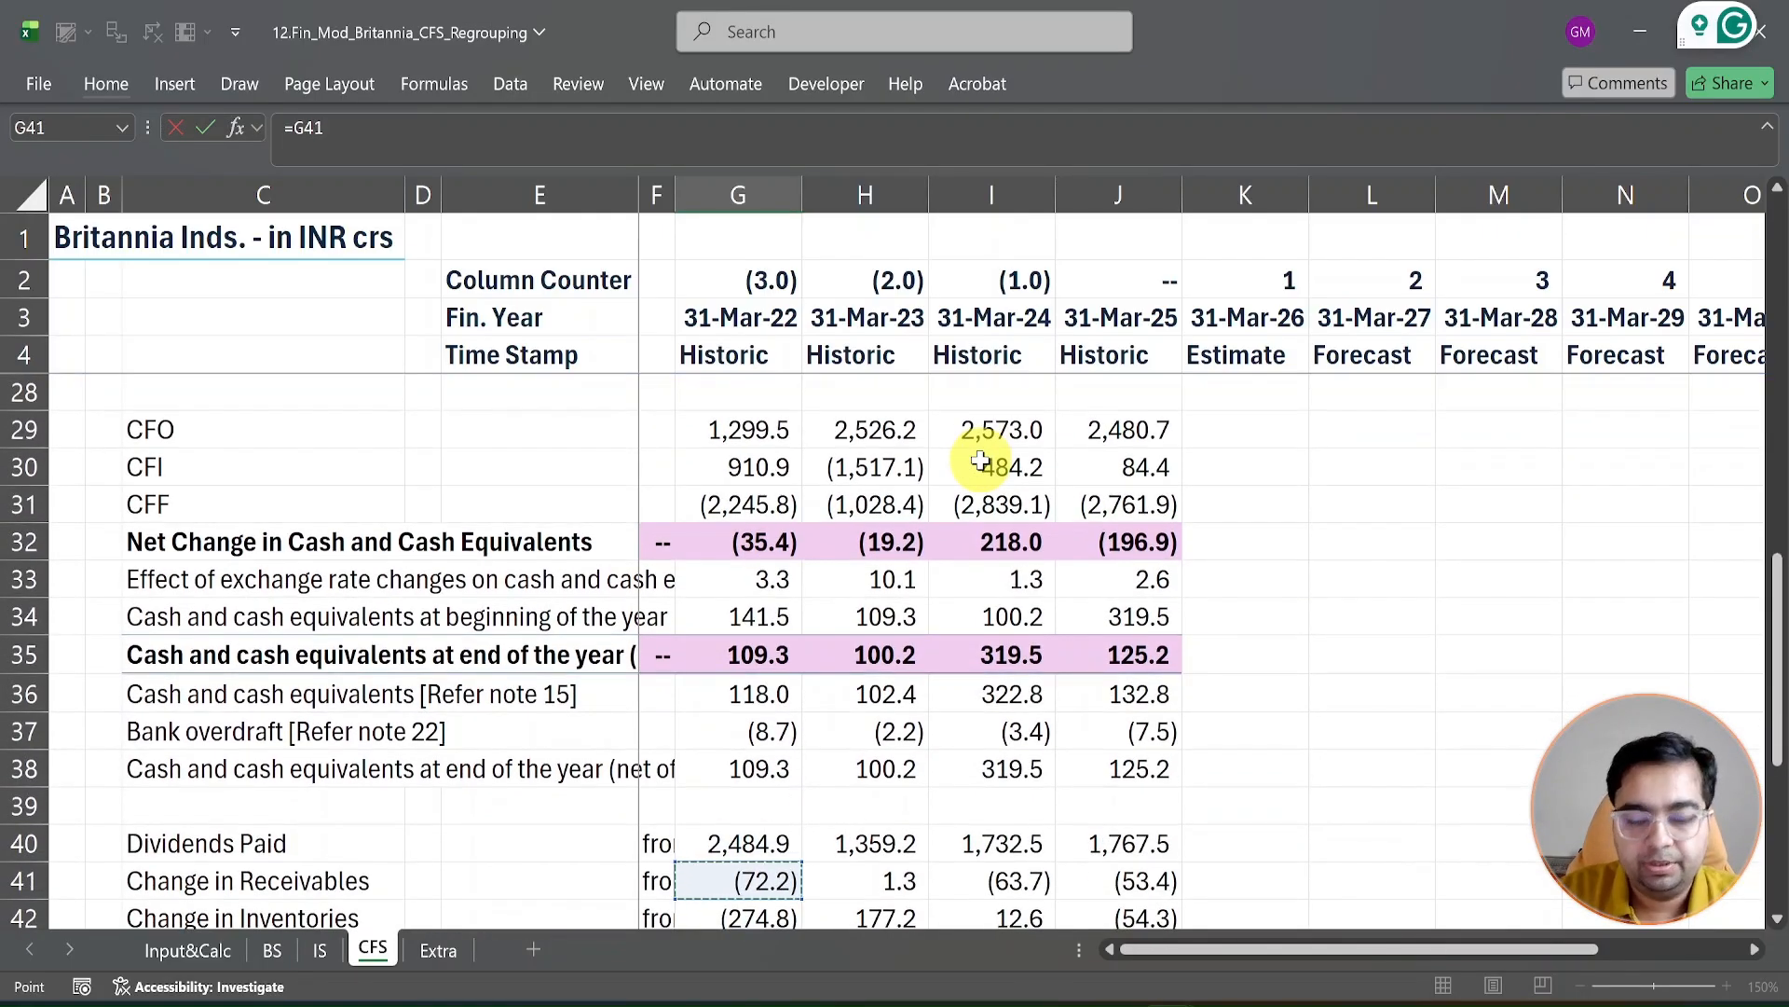
key(Return)
Step: Fill the Change in Receivables formula from G8 across the historic years to J8
key(Up)
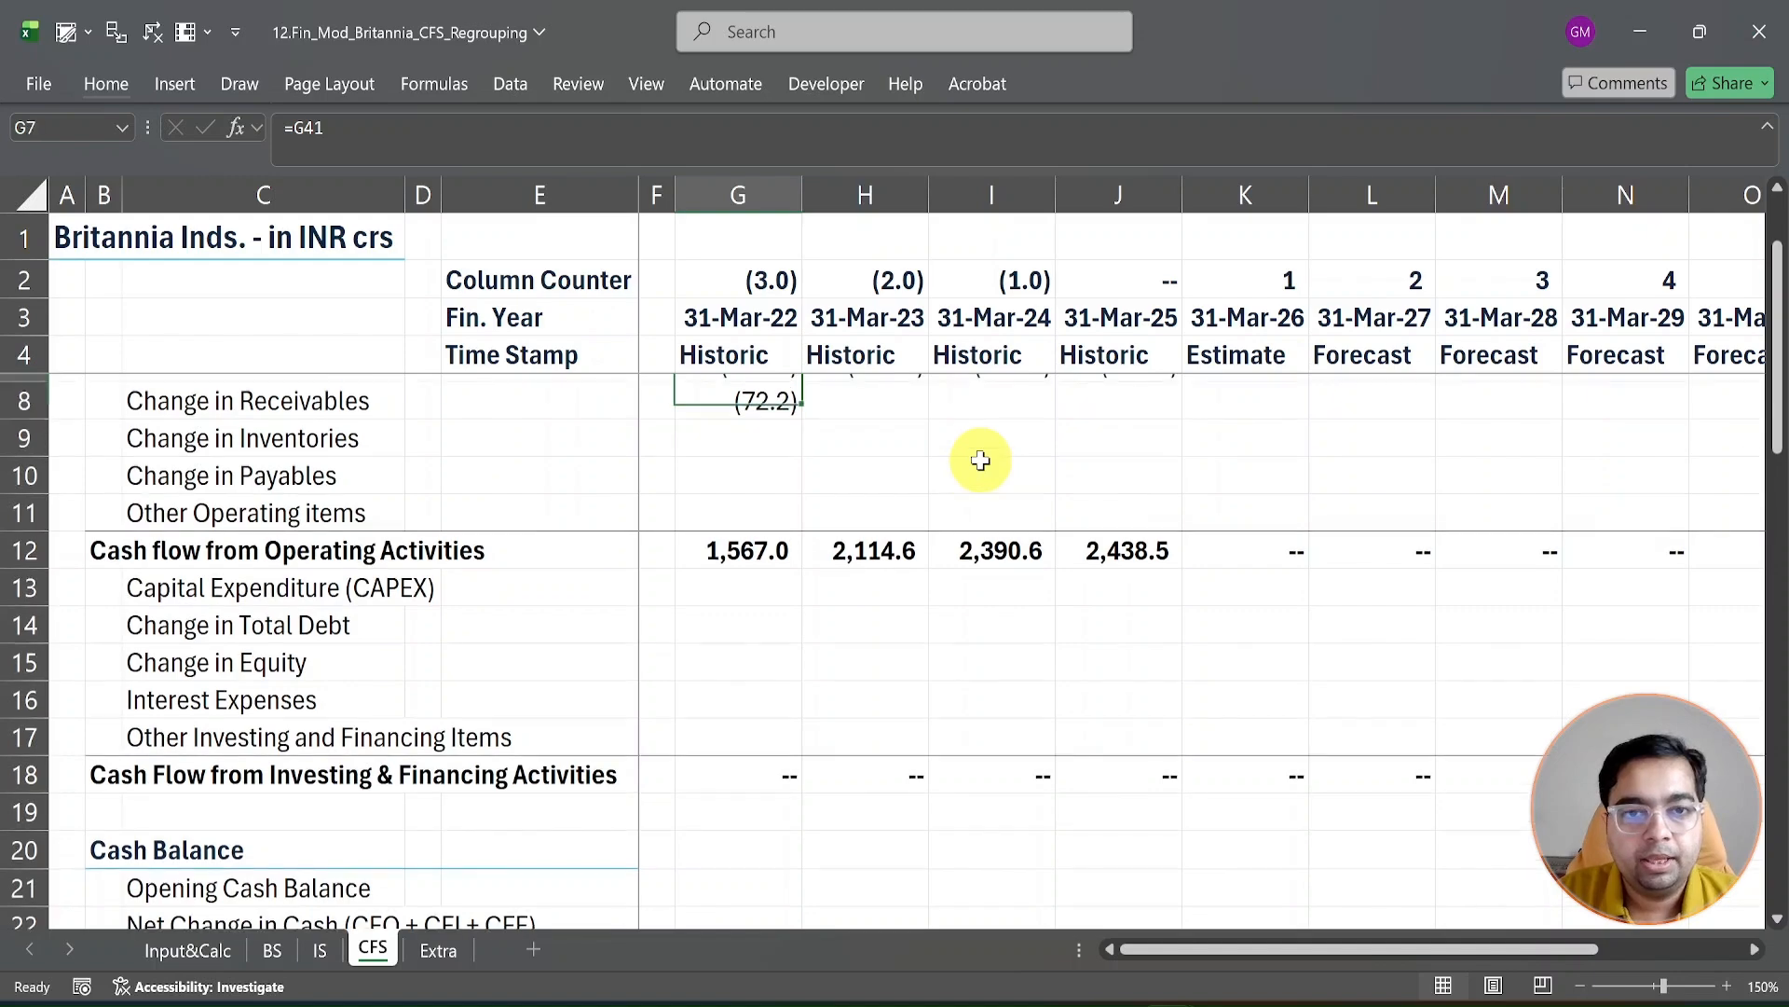
key(shift+Right)
key(shift+Right)
key(shift+Right)
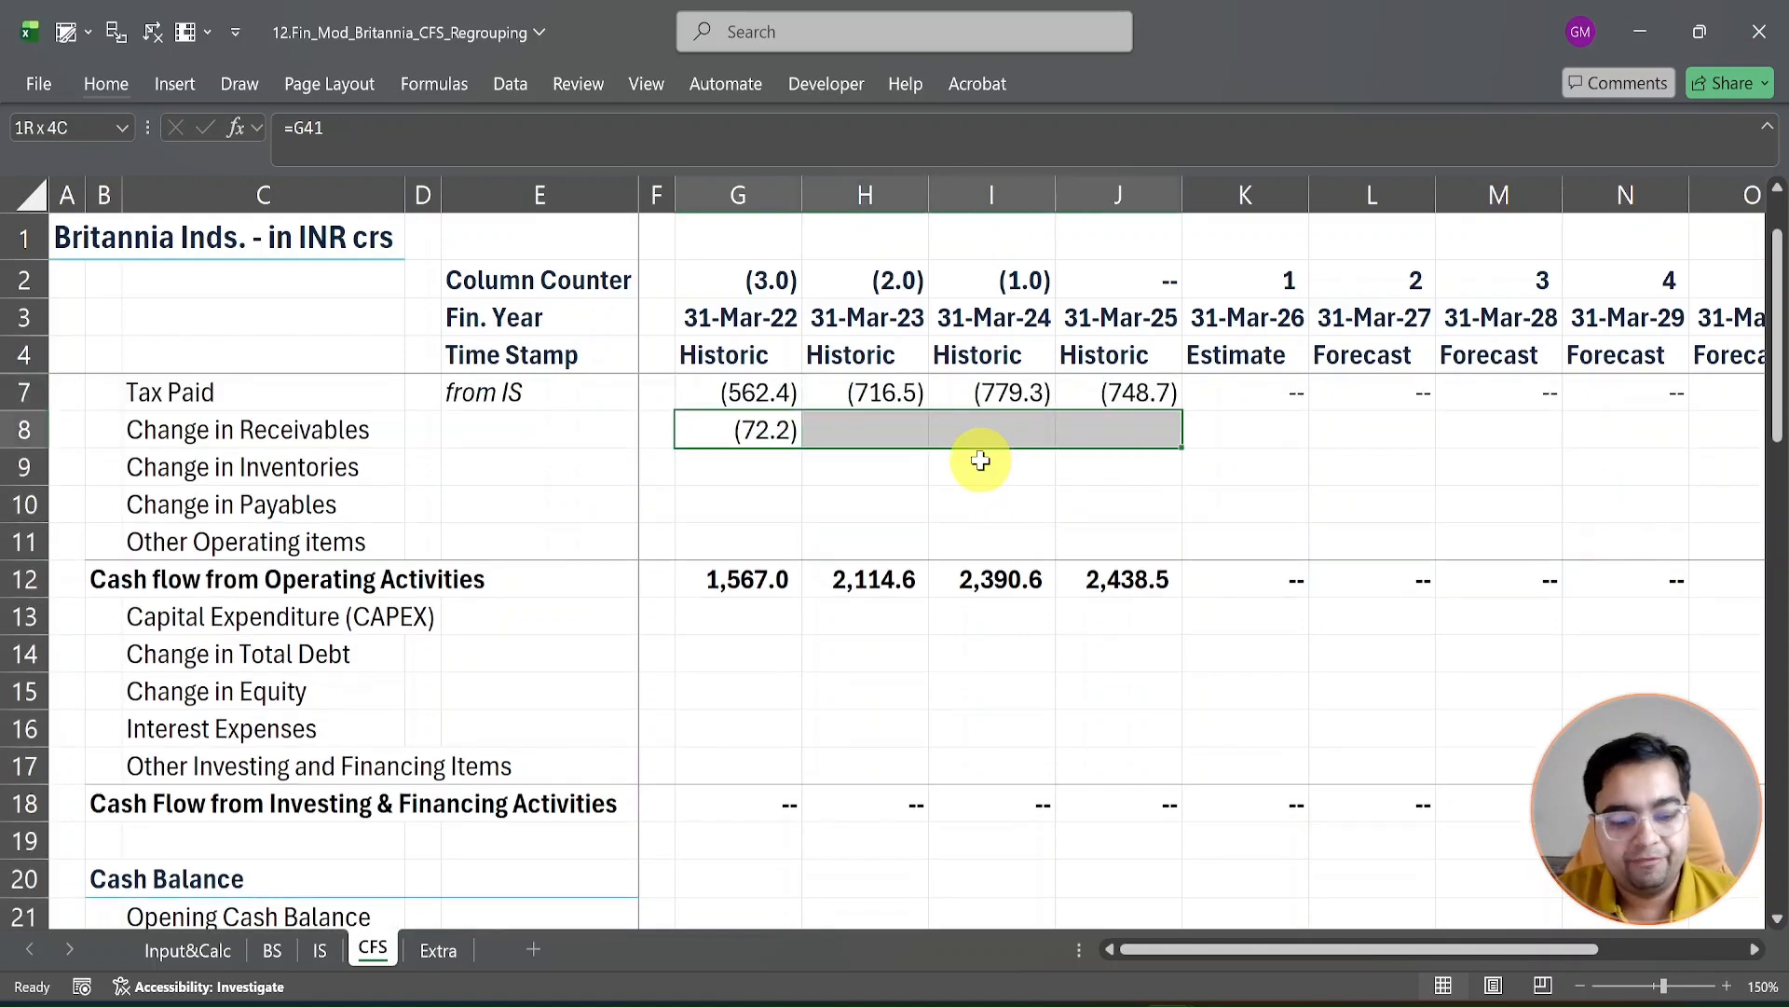
key(ctrl+r)
Step: Link Change in Inventories for 31-Mar-22 in G9 to the reported figure with =G42
key(Down)
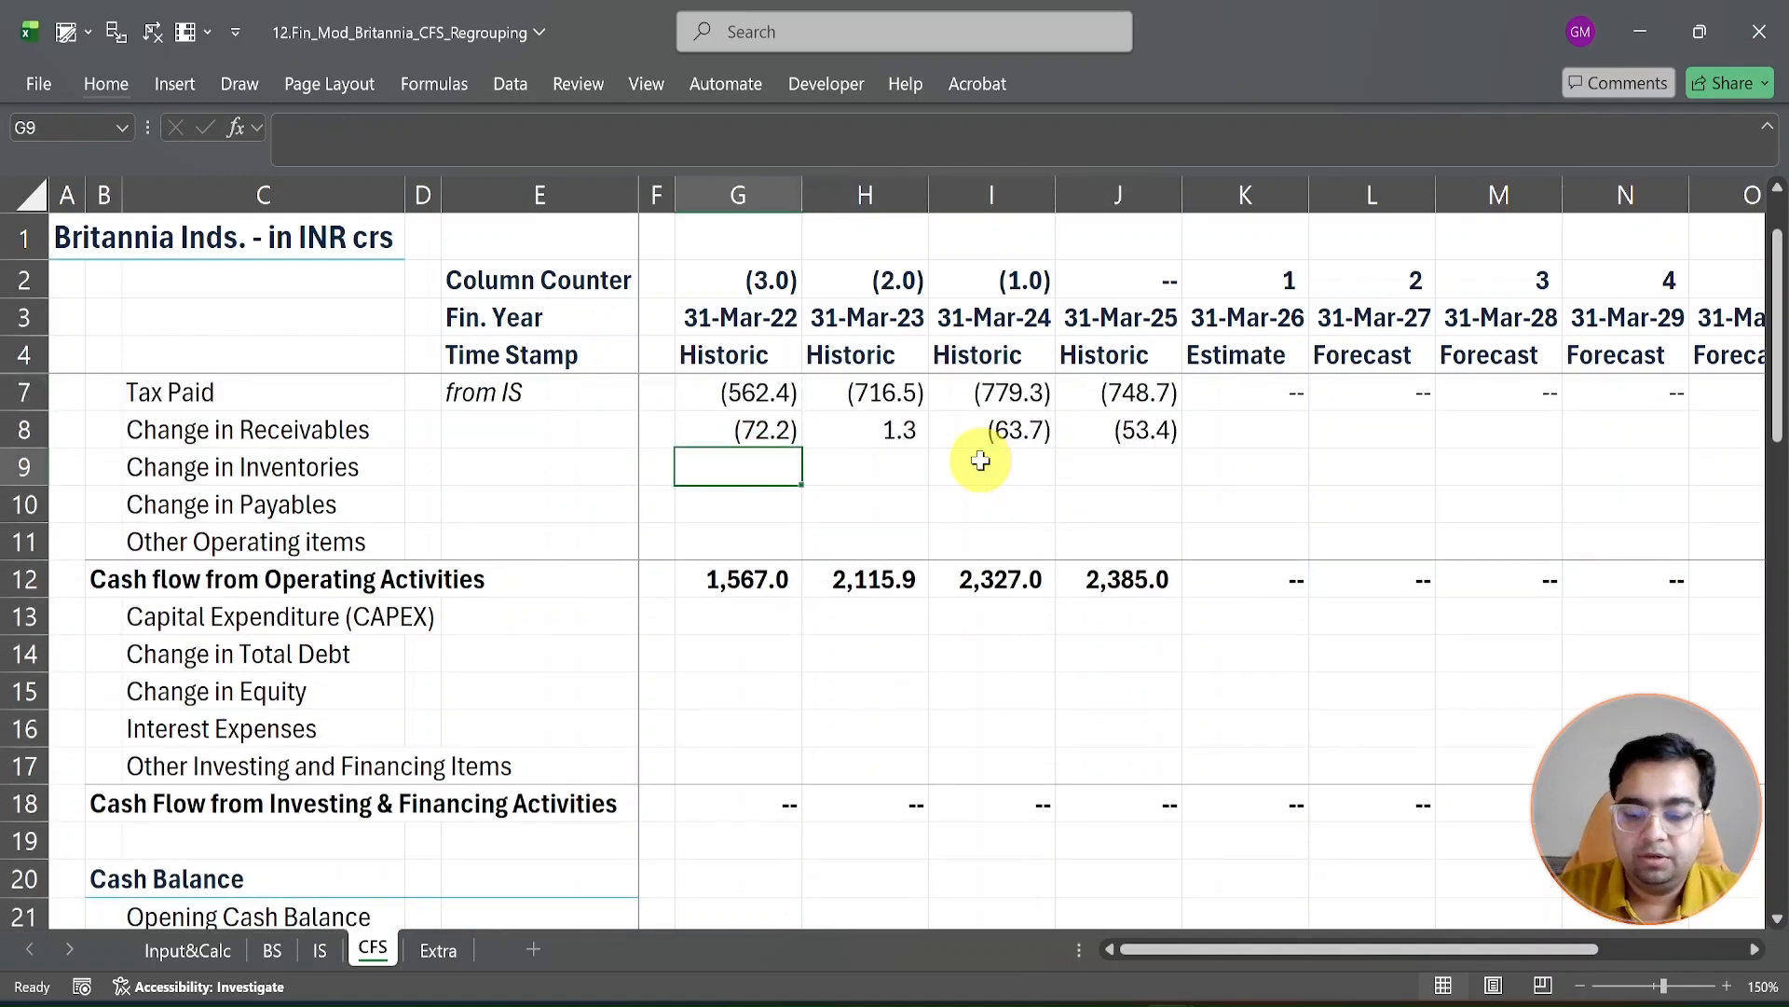
text(=)
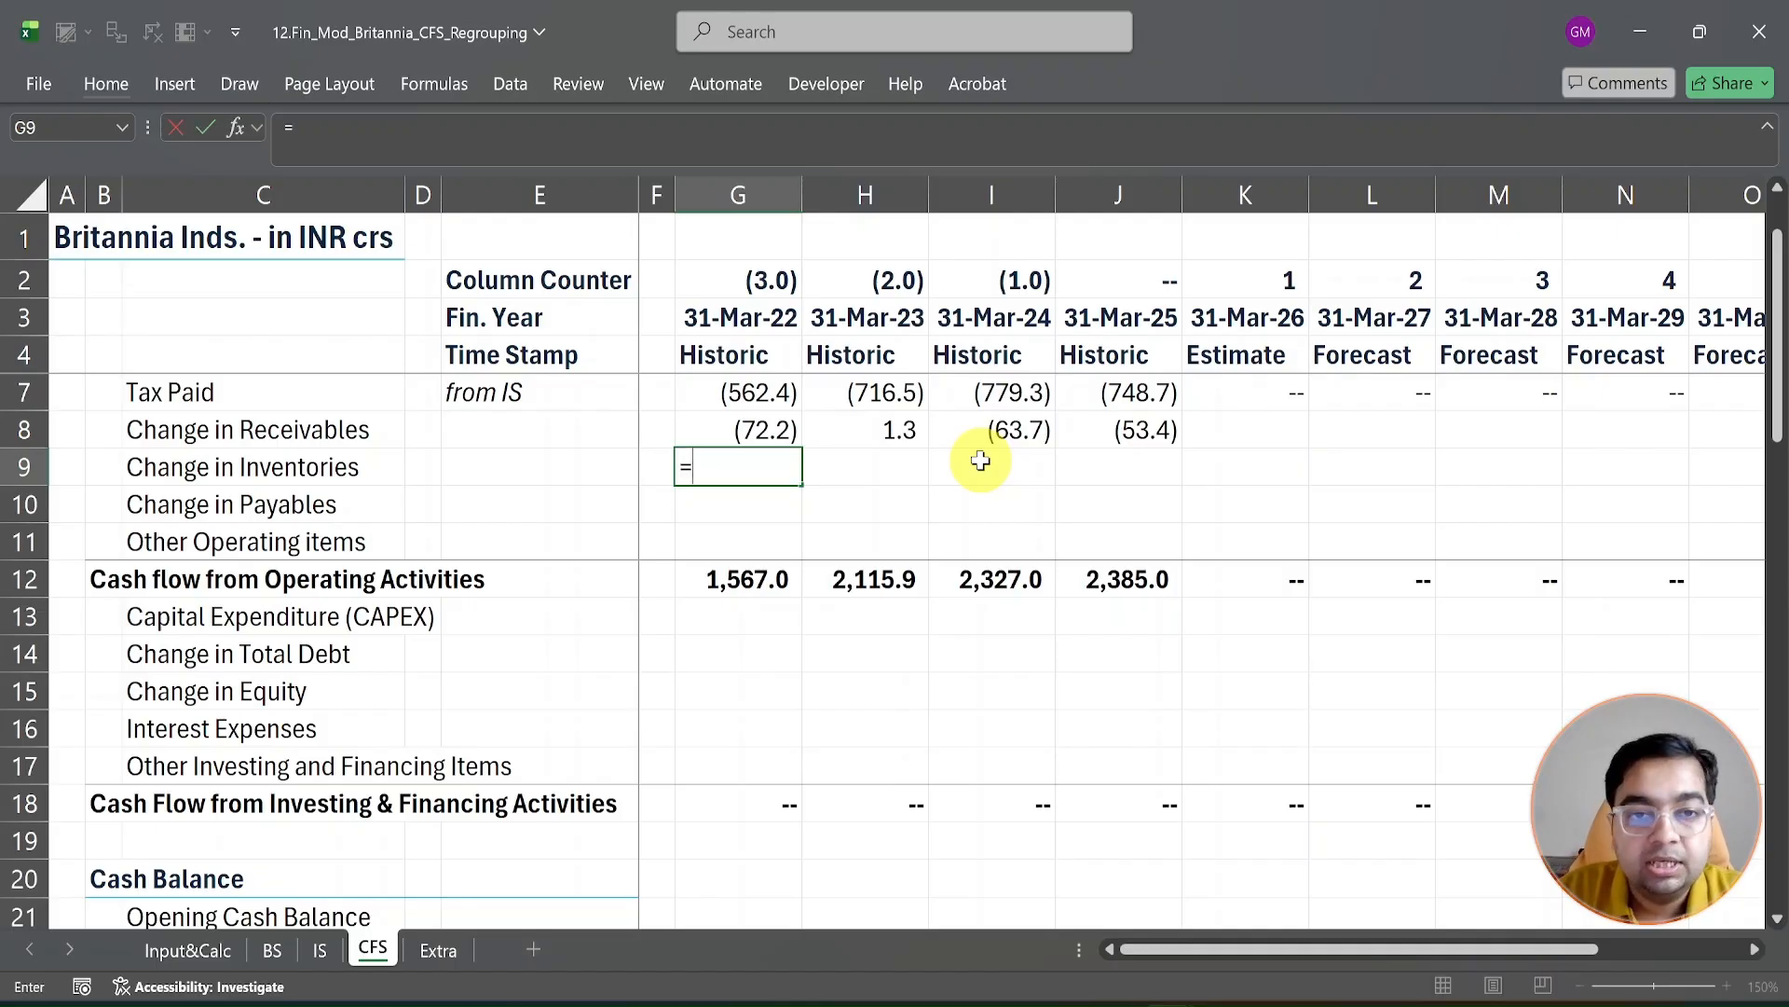
key(Down)
key(Down)
key(Down)
key(Down)
key(Down)
key(Down)
key(Down)
key(Down)
key(Down)
key(Down)
key(Down)
key(Down)
key(Down)
key(Down)
key(Down)
key(Down)
key(Down)
key(Down)
key(Down)
key(Down)
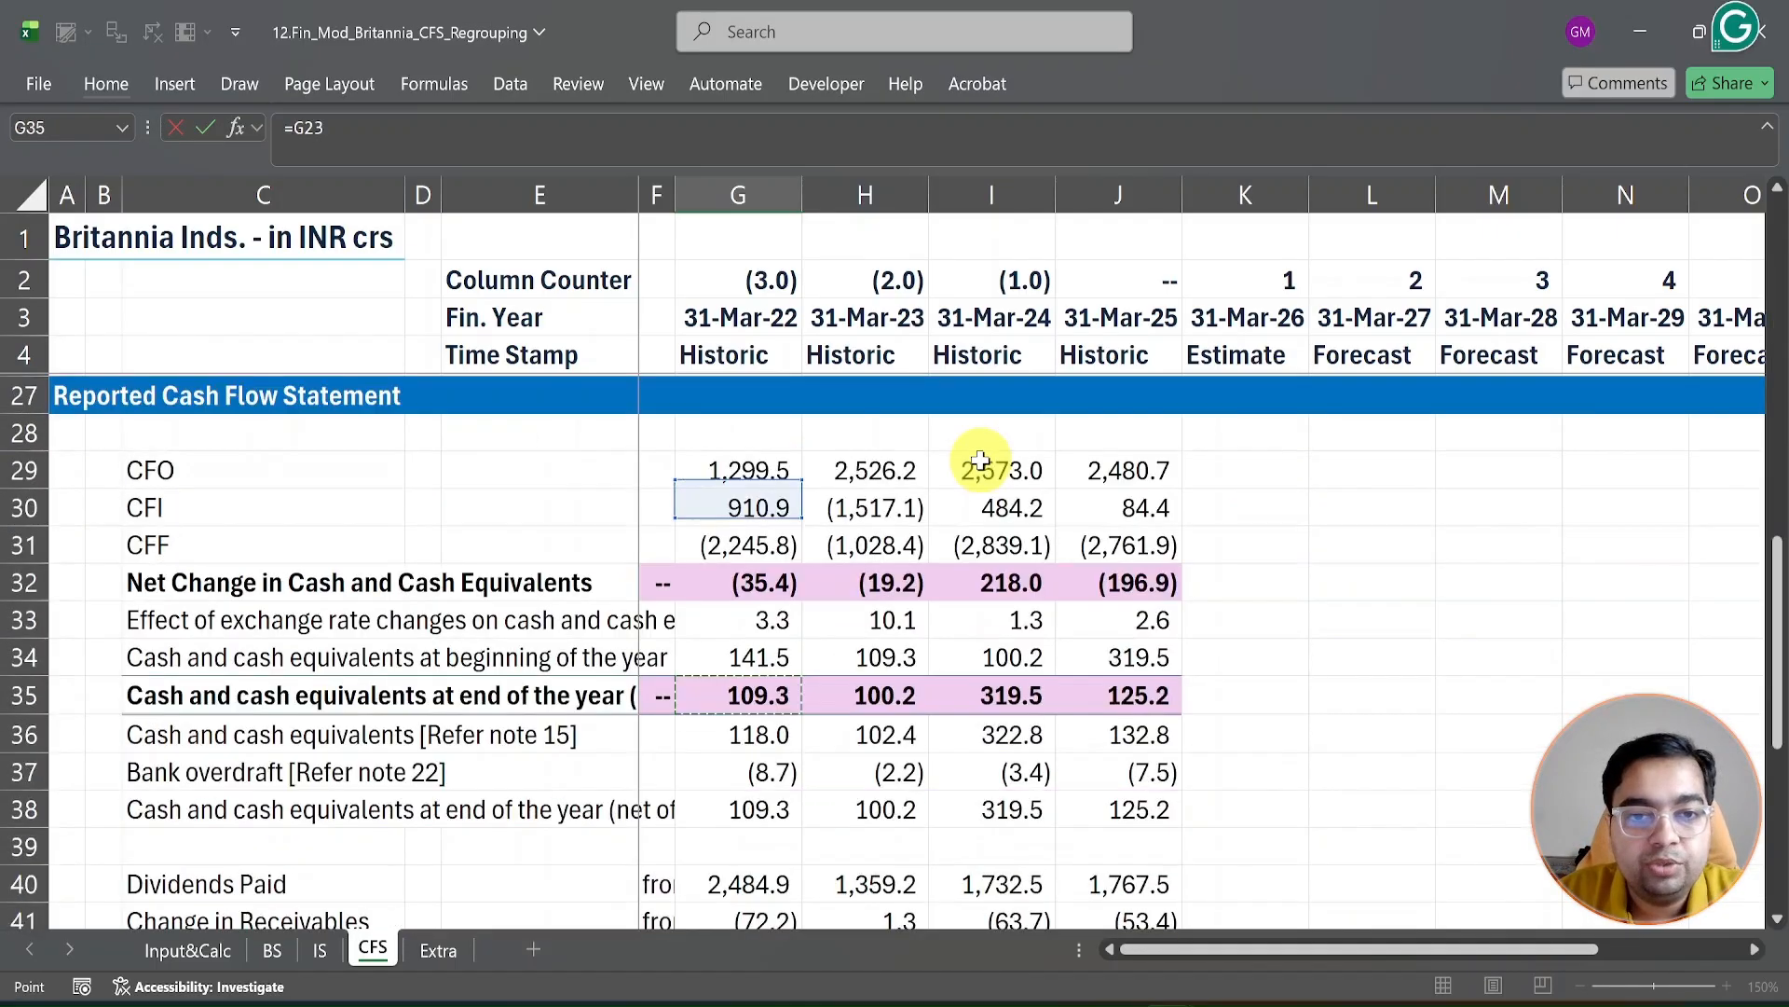
key(Down)
key(Down)
key(Down)
key(Down)
key(Down)
key(Down)
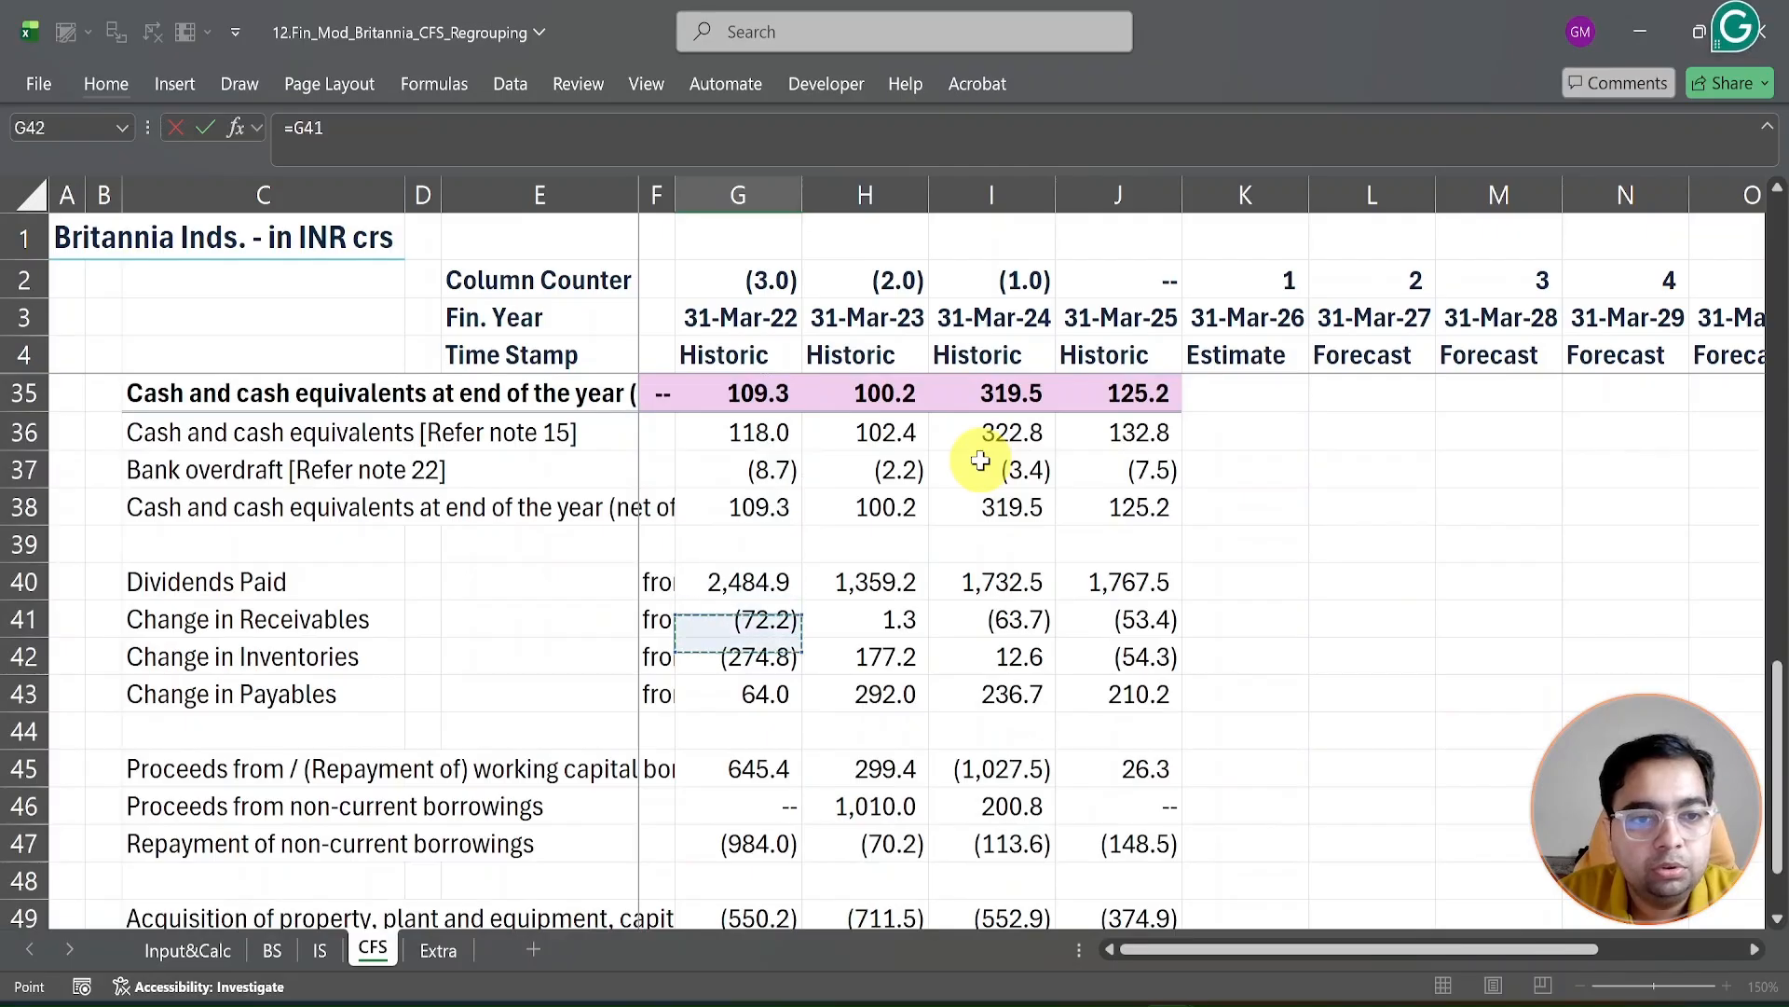
key(Return)
Step: Fill the Change in Inventories formula from G9 across the historic years to J9
key(Up)
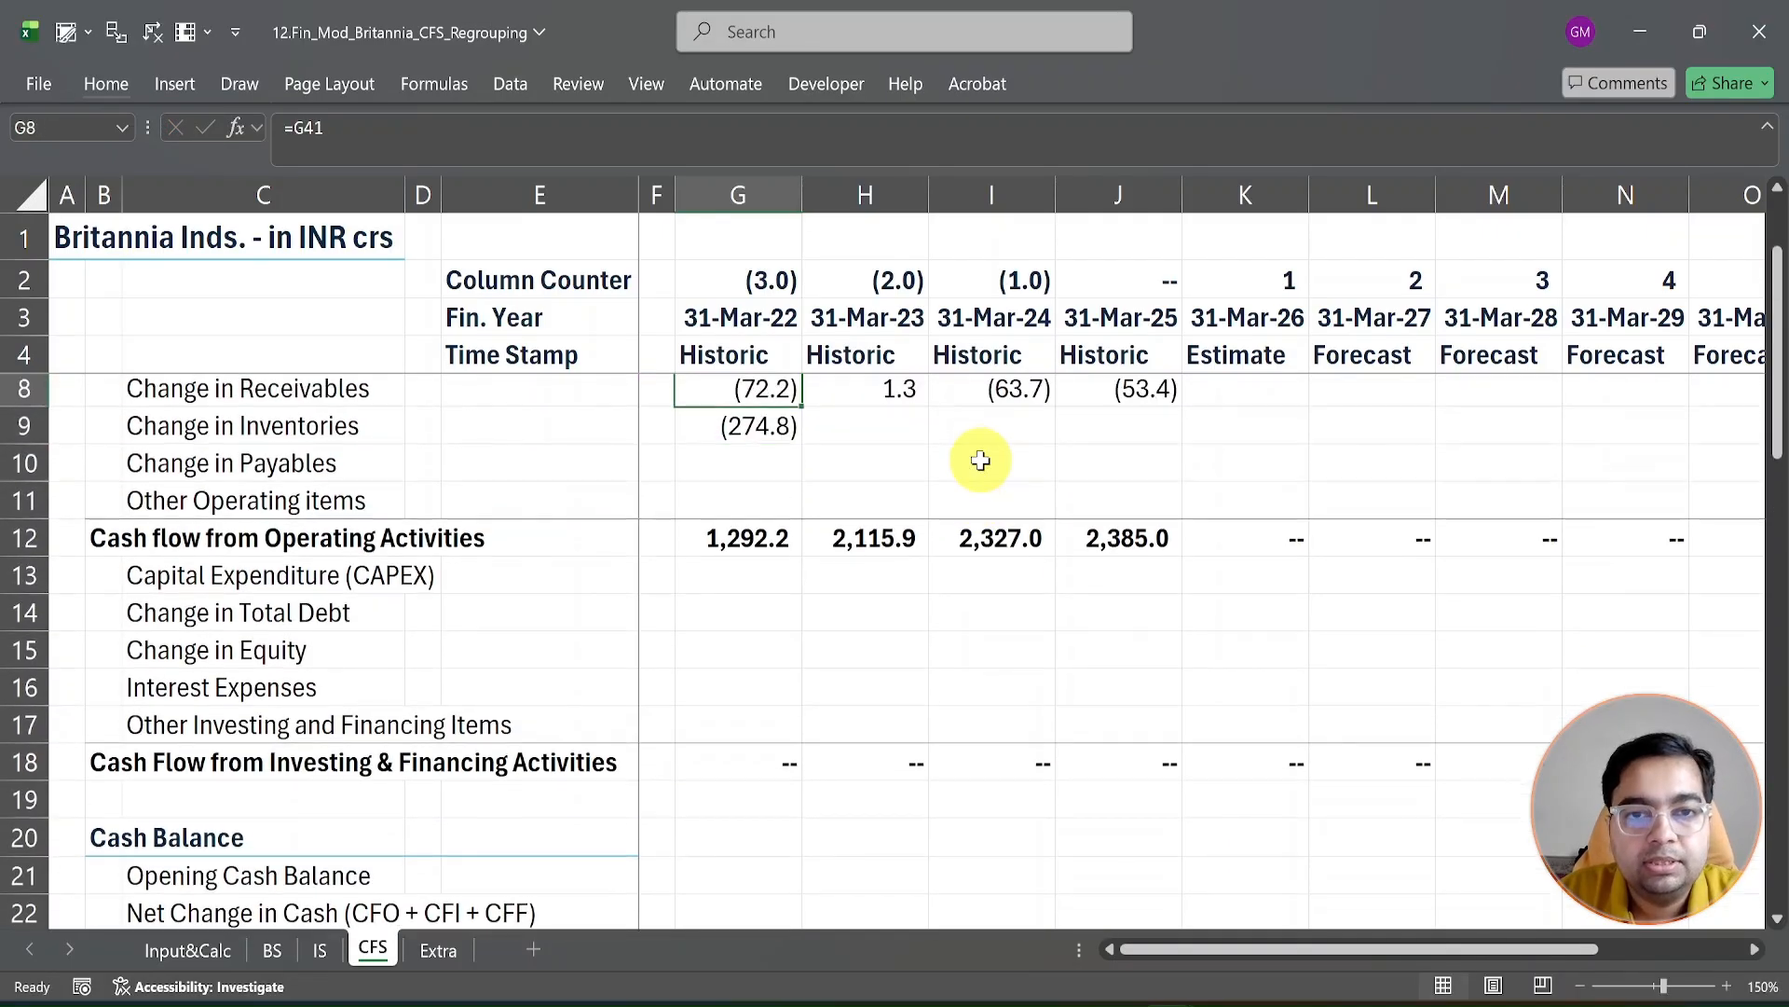
key(shift+Right)
key(shift+Right)
key(shift+Right)
key(ctrl+r)
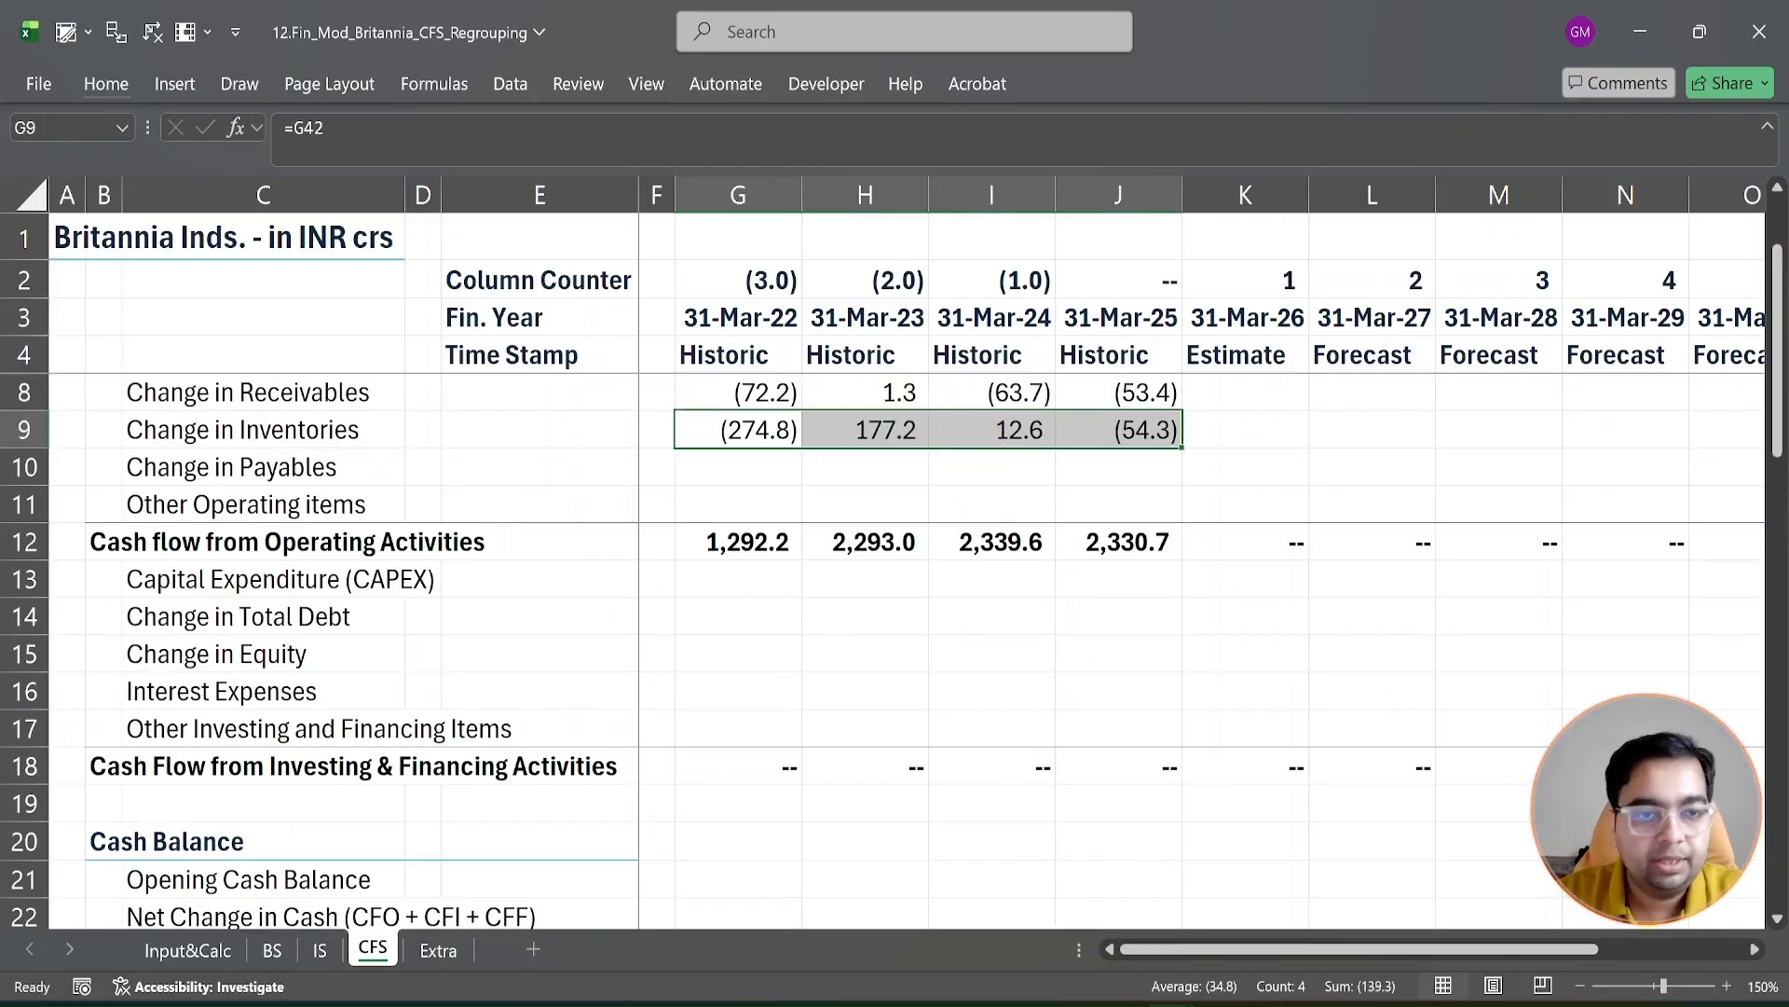
Step: Link Change in Payables for 31-Mar-22 in G10 to the reported figure with =G43
key(Down)
text(=)
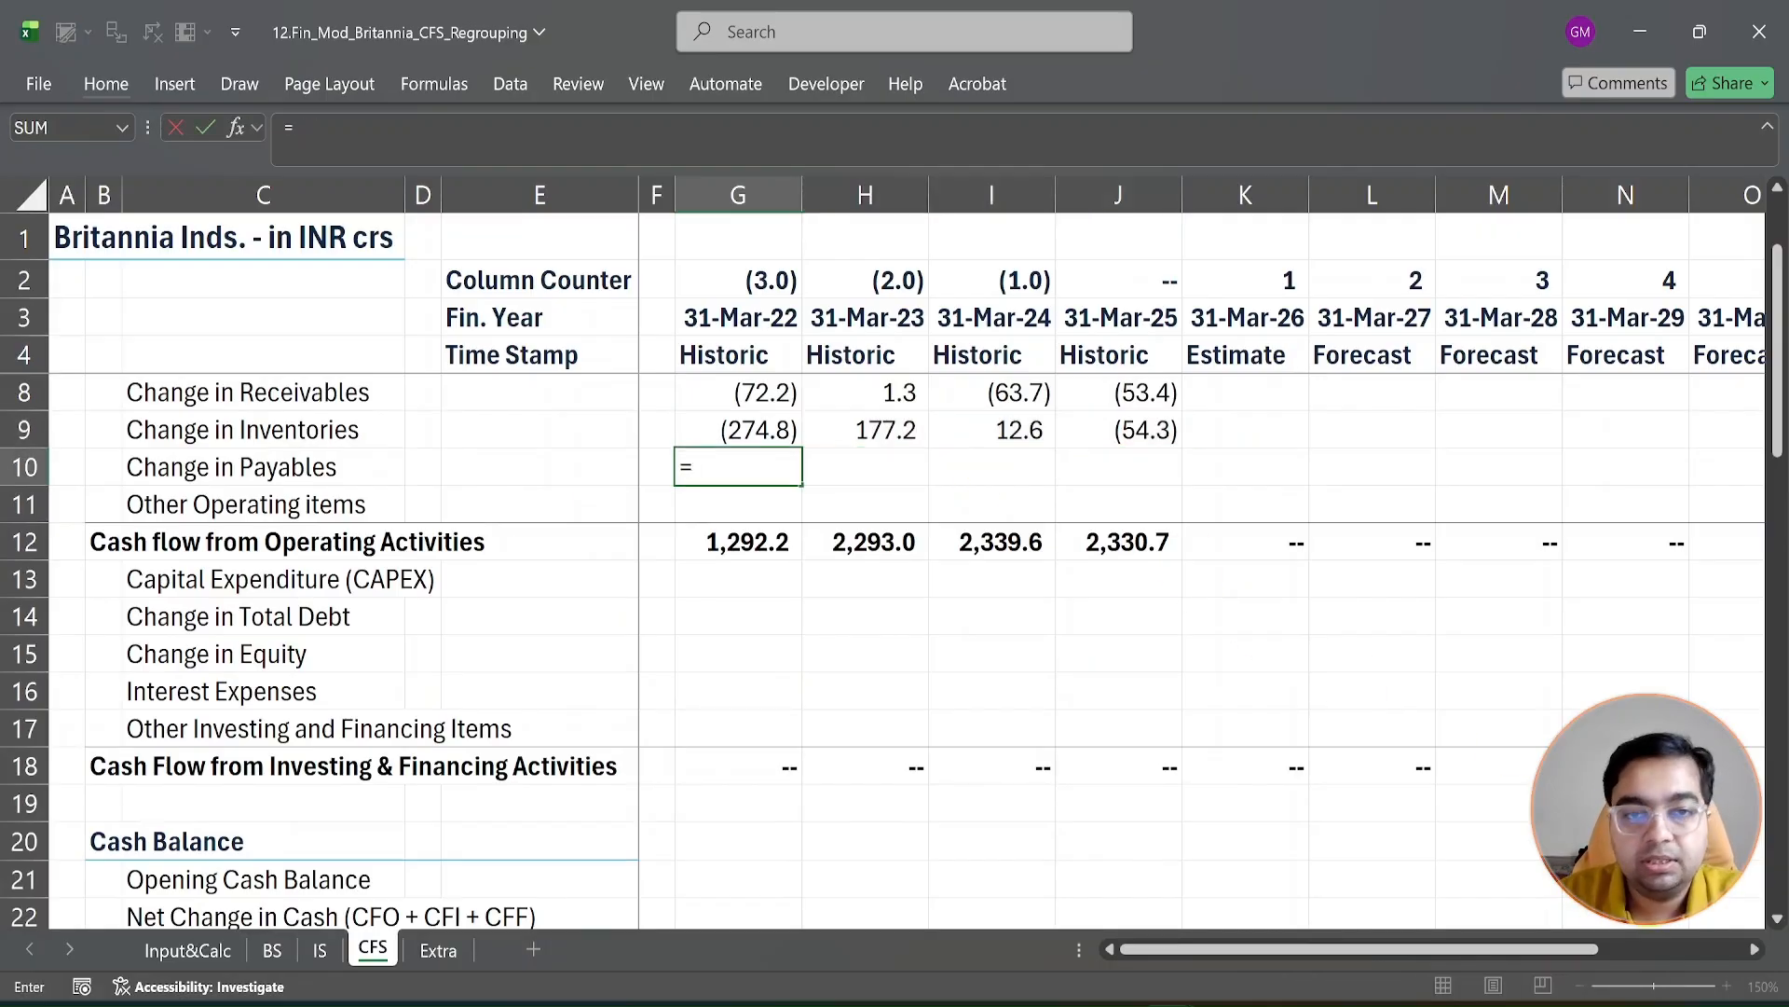
key(Down)
key(Down)
key(Down)
key(Down)
key(Down)
key(Down)
key(Down)
key(Down)
key(Down)
key(Down)
key(Down)
key(Down)
key(Down)
key(Down)
key(Down)
key(Down)
key(Down)
key(Down)
key(Down)
key(Down)
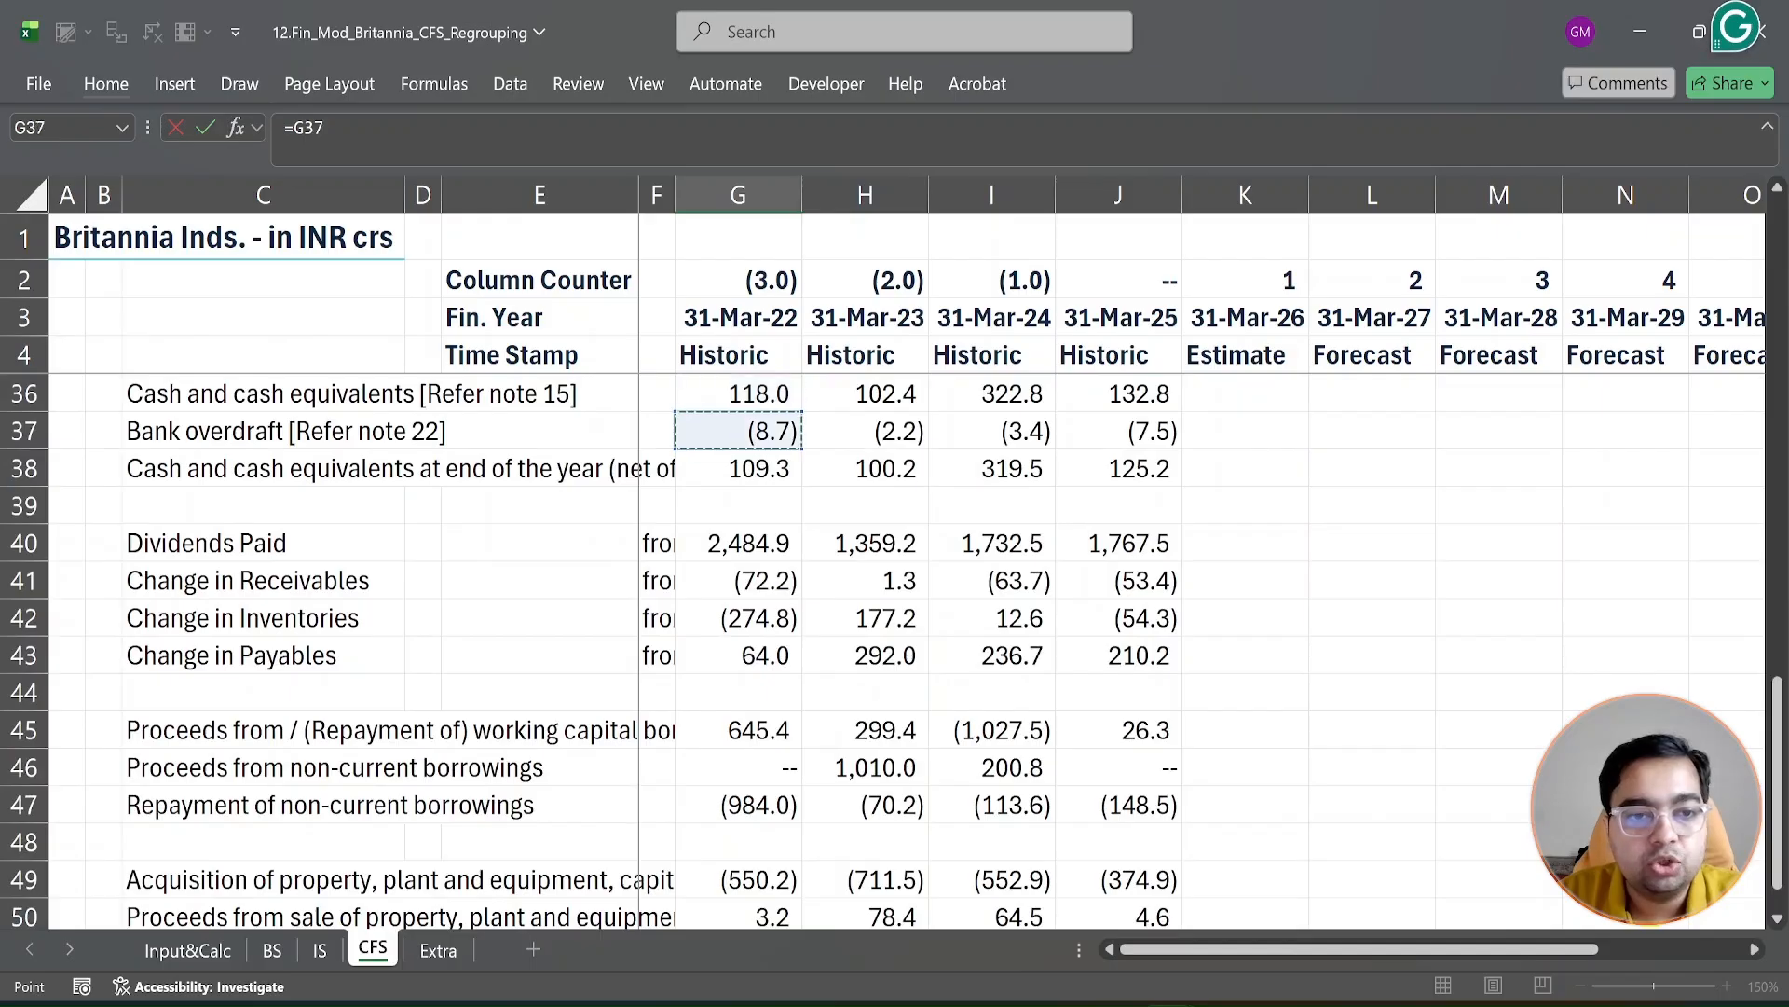
key(Down)
key(ctrl+Return)
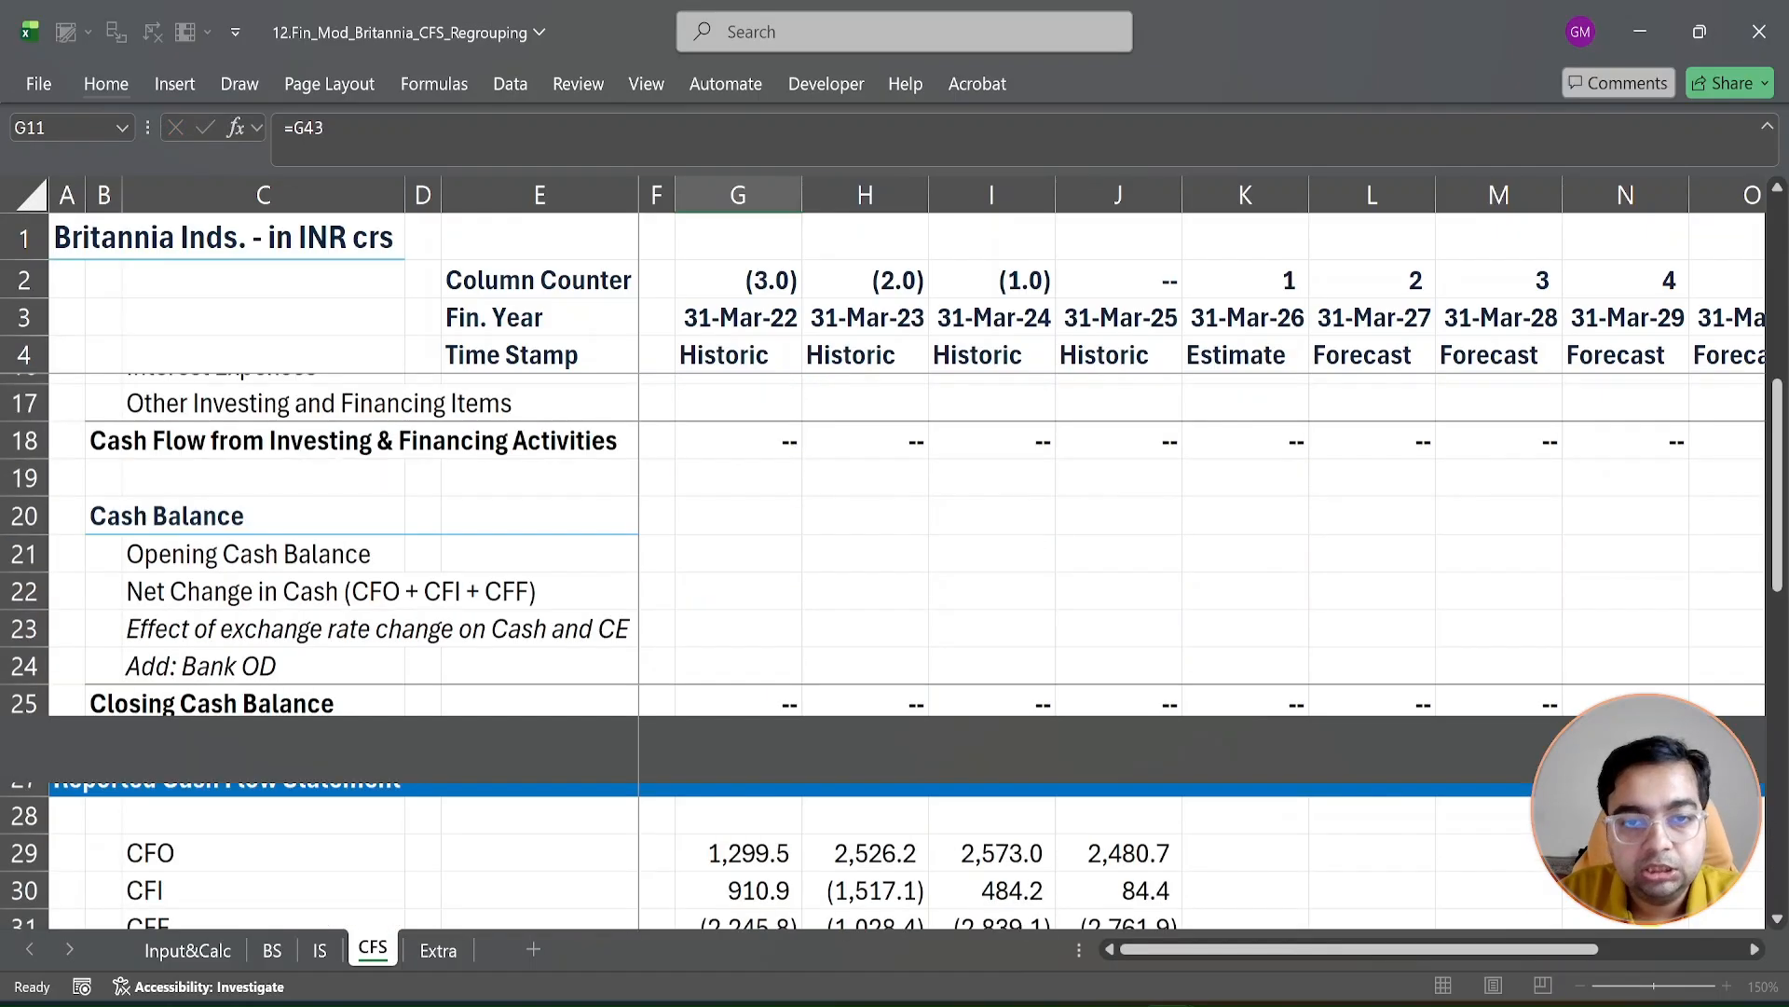
Step: Fill the Change in Payables formula from G10 across the historic years to J10
key(shift+Right)
key(shift+Right)
key(shift+Right)
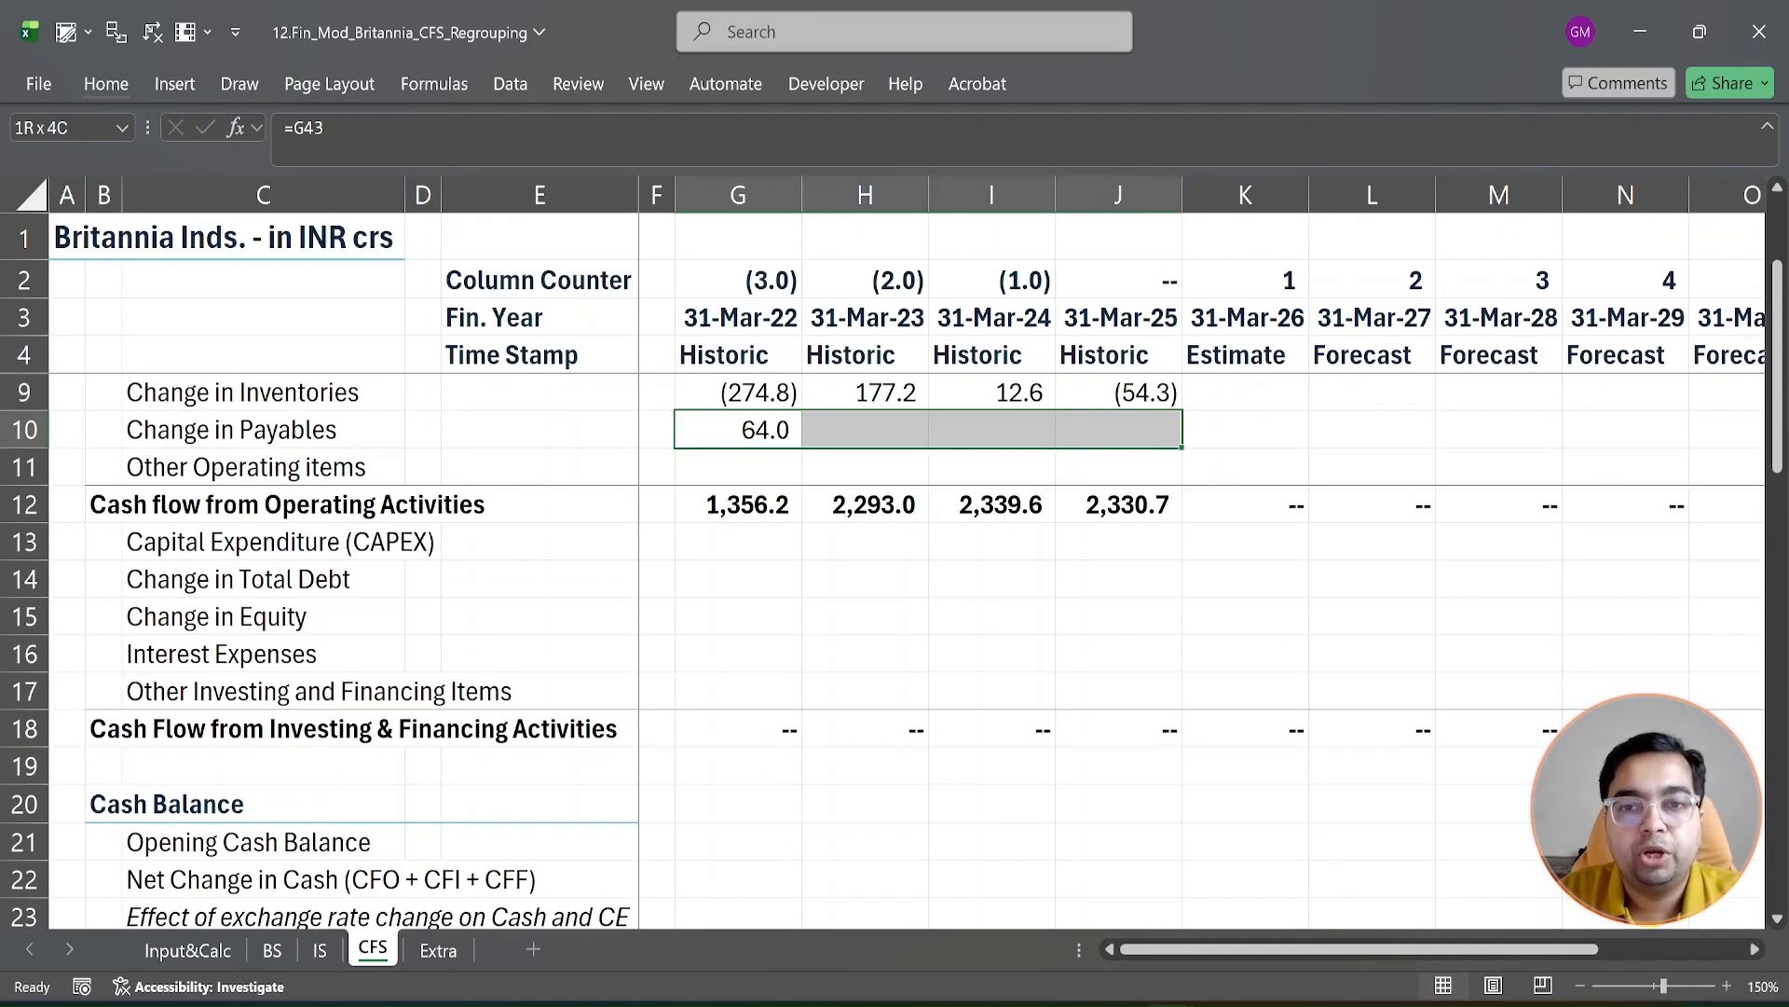
key(ctrl+r)
key(Down)
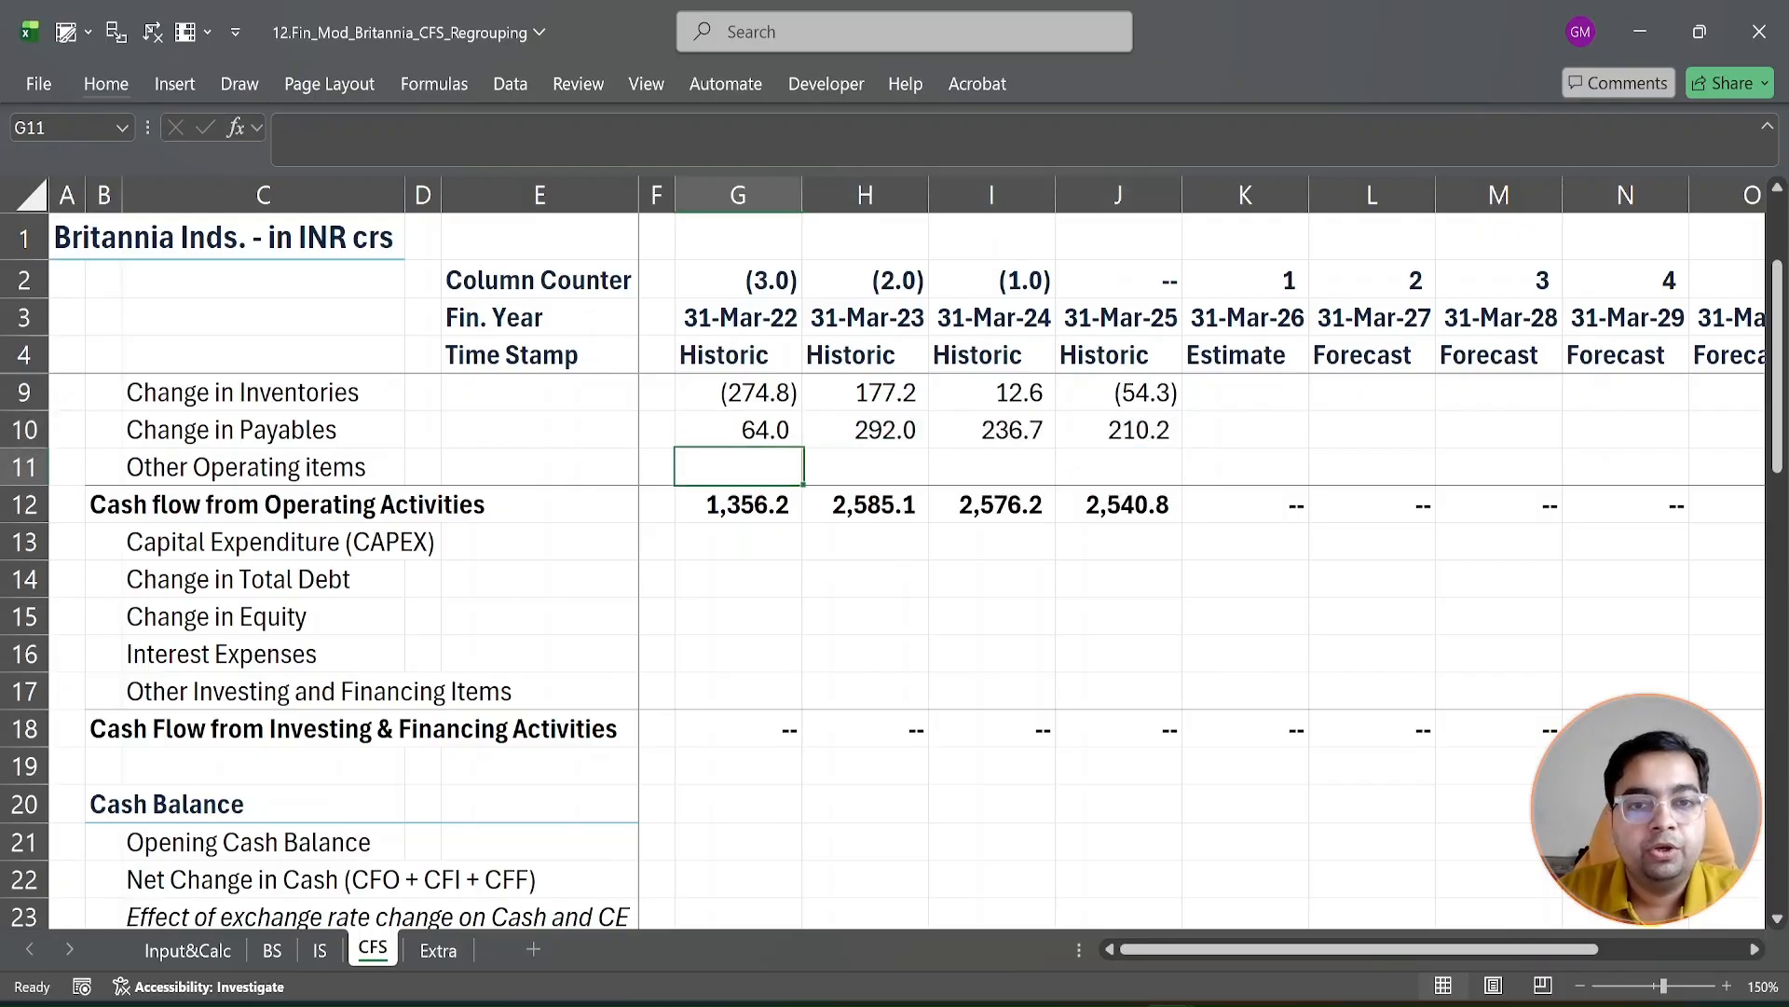
Step: Label the Other Operating items row with the note "plugin number" in E11
key(Left)
key(Left)
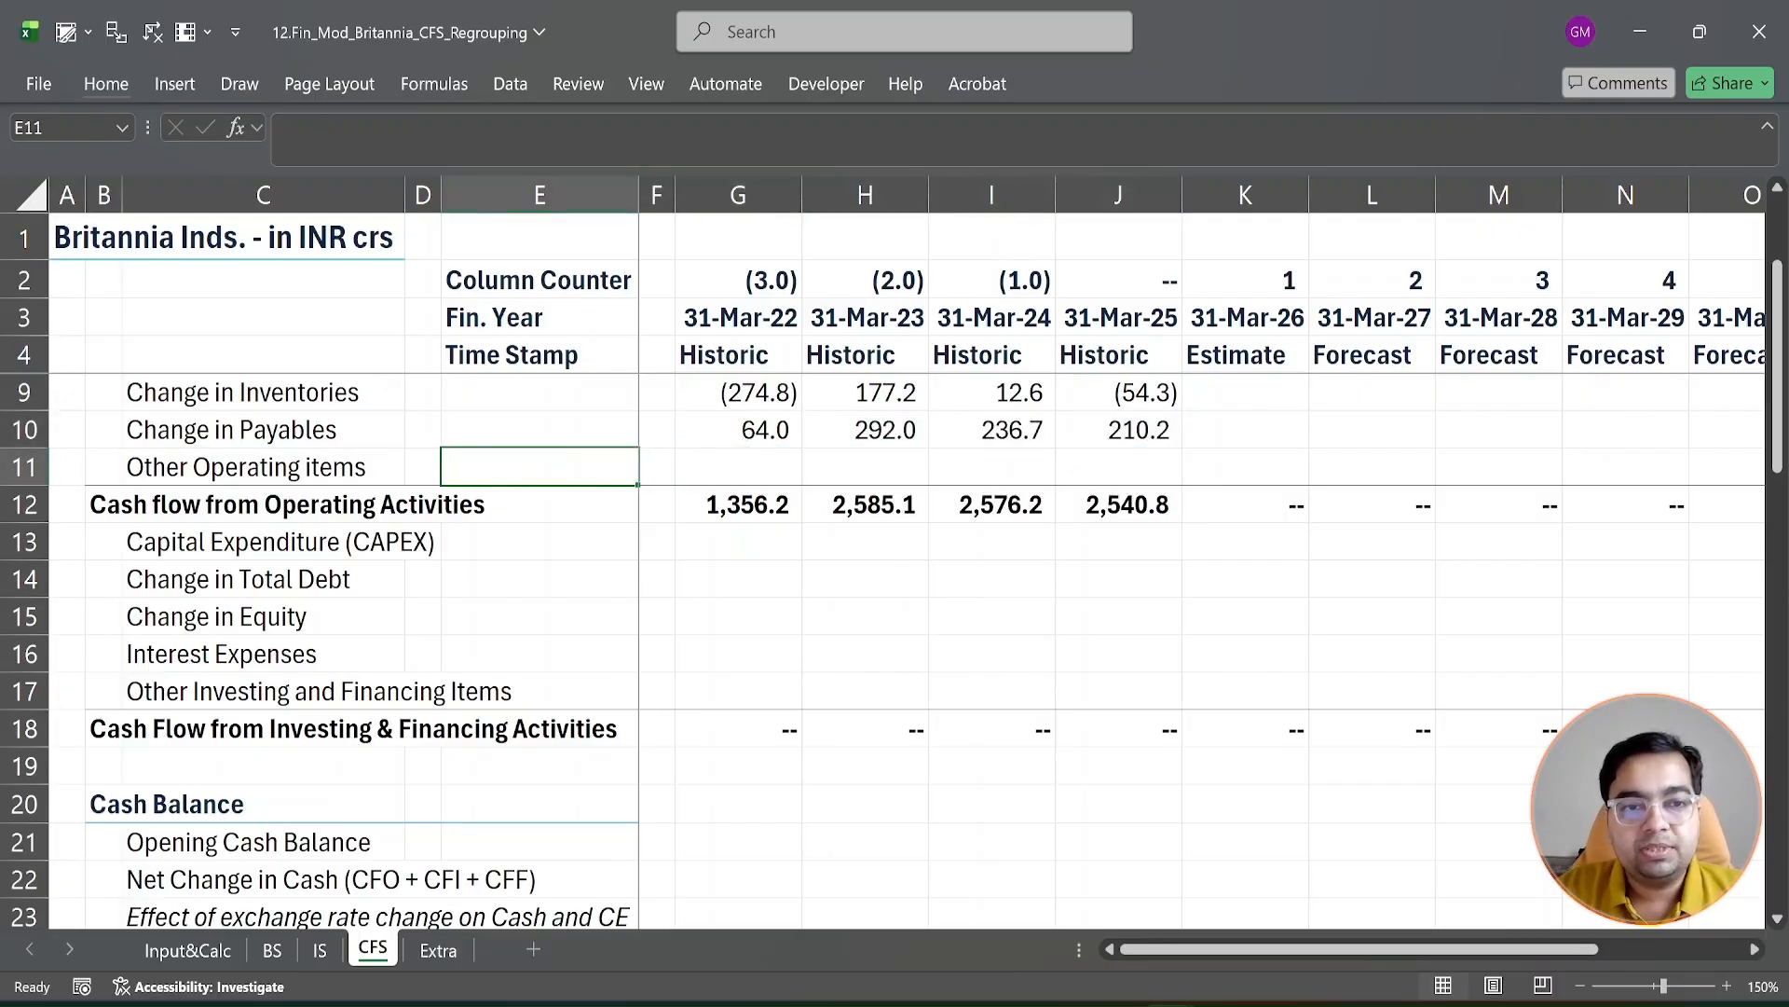
key(Right)
key(Left)
text(pl)
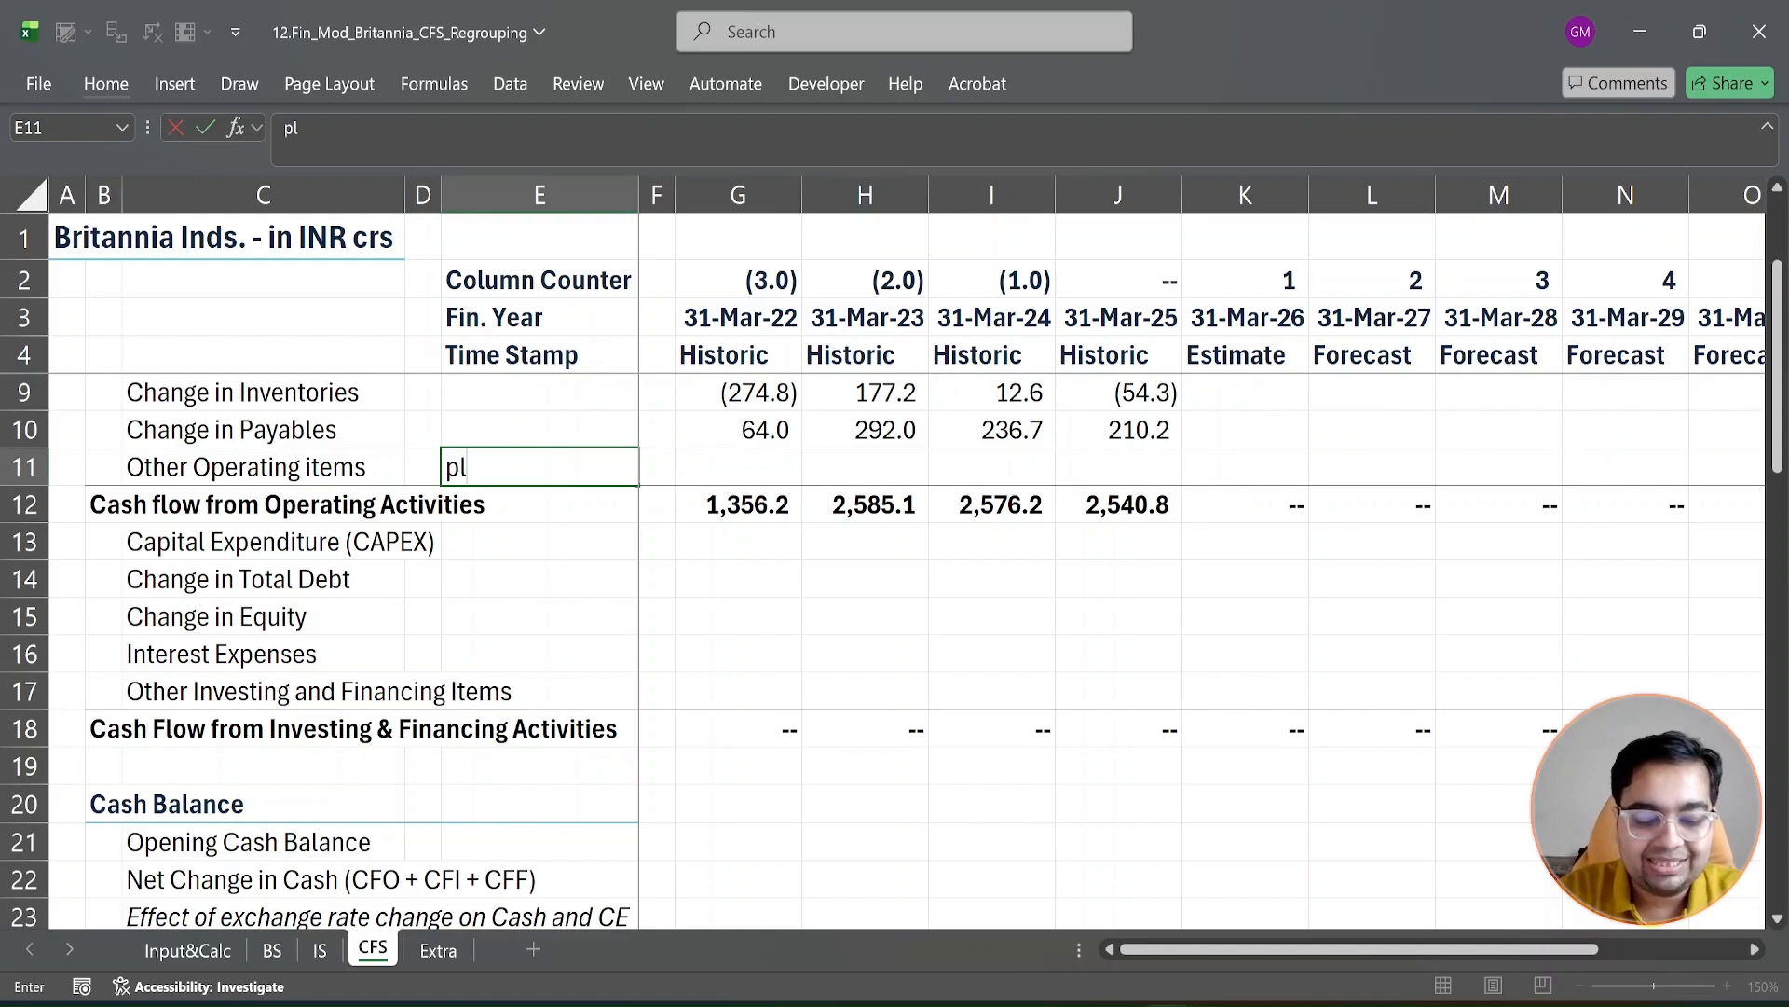
text(ugin number)
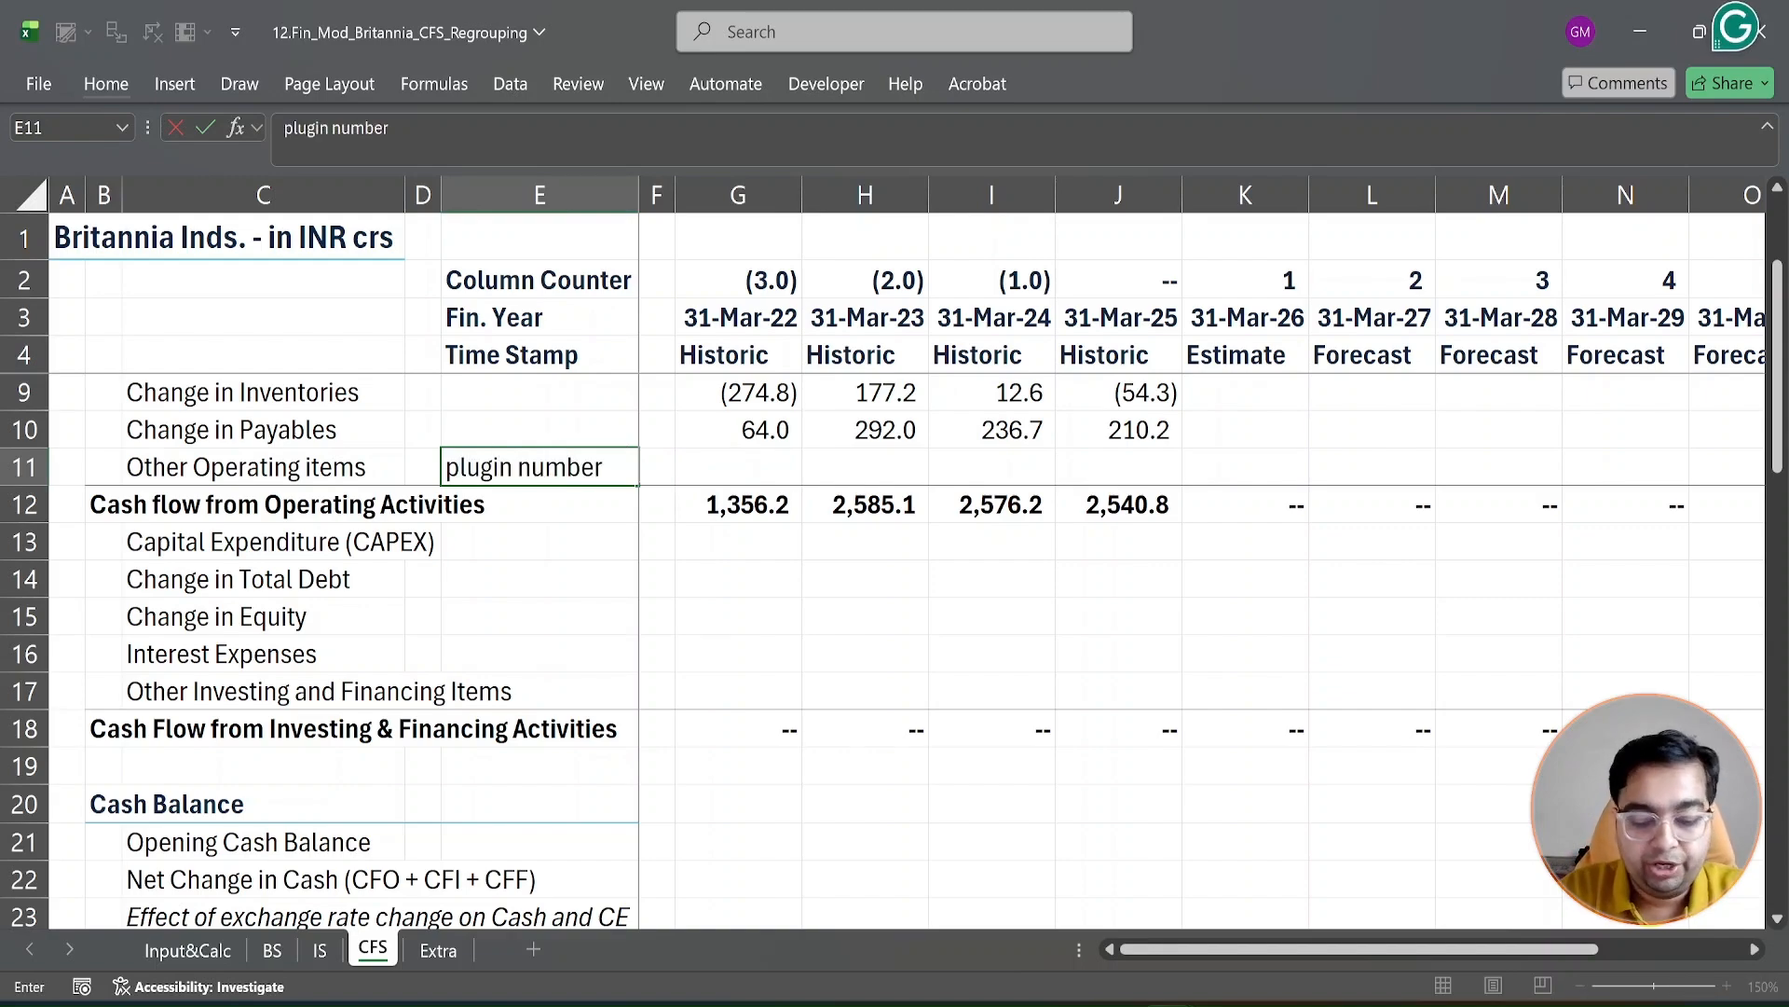
key(ctrl+Return)
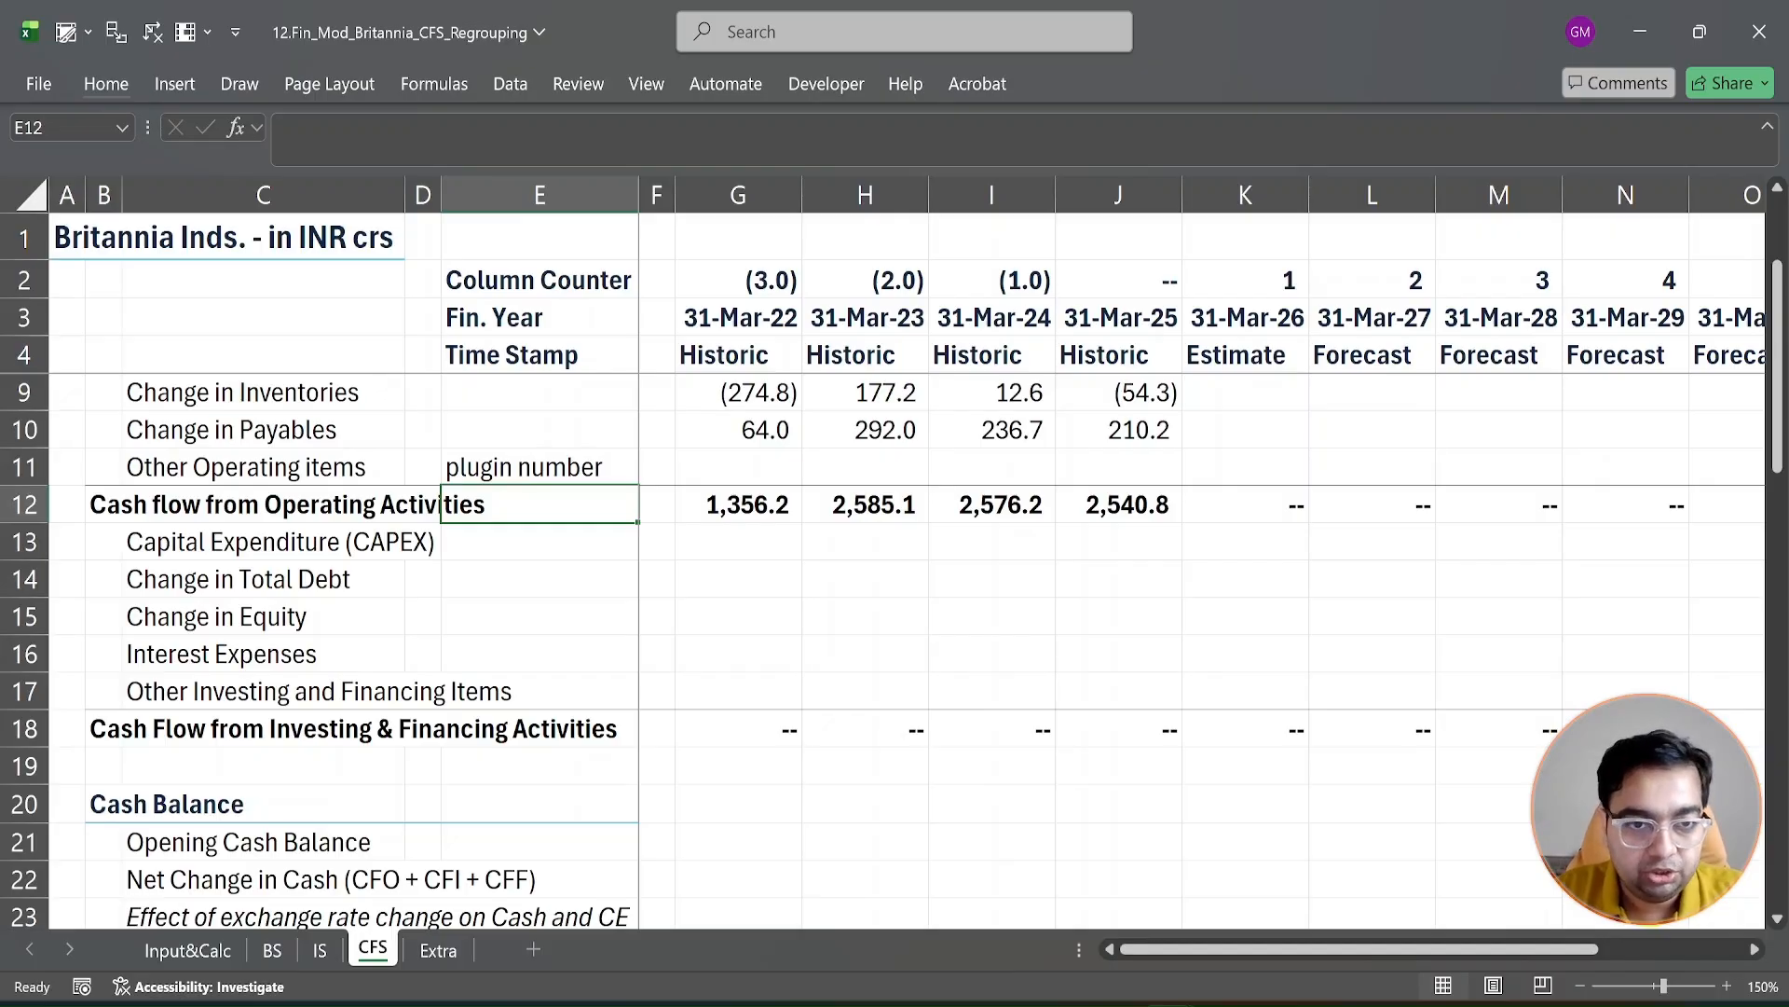
Step: Check the Cash flow from Operating Activities total in G12 against the reported CFO row in row 29
key(Up)
key(Right)
key(Right)
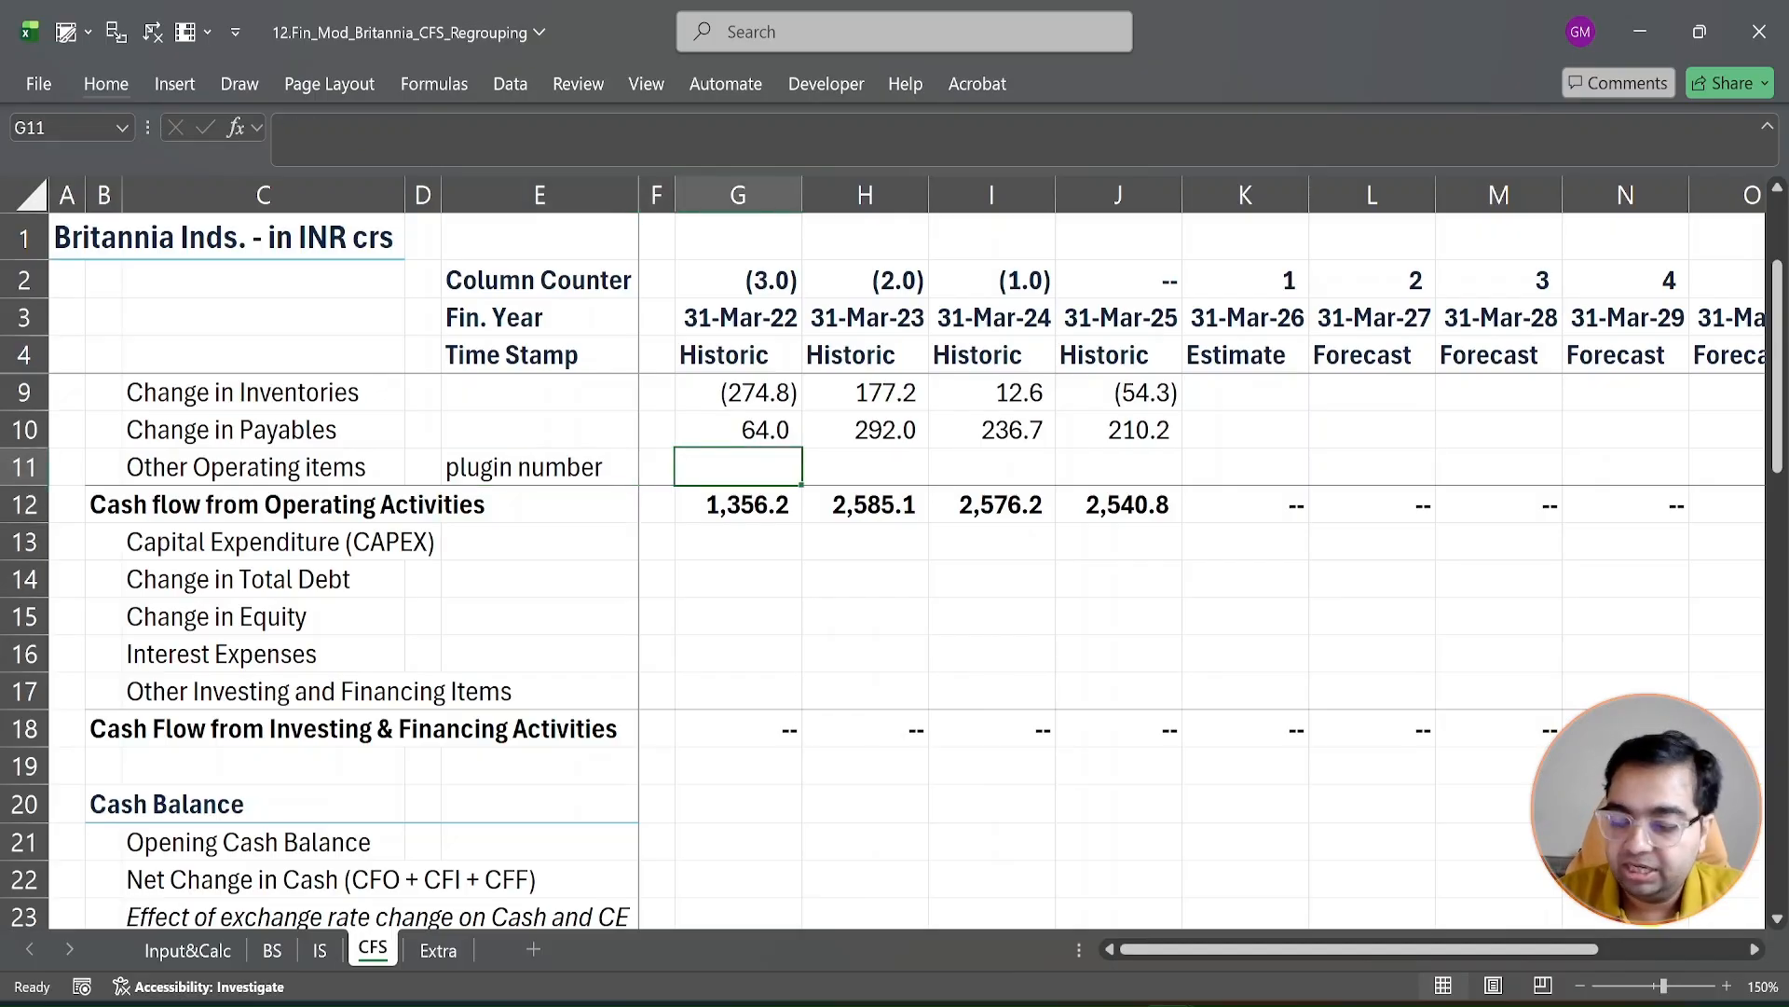
click(753, 504)
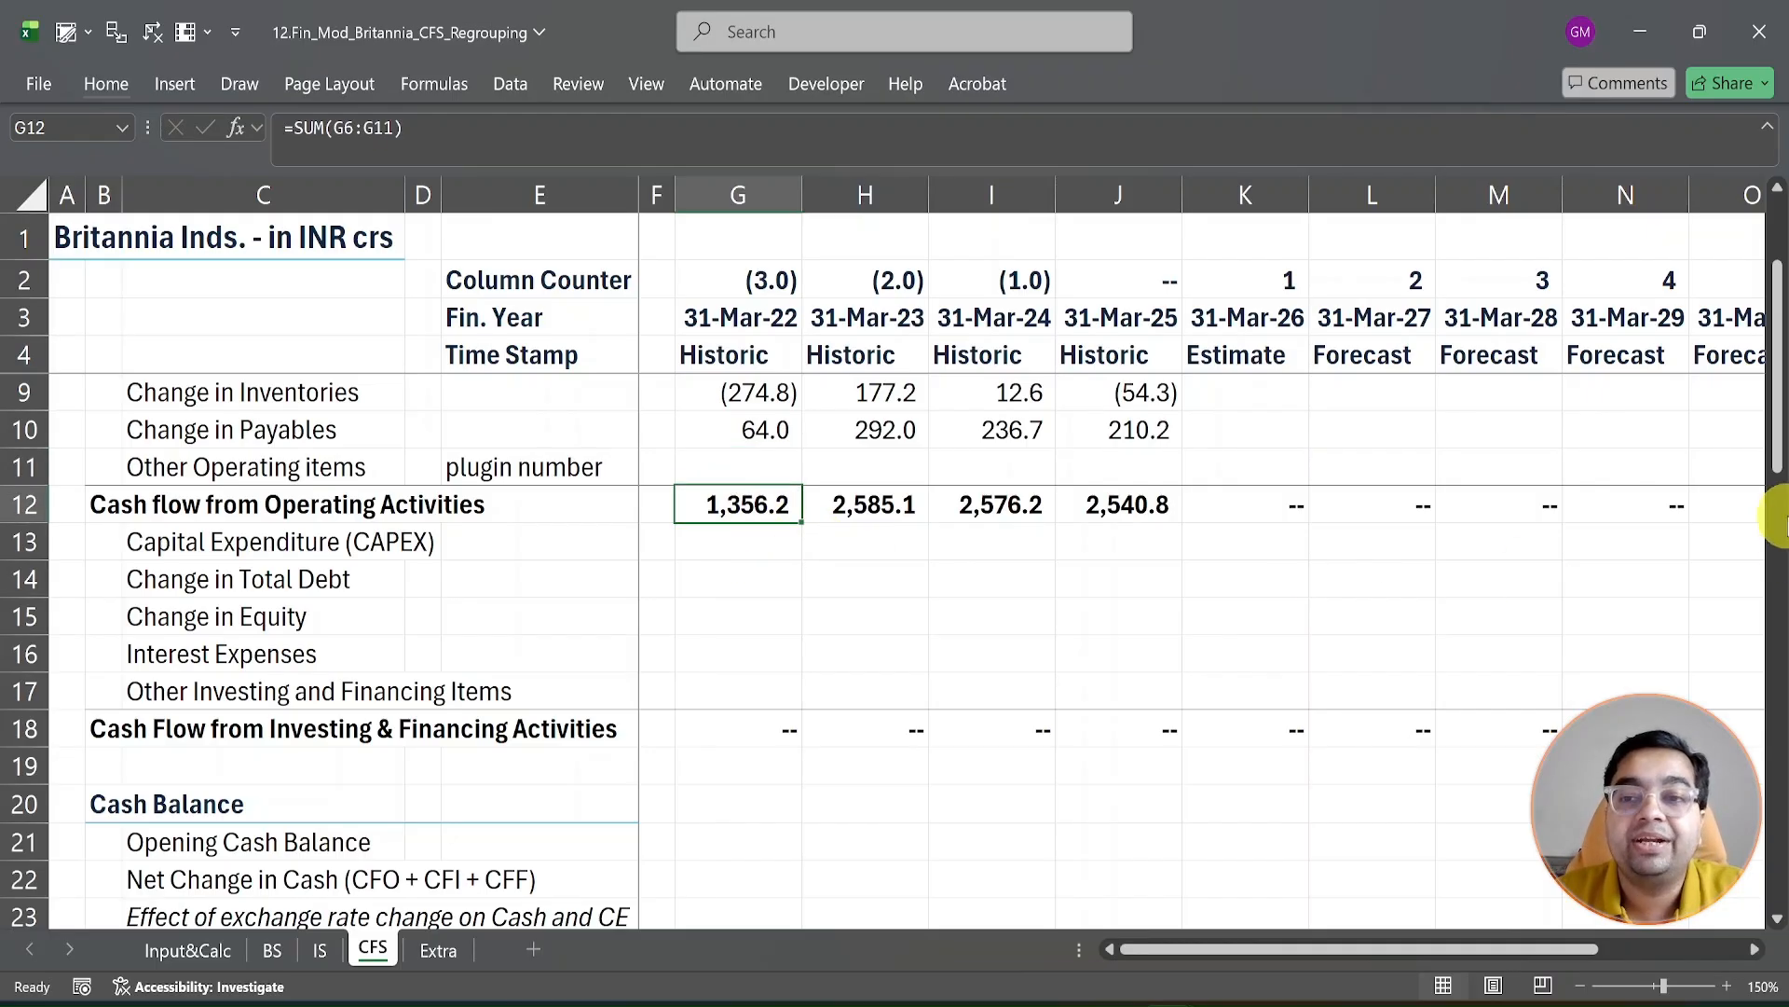
drag(1774, 494, 1776, 690)
click(155, 501)
key(shift+space)
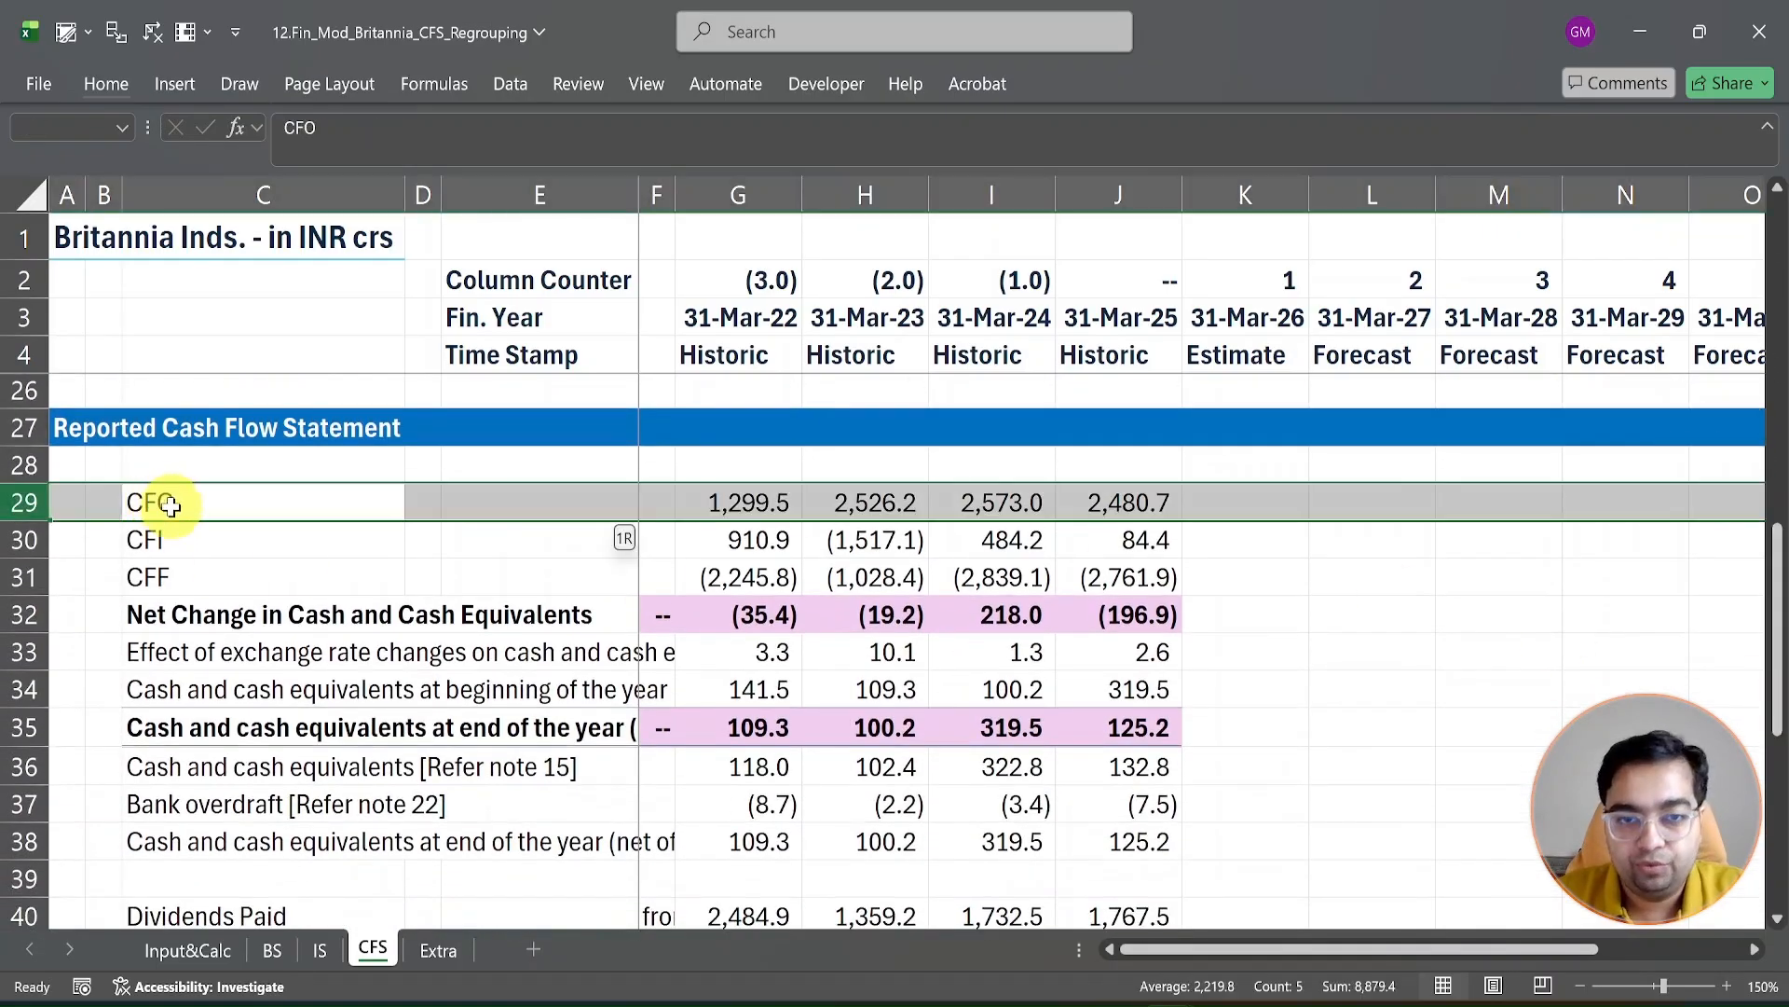
Step: Format the reported CFO, CFI and CFF figures in G29:J31 as numbers with two decimal places
click(786, 503)
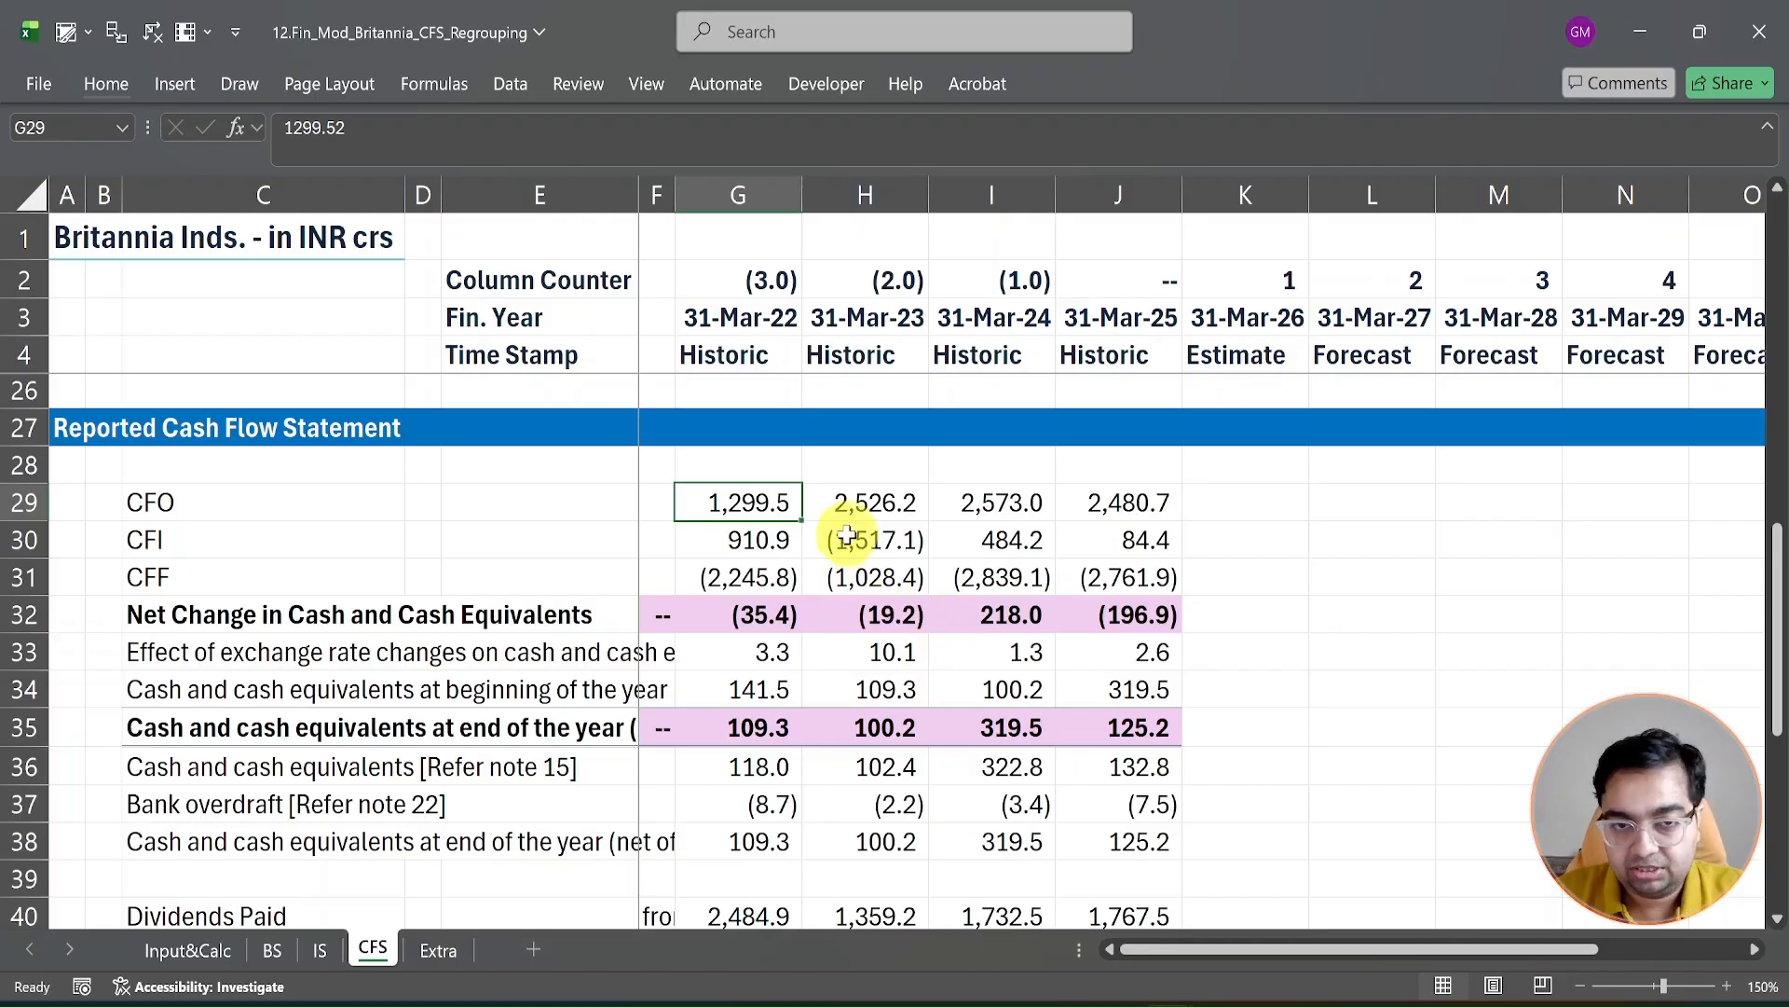
drag(845, 543, 1128, 571)
key(ctrl+shift+1)
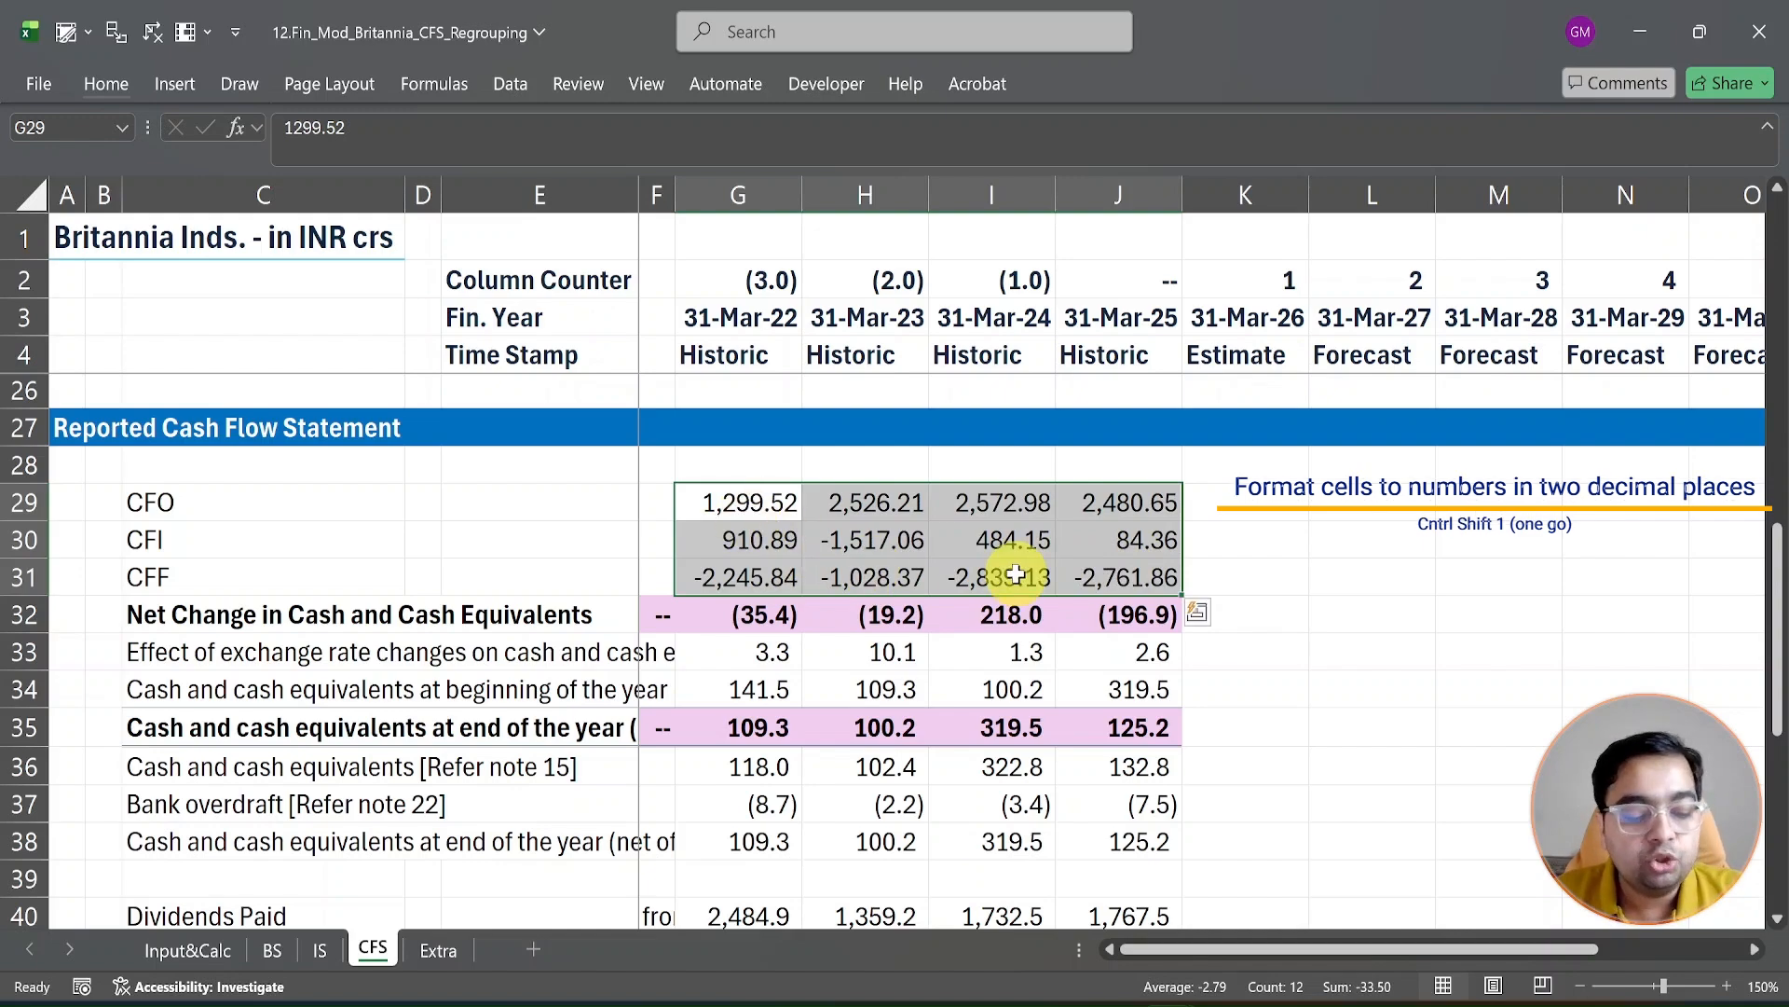
Step: Compare the reported CFO figures in G29:J29 with the regrouped operating cash flow totals in row 12
click(741, 501)
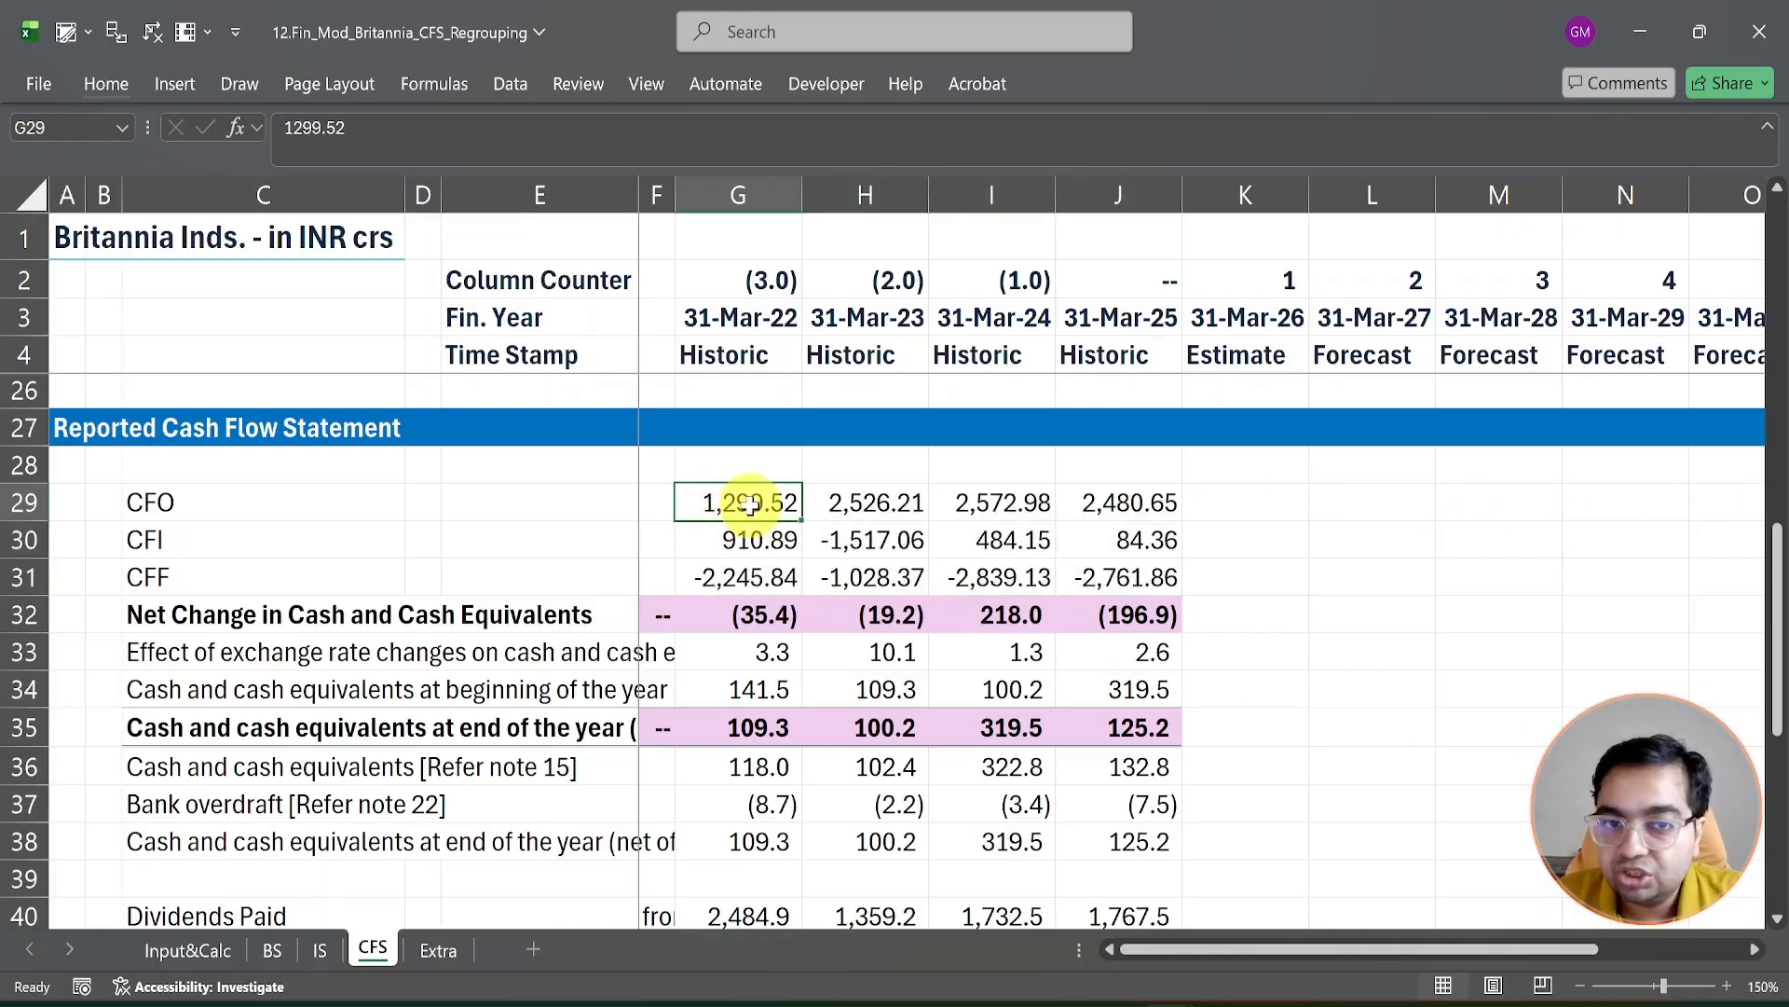
drag(750, 503, 1152, 504)
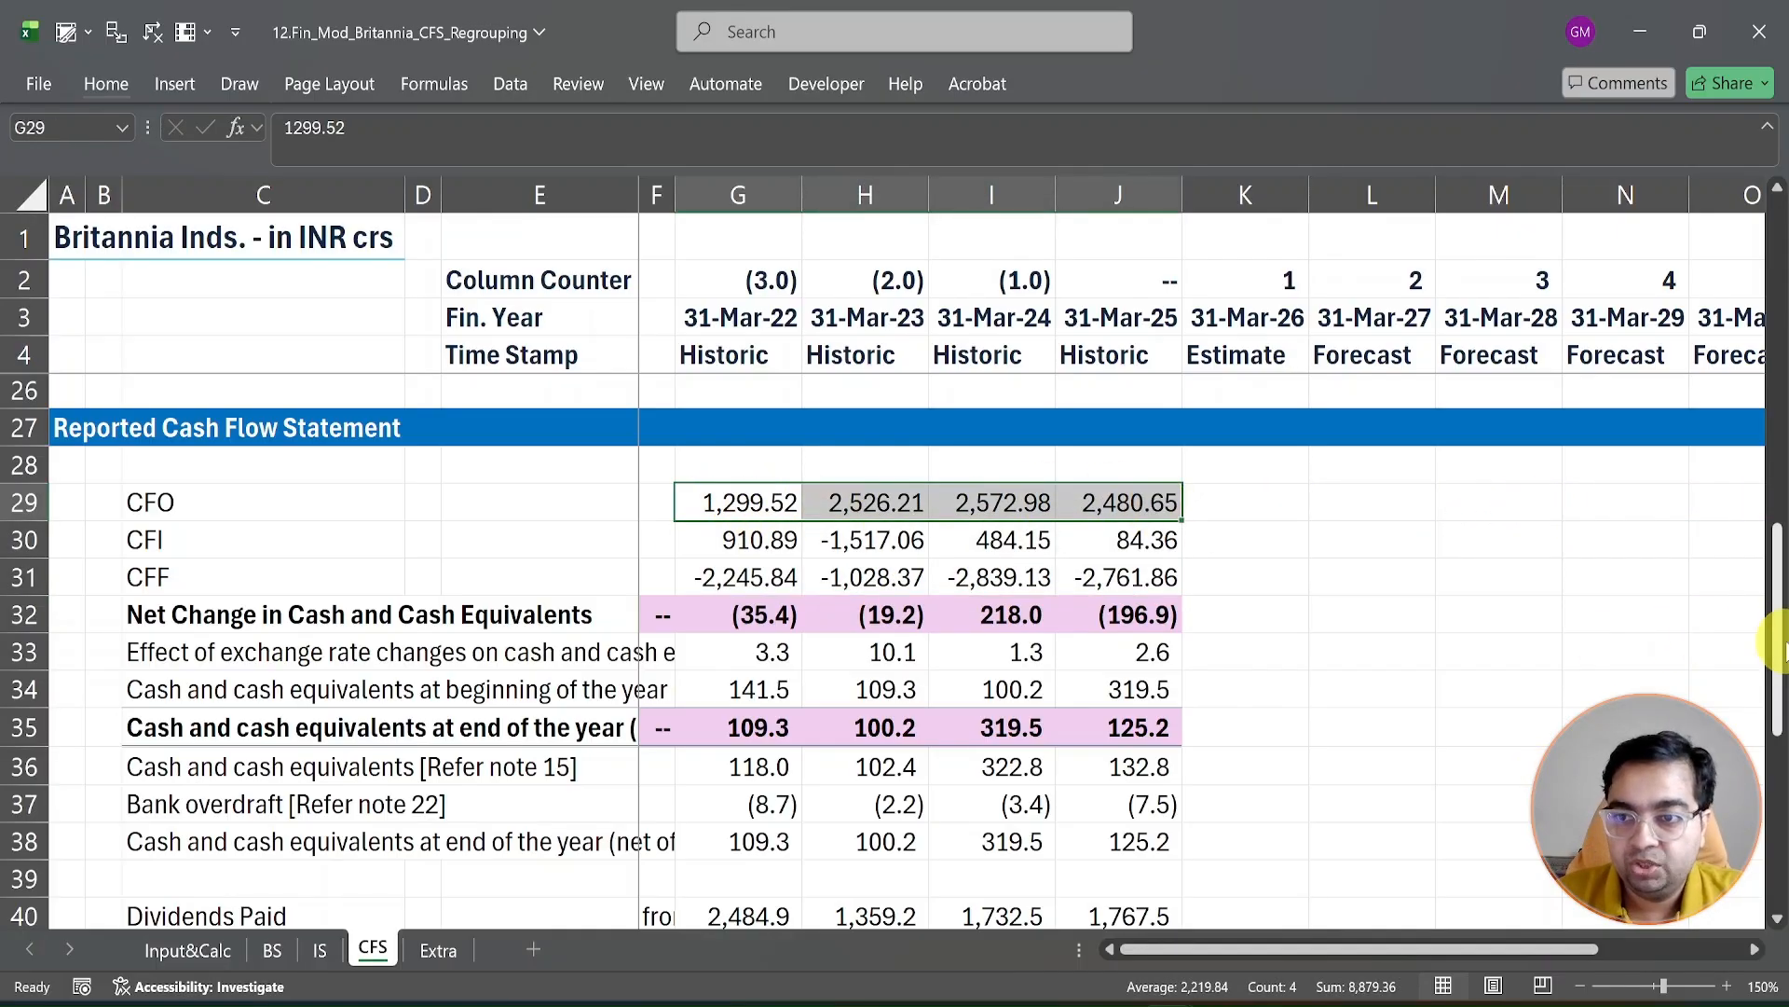
drag(1782, 650, 1780, 310)
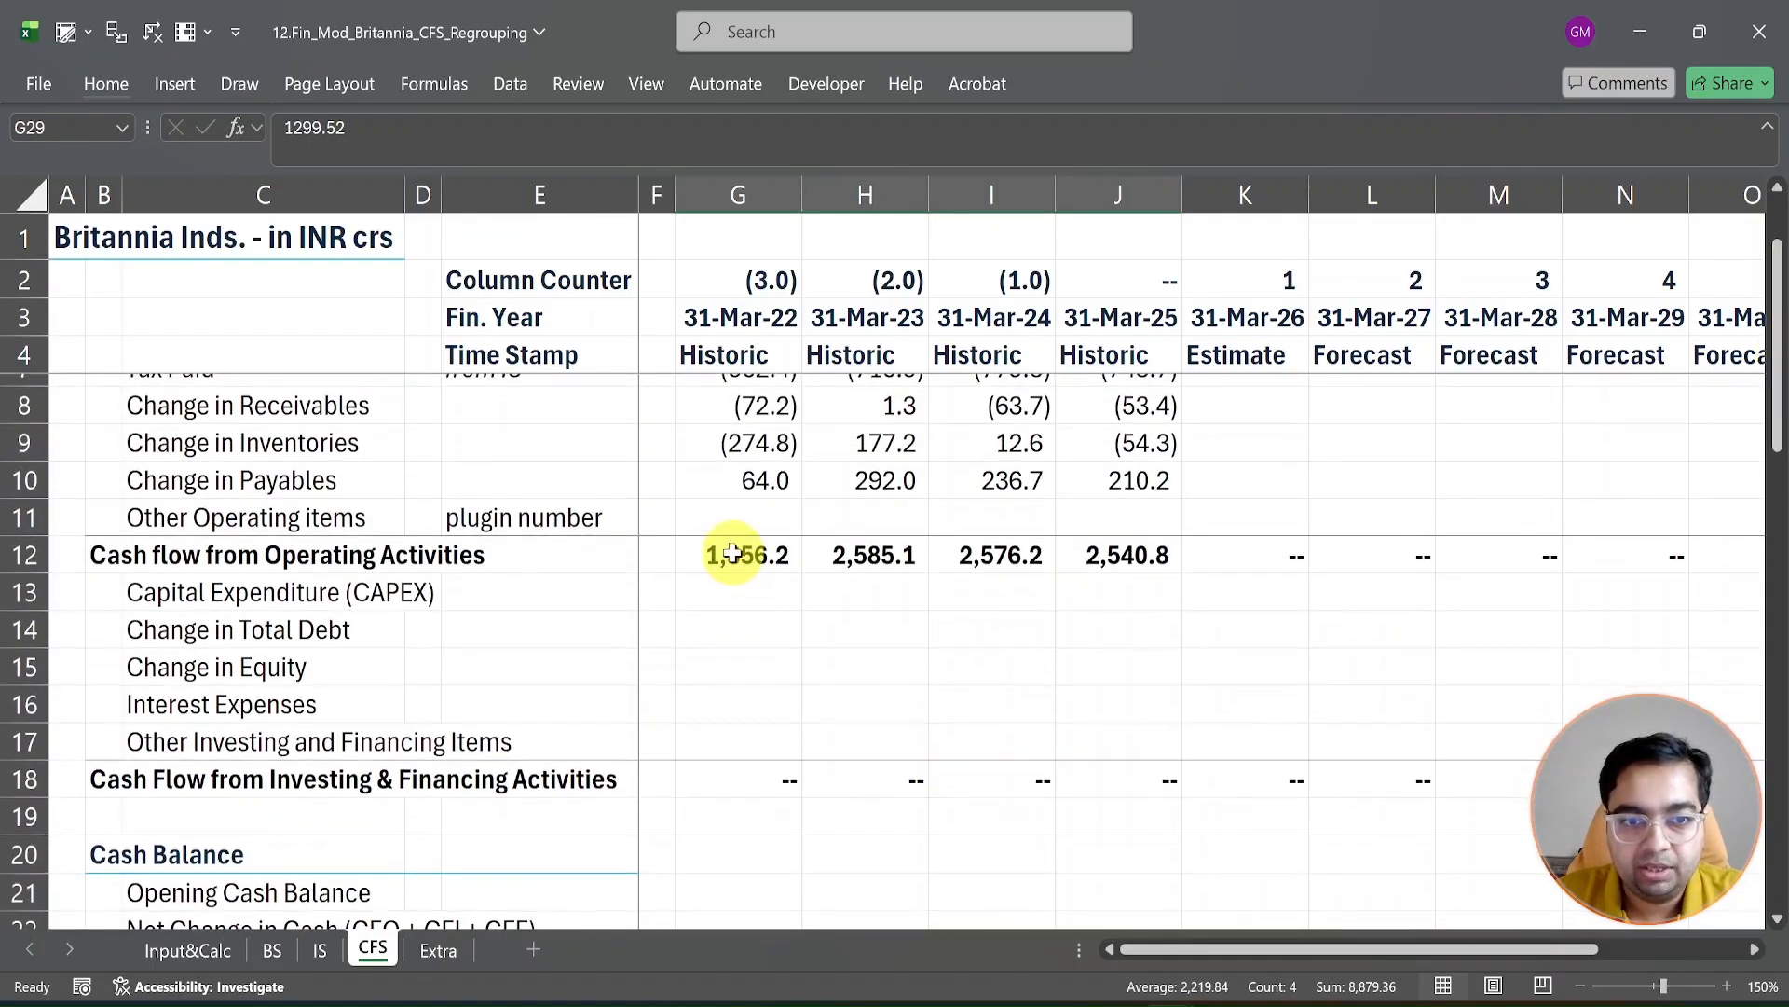
click(734, 553)
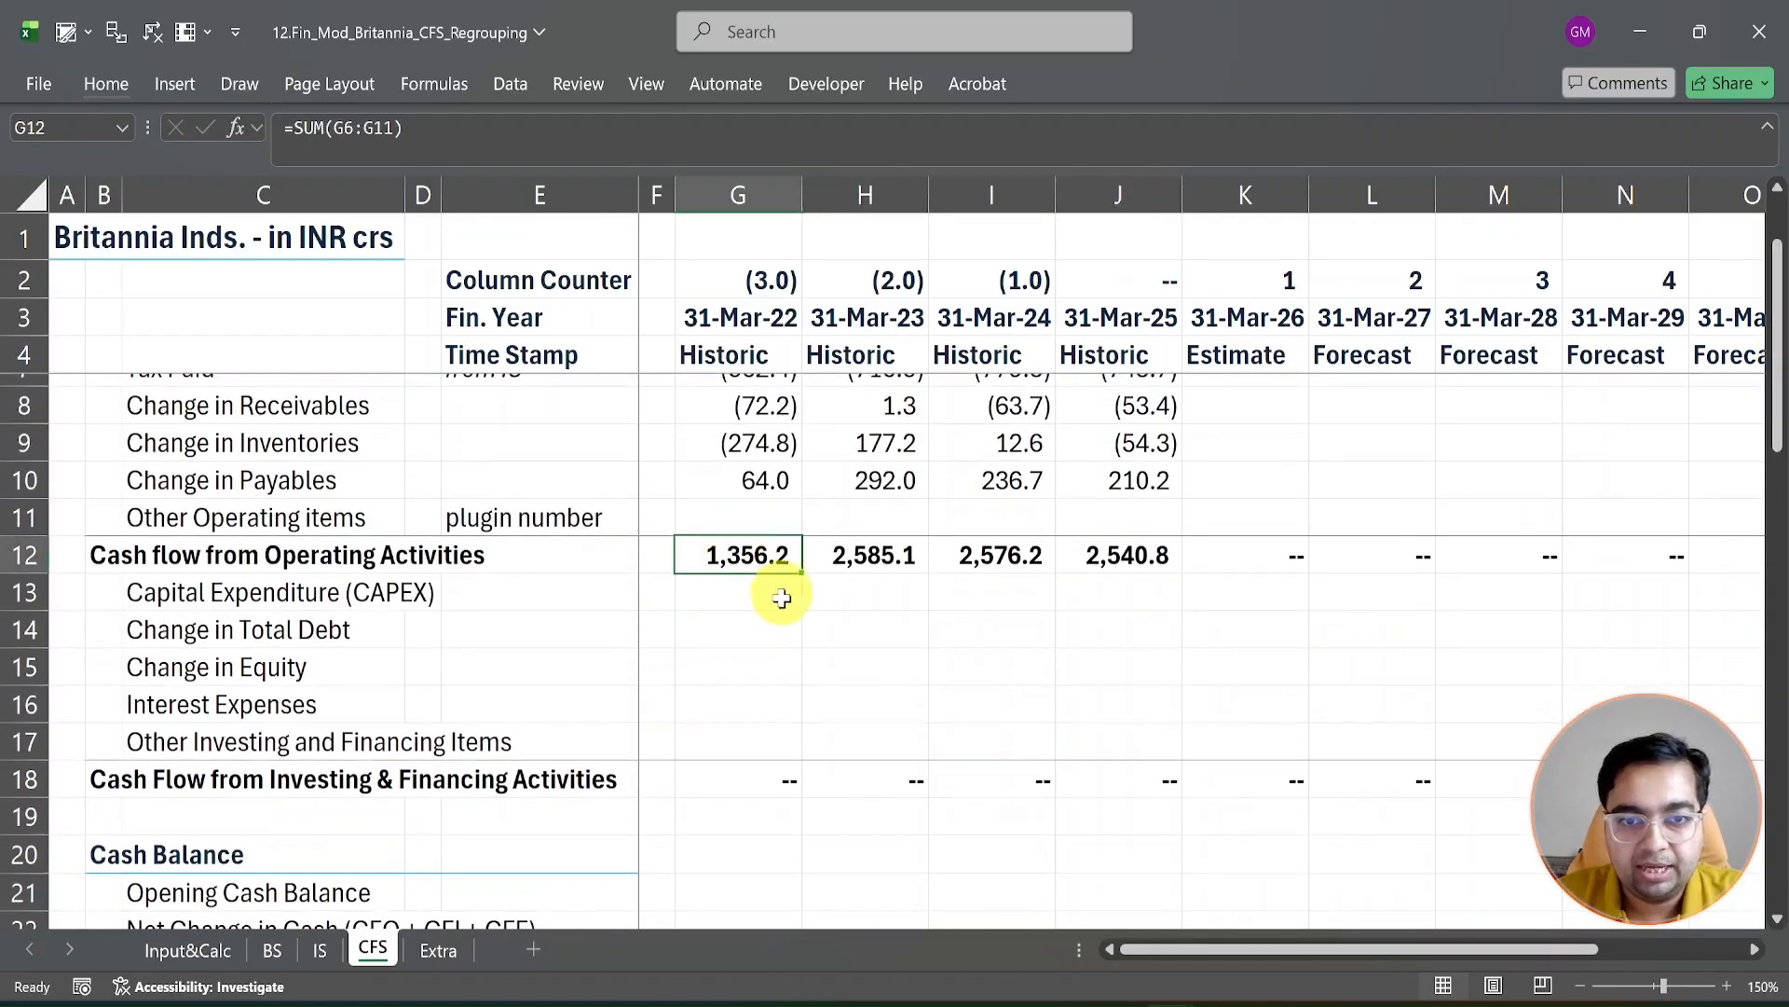
click(1777, 923)
click(1776, 922)
click(1777, 923)
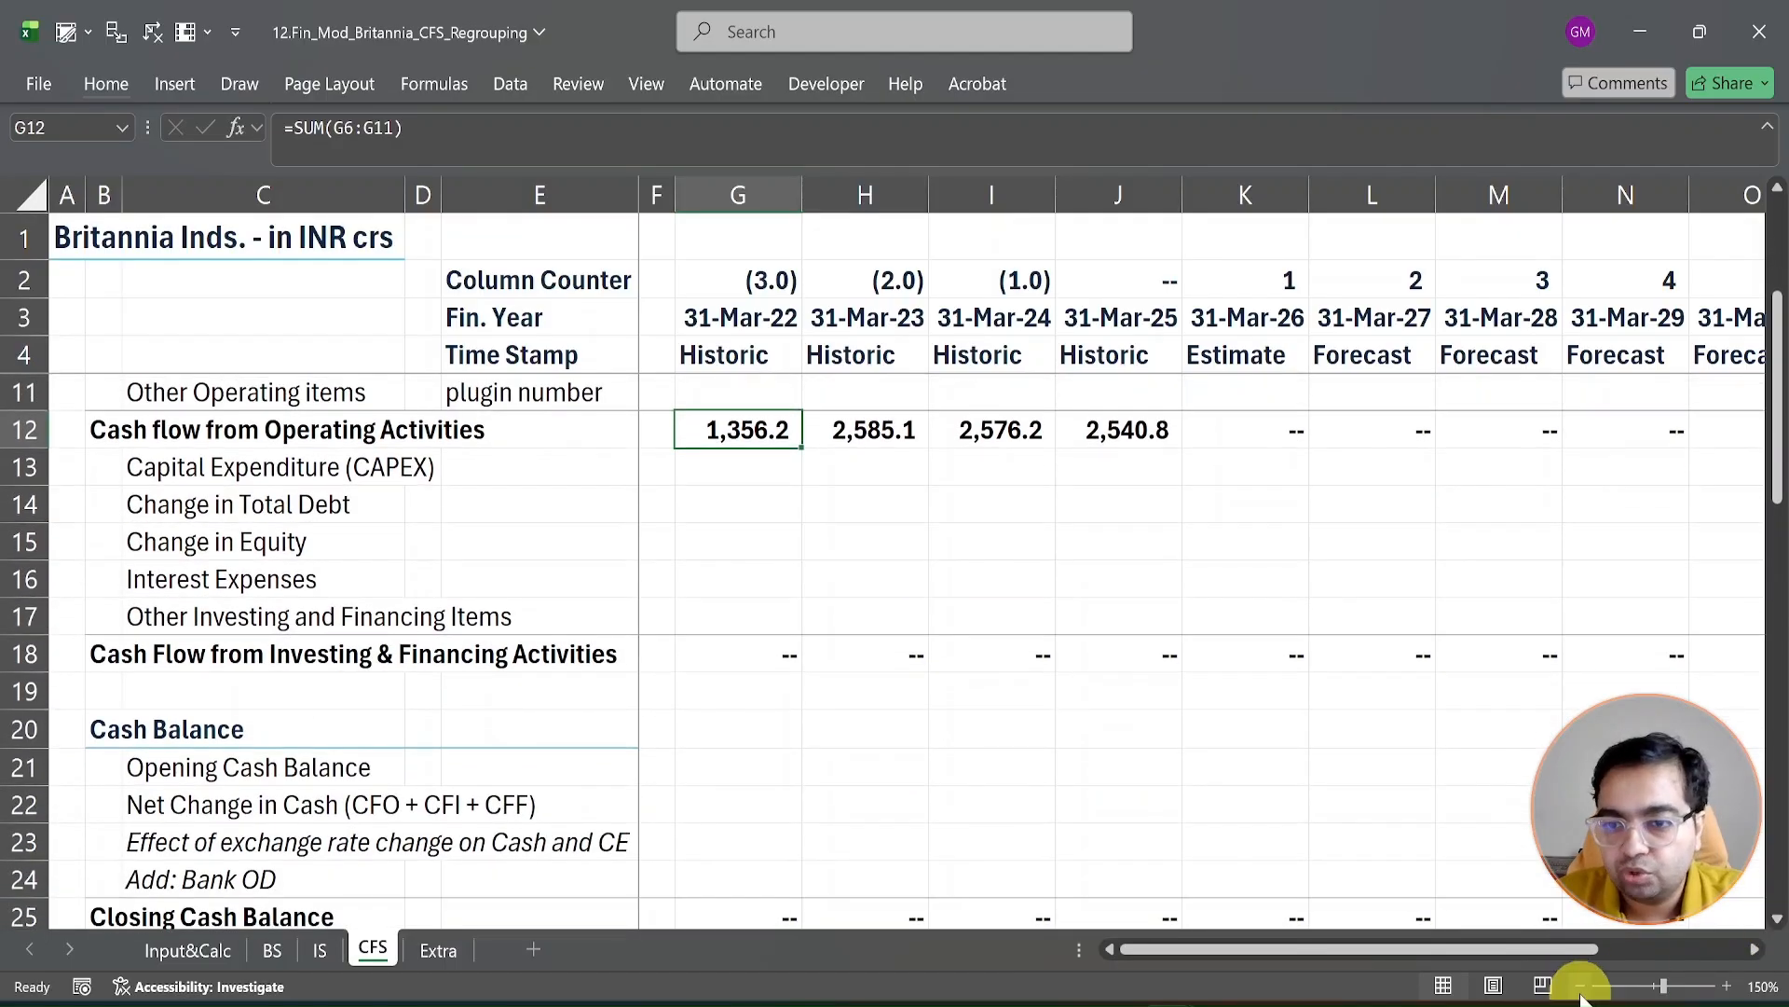
click(1582, 986)
click(1581, 986)
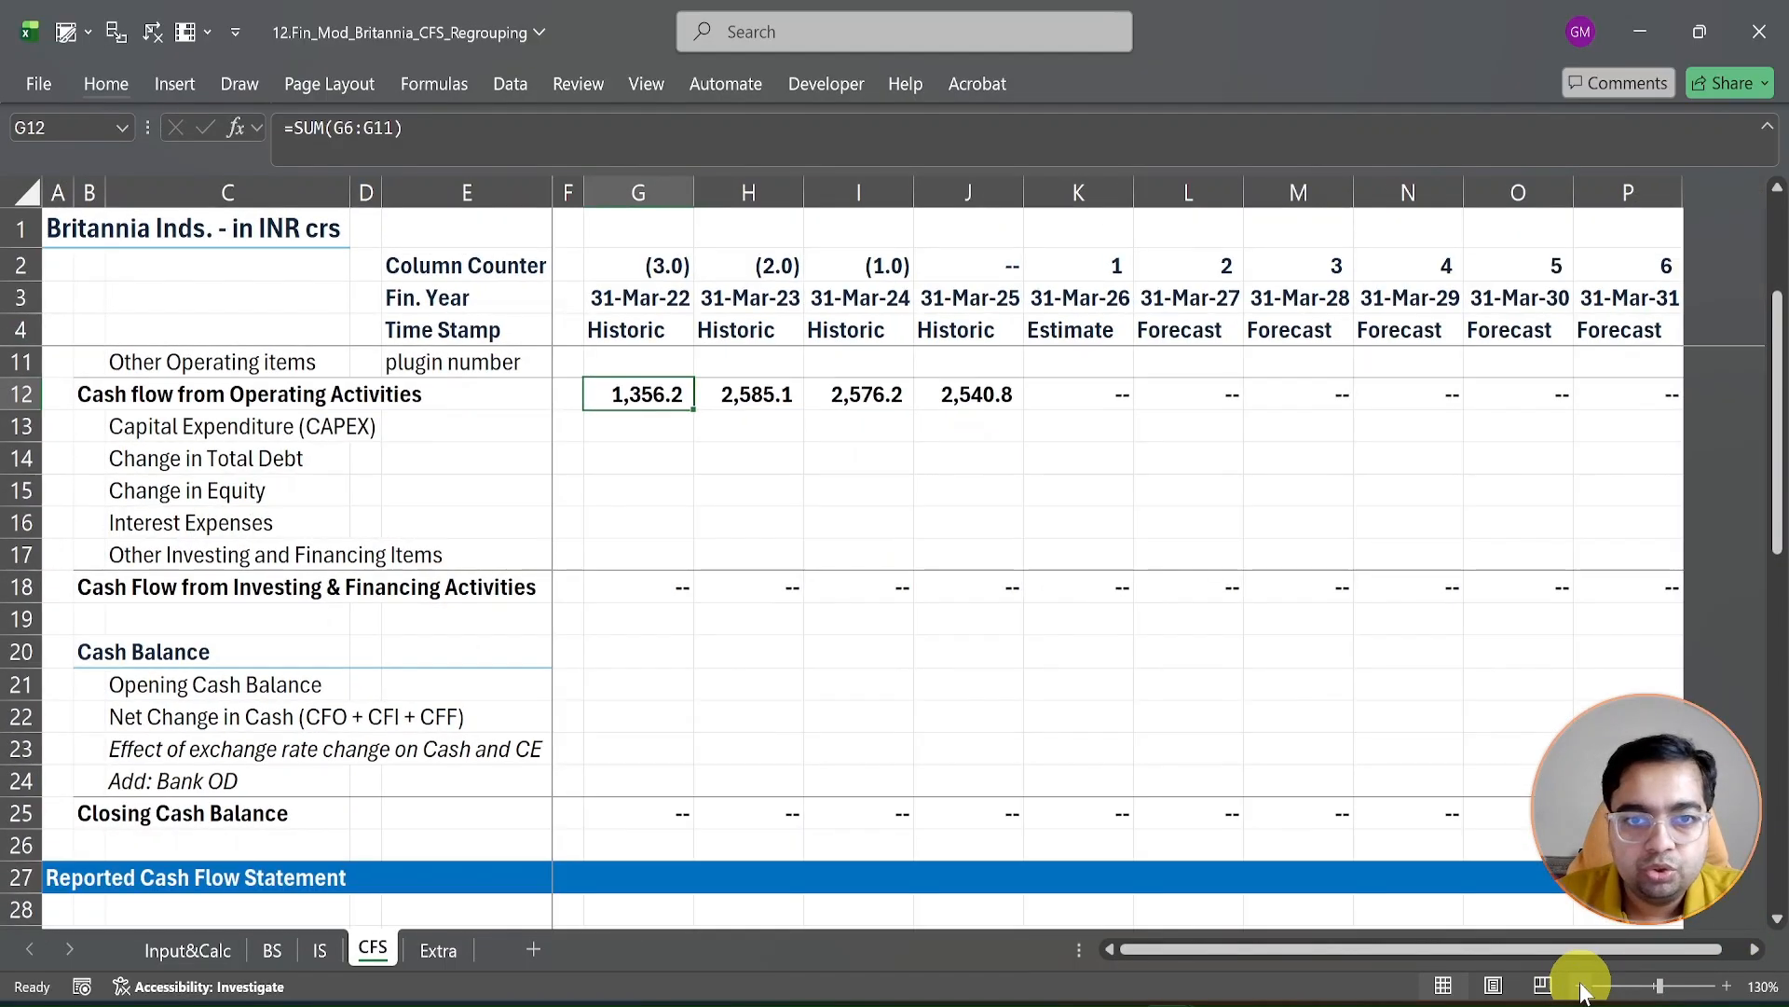
click(1729, 987)
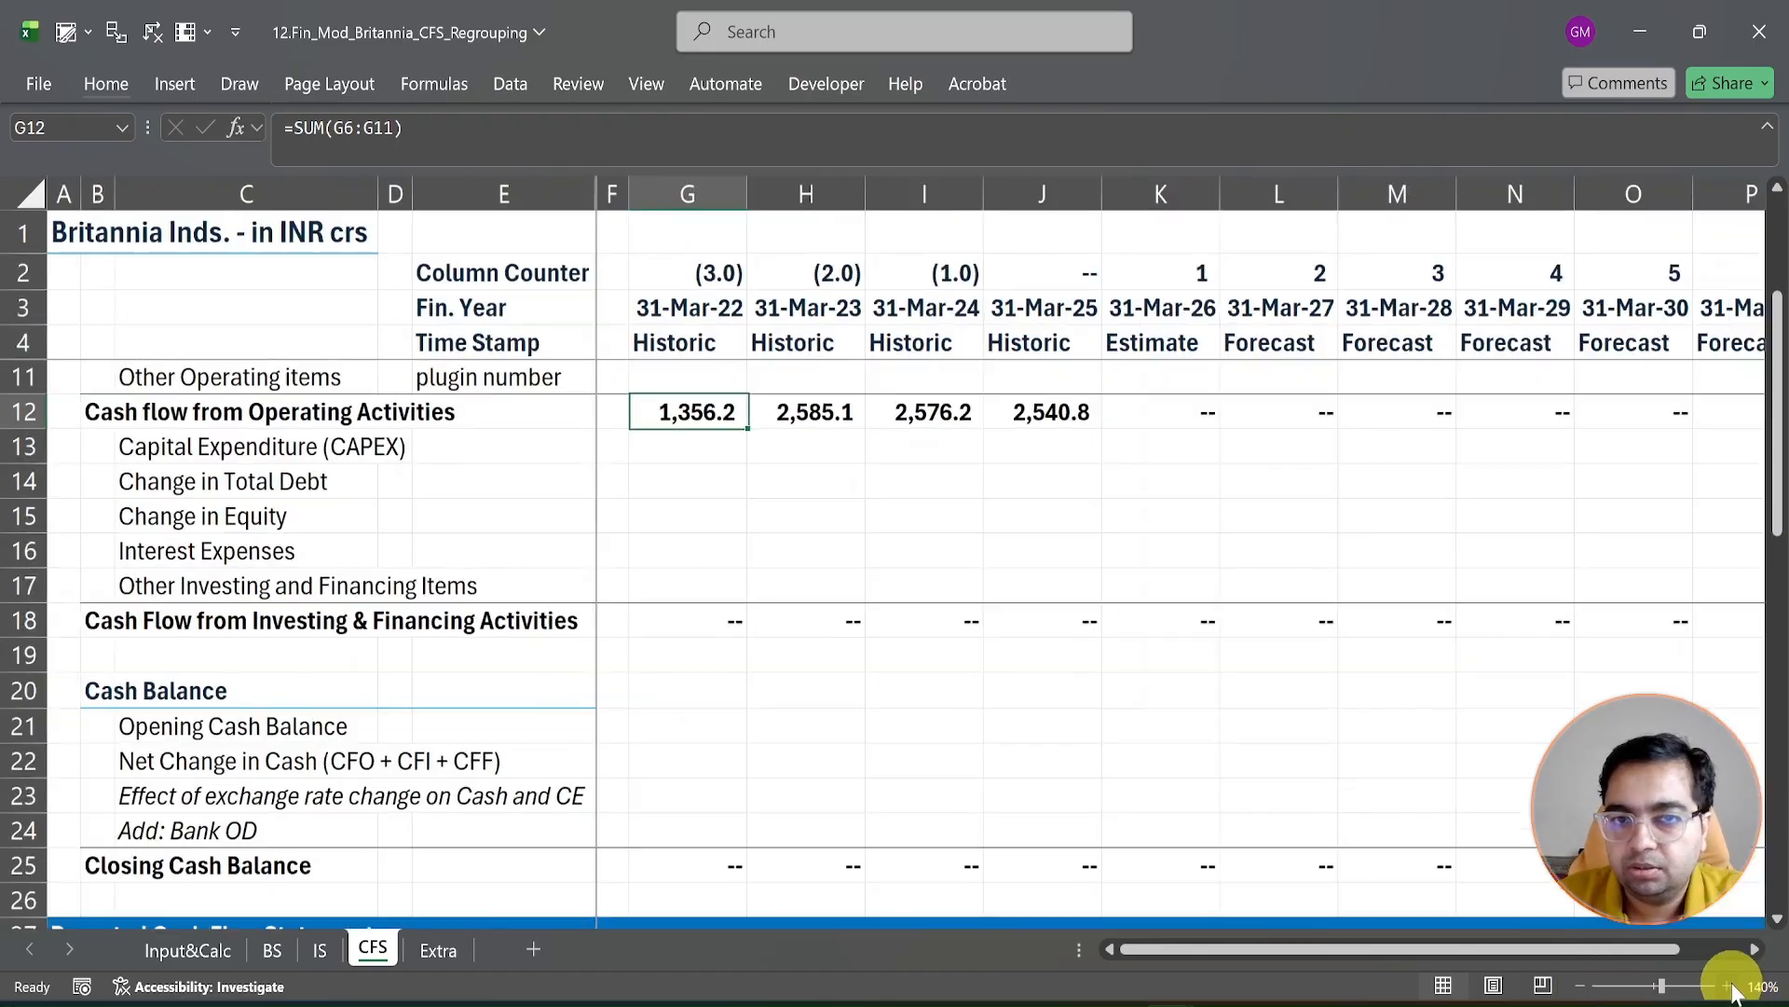
click(1728, 987)
Step: Copy the reported CFO figures from G29:J29 and paste them as values and number formats into G19:J19
drag(1771, 472, 1762, 623)
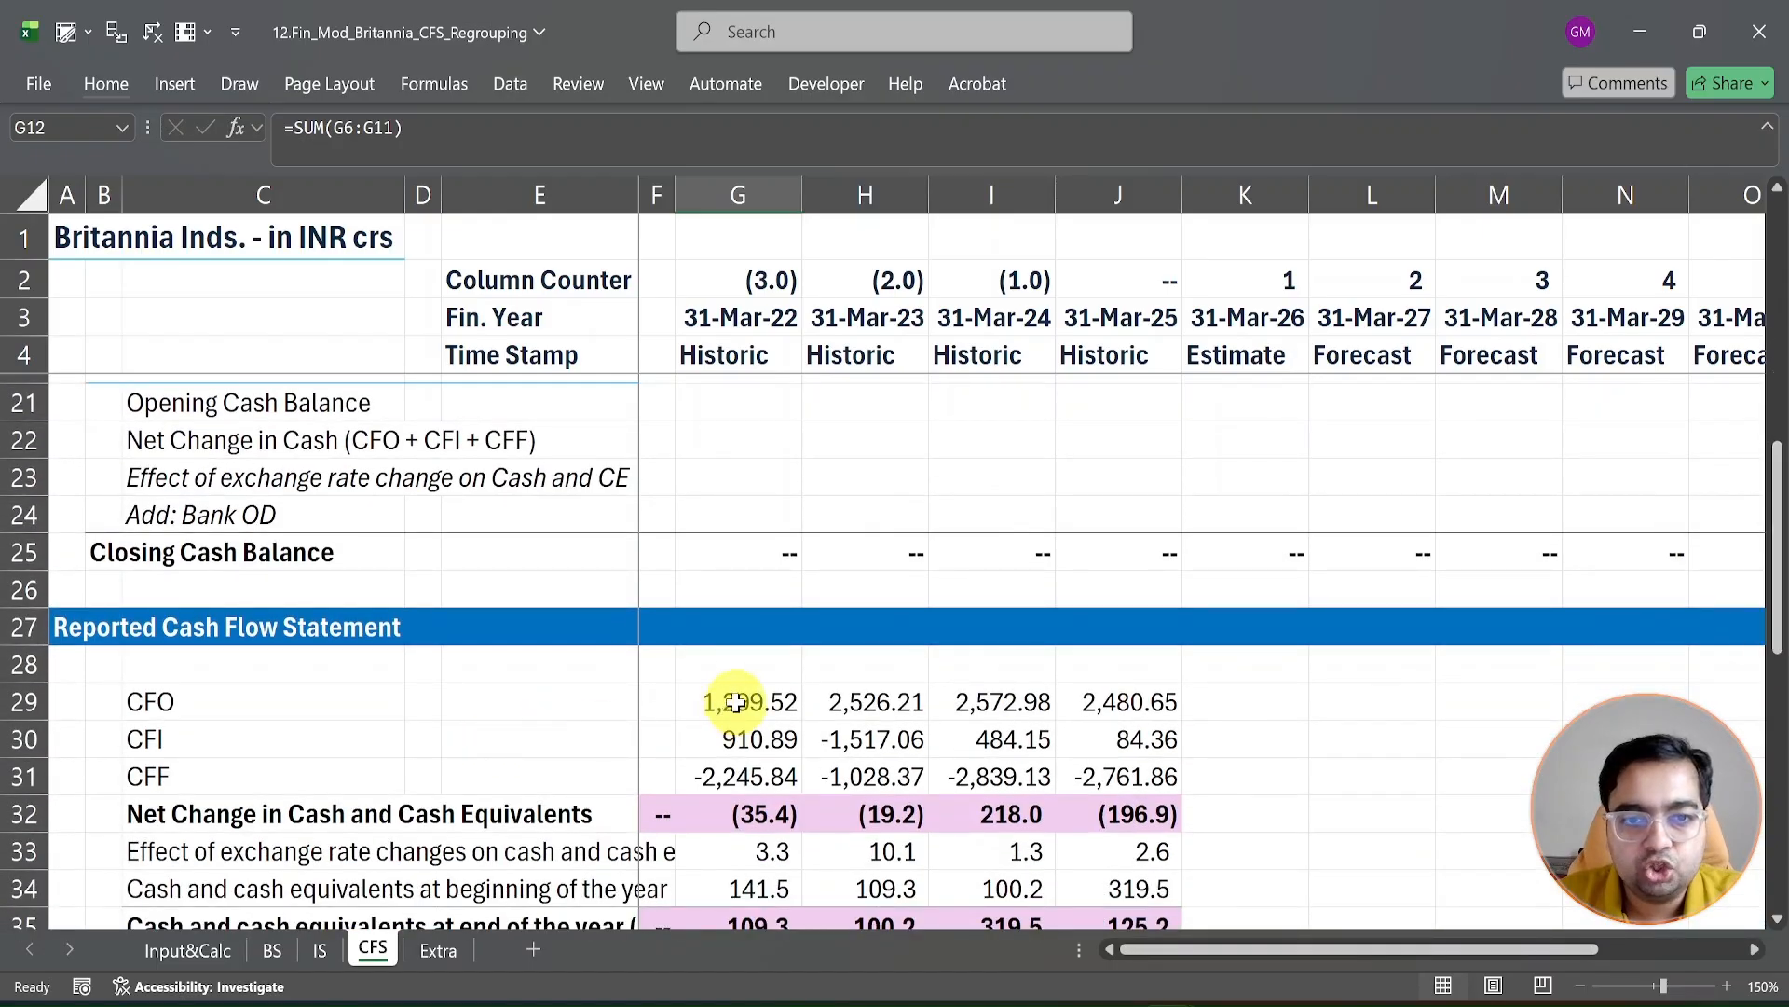
click(741, 701)
key(shift+Right)
key(shift+Right)
key(shift+Right)
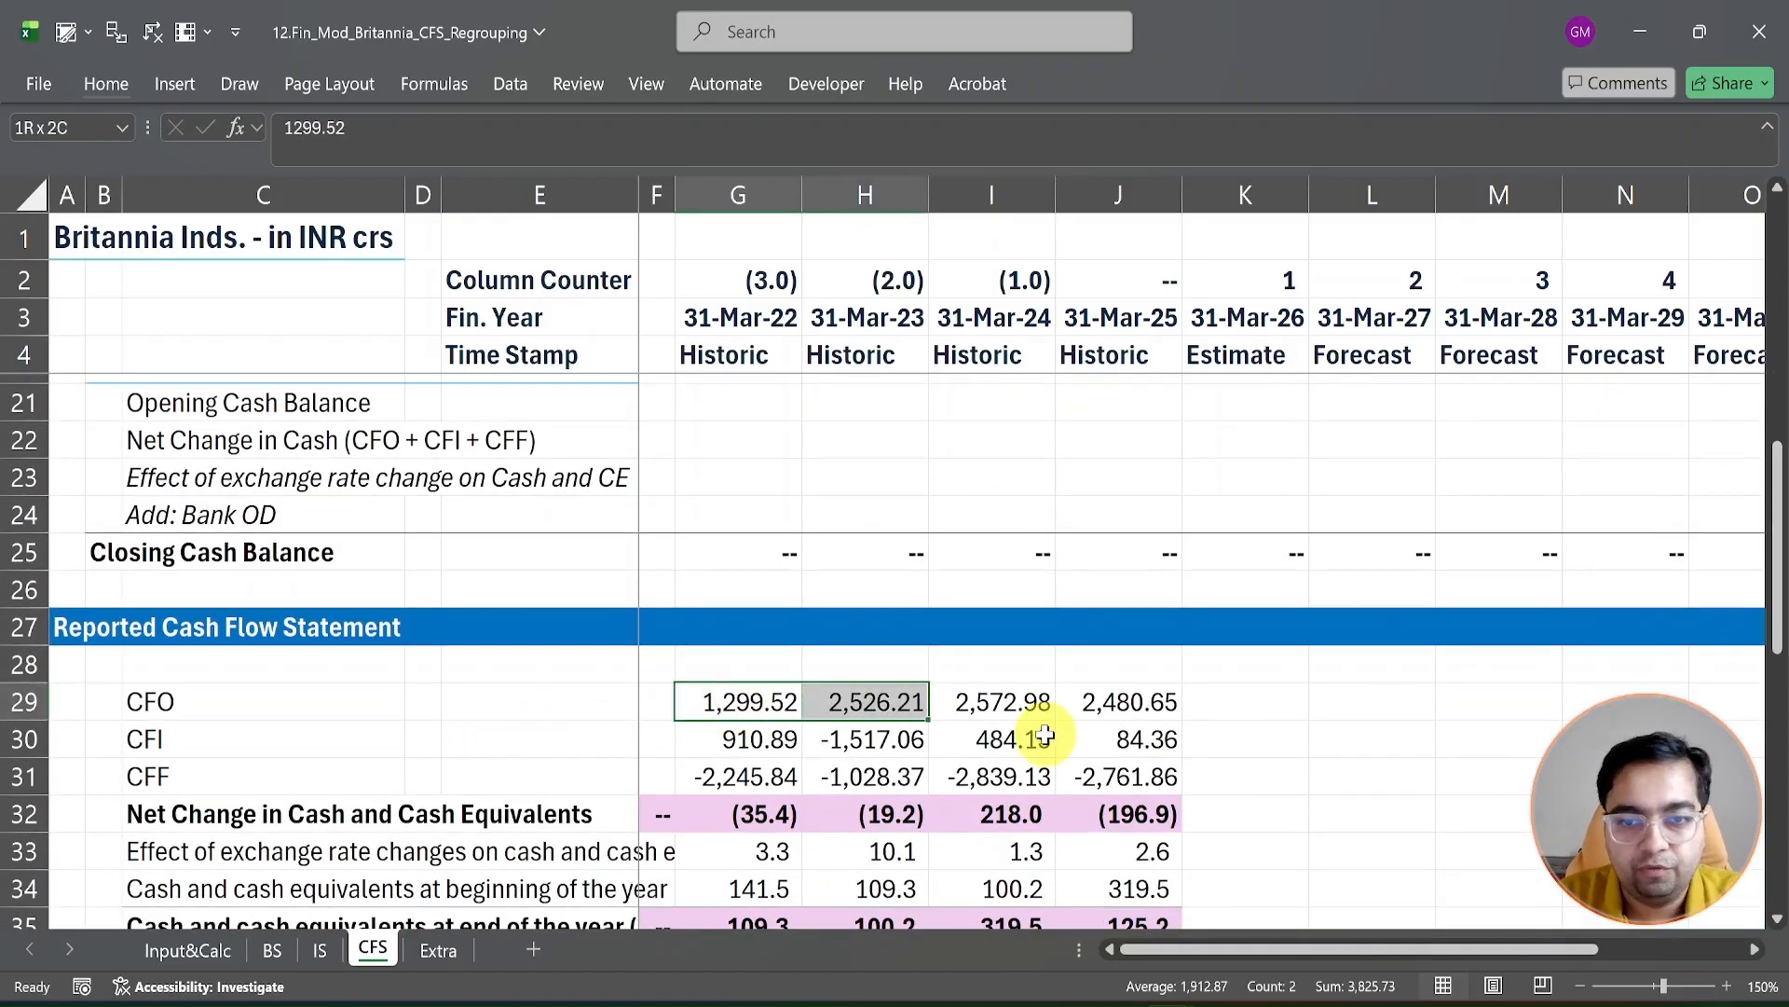
key(ctrl+c)
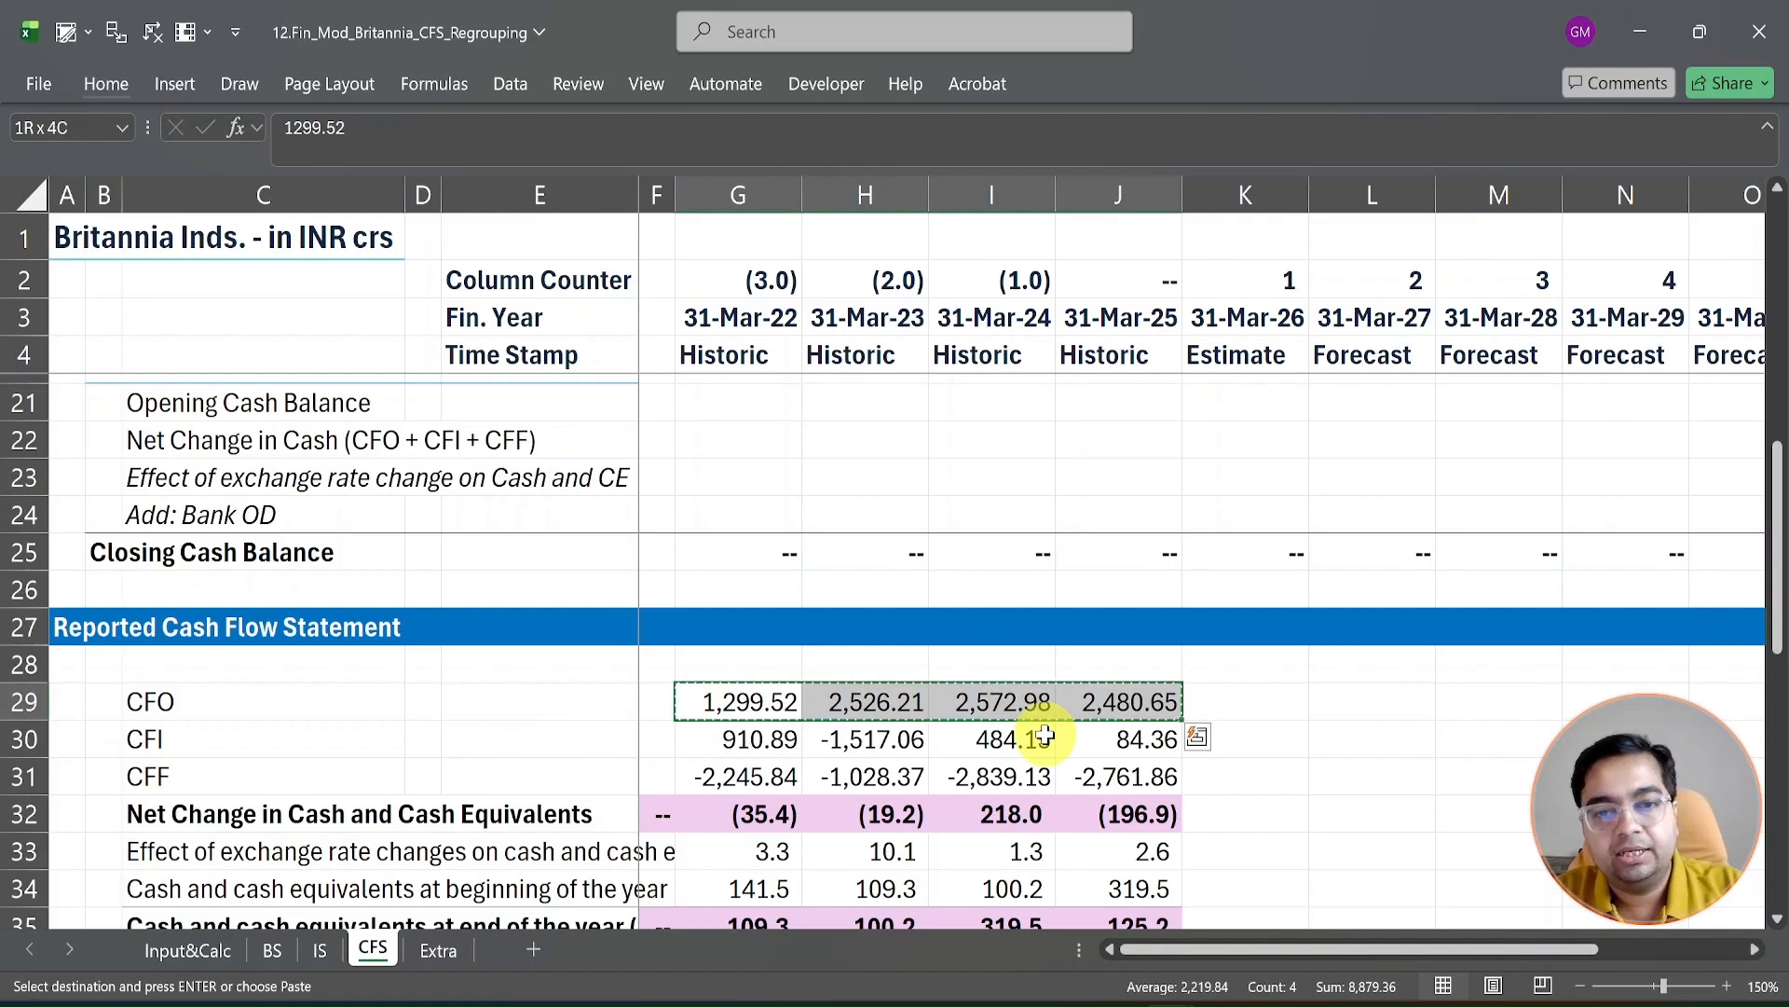
key(Up)
key(Up)
key(Up)
key(Up)
key(Up)
key(Up)
key(Up)
key(Up)
key(Up)
key(Up)
key(Up)
key(Up)
key(Up)
key(Up)
key(Up)
key(Up)
key(Up)
key(Up)
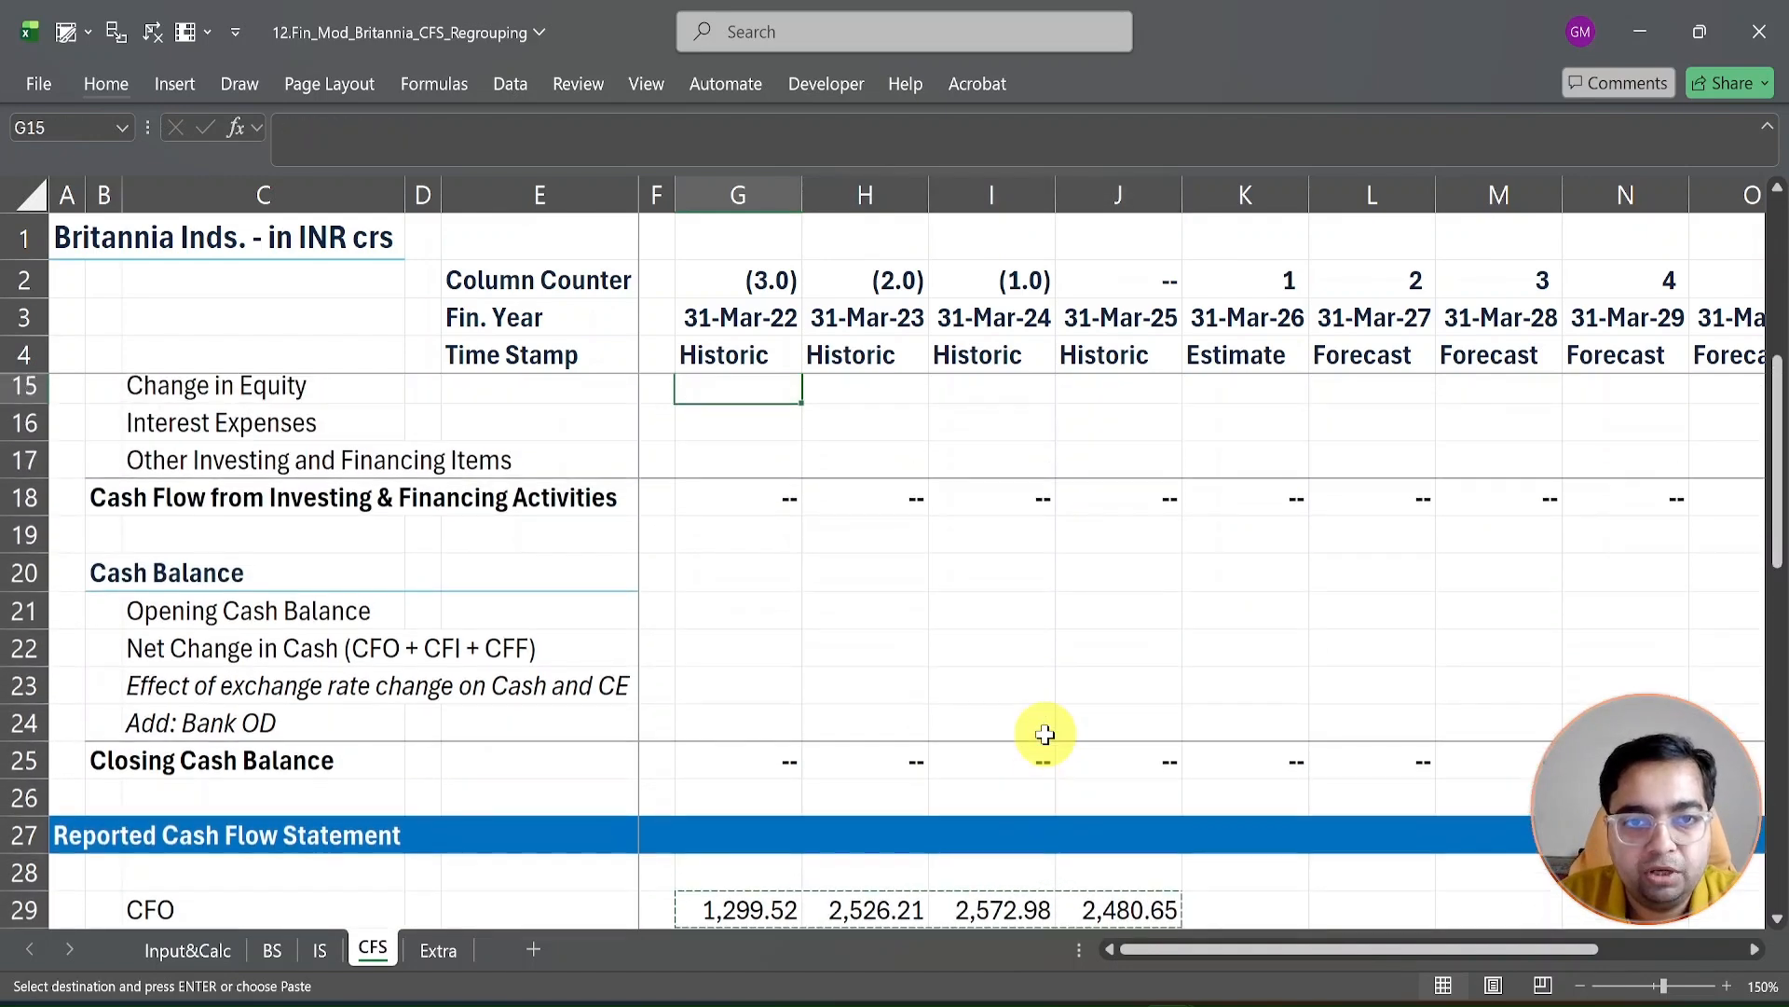
key(Down)
key(Down)
key(Down)
key(Down)
key(Down)
key(Down)
key(Down)
key(Down)
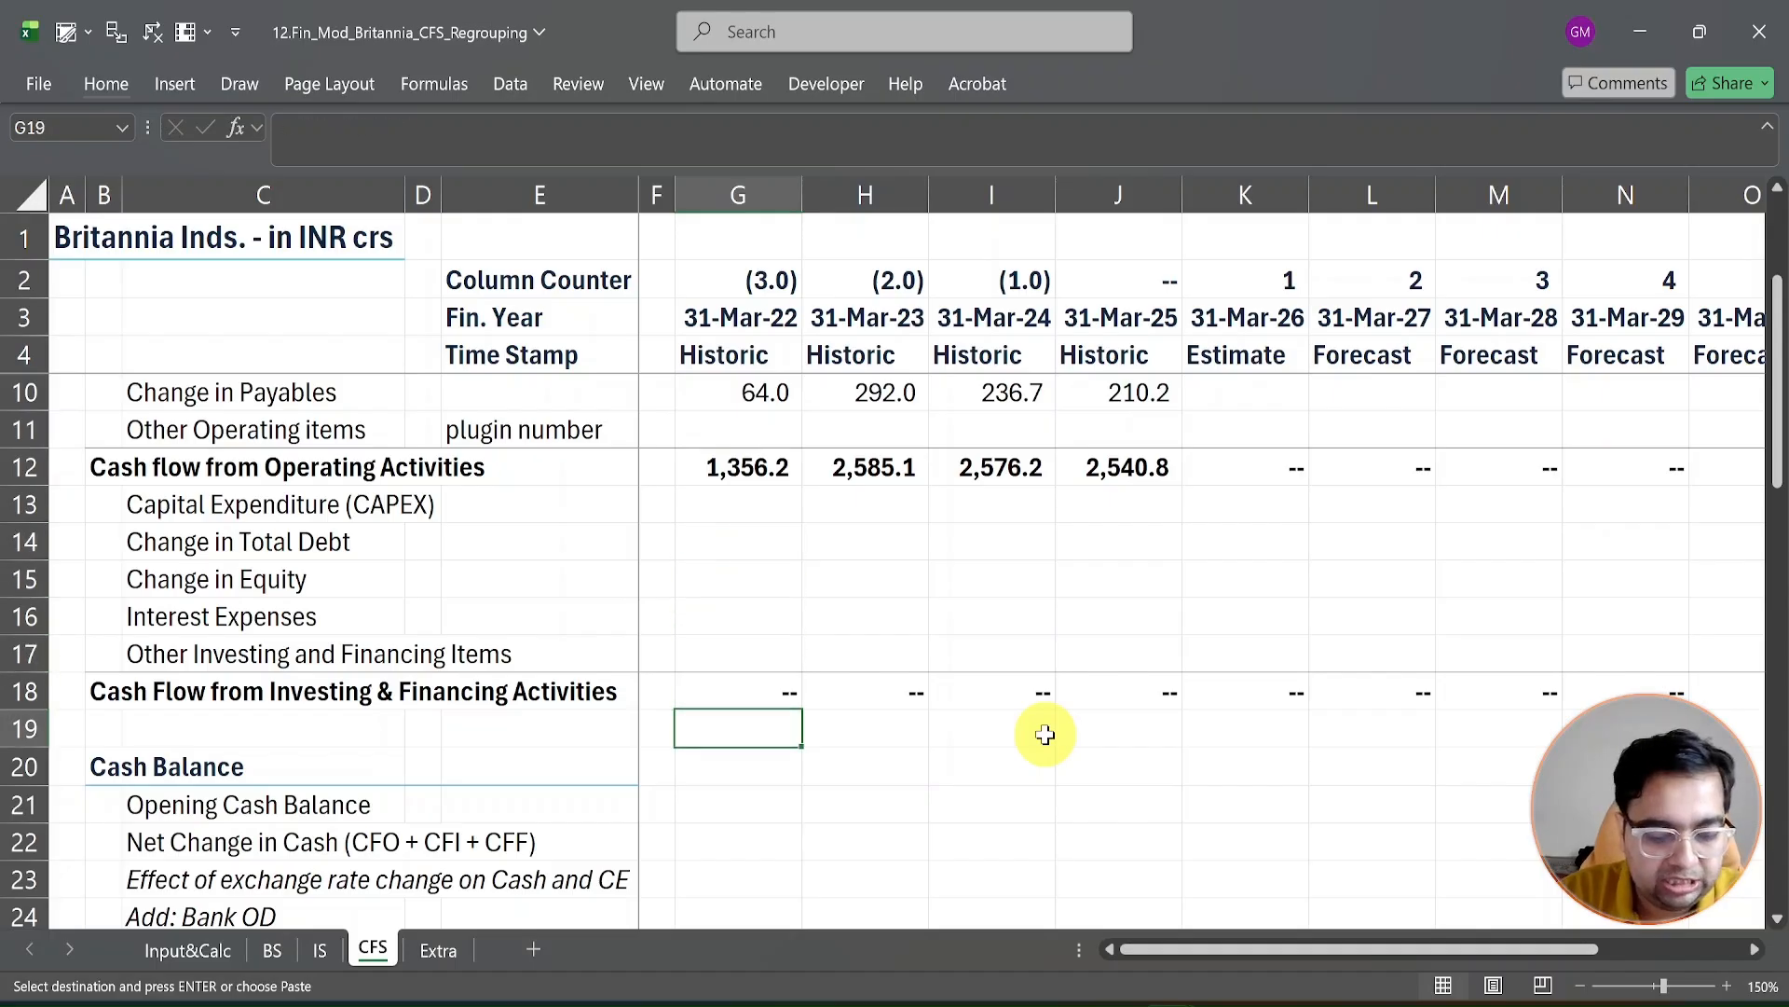
key(ctrl+alt+v)
key(u)
key(Return)
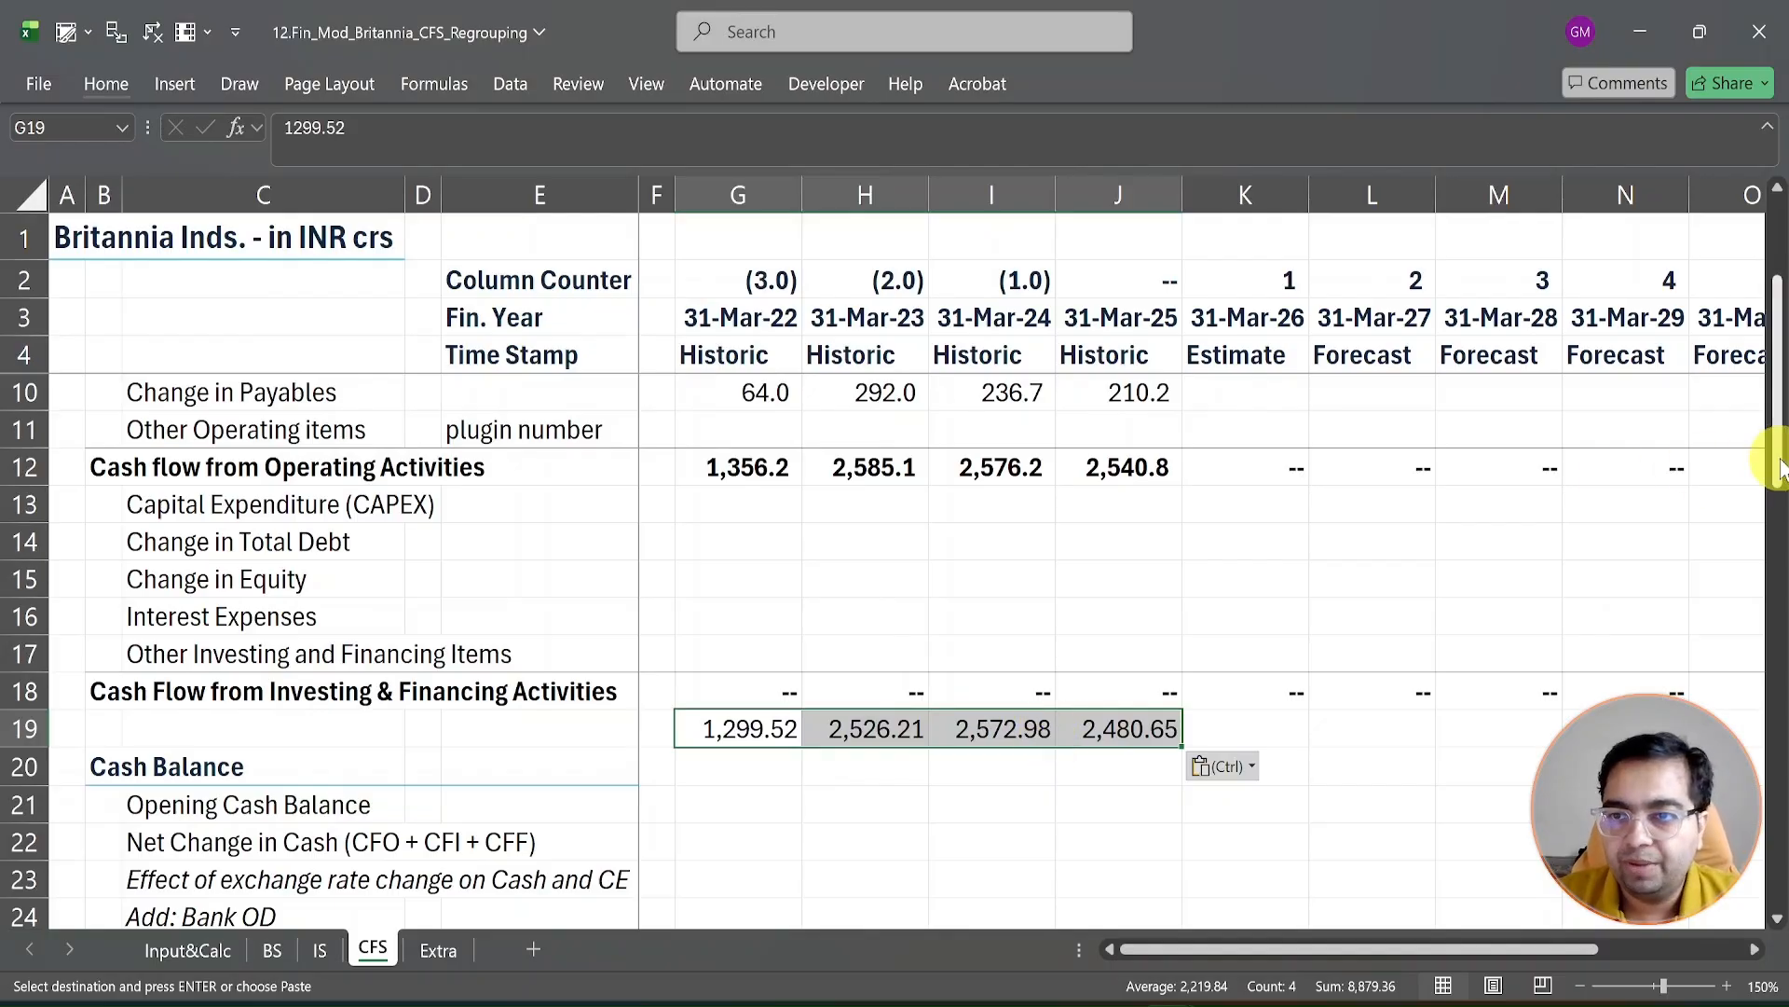
Step: Use Goal Seek to set the 31-Mar-22 operating cash flow in G12 to 1299.52 by changing Other Operating items in G11
drag(1780, 466, 1781, 439)
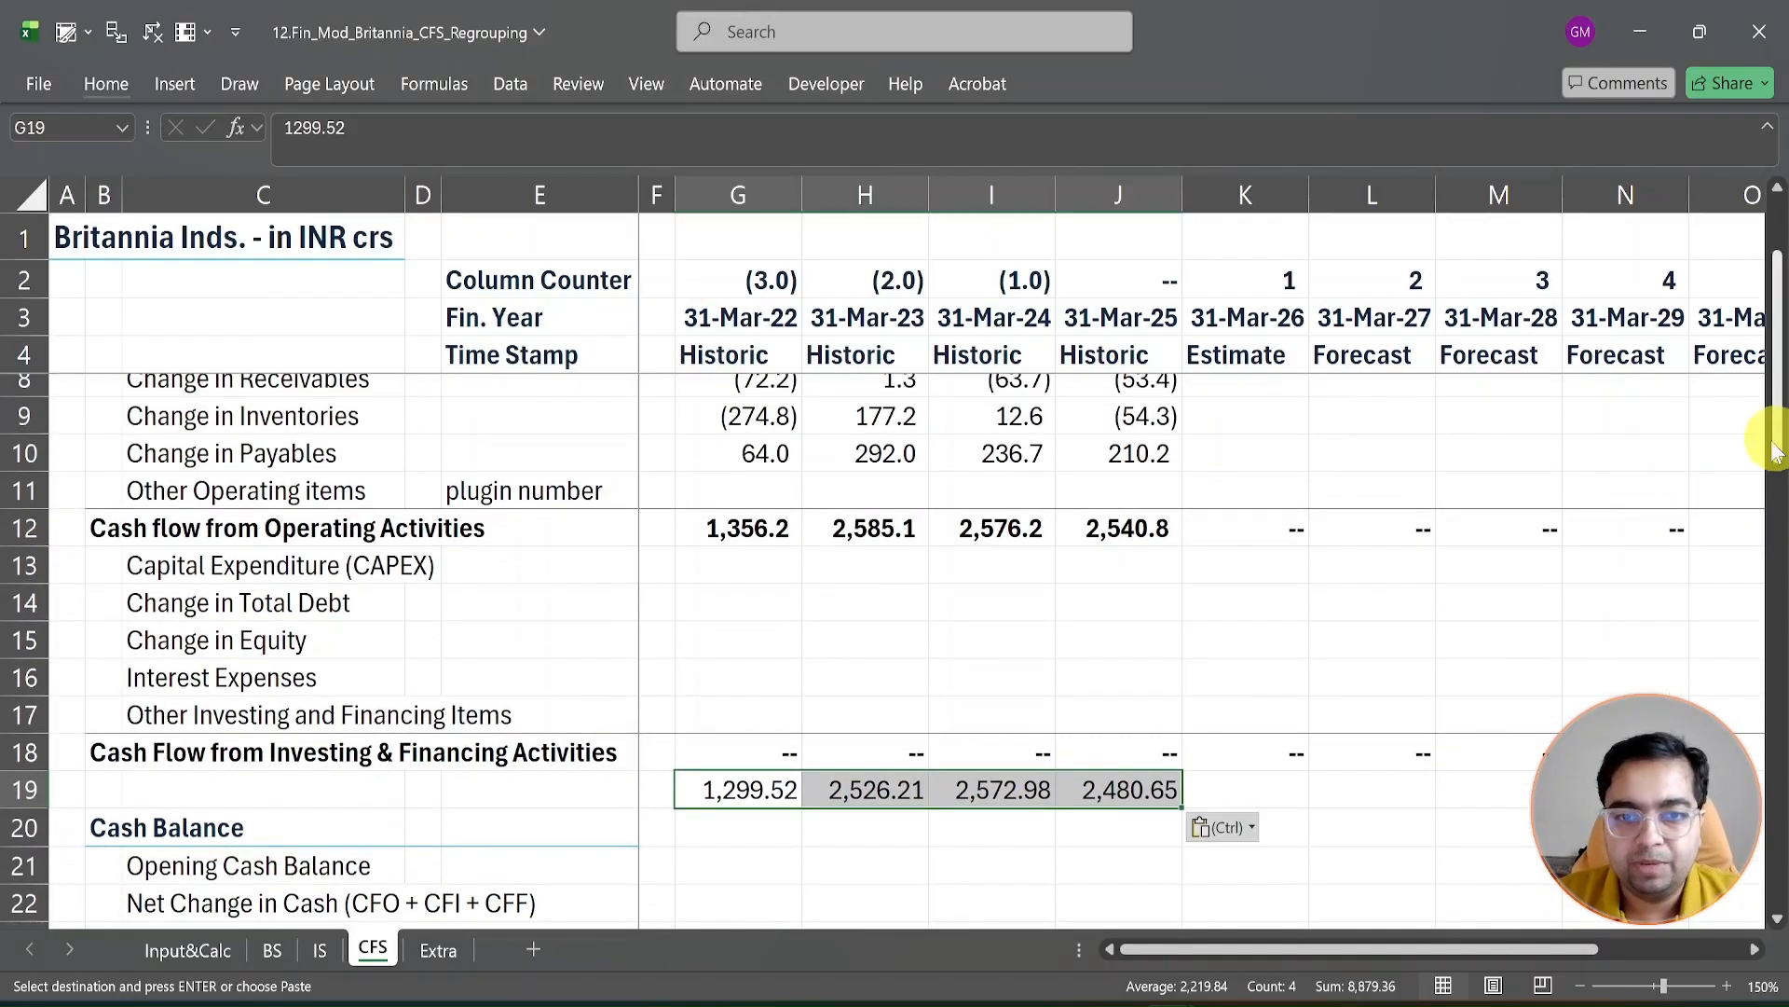
click(739, 792)
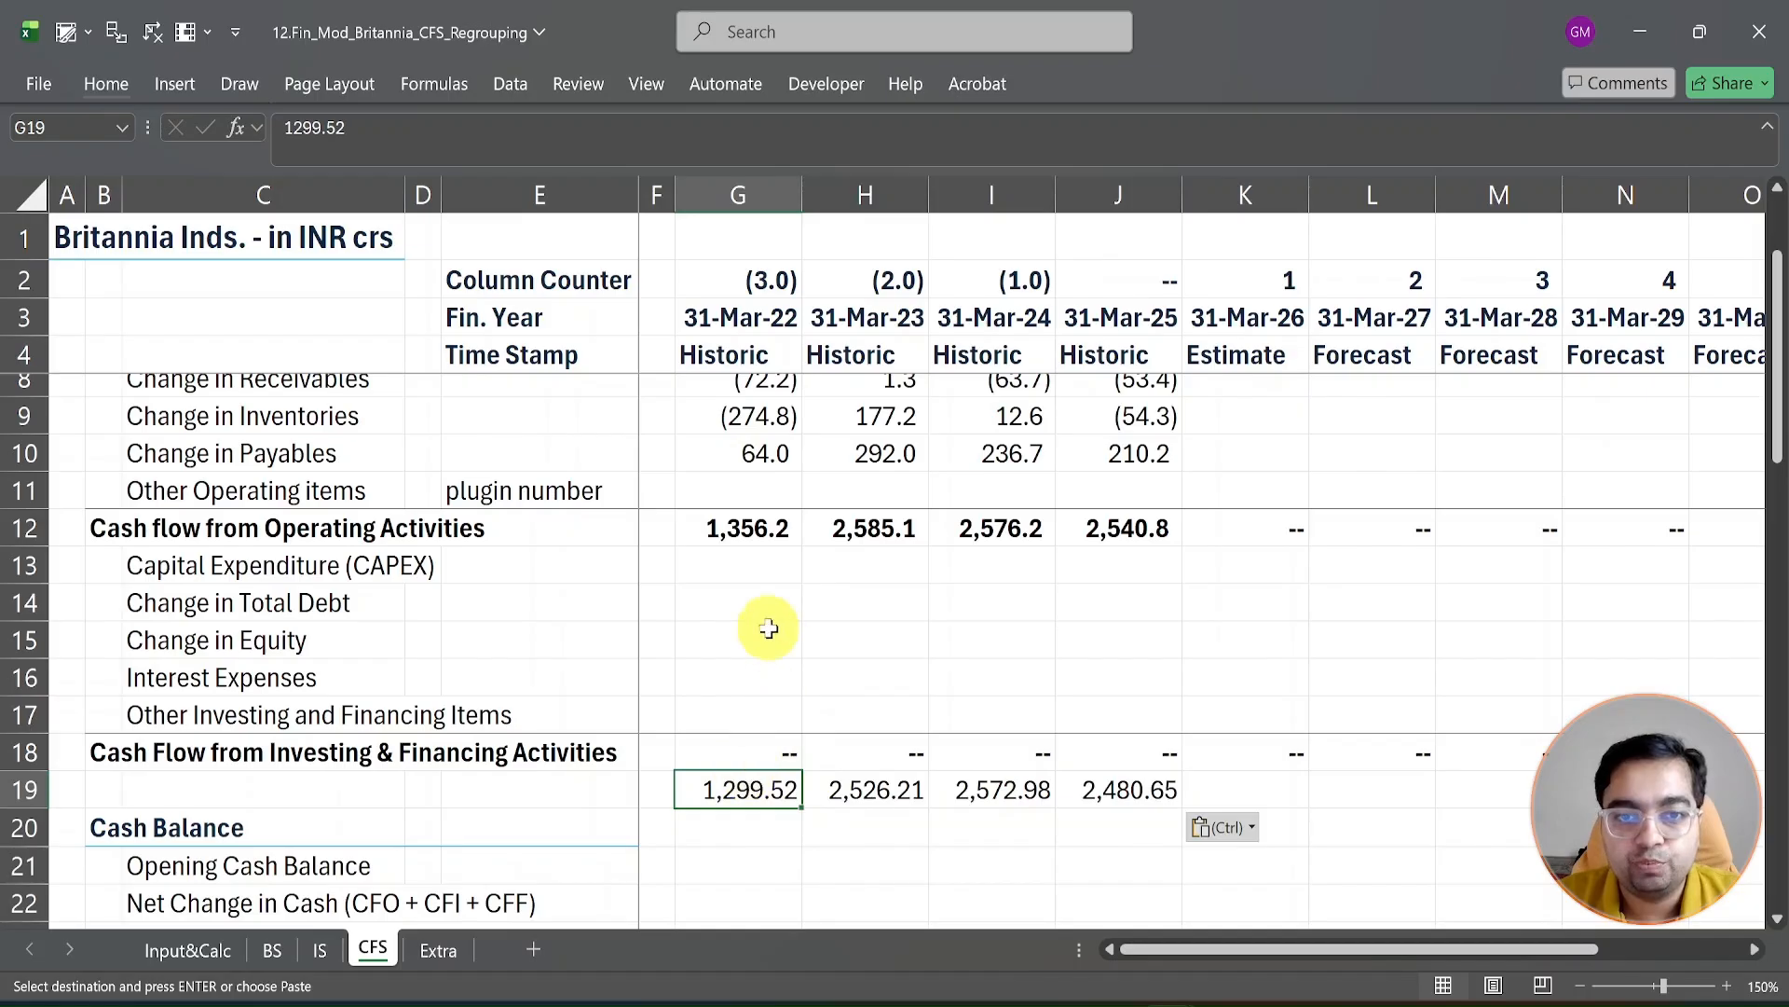
click(752, 529)
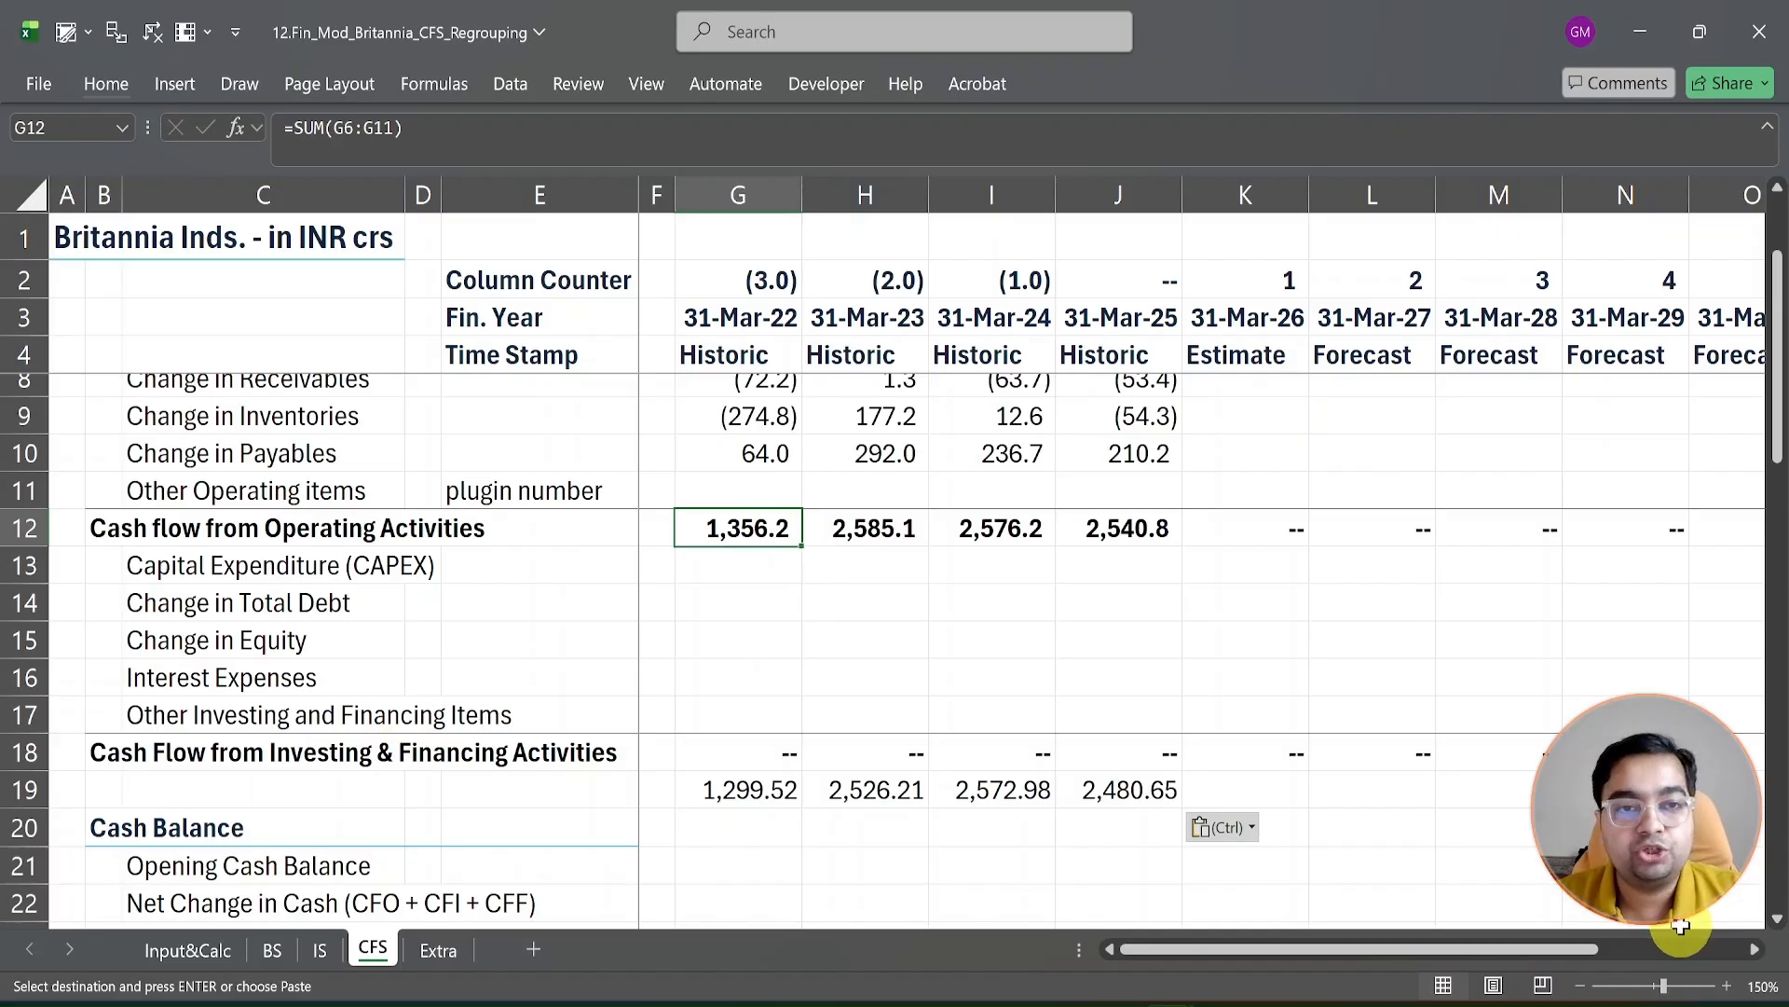
key(alt)
key(a)
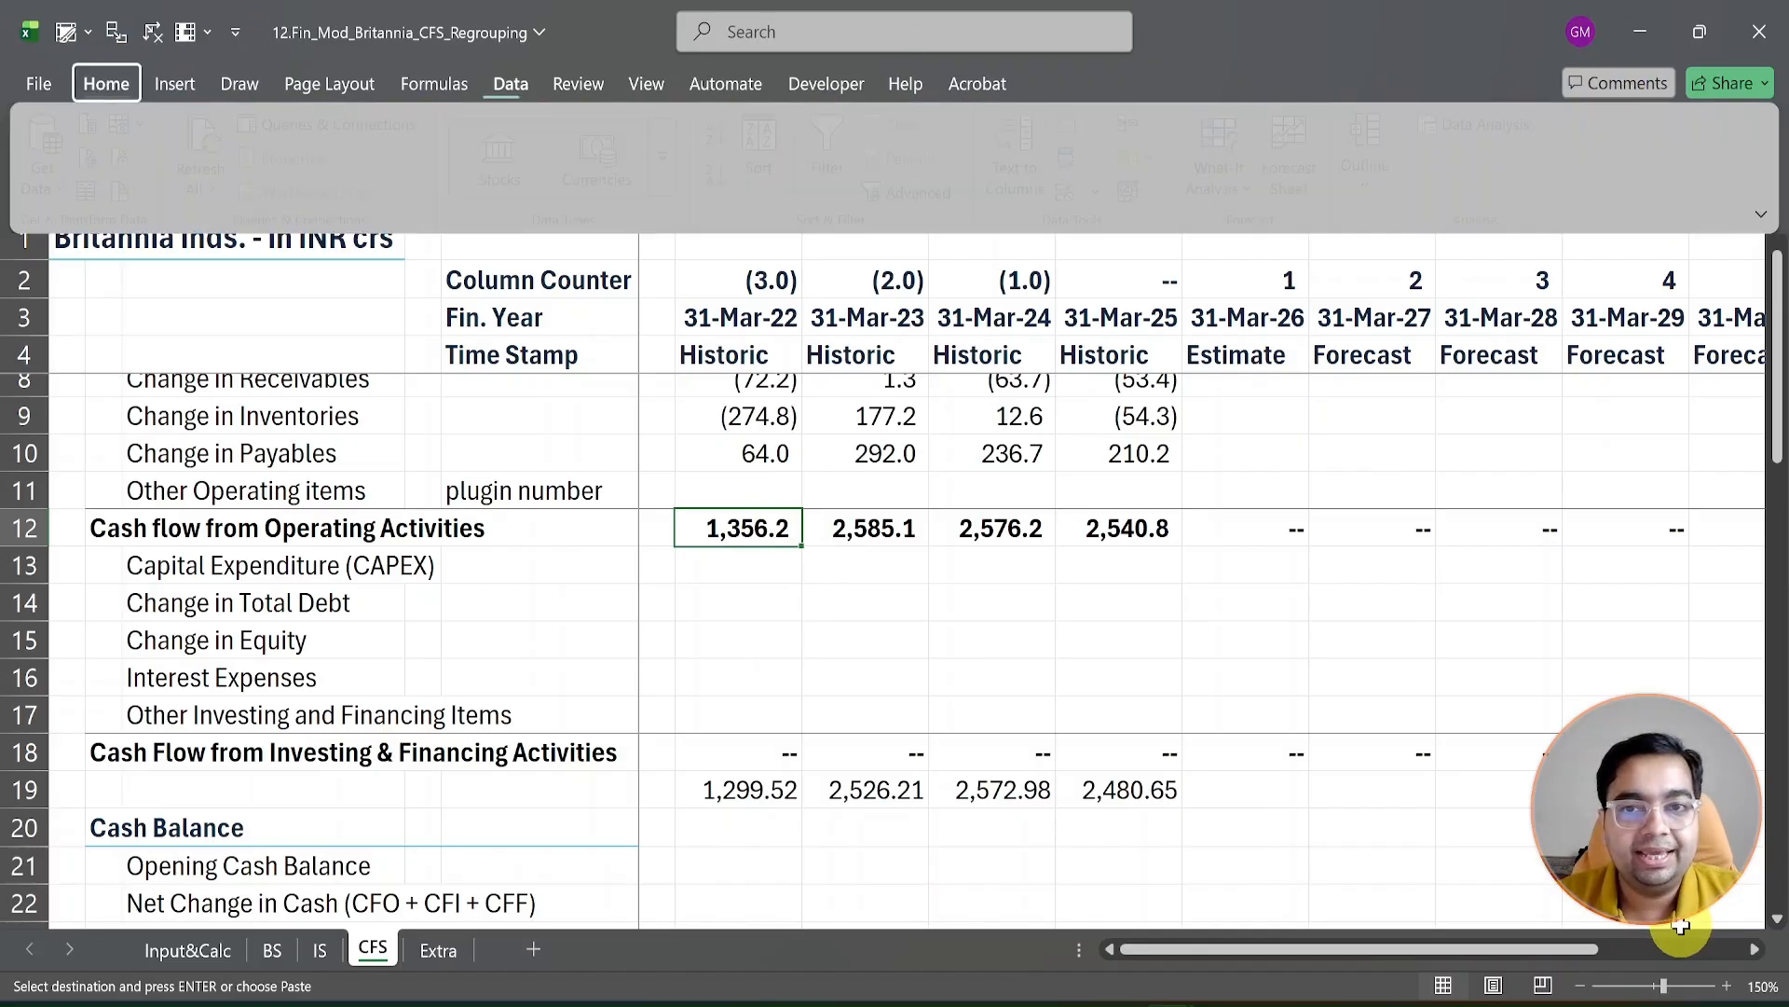
key(w)
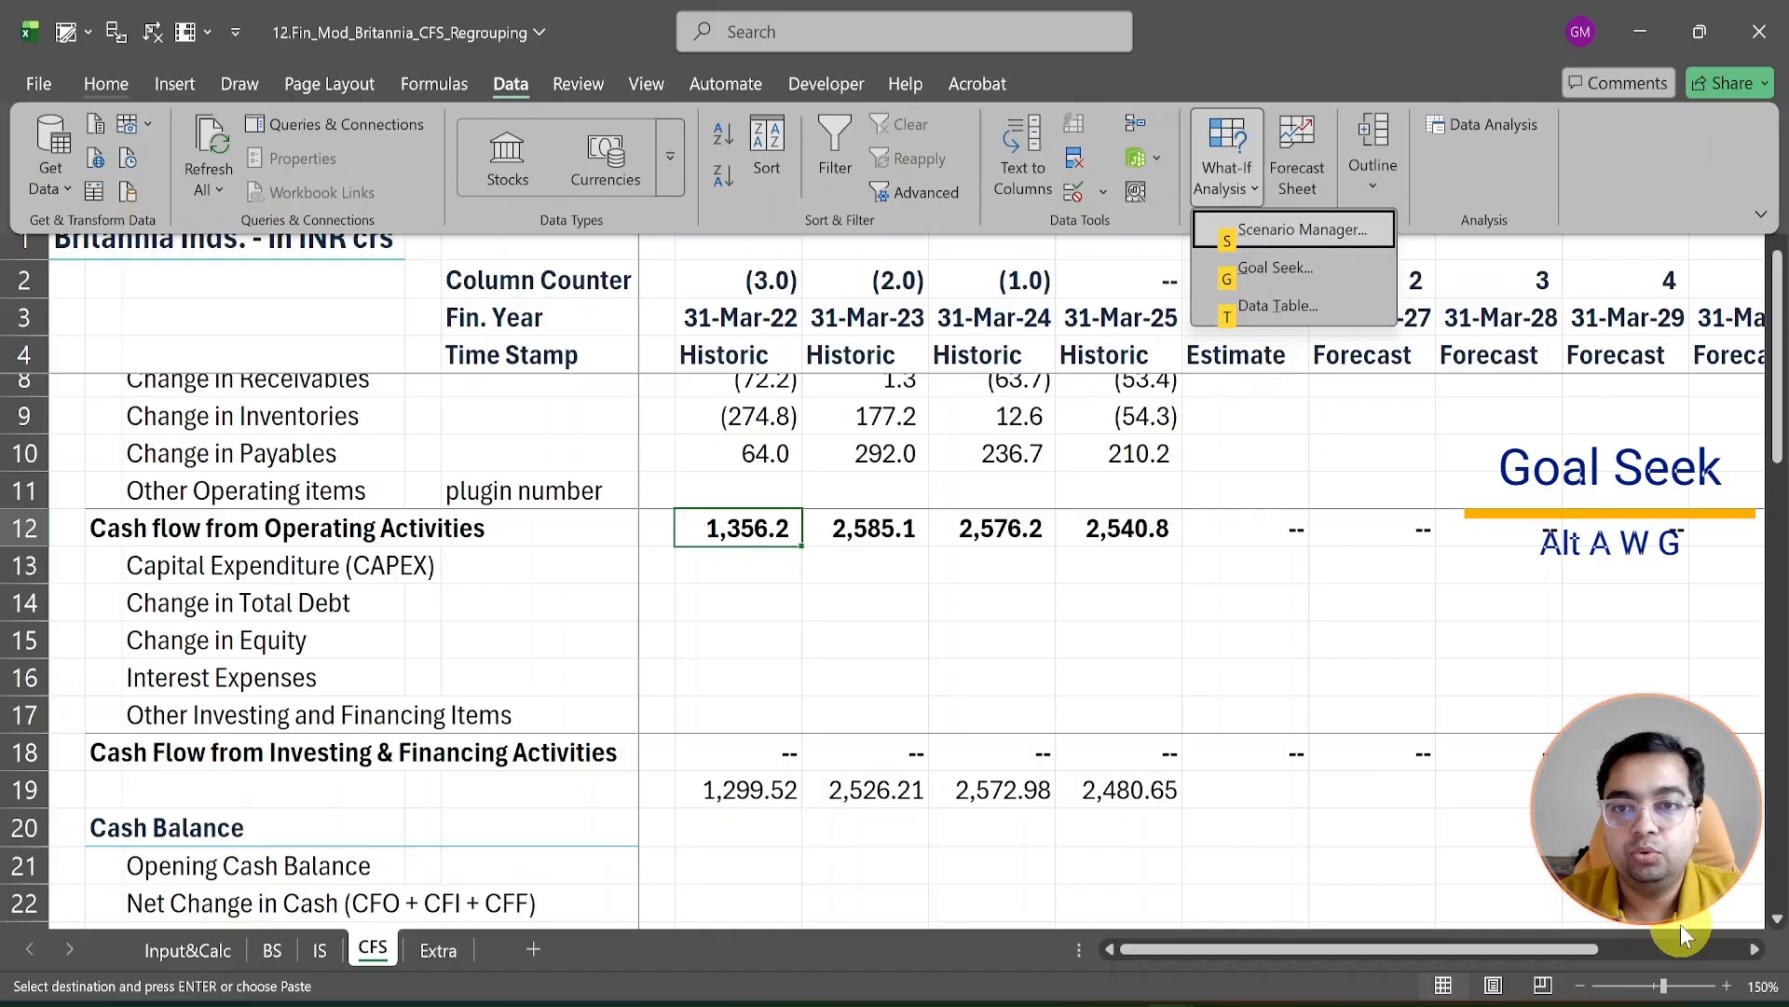
key(g)
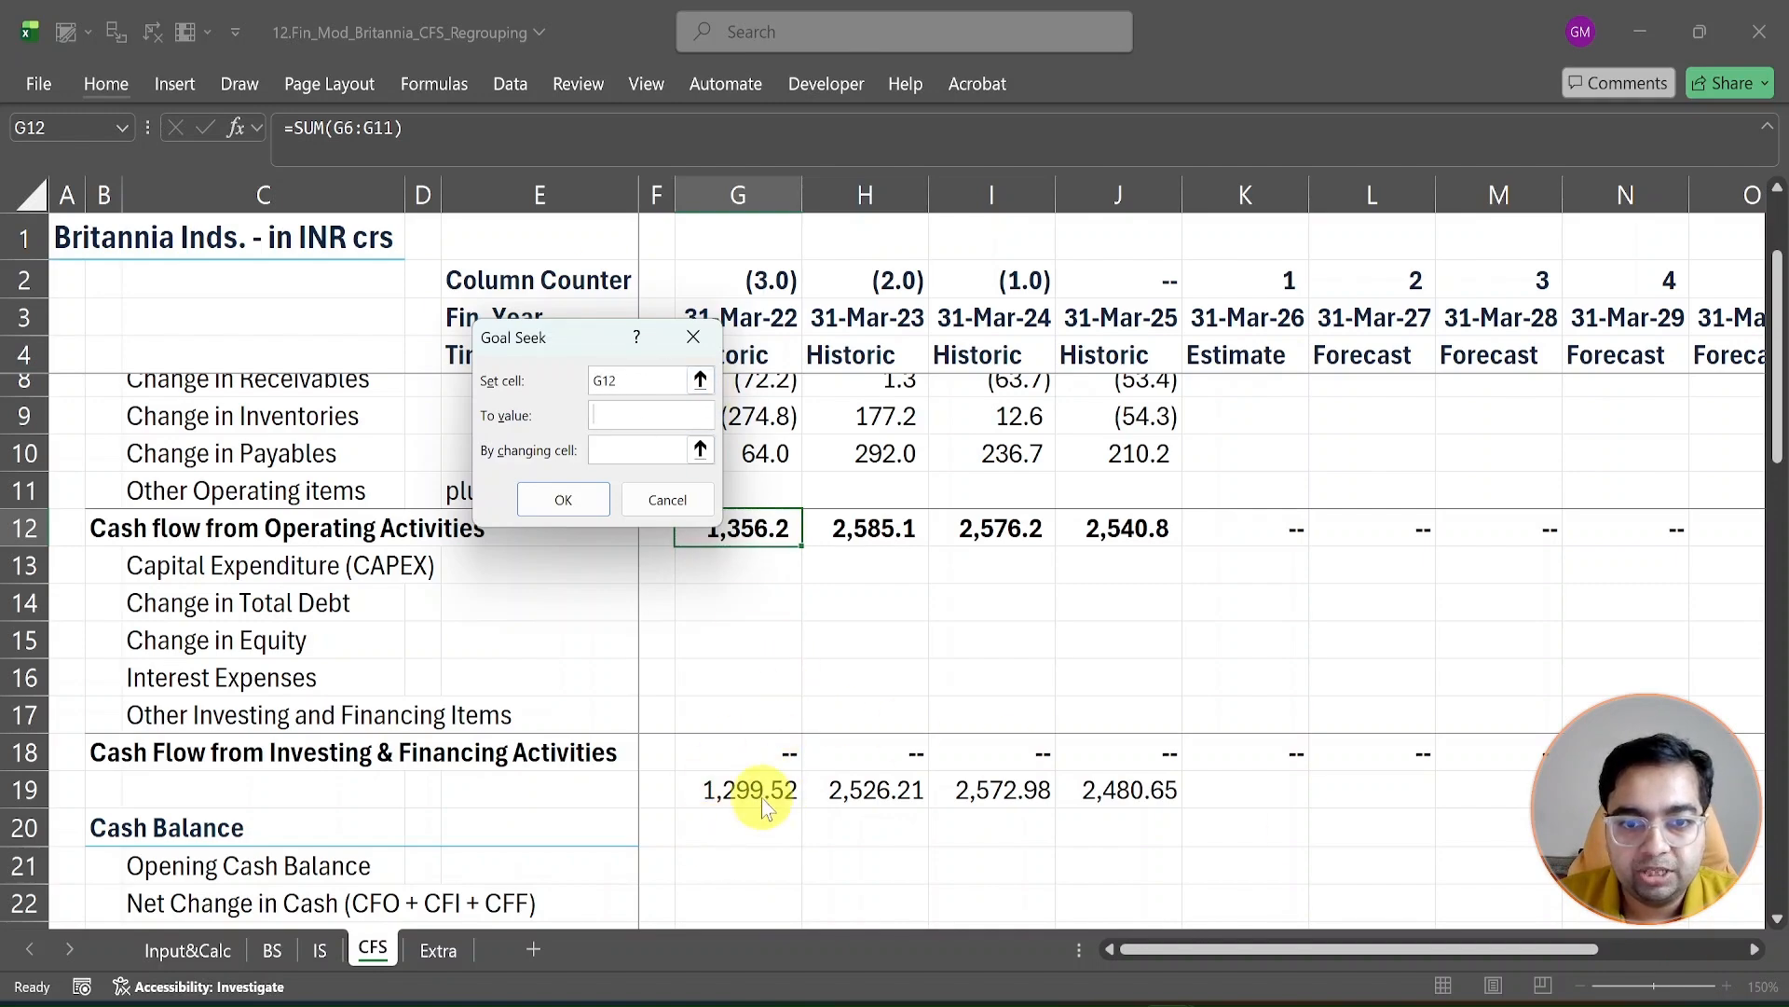
text(12)
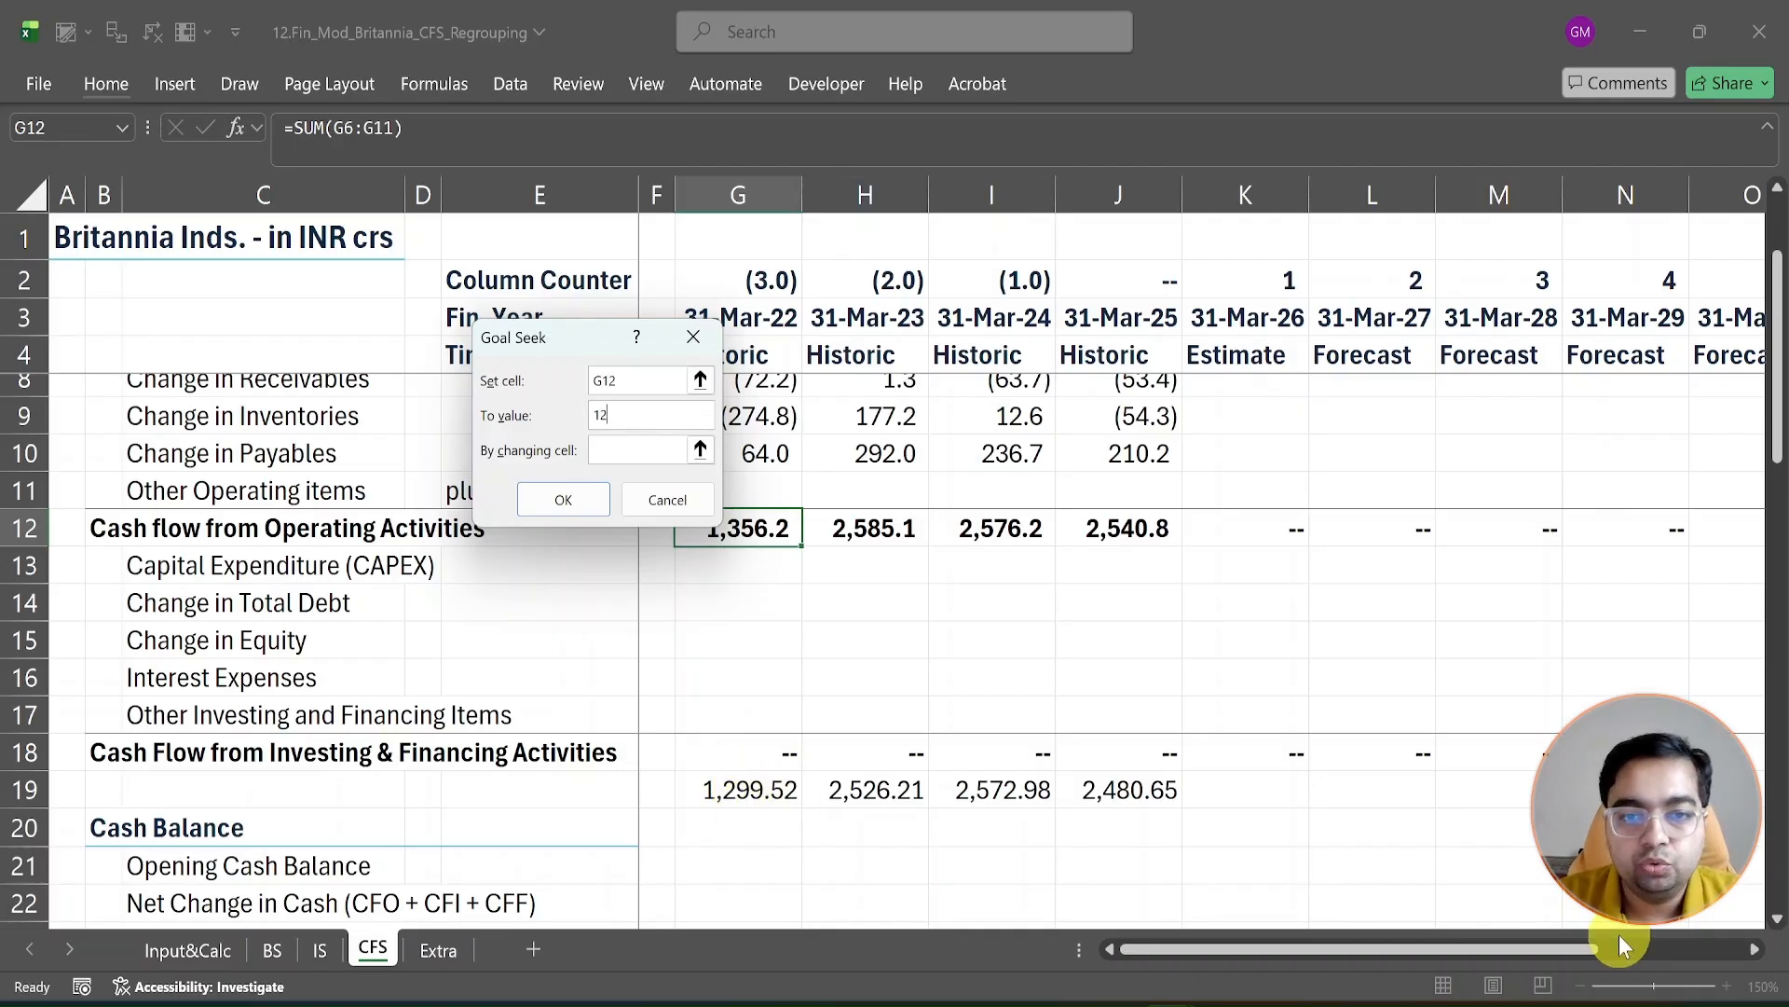
text(99.52)
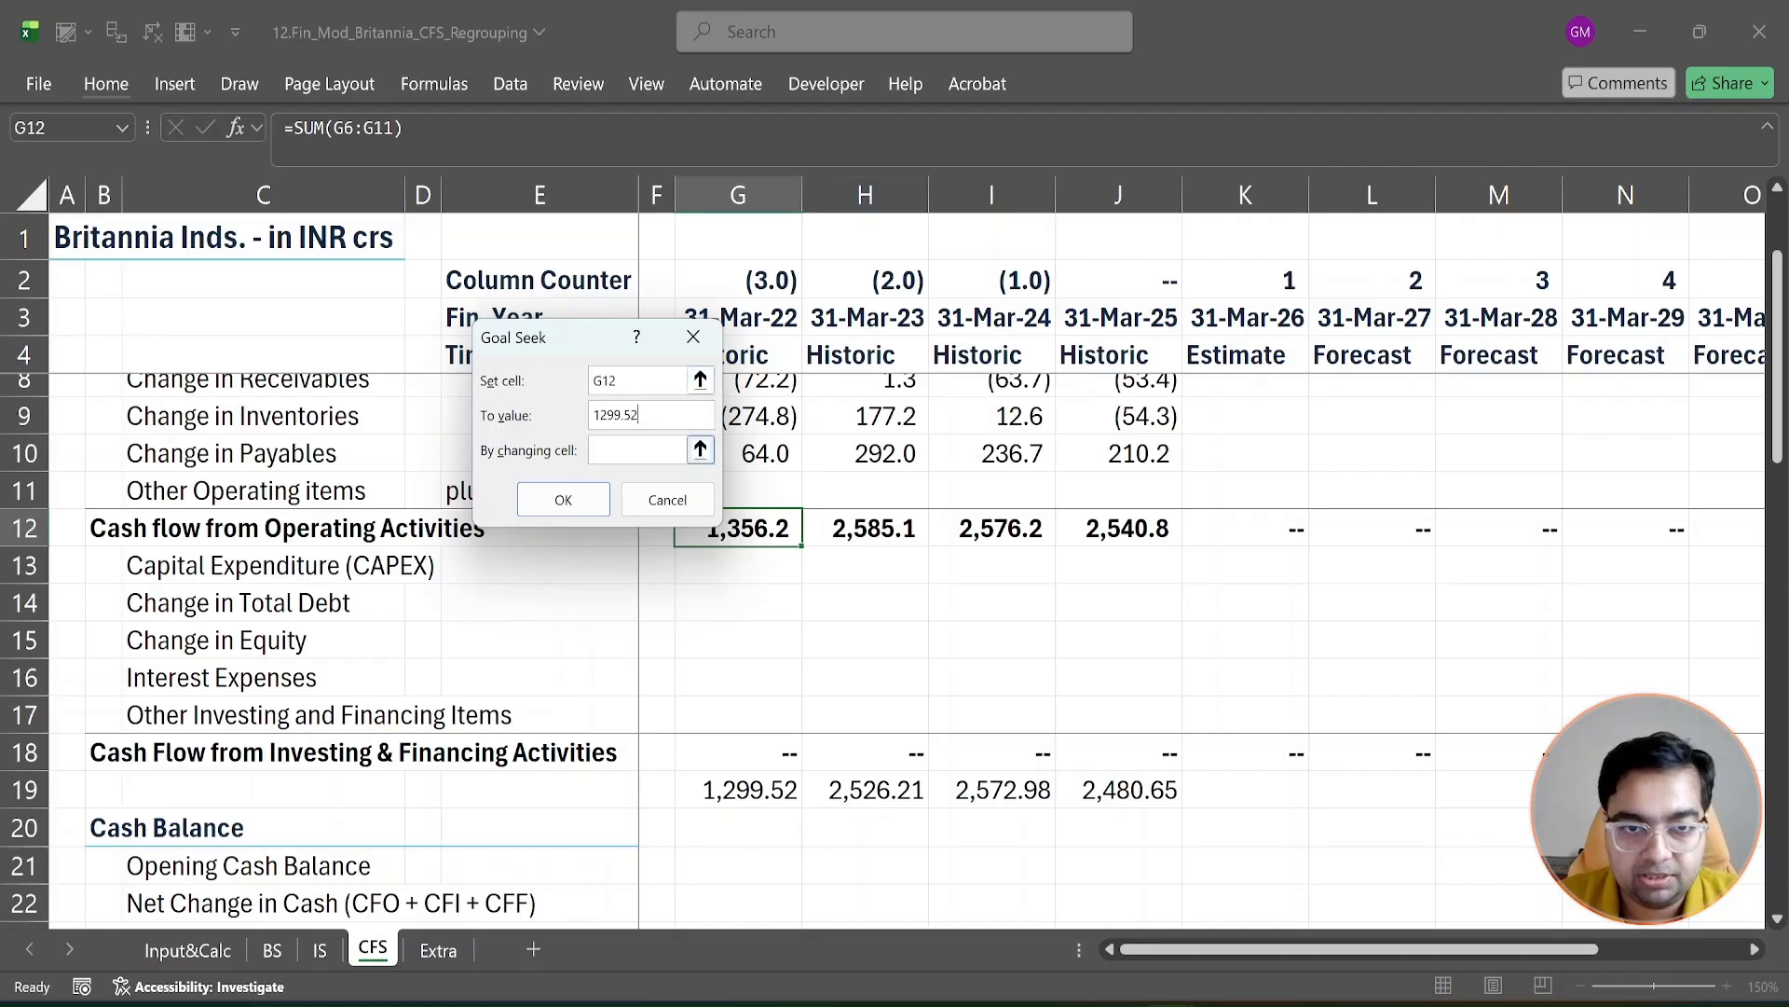
key(Tab)
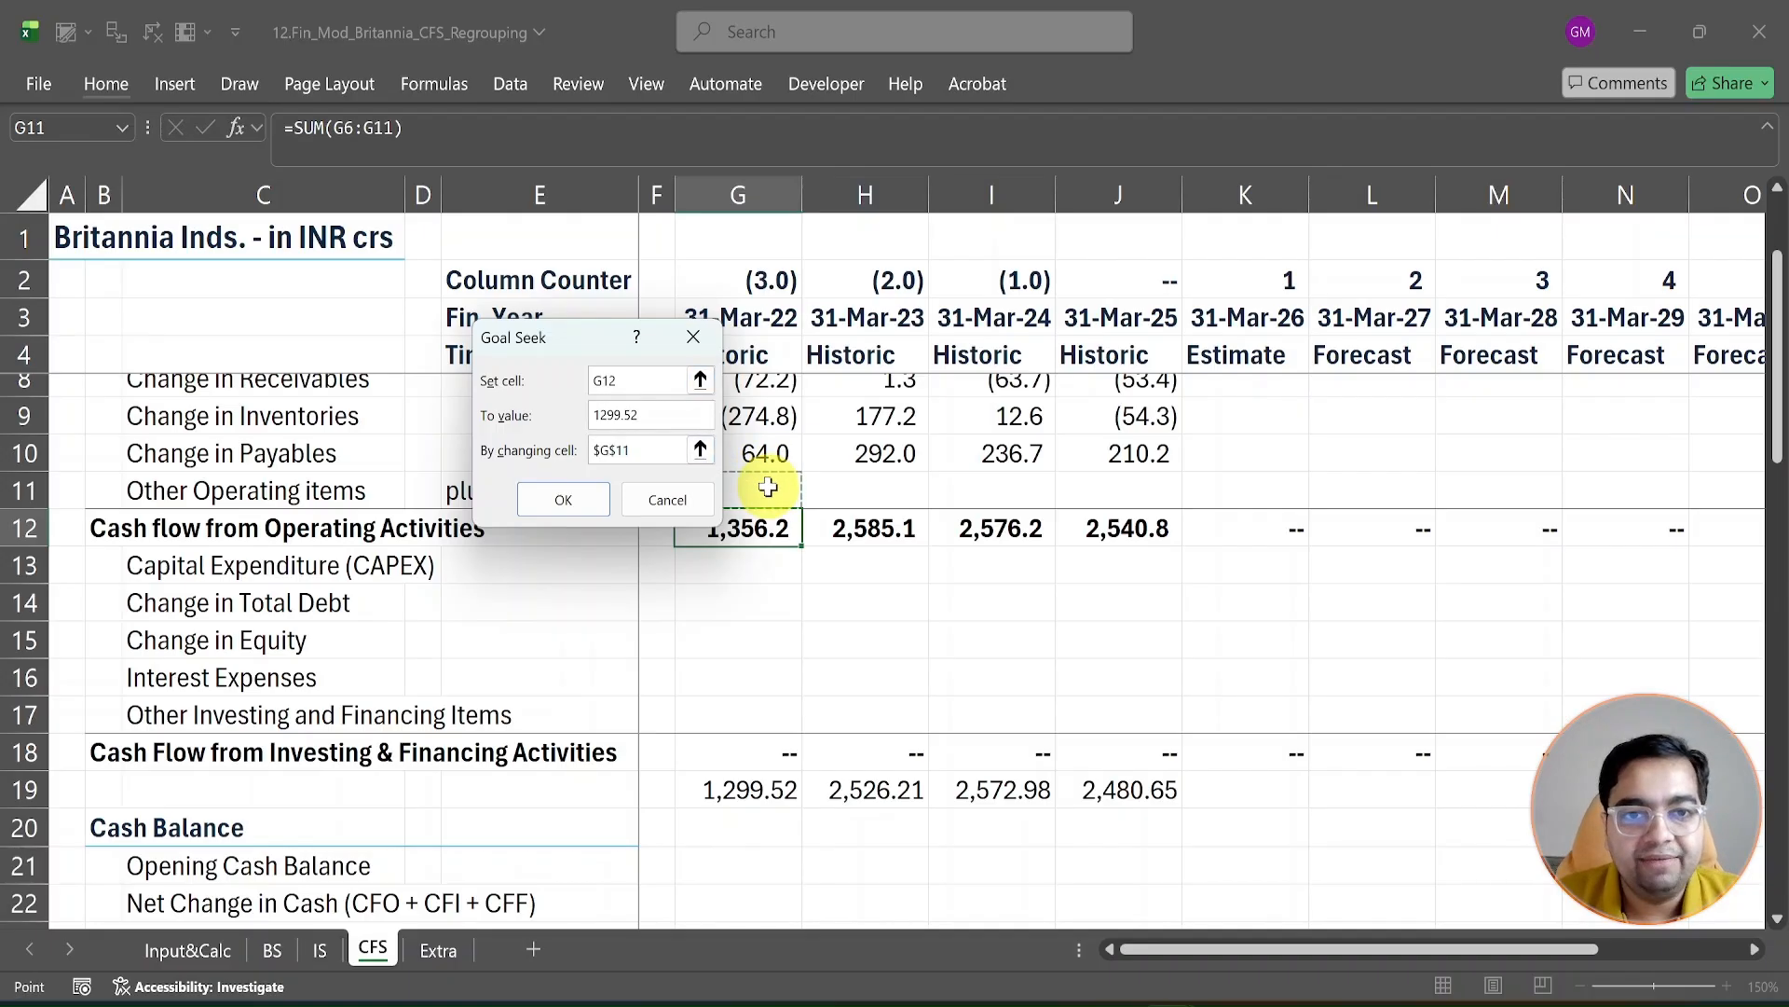
click(563, 500)
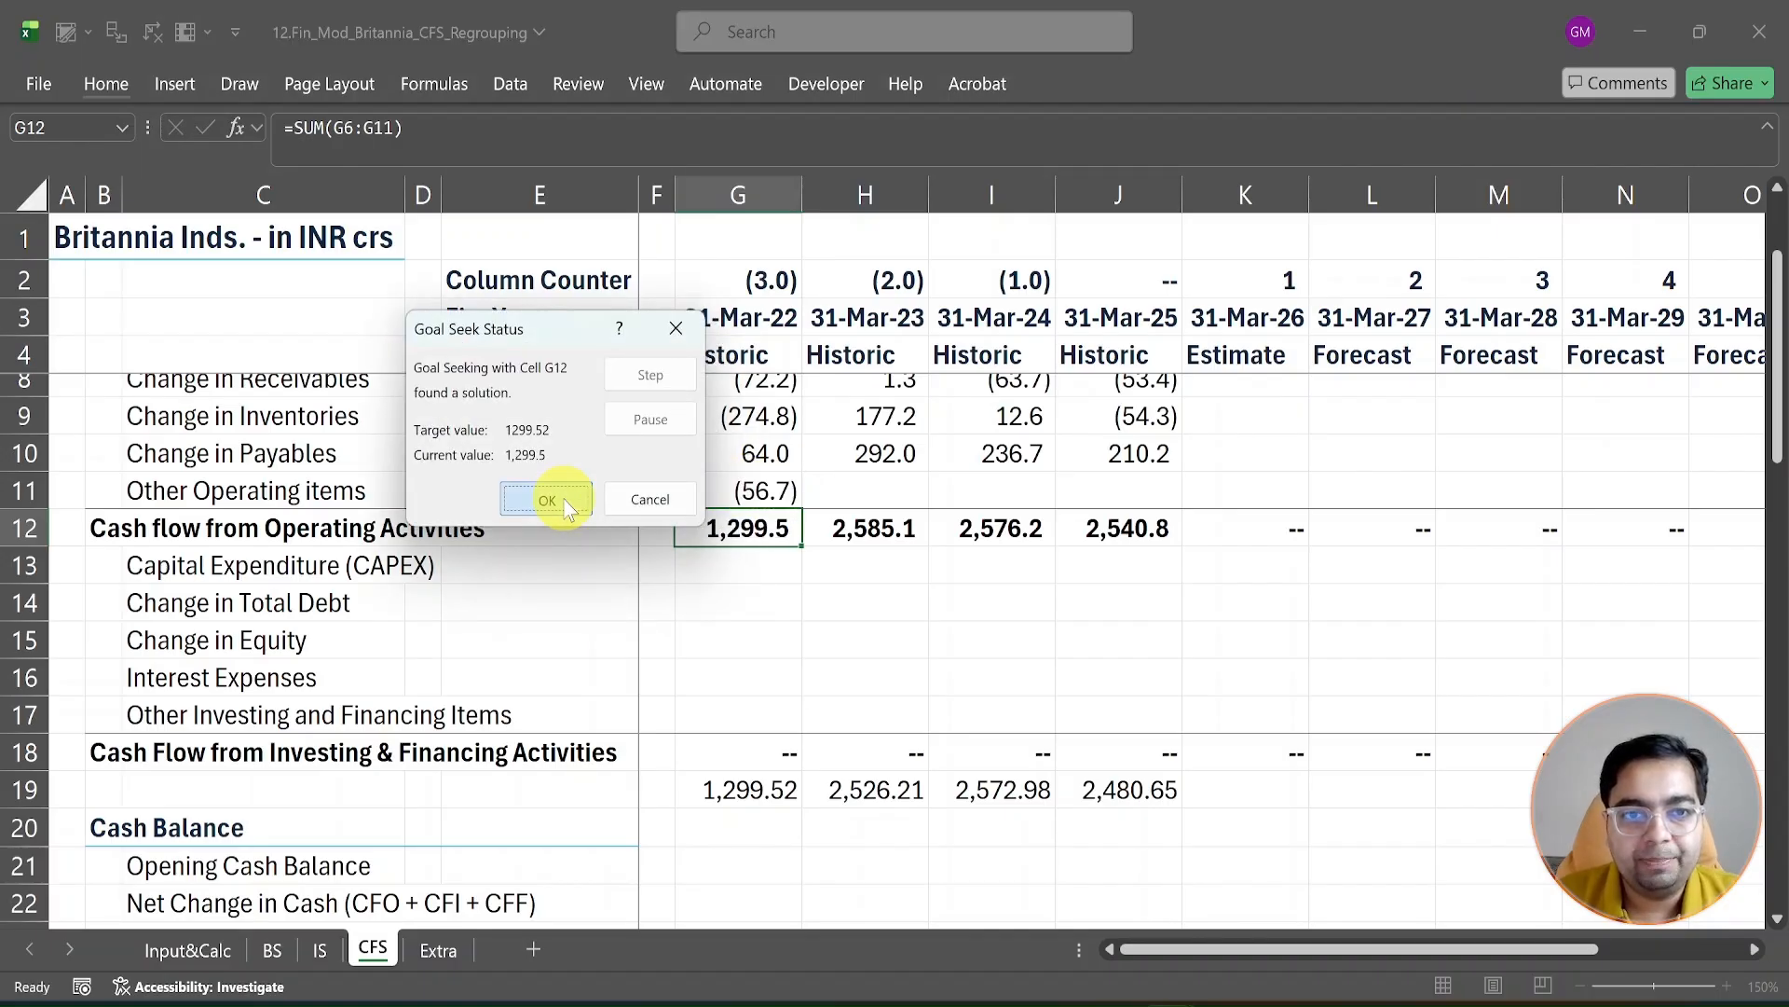
click(563, 497)
click(757, 494)
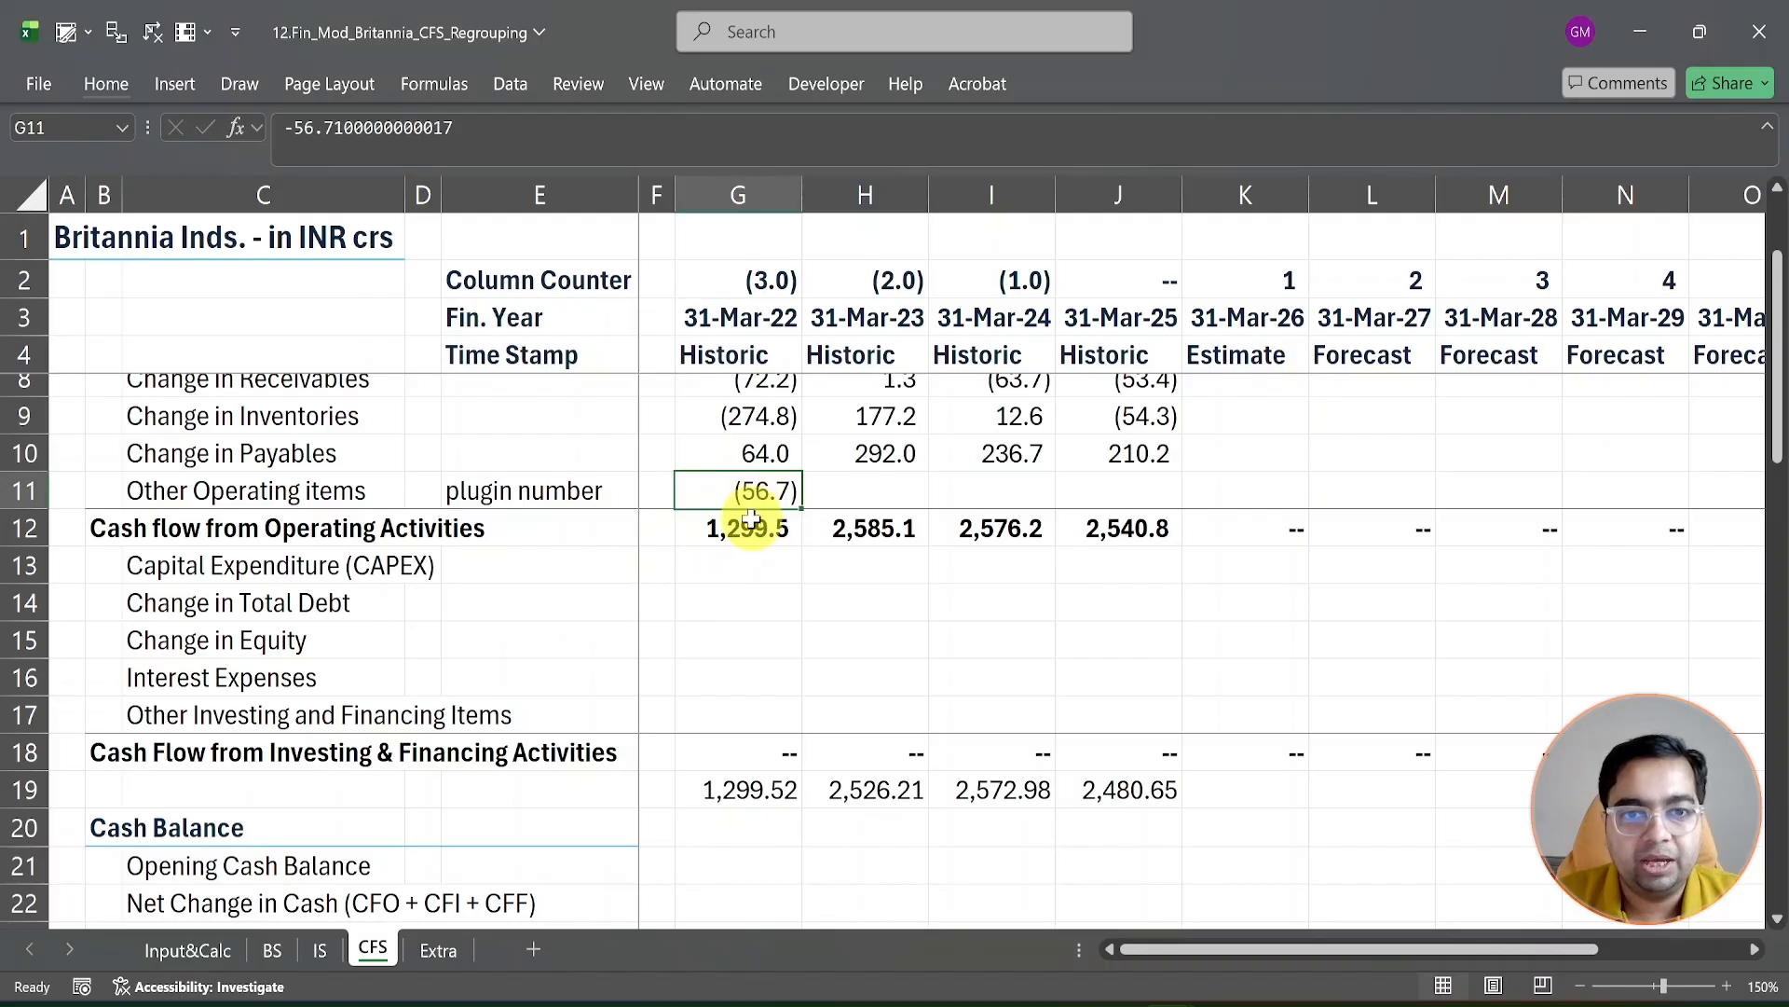
Step: Use Goal Seek to set the 31-Mar-23 operating cash flow in H12 to 2526.21 by changing Other Operating items in H11
click(752, 527)
click(867, 528)
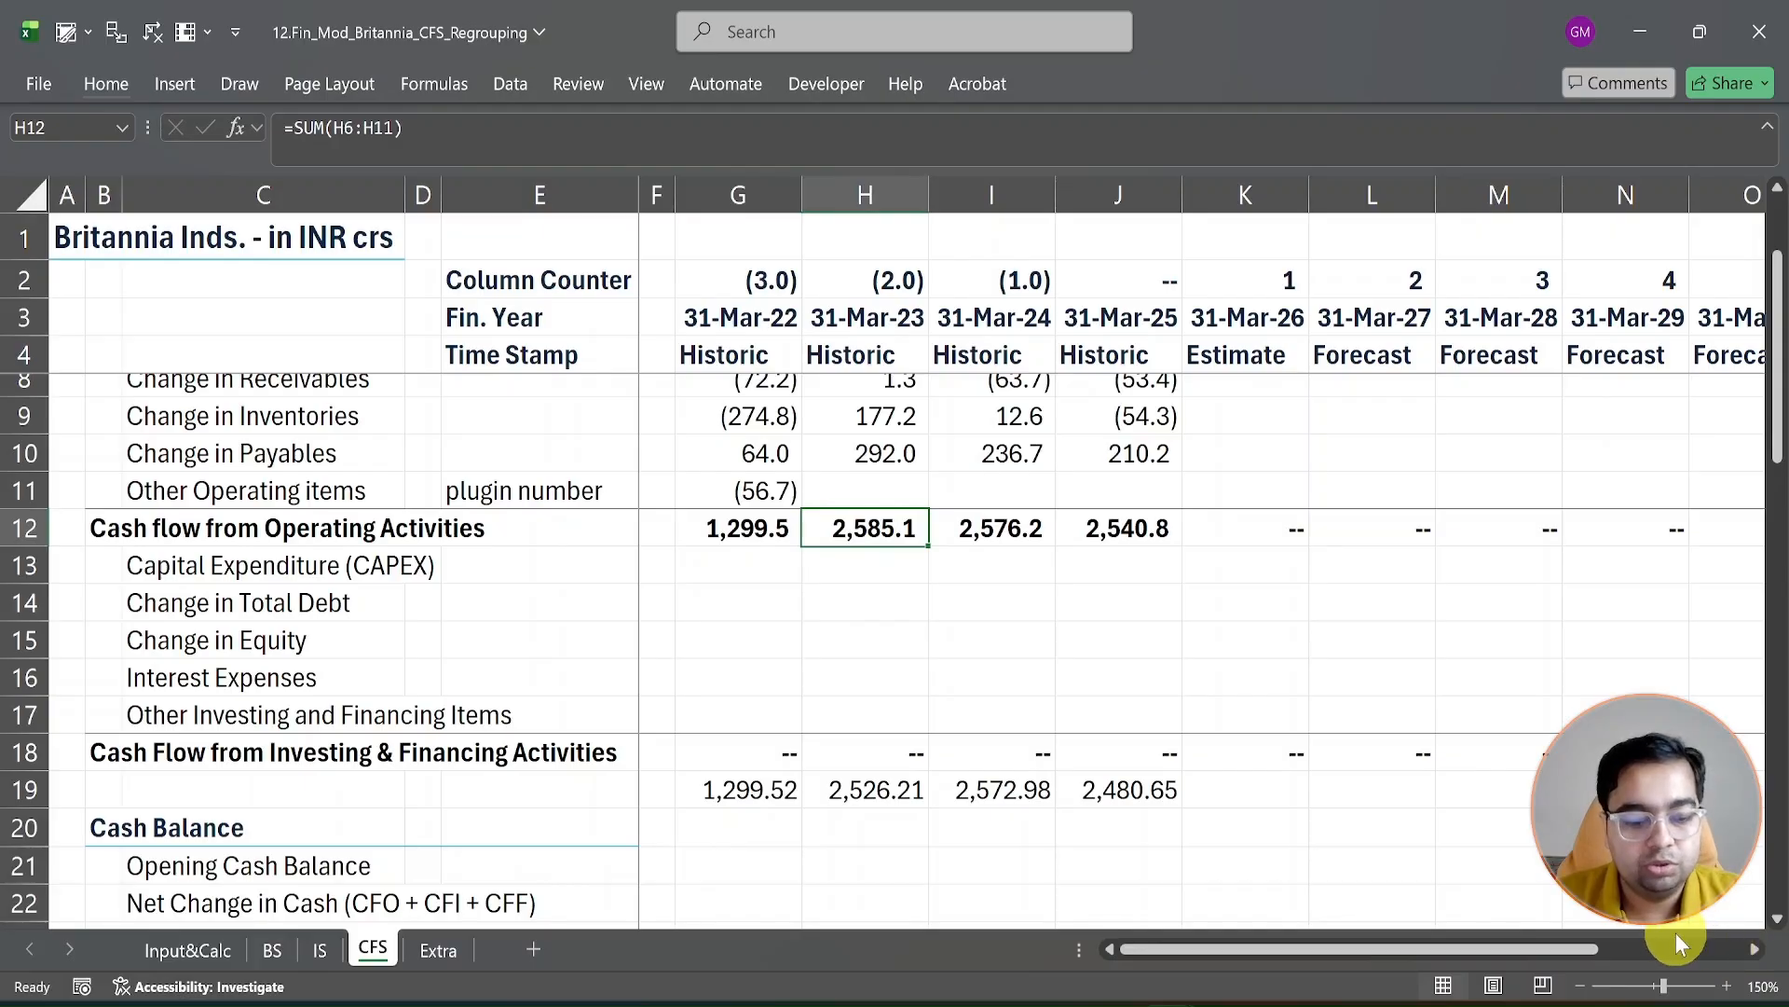
key(alt)
key(a)
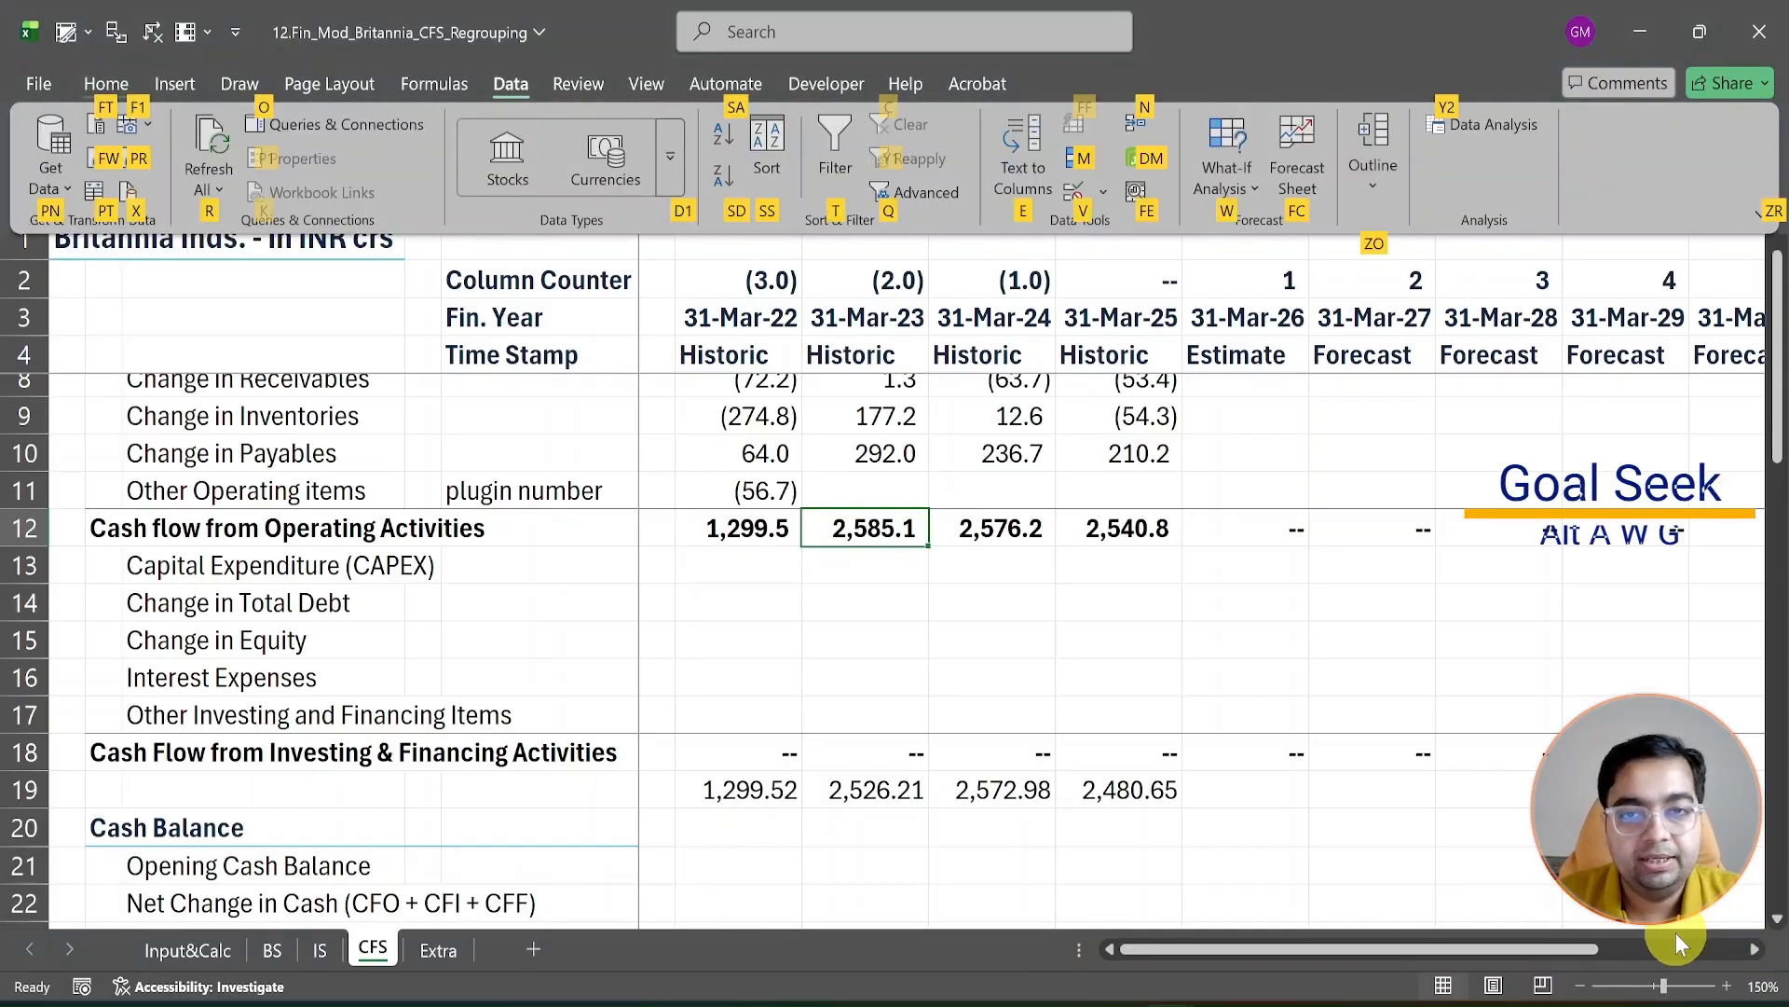
key(w)
key(g)
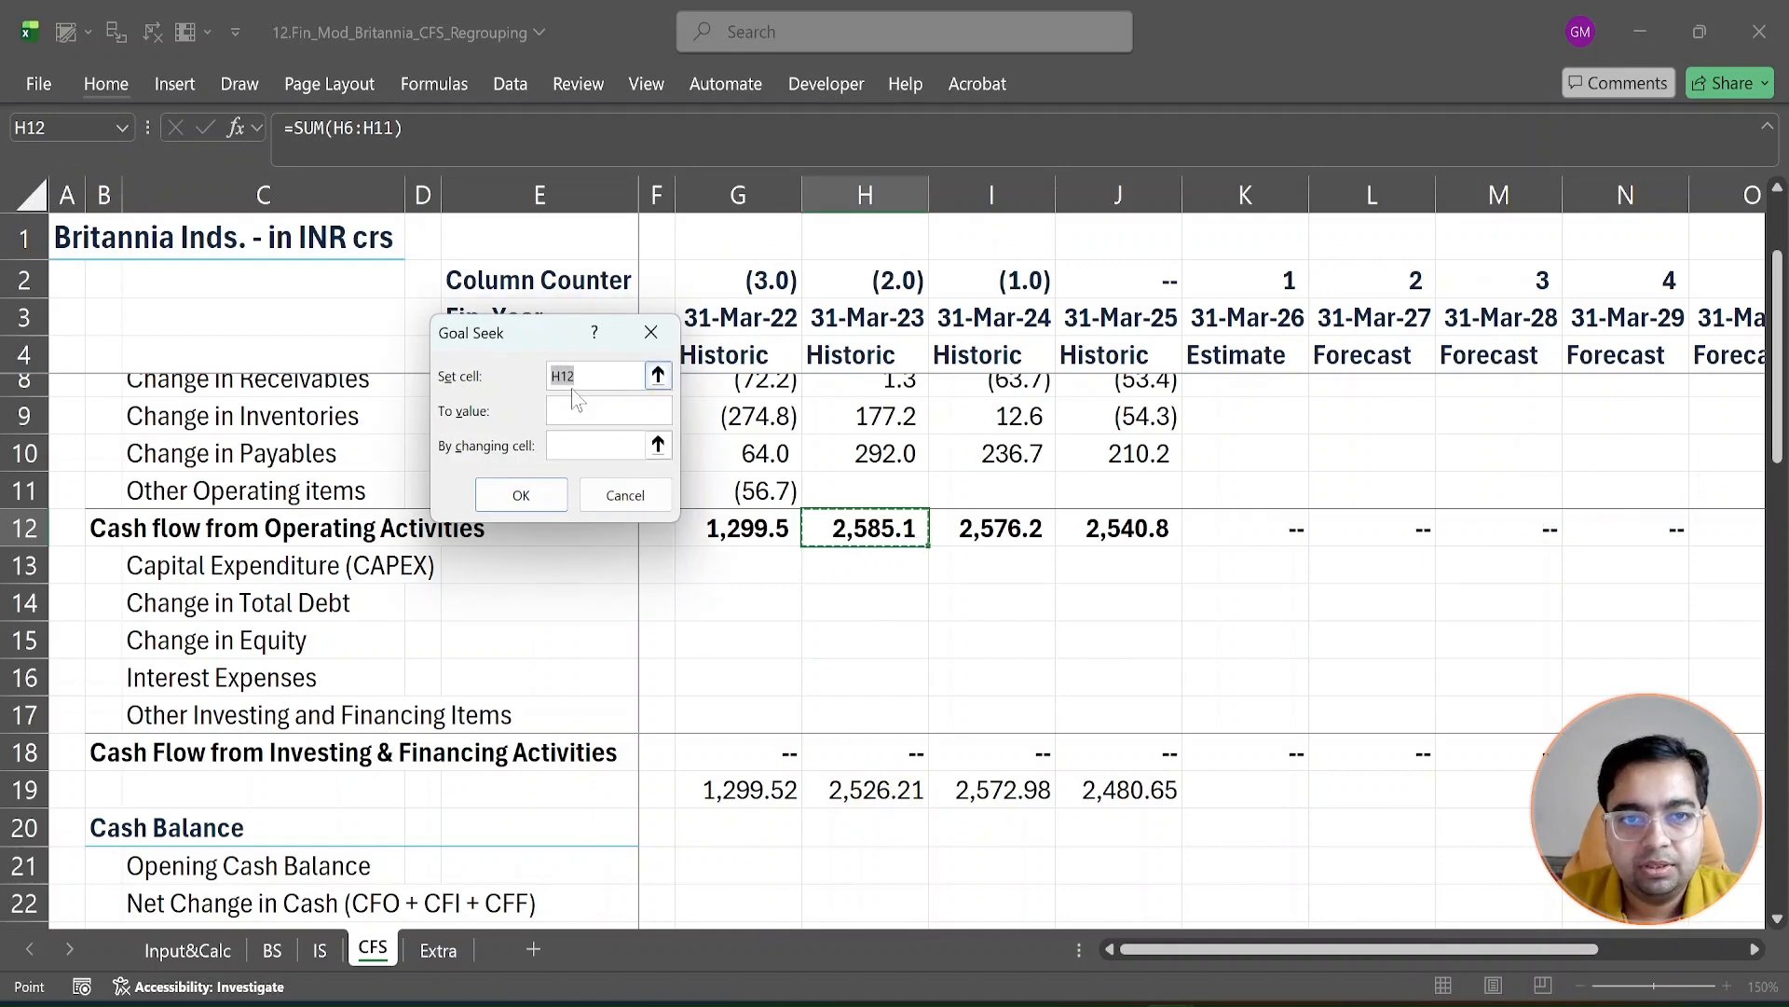
click(856, 764)
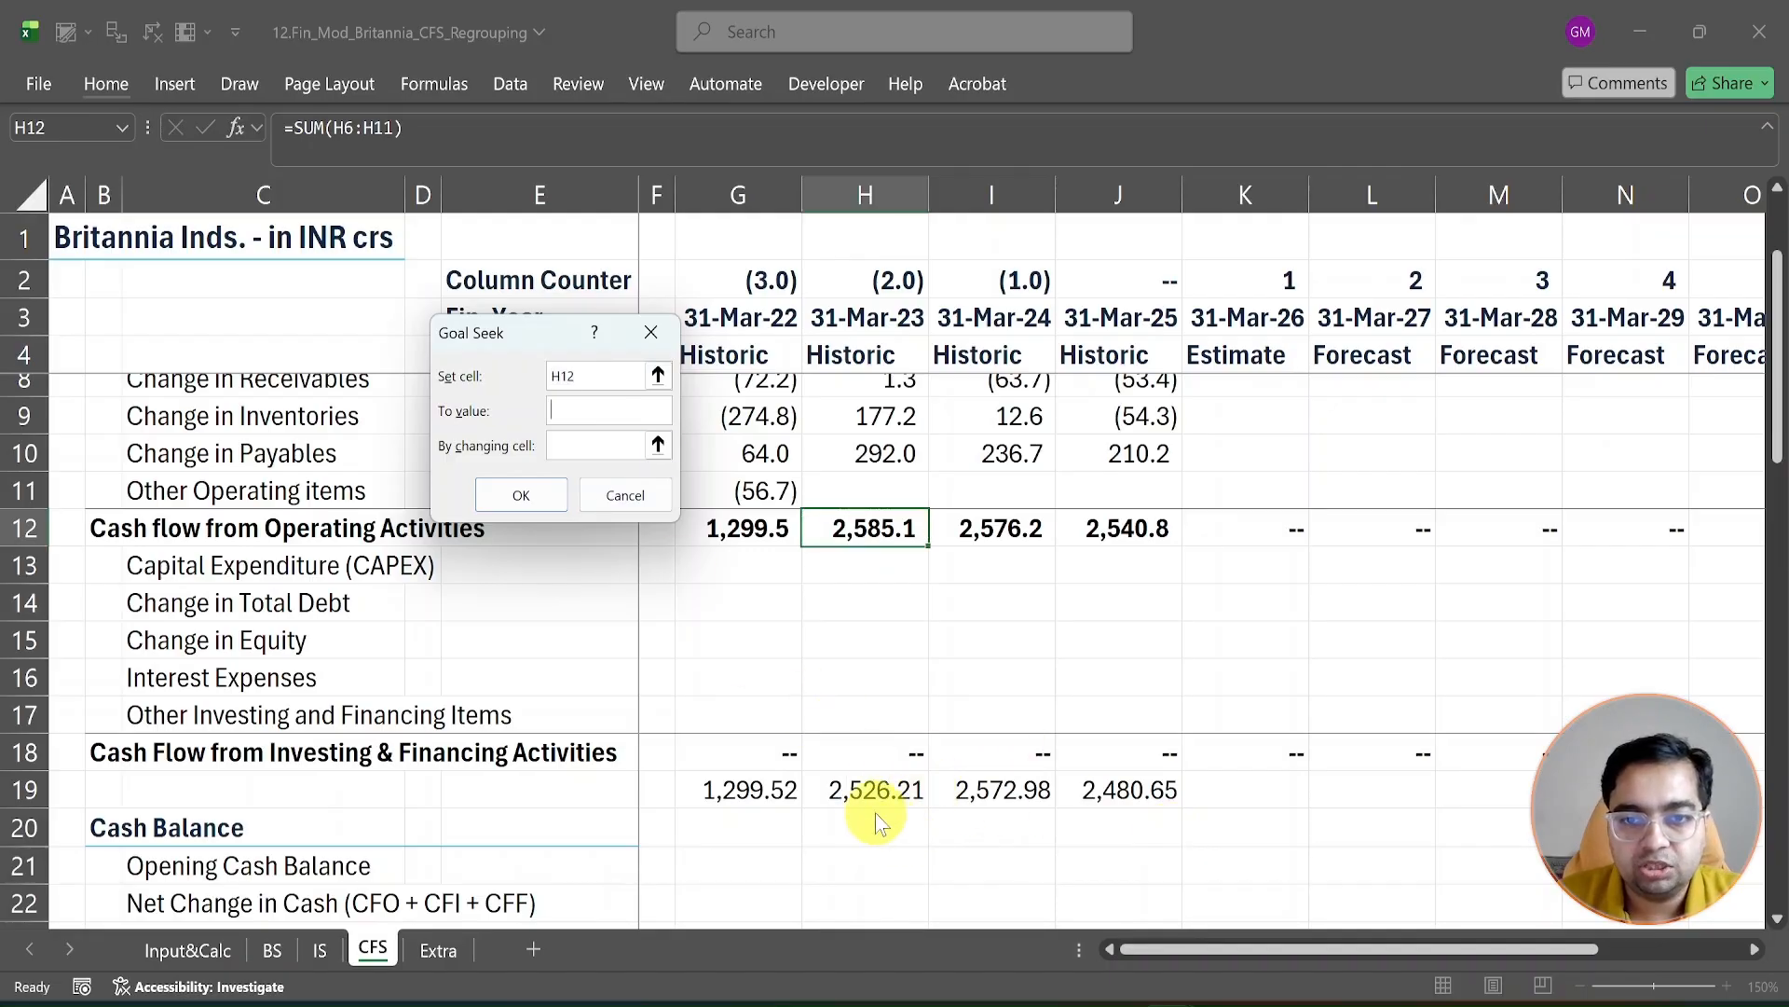
text(252)
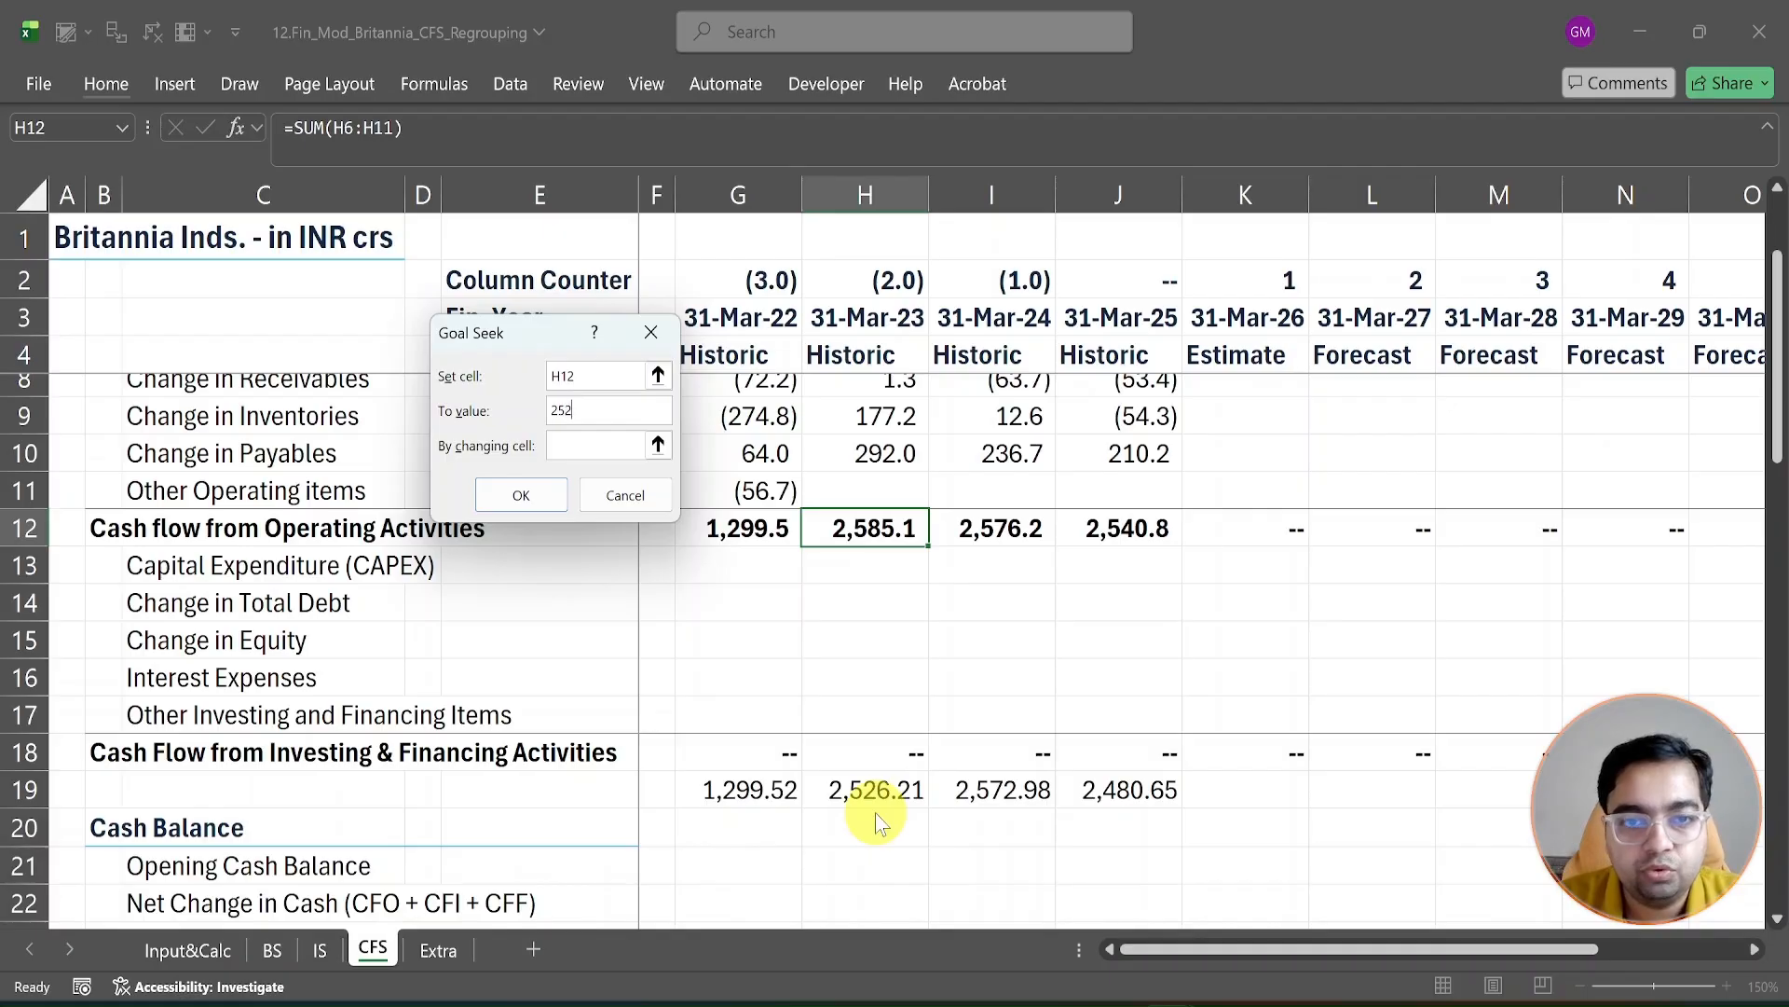
text(6.21)
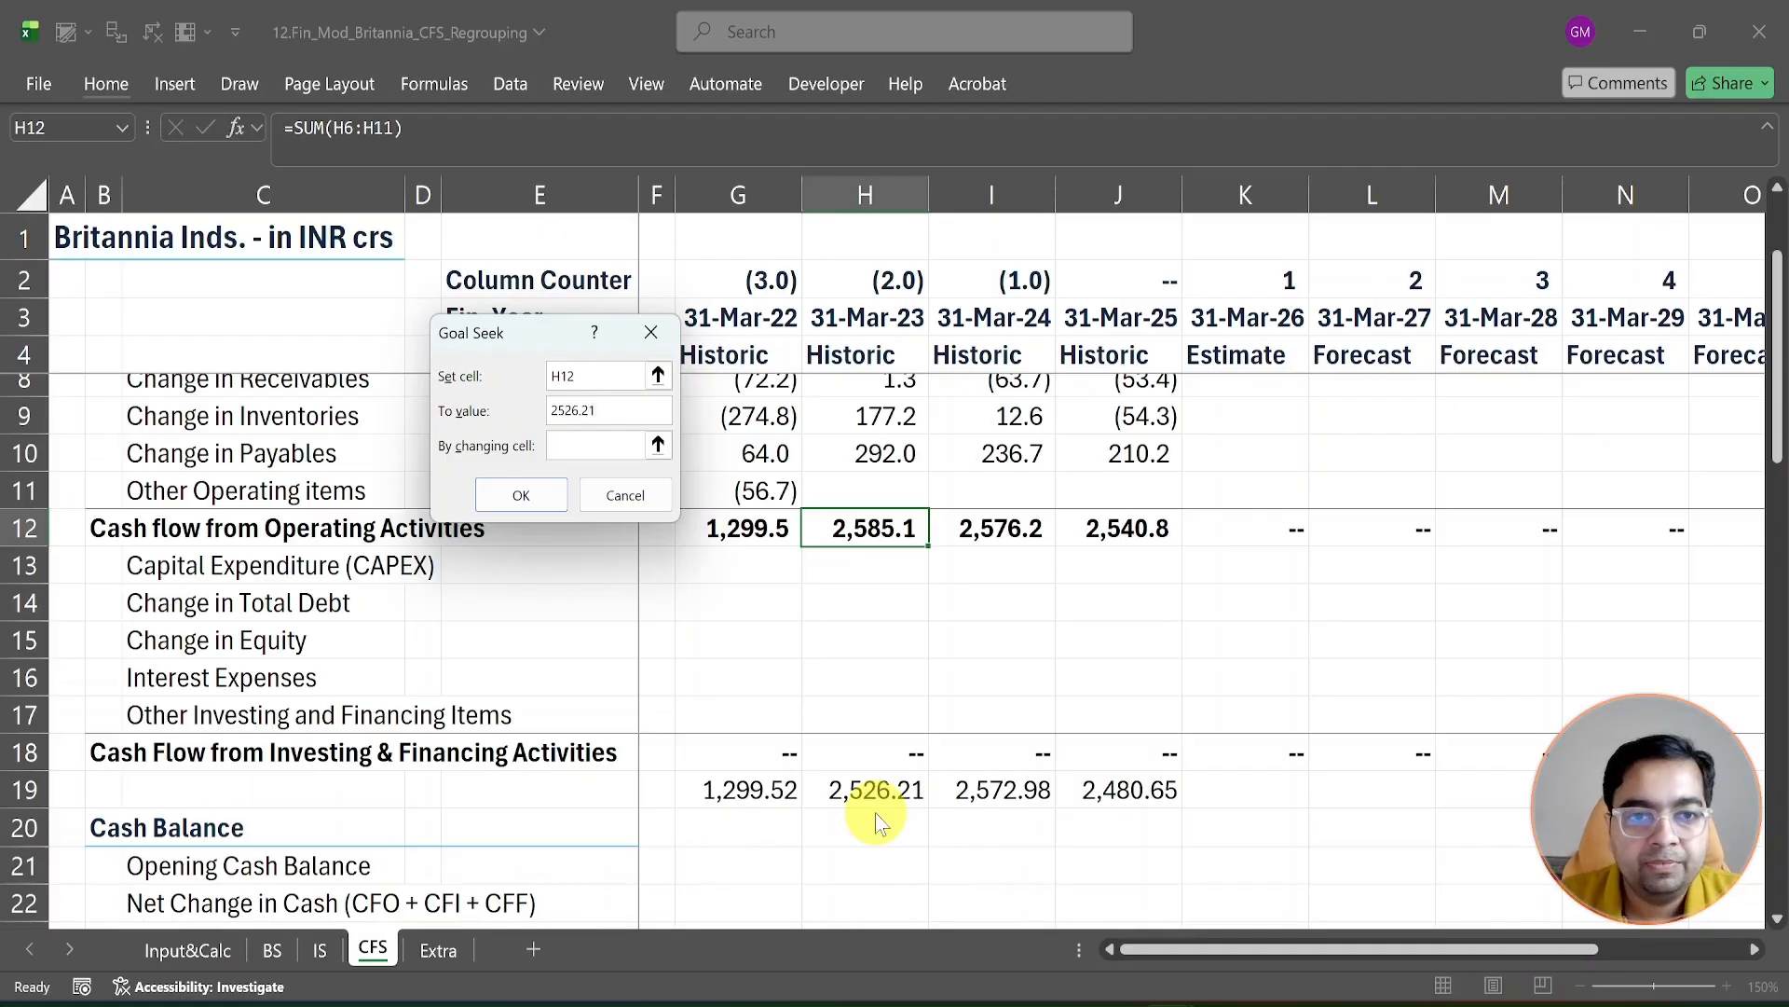
click(597, 446)
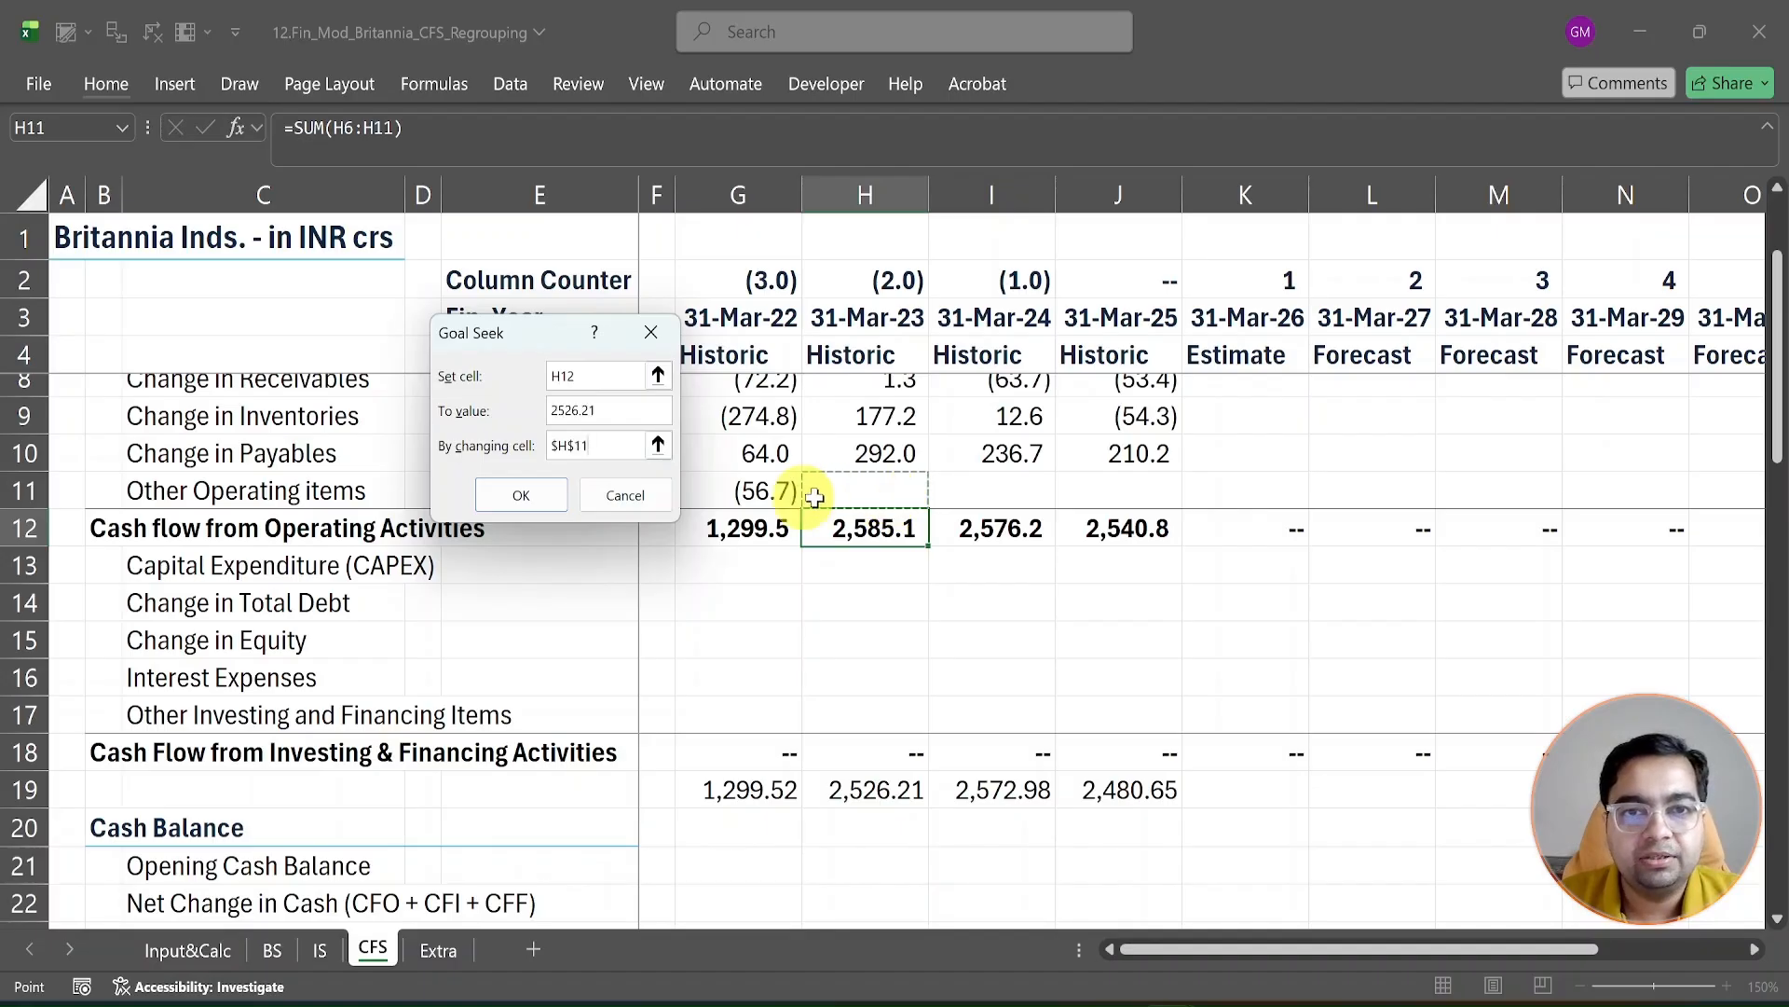
click(519, 495)
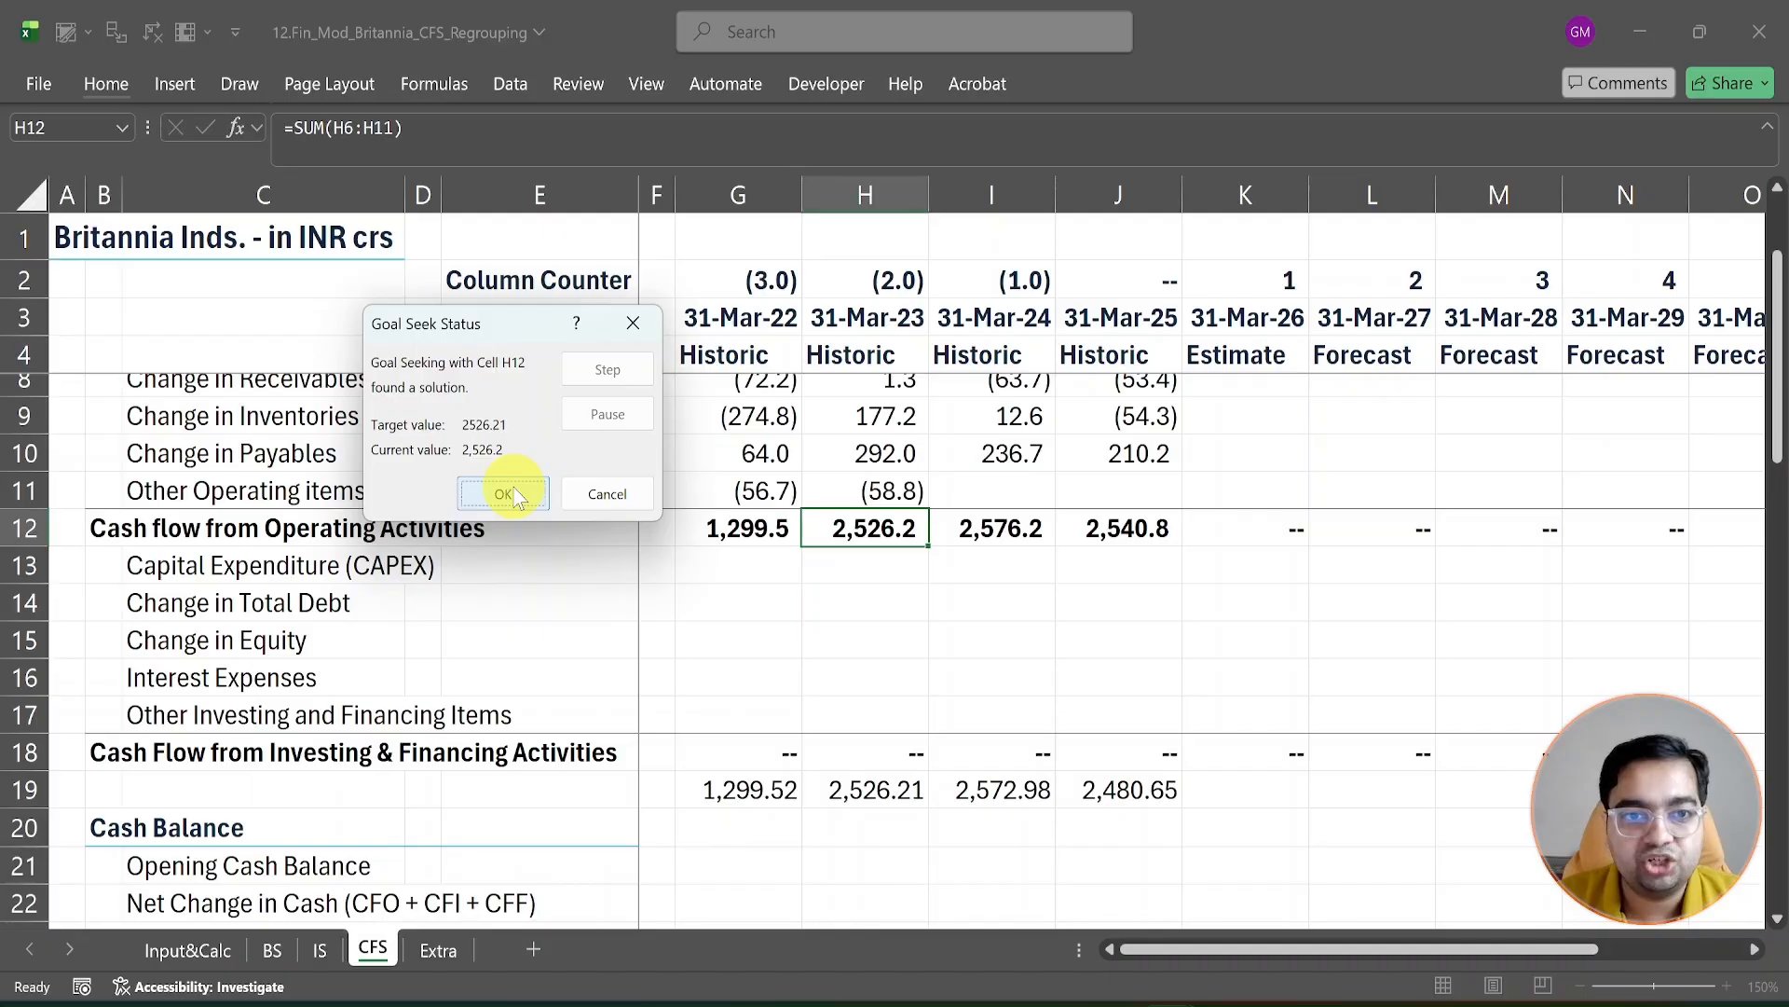
click(515, 493)
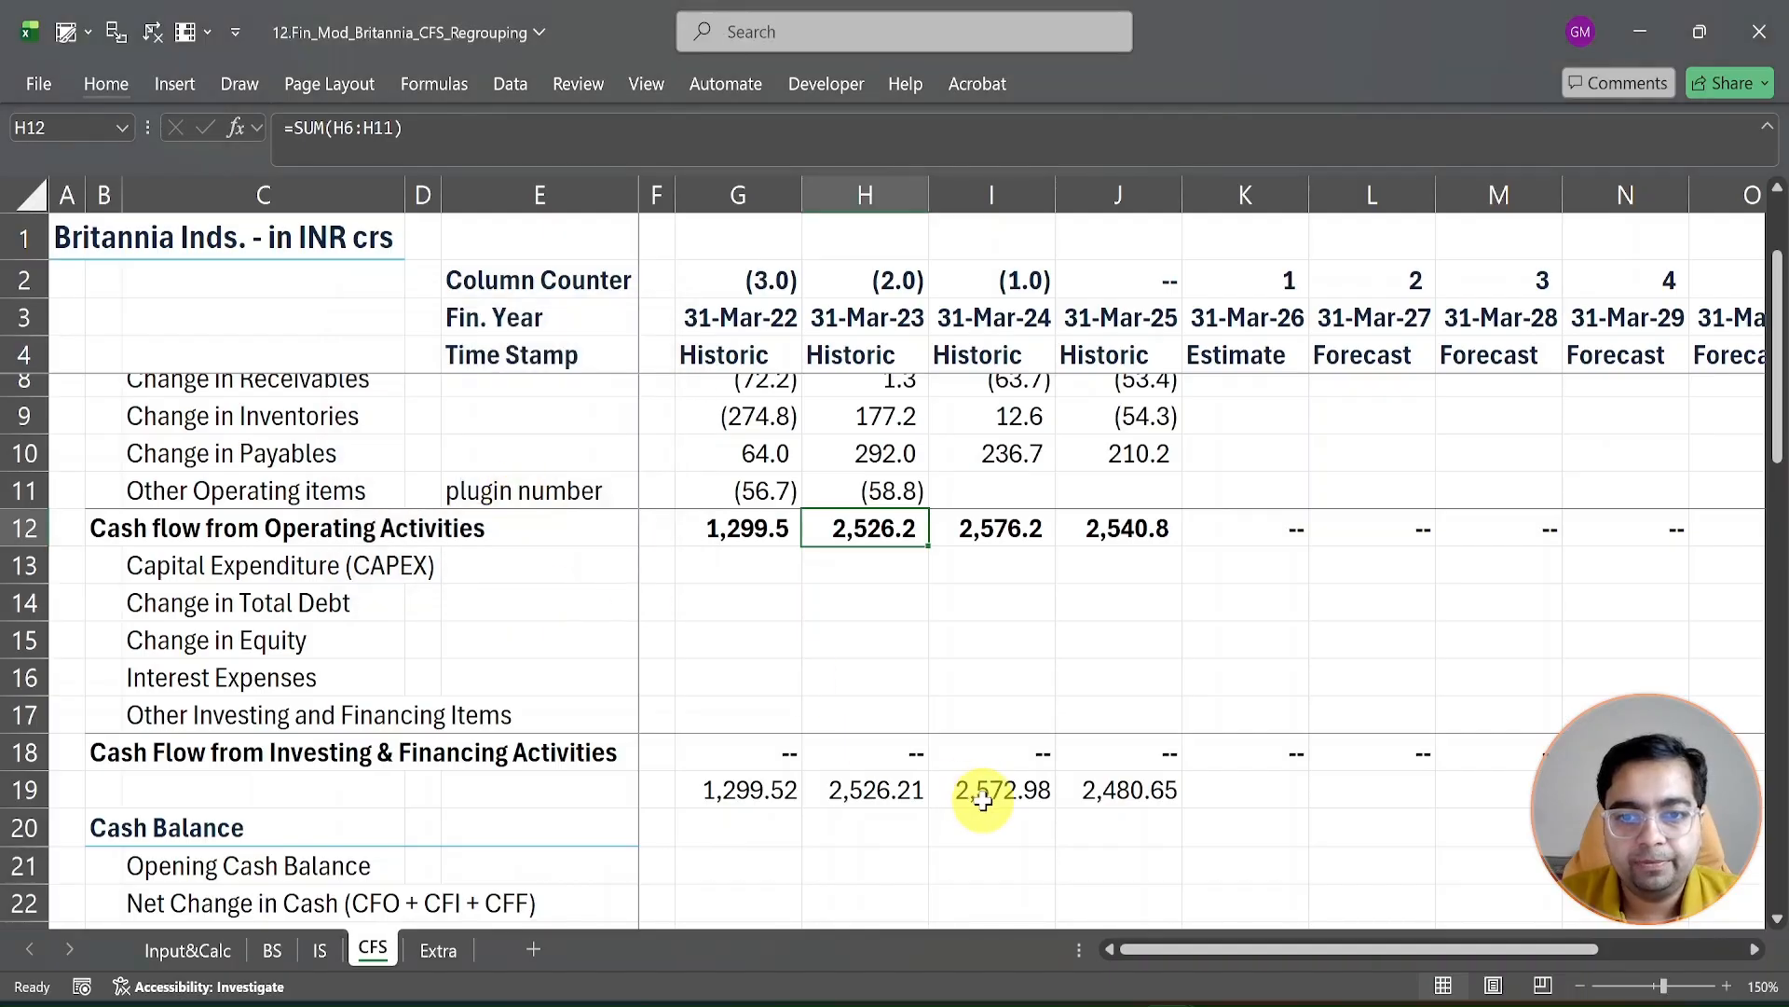
Step: Use Goal Seek to set the 31-Mar-24 operating cash flow in I12 to 2572.98 by changing Other Operating items in I11
click(1009, 528)
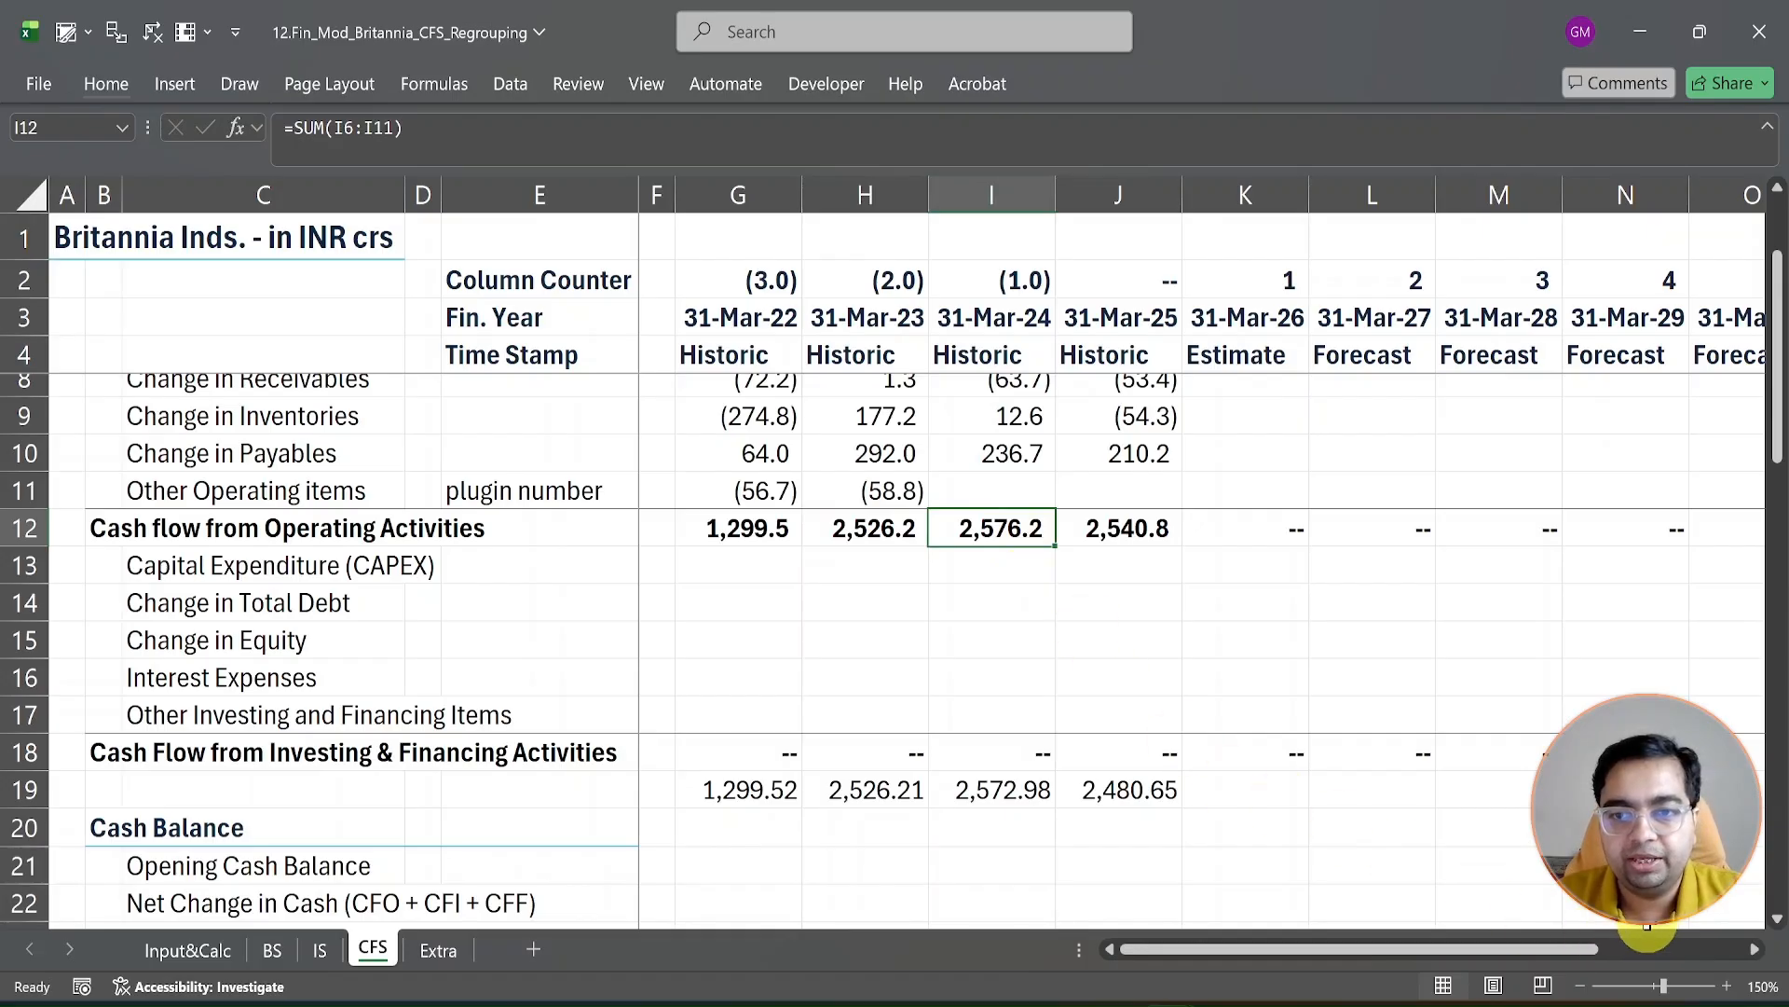
key(alt)
key(a)
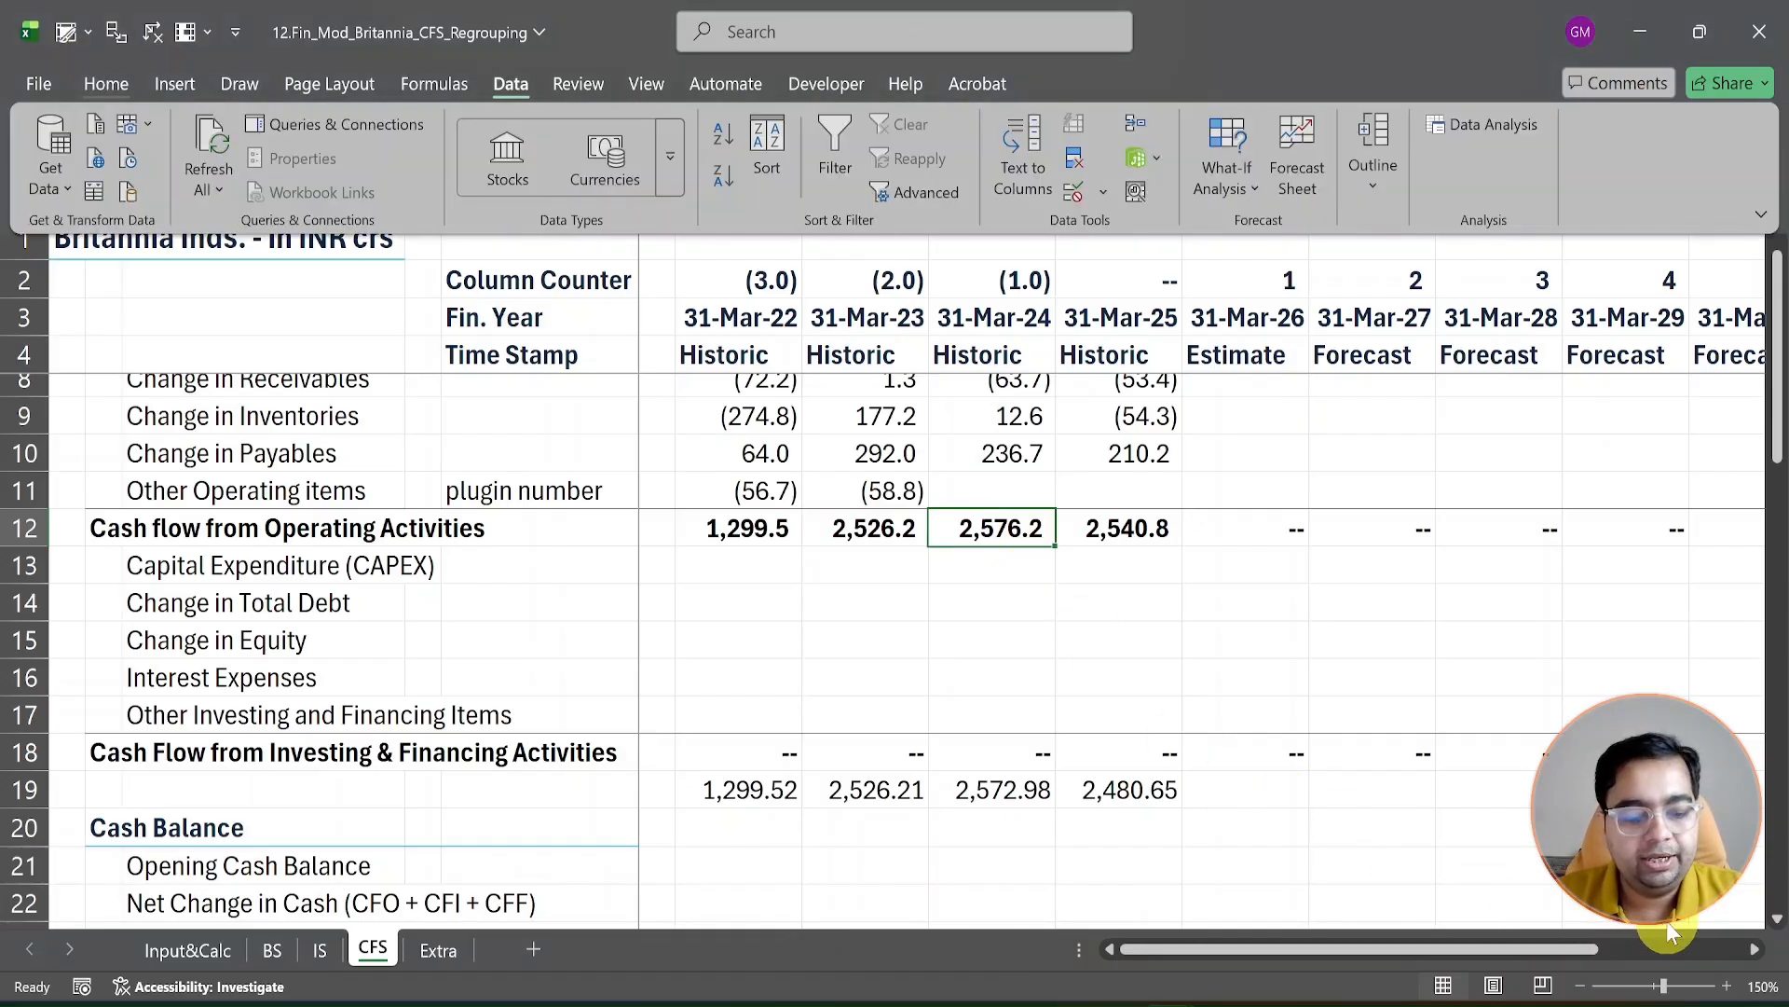
key(w)
key(g)
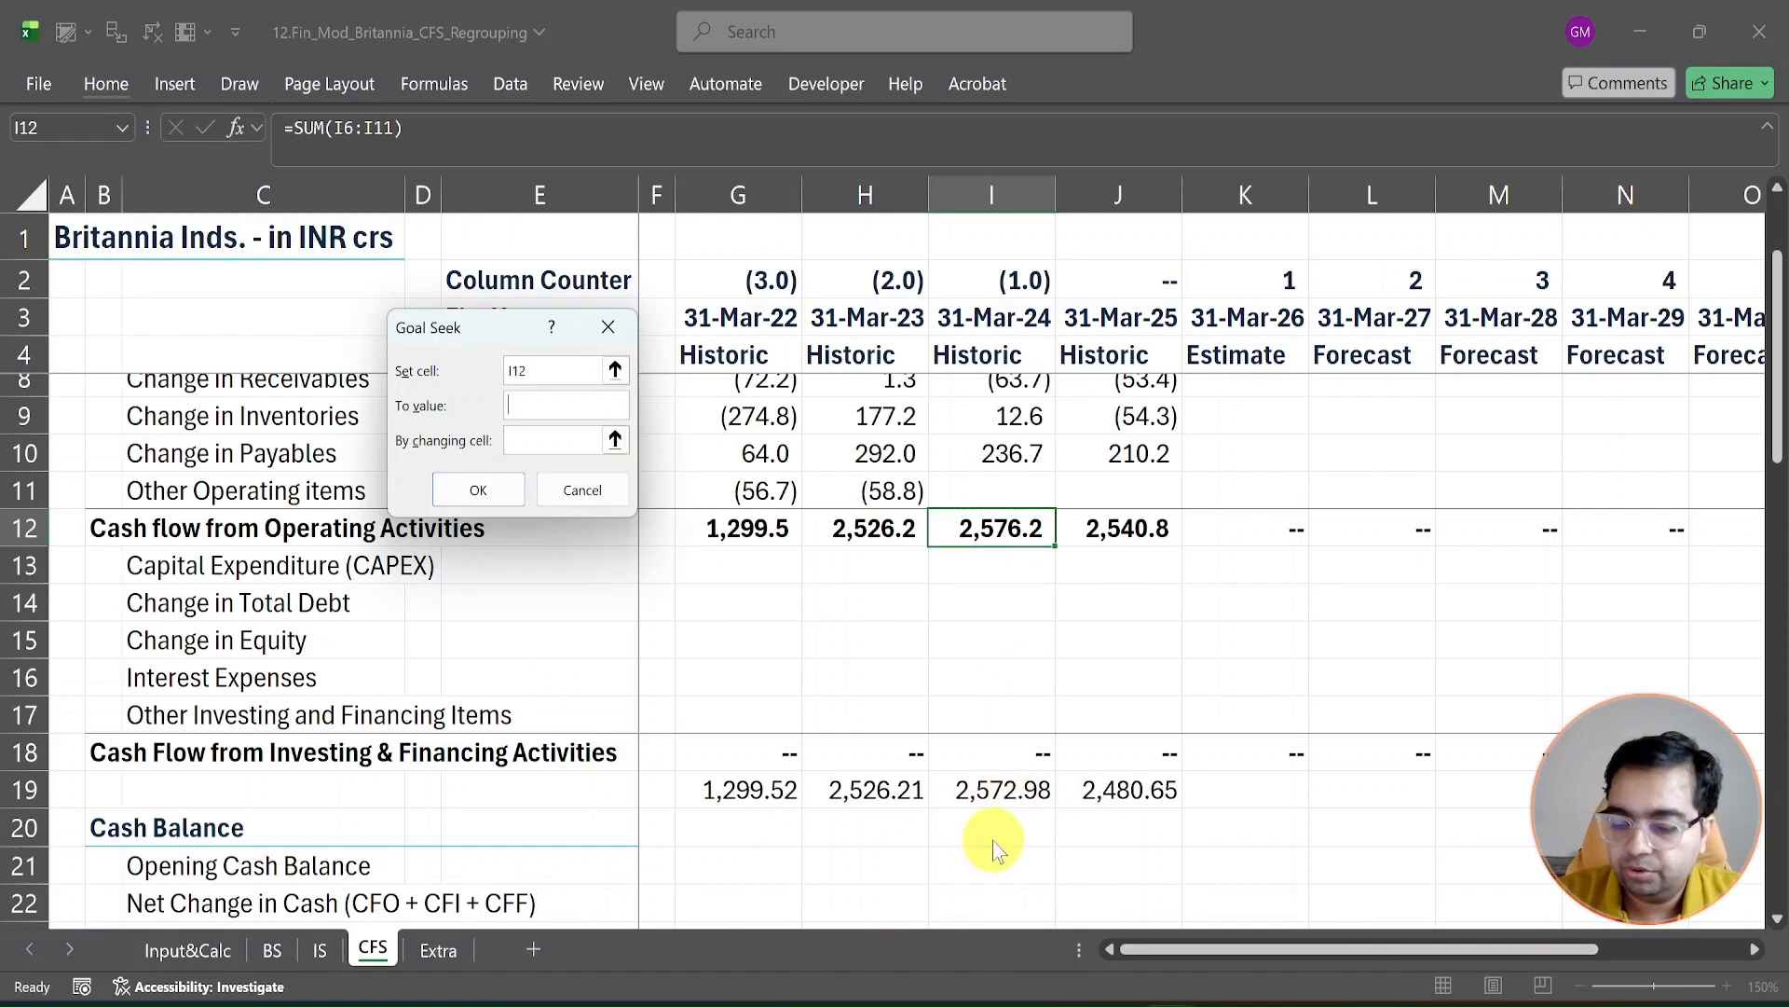
text(2572.98)
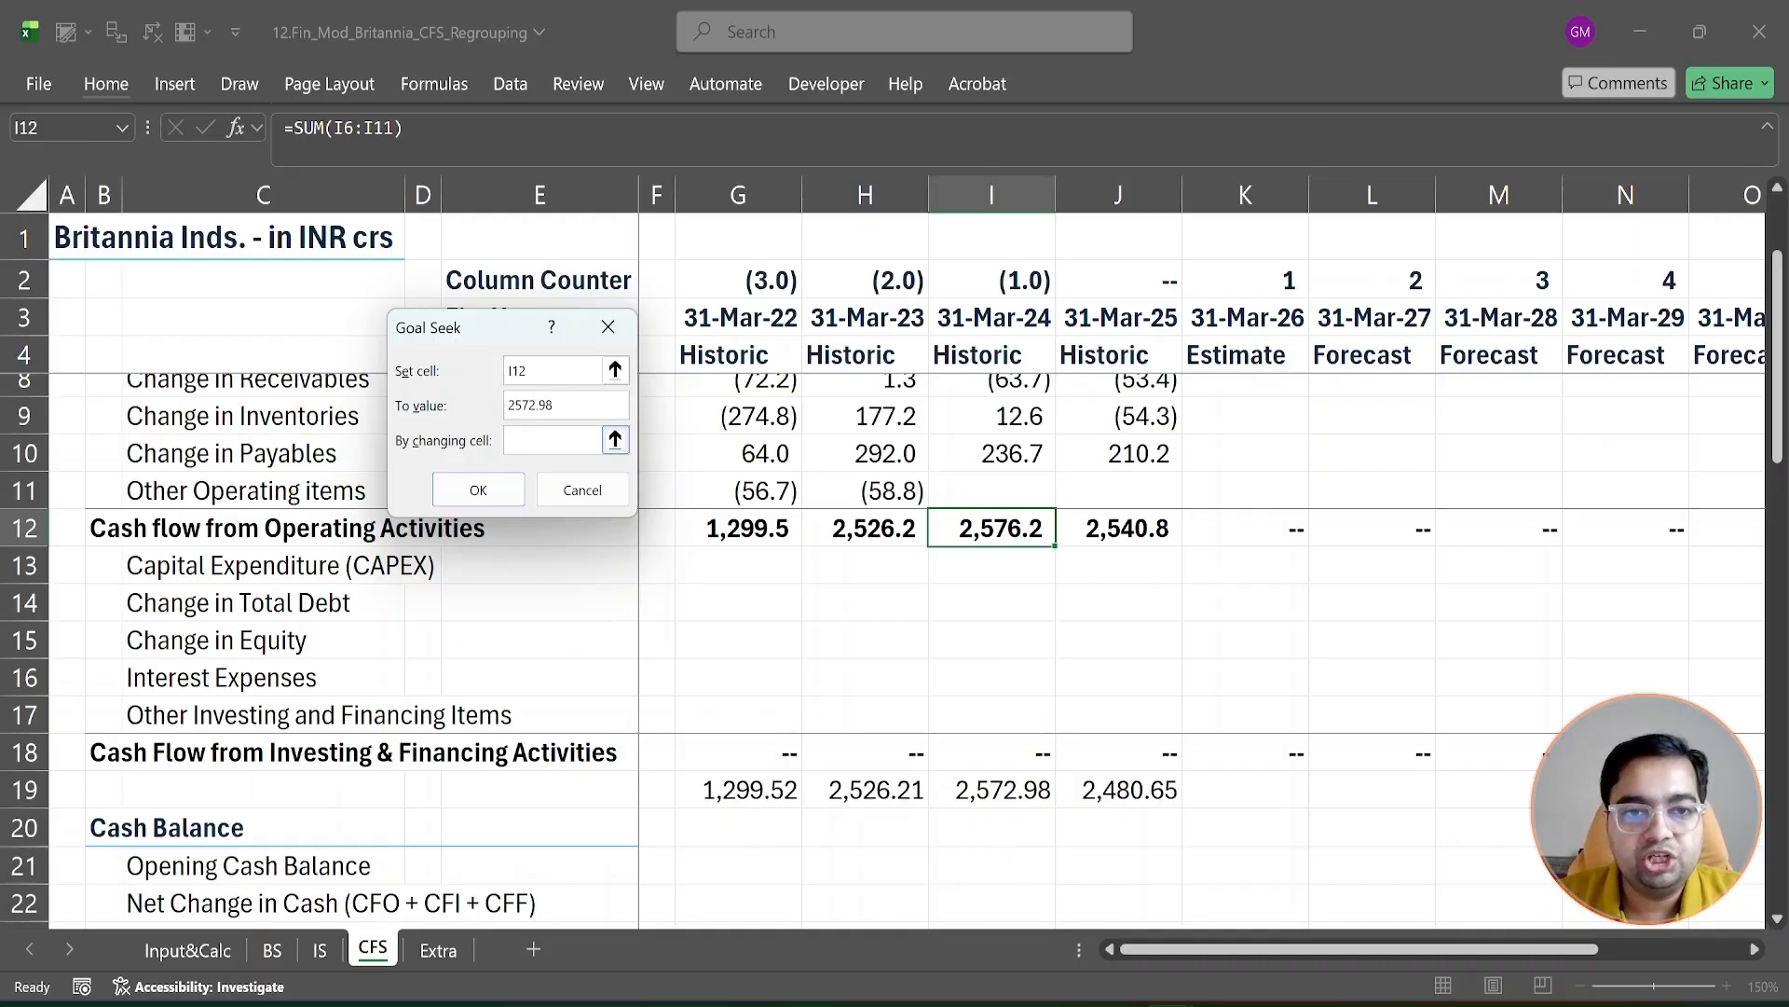
click(555, 440)
click(994, 490)
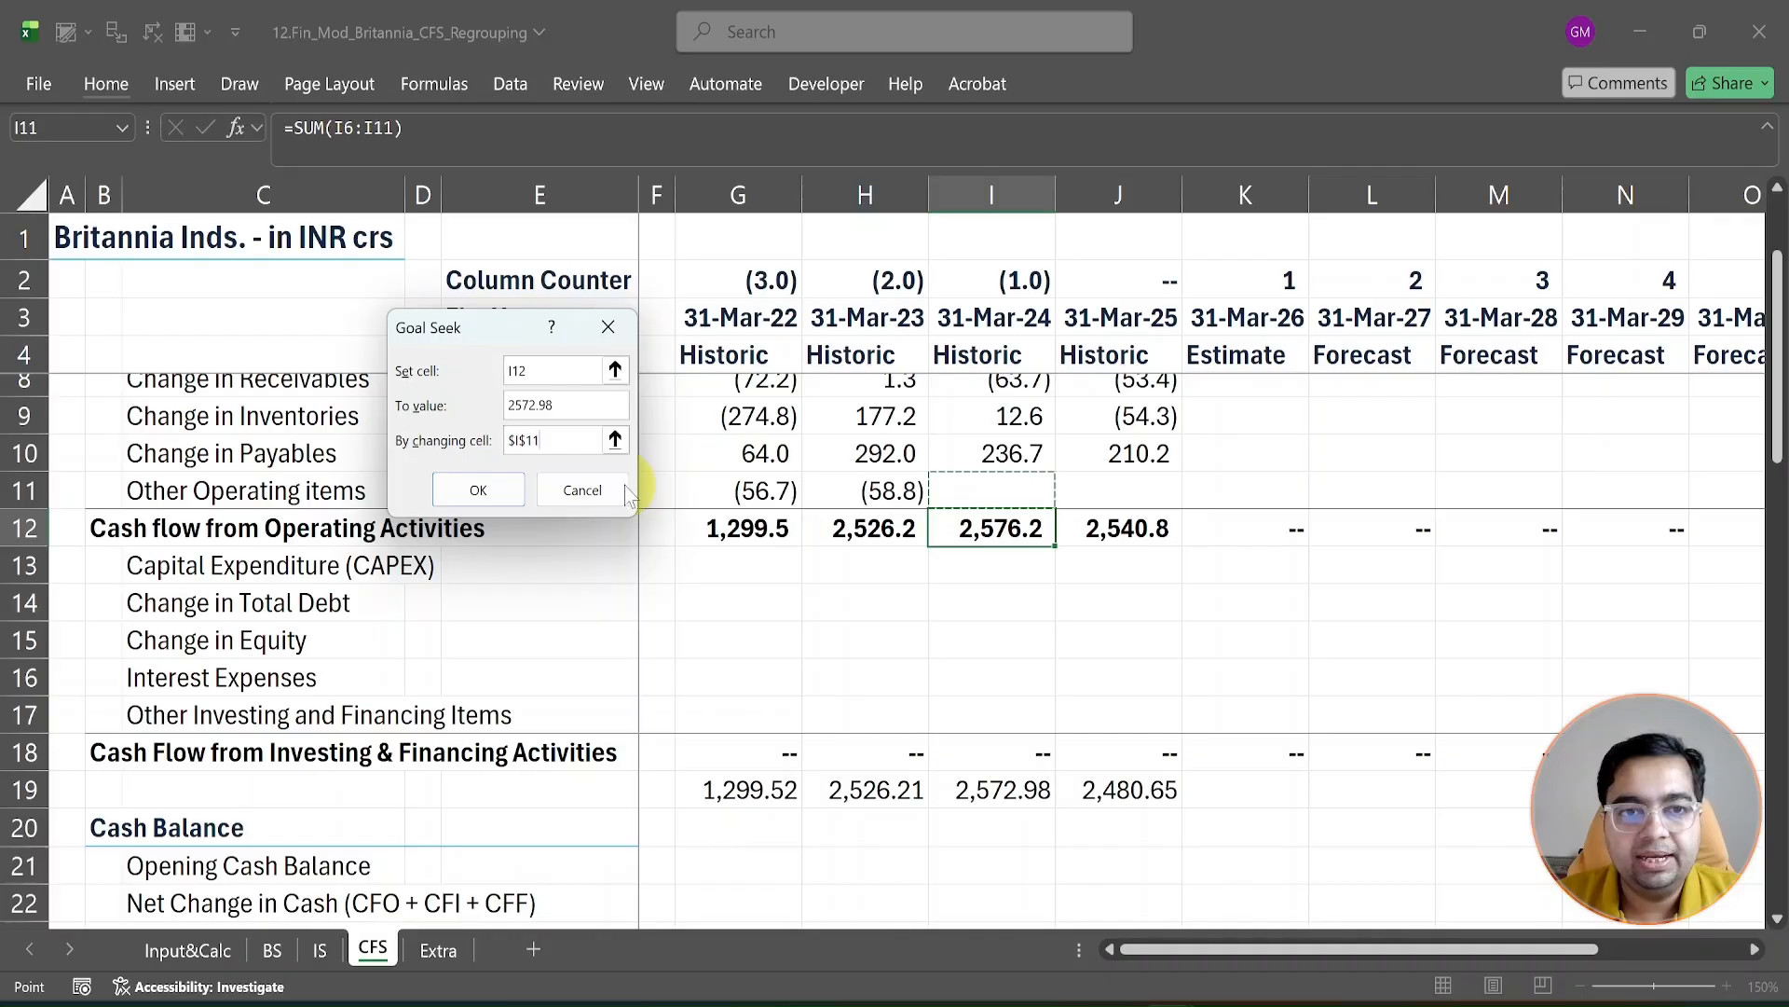
click(478, 490)
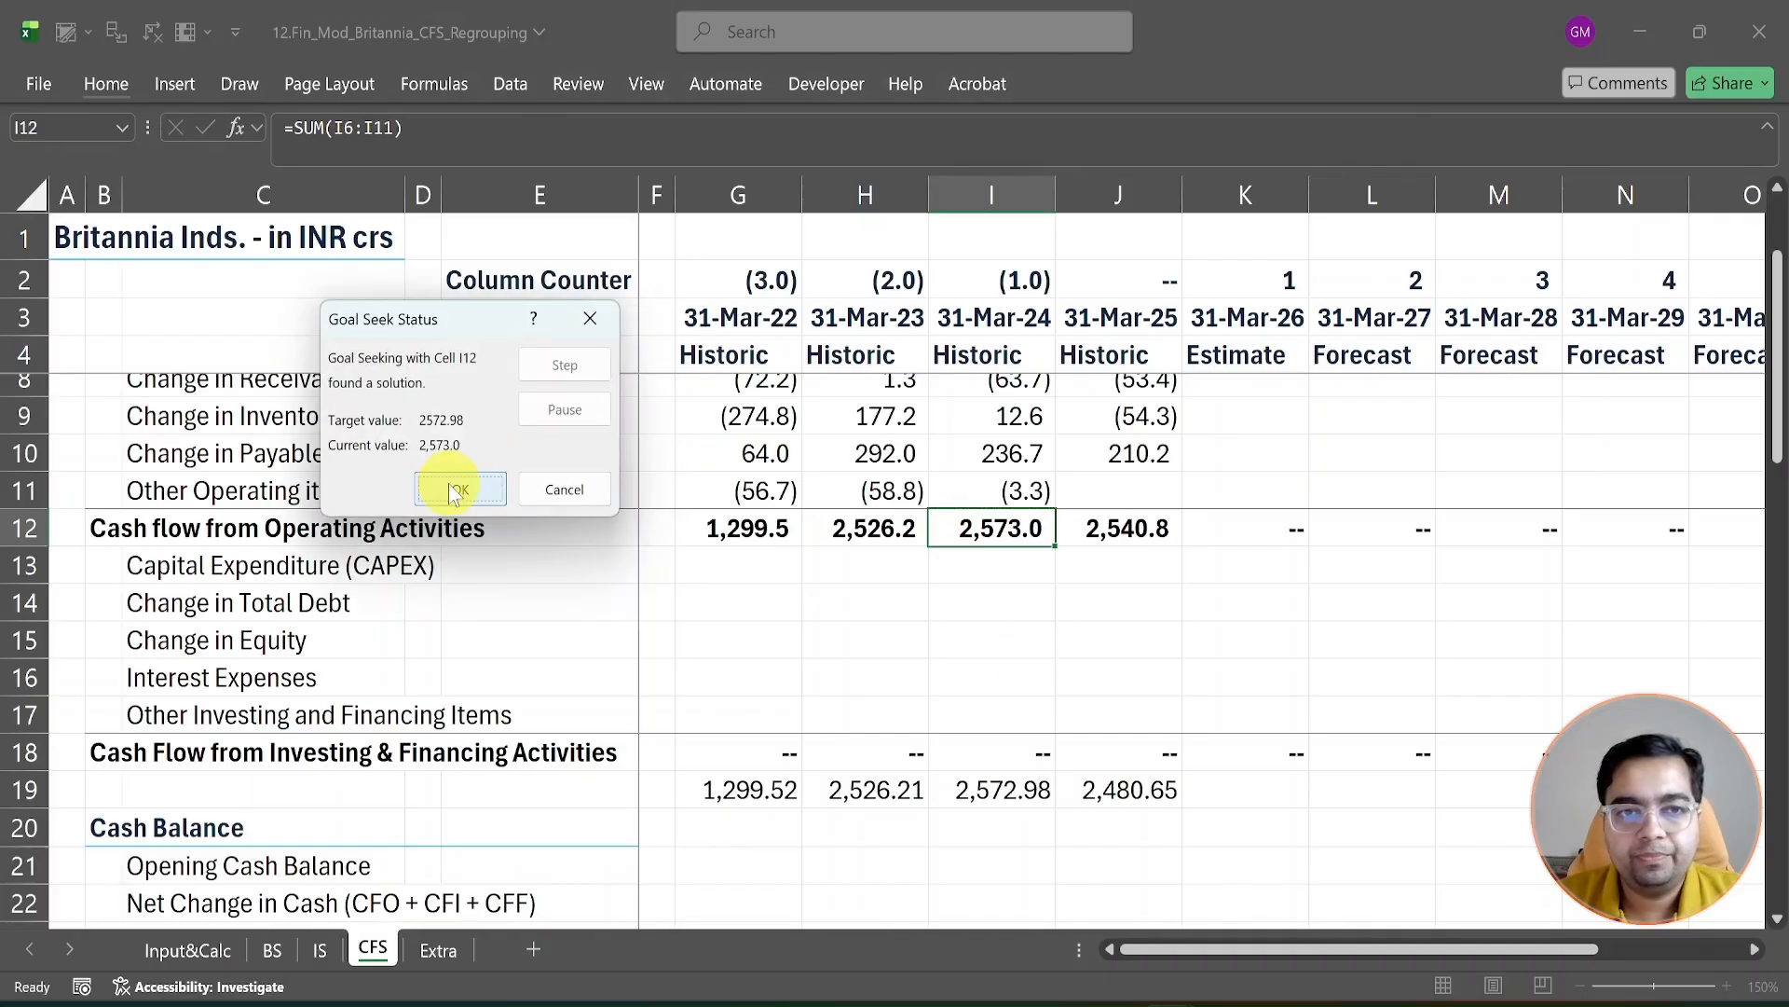
click(456, 492)
Step: Use Goal Seek to set the 31-Mar-25 operating cash flow in J12 to 2480.65 by changing Other Operating items in J11
click(1626, 902)
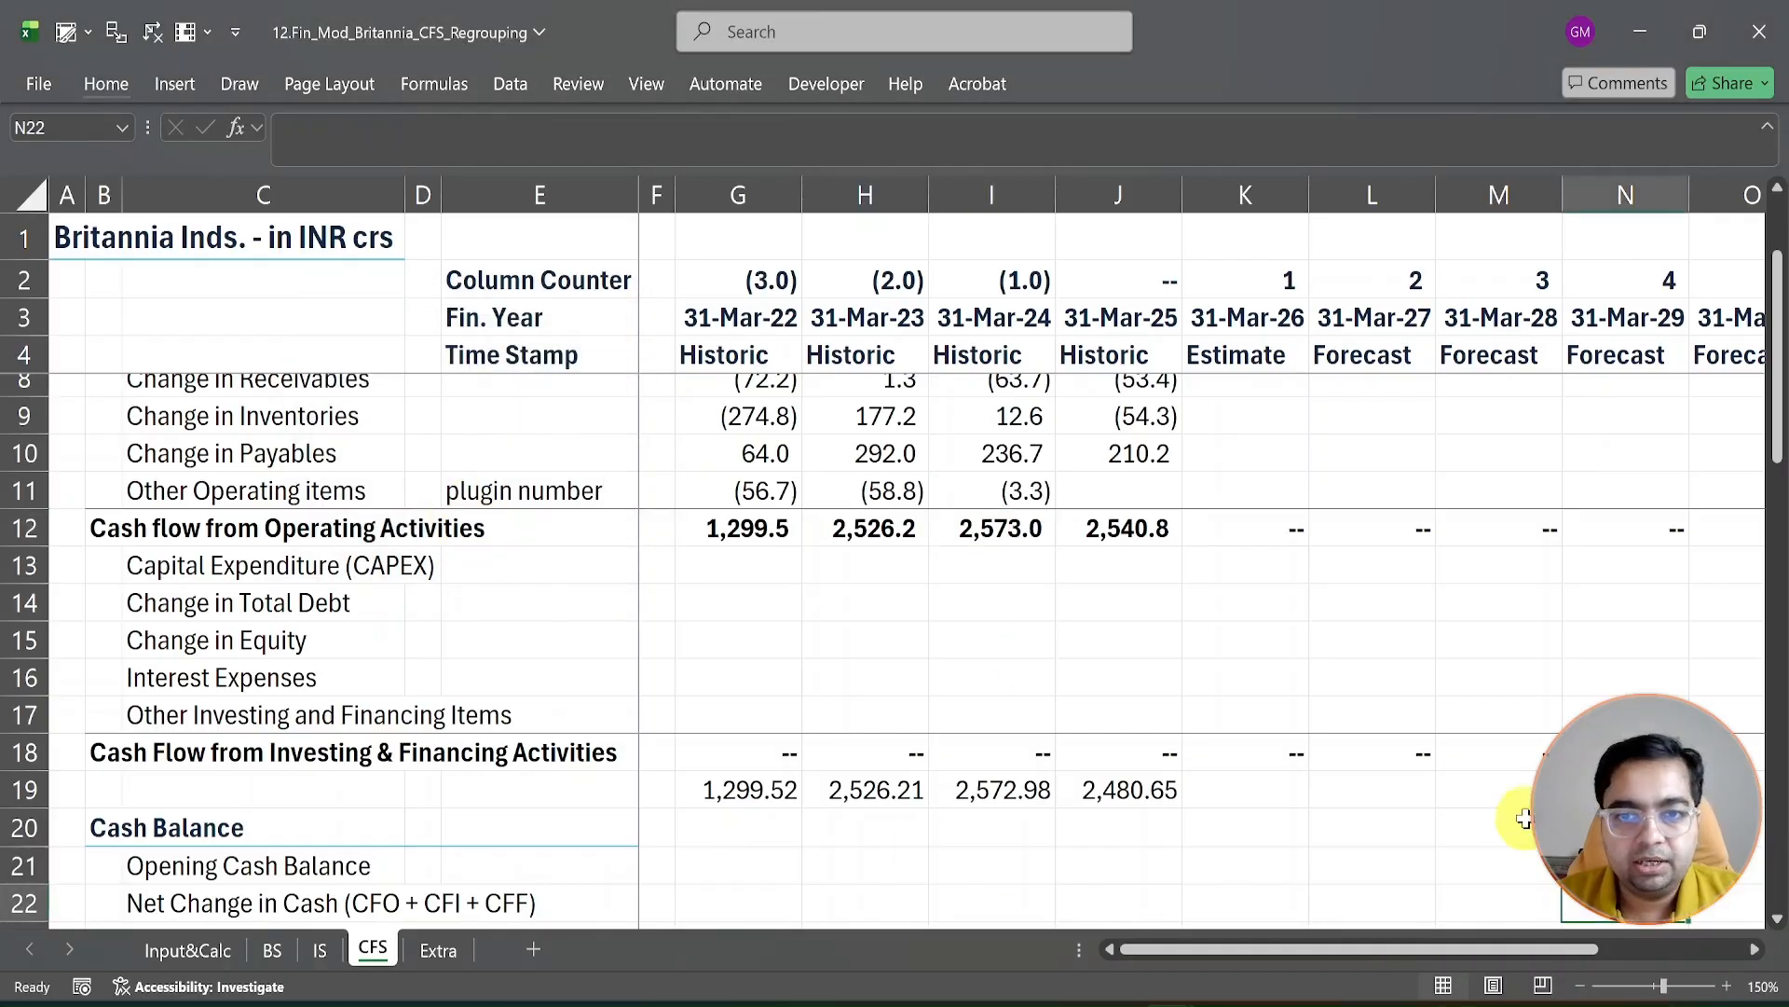
click(1109, 530)
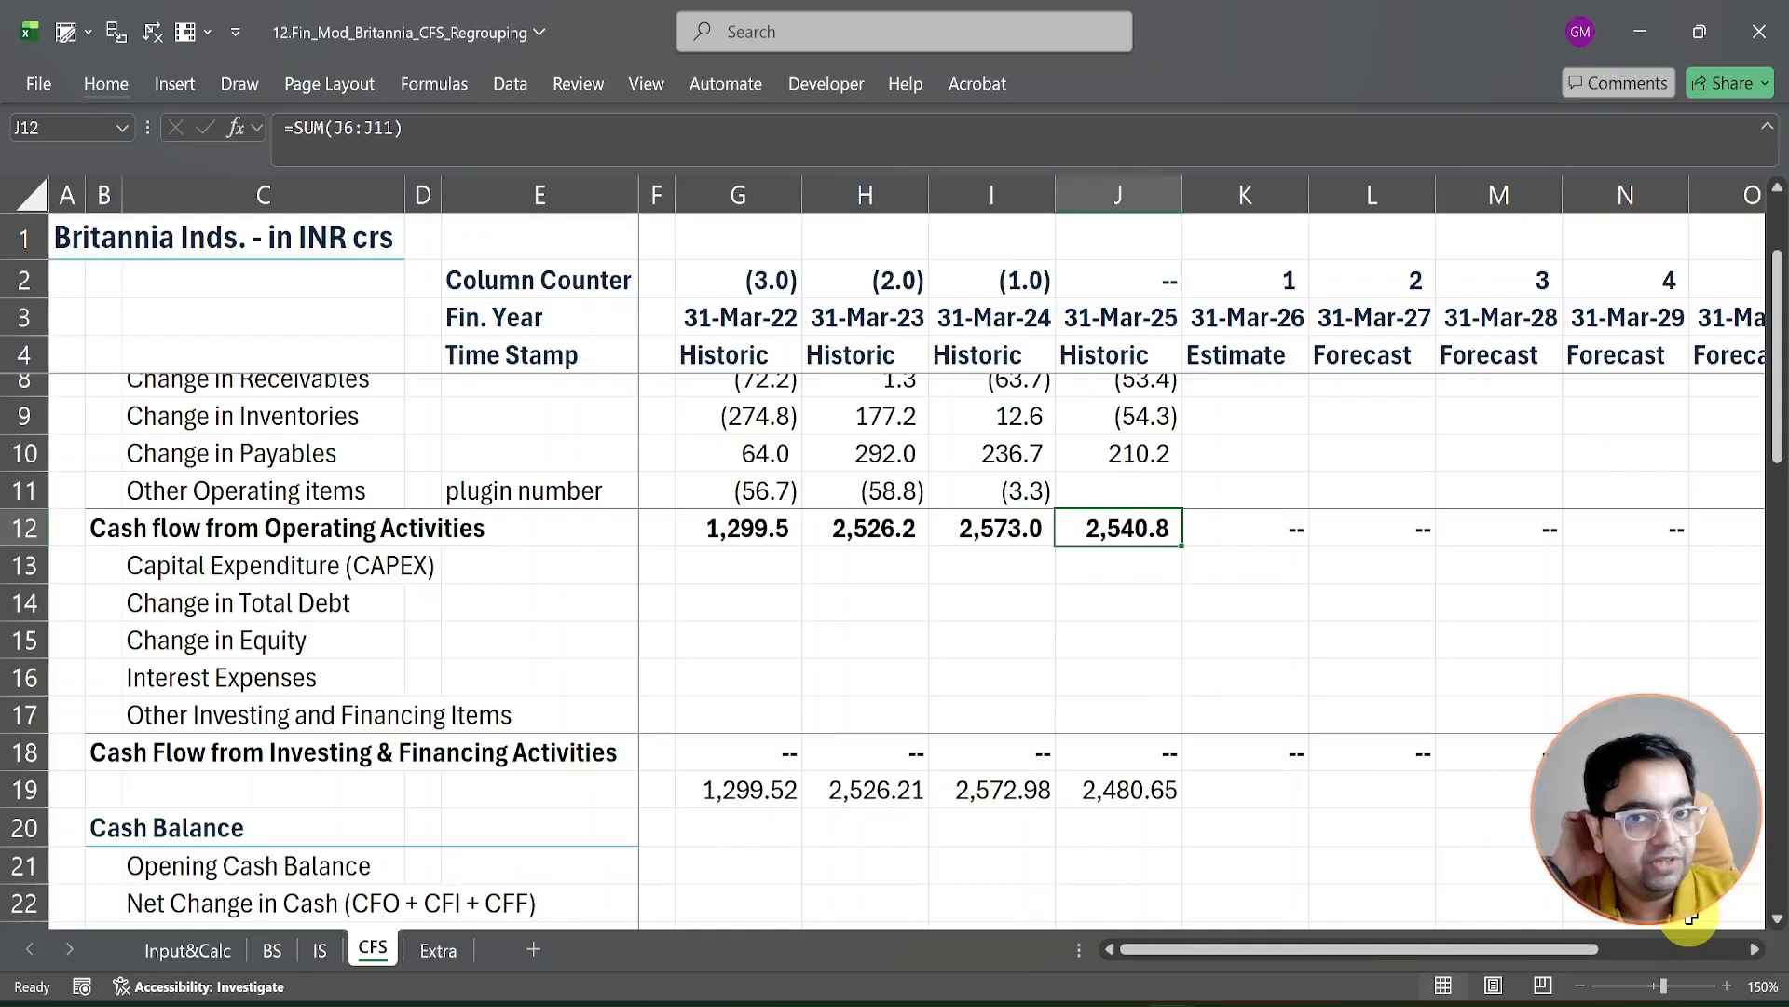
key(alt)
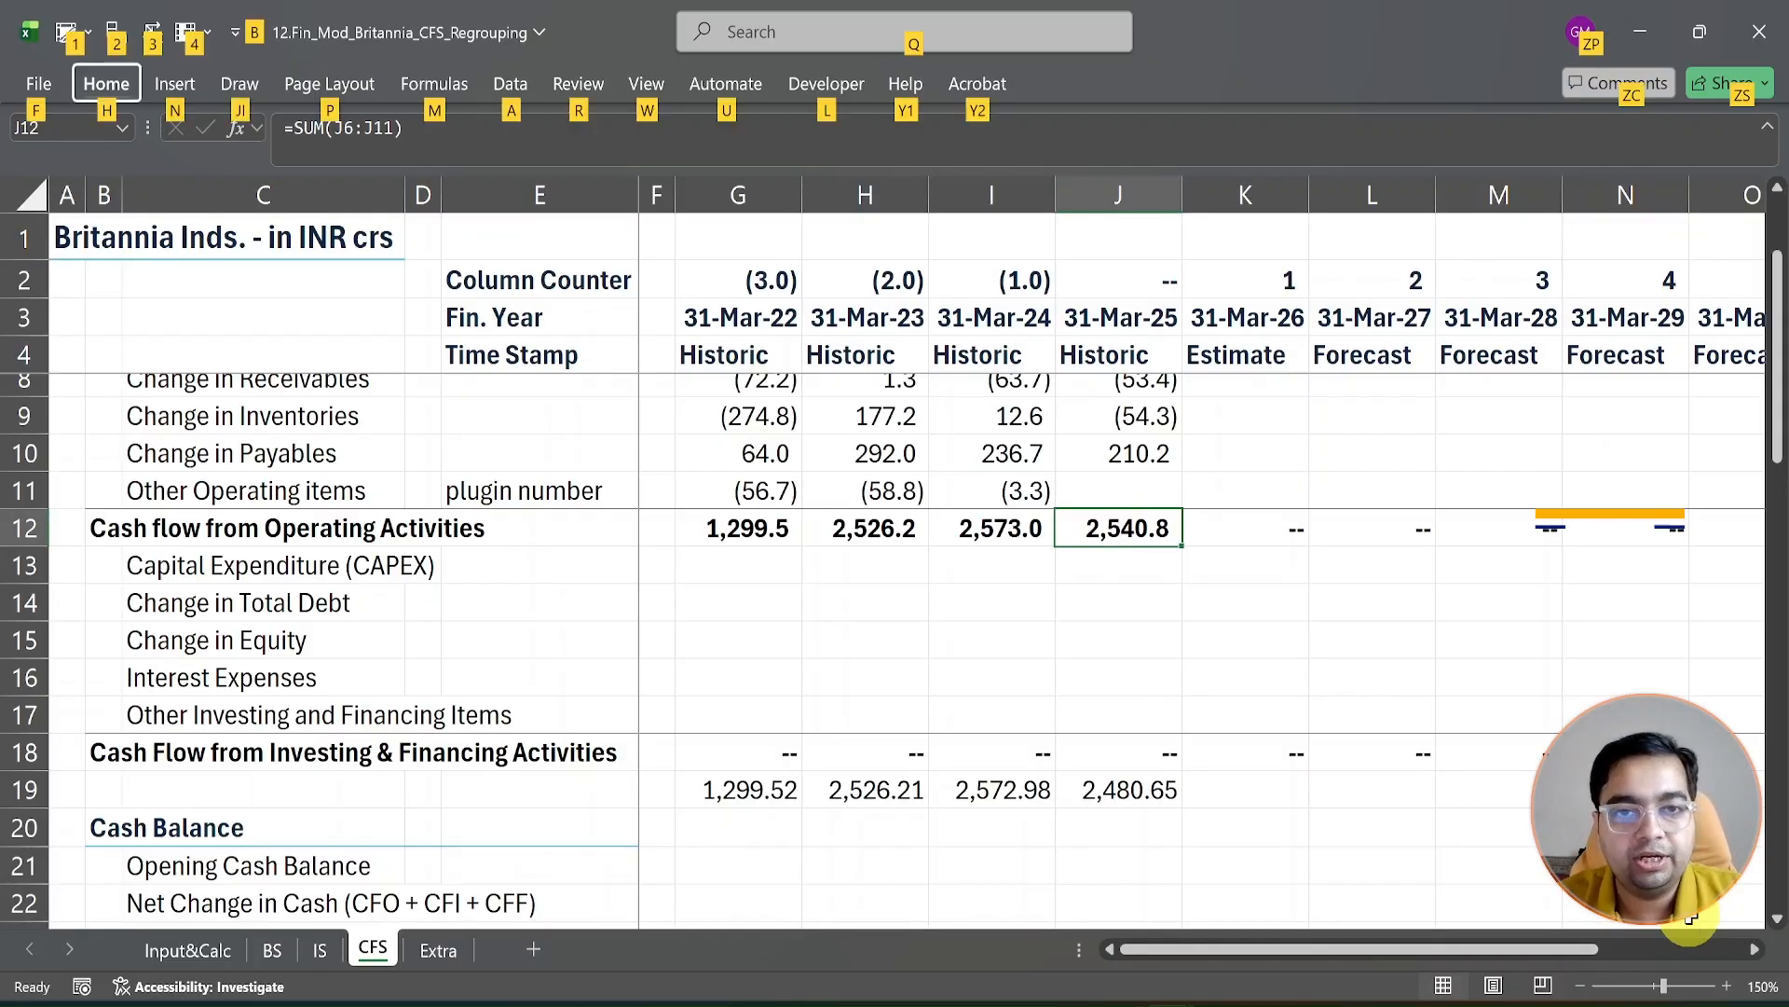
key(a)
key(w)
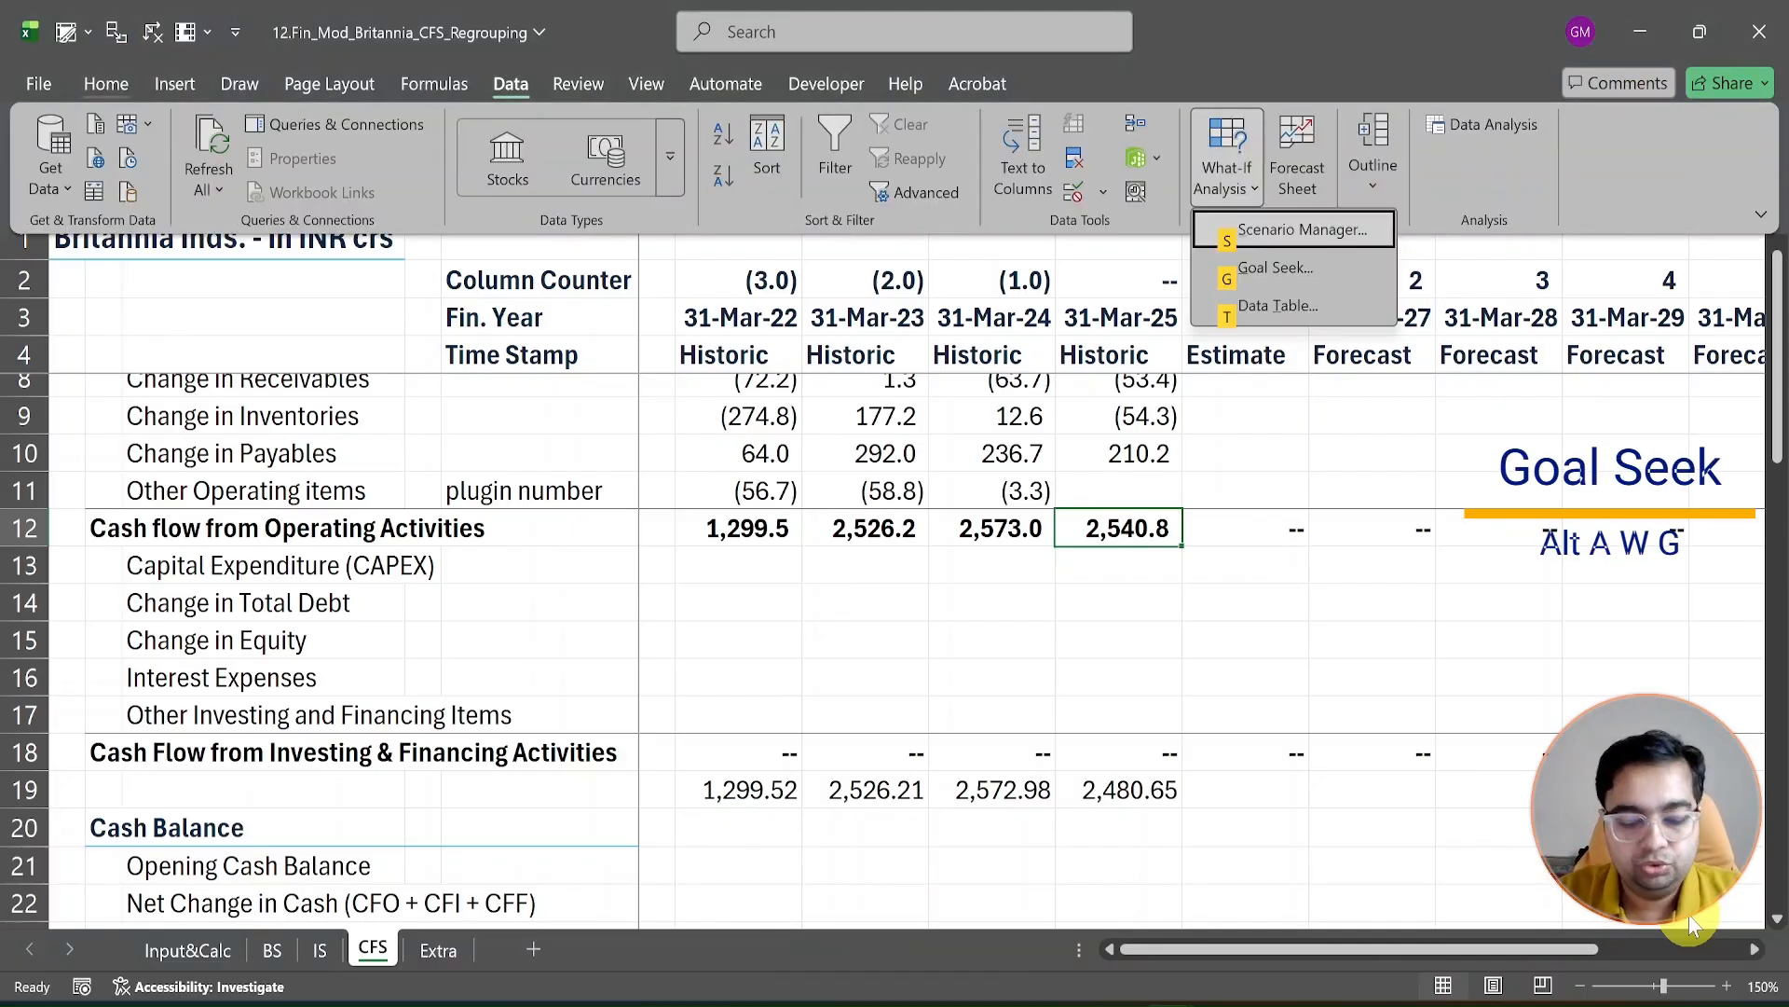
key(g)
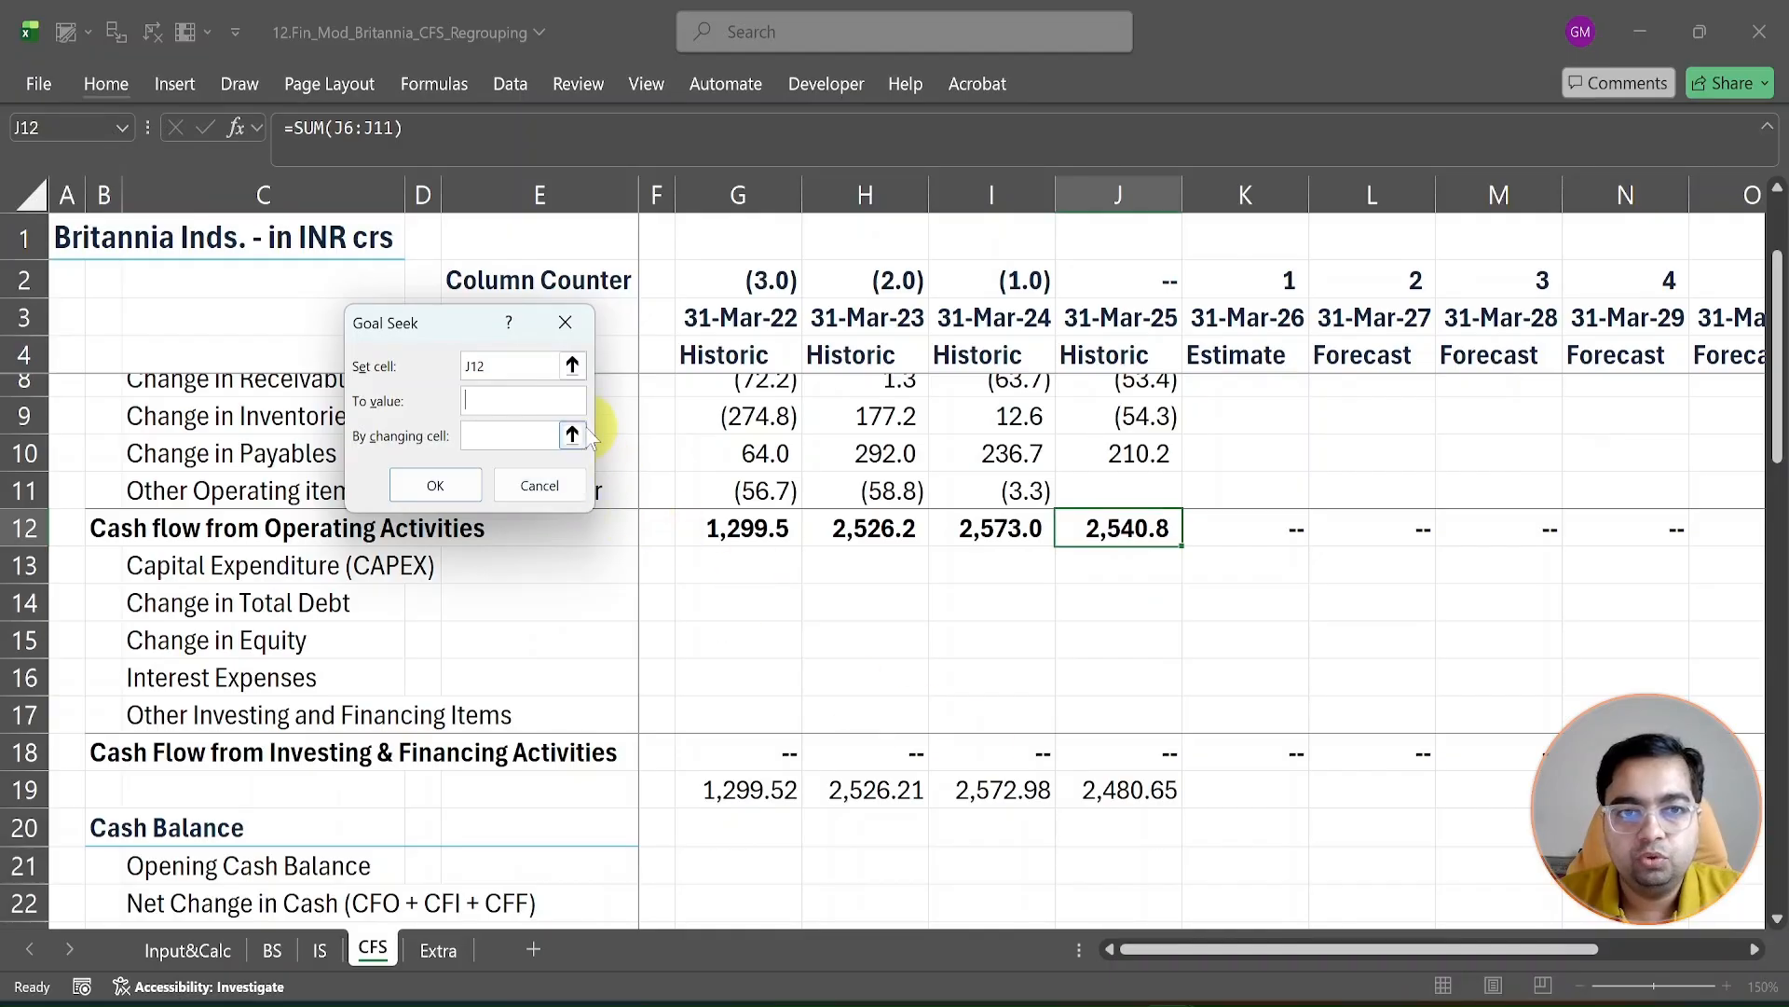
text(2480.65)
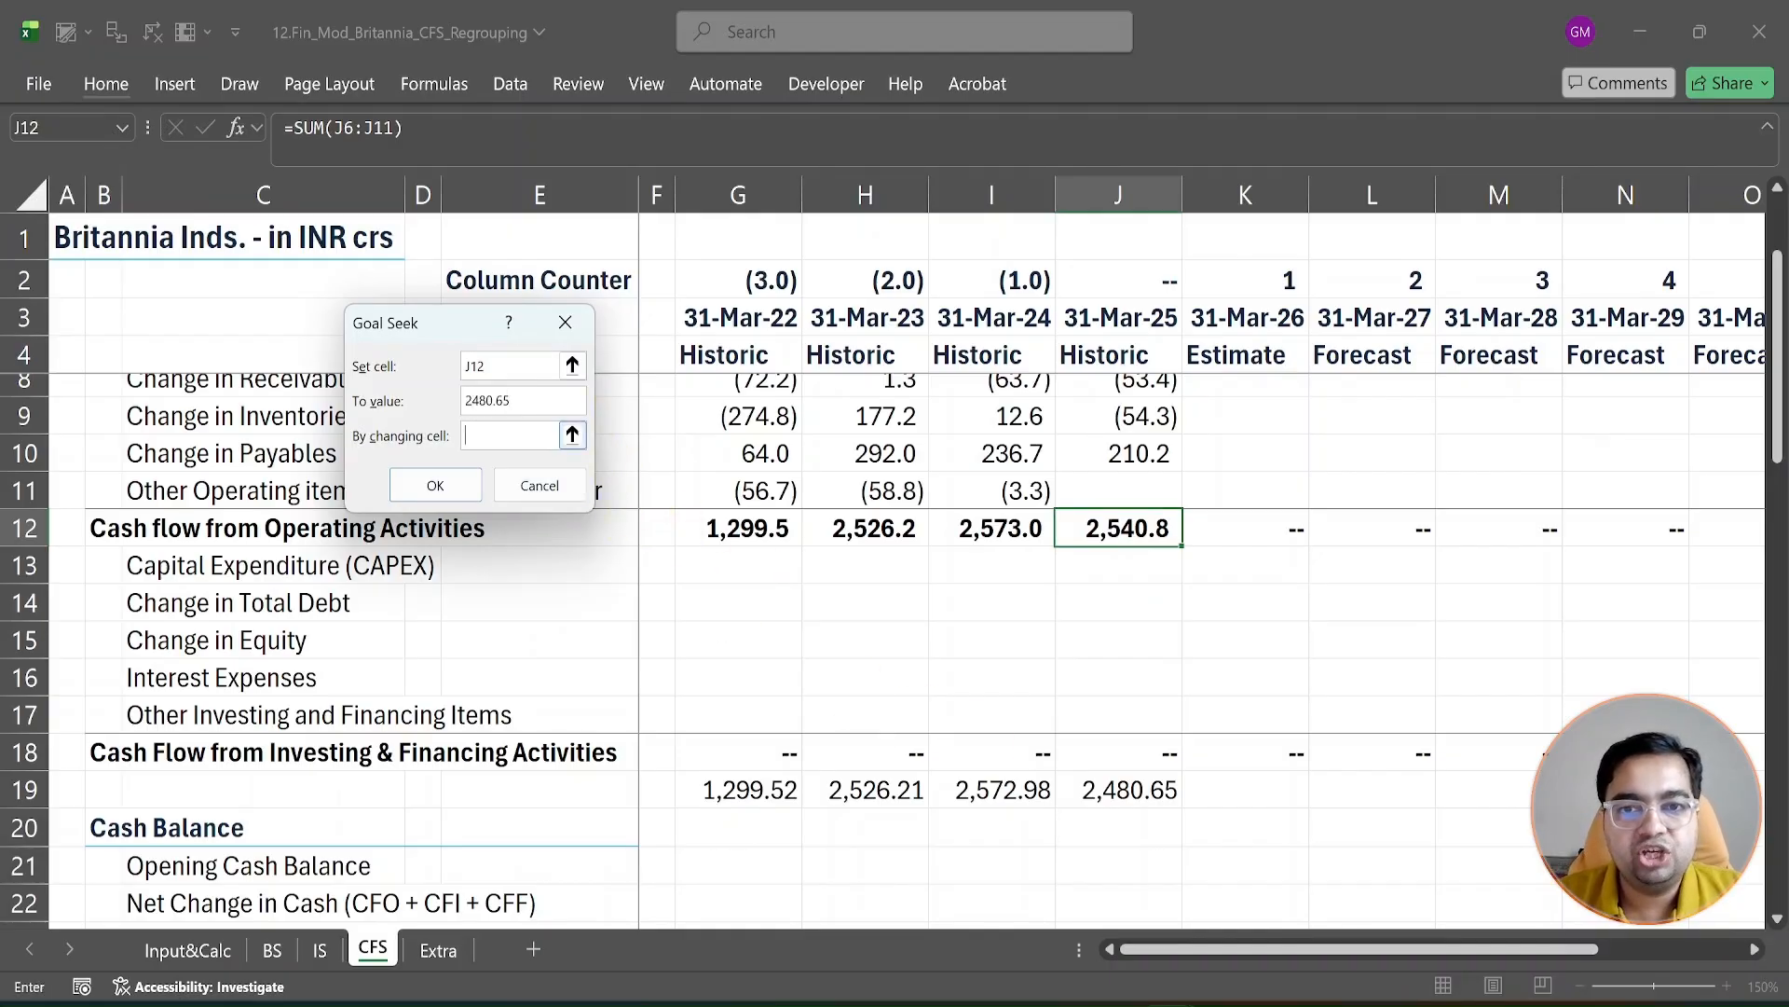
click(1129, 491)
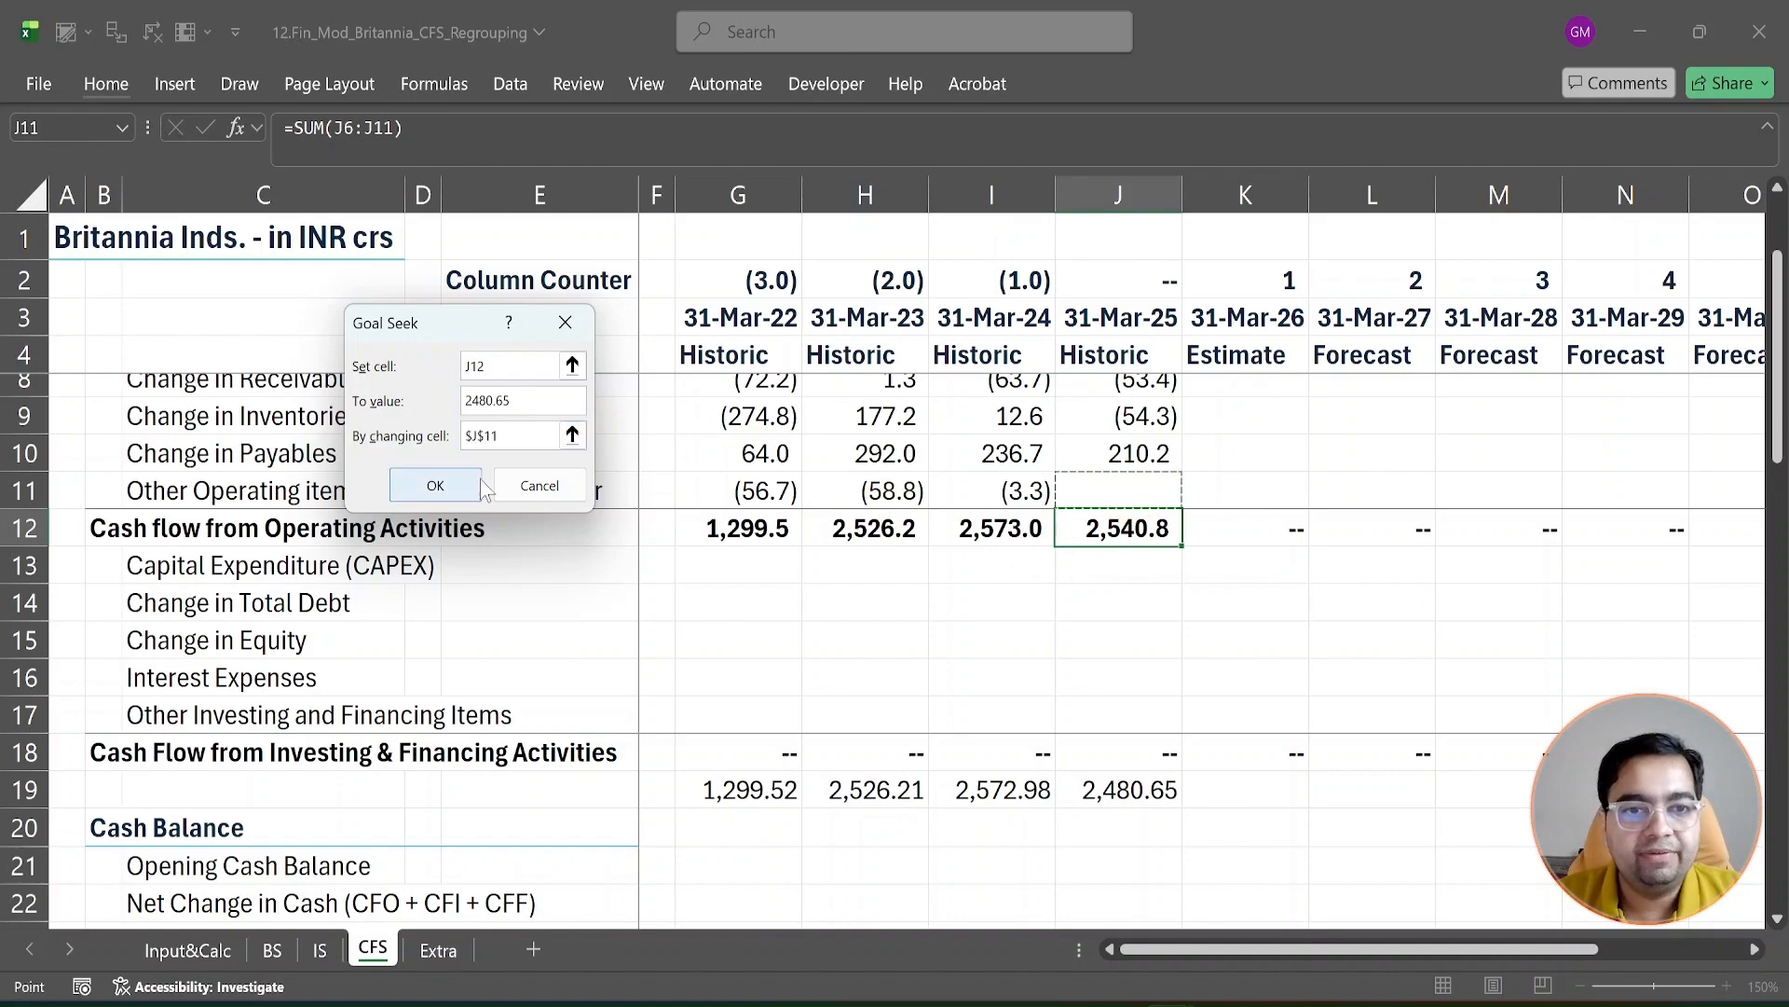
click(454, 495)
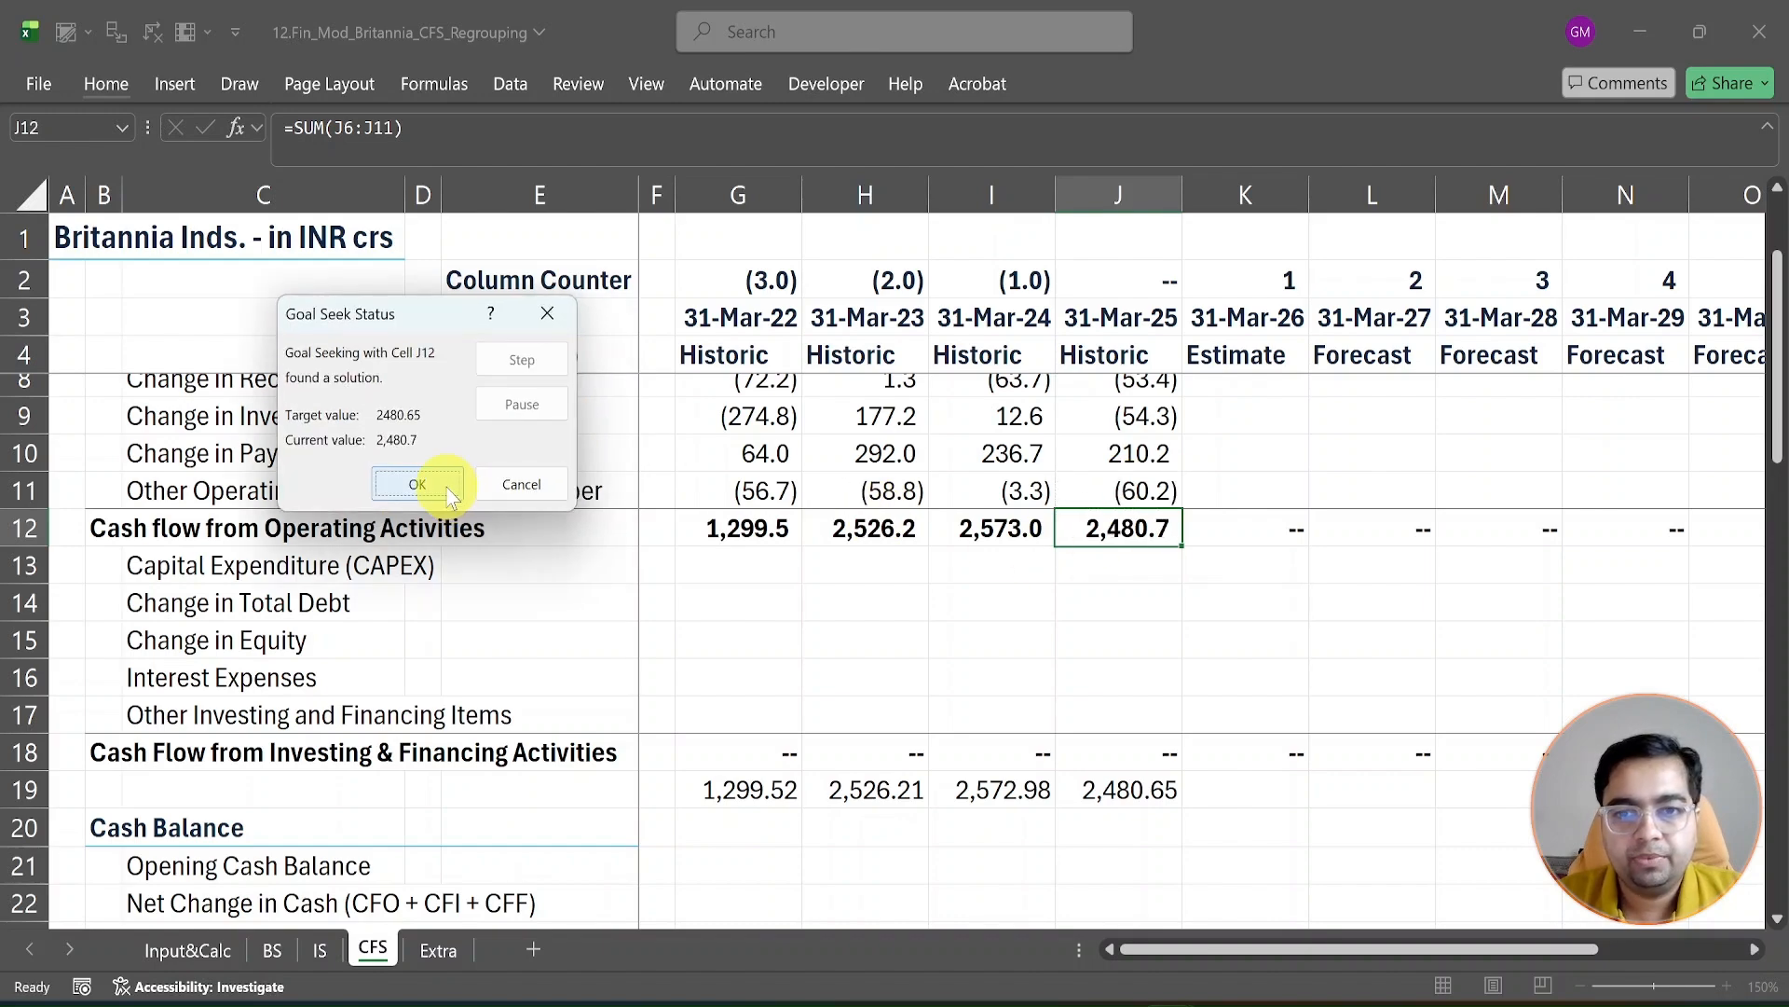
click(451, 490)
Step: Review the plug figures in G11:J11 and the totals in row 12, and clear the helper CFO figures from G19:J19
drag(758, 529, 1060, 529)
drag(759, 490, 1127, 490)
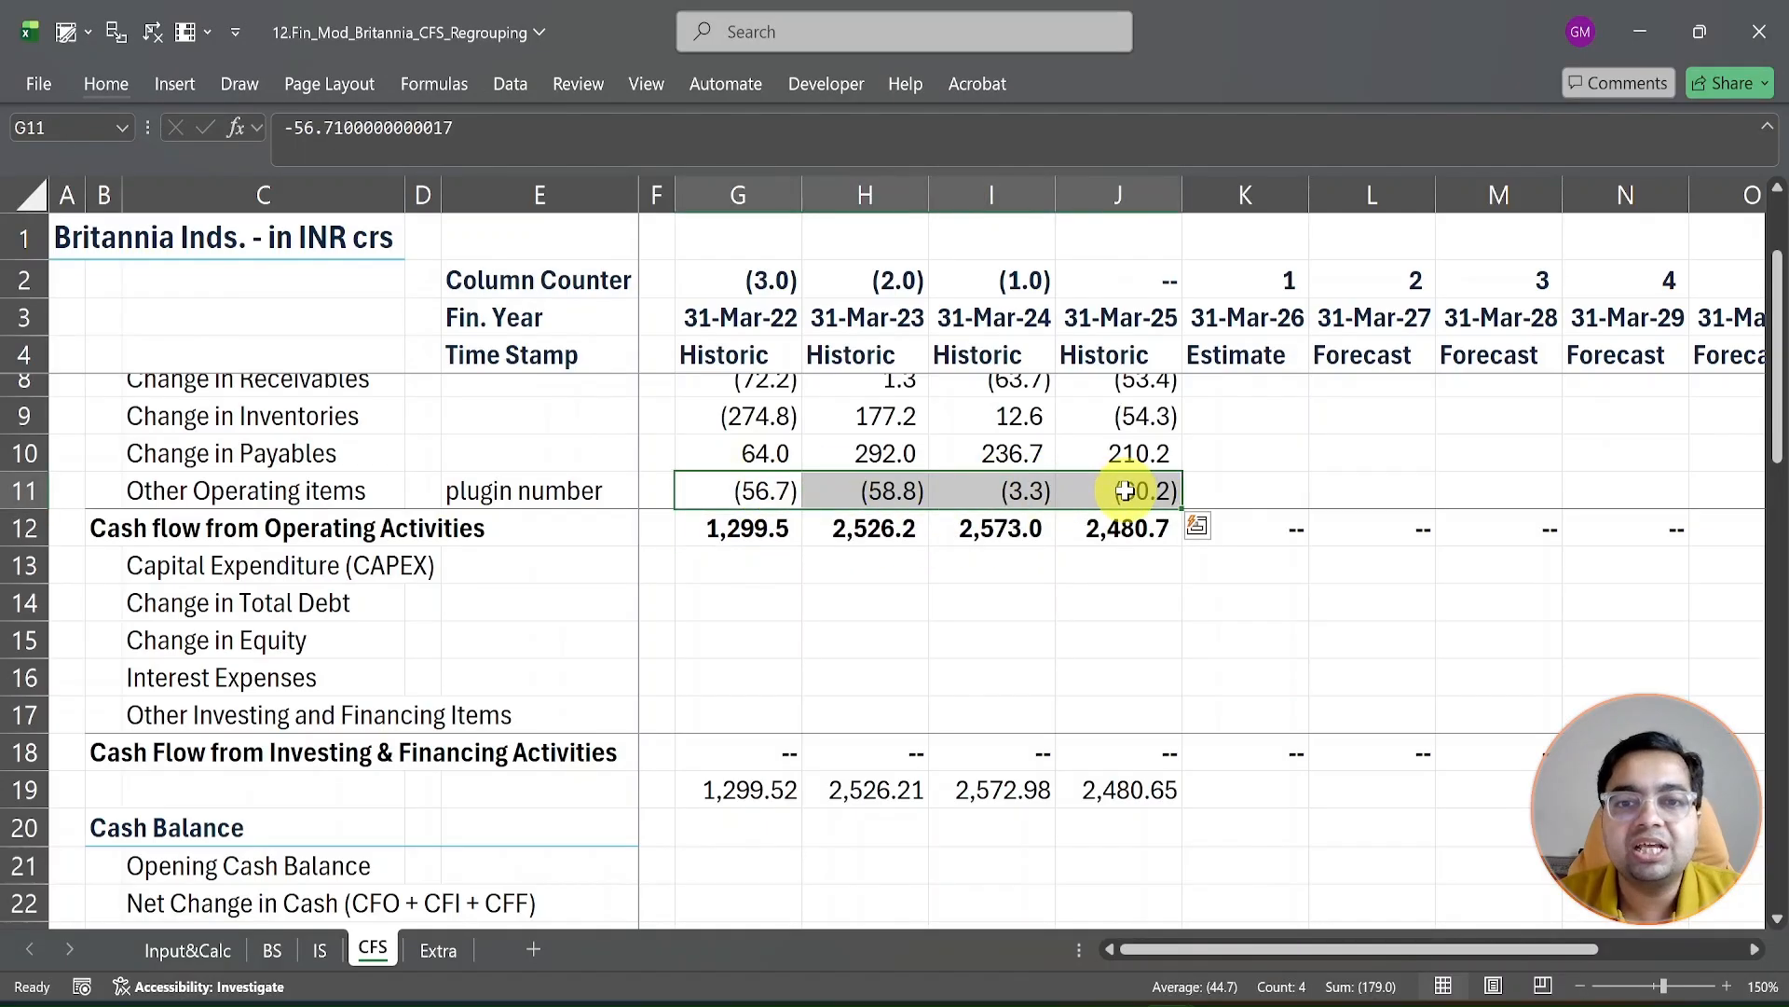
click(755, 530)
key(shift+space)
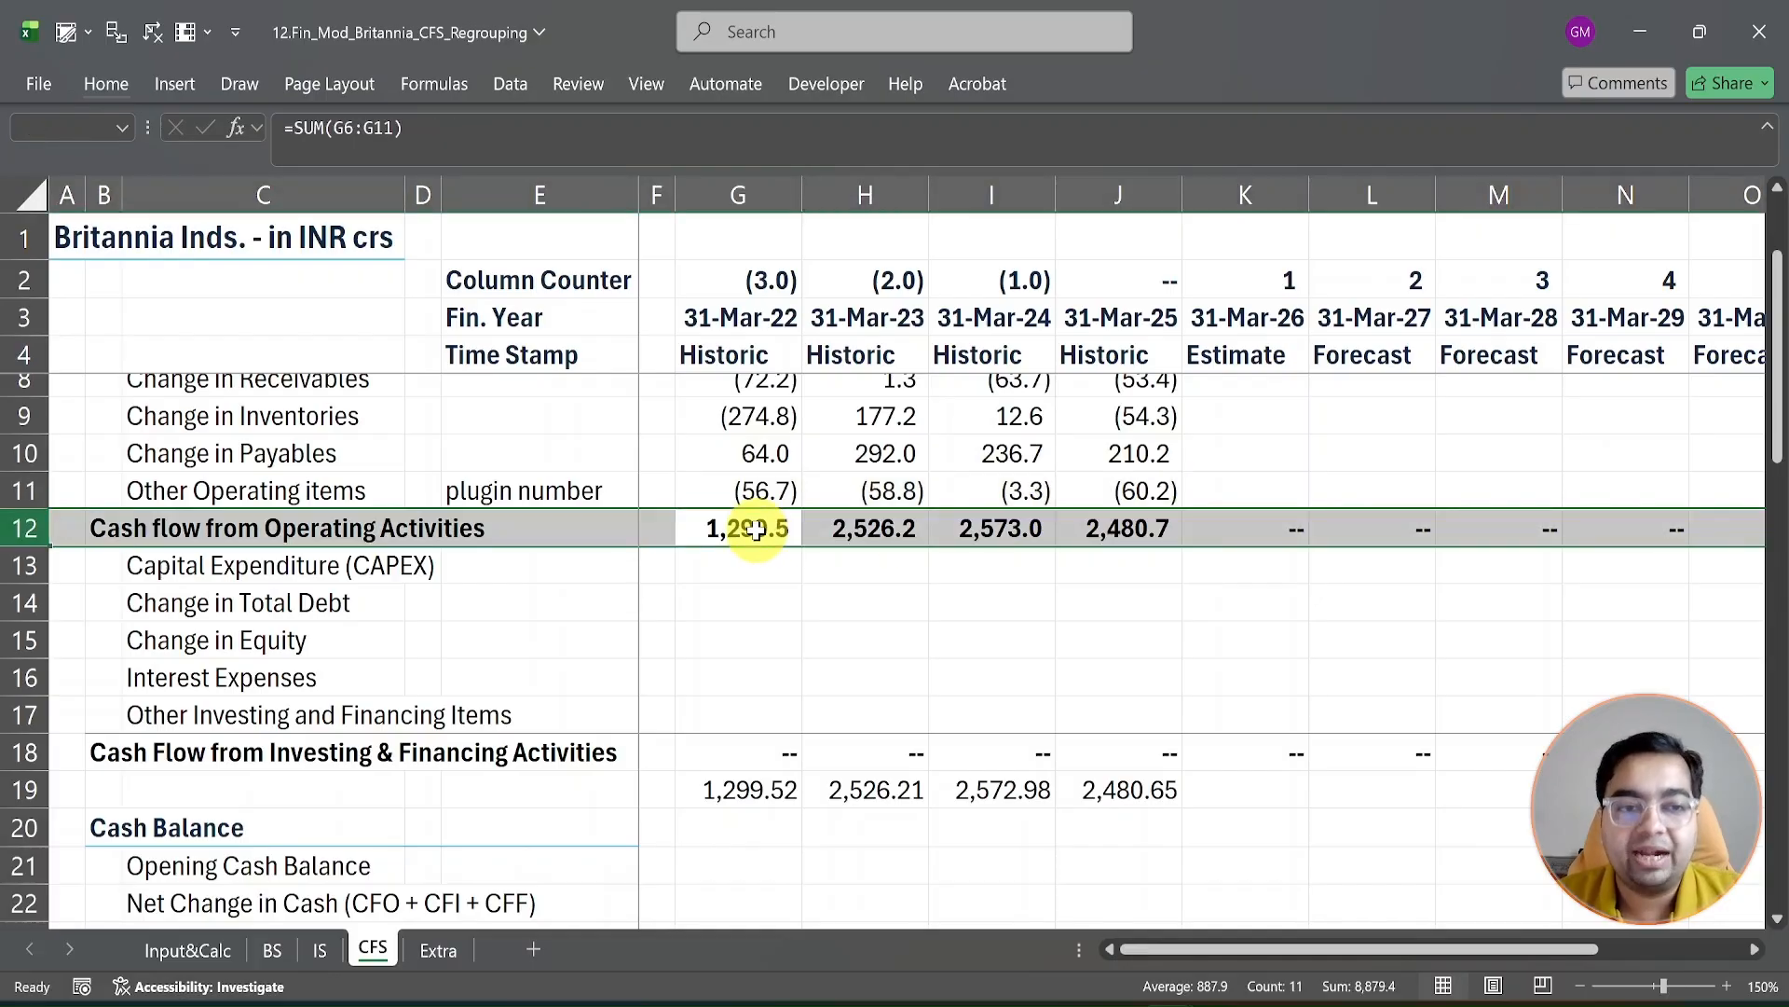
click(773, 789)
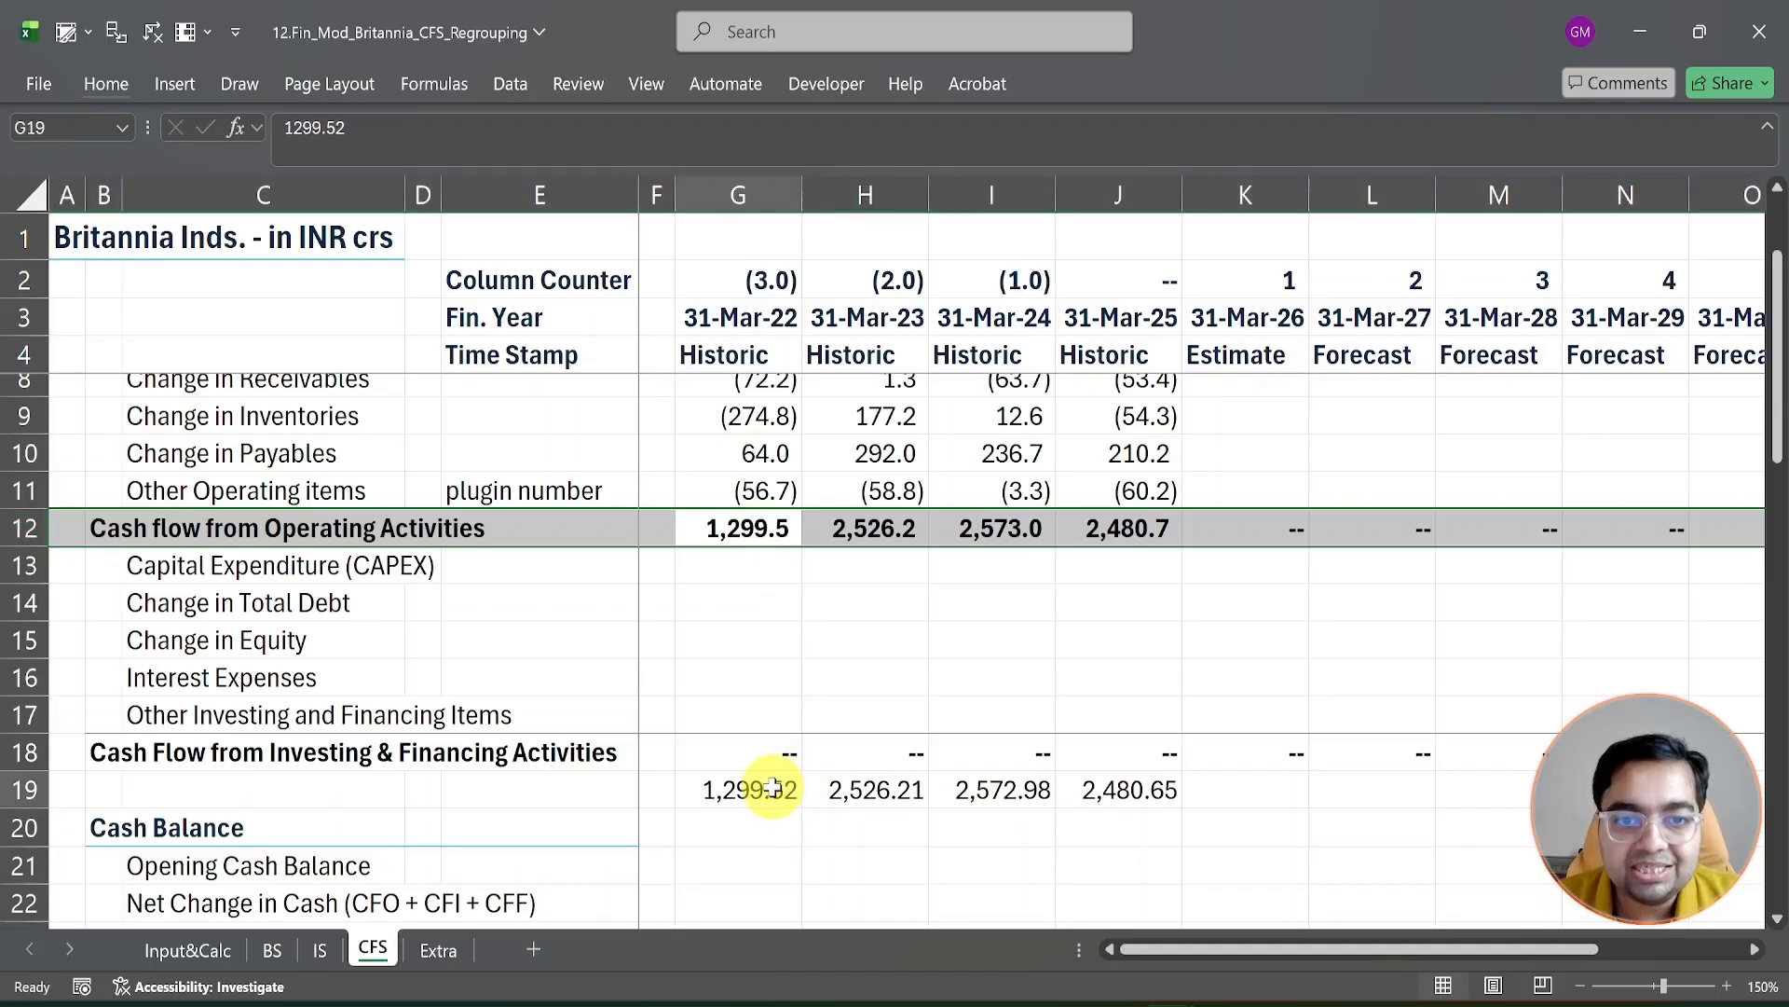
drag(761, 790, 1108, 792)
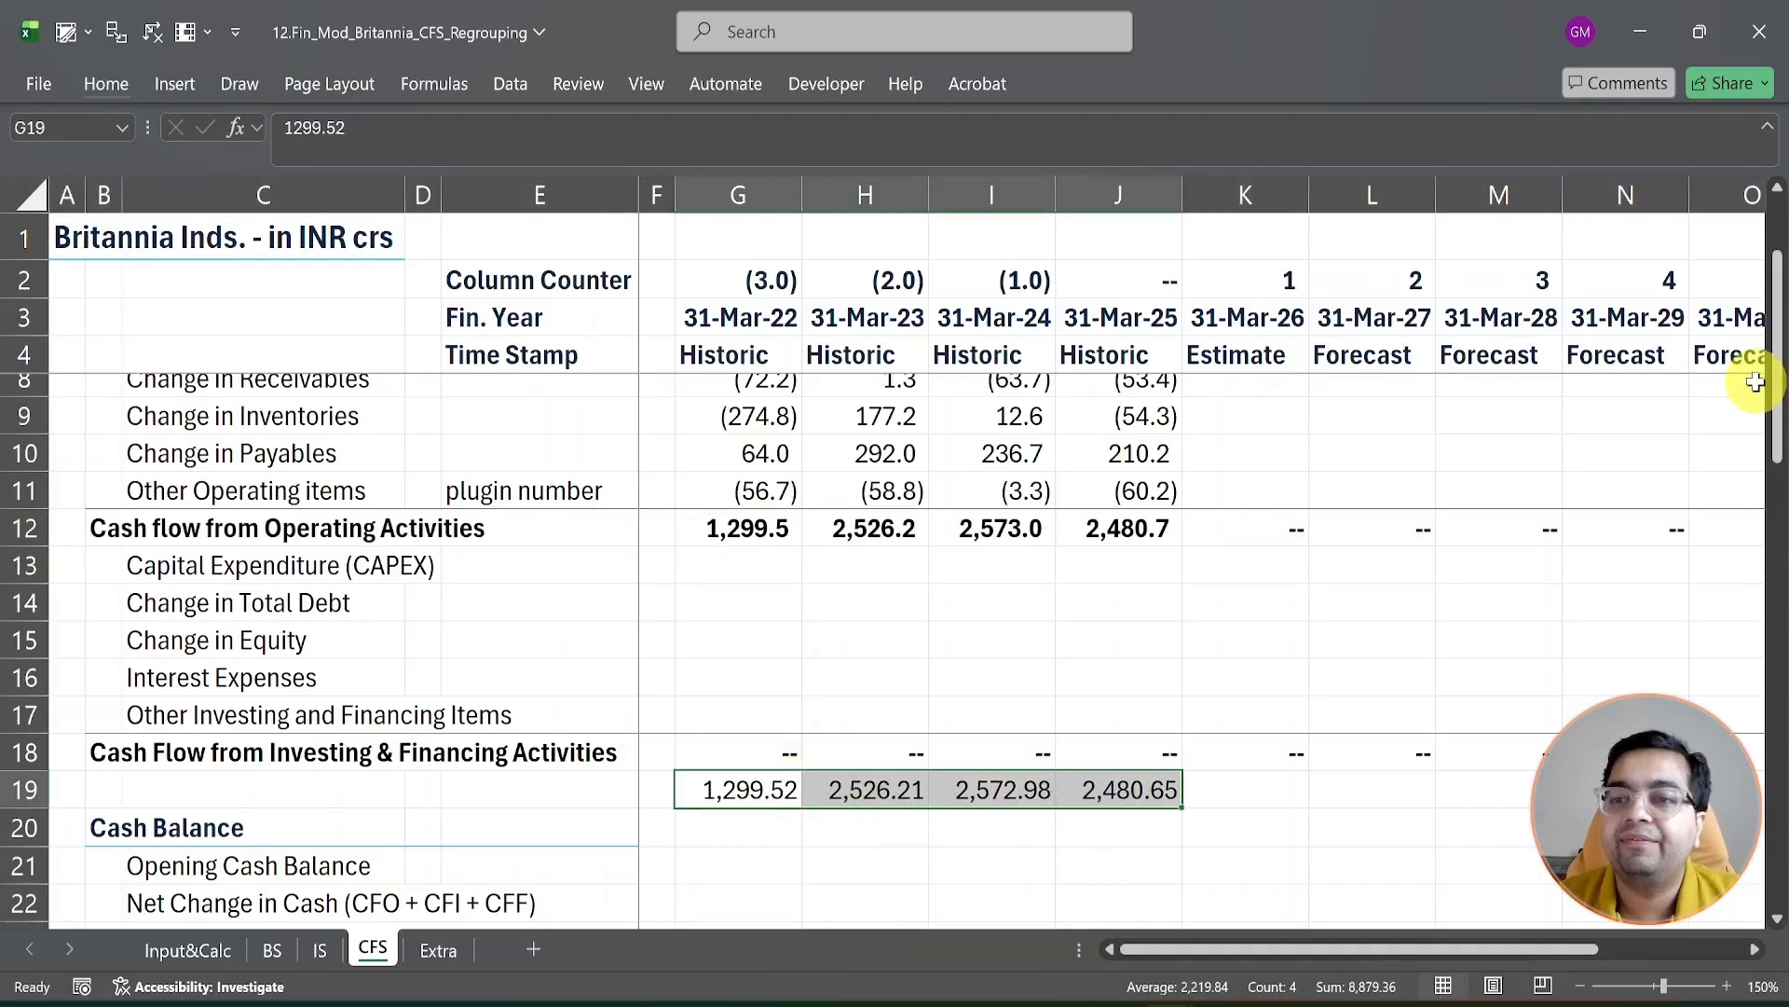
drag(1780, 406, 1777, 467)
key(Delete)
Step: In G13, calculate 31-Mar-22 Capital Expenditure as =G49+G50, combining acquisition of and proceeds from property, plant and equipment
key(Up)
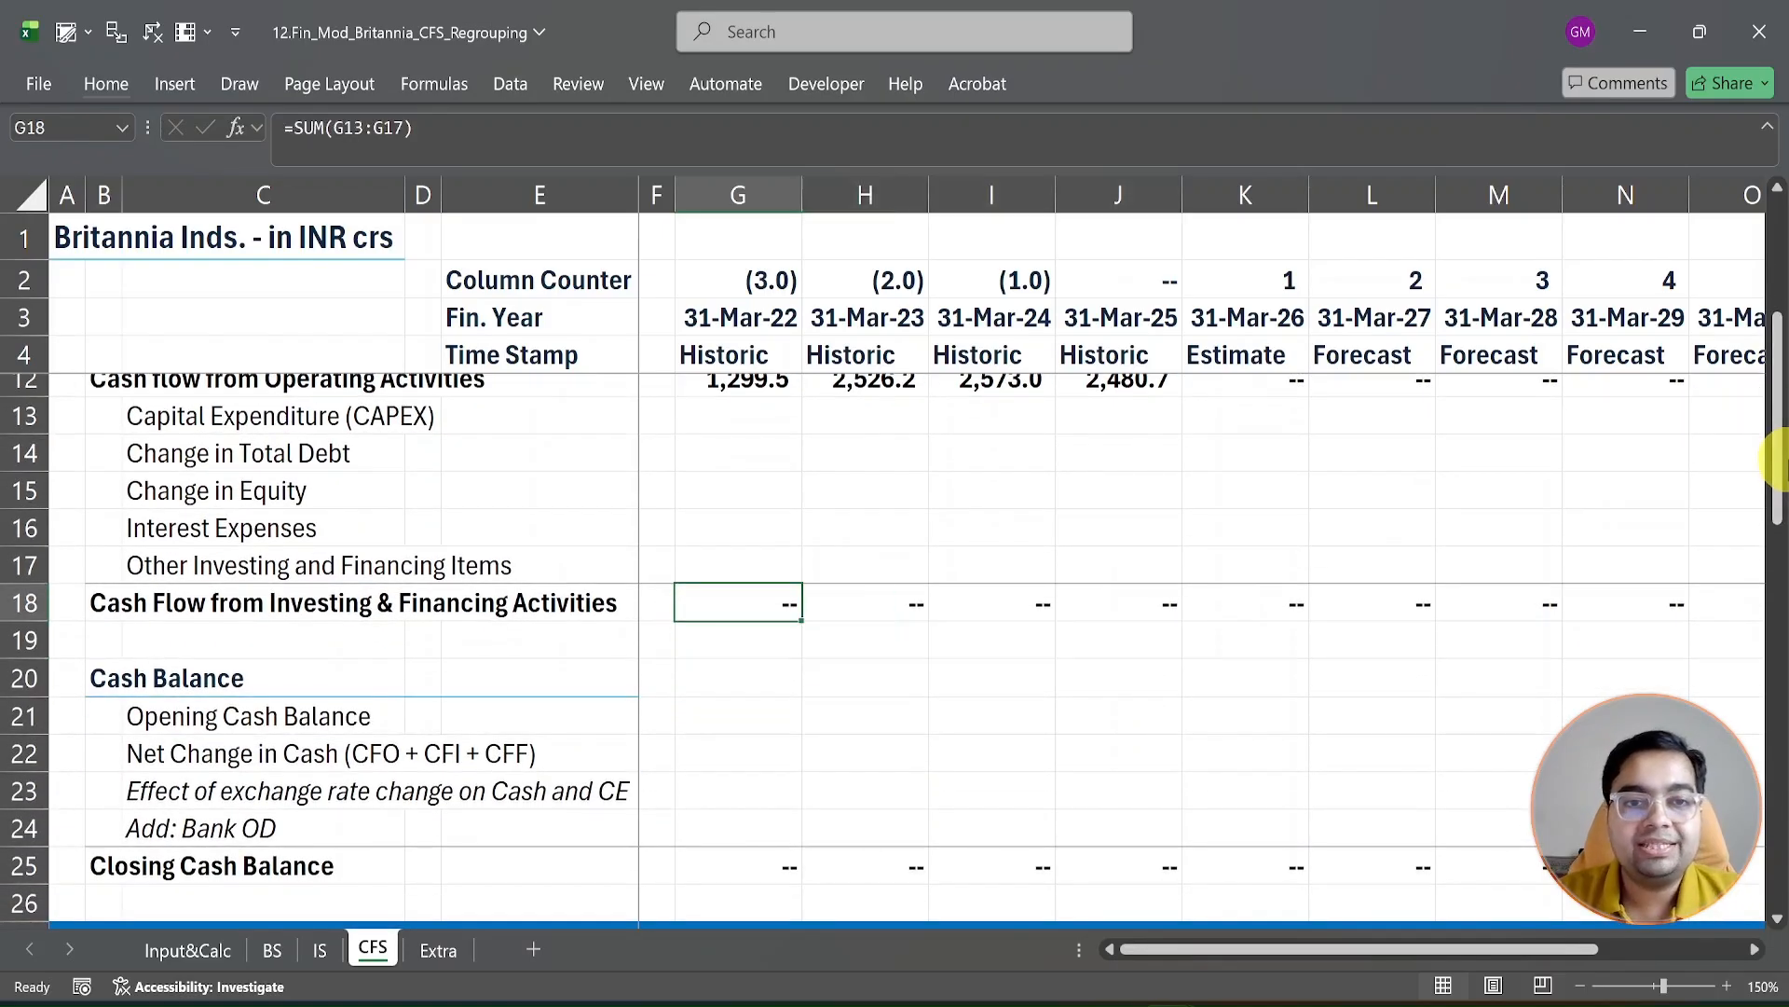
key(Up)
key(Up)
key(Up)
key(Up)
key(Up)
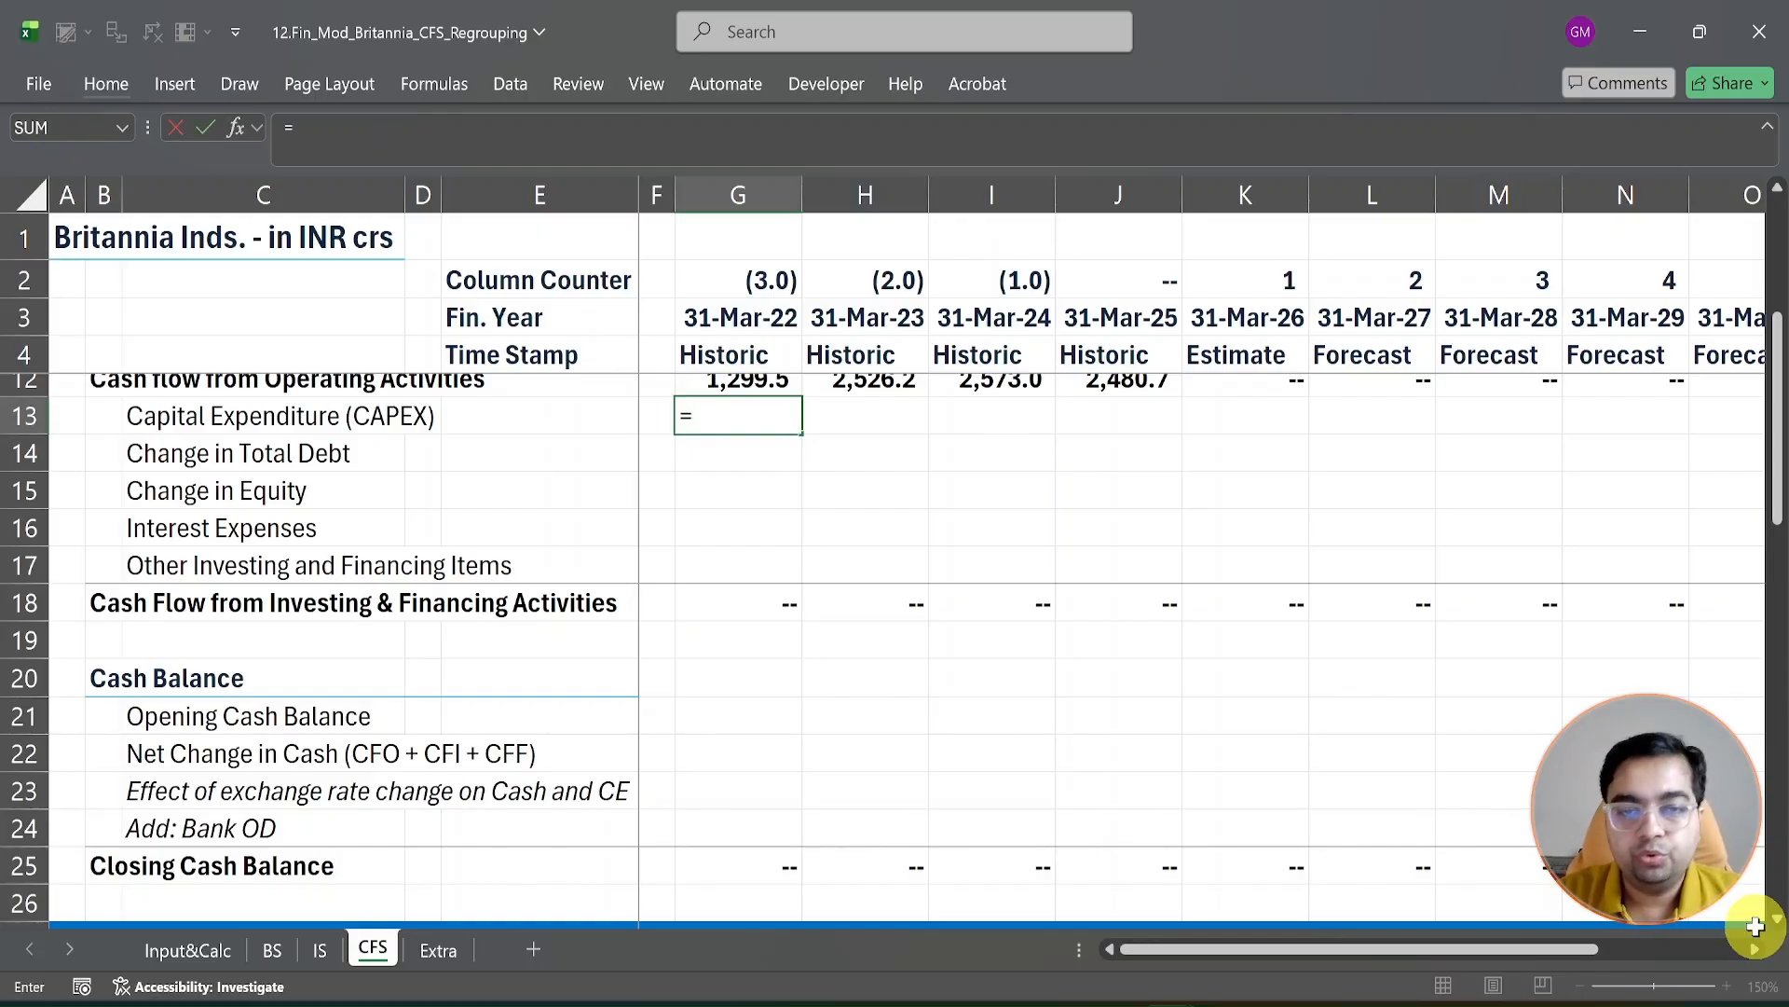
key(Down)
key(Down)
key(Down)
key(Down)
key(Down)
key(Down)
key(Down)
key(Down)
key(Down)
key(Down)
key(Down)
key(Down)
key(Down)
key(Down)
key(Down)
key(Down)
key(Down)
key(Down)
key(Down)
key(Down)
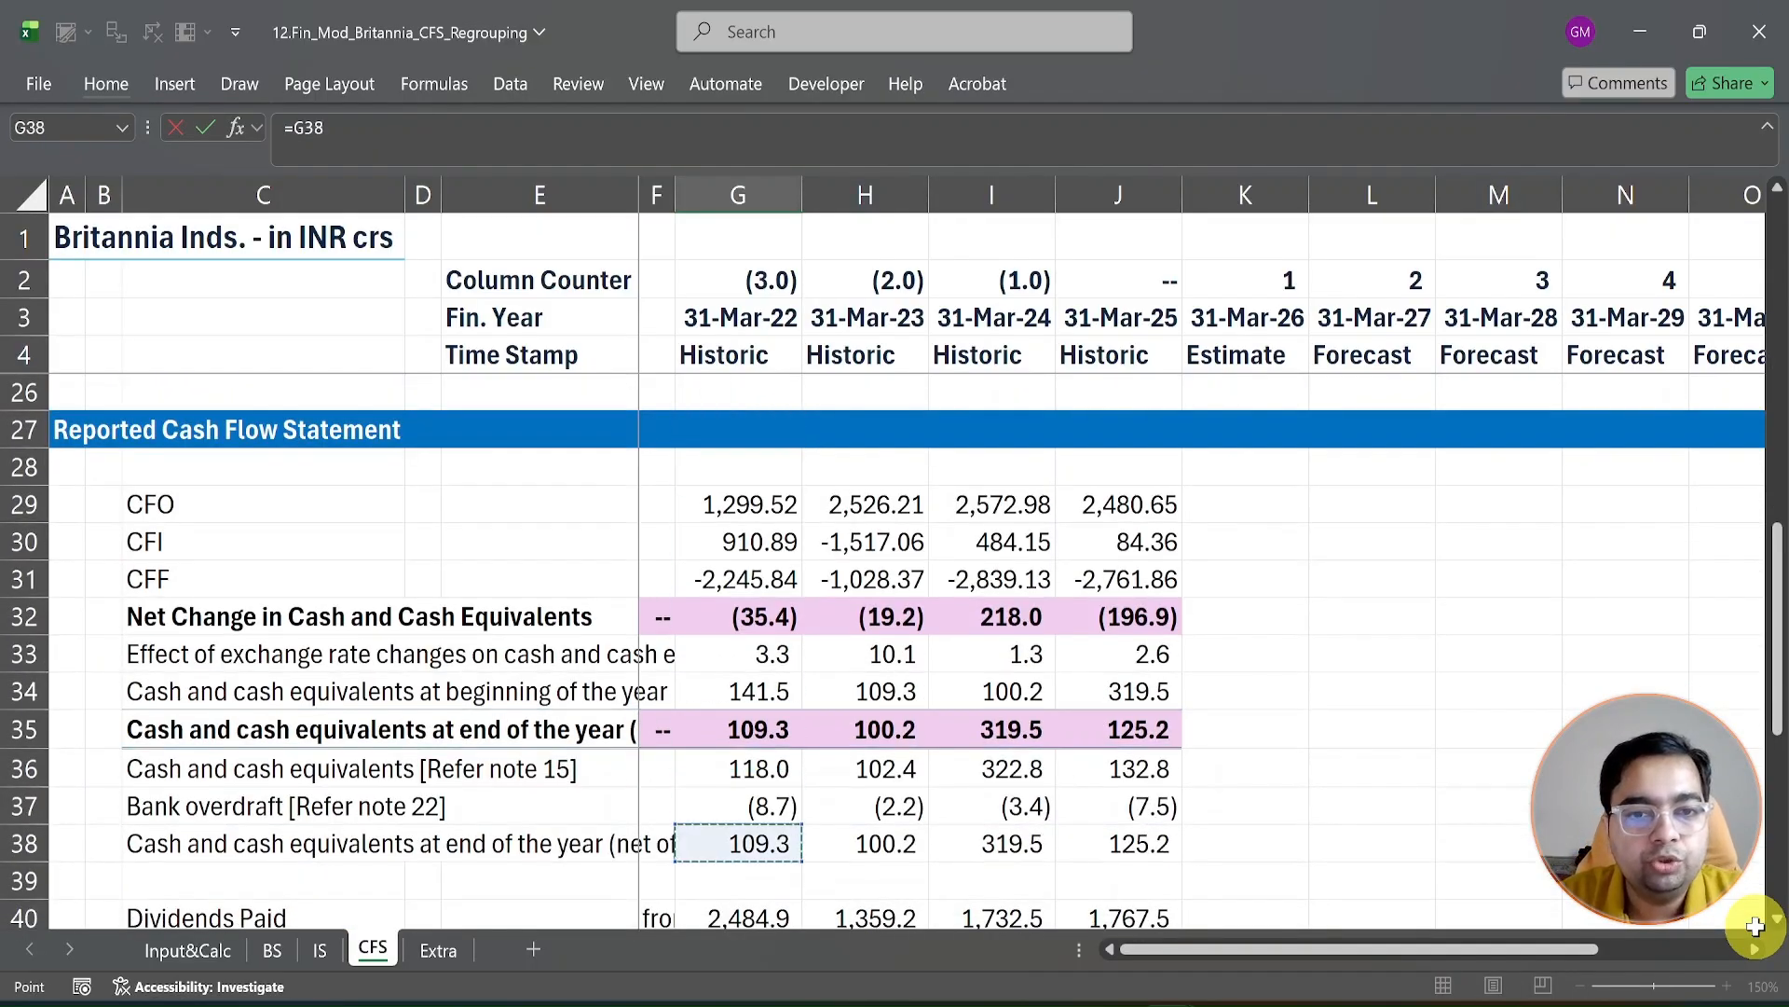
key(Down)
key(Down)
key(Down)
key(Down)
key(Down)
key(Down)
key(Down)
key(Down)
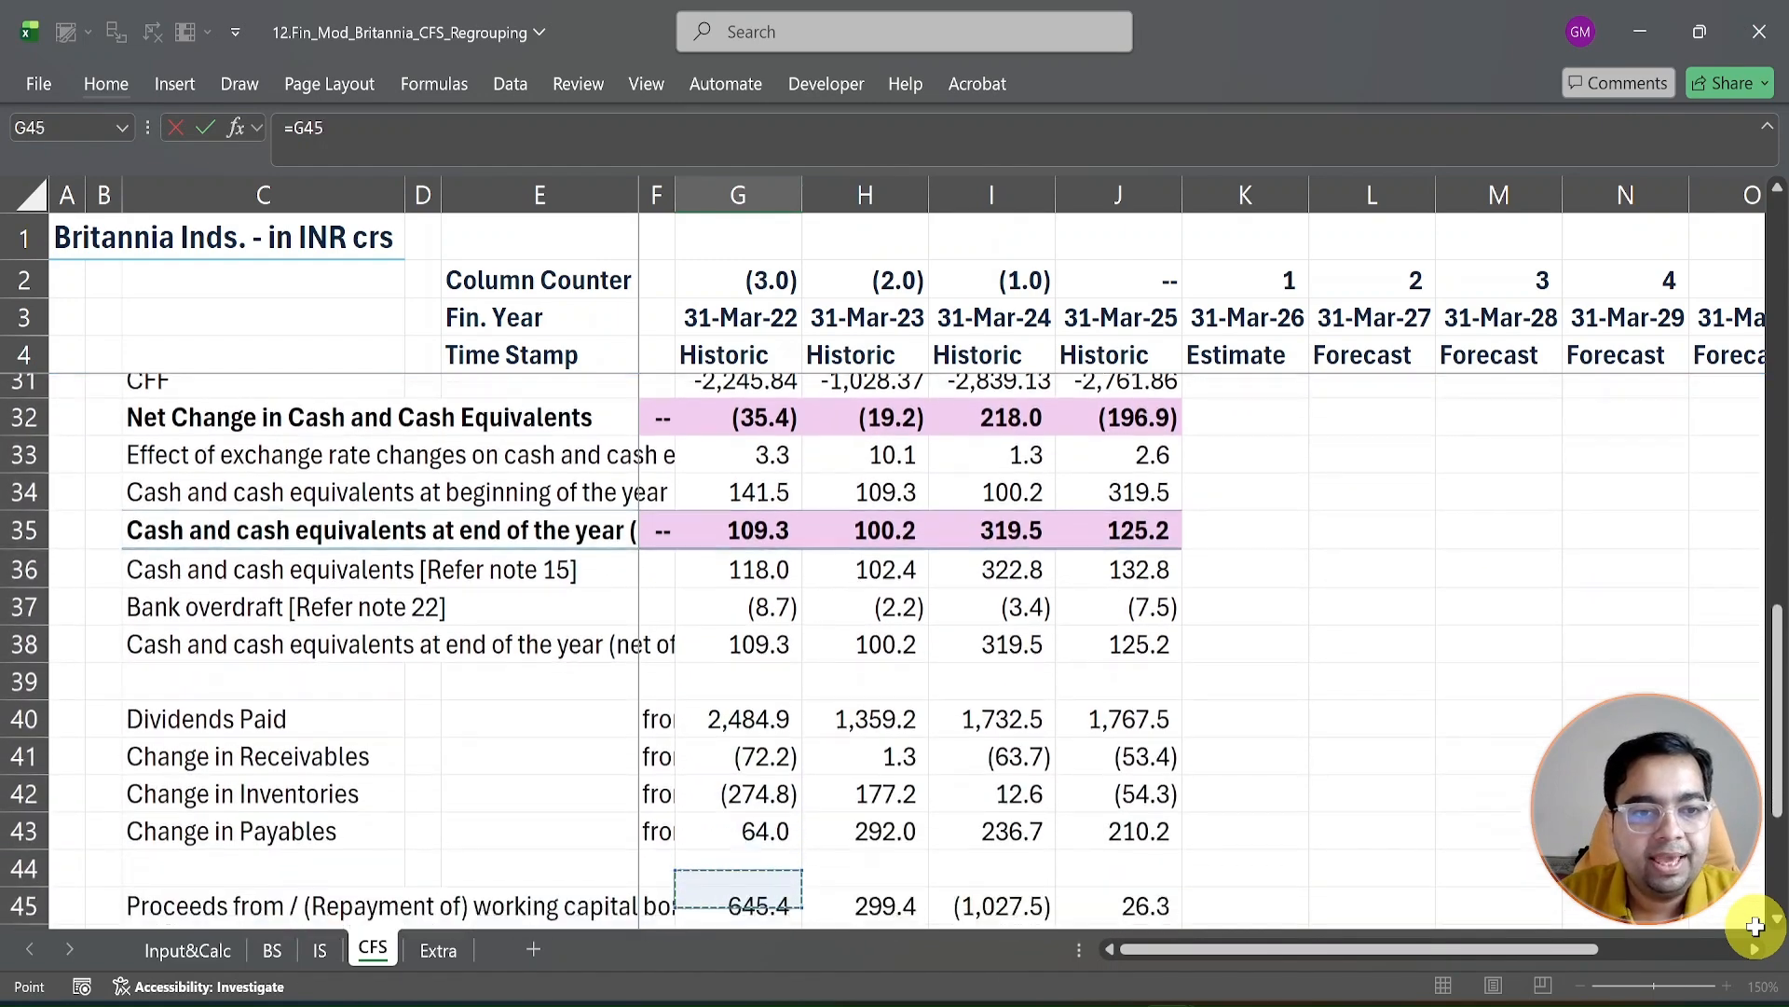
key(Down)
key(Down)
key(Down)
key(Down)
key(Down)
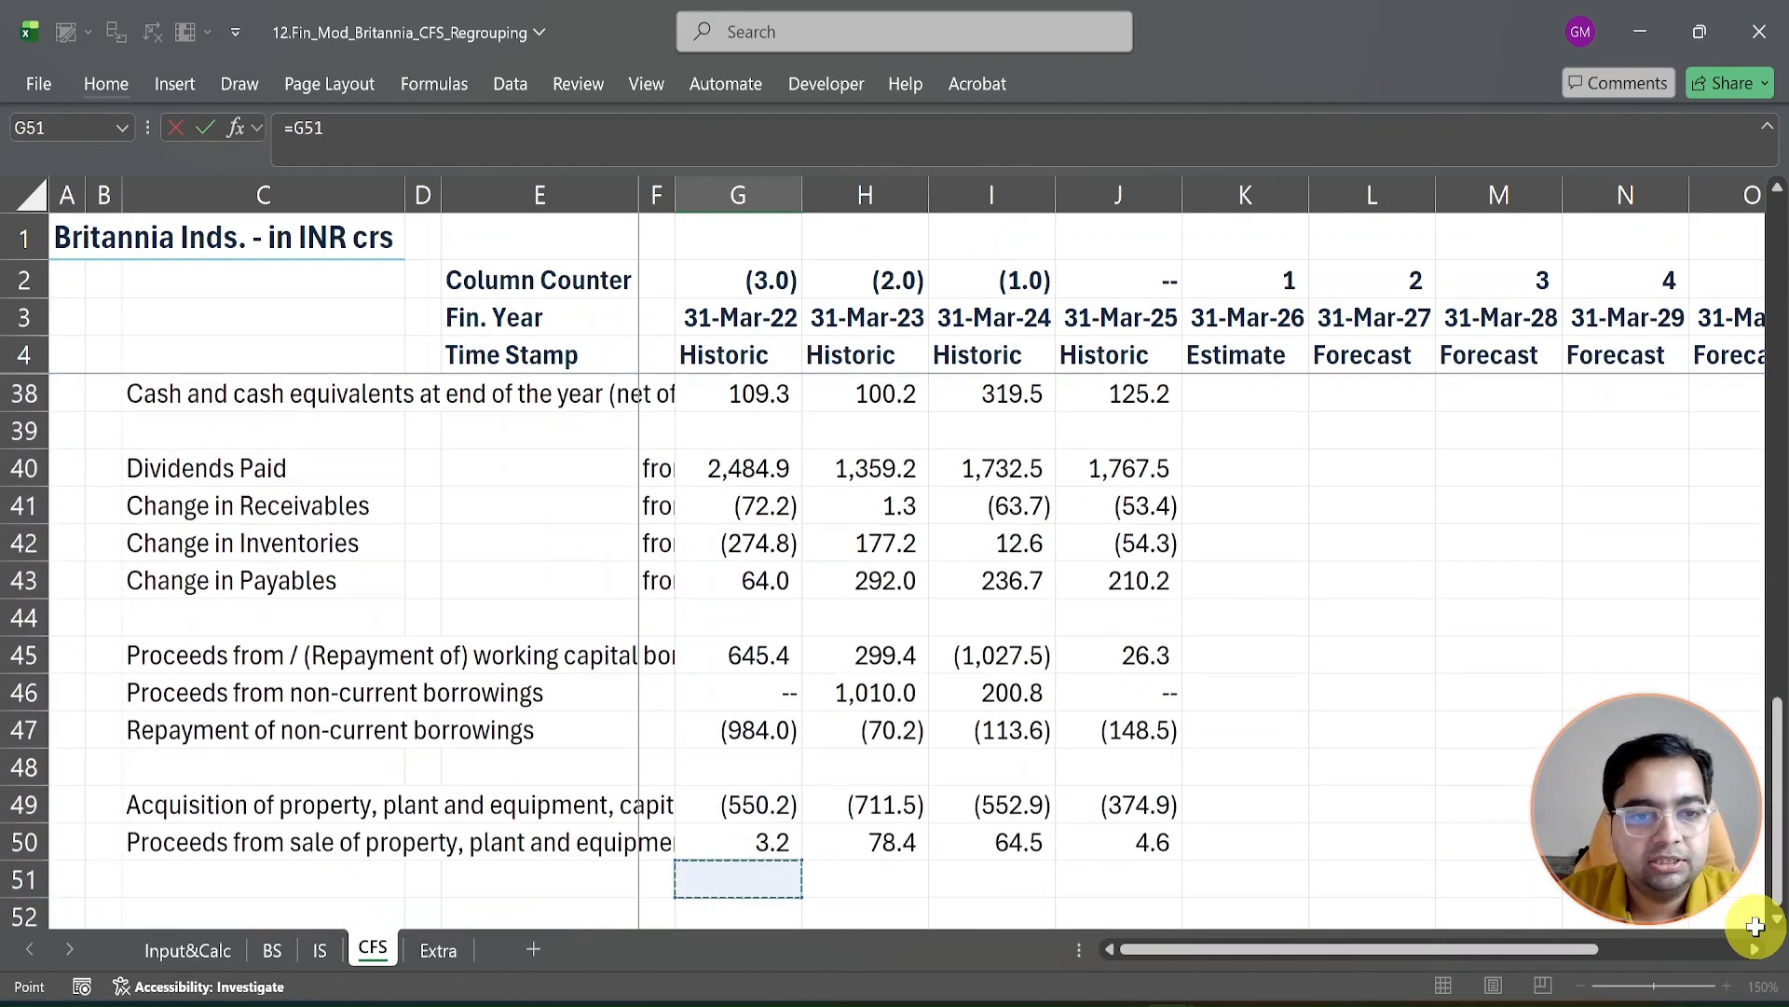
key(Up)
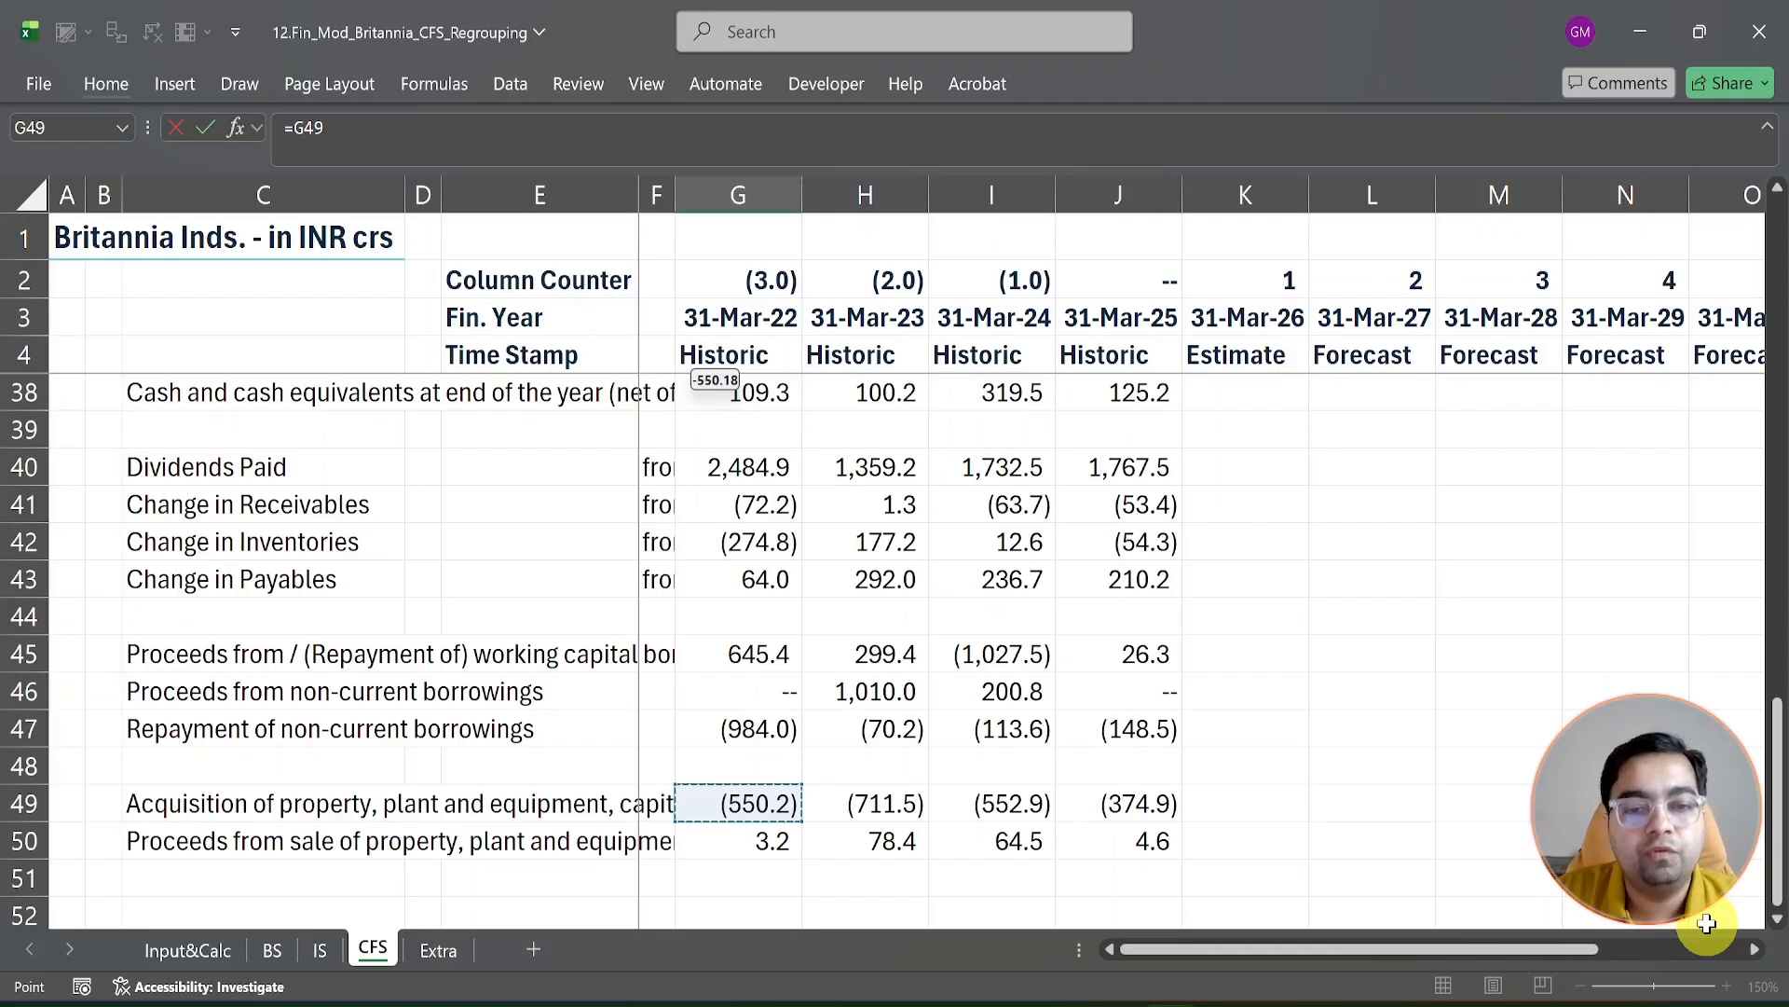
text(+)
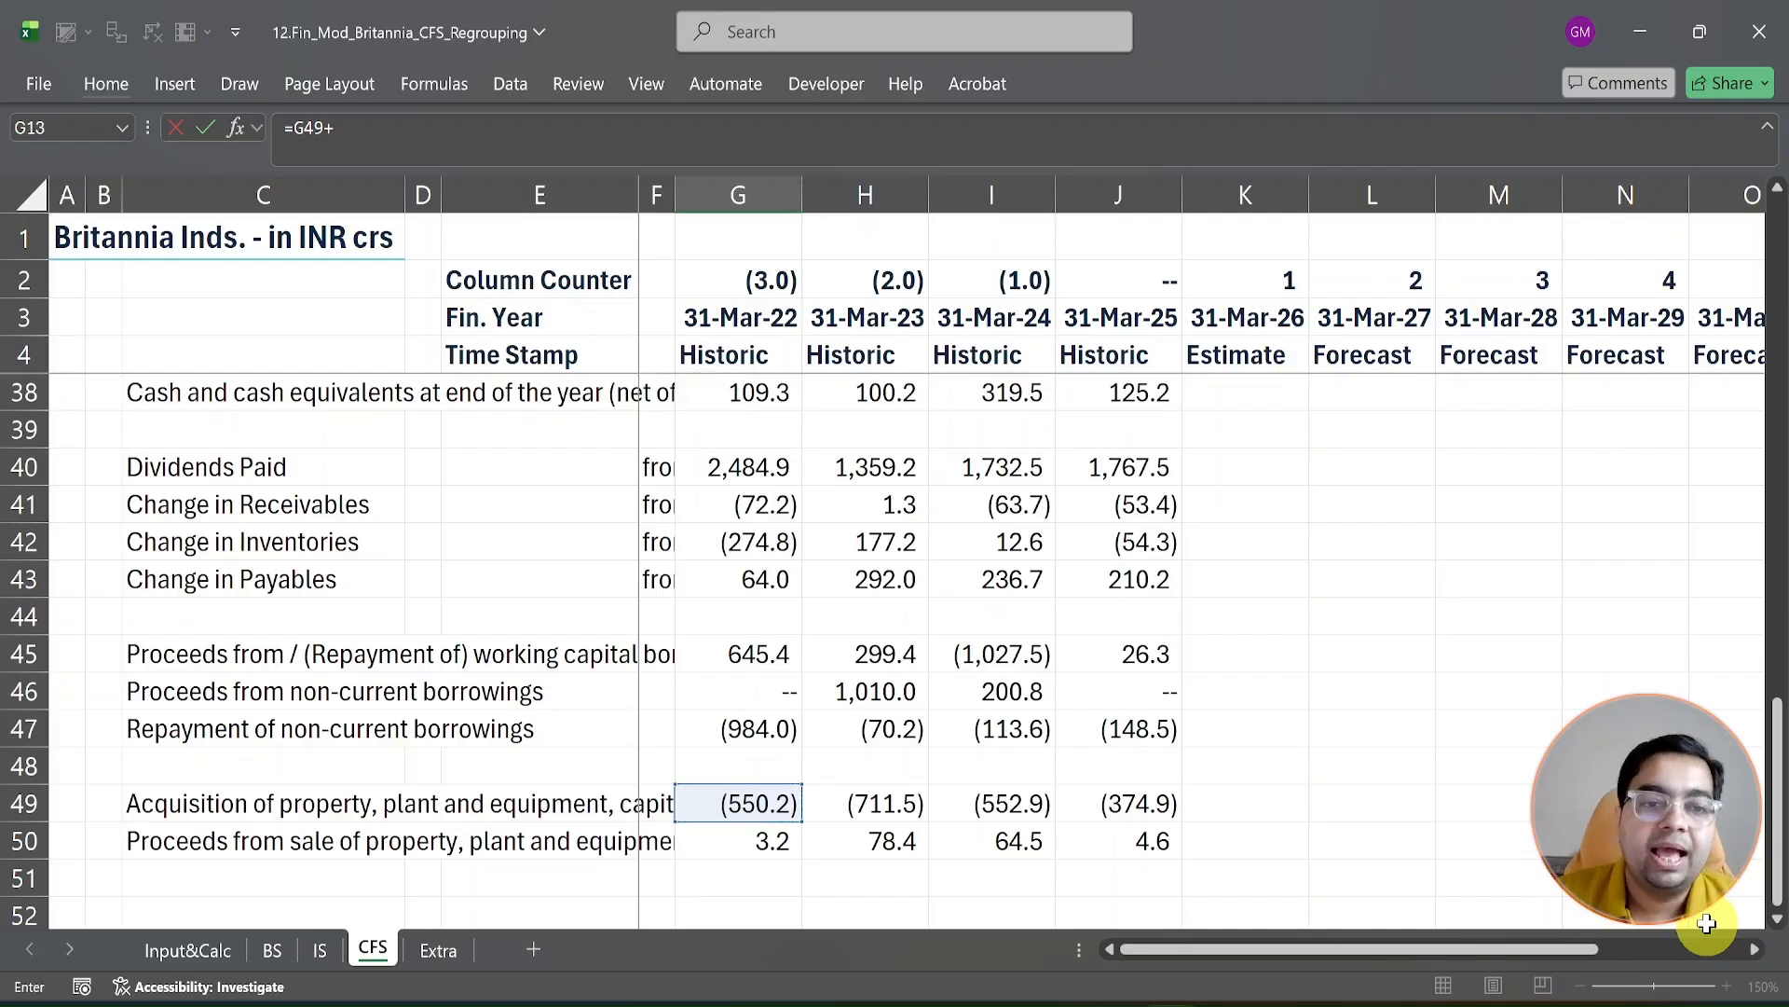
click(759, 843)
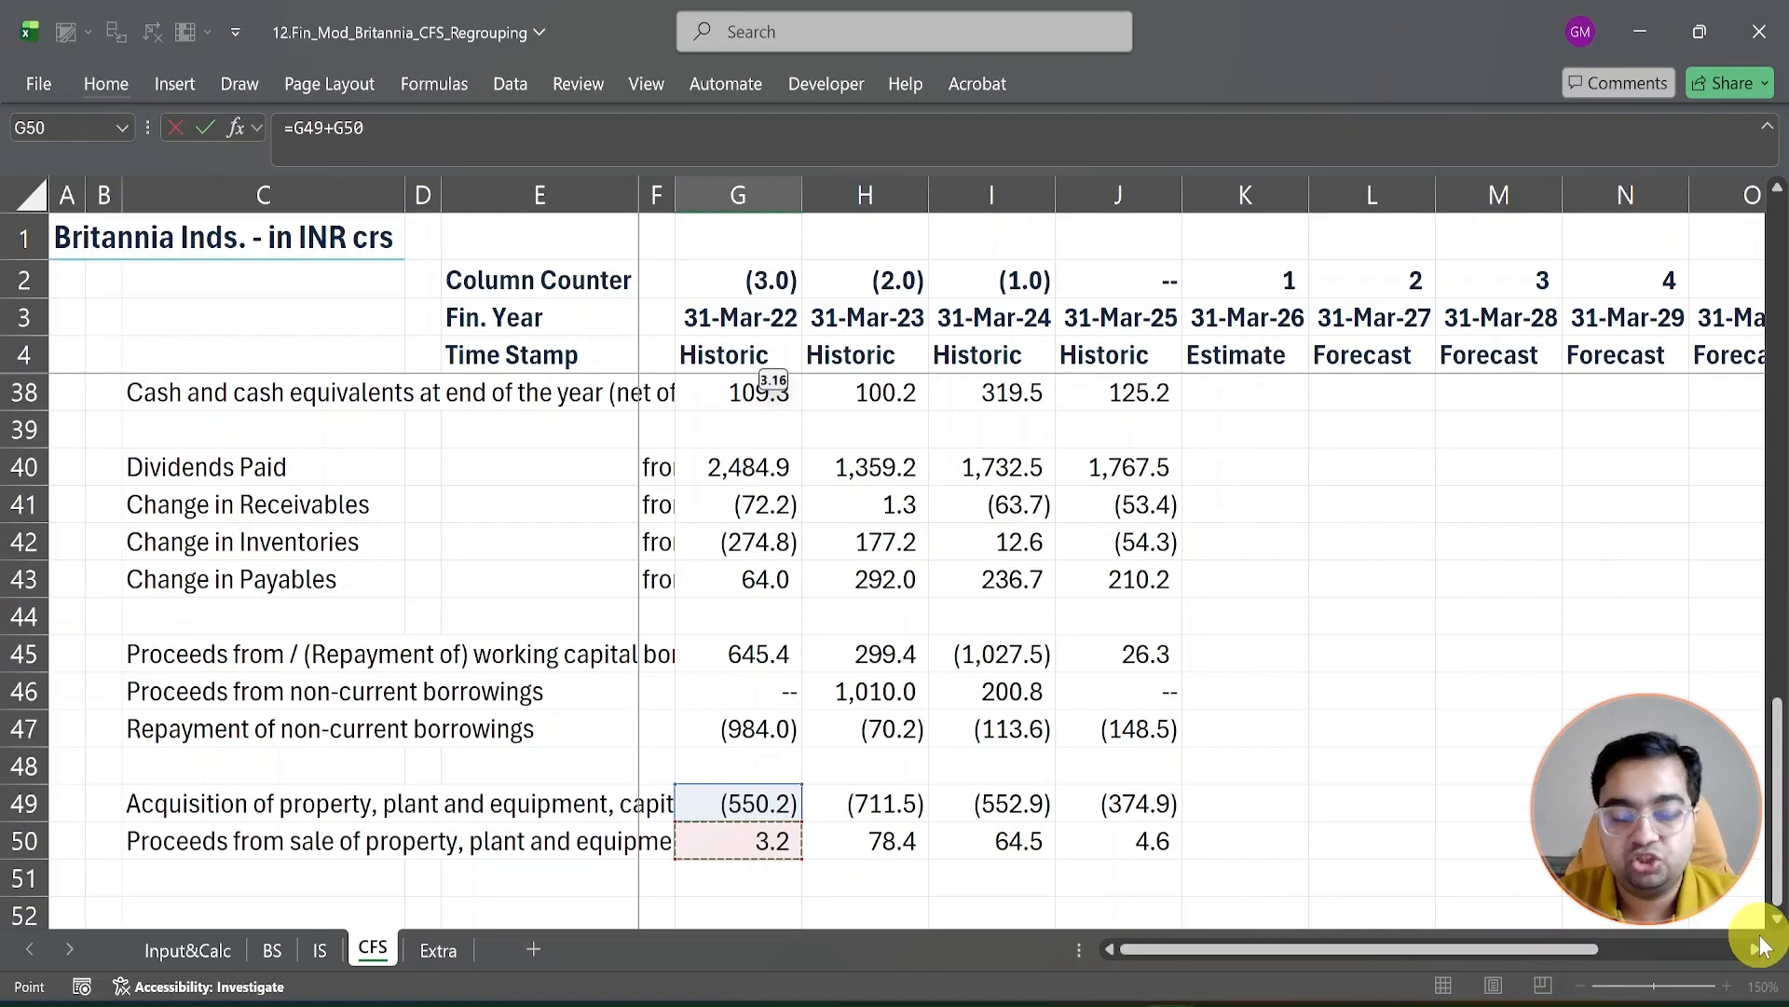
key(ctrl+Return)
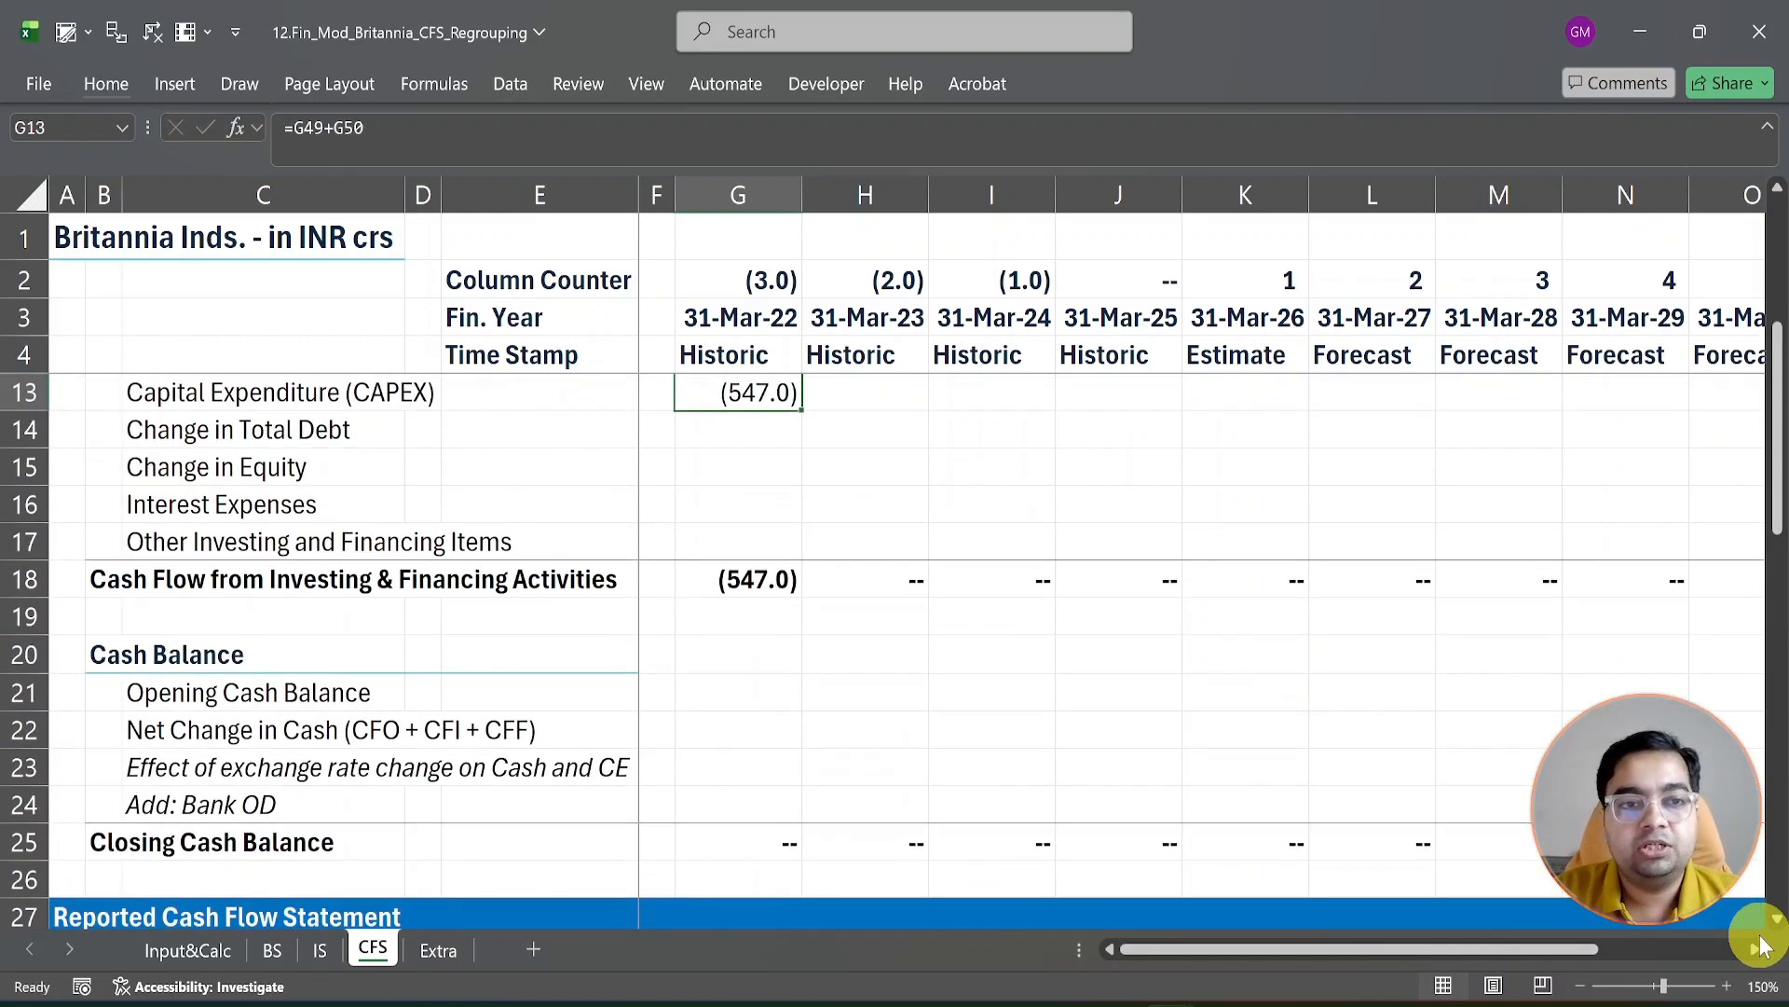
Step: Fill the Capital Expenditure formula from G13 across the historic years through J13
key(shift+Right)
key(shift+Right)
key(shift+Right)
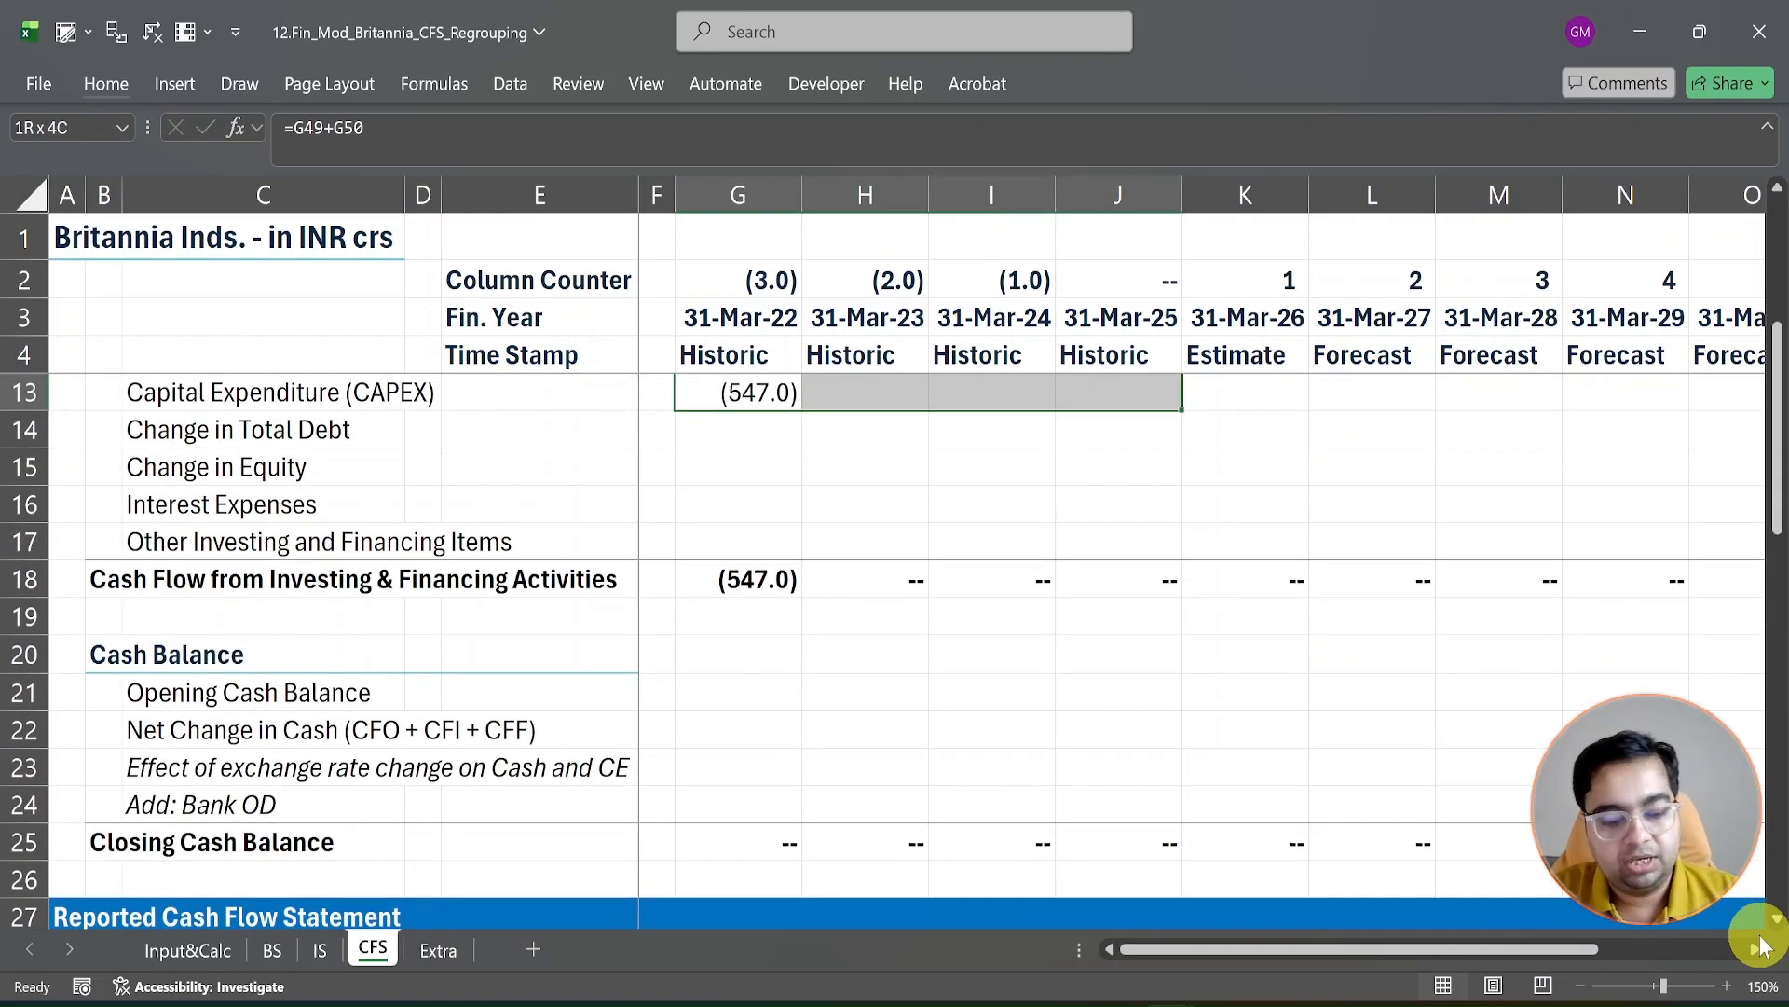
key(ctrl+r)
key(Up)
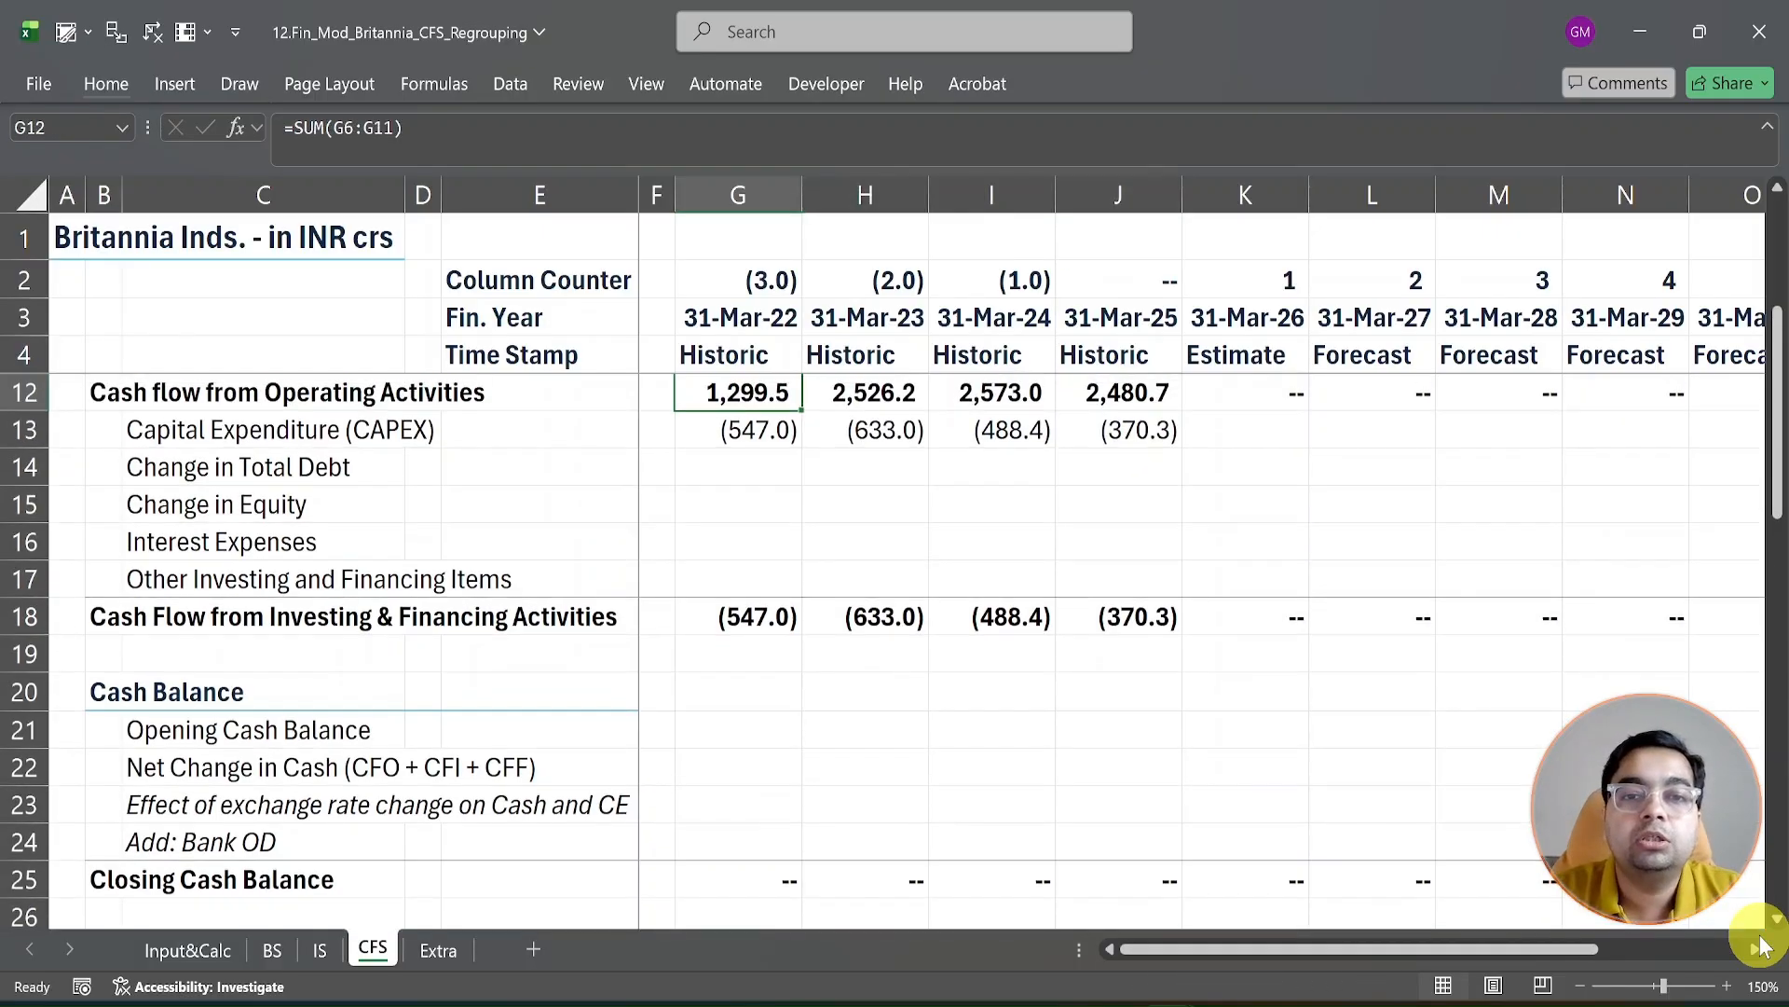
Step: In G14, calculate the 31-Mar-22 Change in Total Debt with =SUM(G45:G47), covering the working capital and non-current borrowing lines
key(Down)
key(Down)
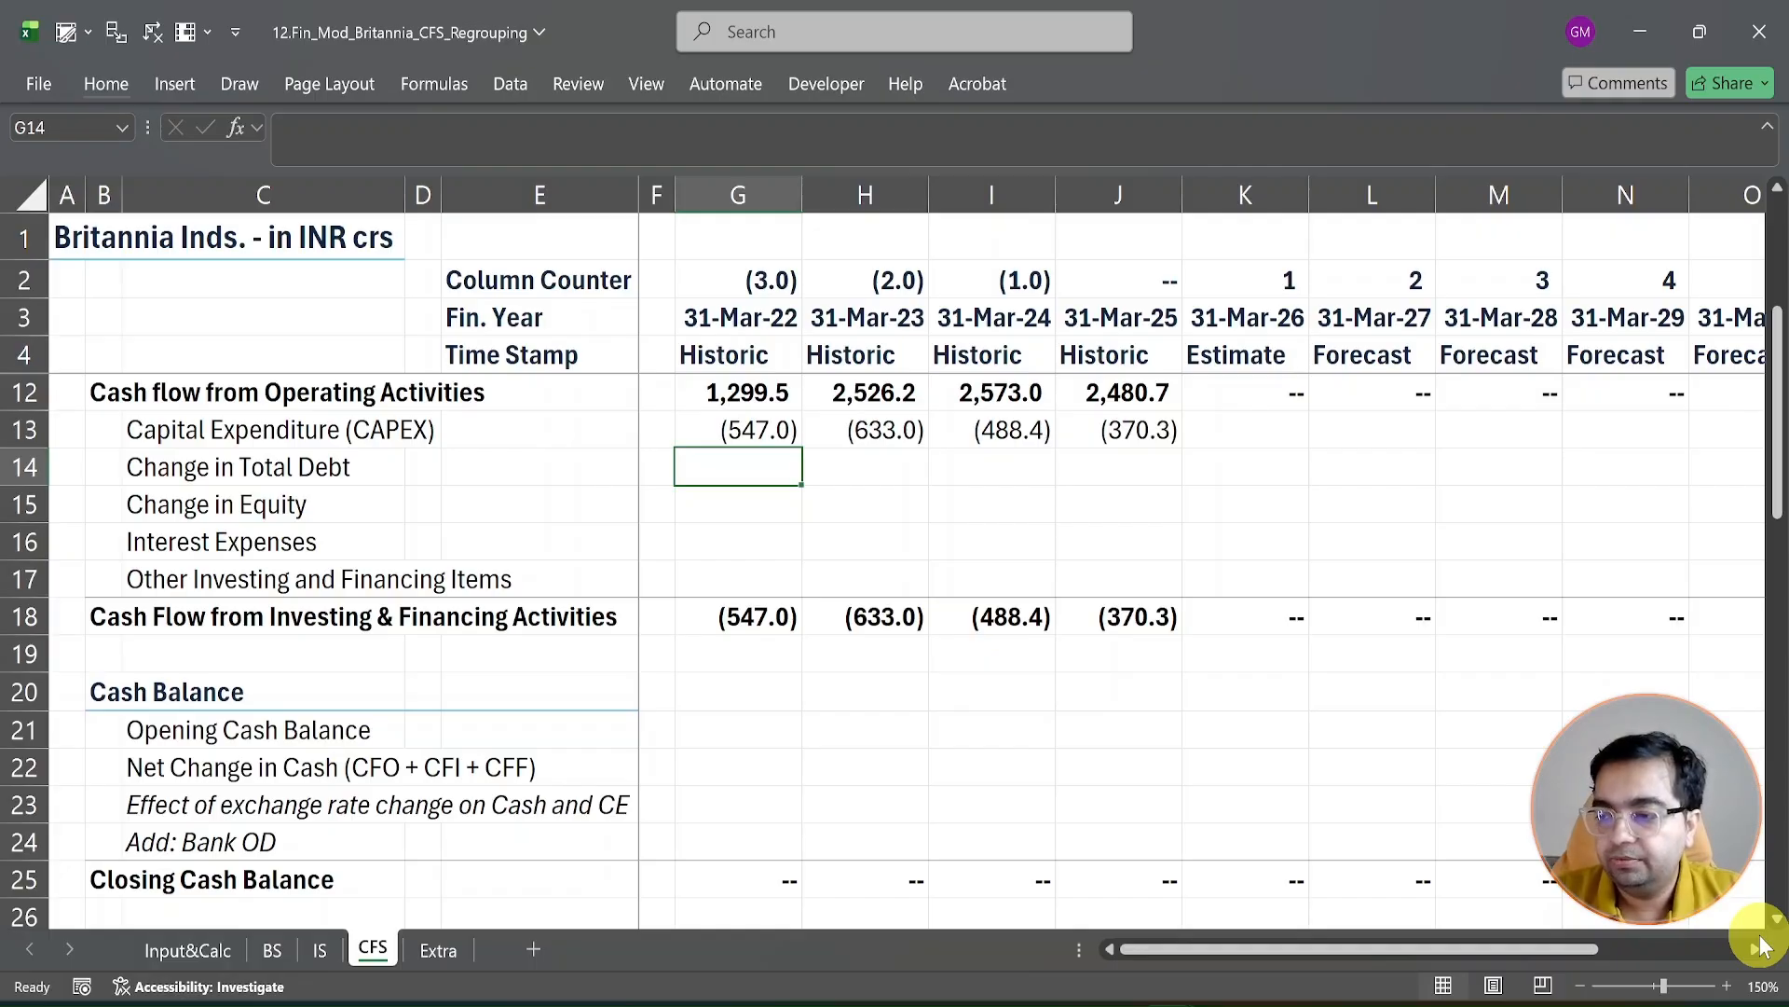
text(=sum)
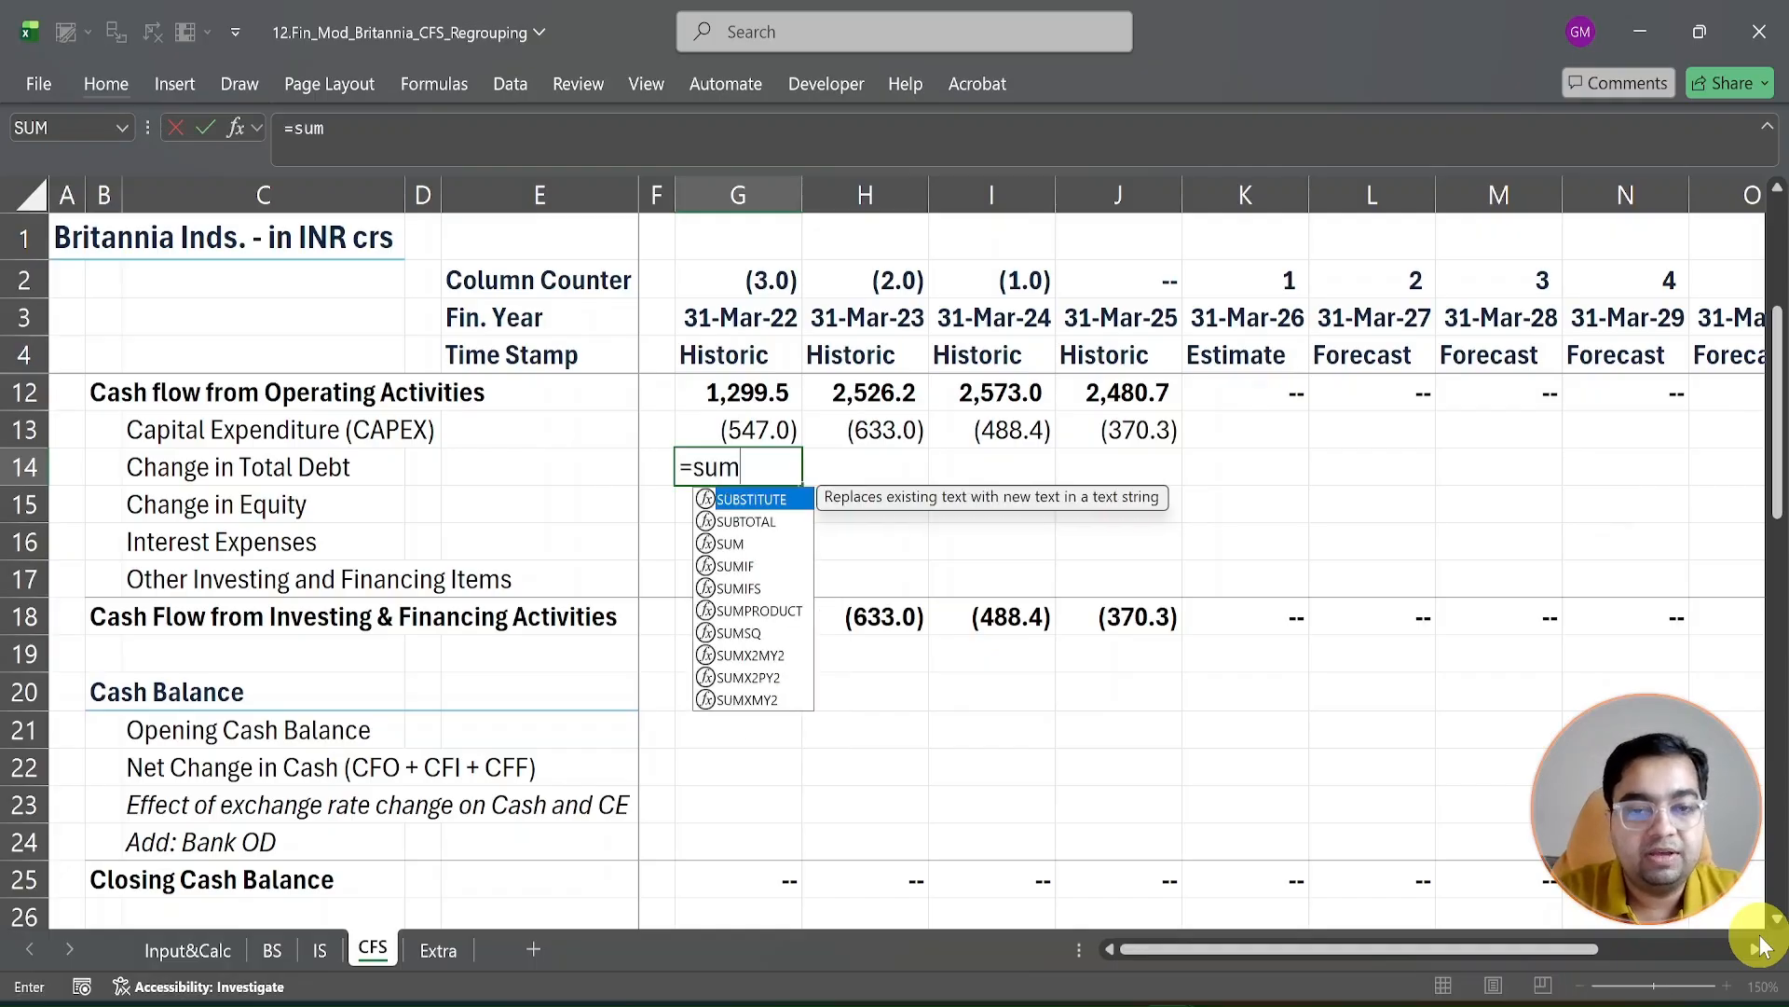
key(Tab)
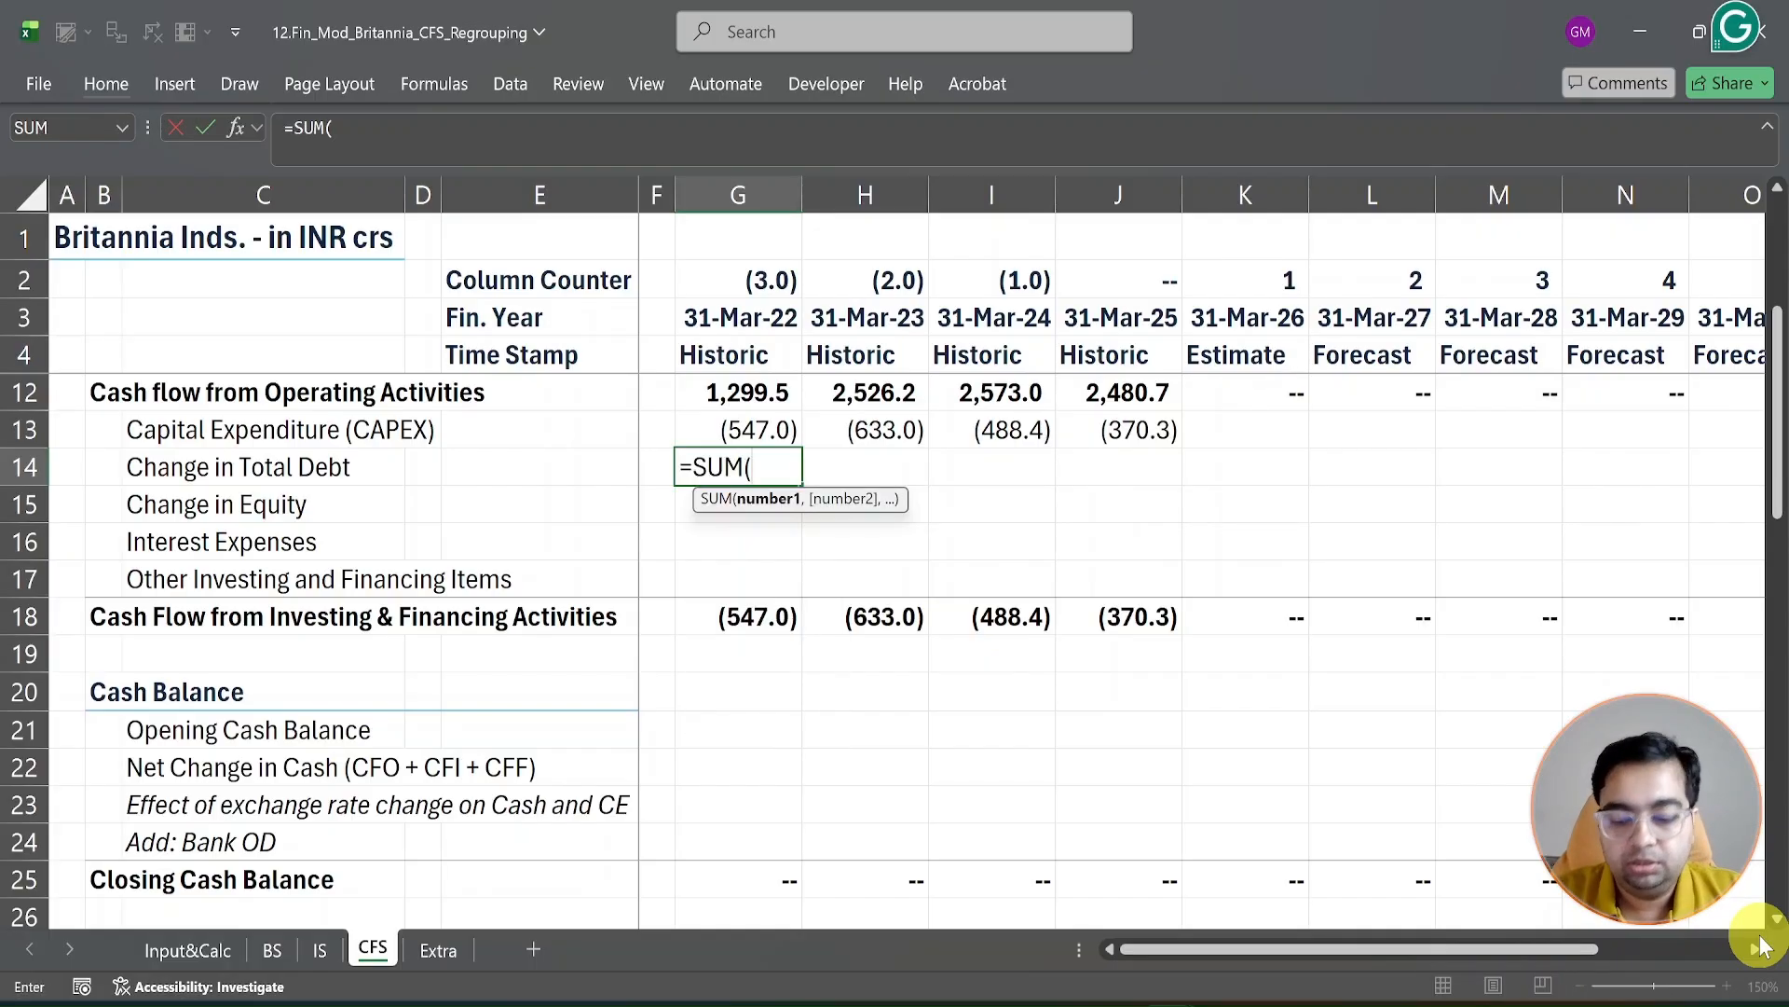
key(Down)
key(Down)
key(Down)
key(Down)
key(Down)
key(Down)
key(Down)
key(Down)
key(Down)
key(Down)
key(Down)
key(Down)
key(Down)
key(Down)
key(Down)
key(Down)
key(Down)
key(Down)
key(Down)
key(Down)
key(Down)
key(Down)
key(Down)
key(Down)
key(Down)
key(Down)
key(Down)
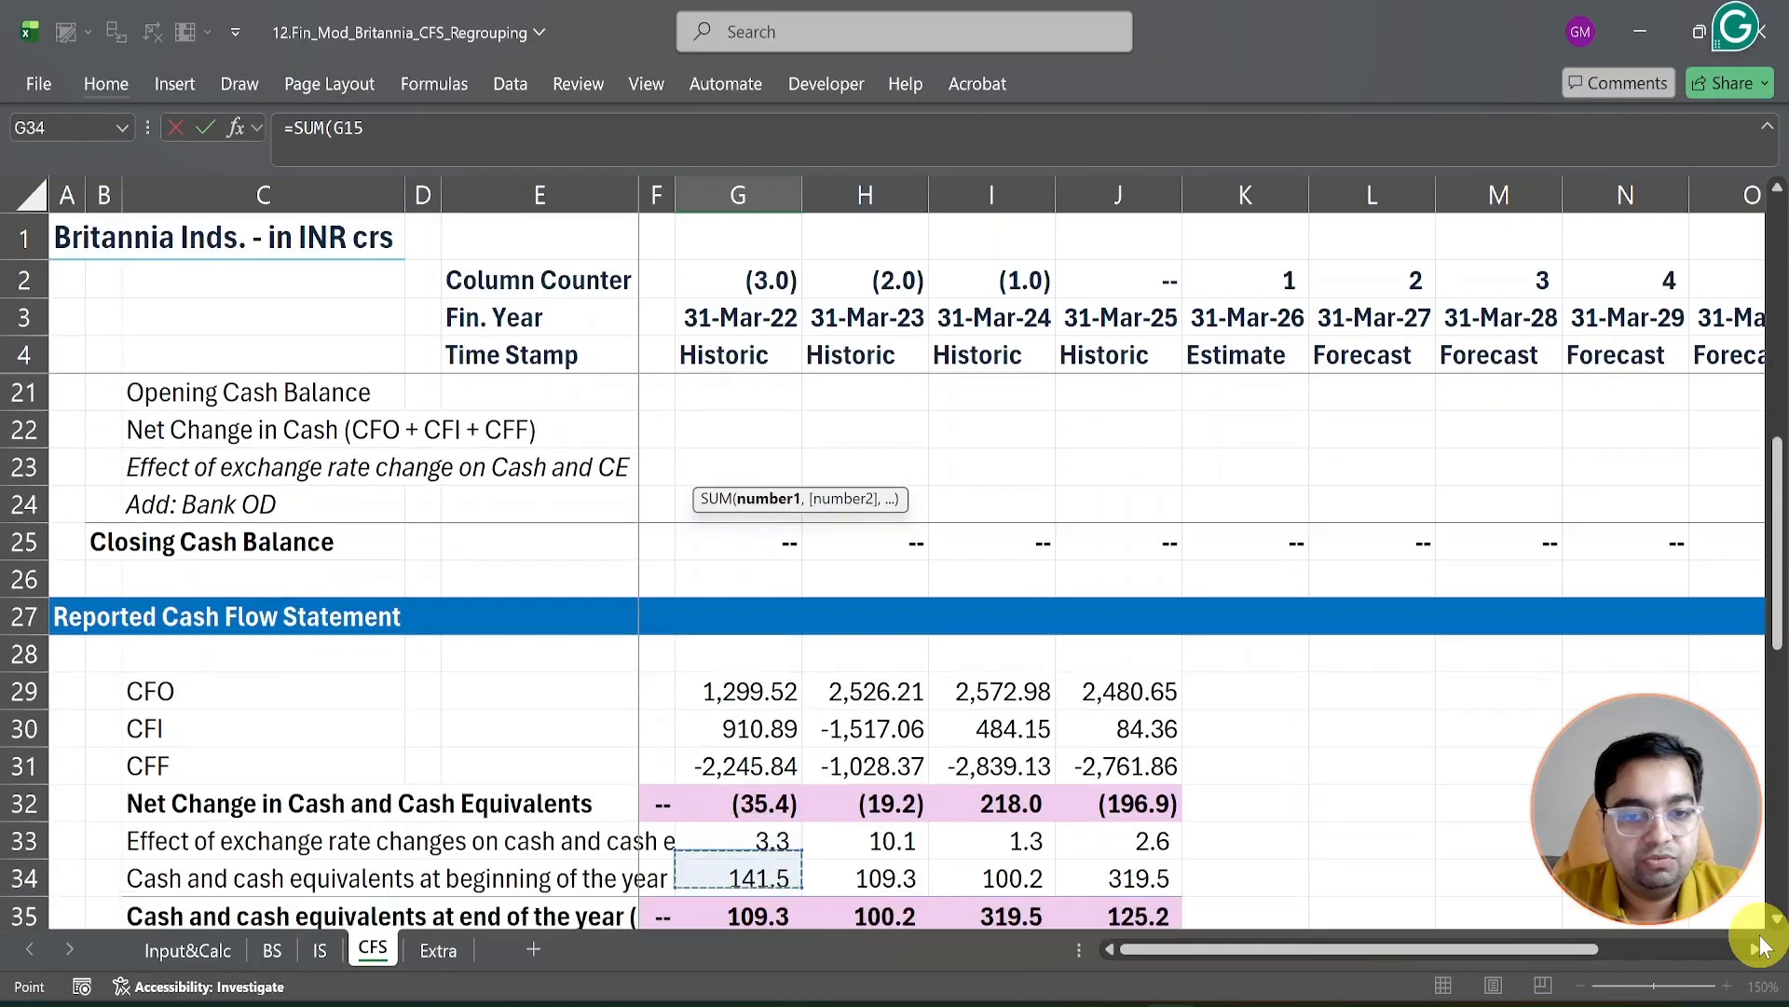
key(Down)
key(Down)
key(Down)
key(Down)
key(Down)
key(Down)
key(Down)
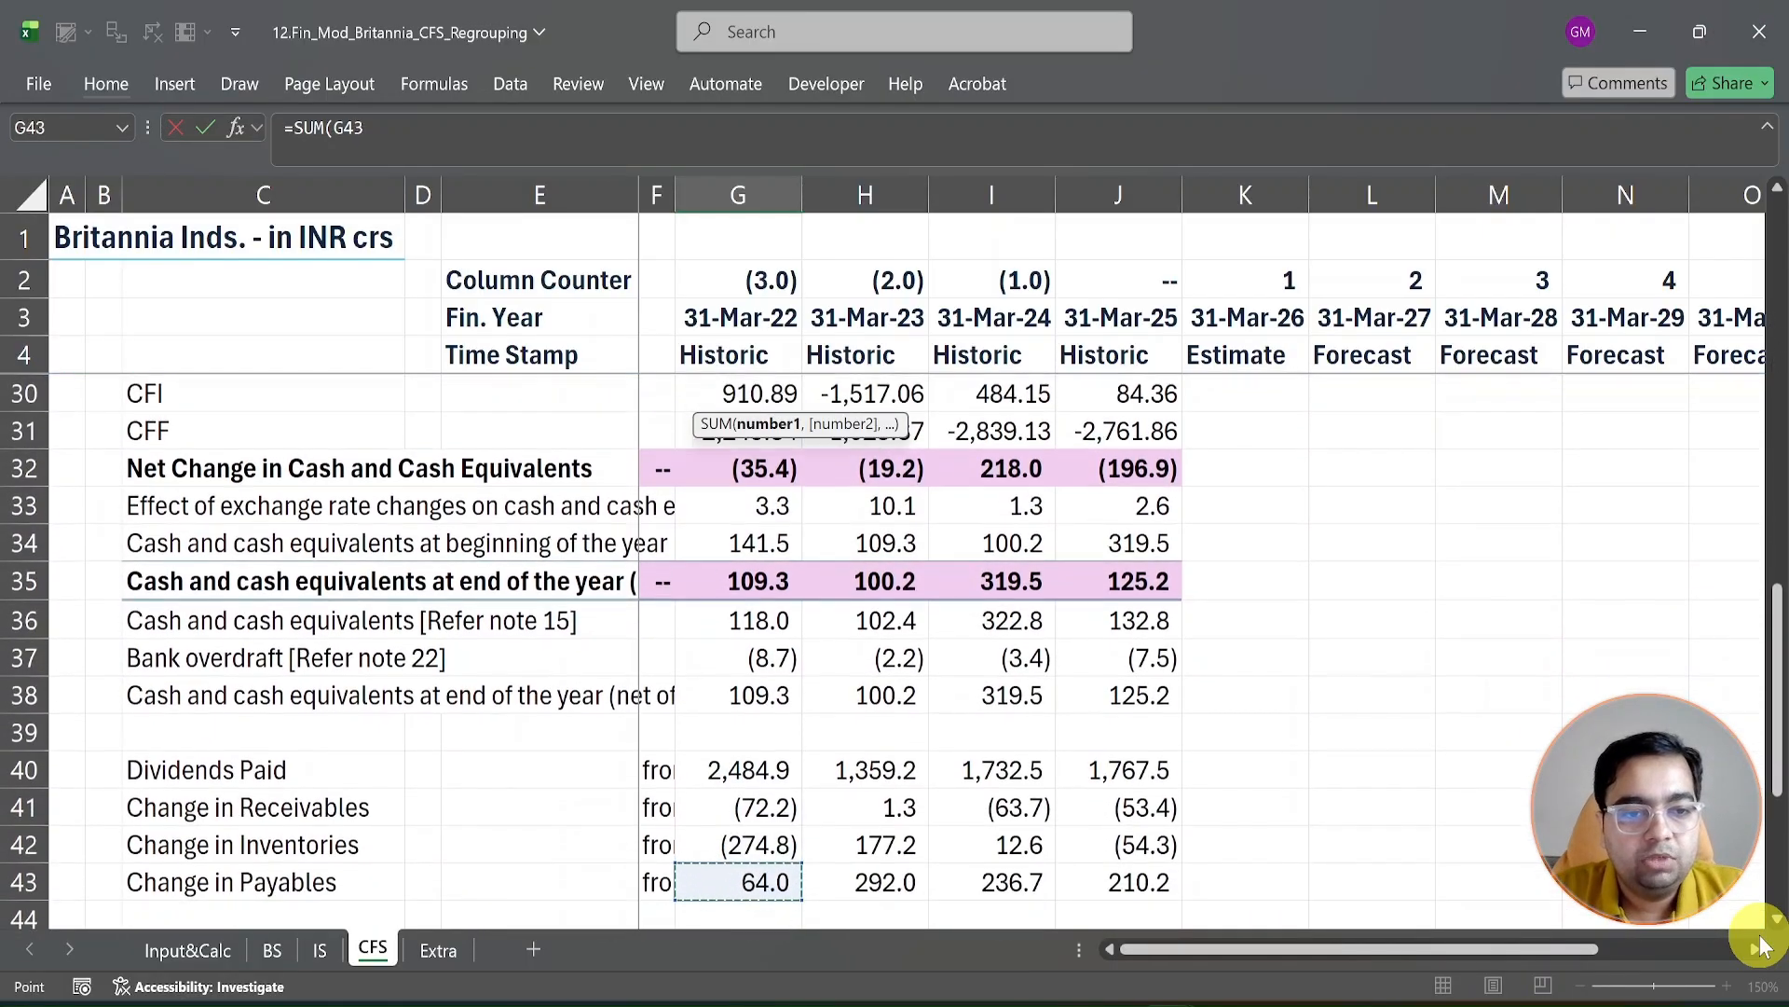
key(Up)
key(Up)
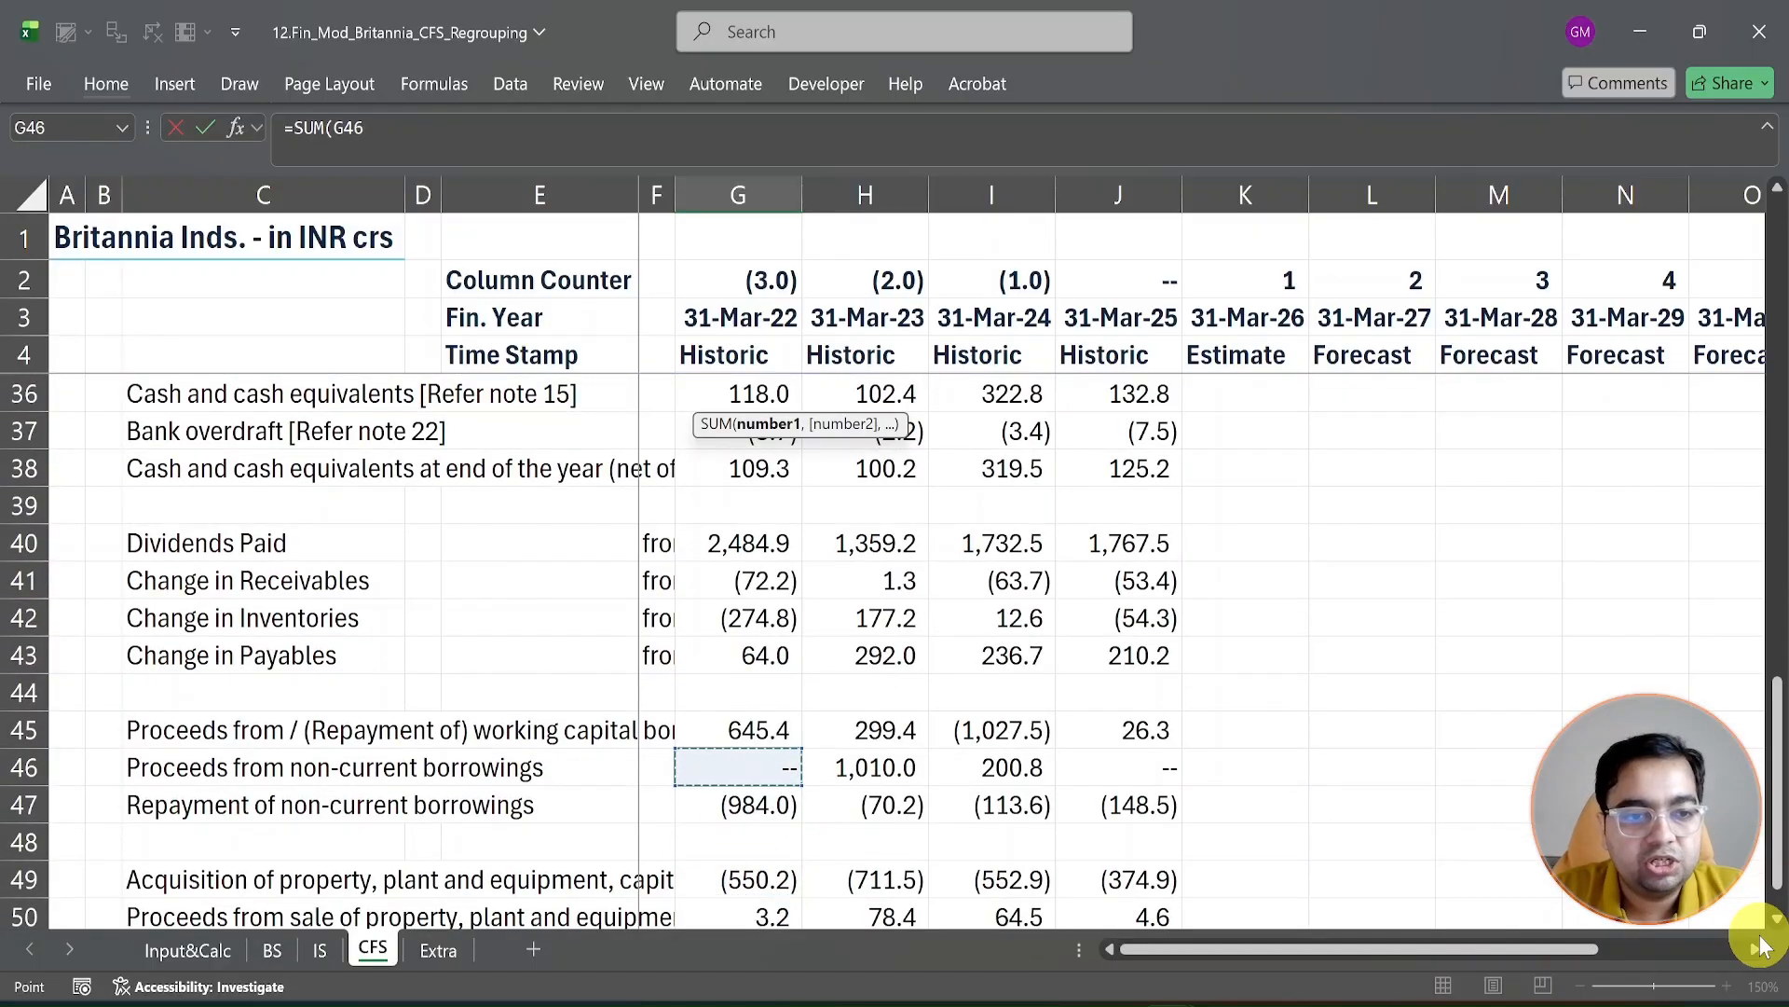
key(shift+Down)
key(shift+Down)
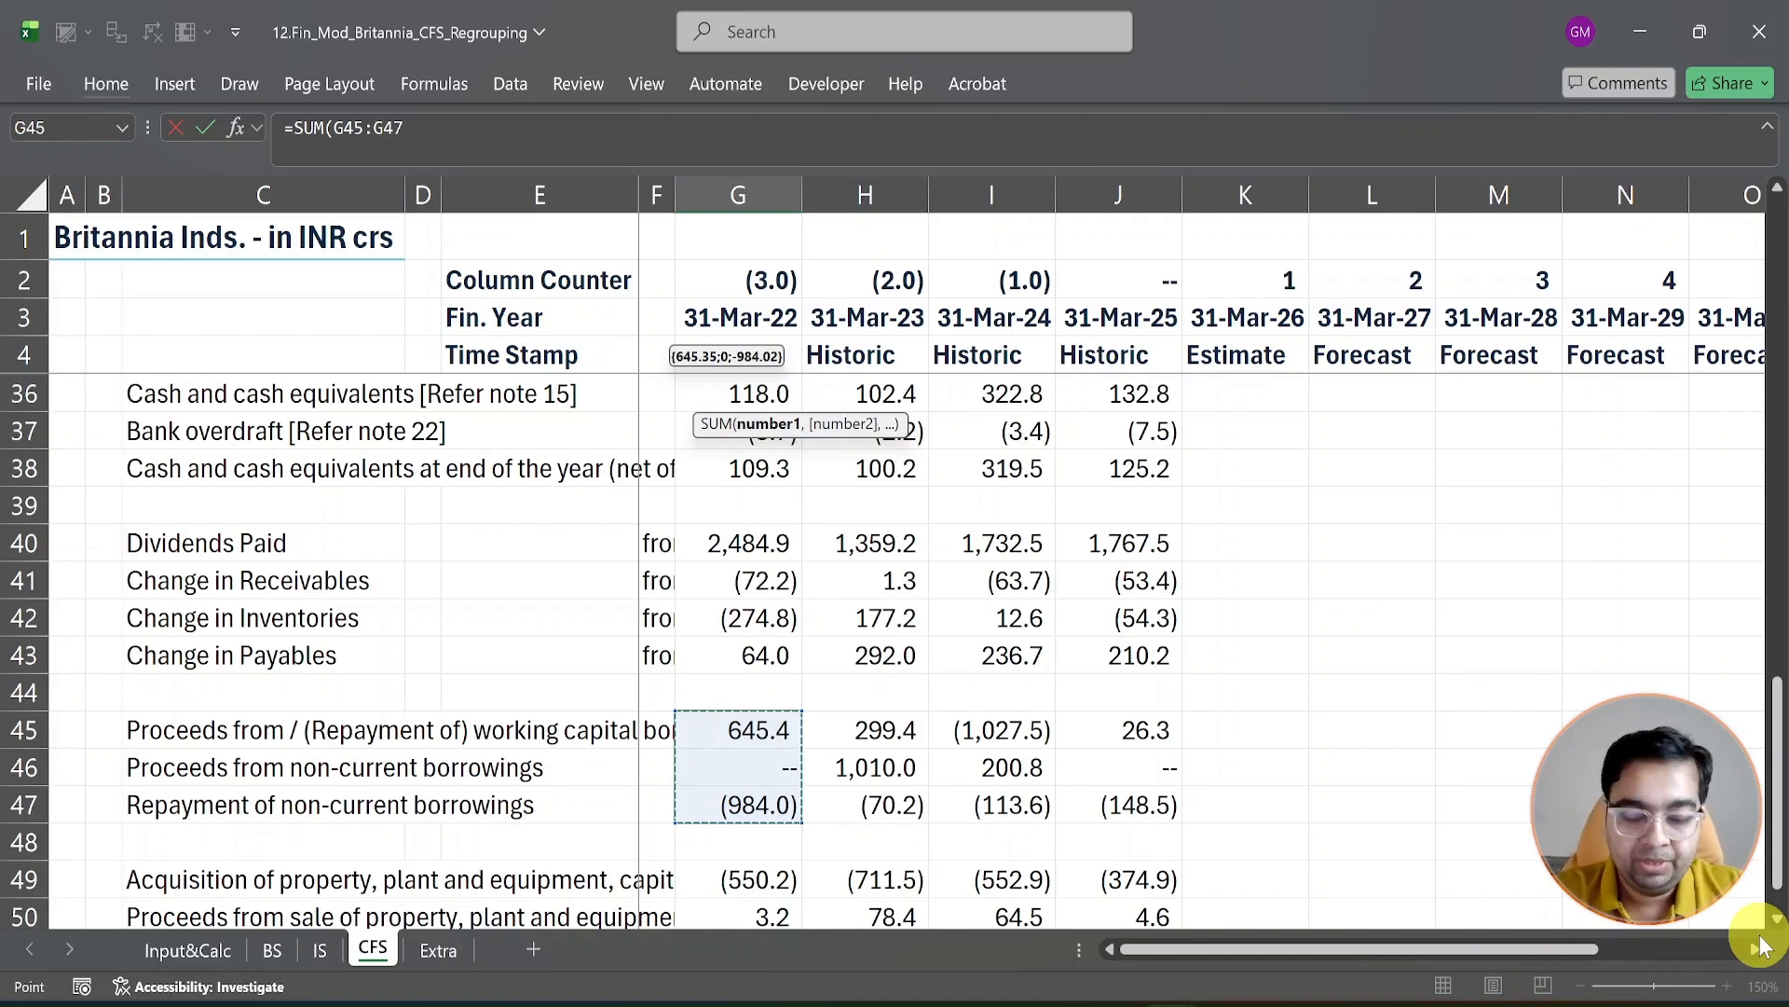
text())
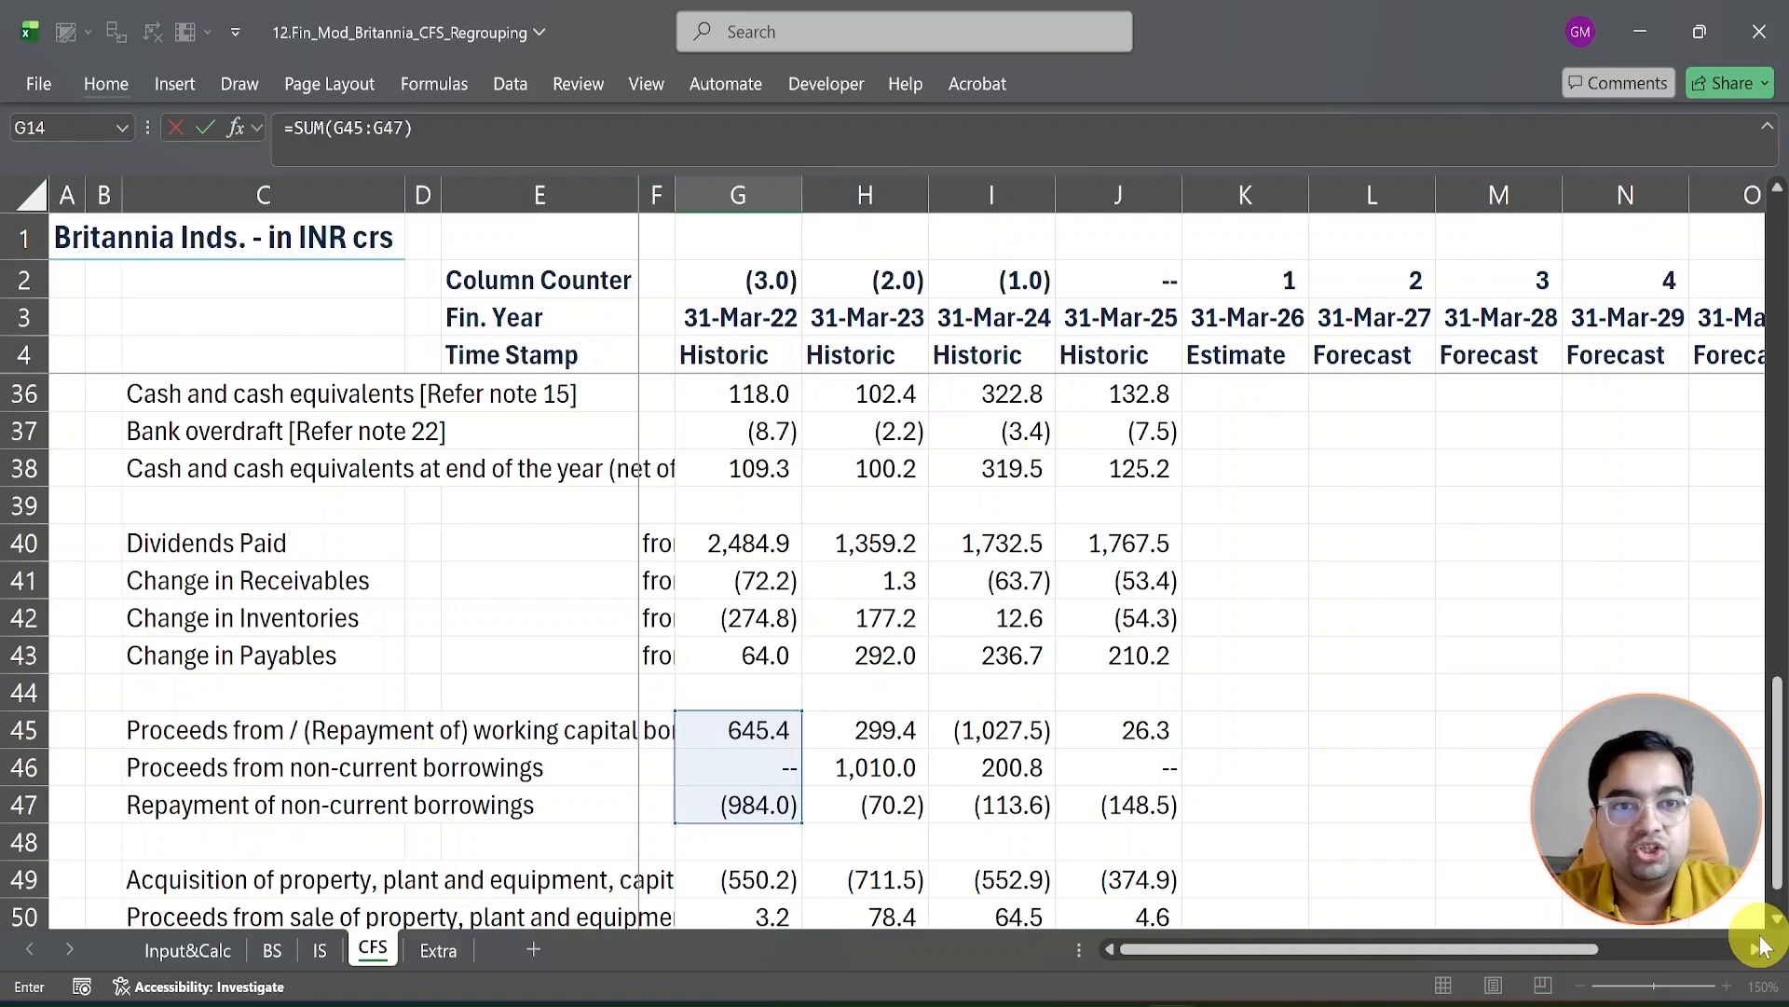
key(ctrl+Return)
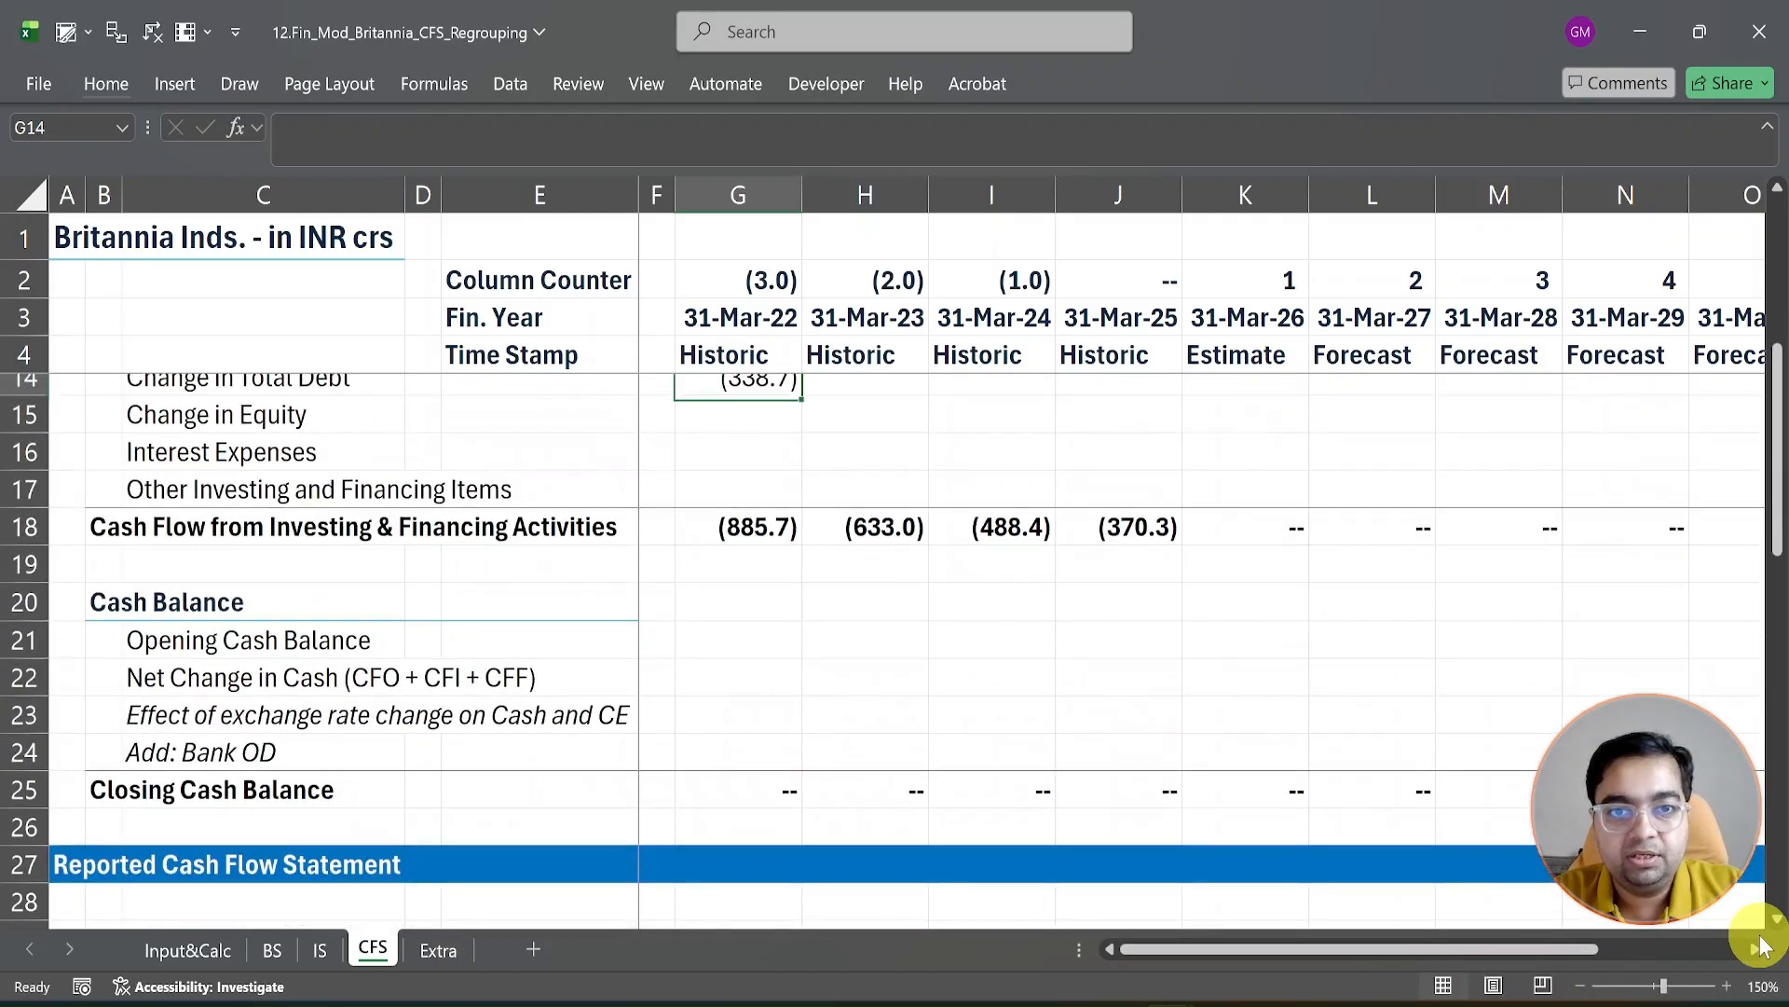
Step: Fill the Change in Total Debt formula from G14 across the historic years through J14
key(Up)
key(Down)
key(shift+Right)
key(shift+Right)
key(shift+Right)
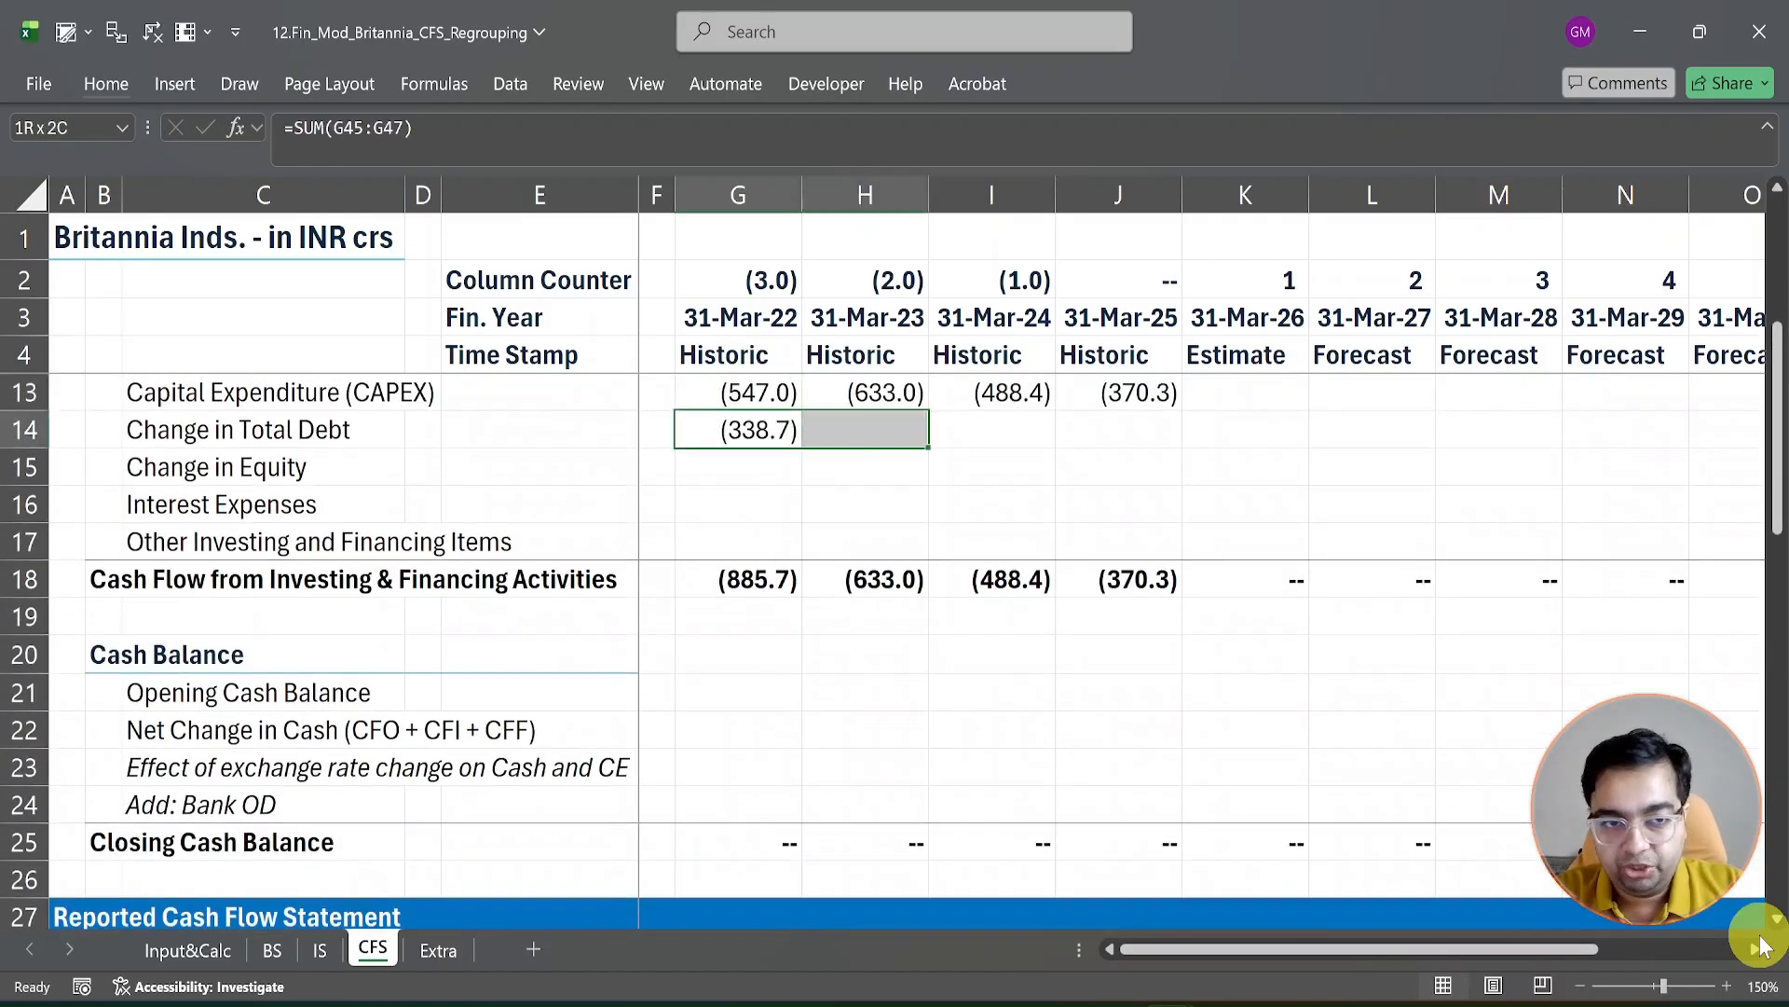
key(ctrl+r)
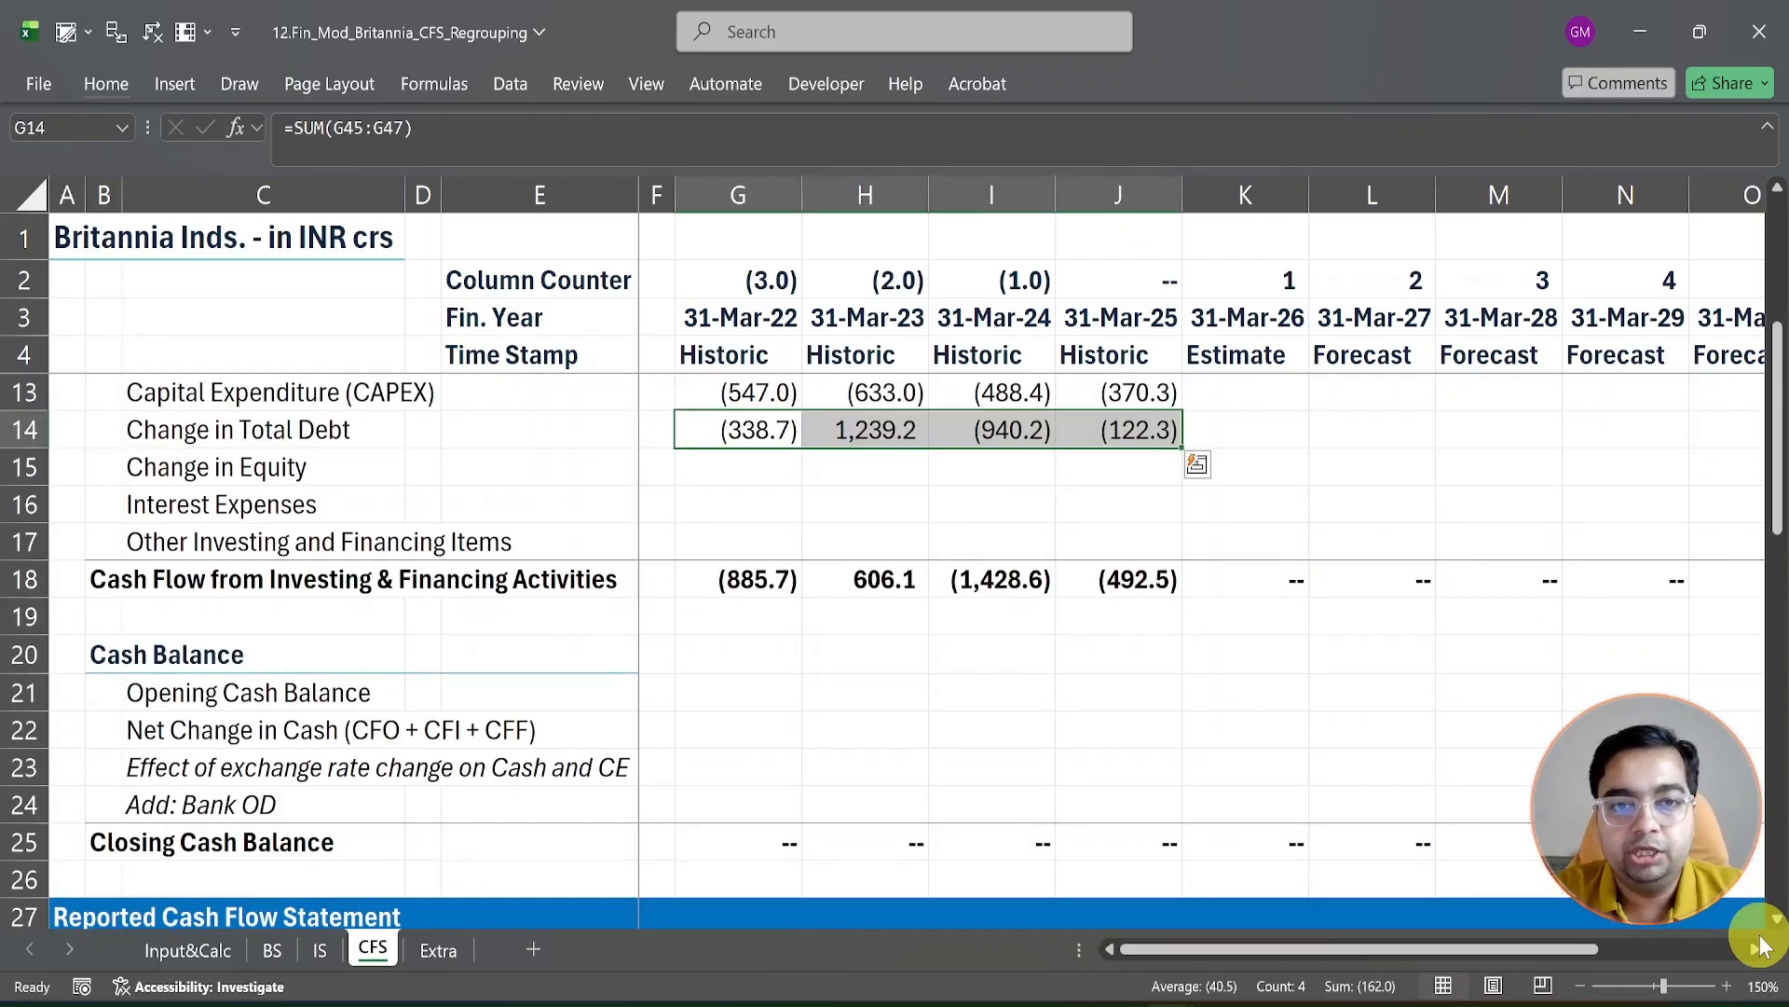
Step: Examine the reported cash flow lines and supporting items in rows 27 to 50 for anything relating to Change in Equity
key(Down)
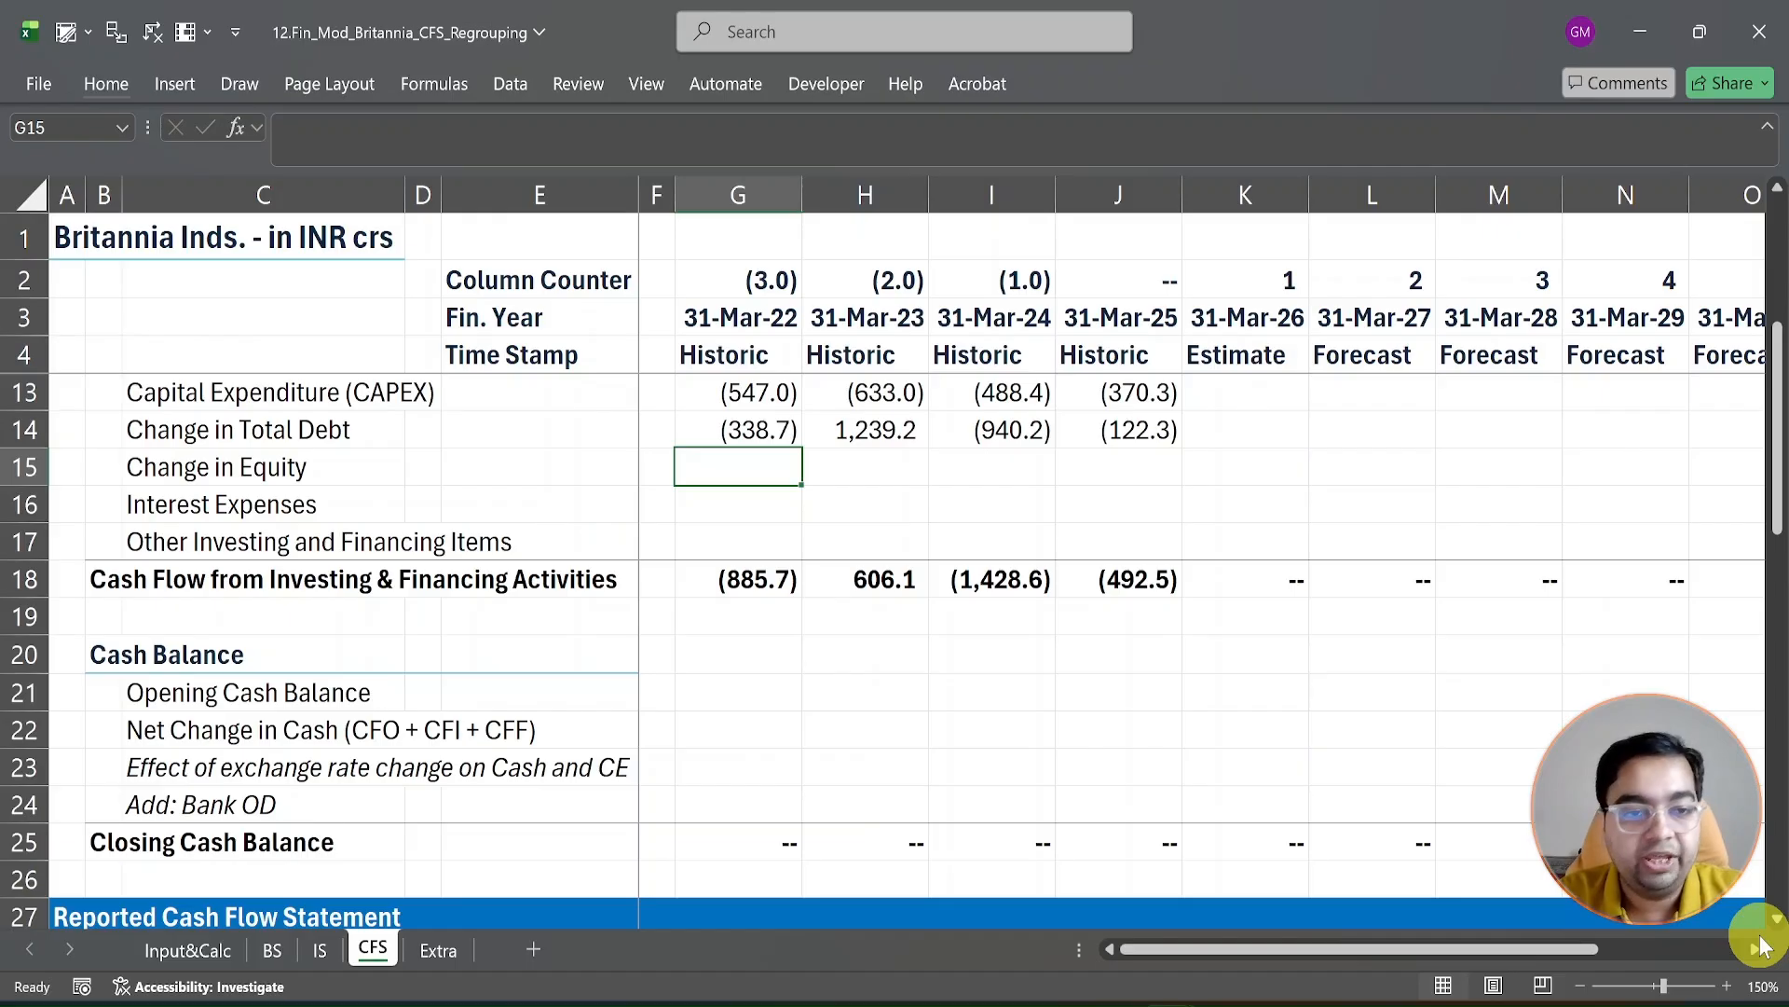
key(Page_Down)
key(Down)
key(Down)
key(Down)
key(Down)
key(Down)
key(Down)
key(Down)
key(Down)
key(Down)
key(Down)
key(Down)
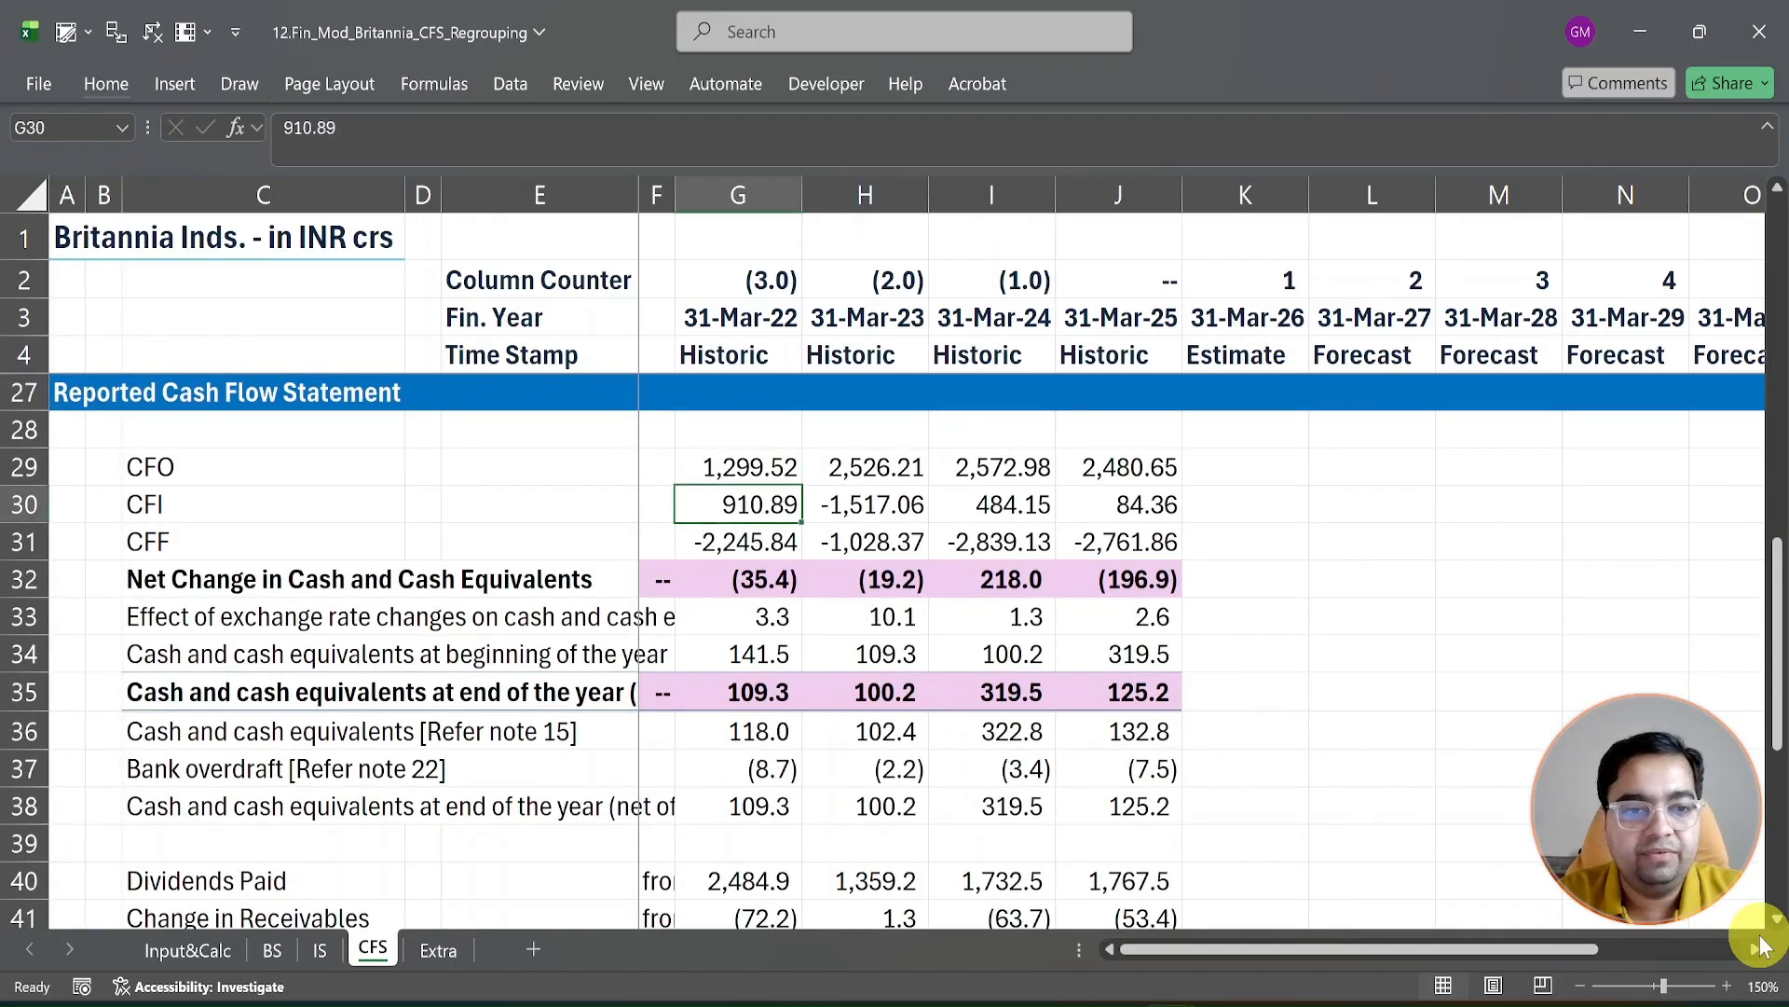
key(Down)
key(Down)
key(Down)
key(Down)
key(Down)
key(Down)
key(Down)
key(Down)
key(Down)
key(Down)
key(Down)
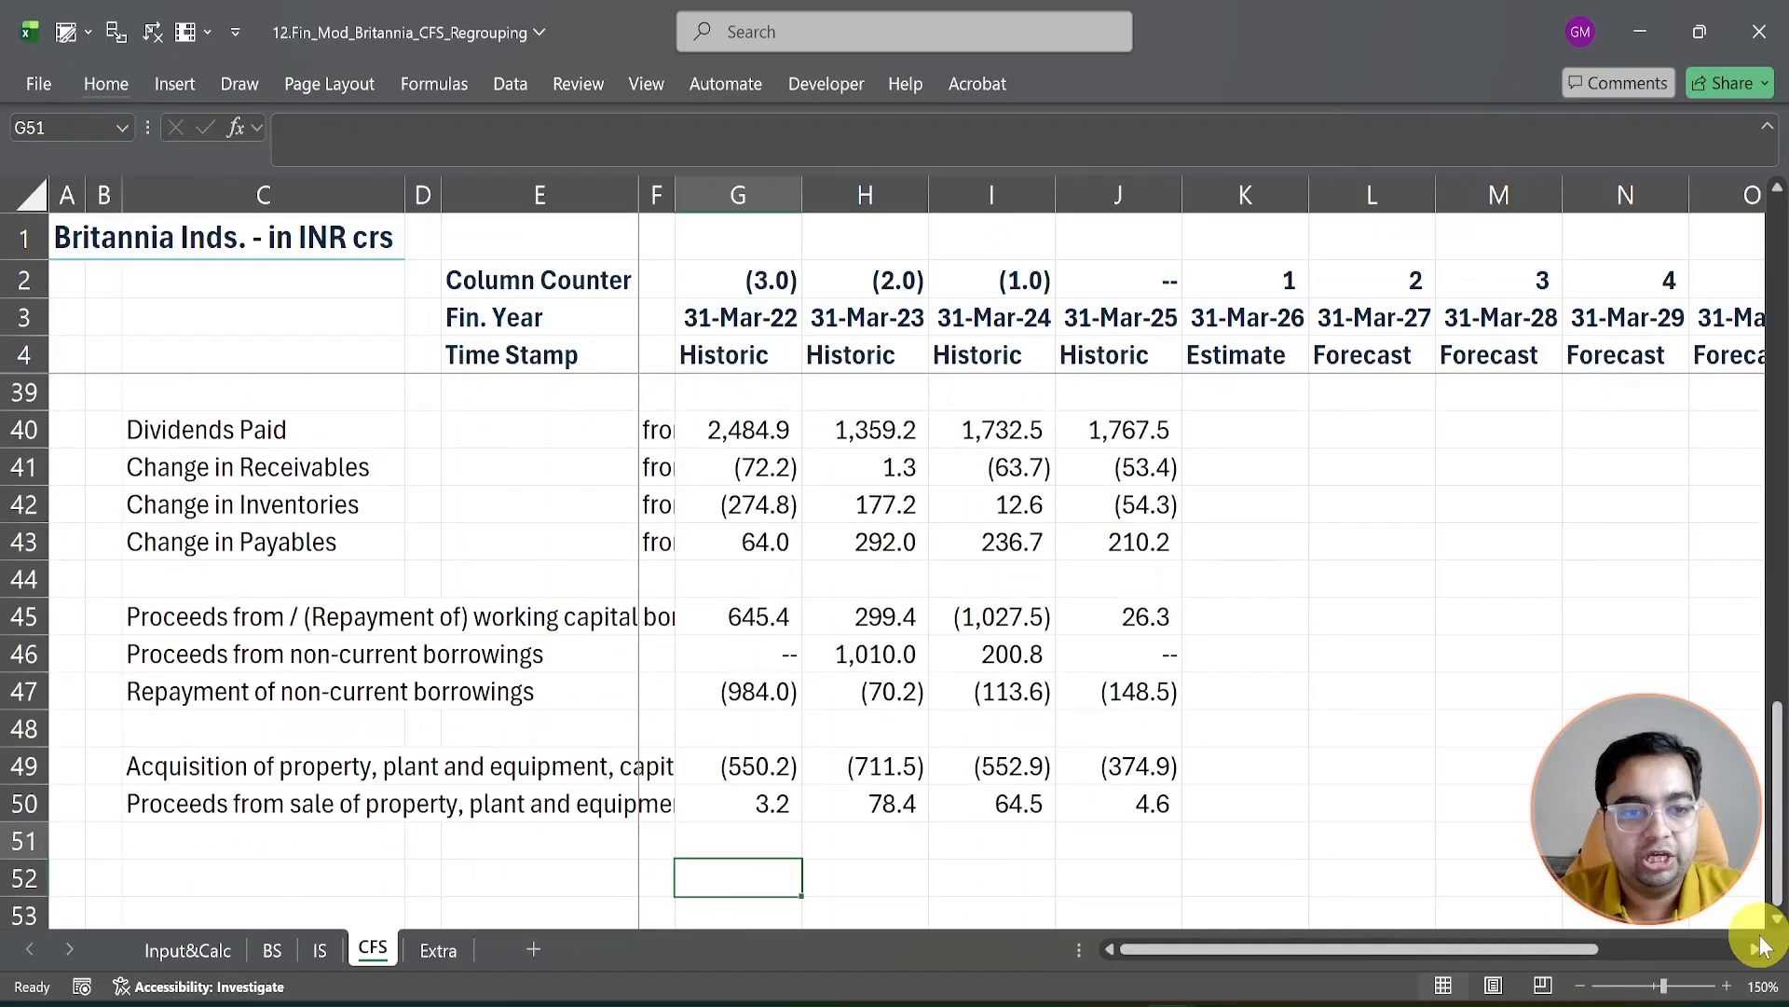
Step: Enter 0 as the 31-Mar-22 Change in Equity in G15 and fill it across the historic years through J15
key(Up)
key(Up)
key(Up)
key(Up)
key(Up)
key(Up)
key(Up)
key(Up)
key(Up)
key(Up)
key(Up)
key(Up)
key(Up)
key(Up)
key(Up)
key(Up)
key(Up)
key(Up)
key(Up)
key(Up)
key(Up)
key(Up)
key(Up)
key(Up)
key(Up)
key(Up)
key(Up)
key(Up)
key(Up)
key(Up)
key(Up)
key(Up)
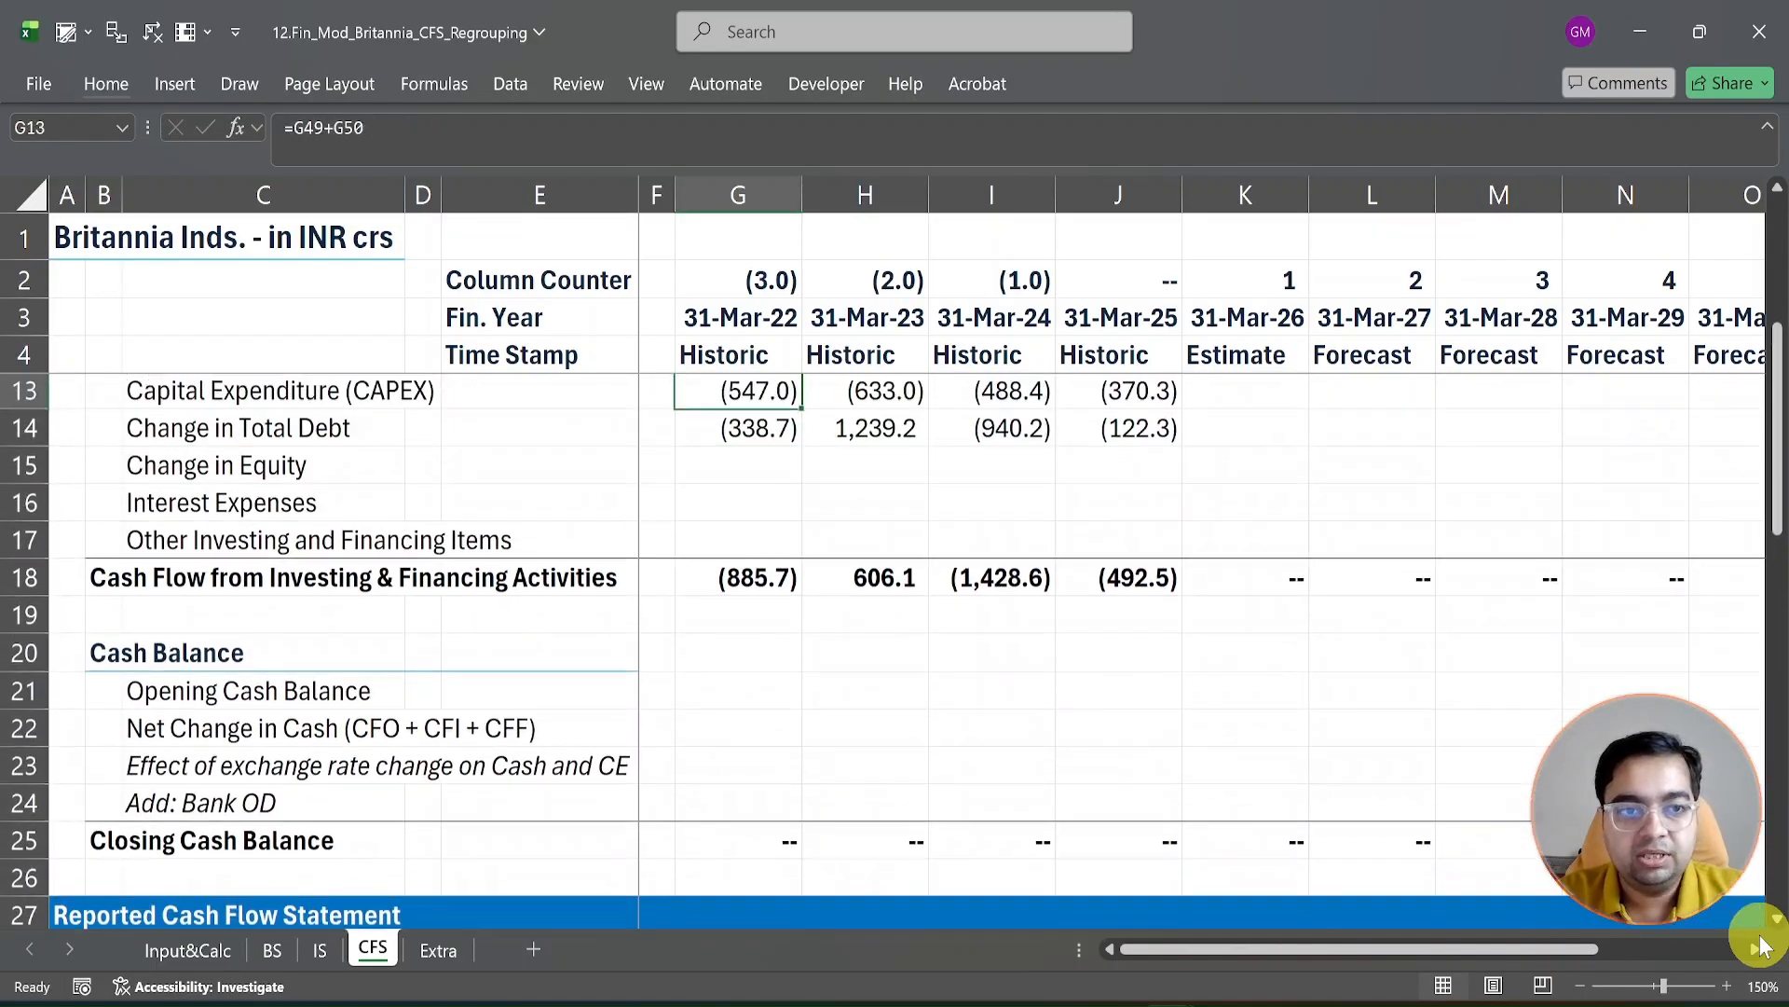
key(Down)
text(0)
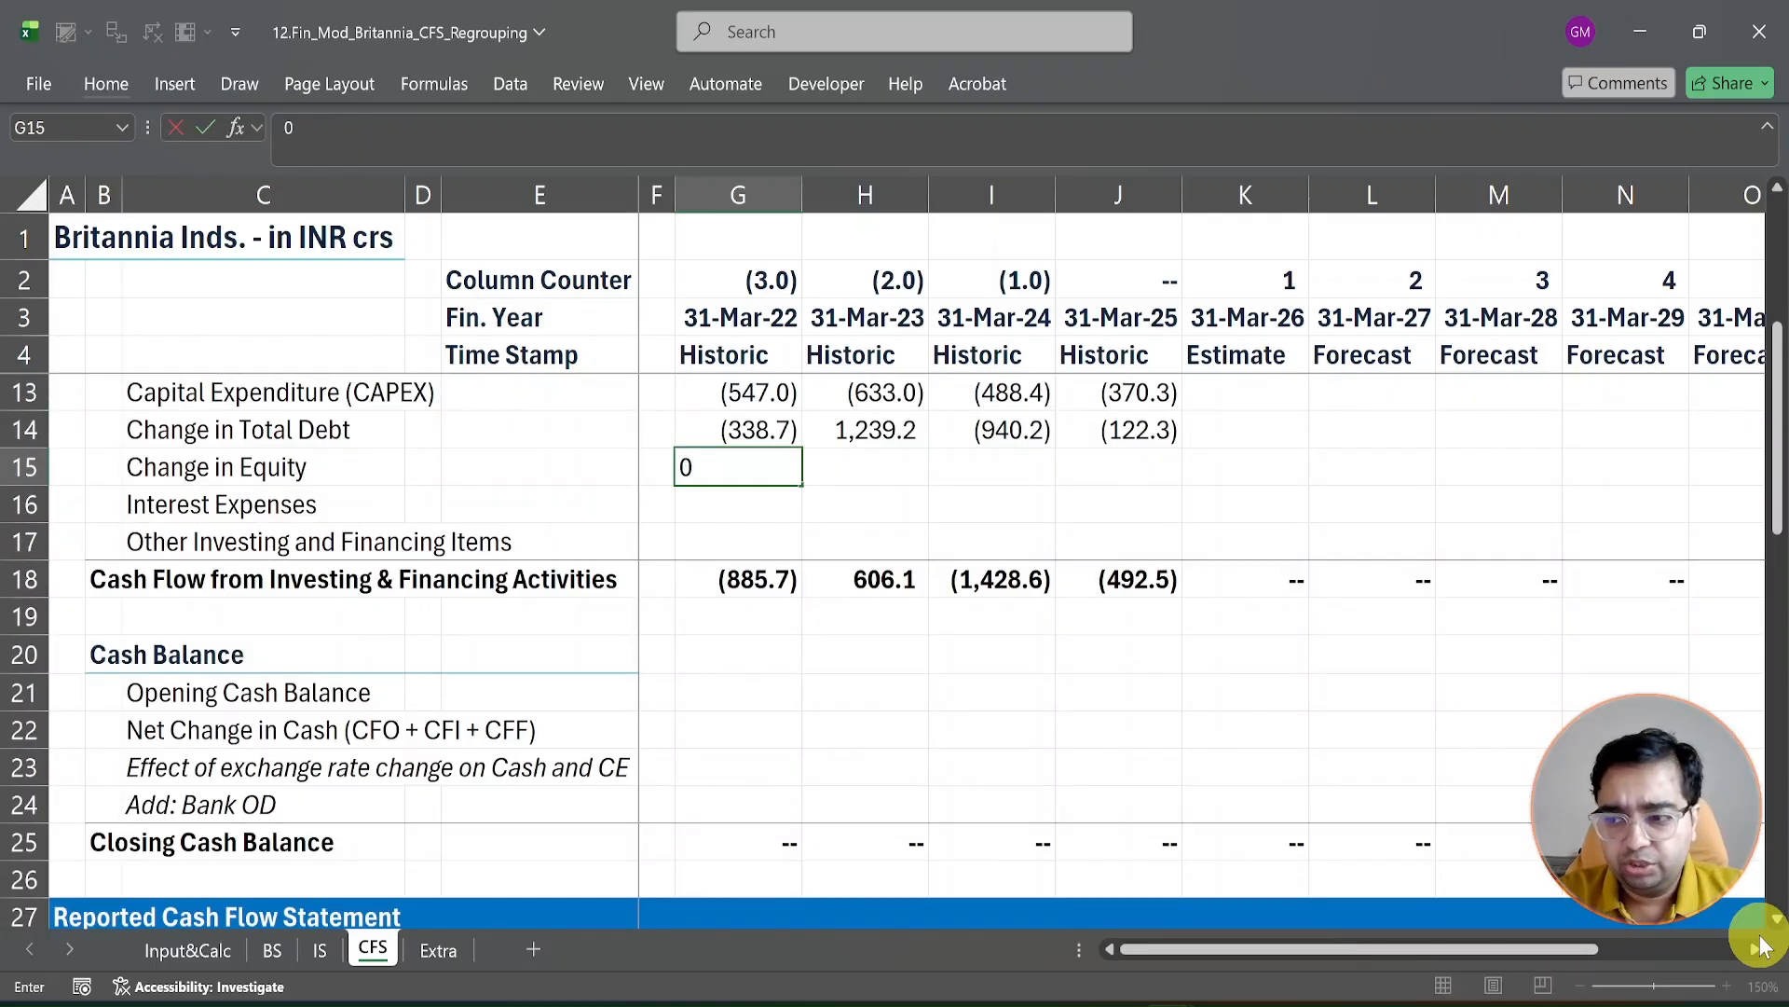
key(ctrl+Return)
key(shift+Right)
key(shift+Right)
key(shift+Right)
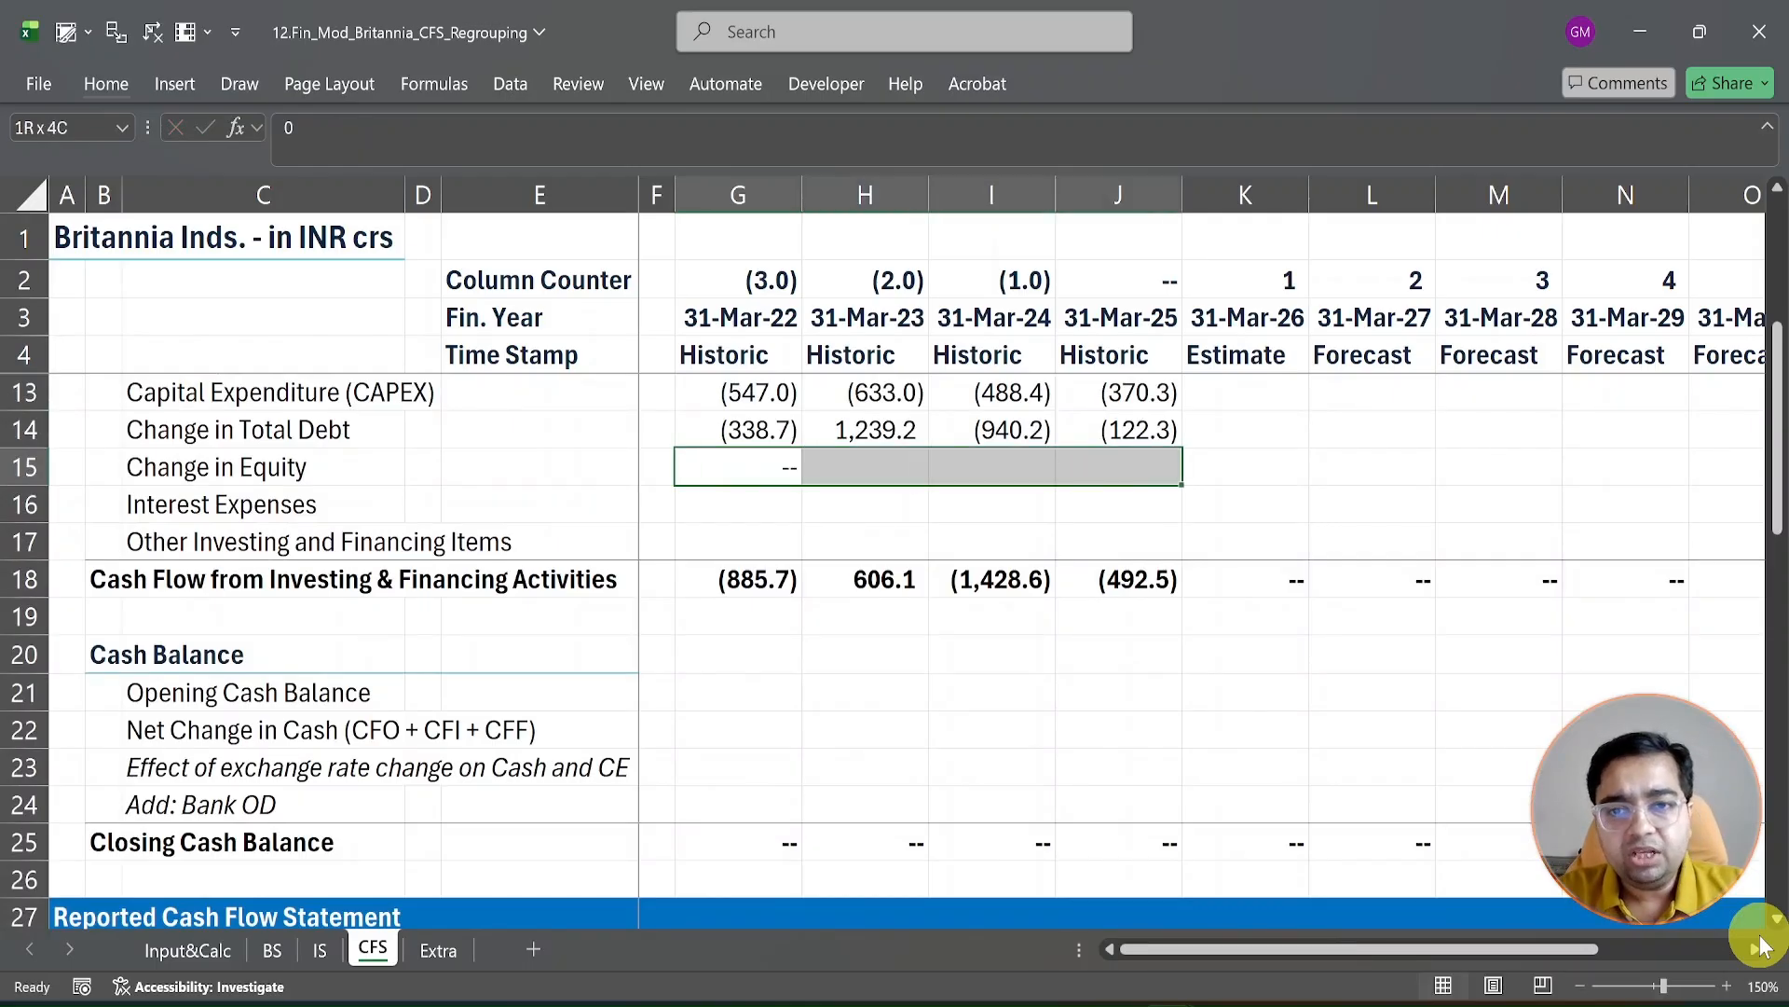
key(ctrl+r)
key(Left)
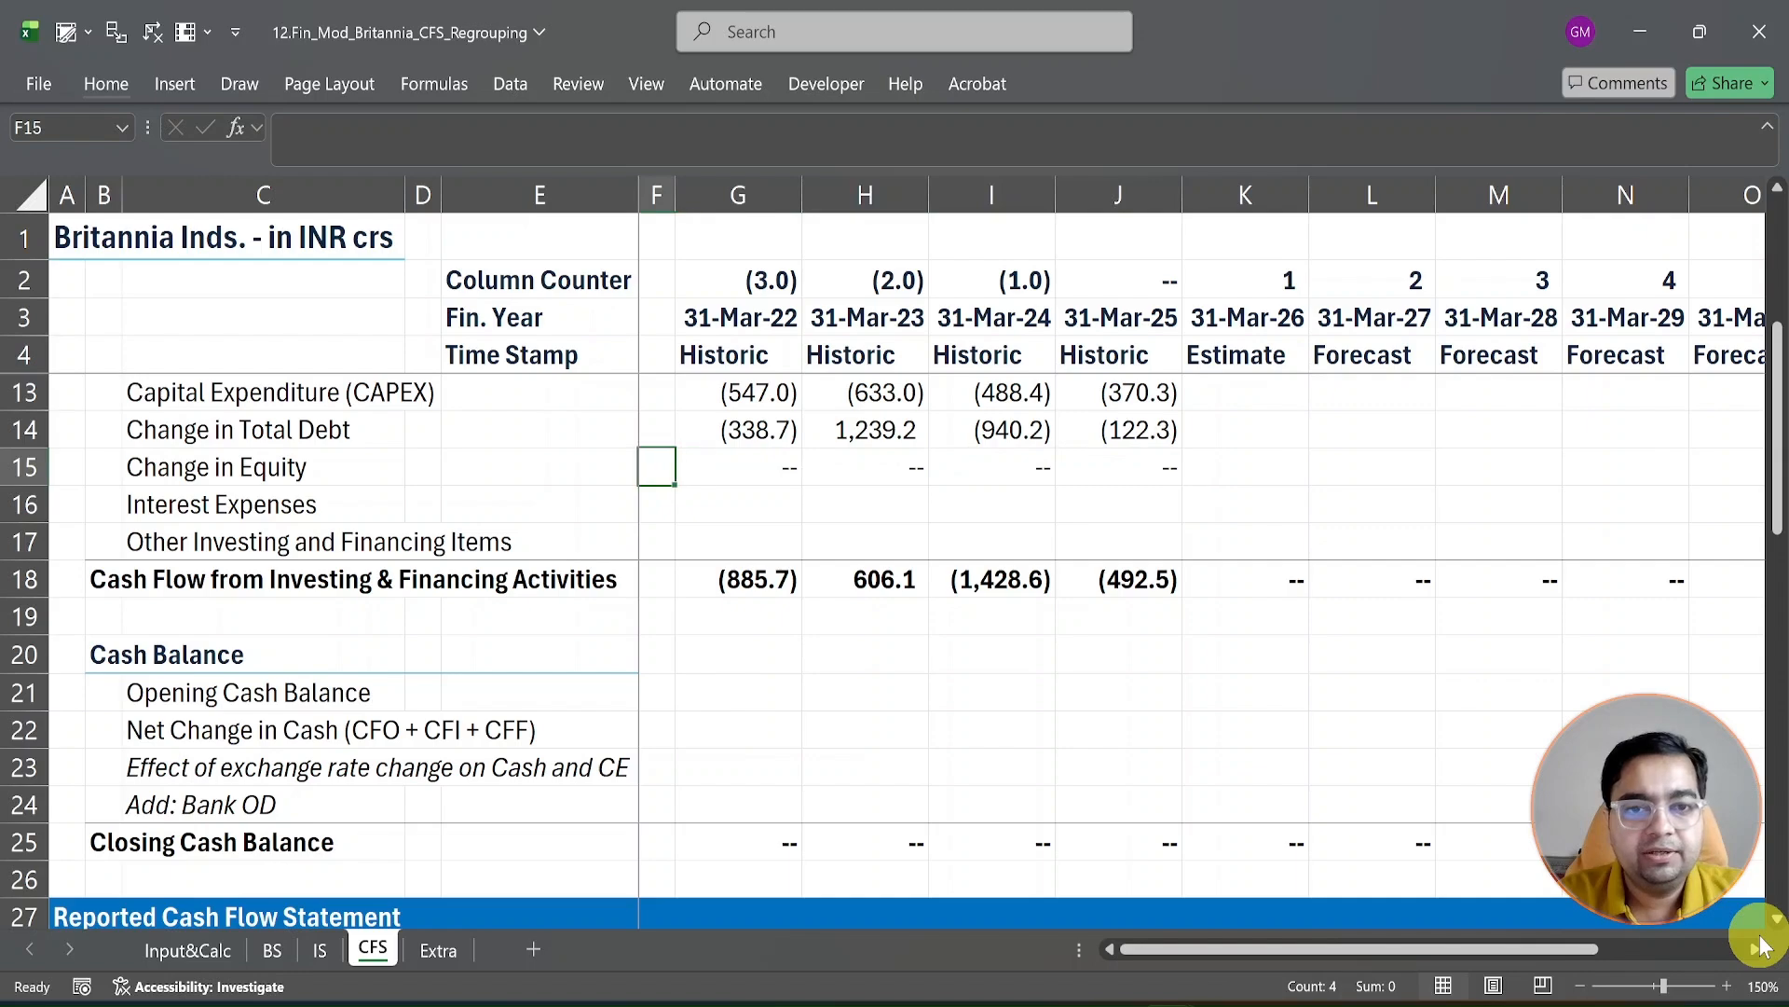
Step: Label the Interest Expenses row with the source note "from IS" in E16
key(Right)
key(Down)
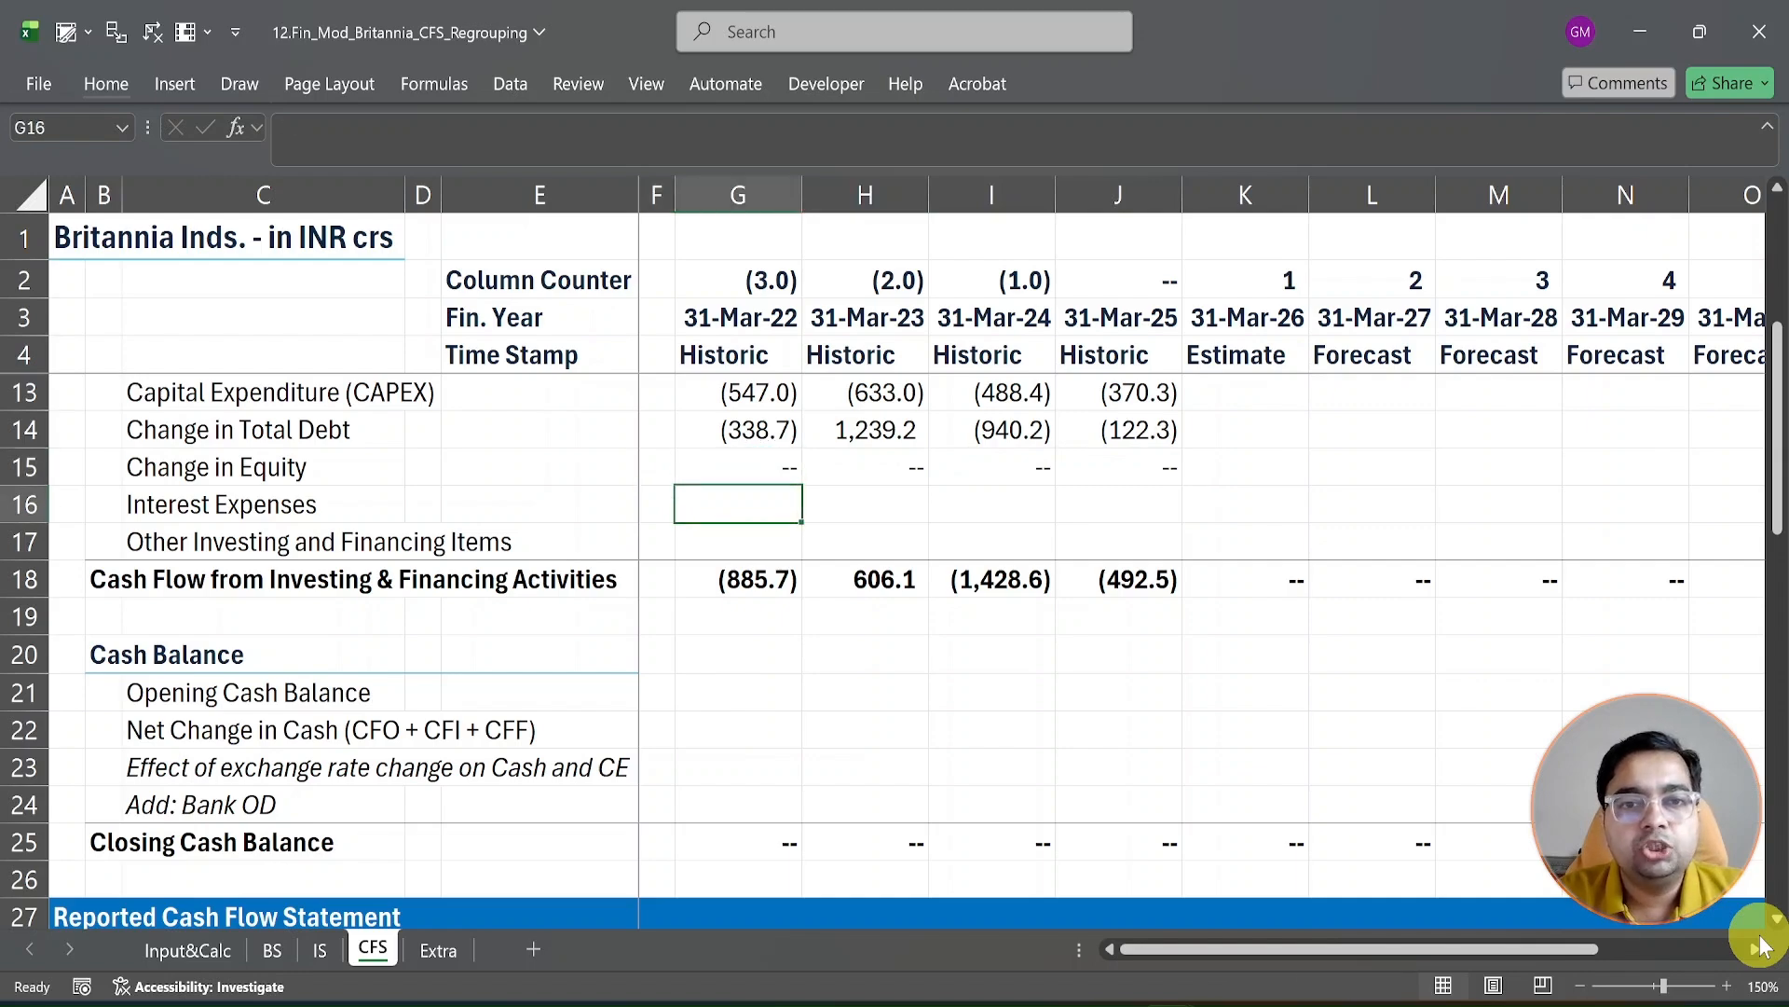
key(shift+space)
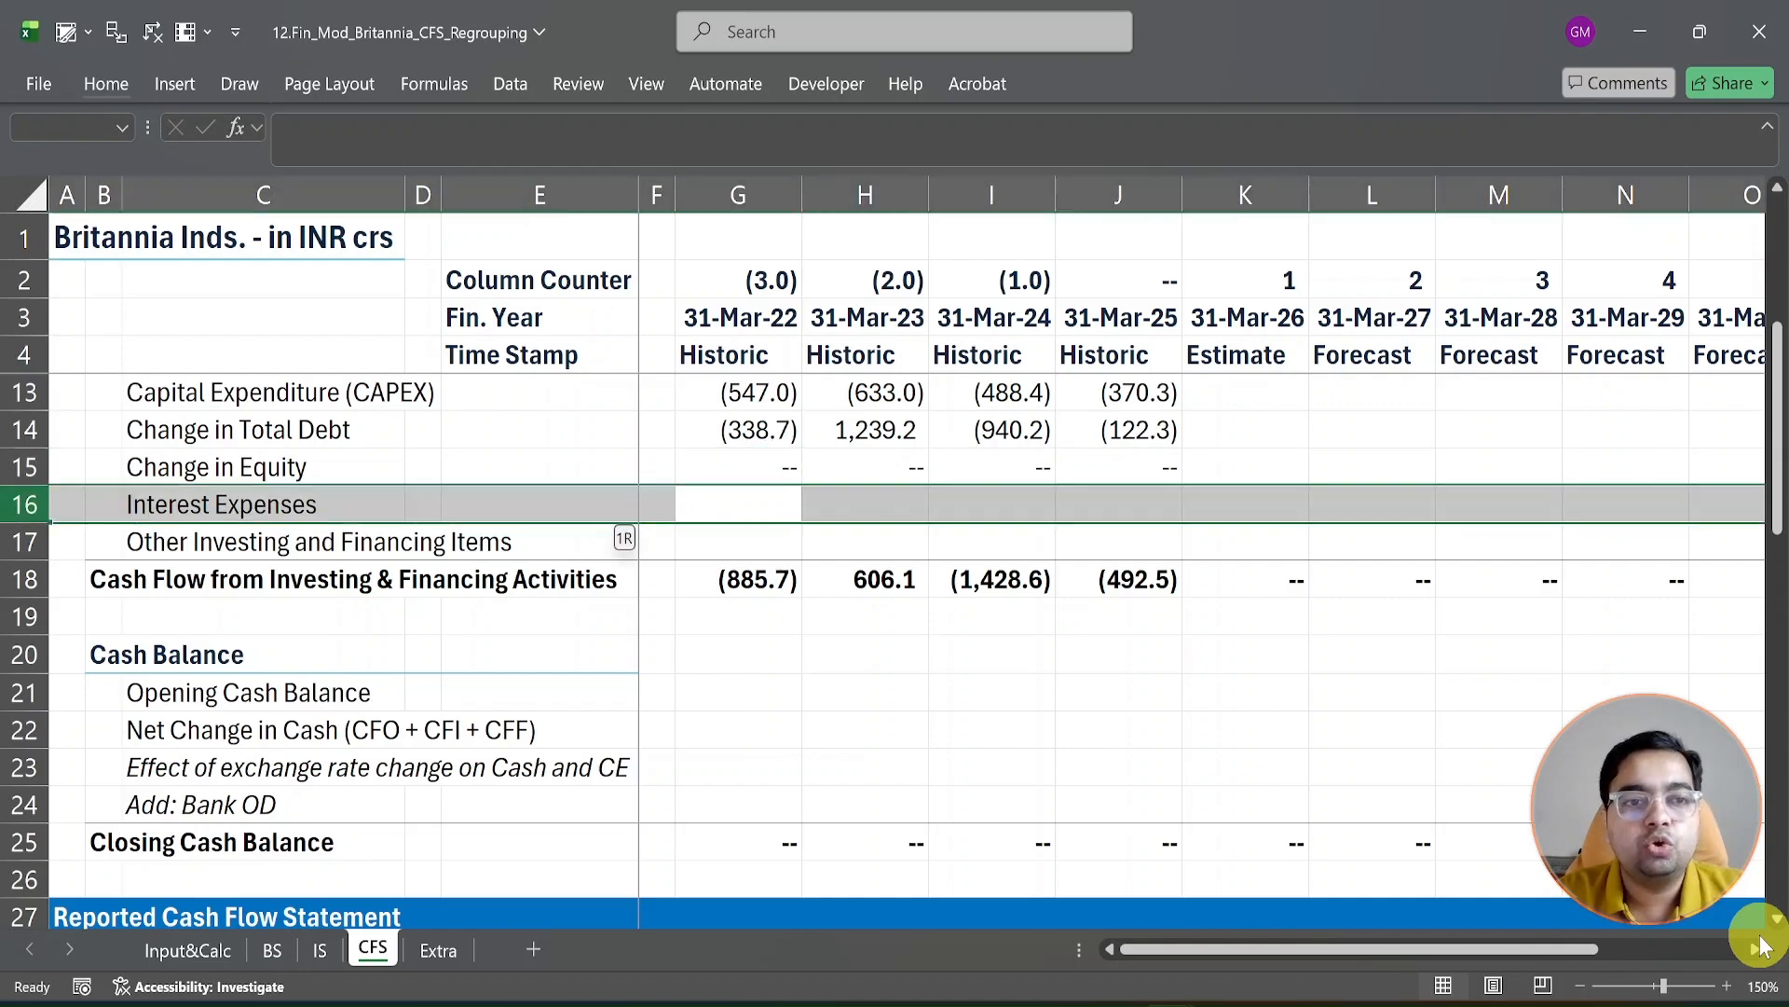
key(Left)
key(Right)
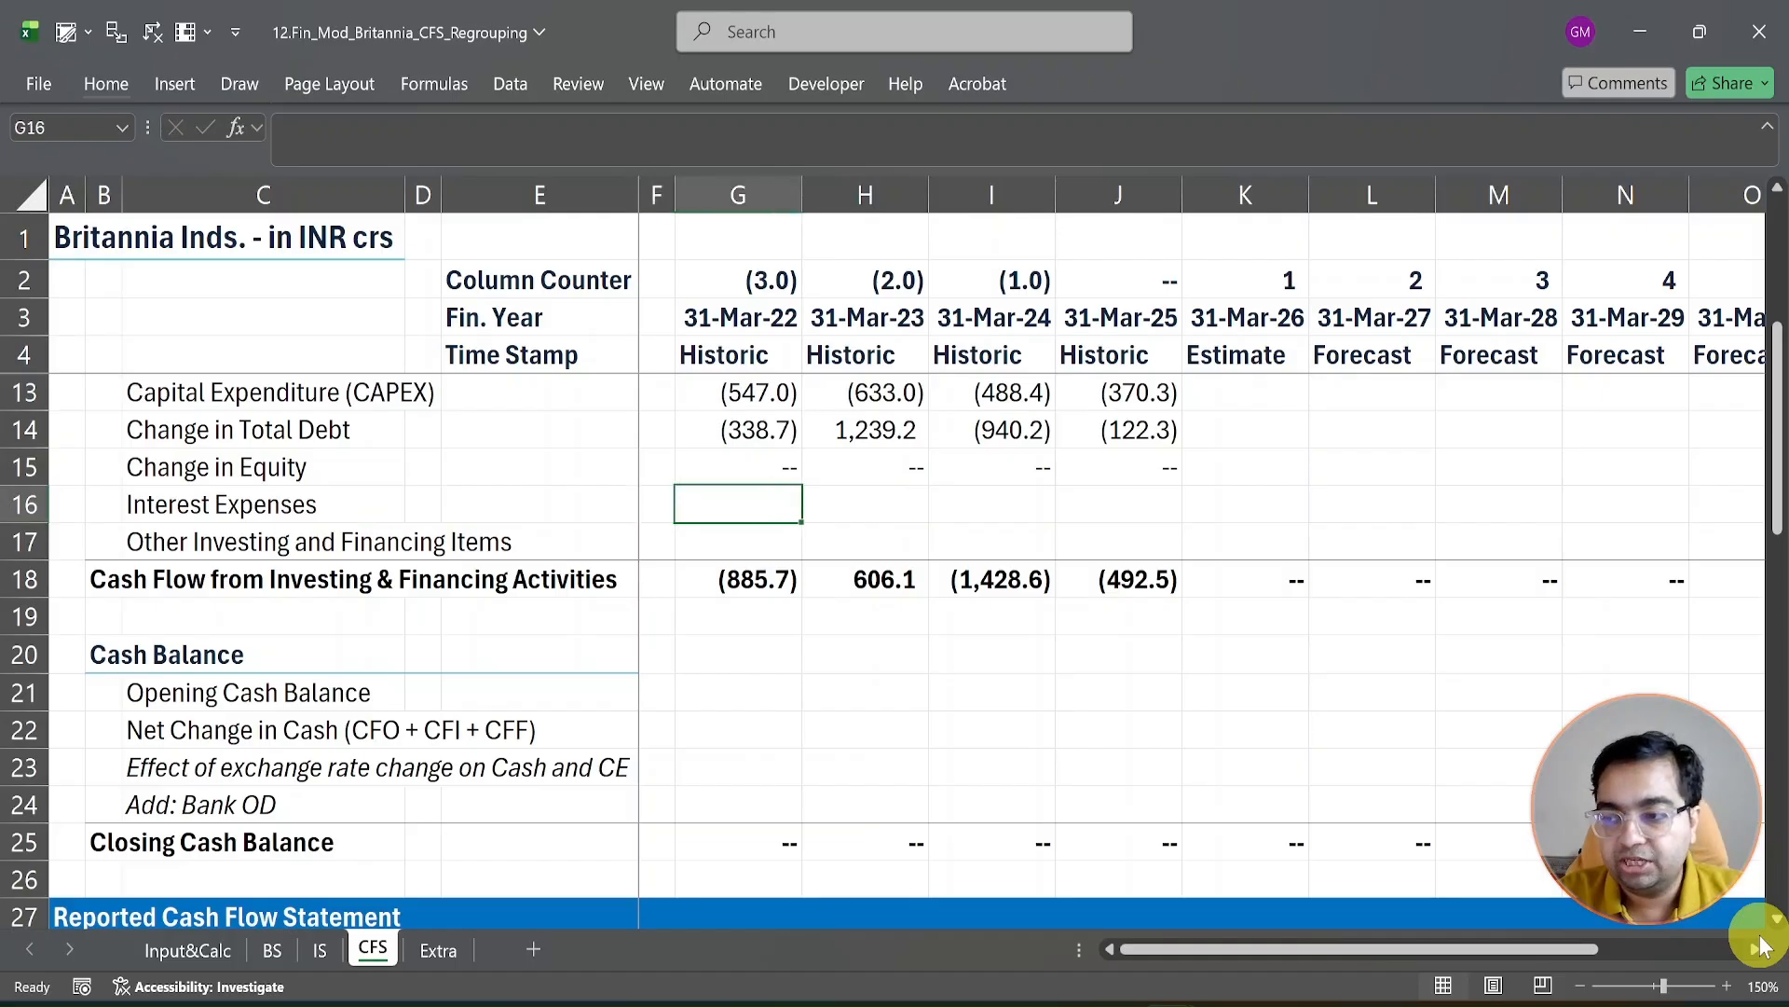
key(Left)
key(Left)
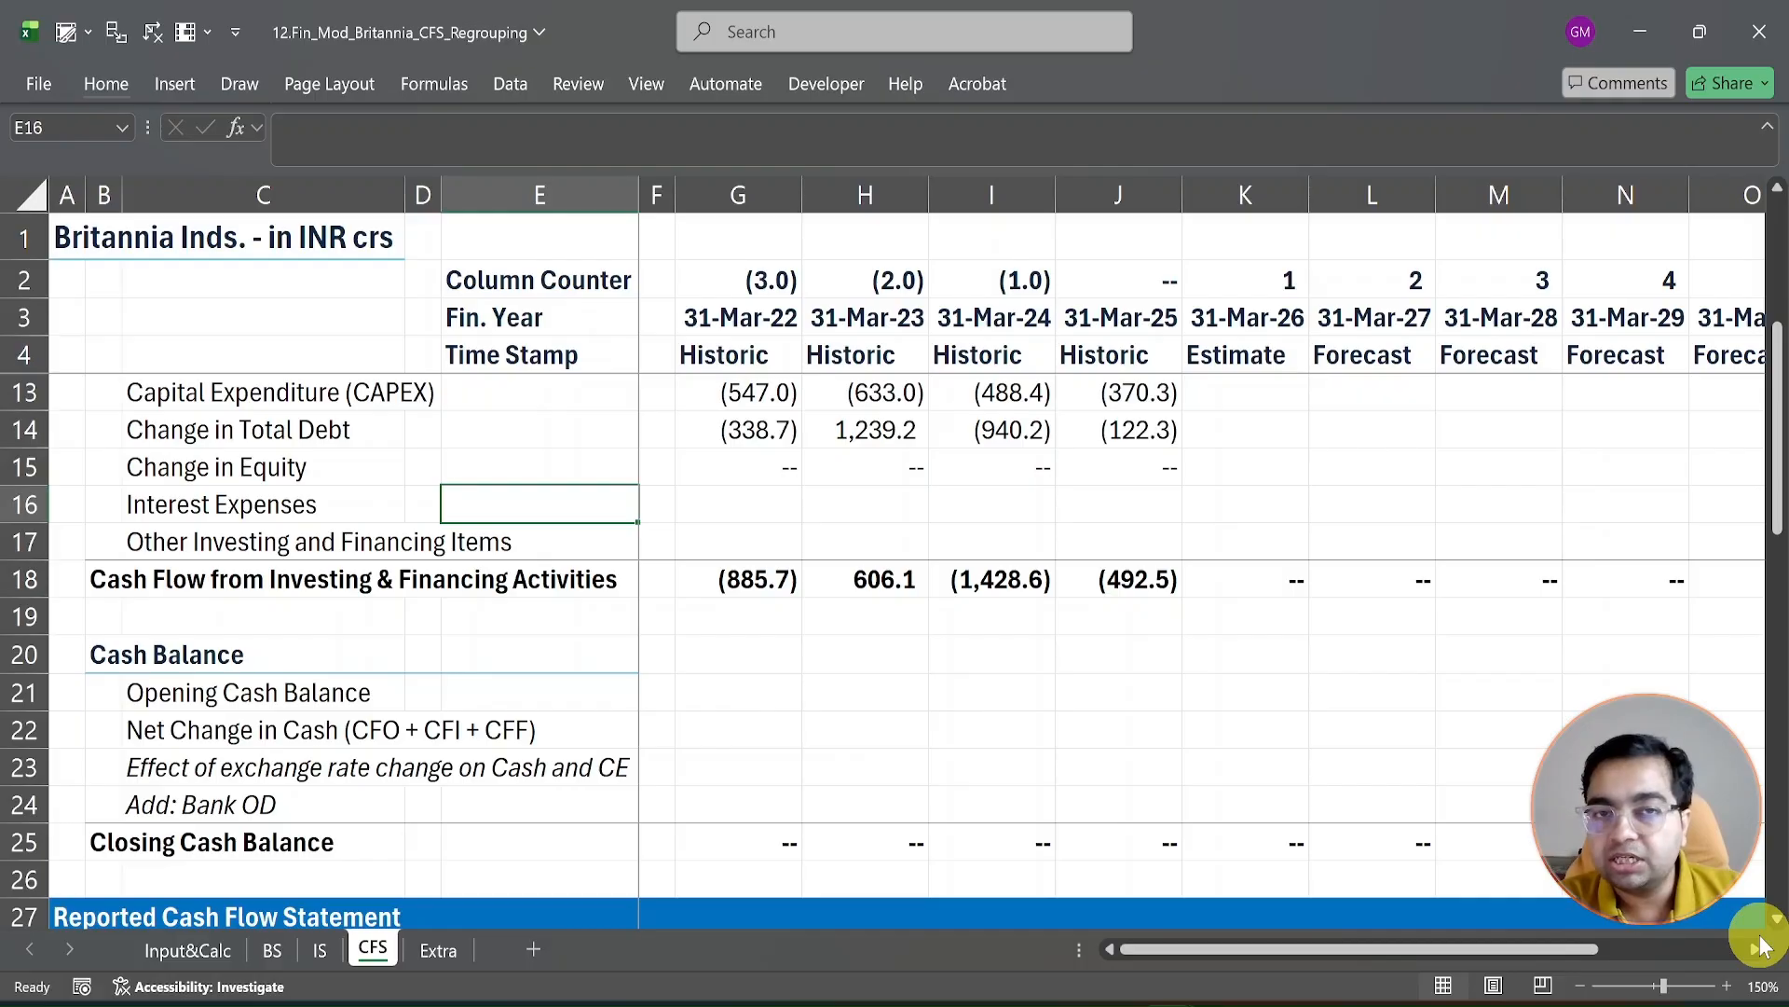
text(fr)
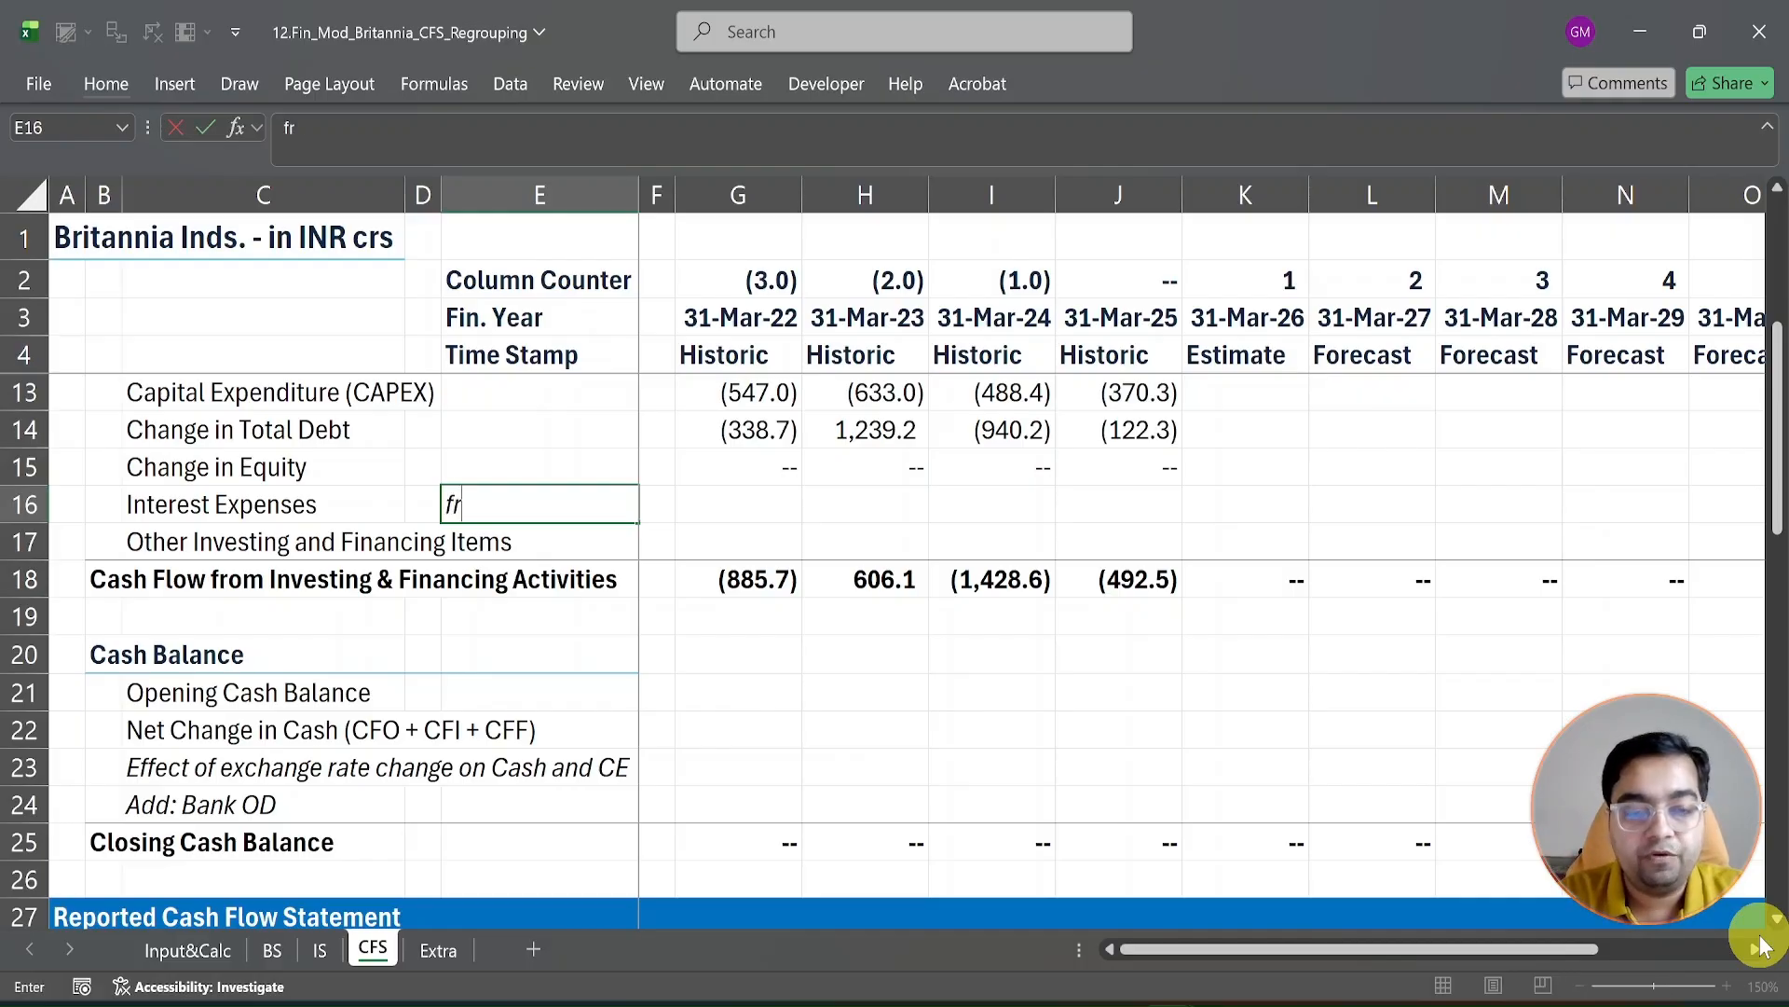
text(om IS)
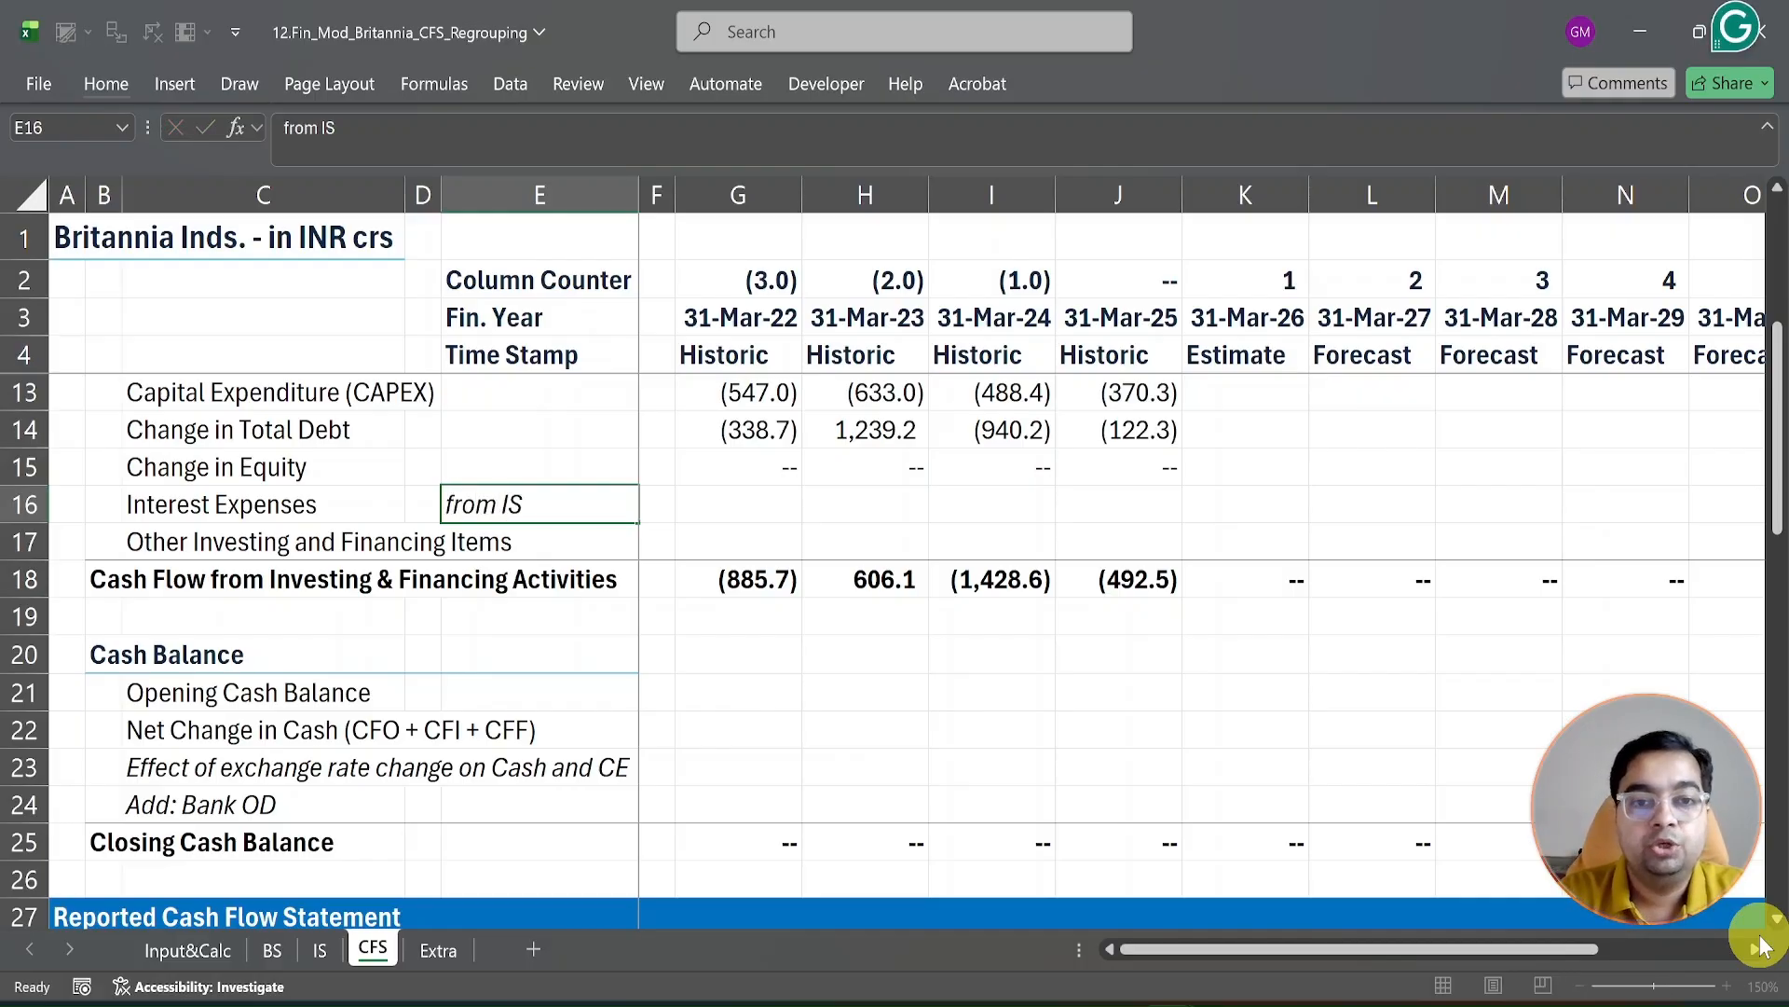
Step: Copy Interest Expenses for 31-Mar-22 to 31-Mar-31 from row 13 of the IS sheet and paste it as links on CFS starting at G16
key(Right)
key(Right)
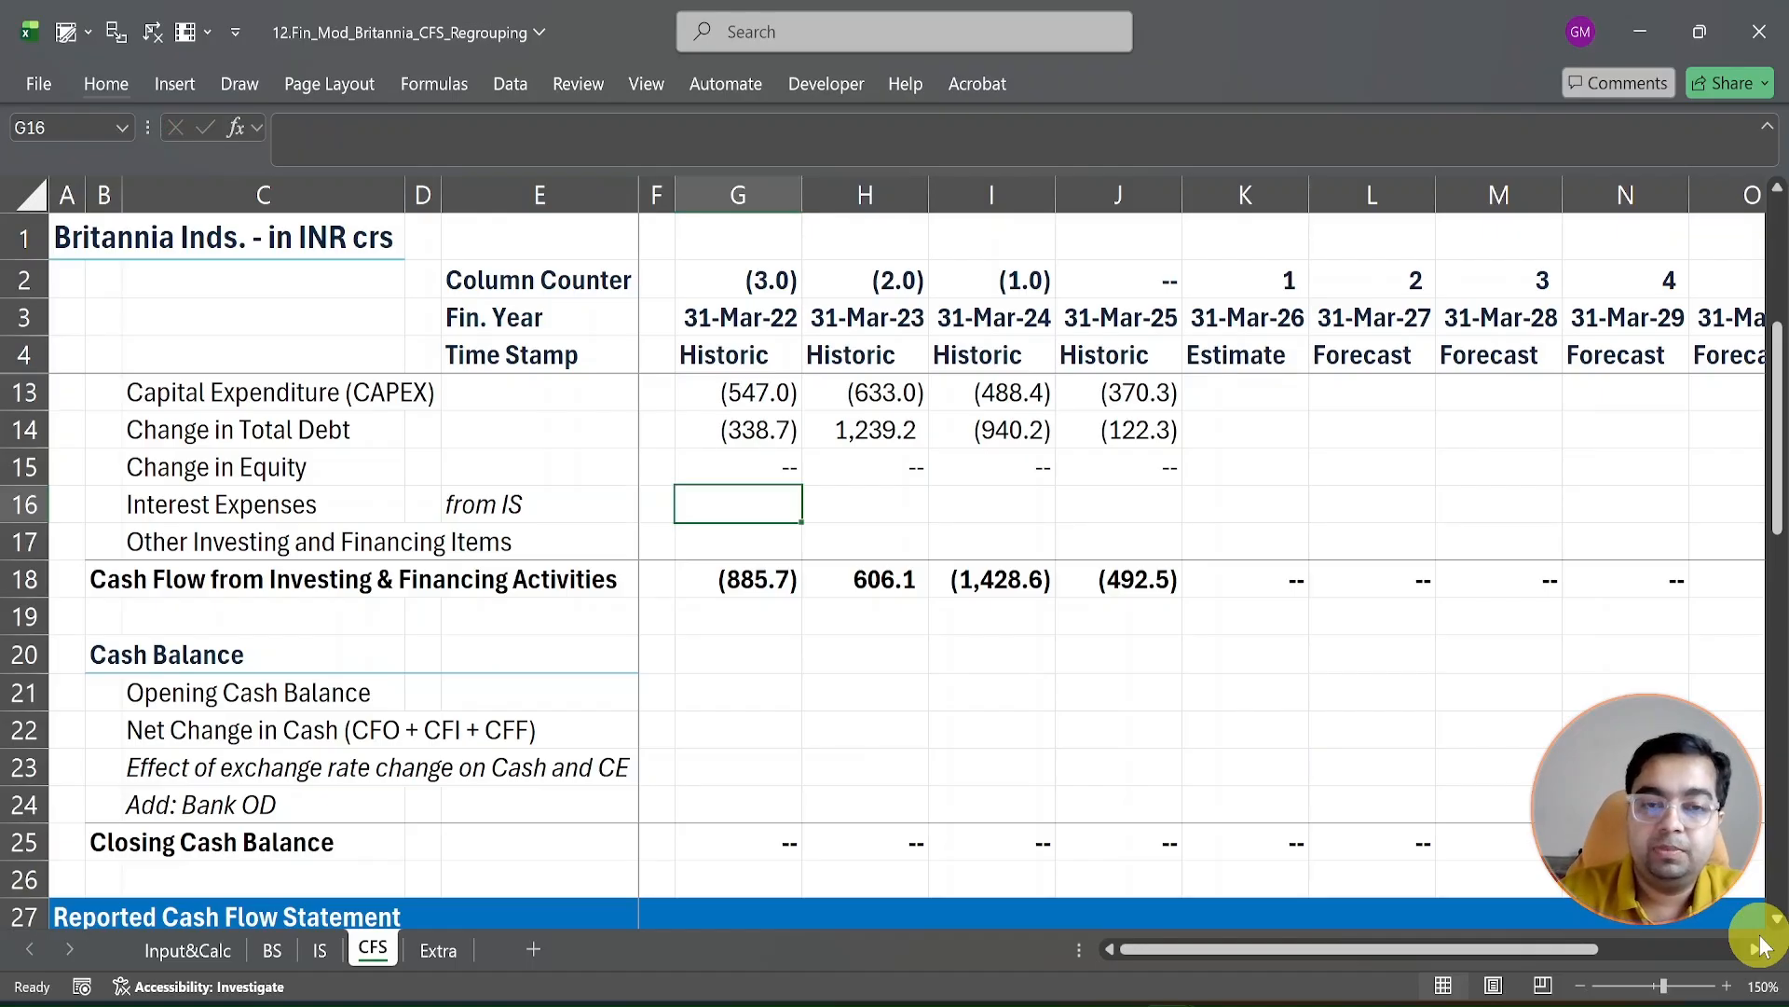
key(ctrl+Page_Up)
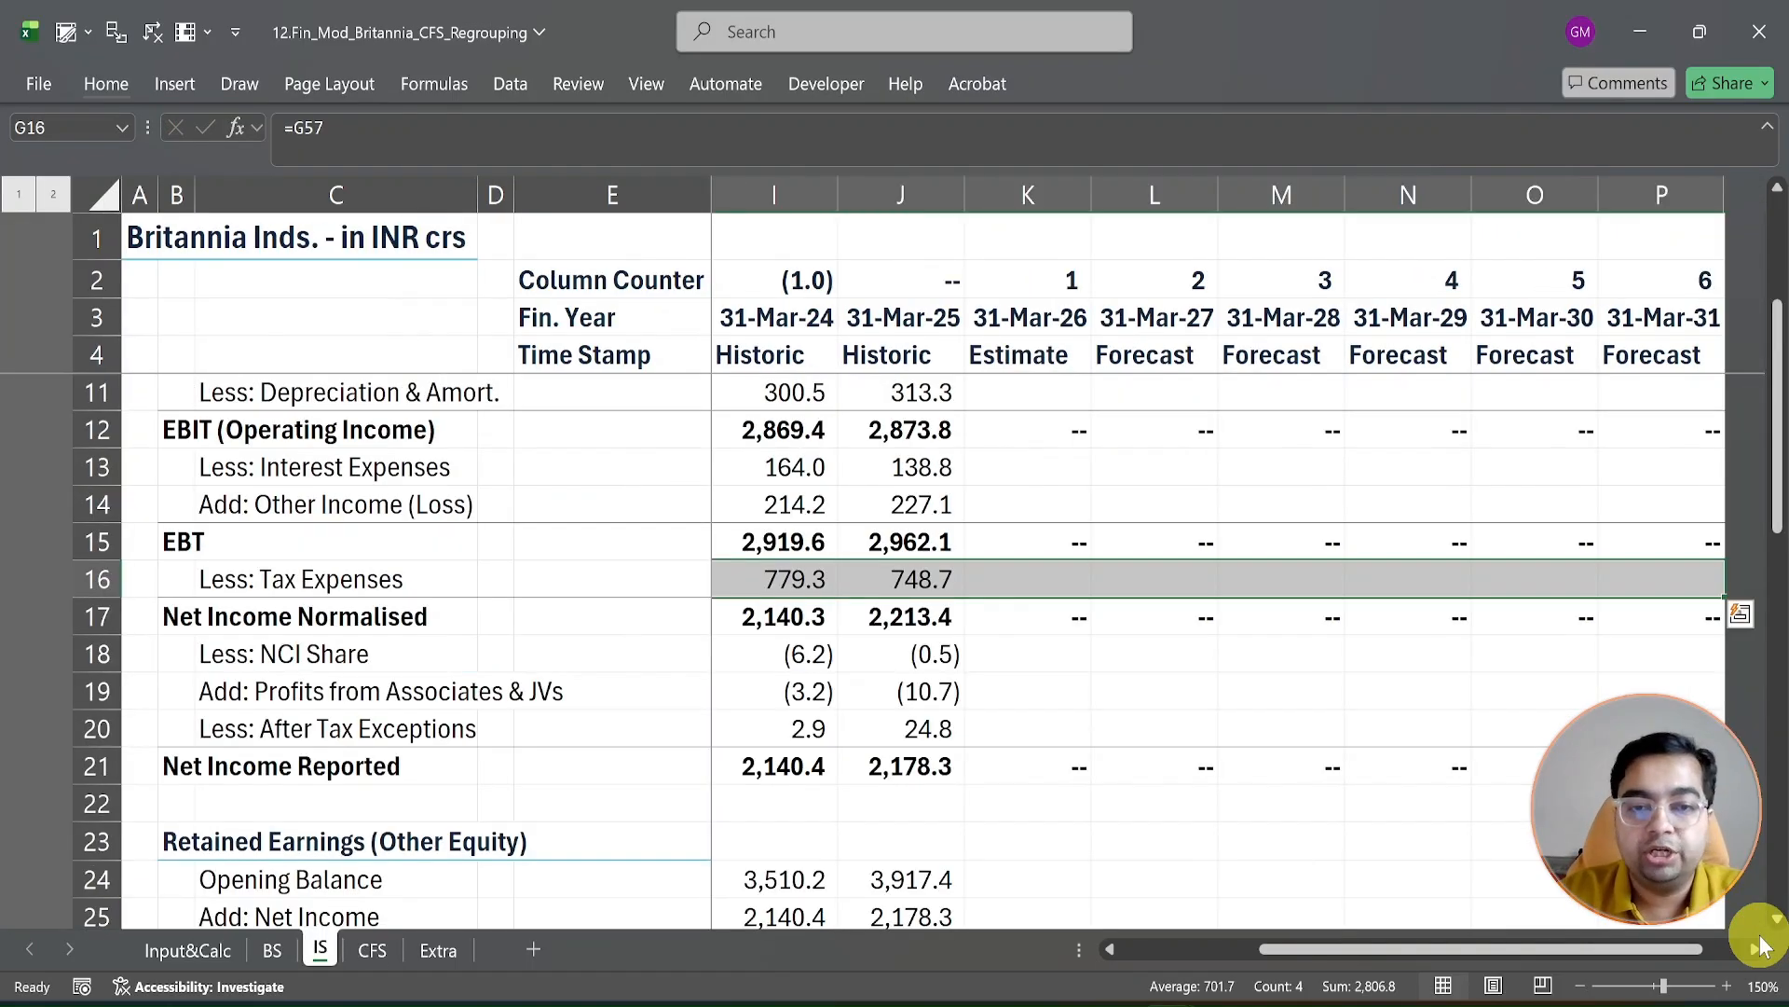
key(Up)
key(Up)
key(Up)
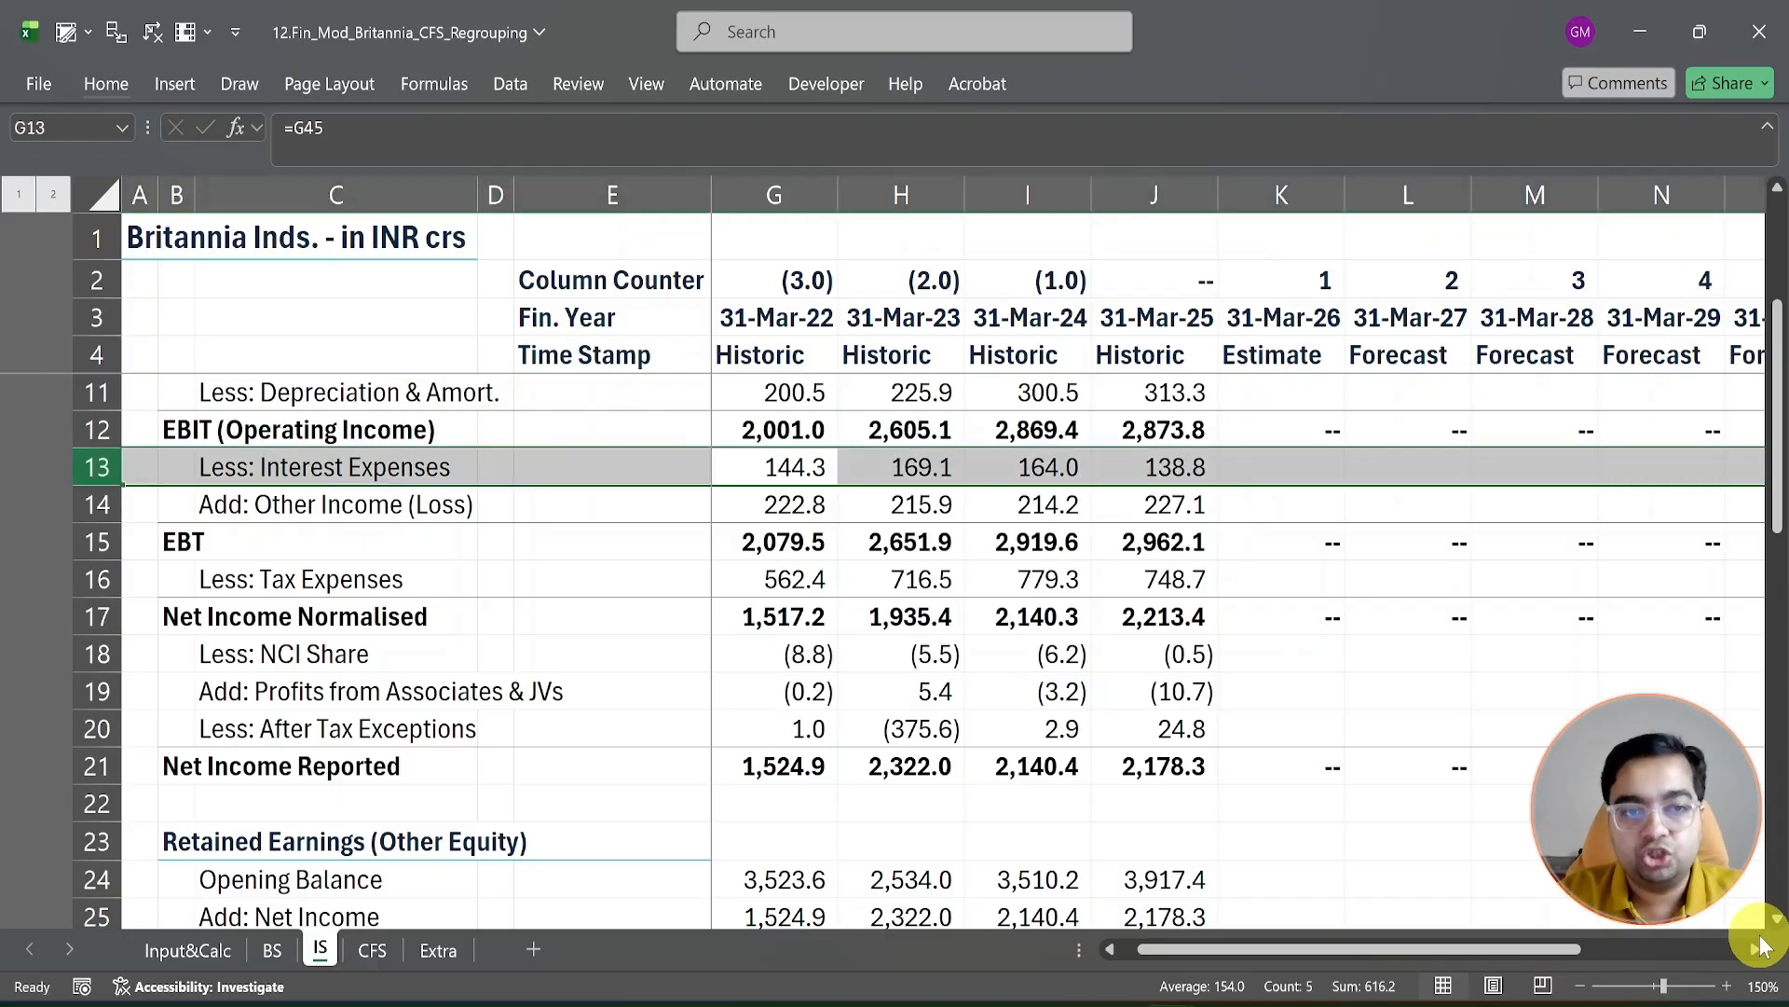
key(Left)
key(Left)
key(Right)
key(Right)
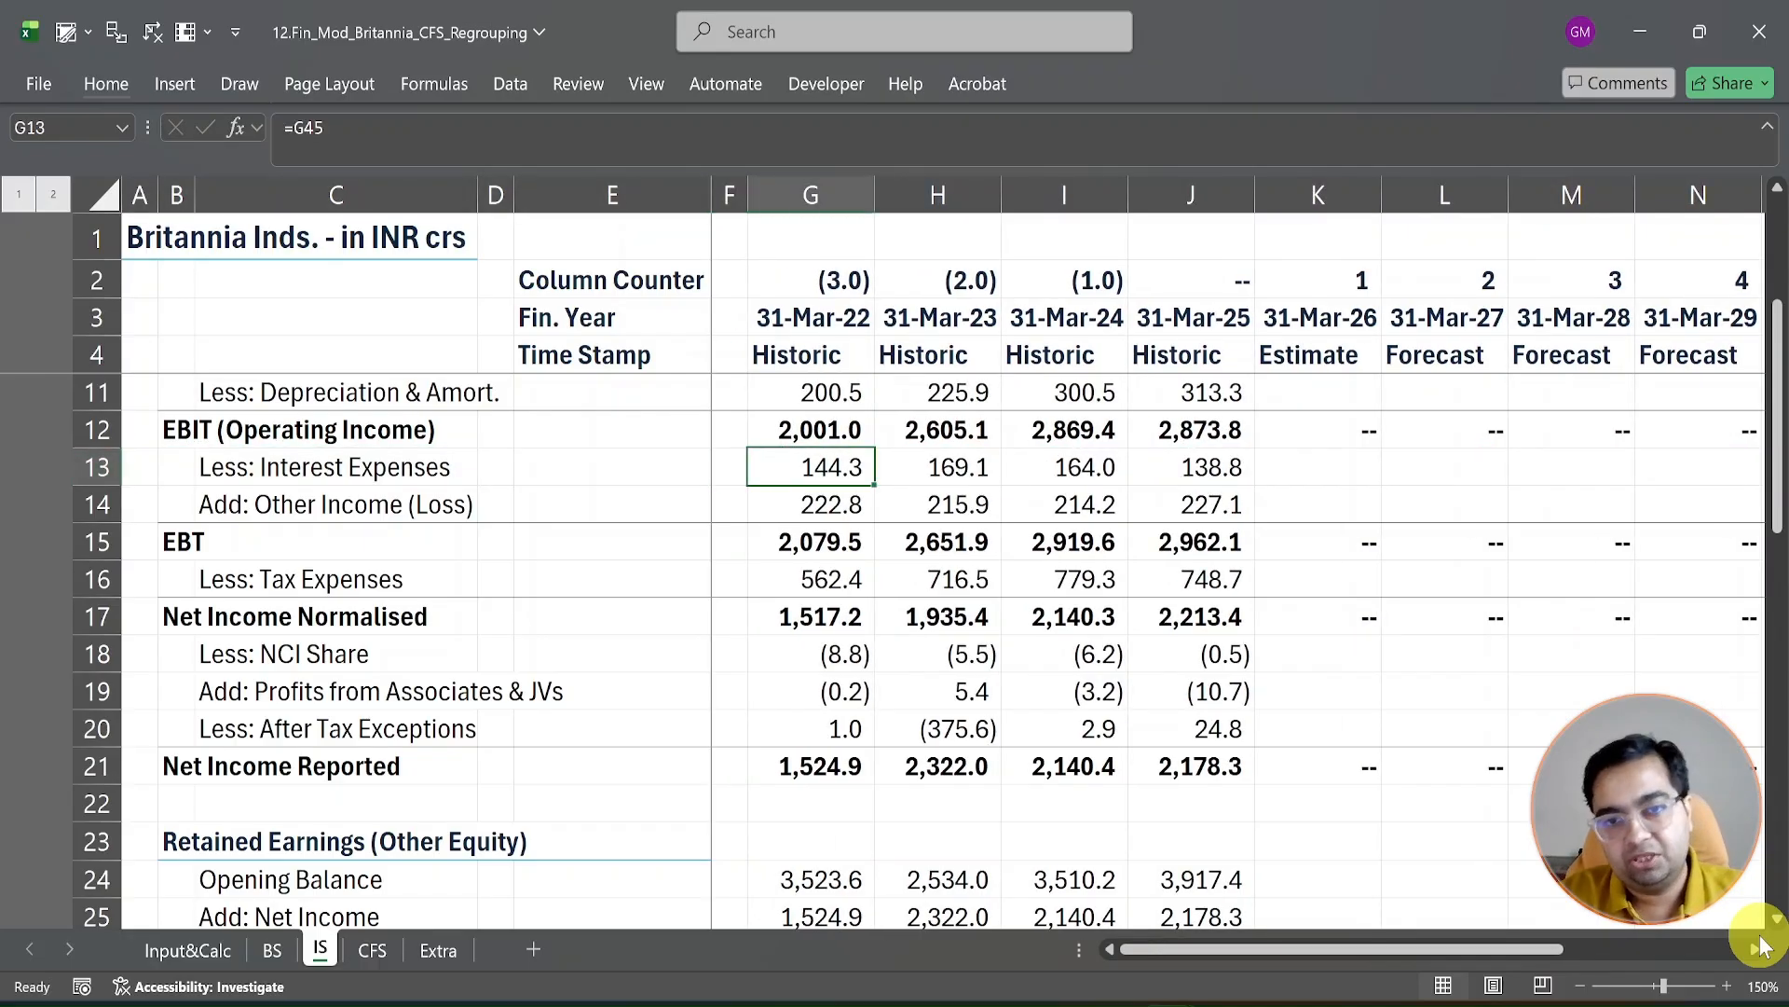
key(ctrl+shift+Right)
key(shift+Right)
key(shift+Right)
key(shift+Right)
key(shift+Right)
key(shift+Right)
key(shift+Right)
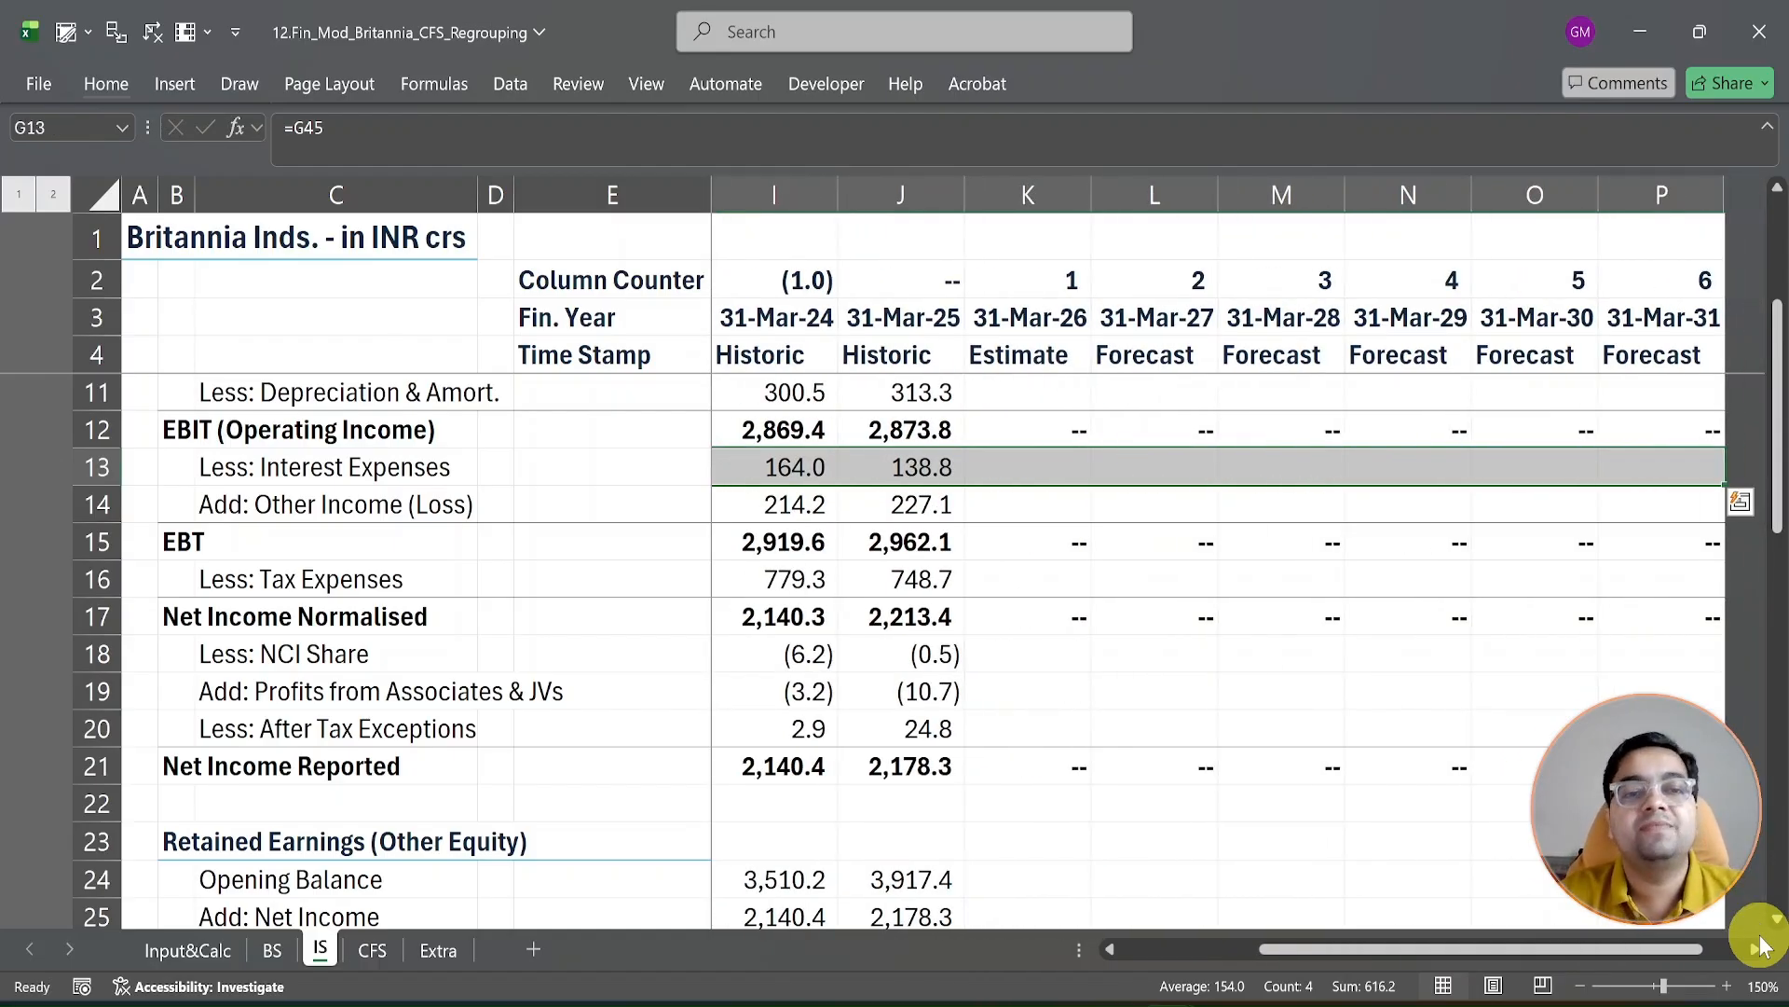
key(ctrl+c)
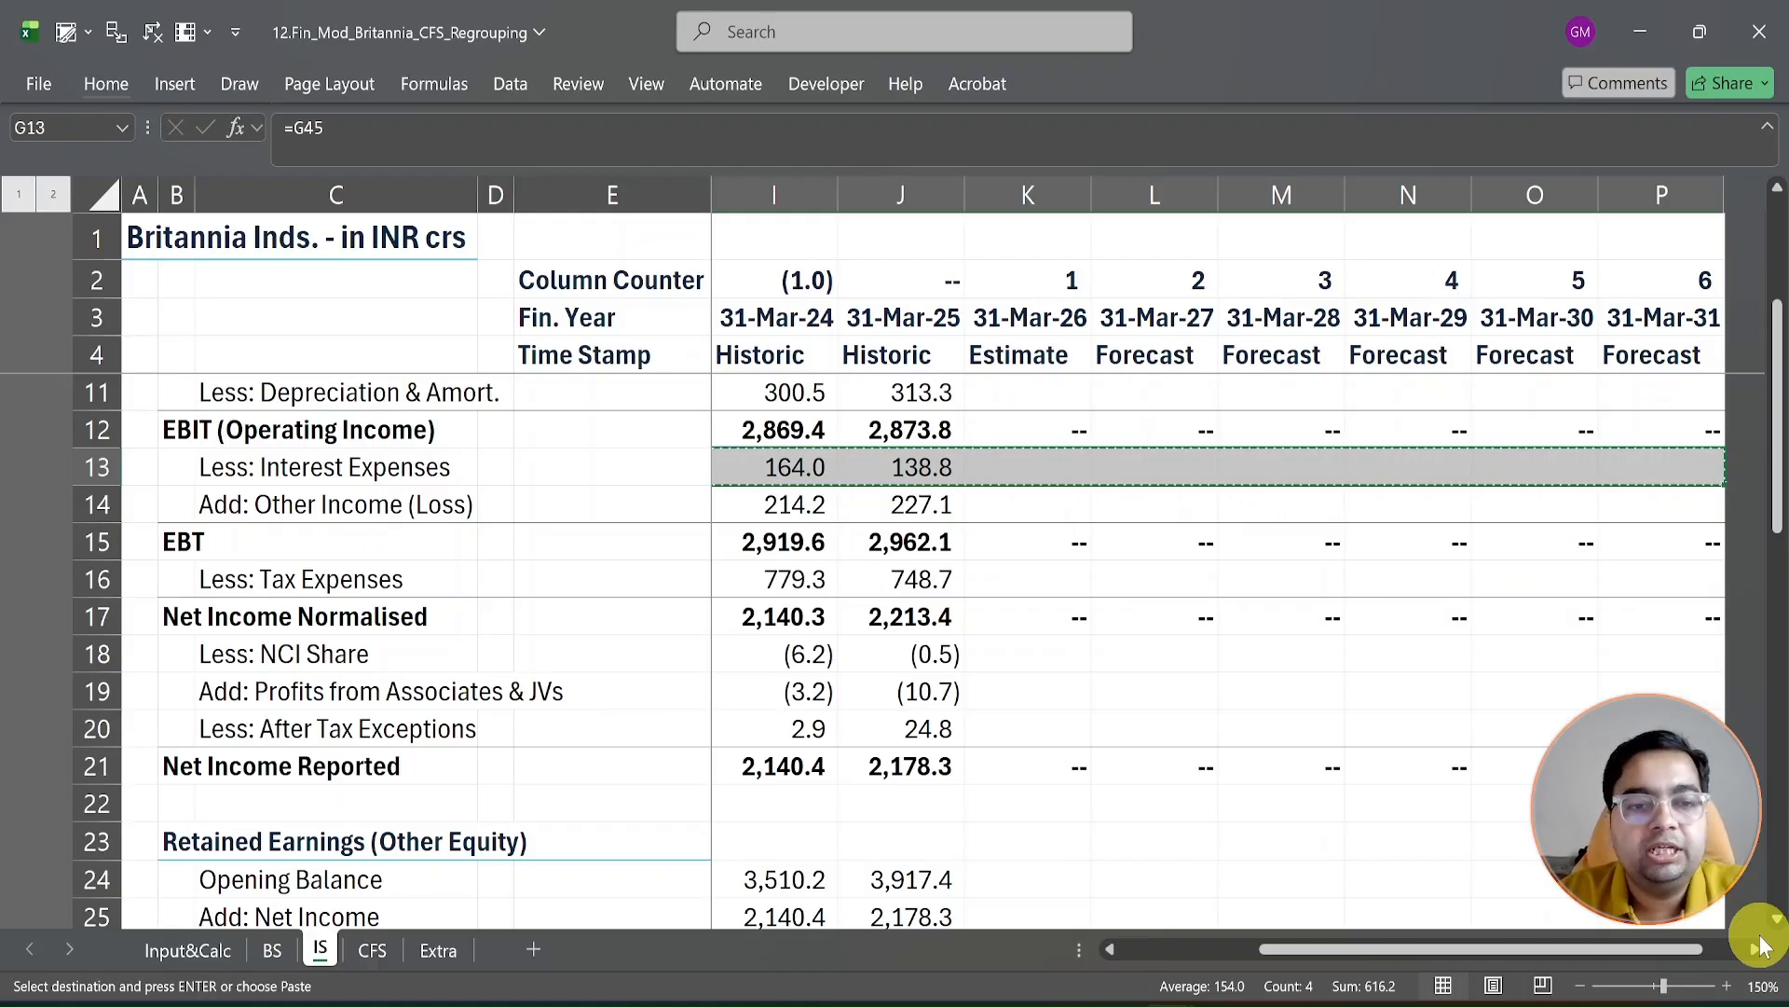
key(ctrl+Page_Down)
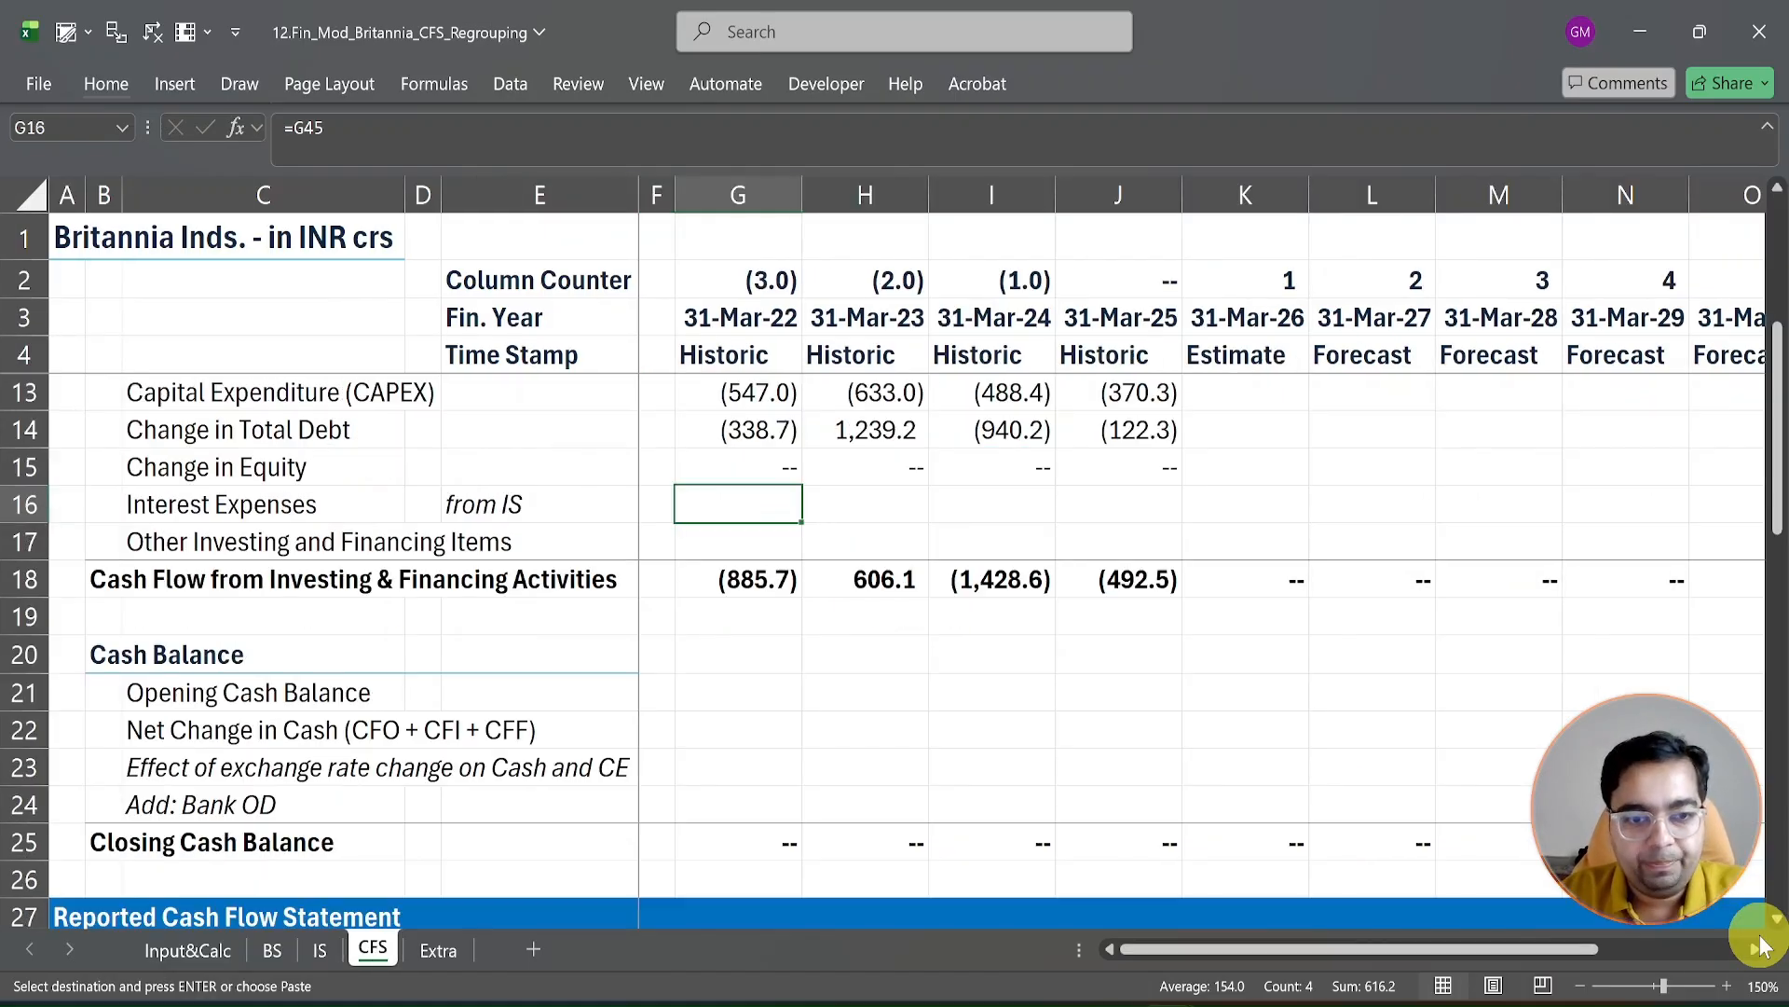
key(Left)
key(Right)
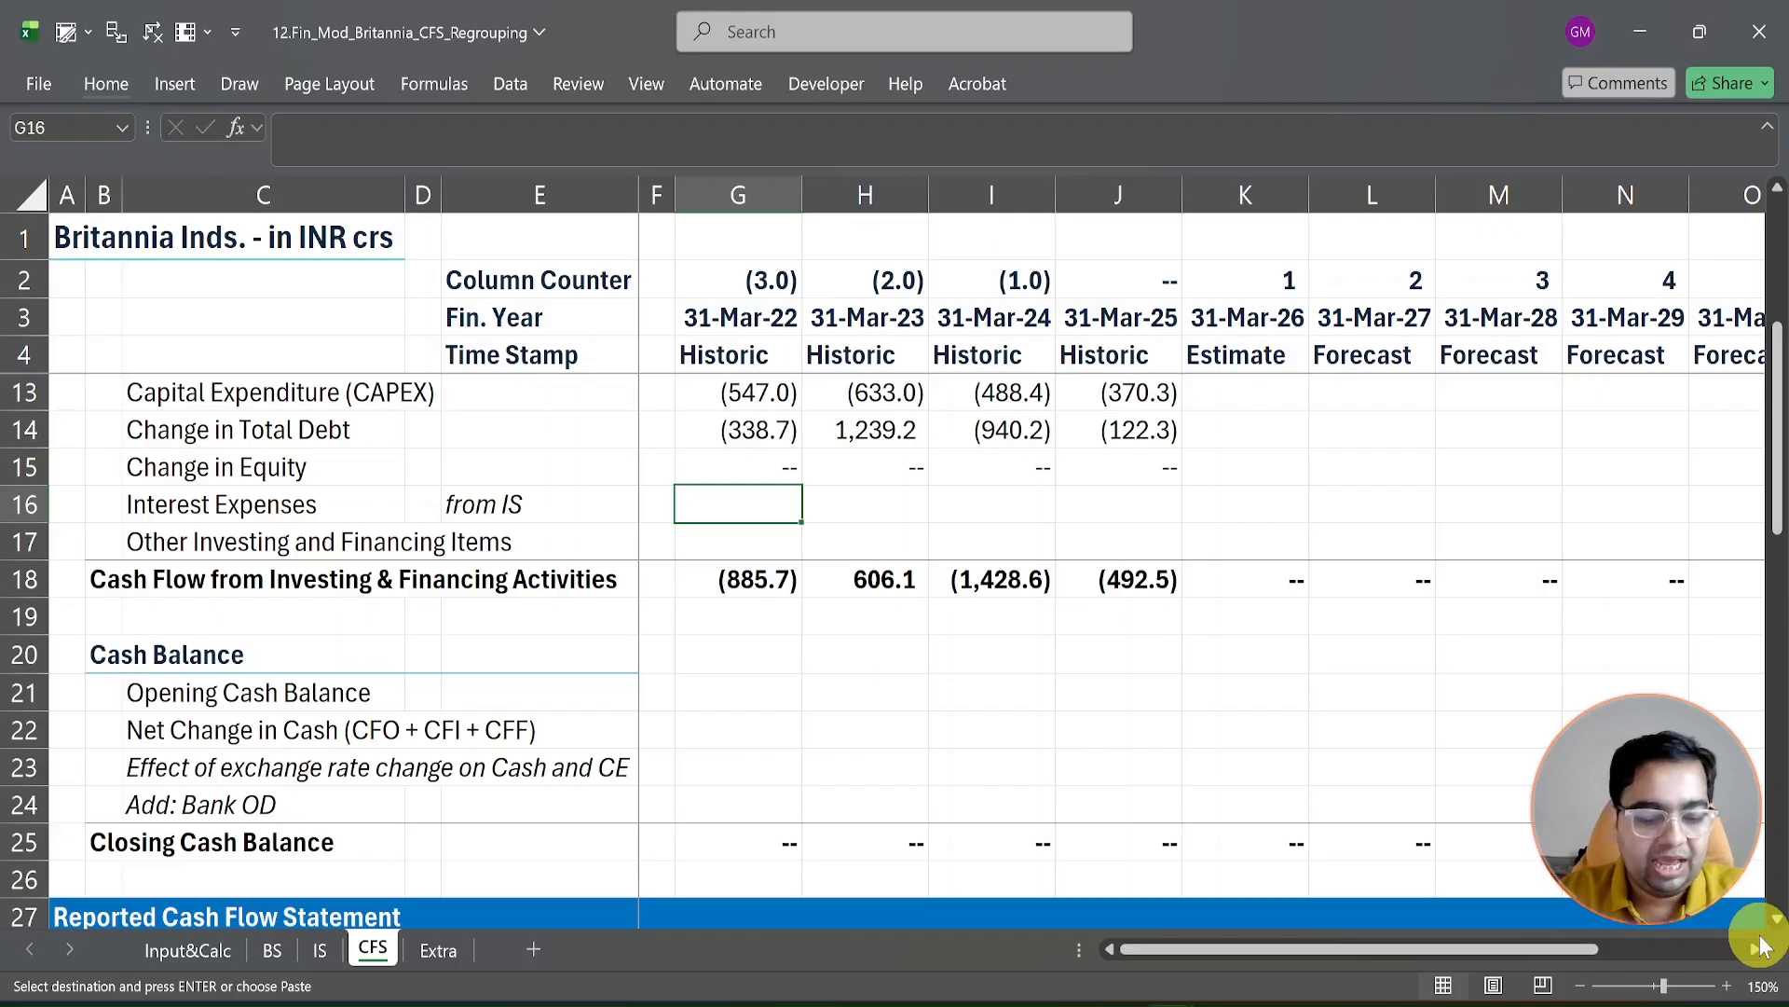
key(ctrl+alt+v)
key(alt+l)
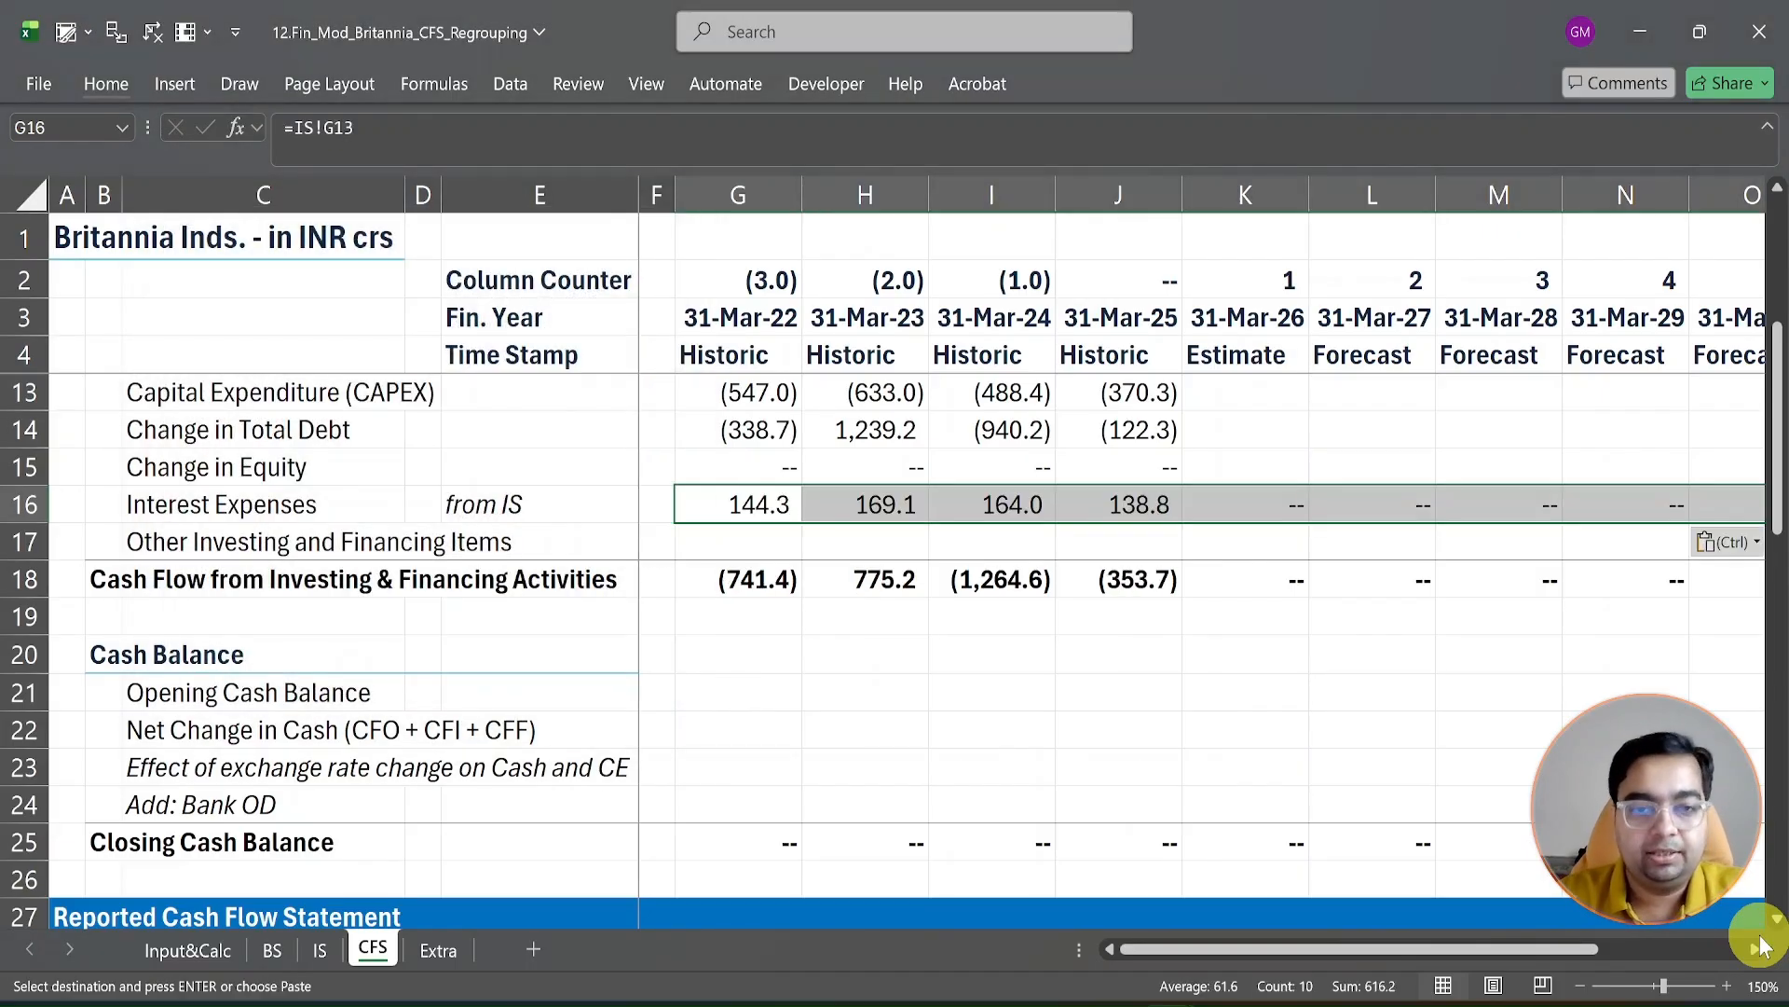
Step: Reverse the sign of the linked Interest Expenses with =IS!G13*-1 in G16 and fill the formula across all historic and forecast years
key(F2)
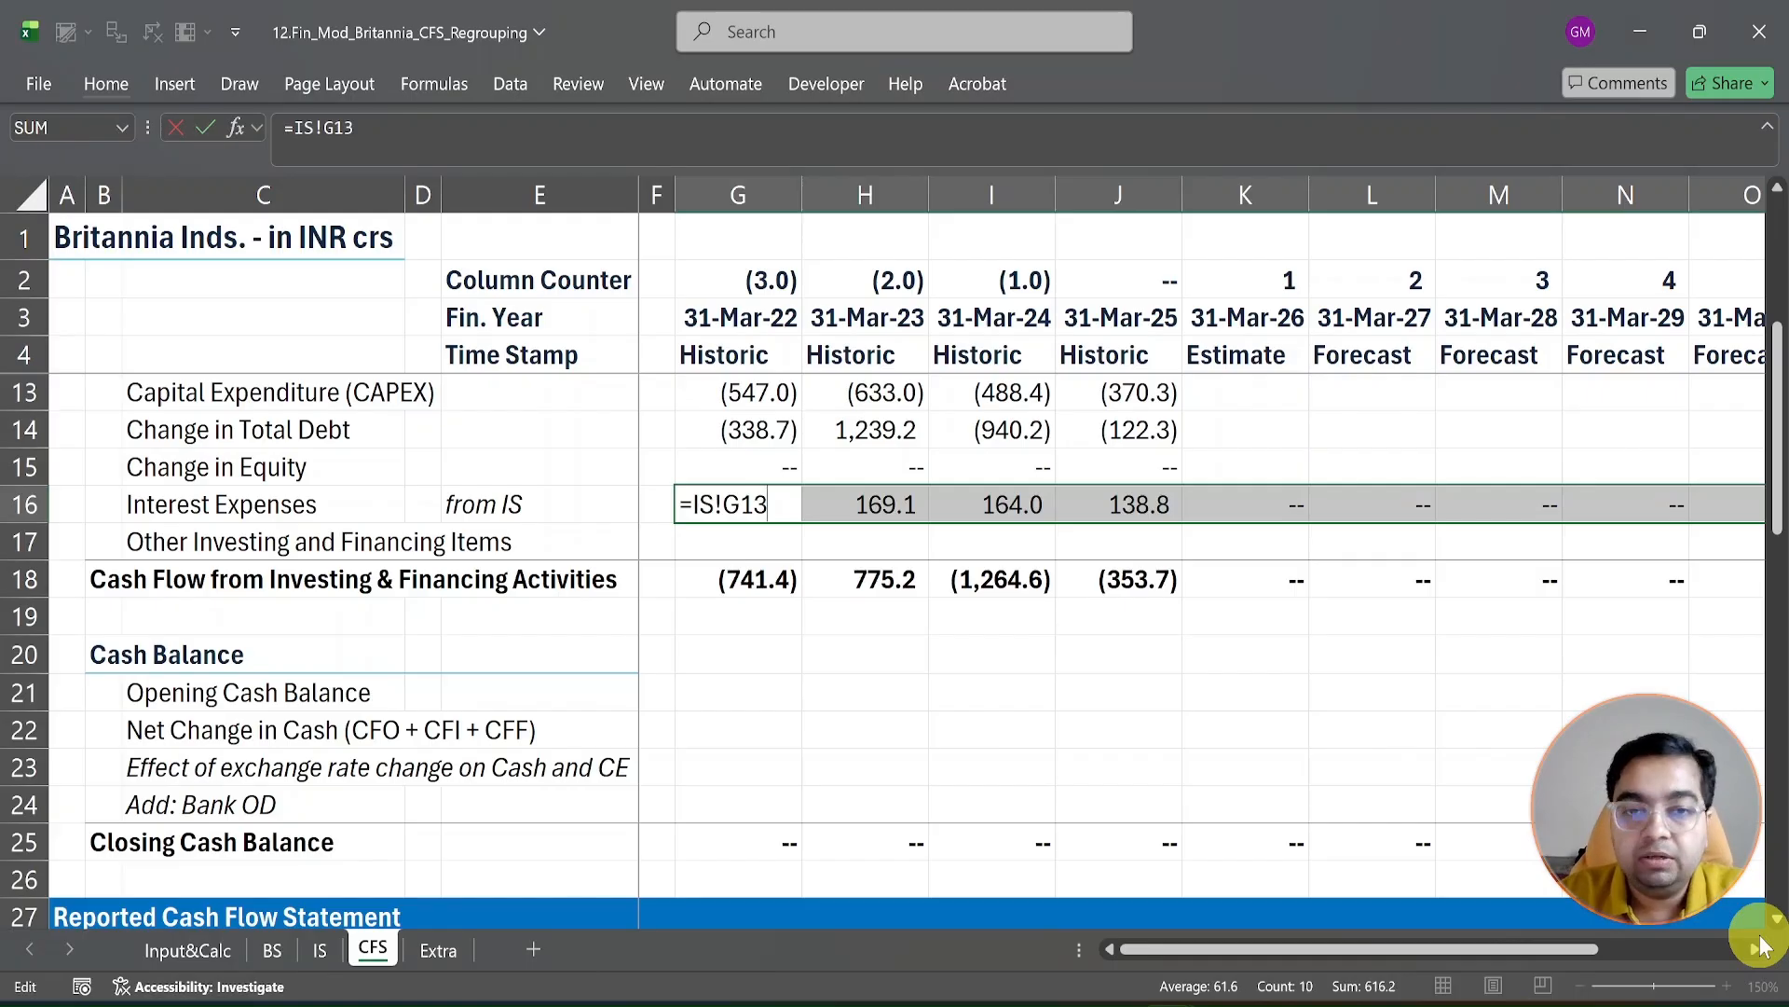
text(*-)
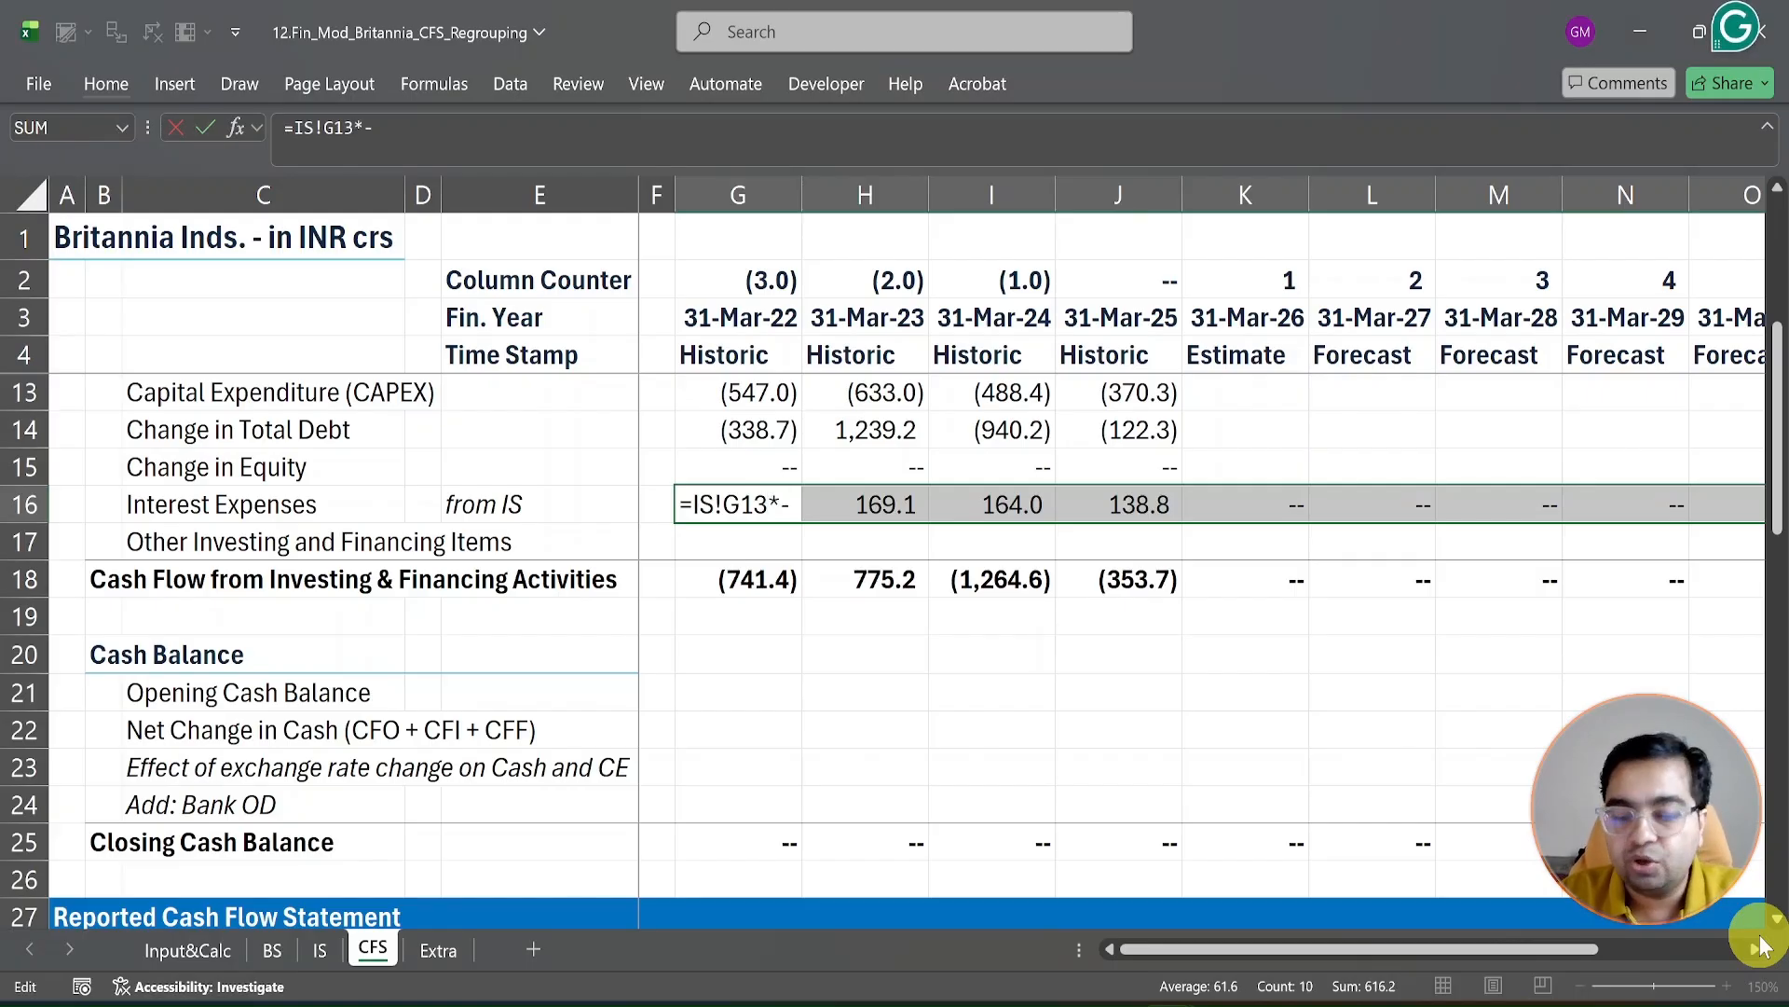
text(1)
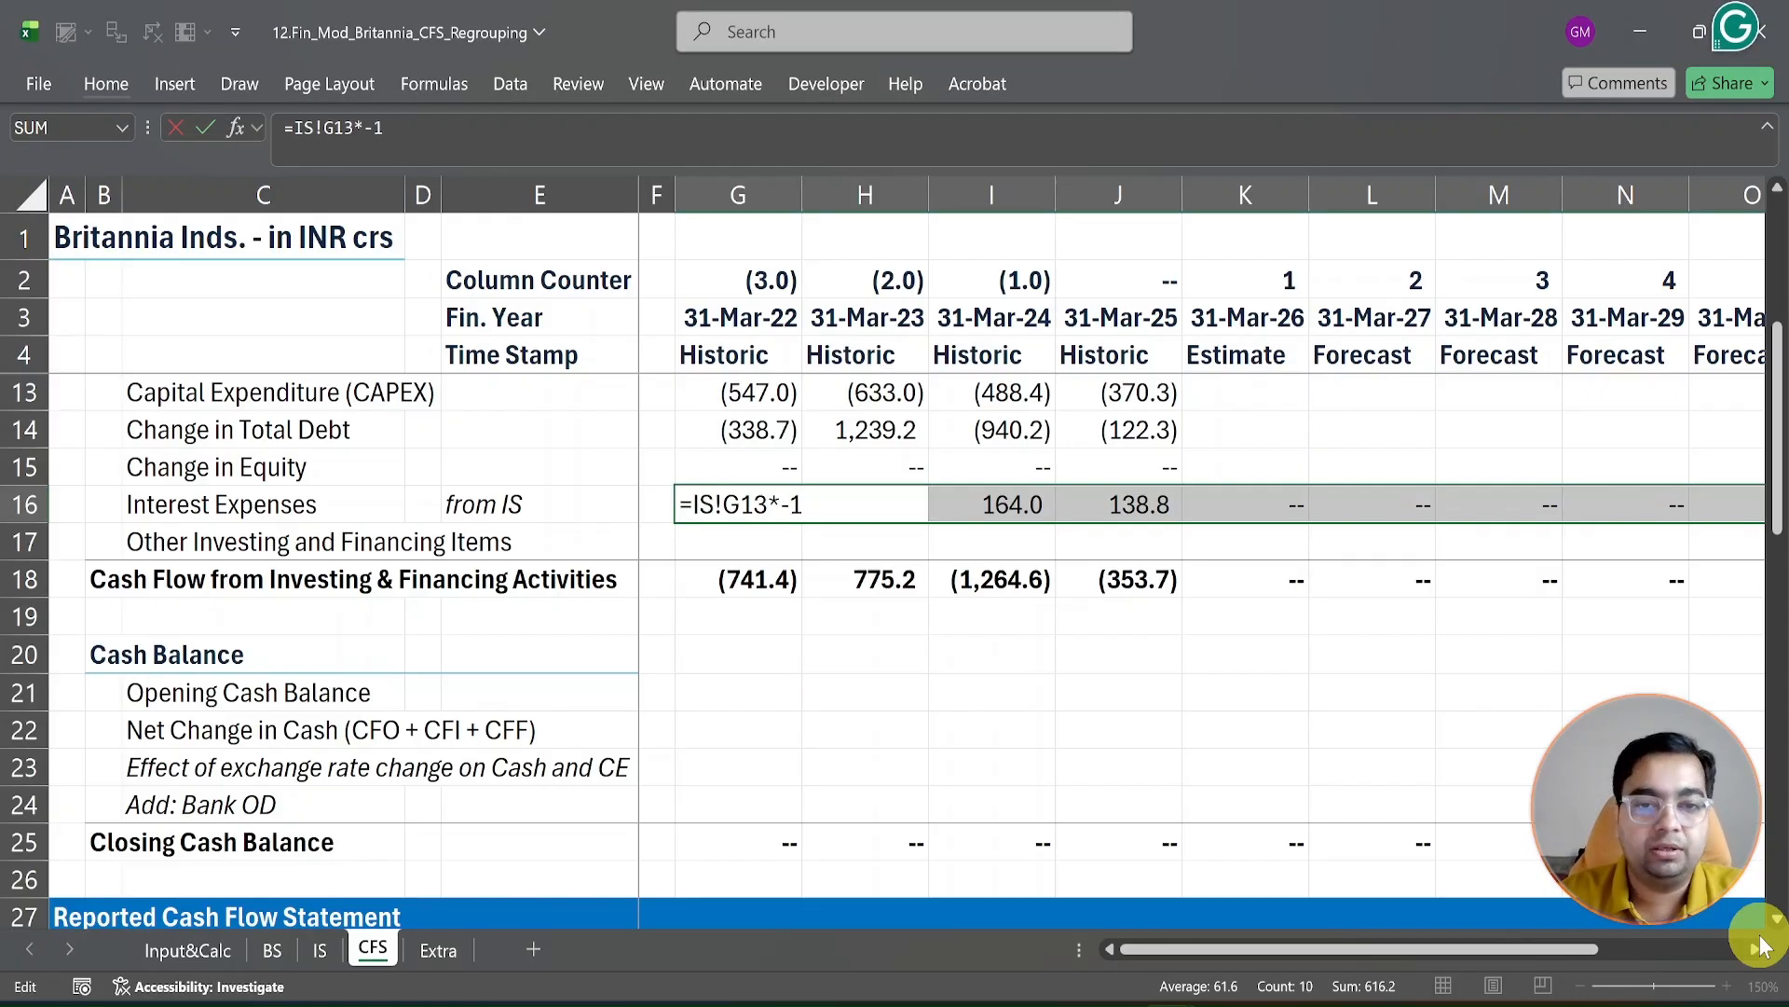
key(Return)
key(ctrl+r)
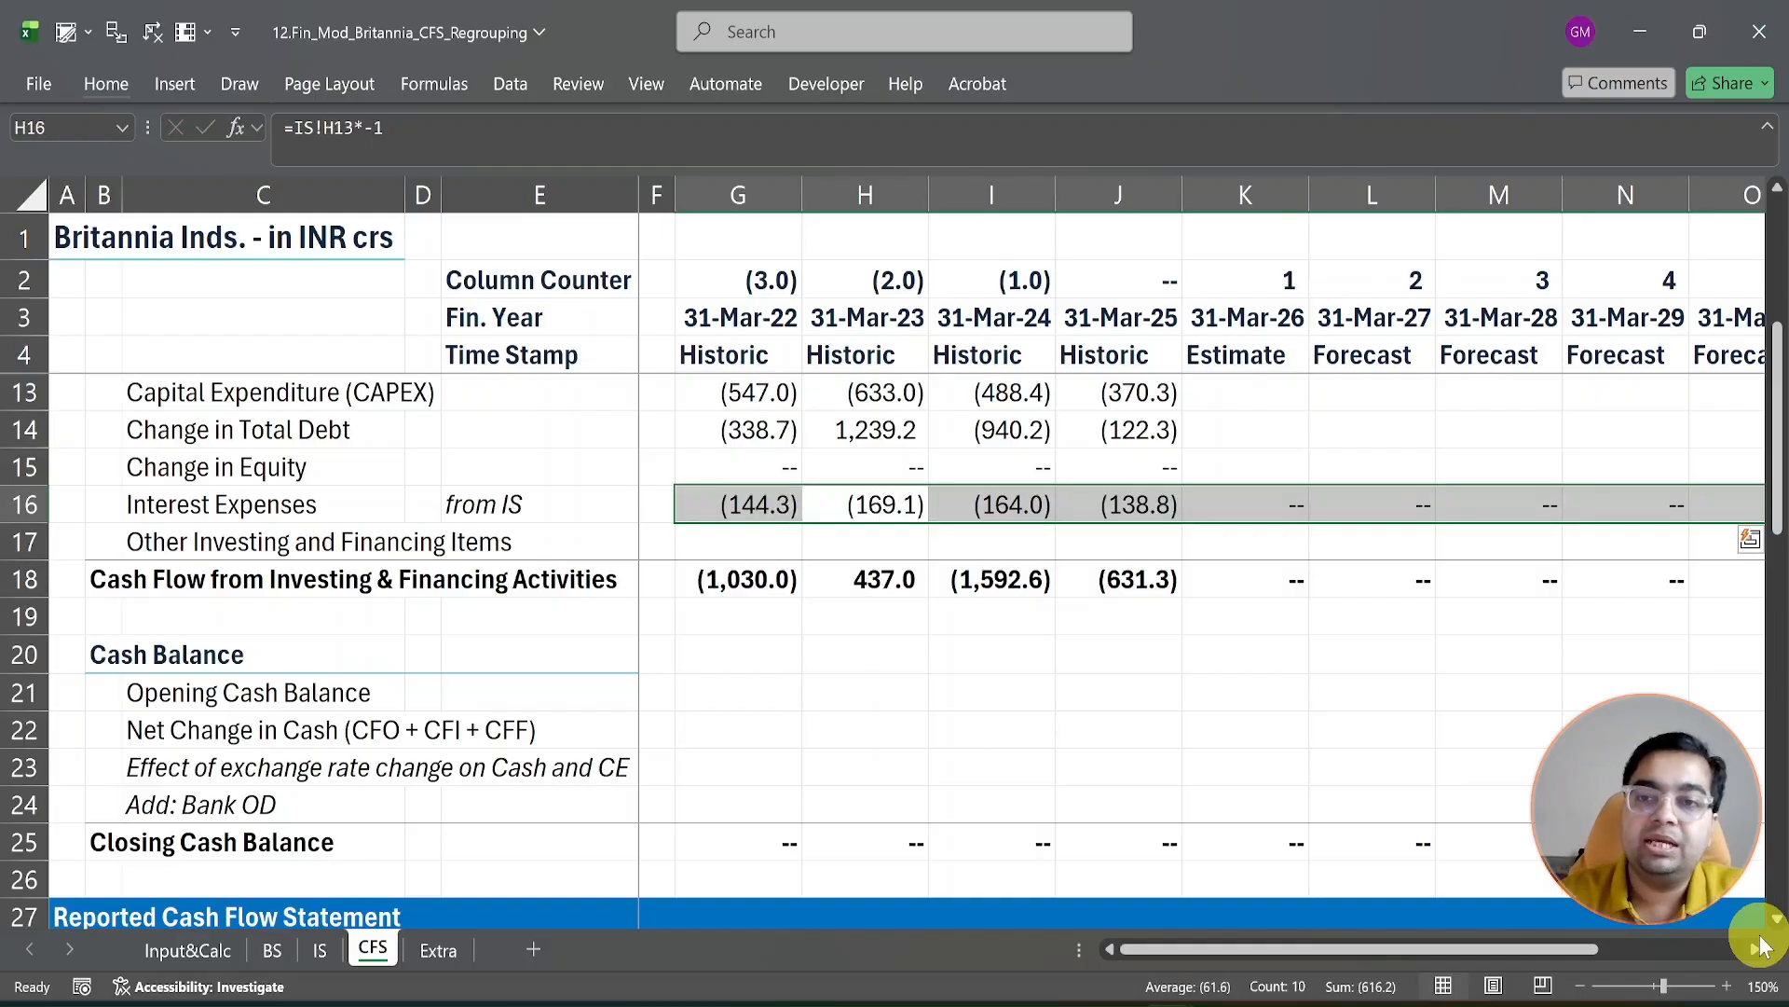
key(Right)
key(Right)
key(Right)
key(Right)
key(Right)
key(Right)
key(Right)
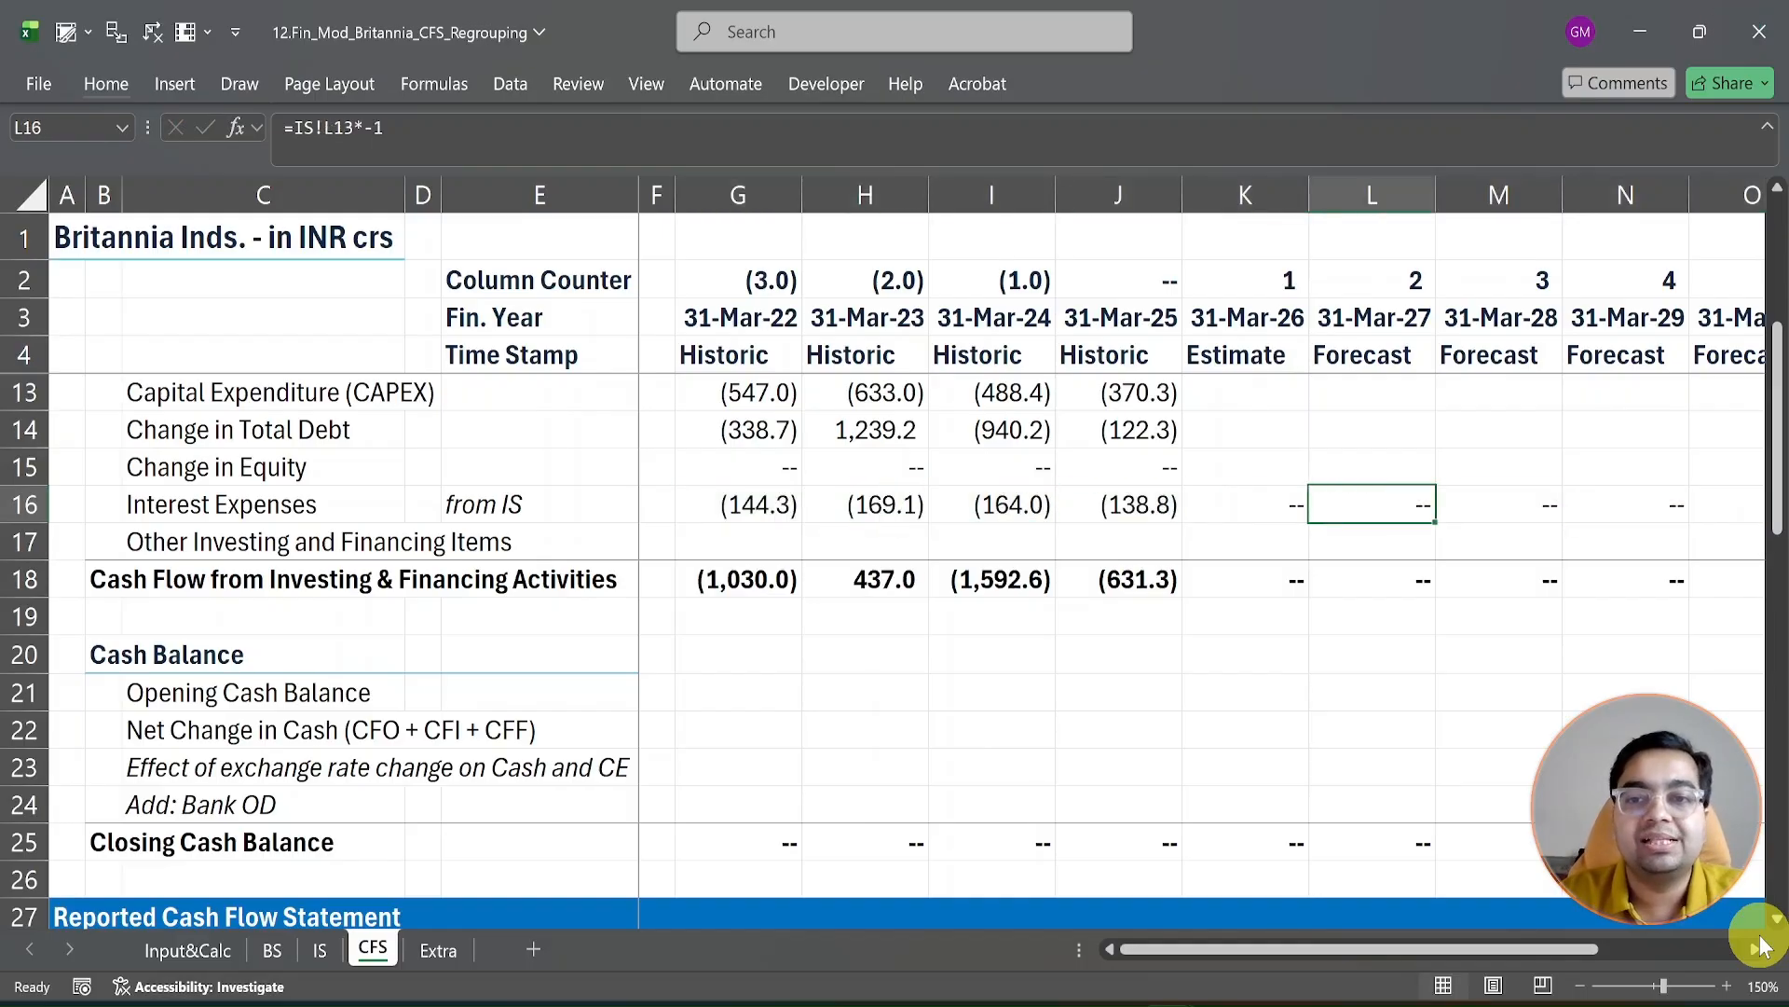
key(ctrl+Left)
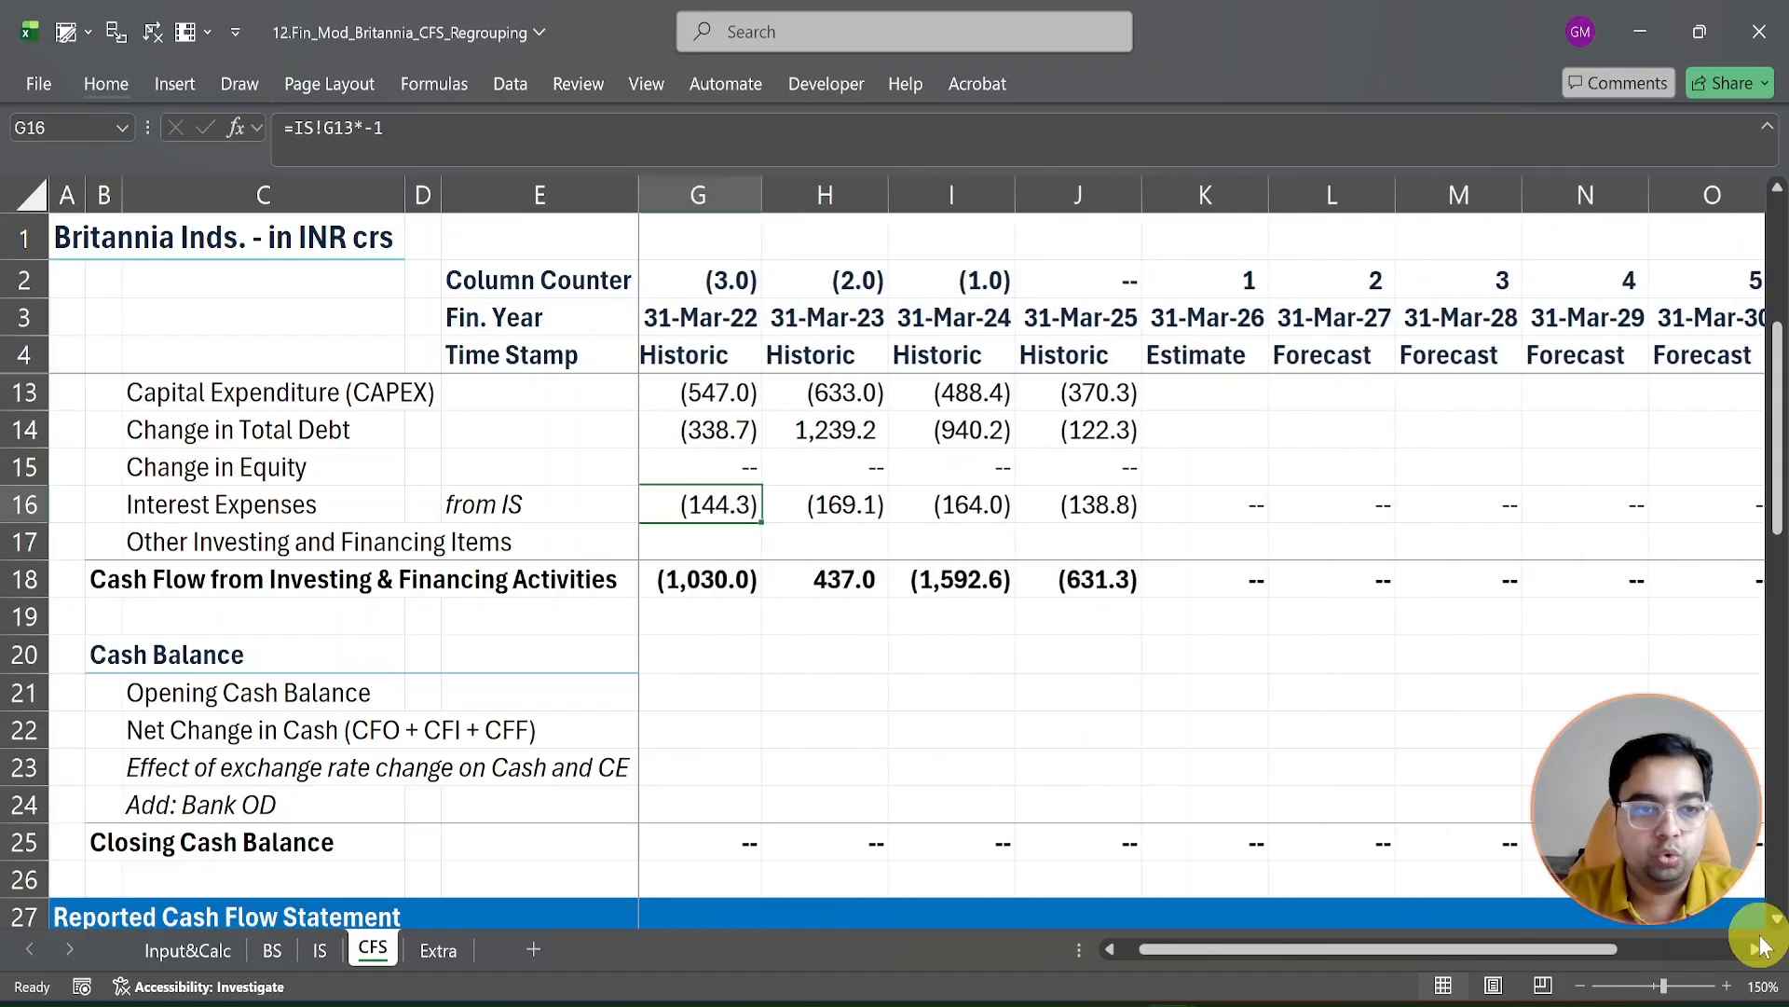
Step: Compare the regrouped Cash Flow from Investing & Financing Activities in row 18 with the reported CFI and CFF in rows 30 and 31
key(Down)
key(Down)
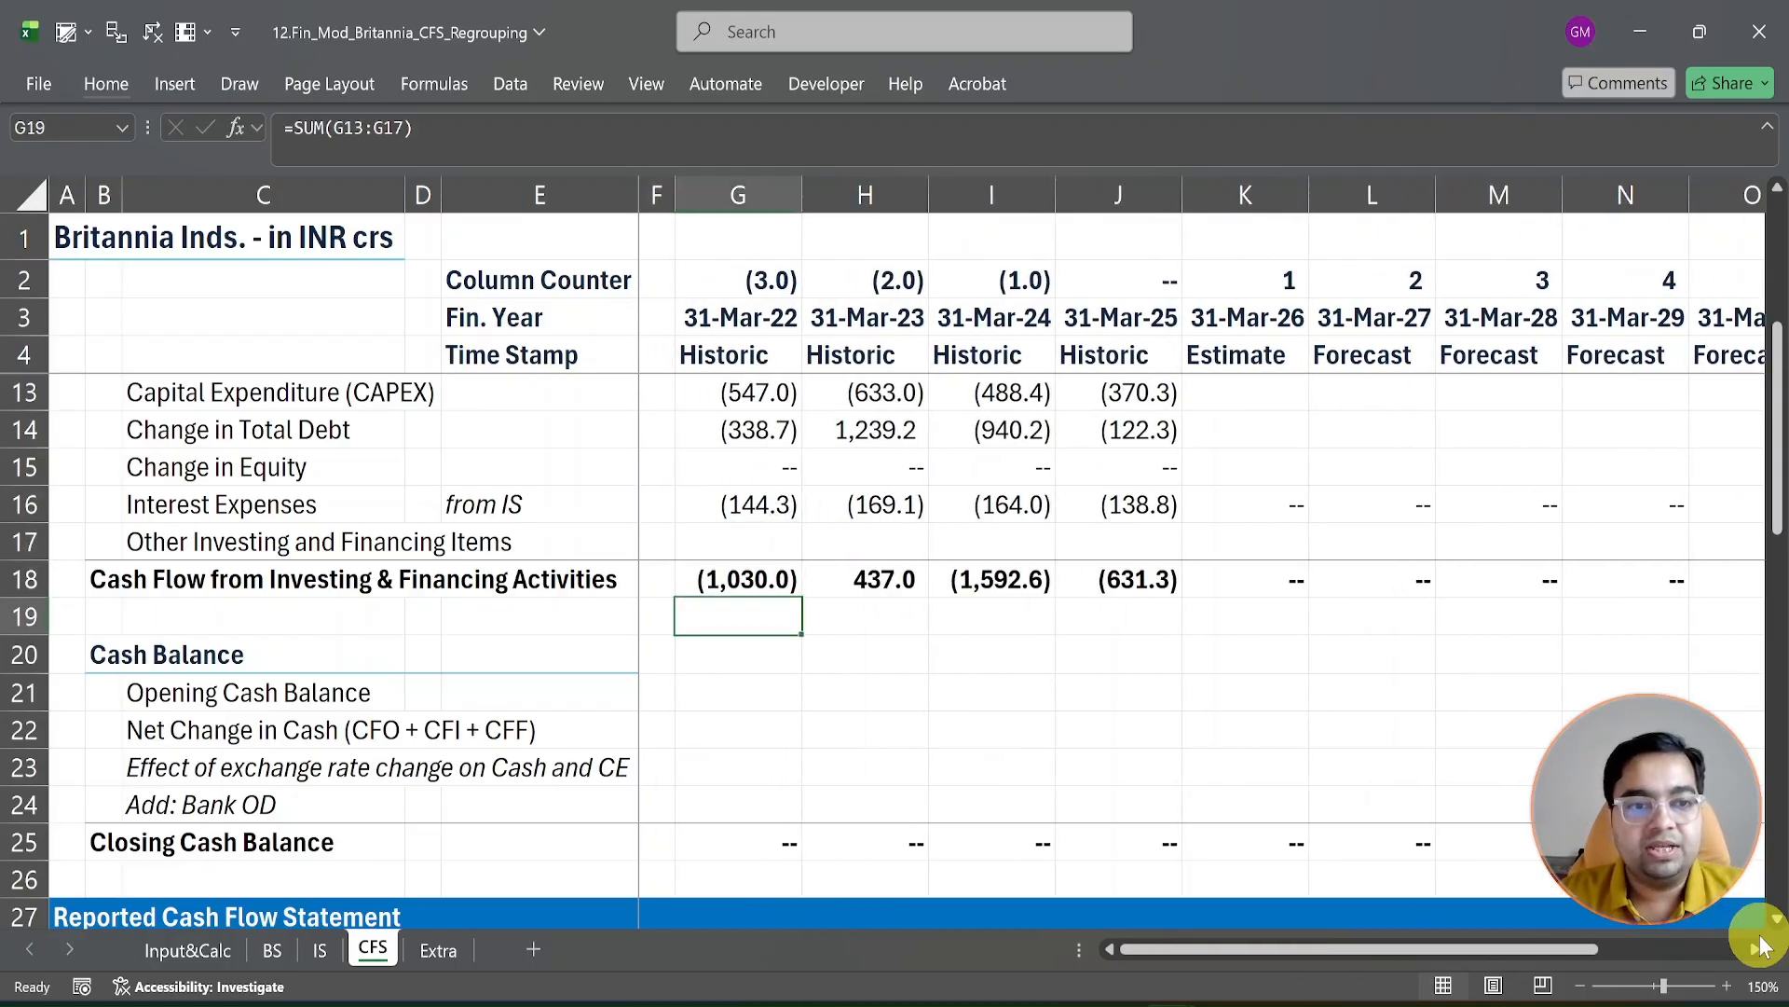
key(ctrl+shift+Right)
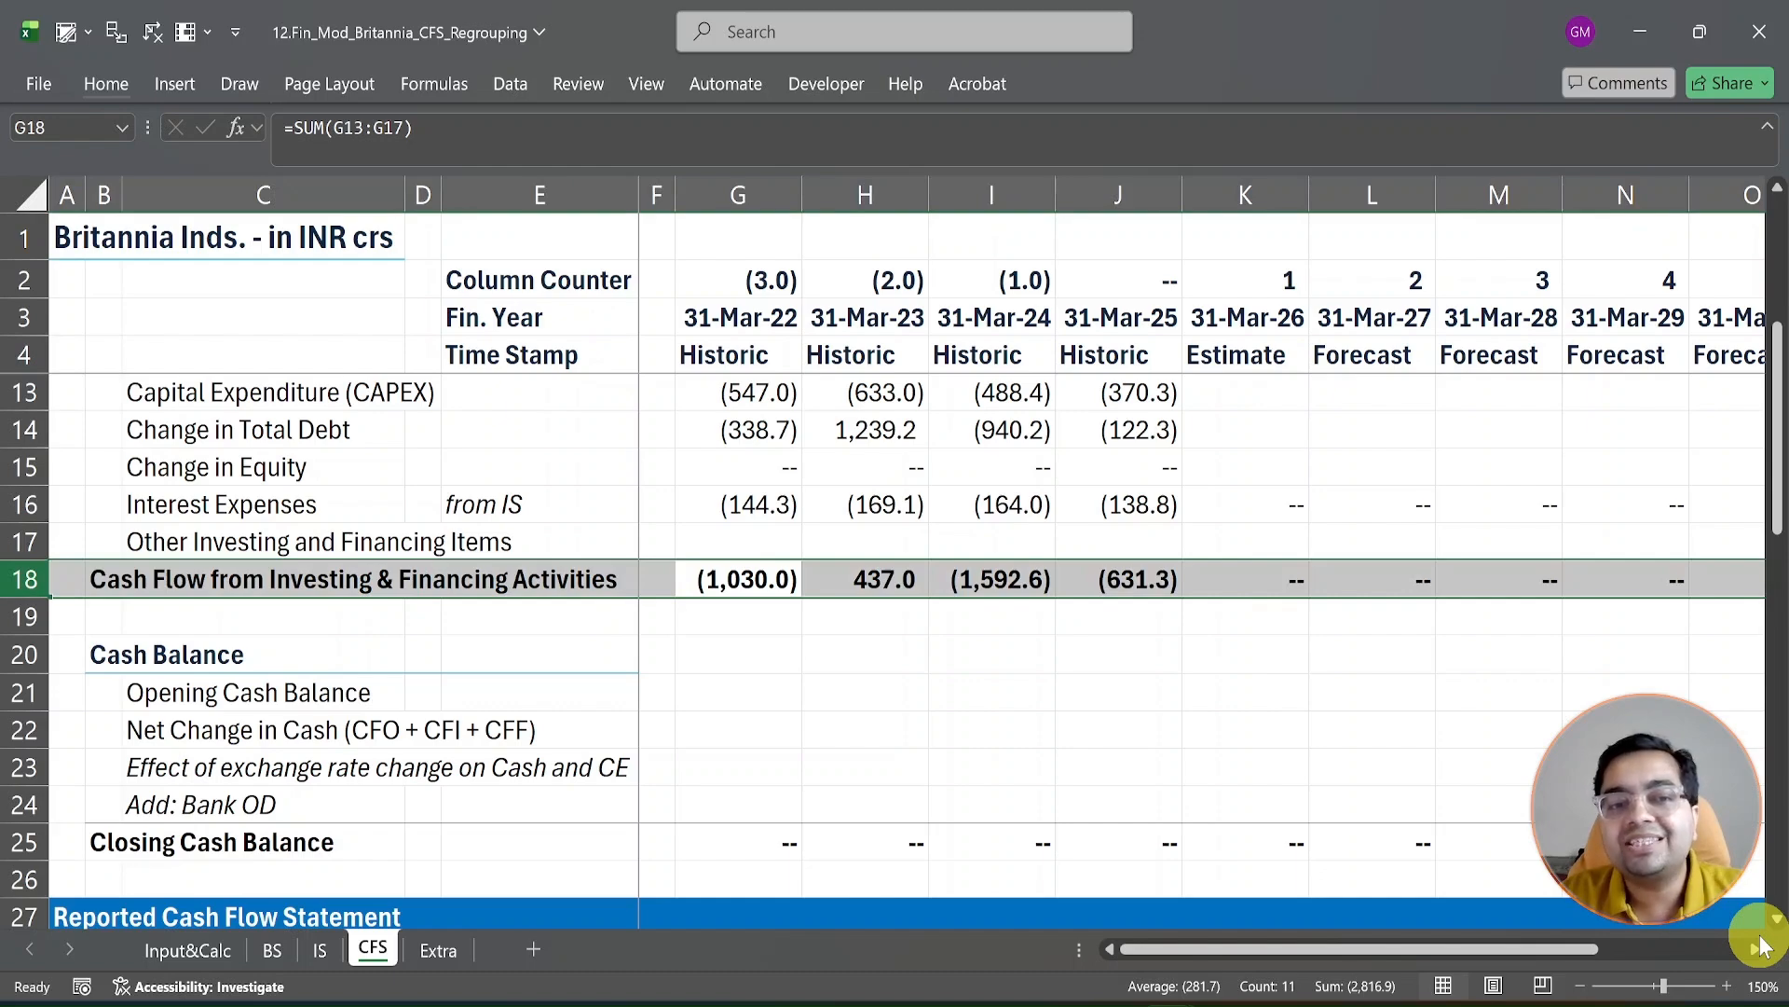
key(Down)
key(Down)
key(Down)
key(Down)
key(Down)
key(Down)
key(Down)
key(Down)
key(Down)
key(Down)
key(Down)
key(Down)
key(Down)
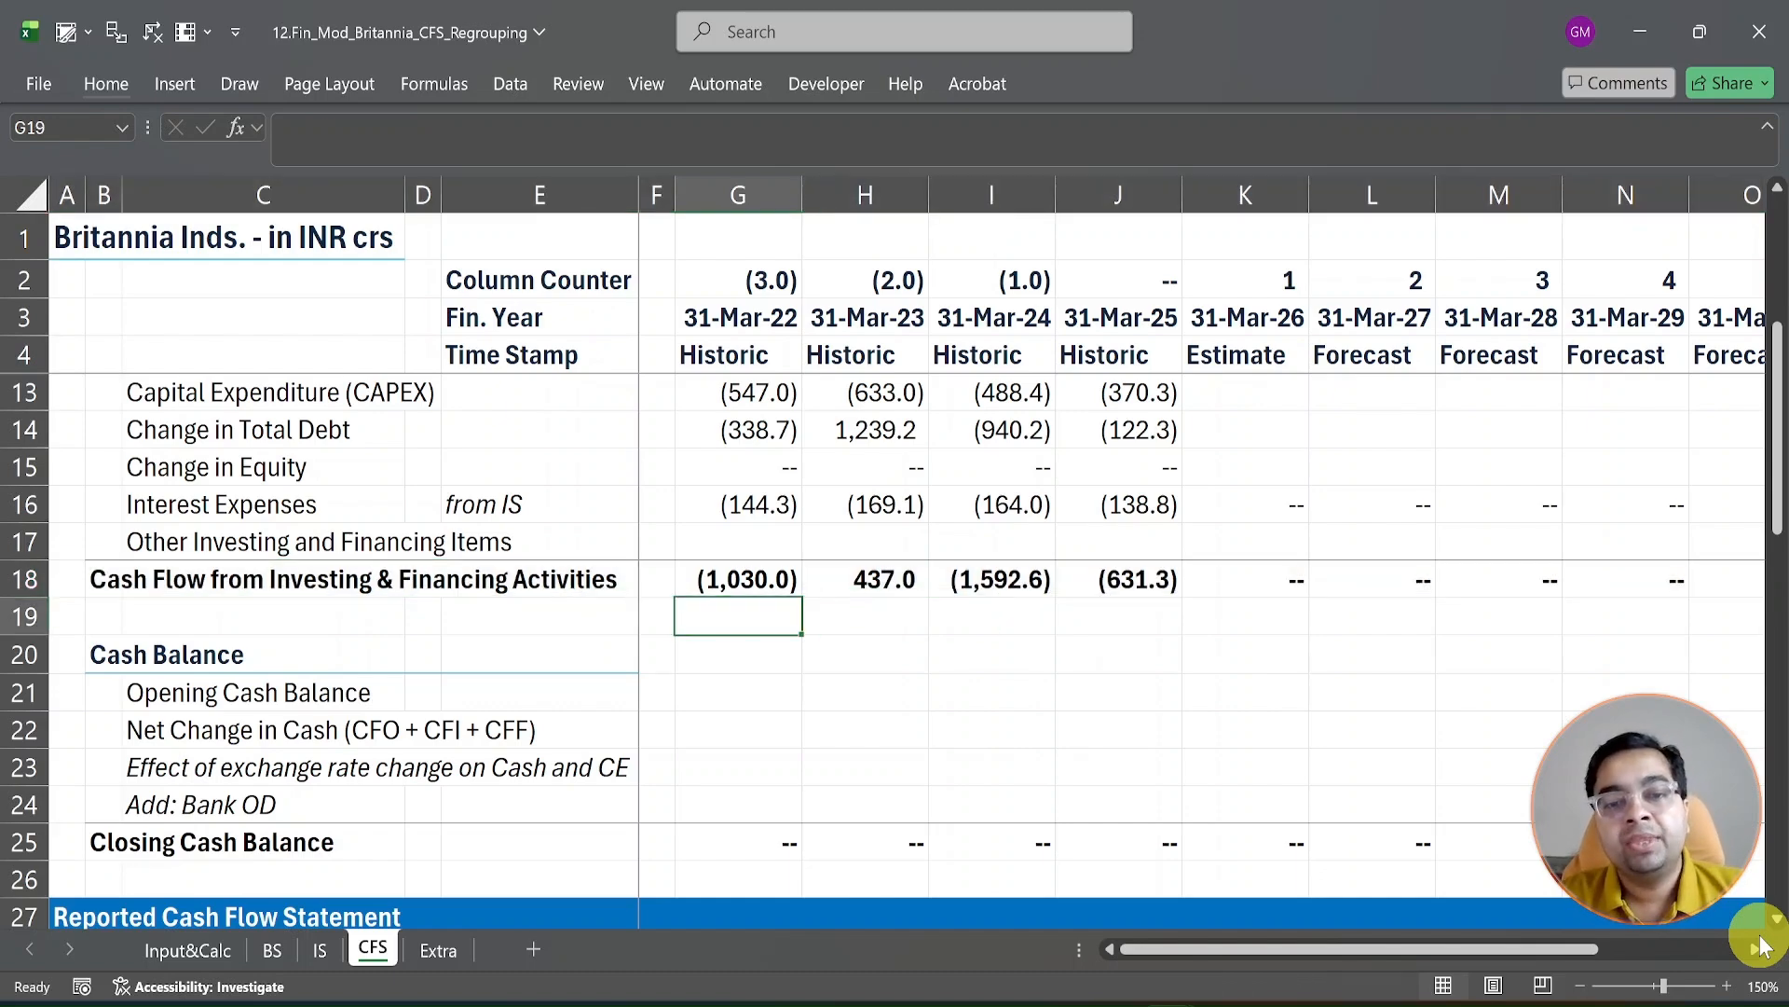
key(Up)
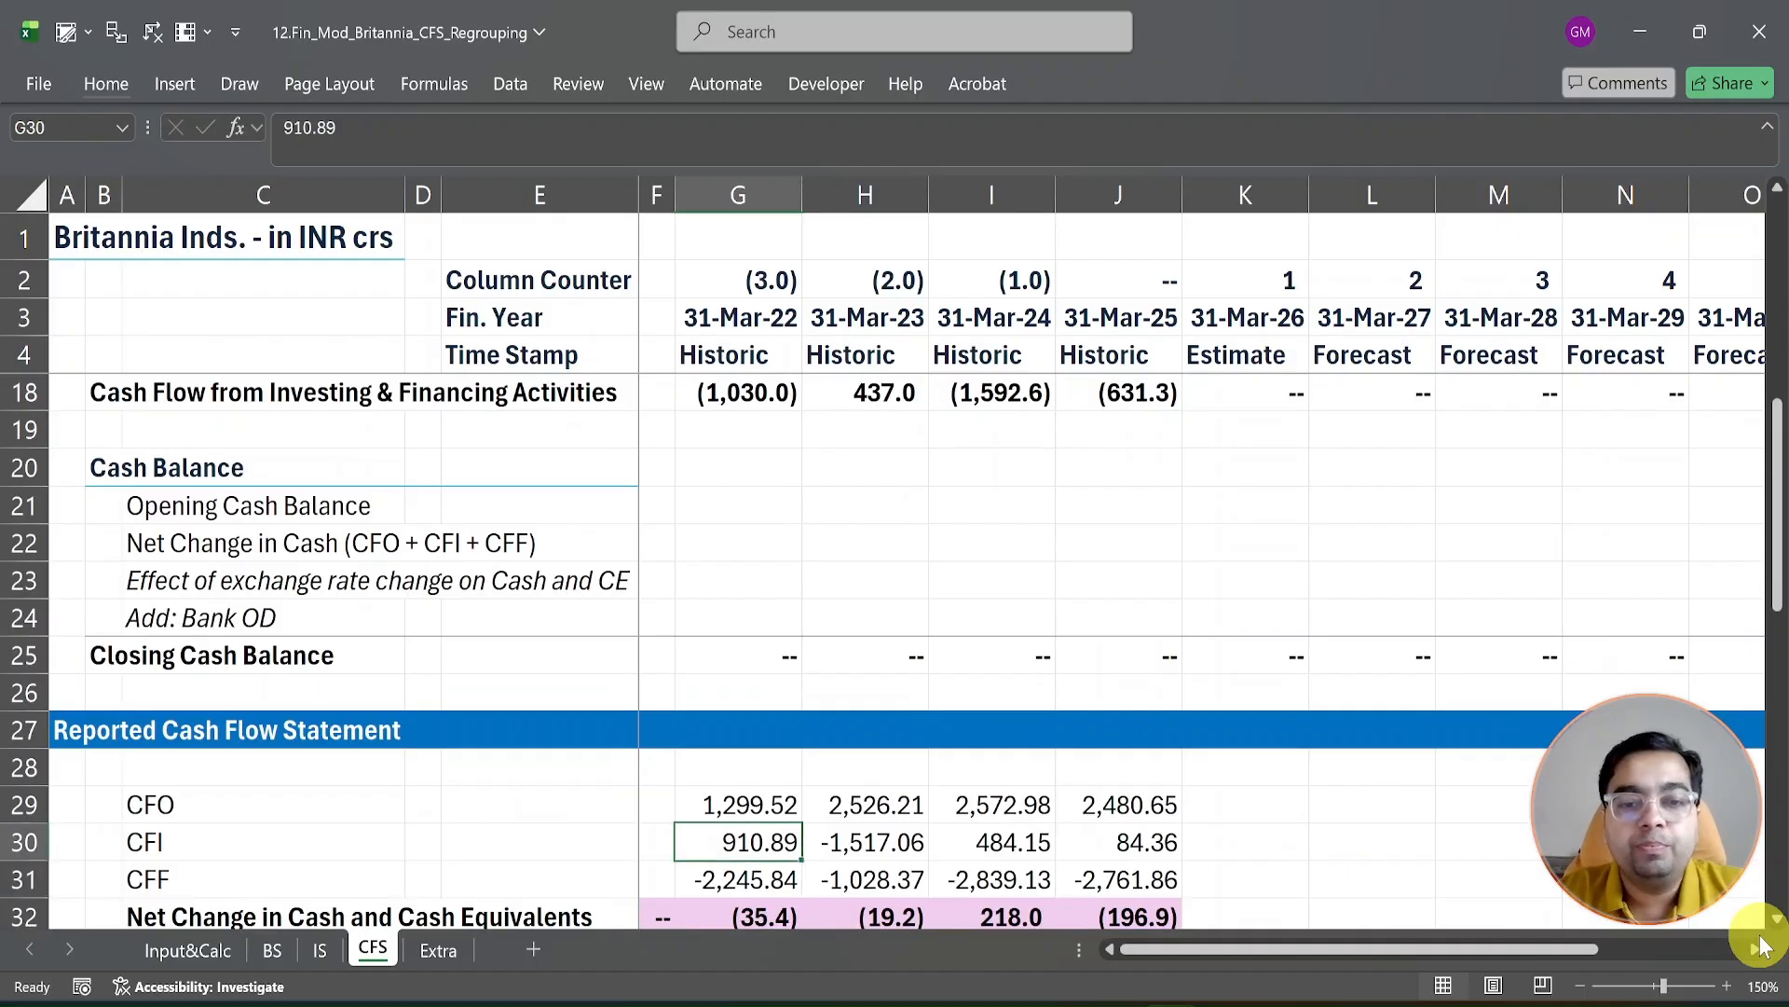
key(shift+Down)
key(shift+space)
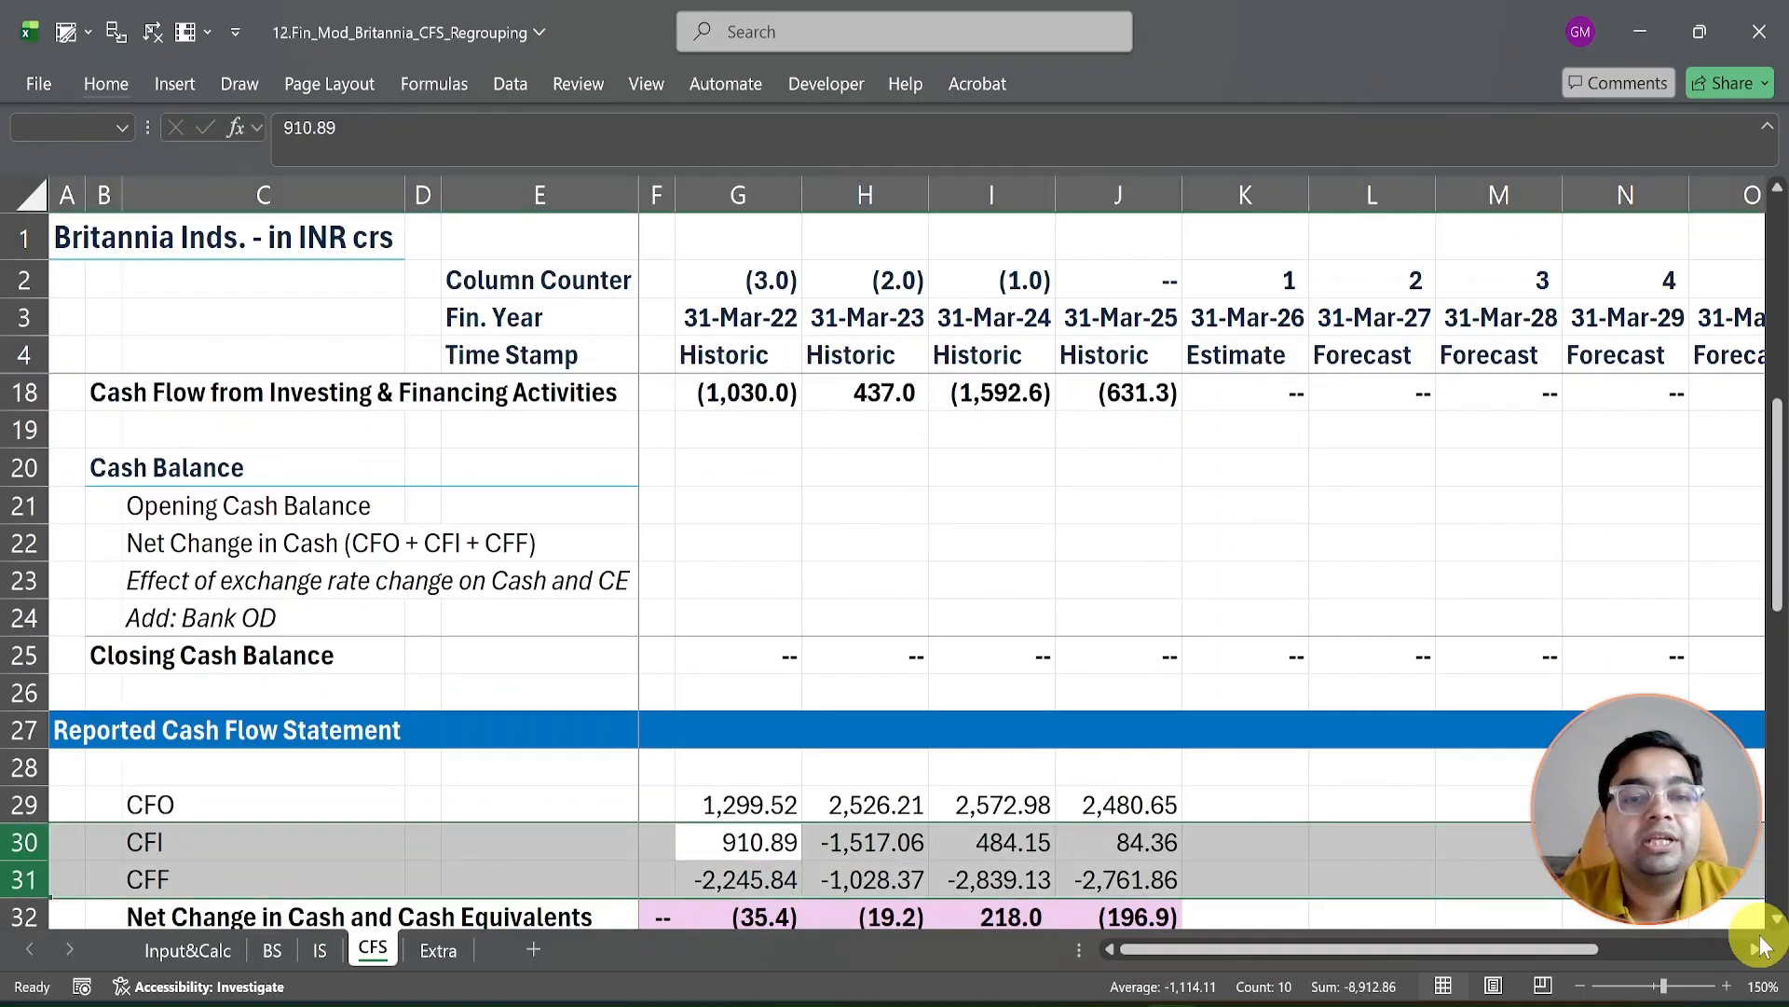
key(Up)
key(Up)
key(Up)
key(Up)
key(Up)
key(Up)
key(Up)
key(Up)
key(Up)
key(Up)
key(Up)
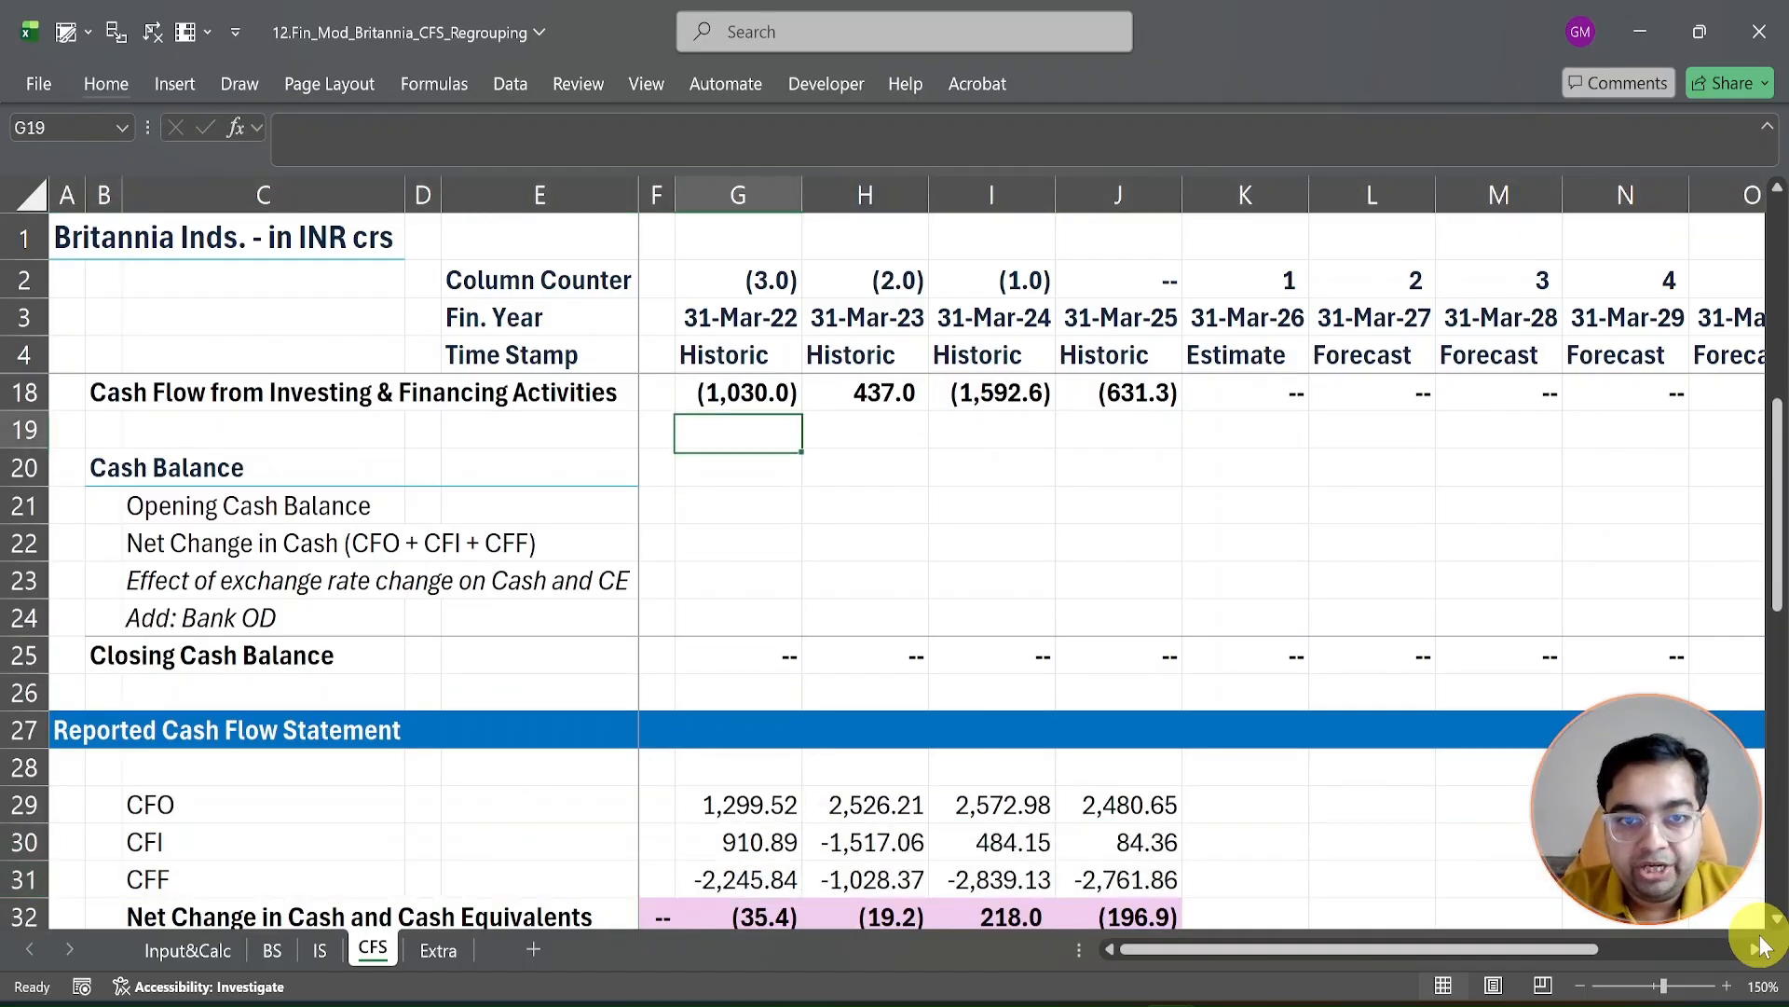
text(=)
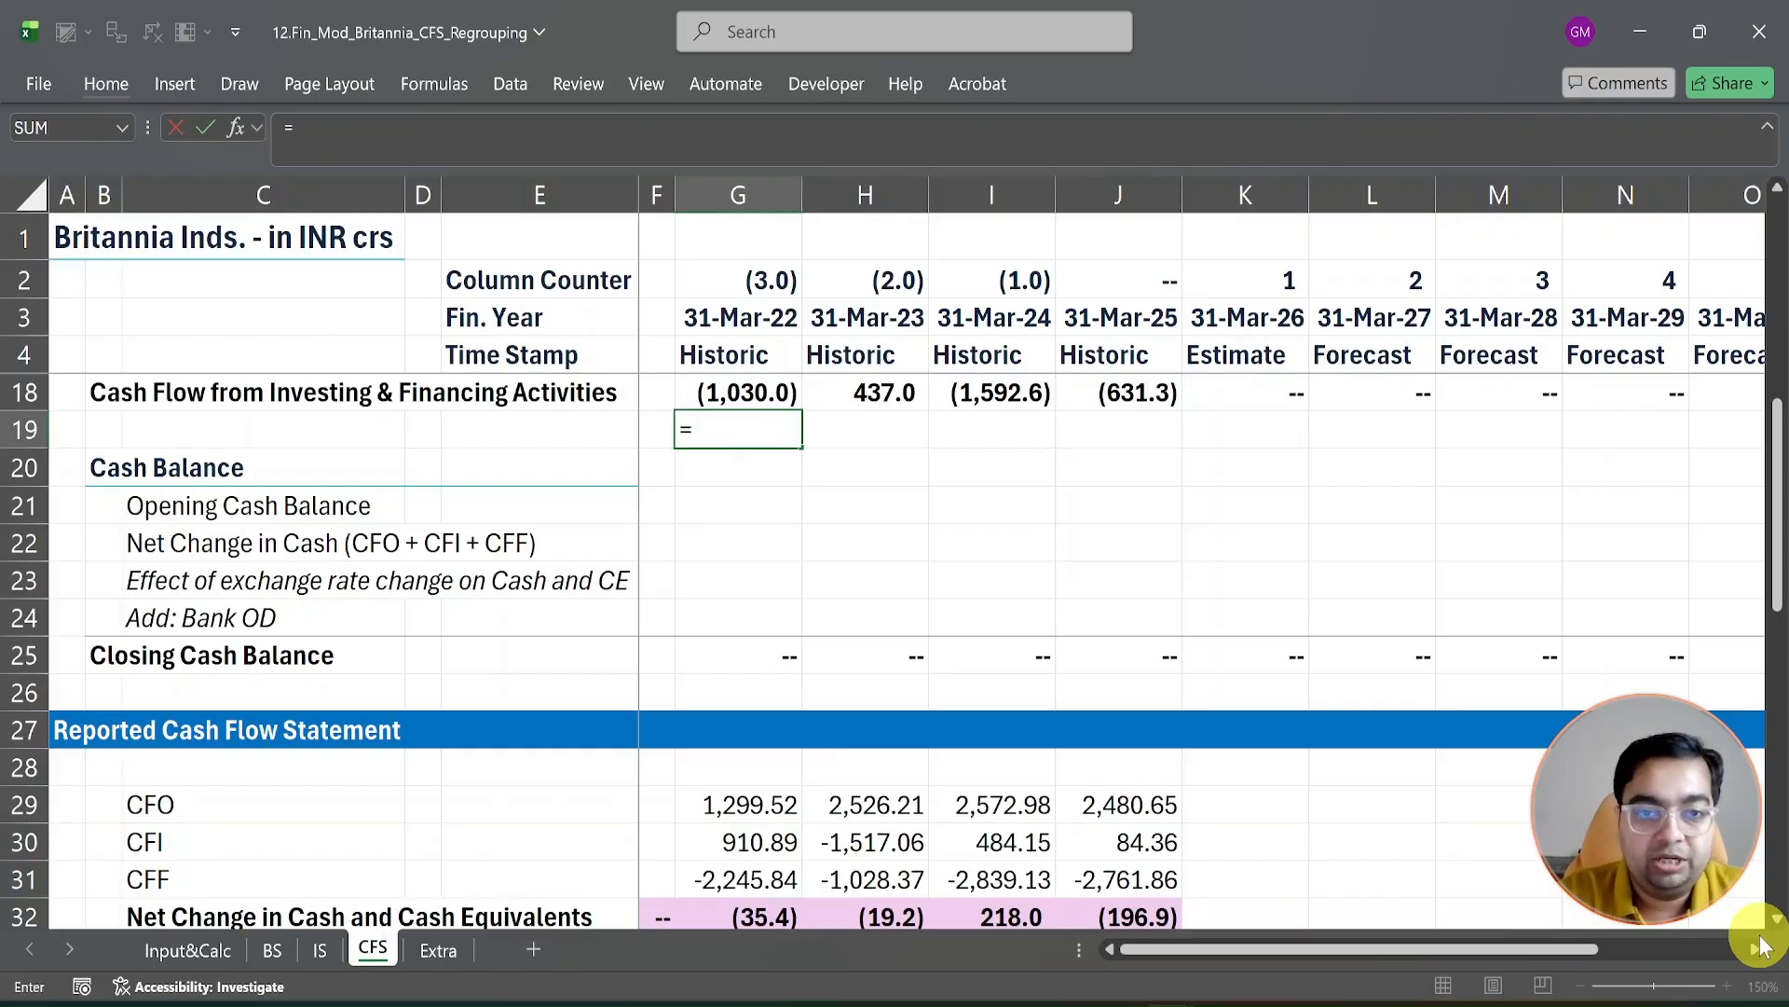
text(sum)
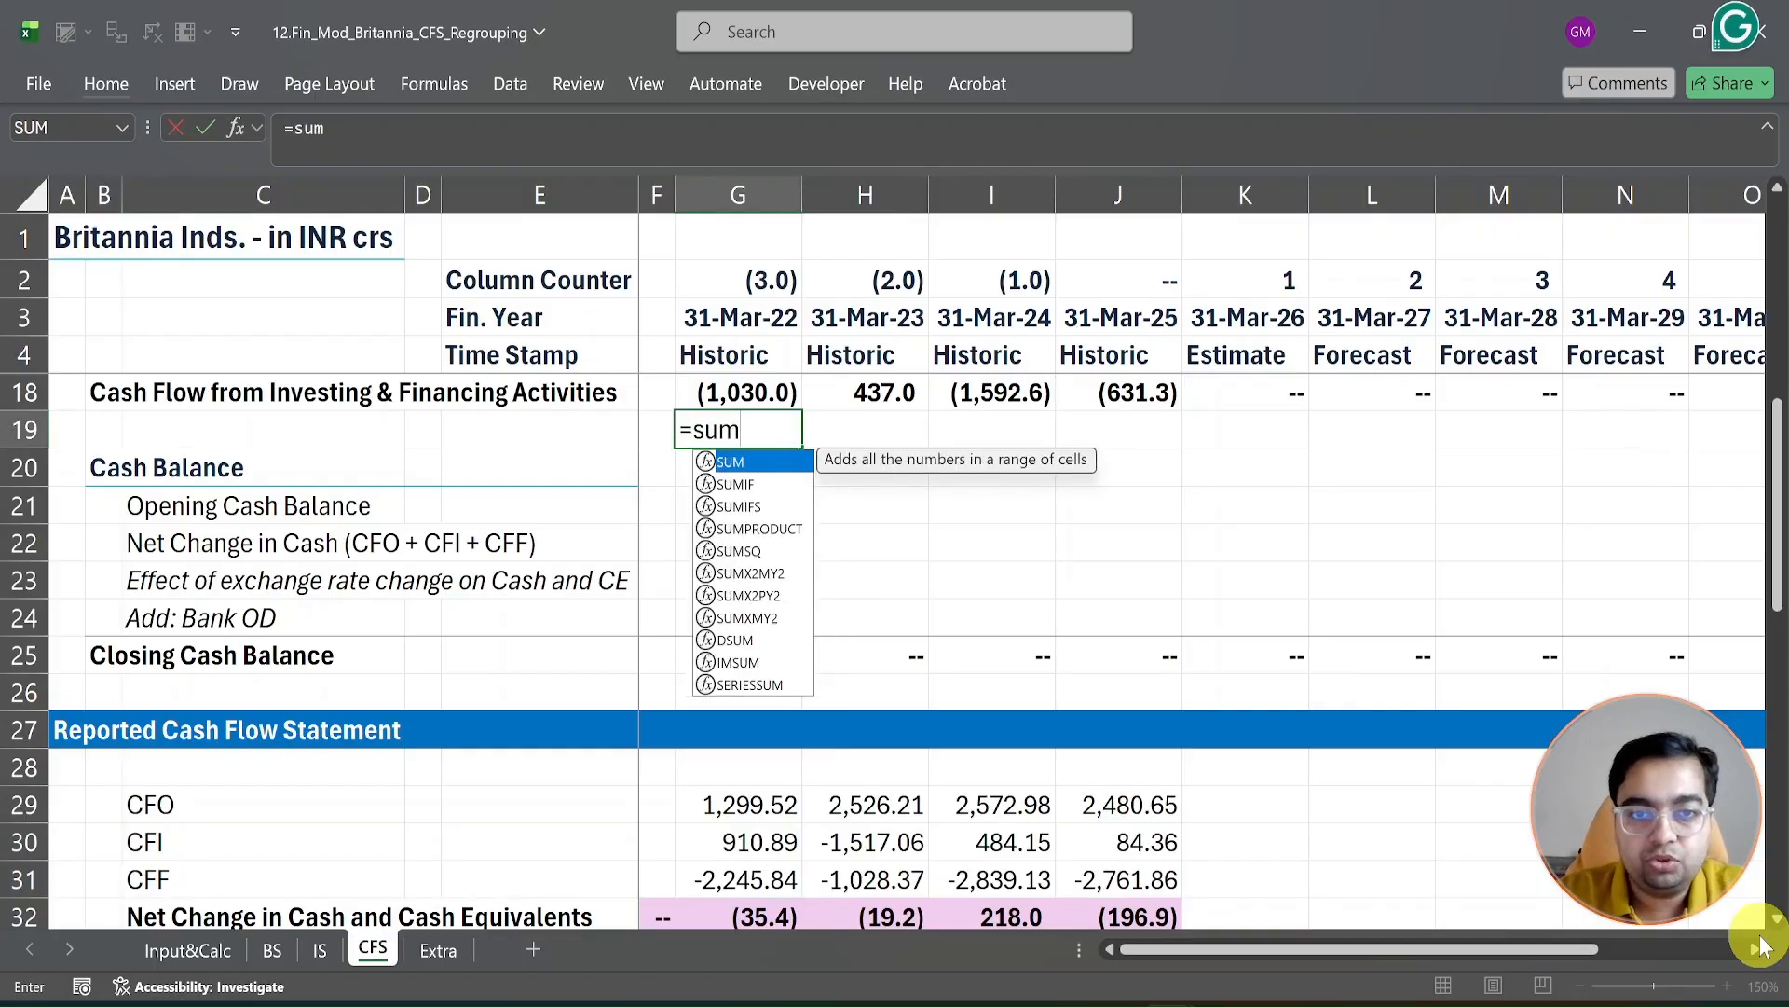
key(Return)
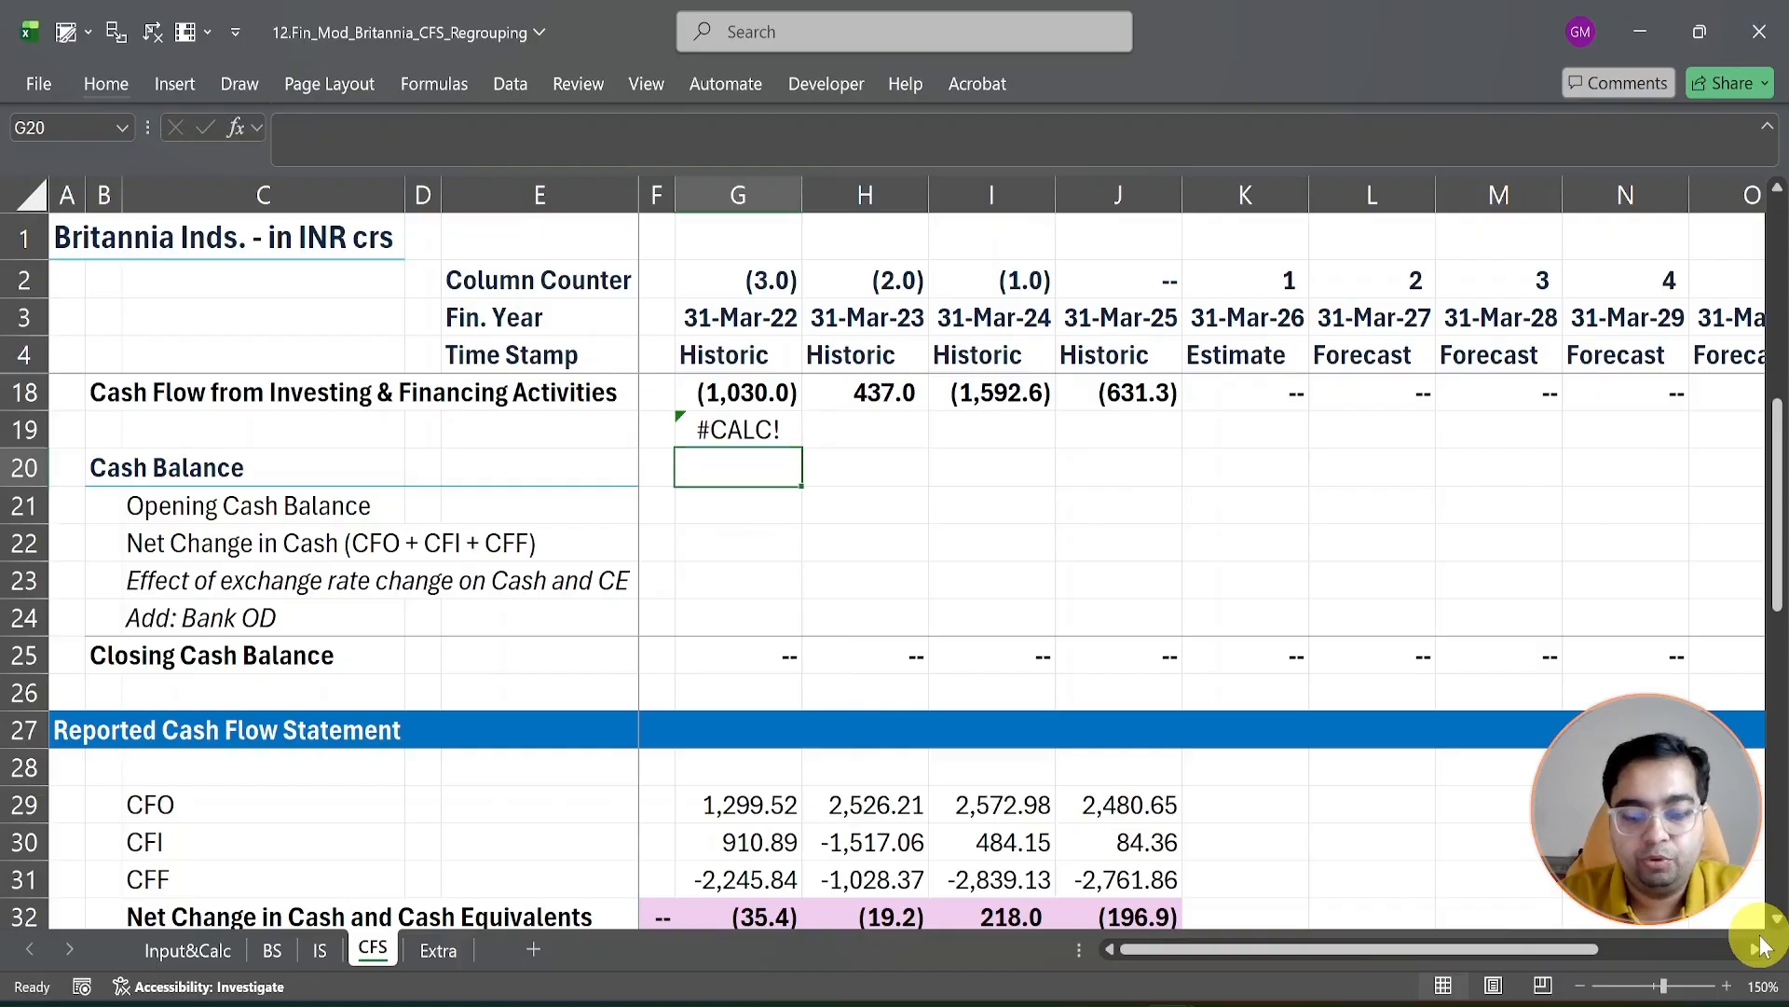
Step: Total the reported CFI and CFF for 31-Mar-22 with =SUM(G30:G31) in G19, and move that formula to G20
key(Up)
text(=sum)
key(Tab)
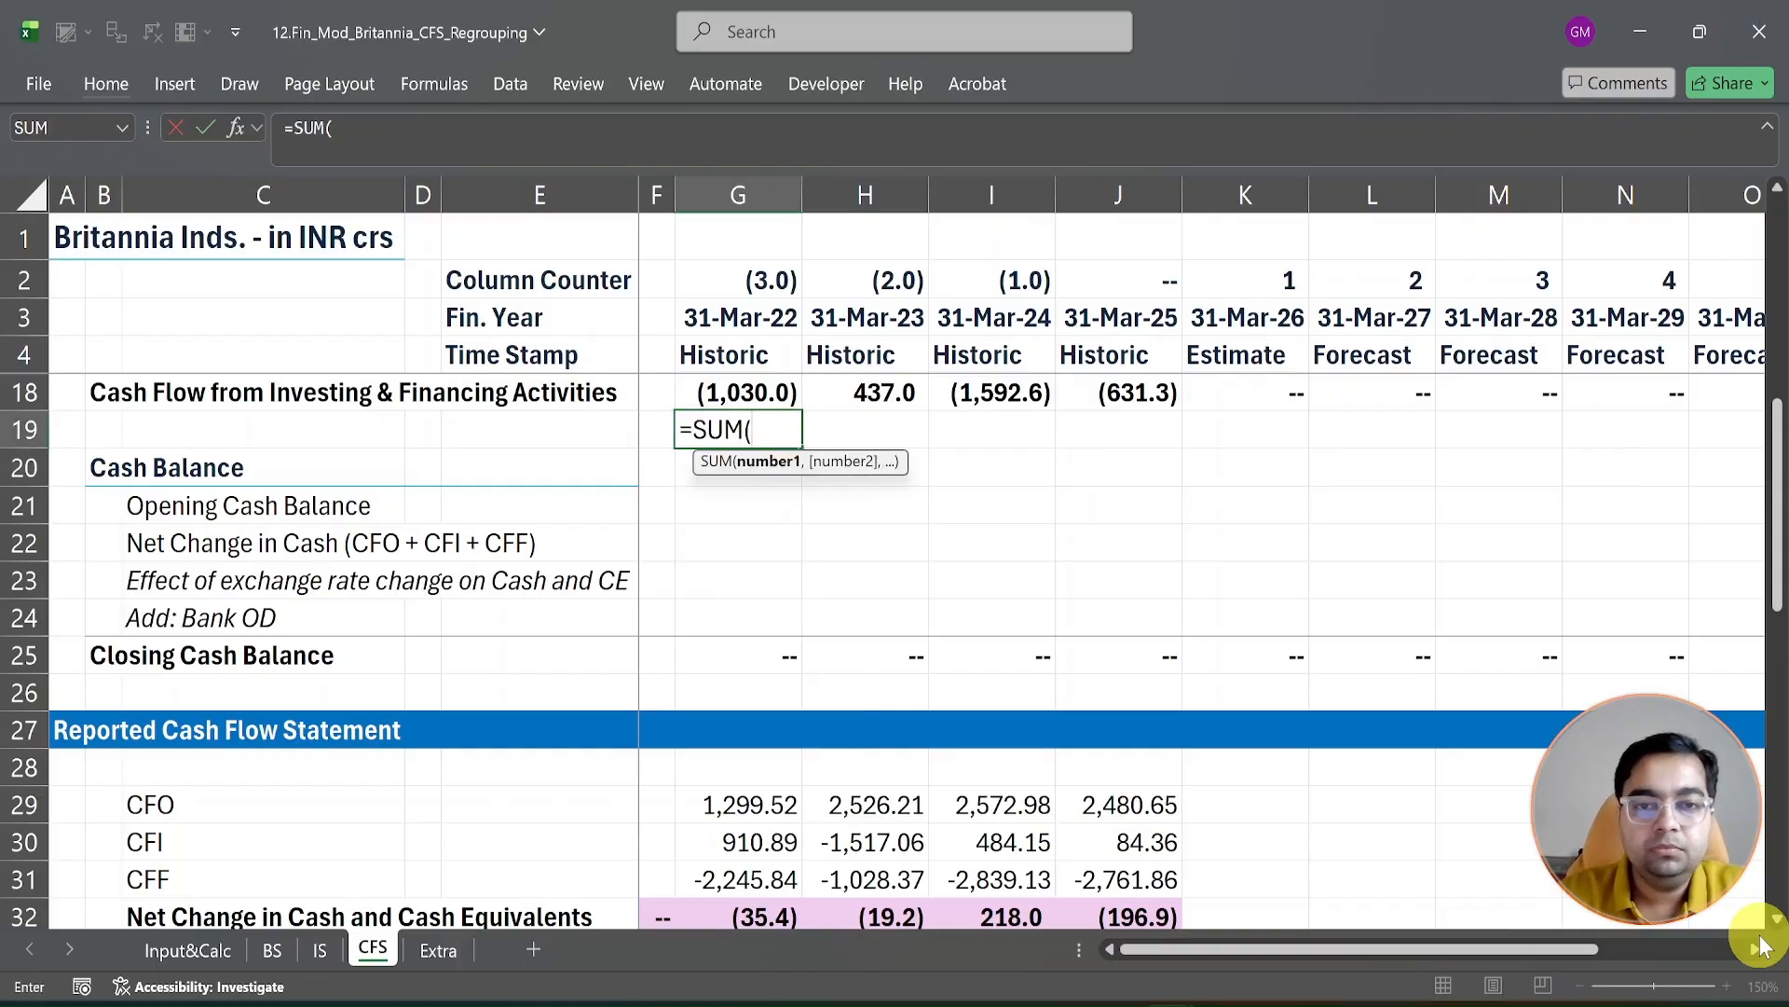
key(Down)
key(Down)
key(Down)
key(Down)
key(Down)
key(Down)
key(Down)
key(Down)
key(Down)
key(Down)
key(Down)
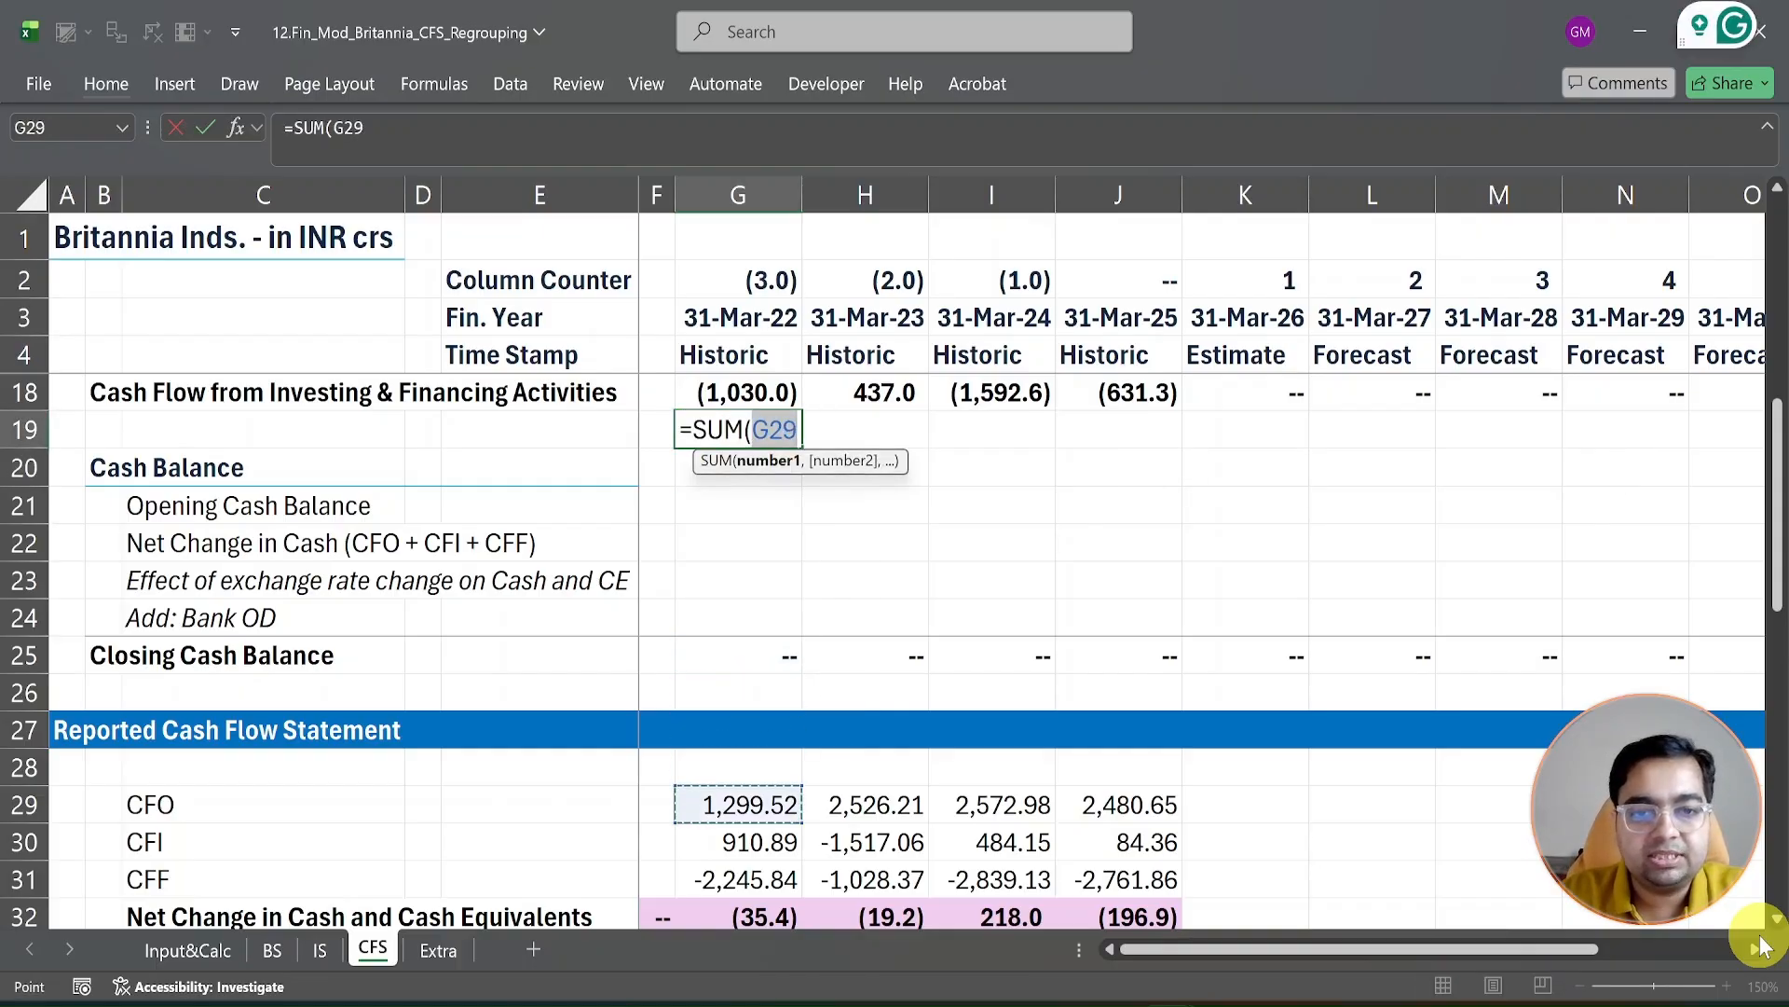
key(shift+Down)
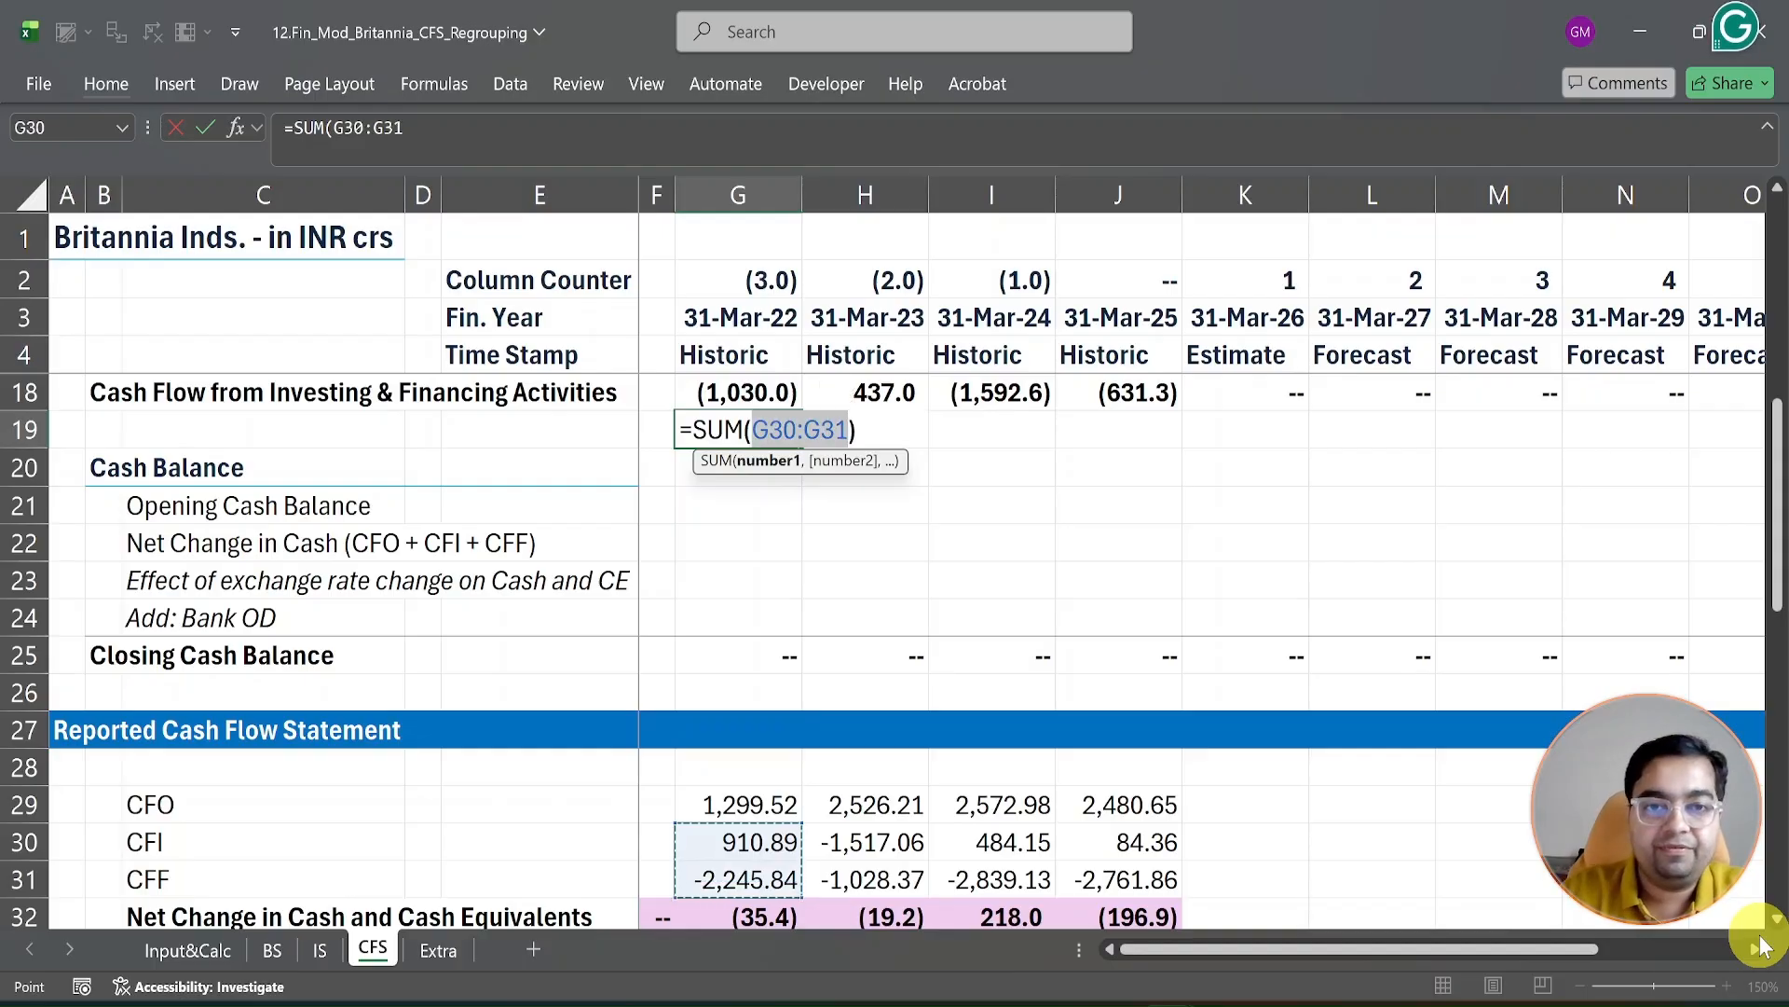
text())
key(Return)
key(Up)
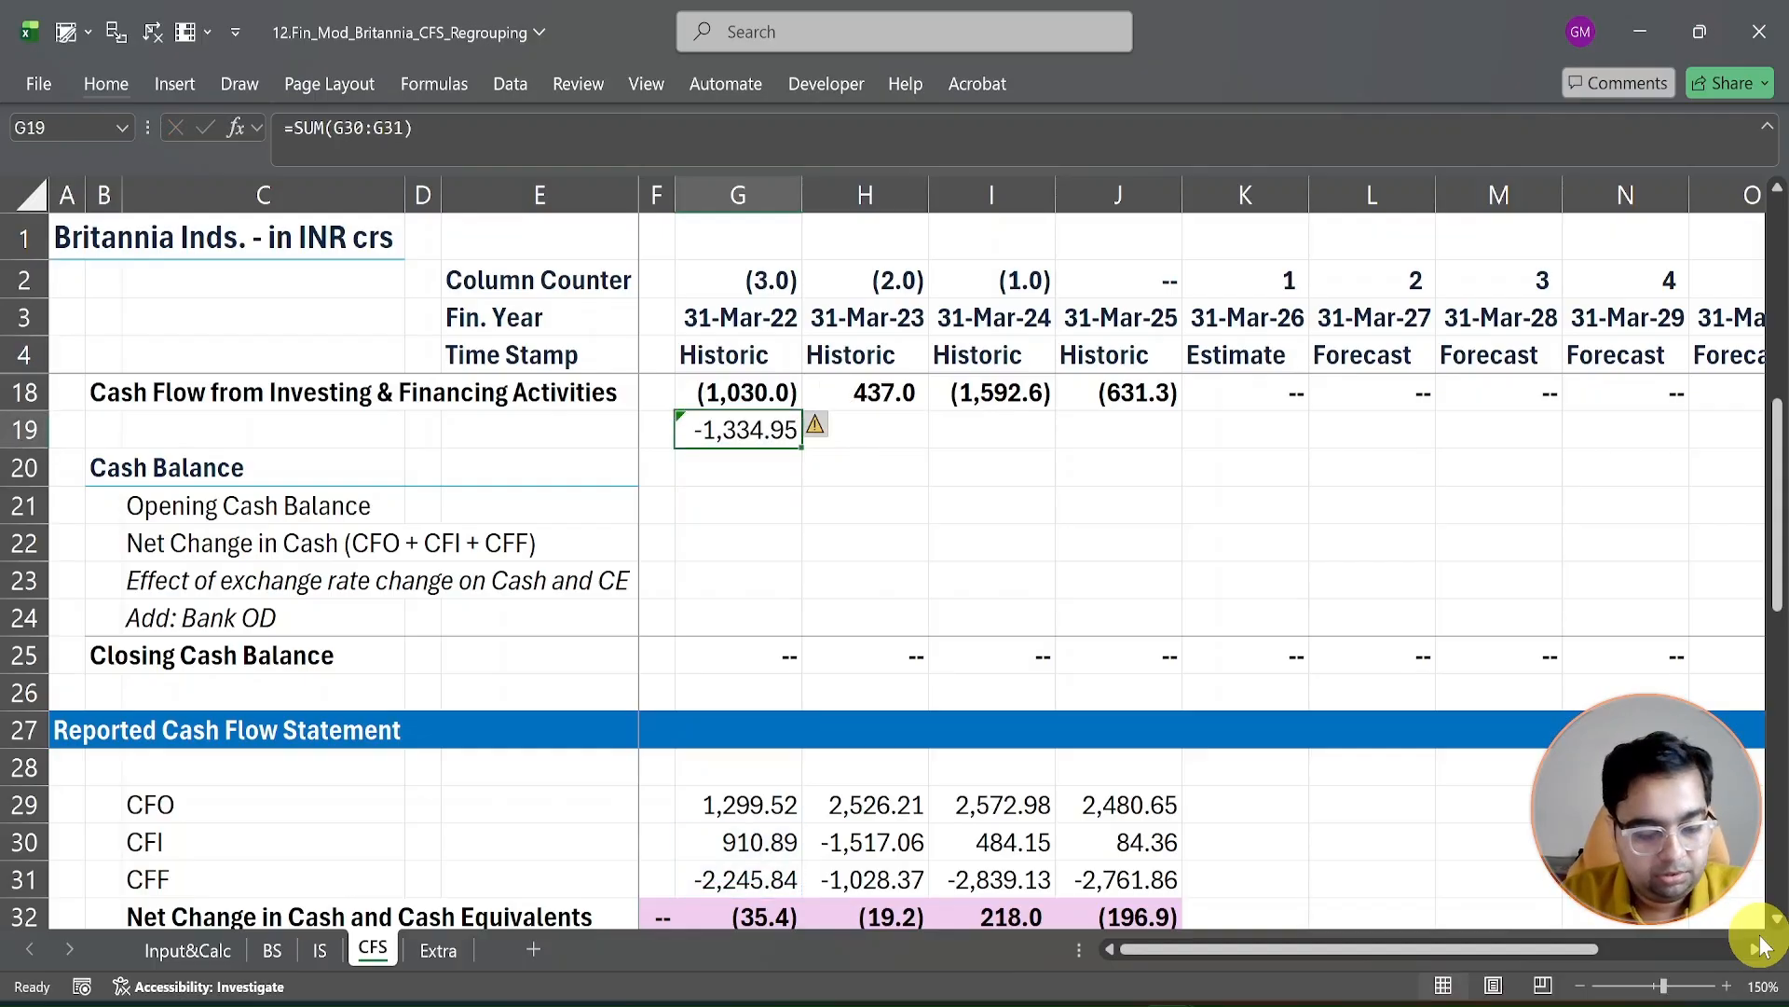
key(ctrl+c)
key(Down)
key(ctrl+v)
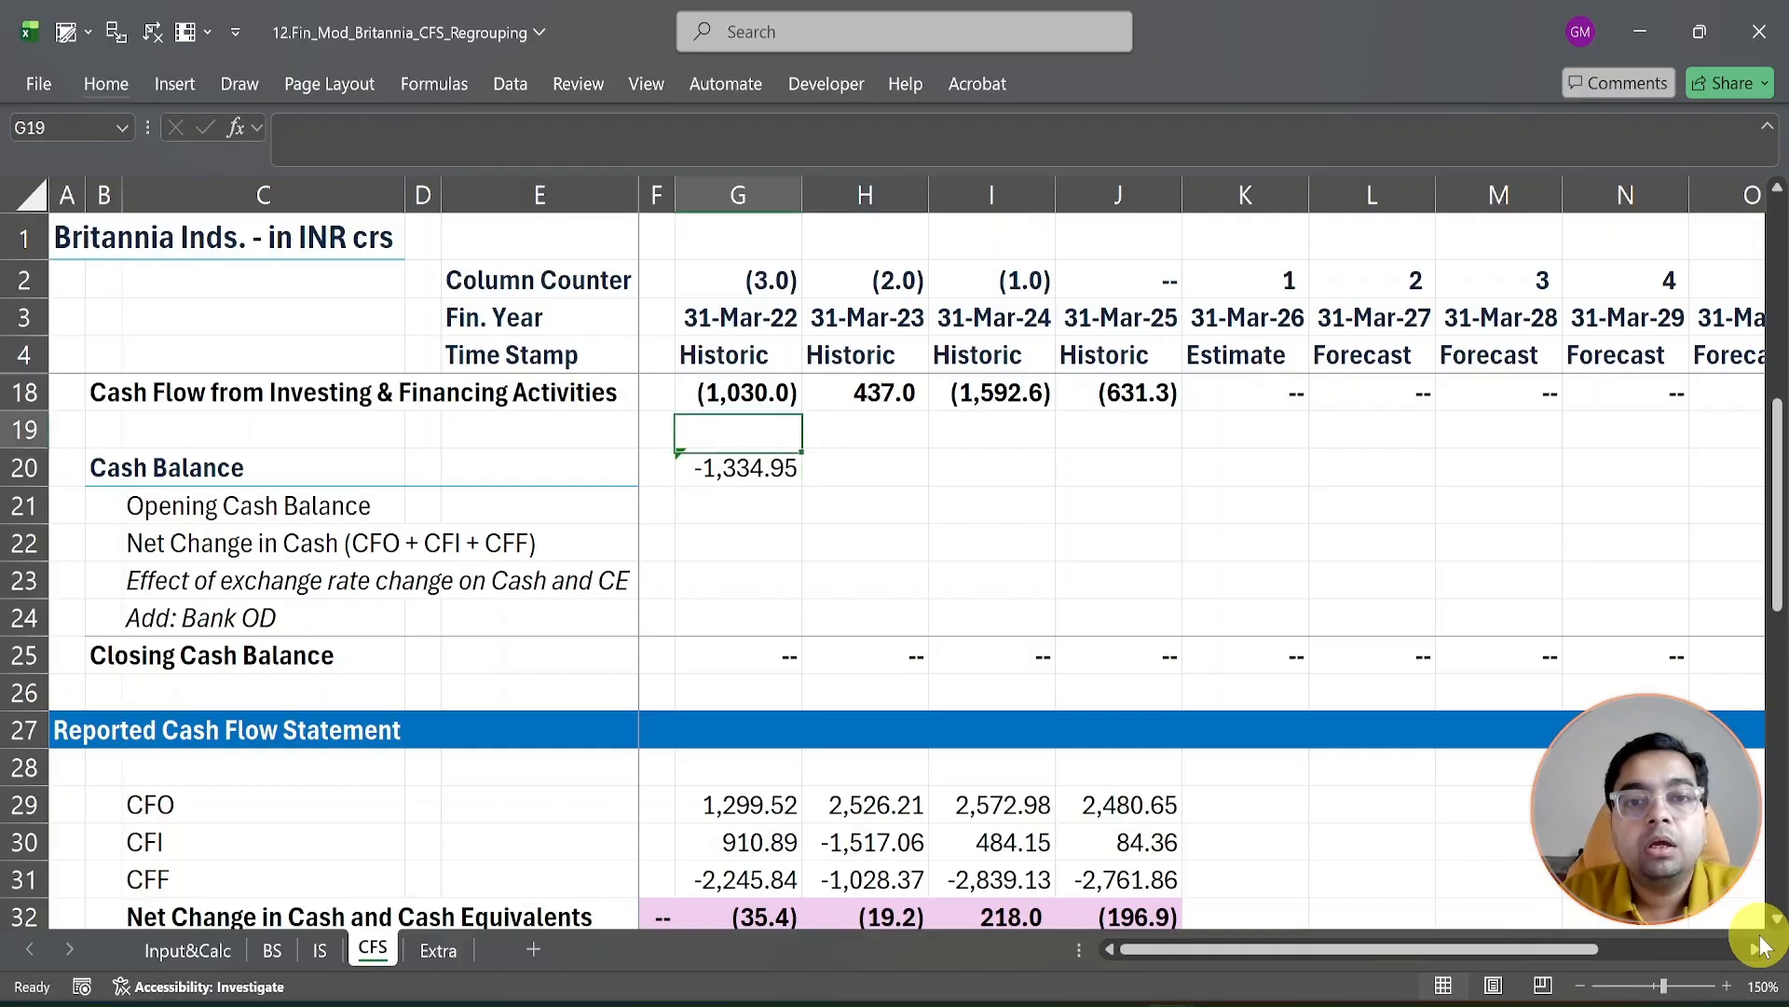
Step: Fill the reported CFI and CFF total from G20 across the historic years through J20 and save the workbook
key(shift+Right)
key(shift+Right)
key(shift+Right)
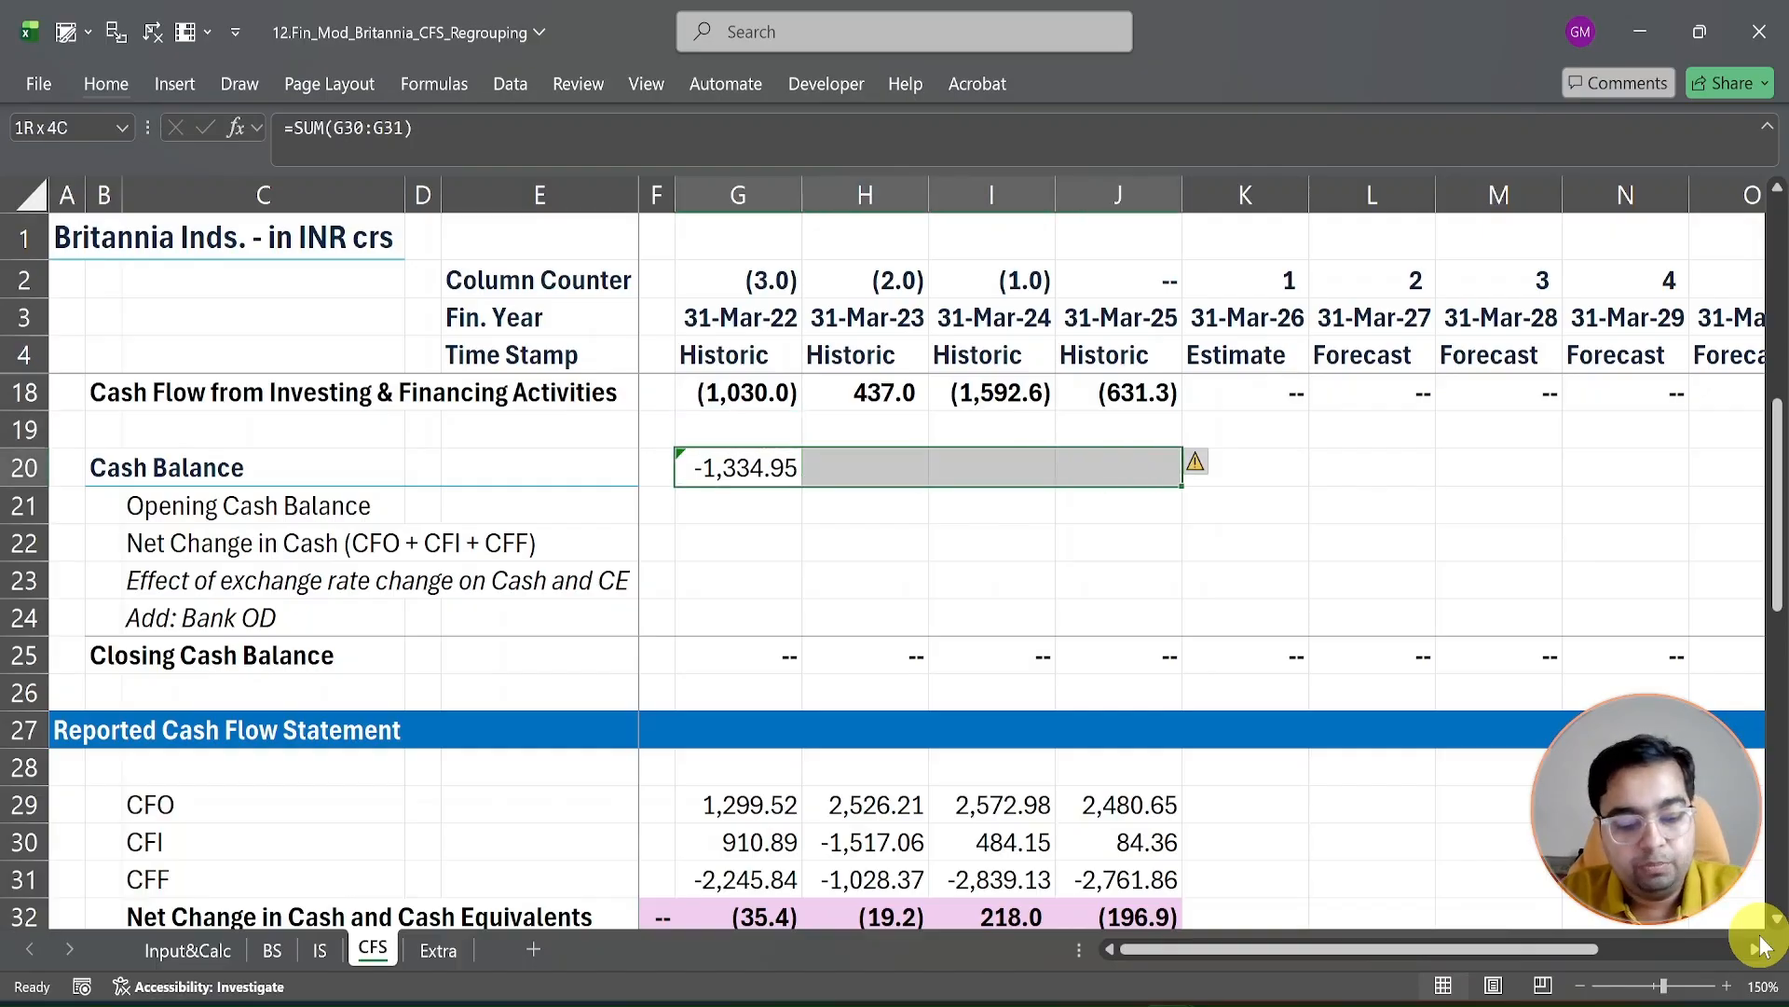
key(ctrl+r)
key(Up)
key(Up)
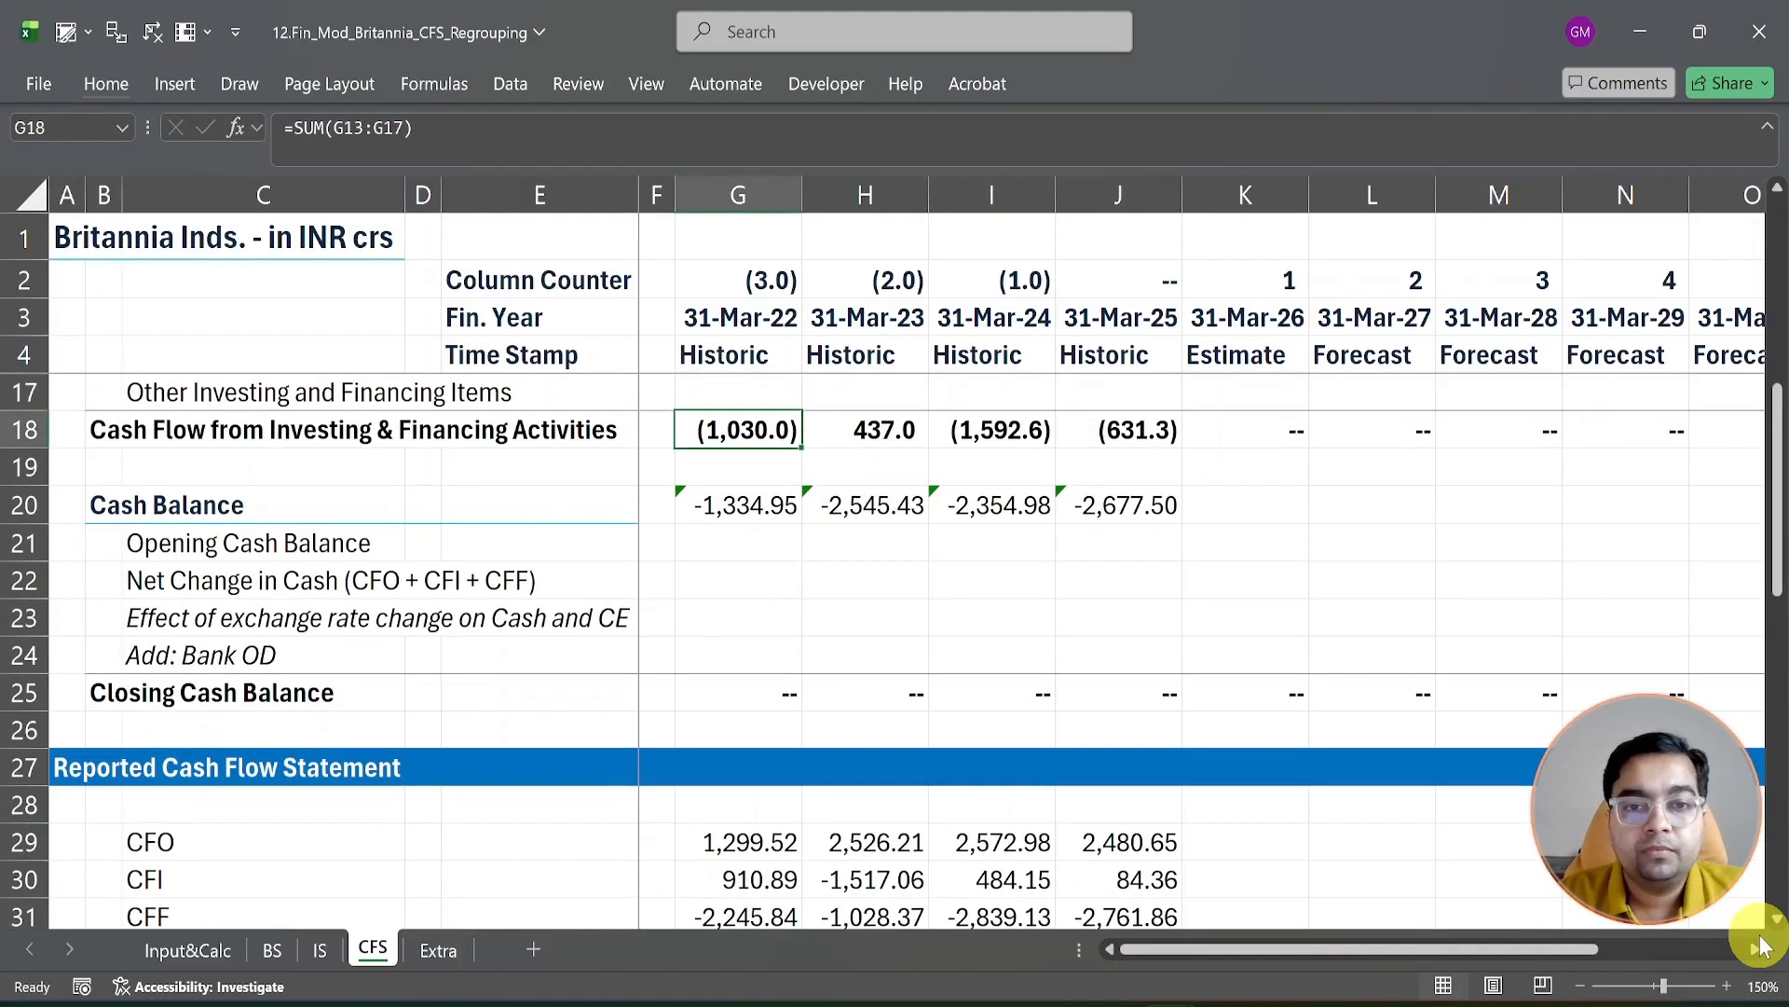
key(ctrl+s)
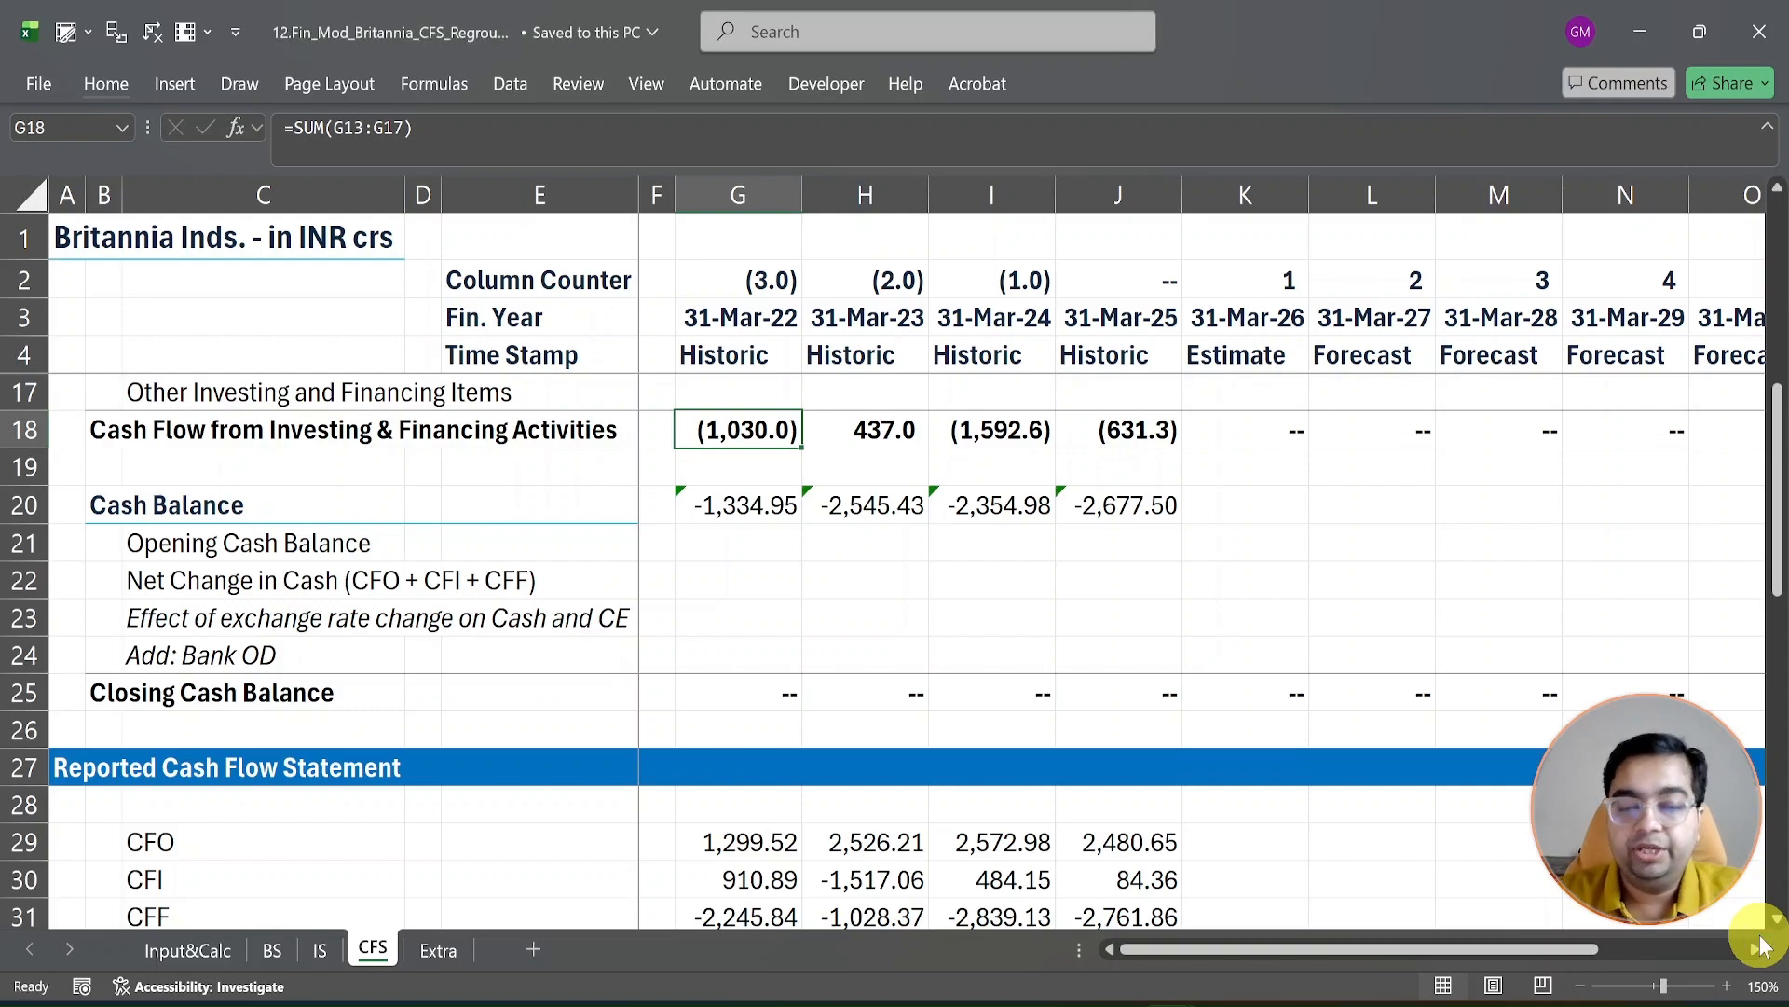
Step: Label the Other Investing and Financing Items row with the source note "plugin number" in E17
key(Up)
key(Up)
key(Down)
key(Down)
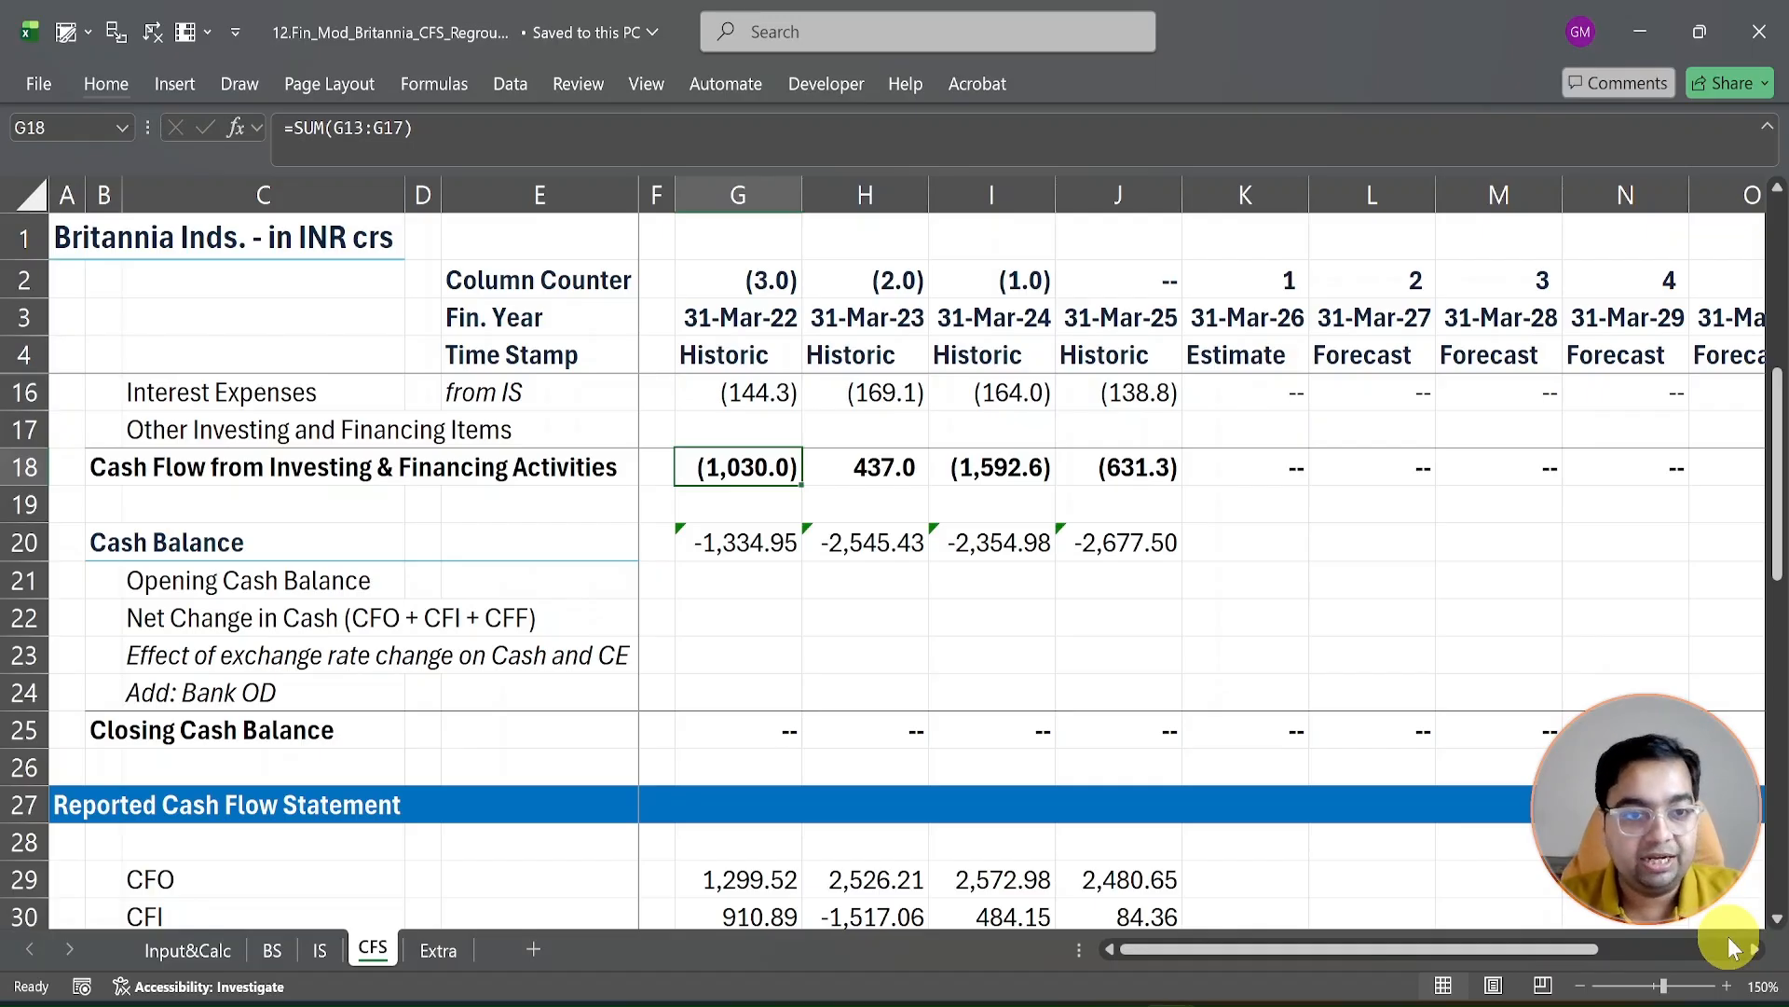
key(Up)
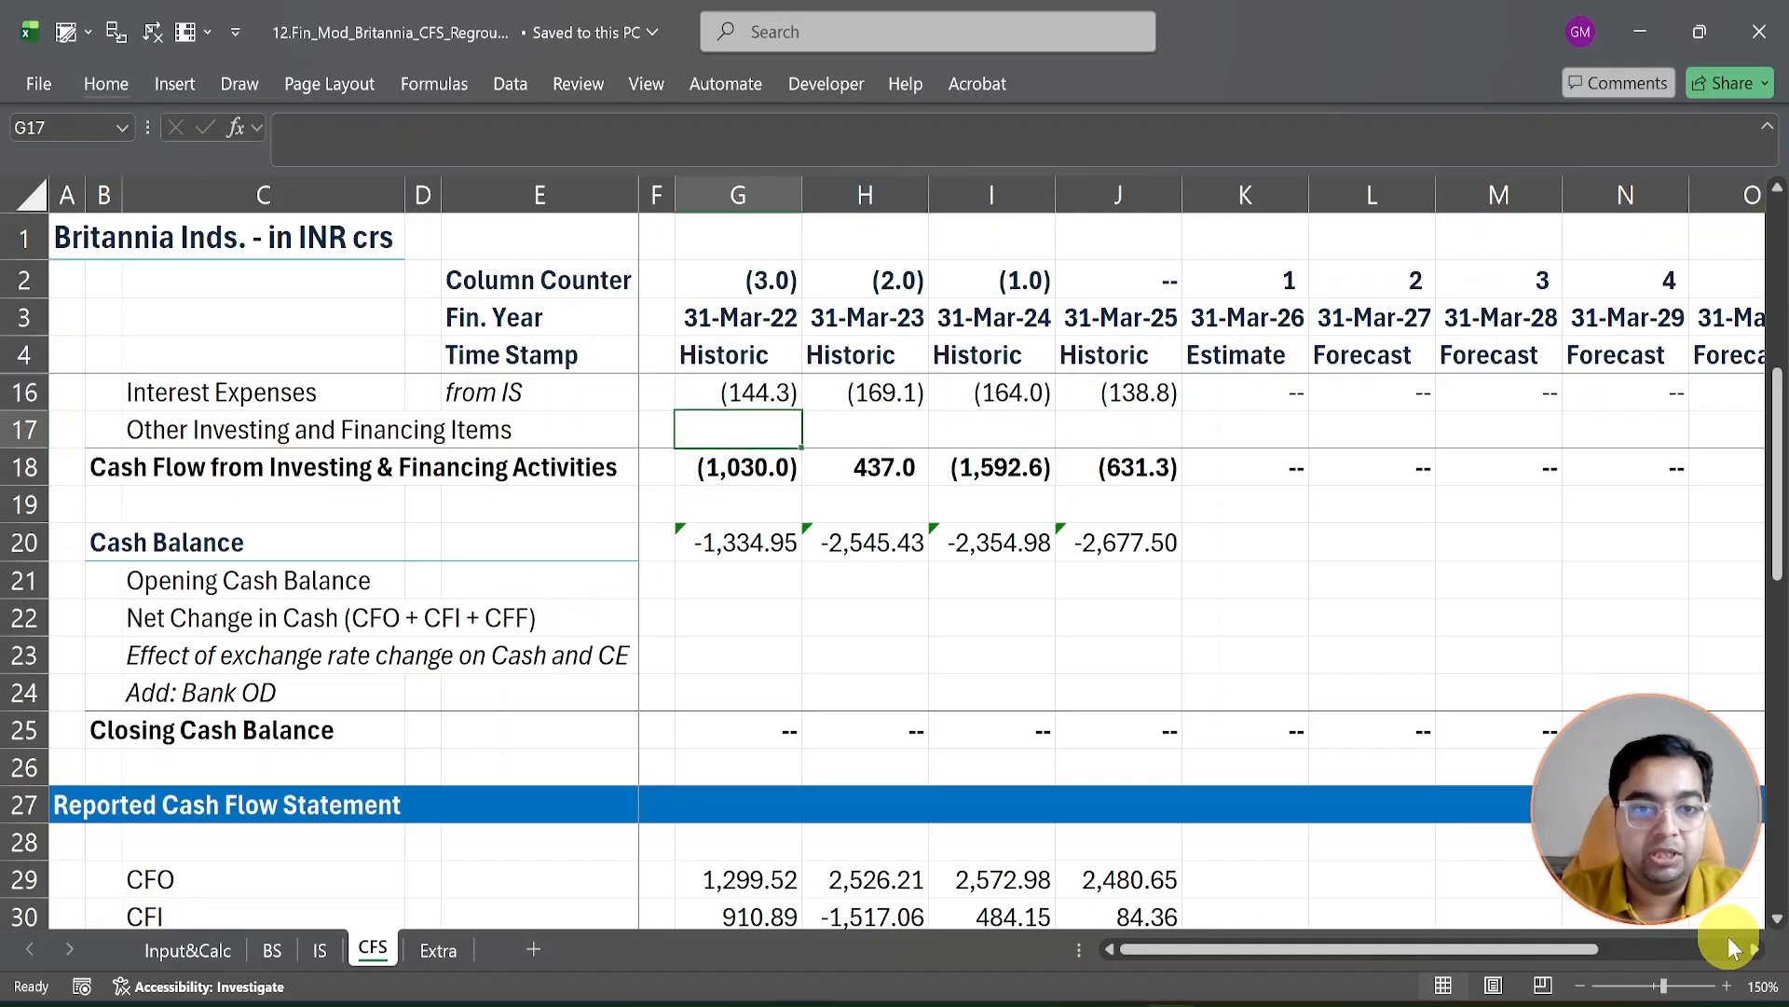
key(Left)
key(Left)
key(shift+space)
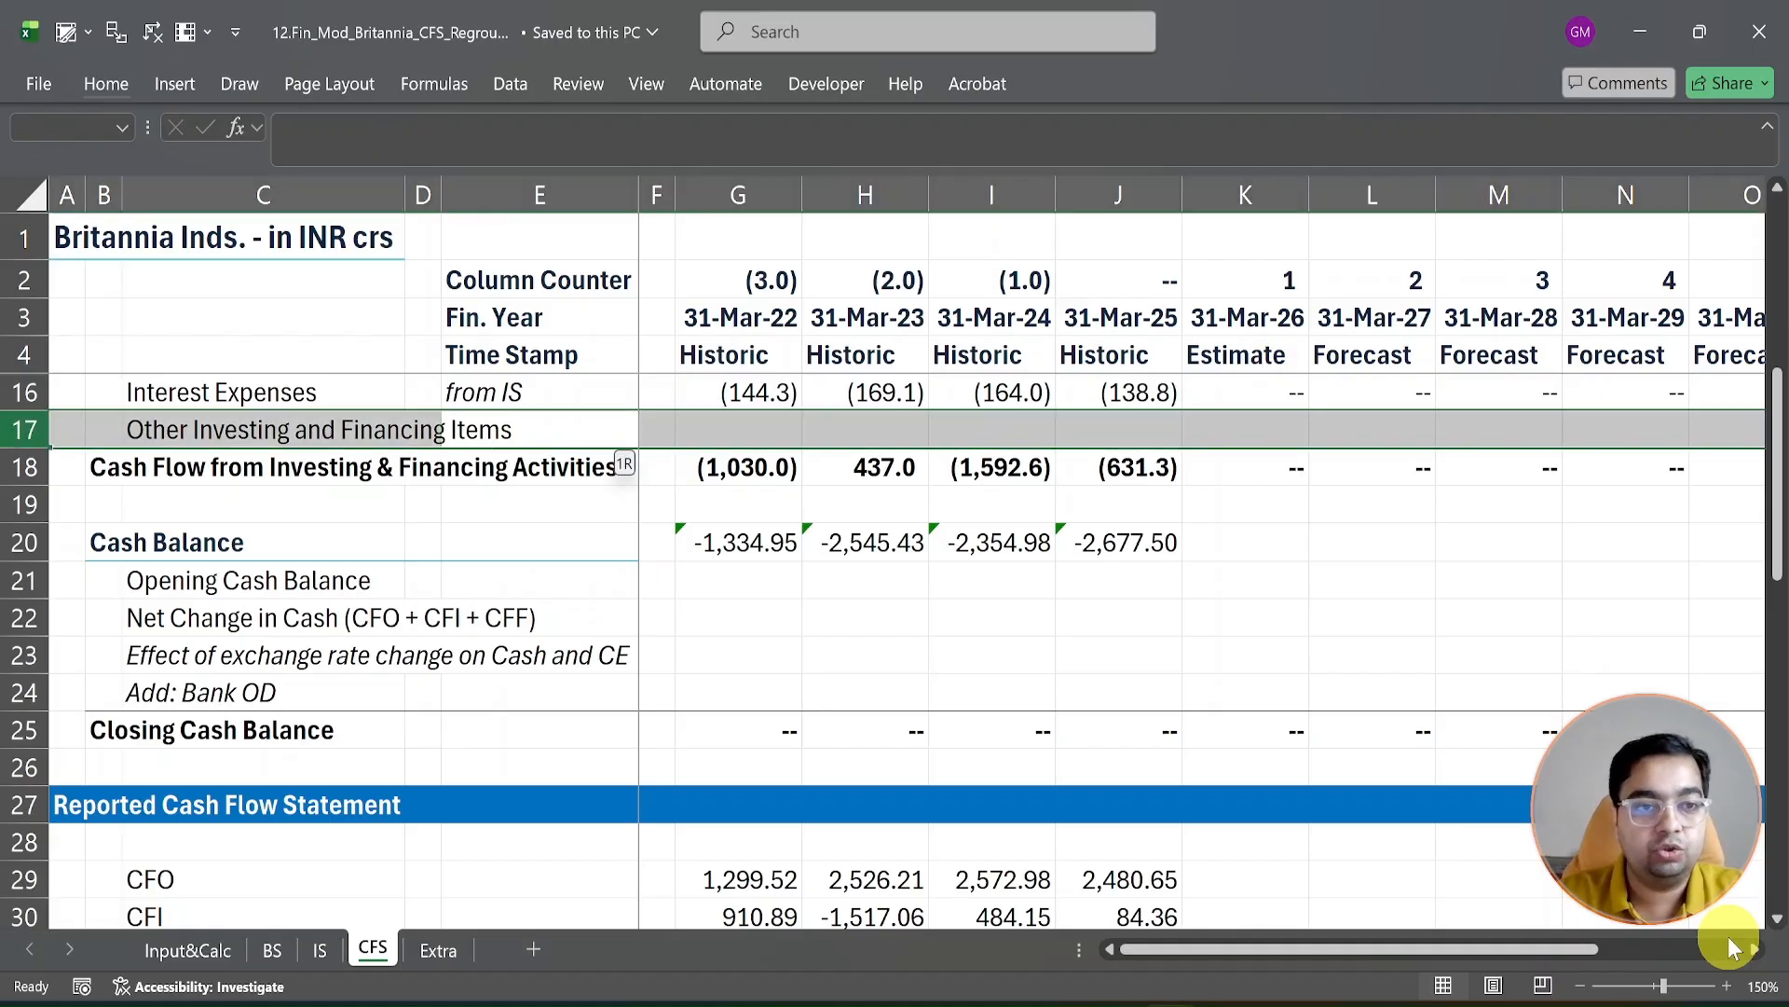
key(Left)
key(Right)
text(plu)
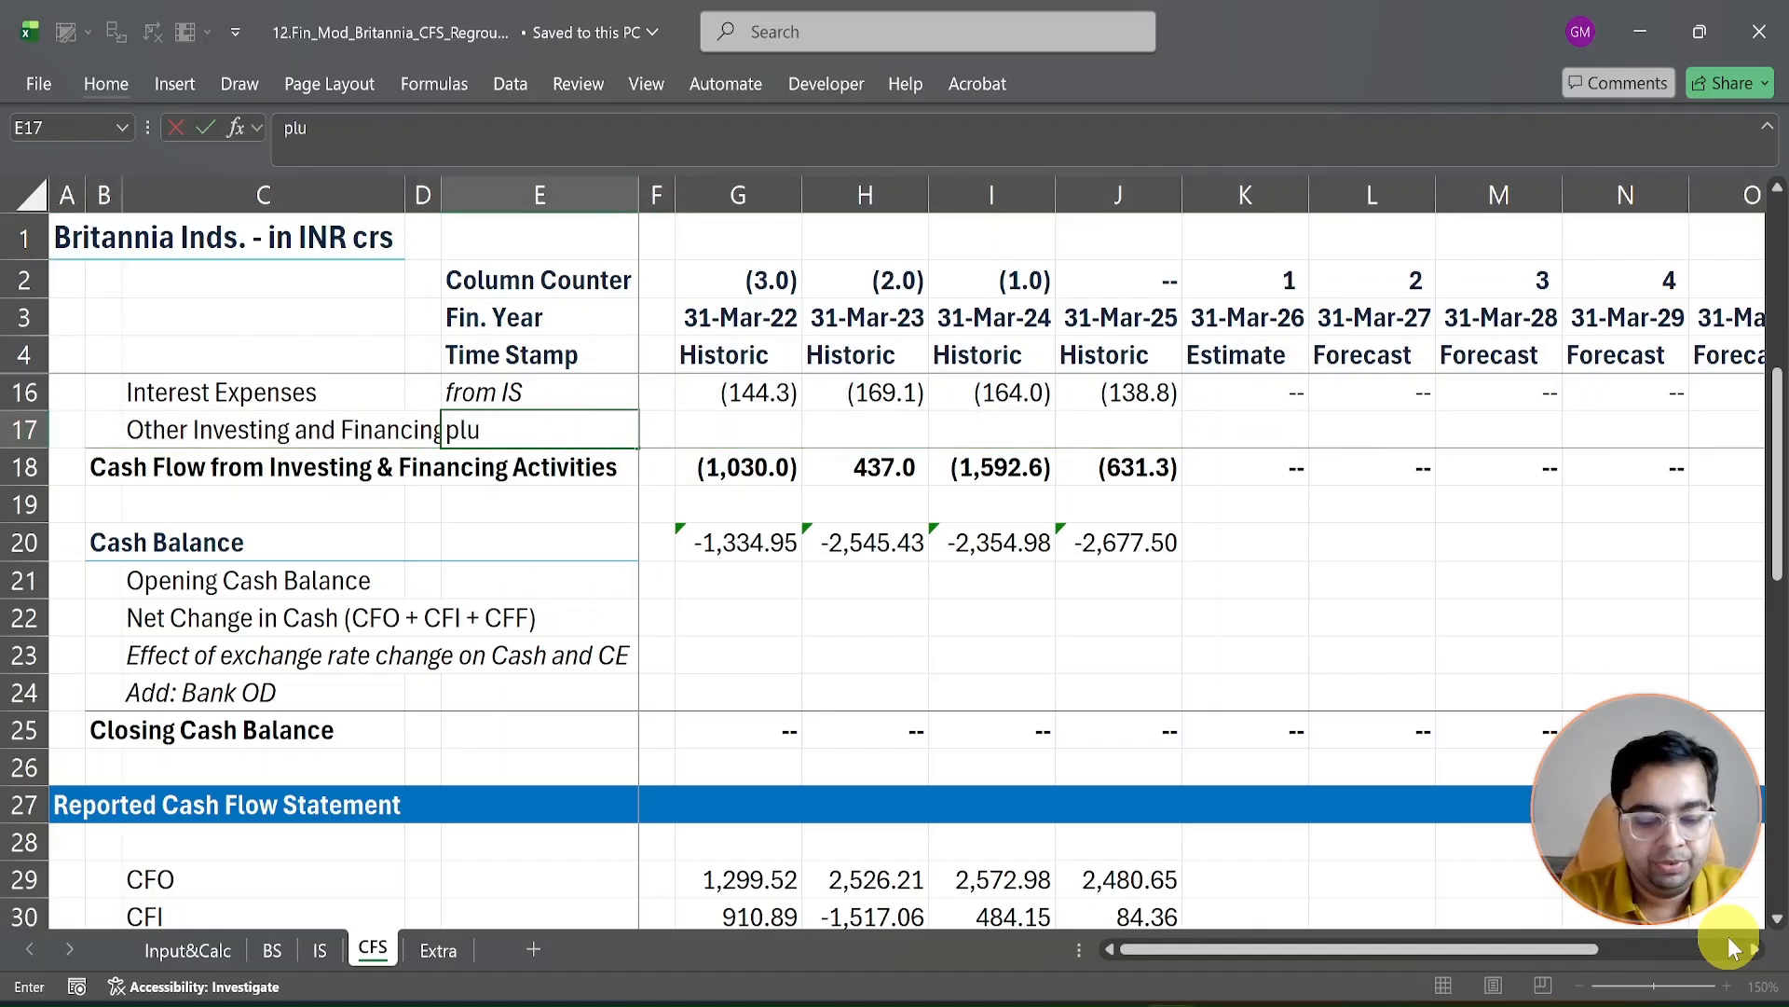
text(gin number)
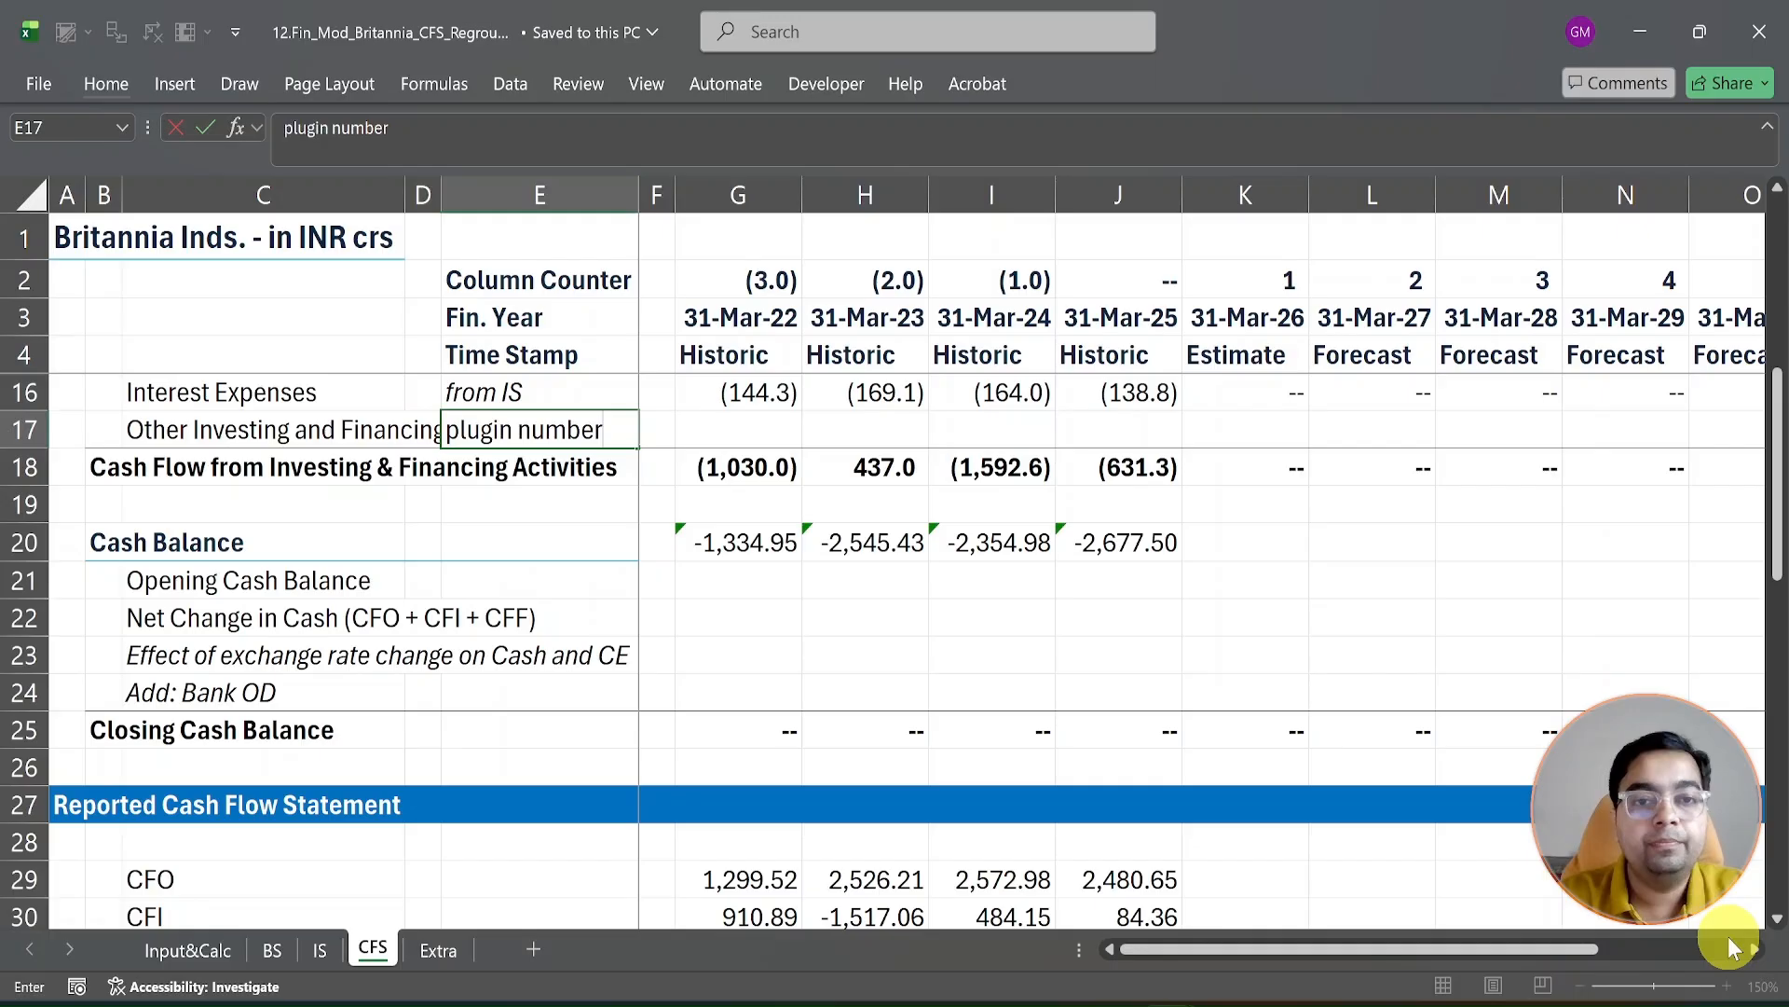
key(Right)
Step: Goal Seek the 31-Mar-22 total in G18 to -1334.95 by changing G17, and compare the result with G20
key(Right)
key(Down)
key(Down)
key(Up)
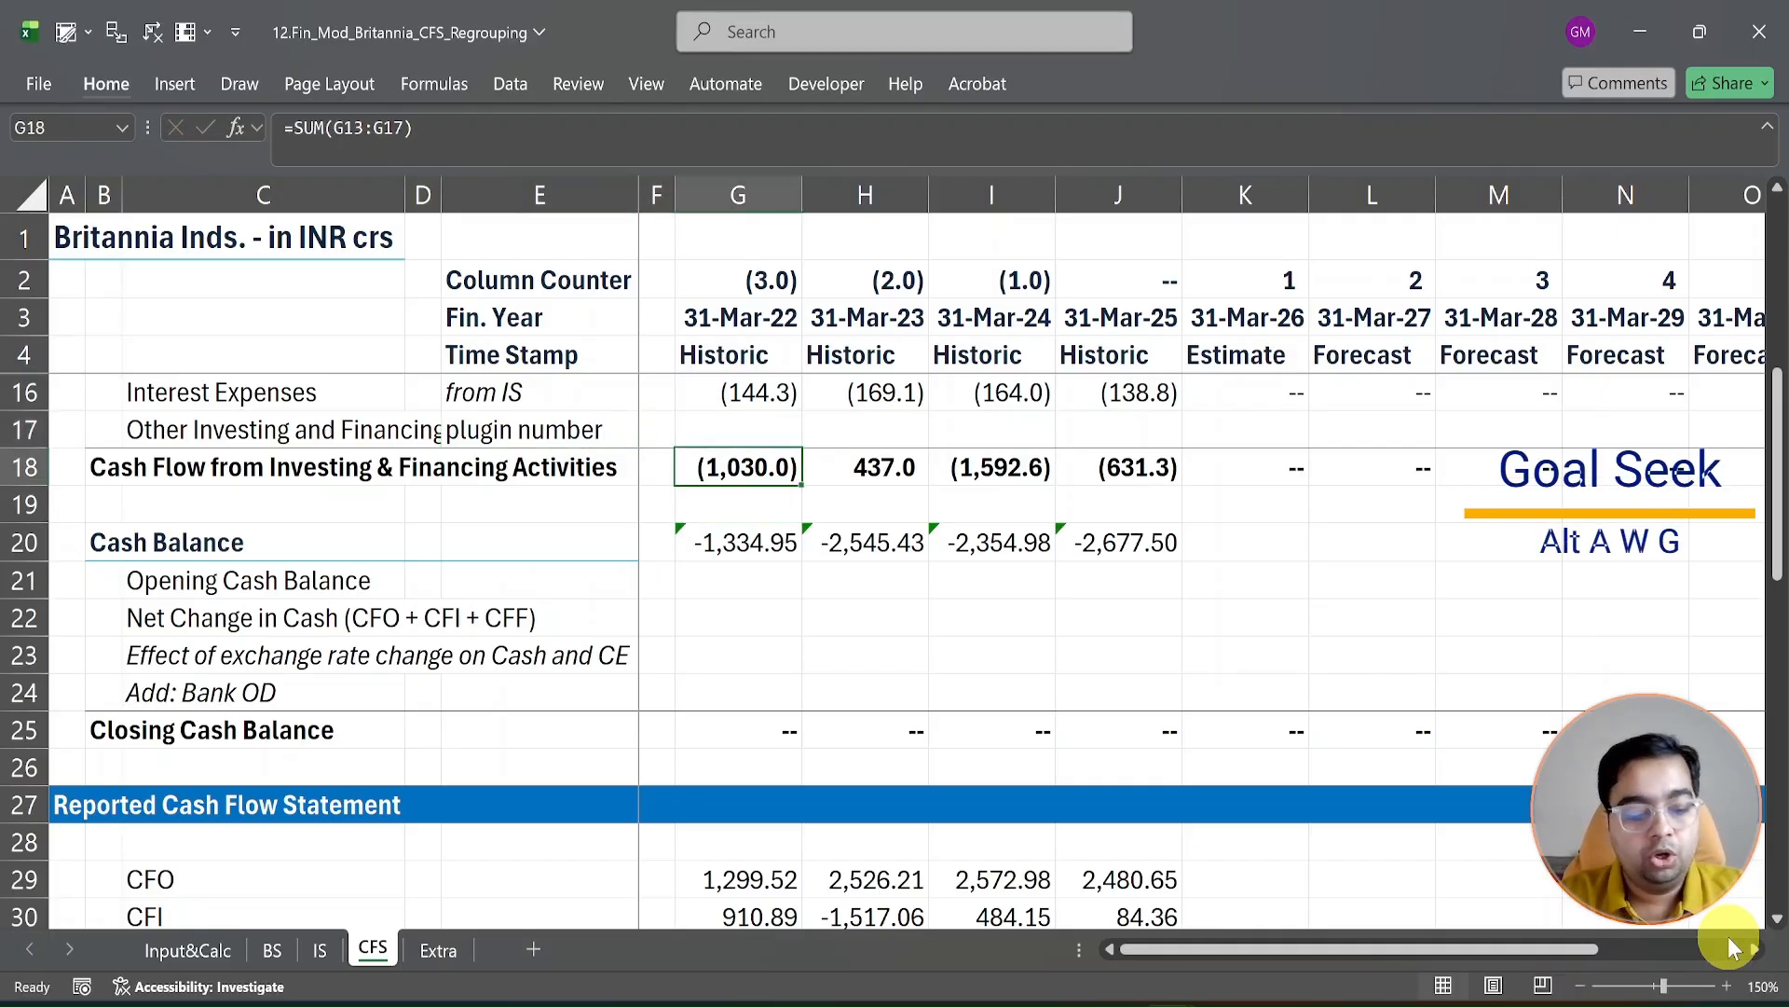
key(alt)
key(a)
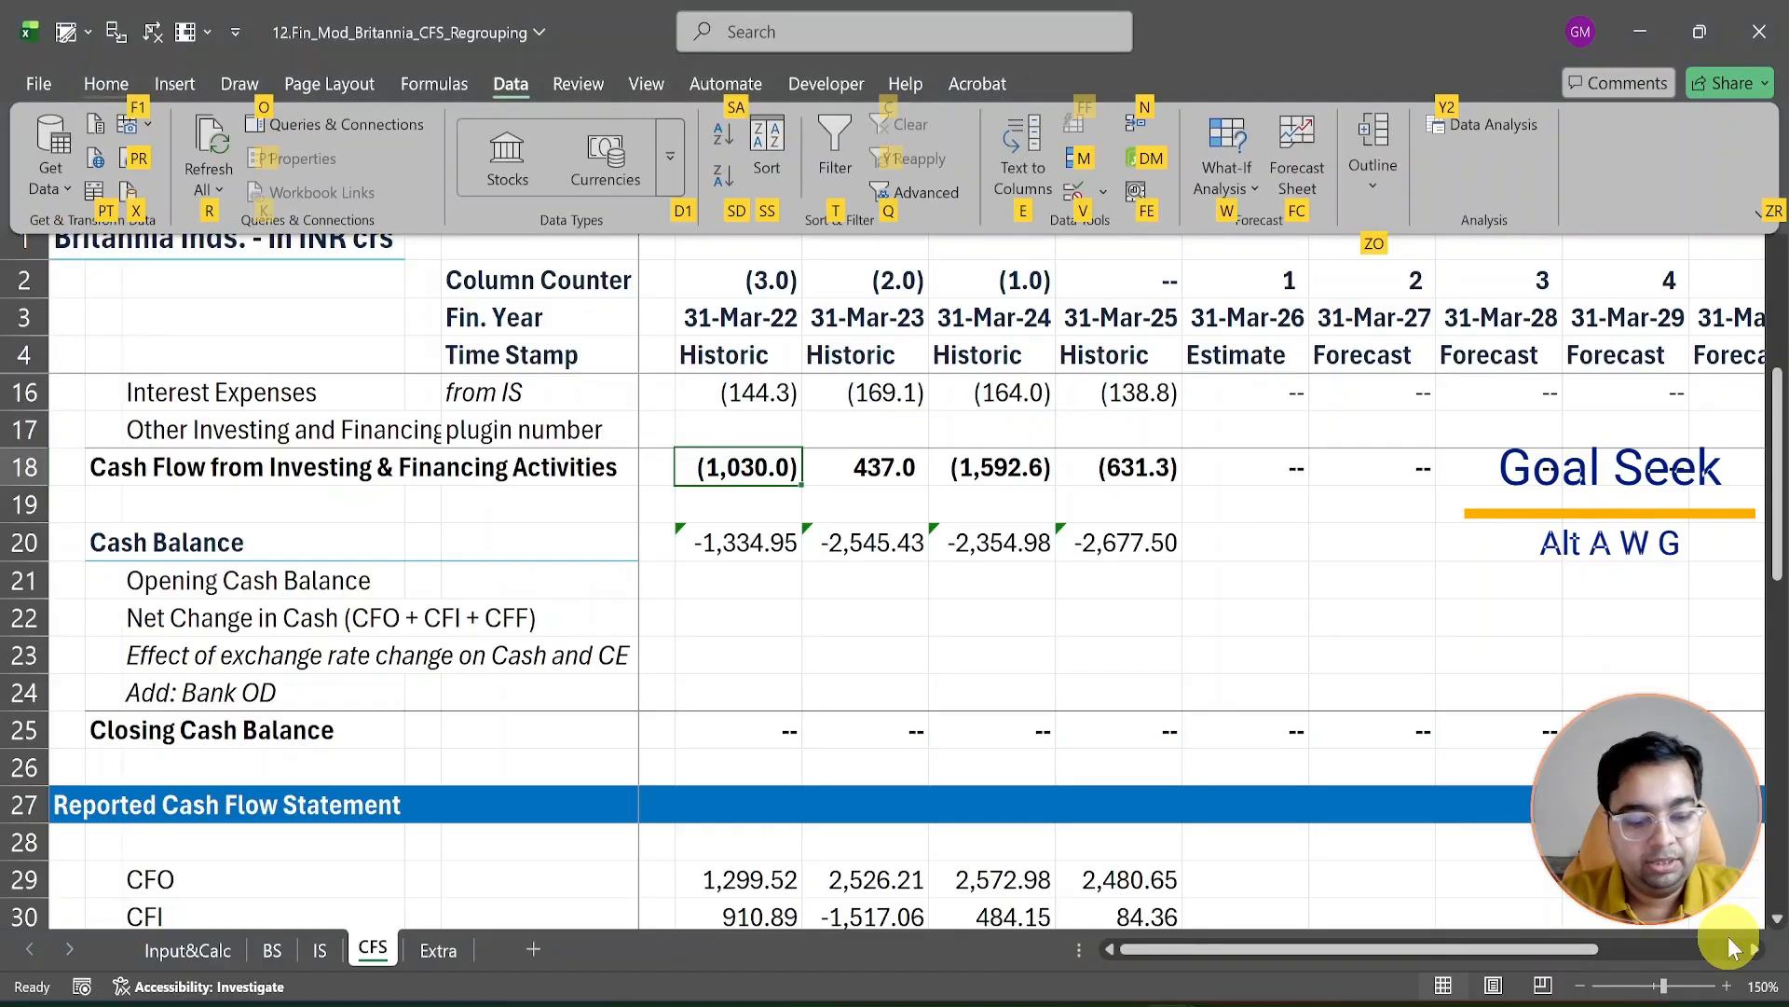
key(w)
key(g)
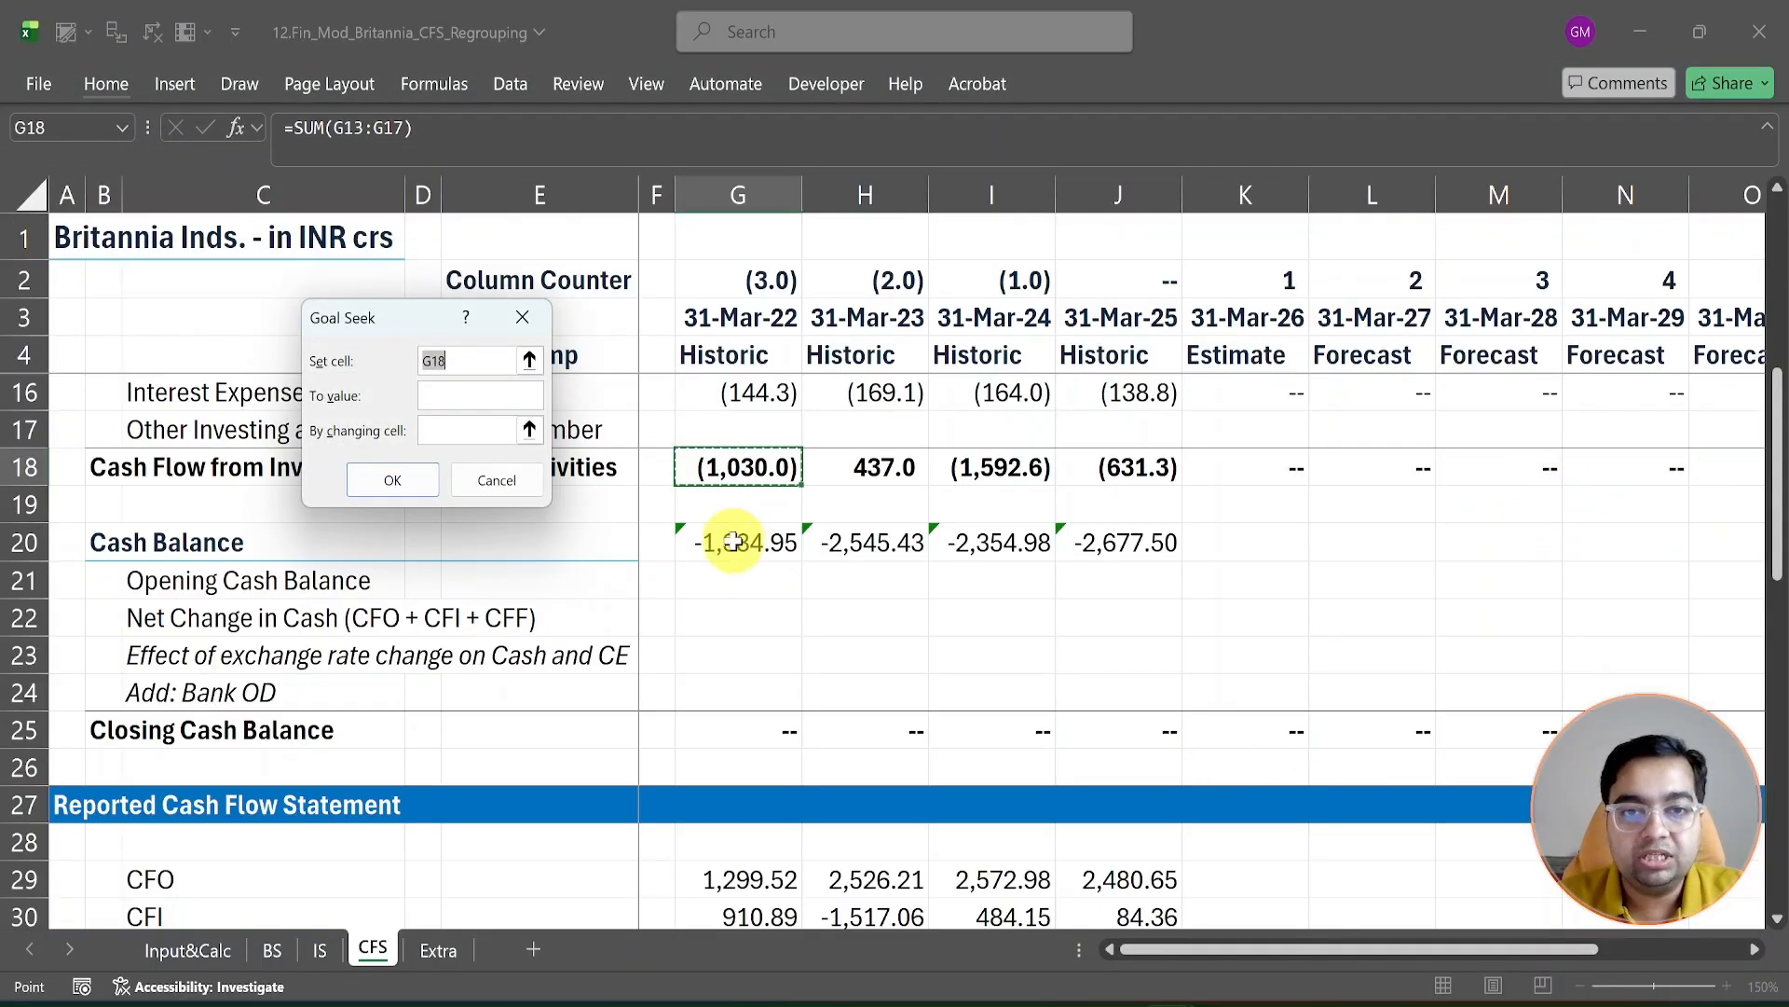
key(Tab)
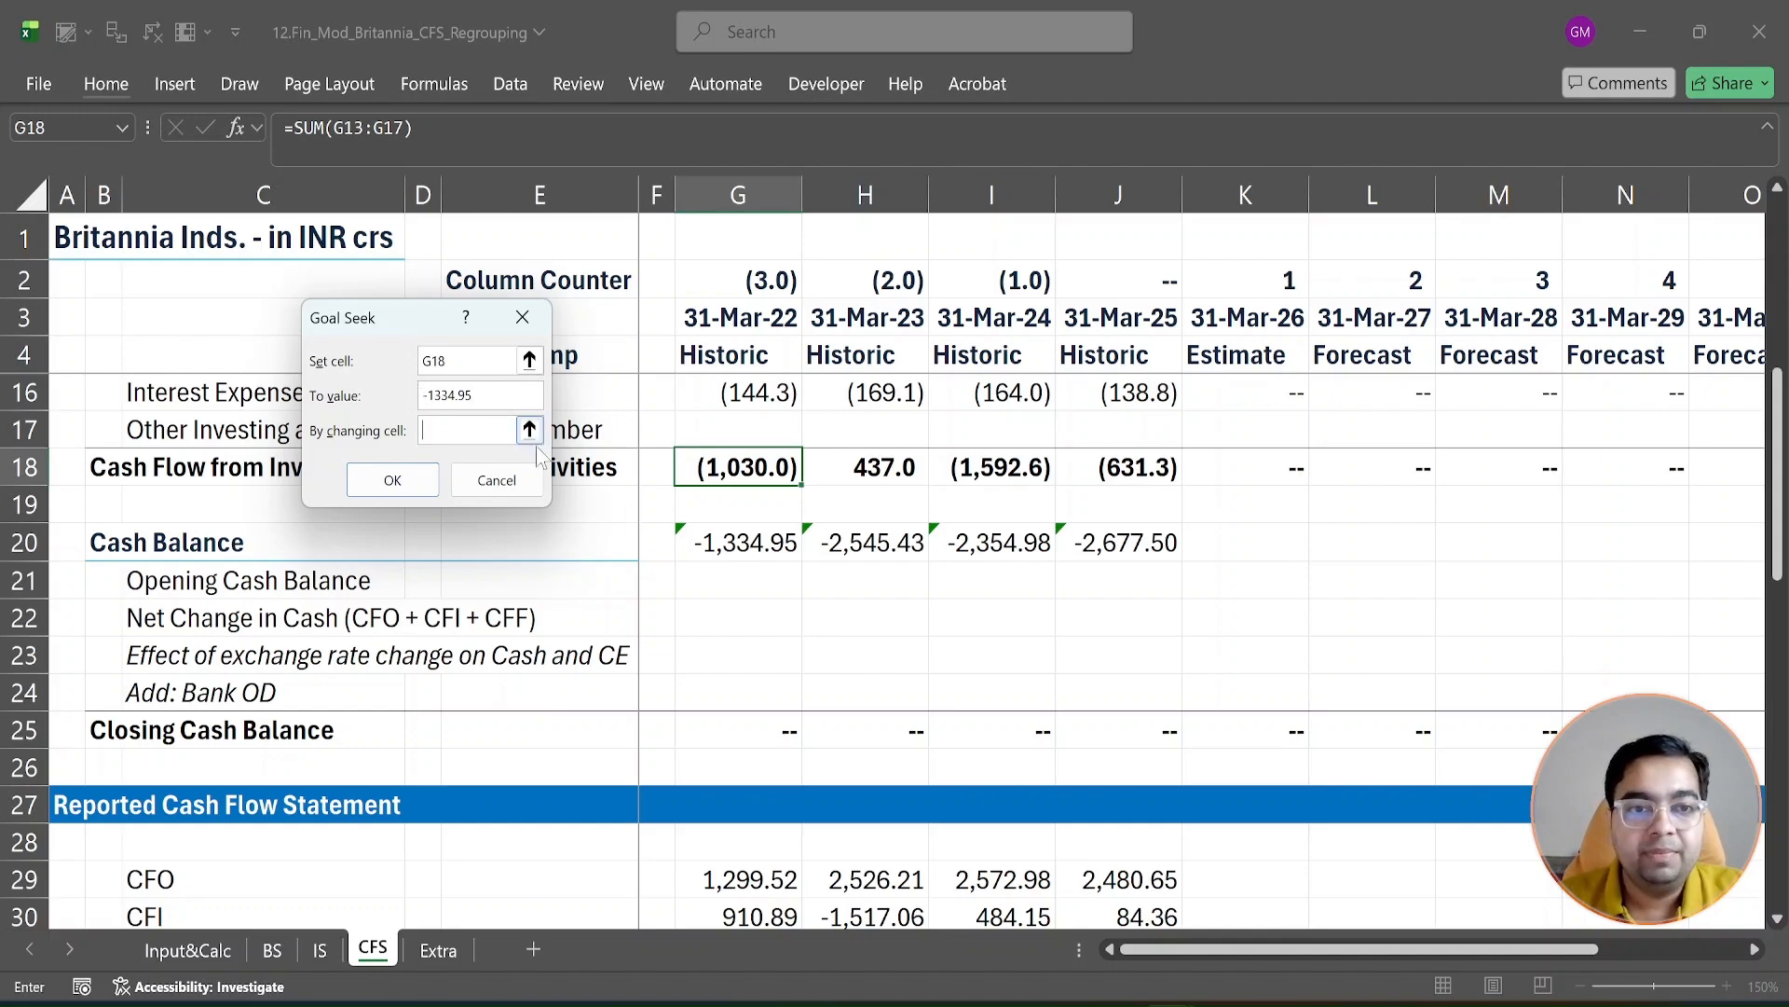
click(788, 432)
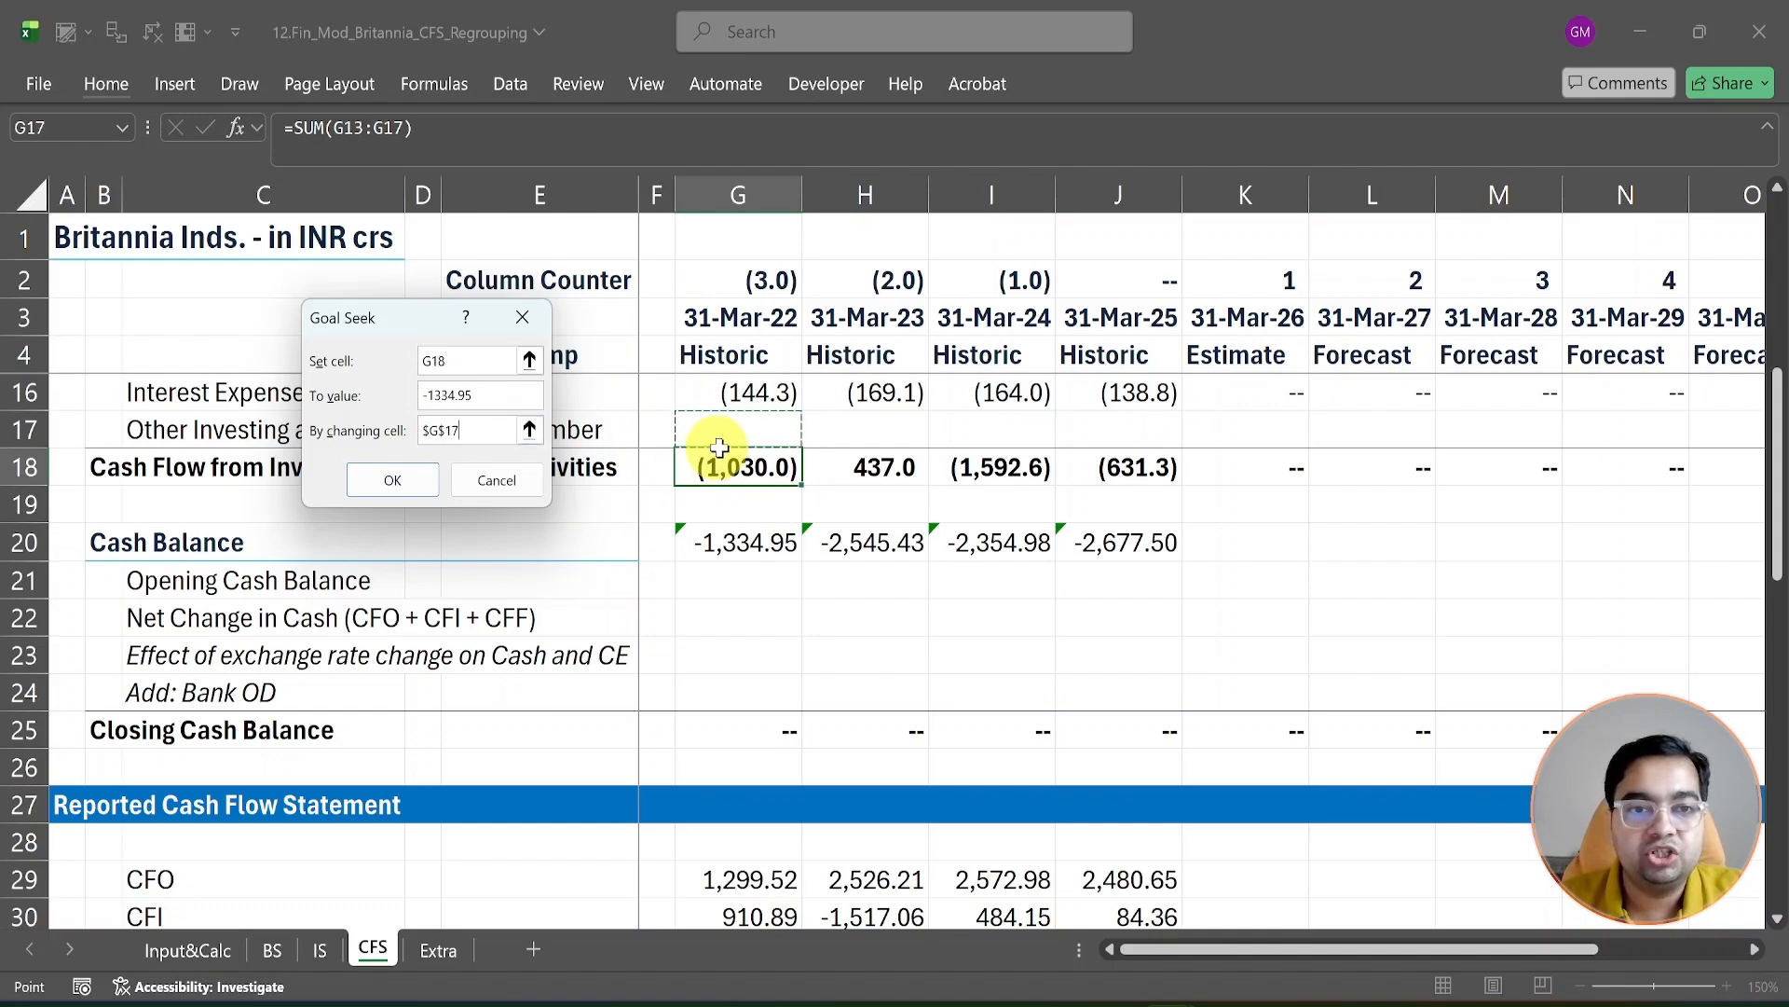
click(392, 483)
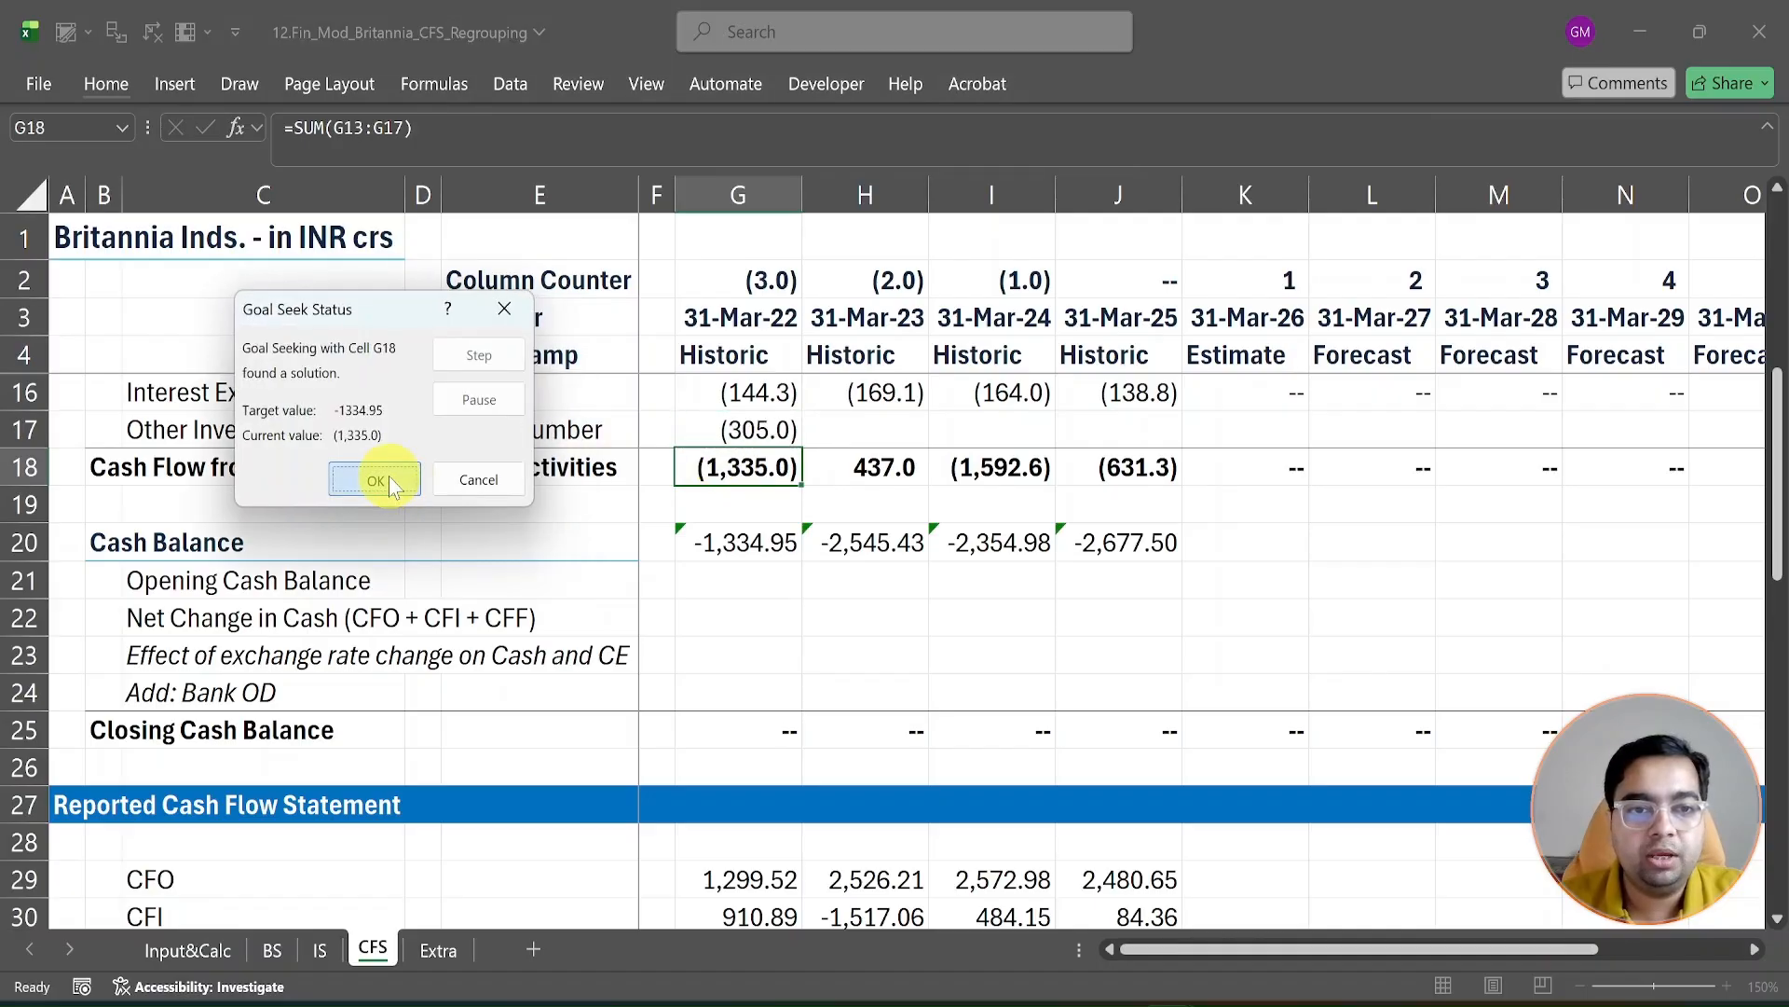
click(390, 483)
click(870, 469)
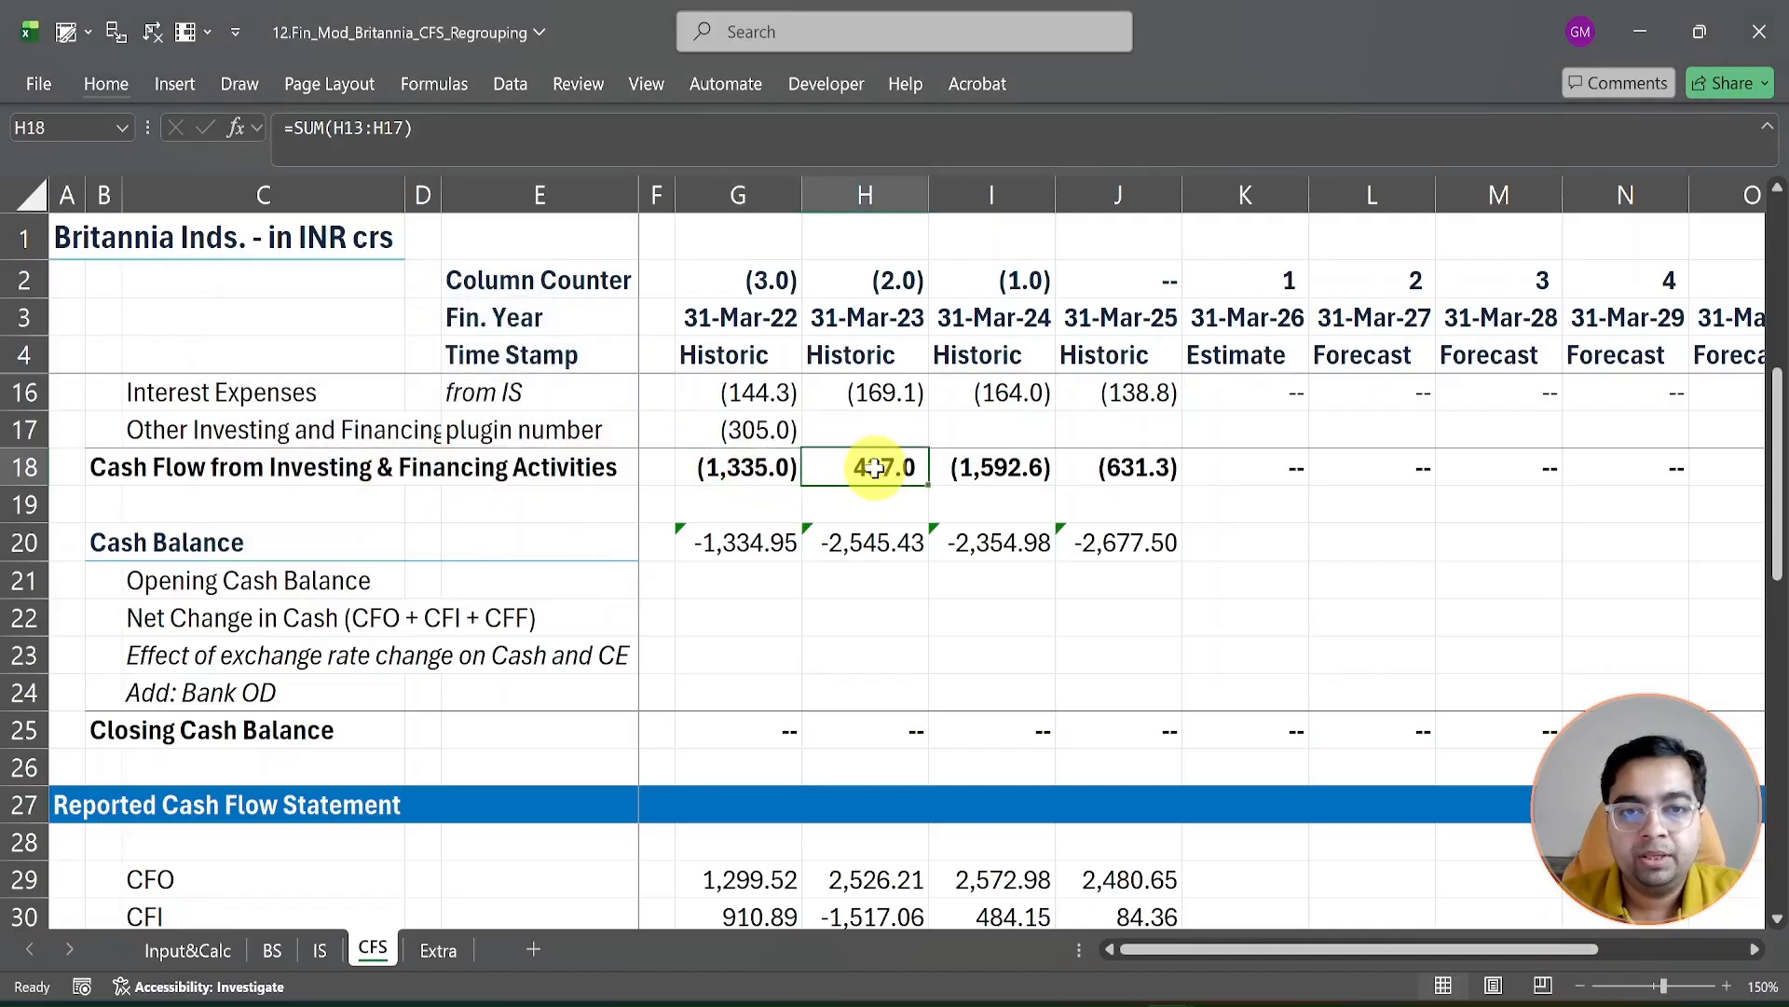
click(742, 471)
click(746, 533)
click(737, 468)
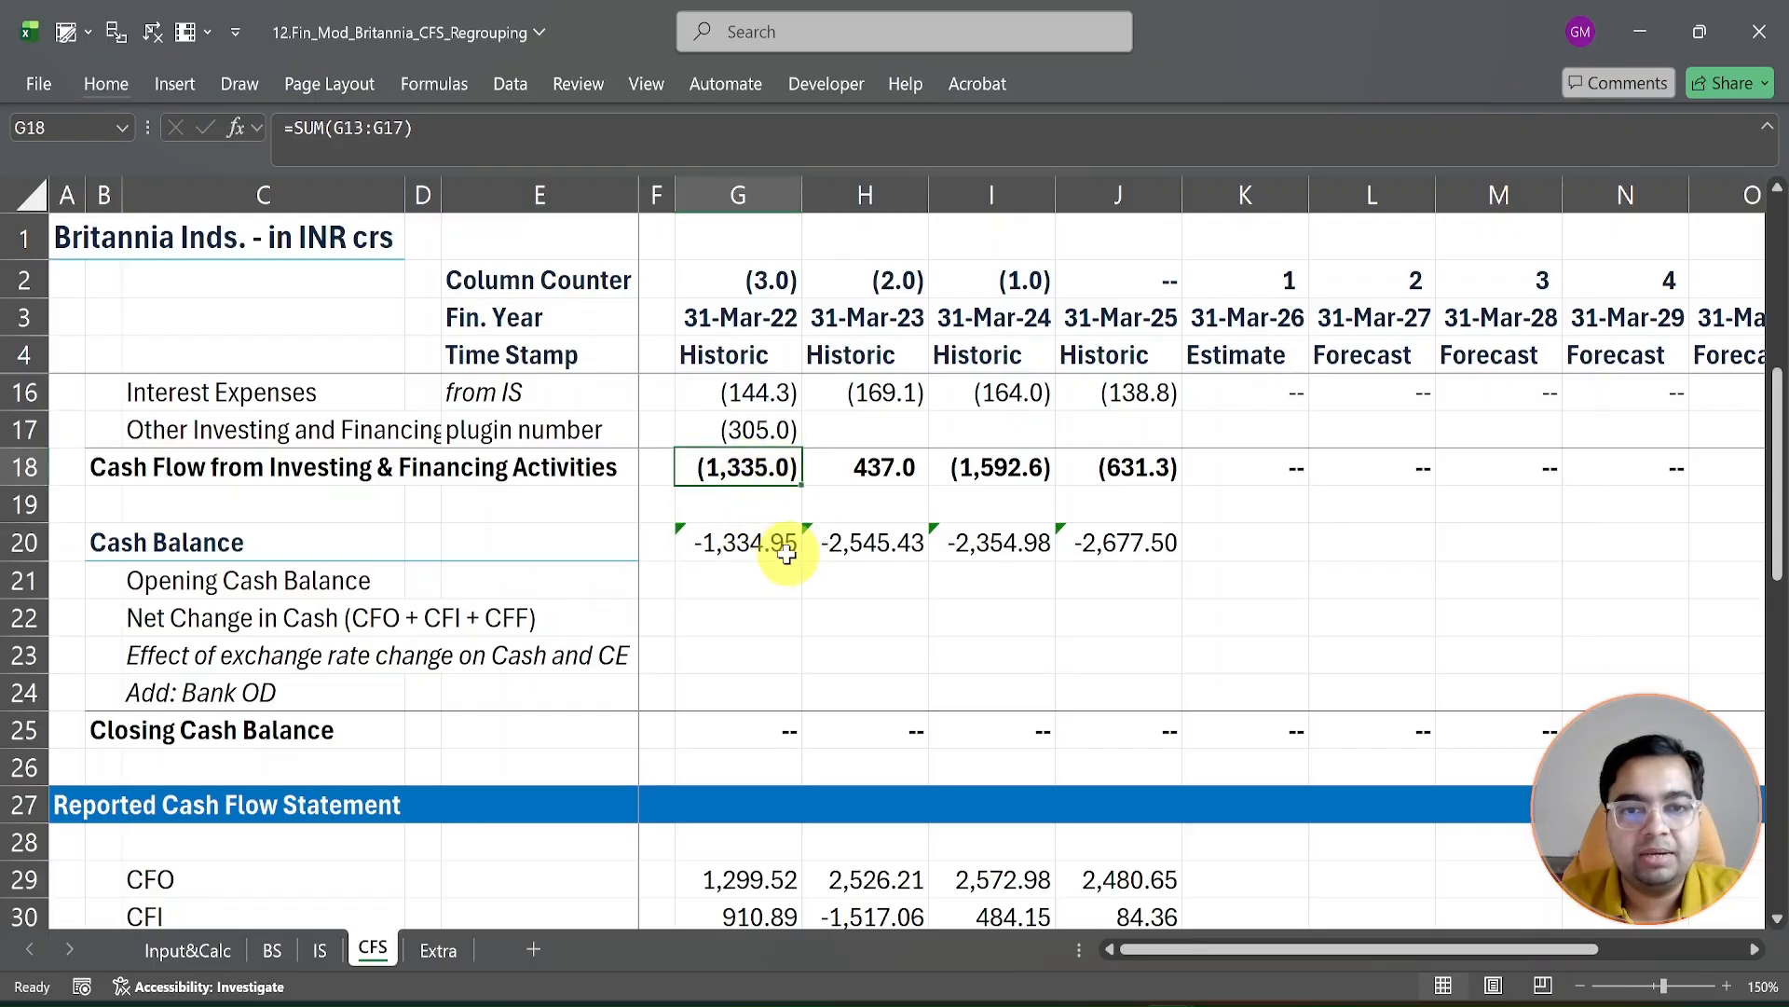
Step: Goal Seek the 31-Mar-23 investing and financing total in H18 to -2545.43 by changing H17
click(896, 467)
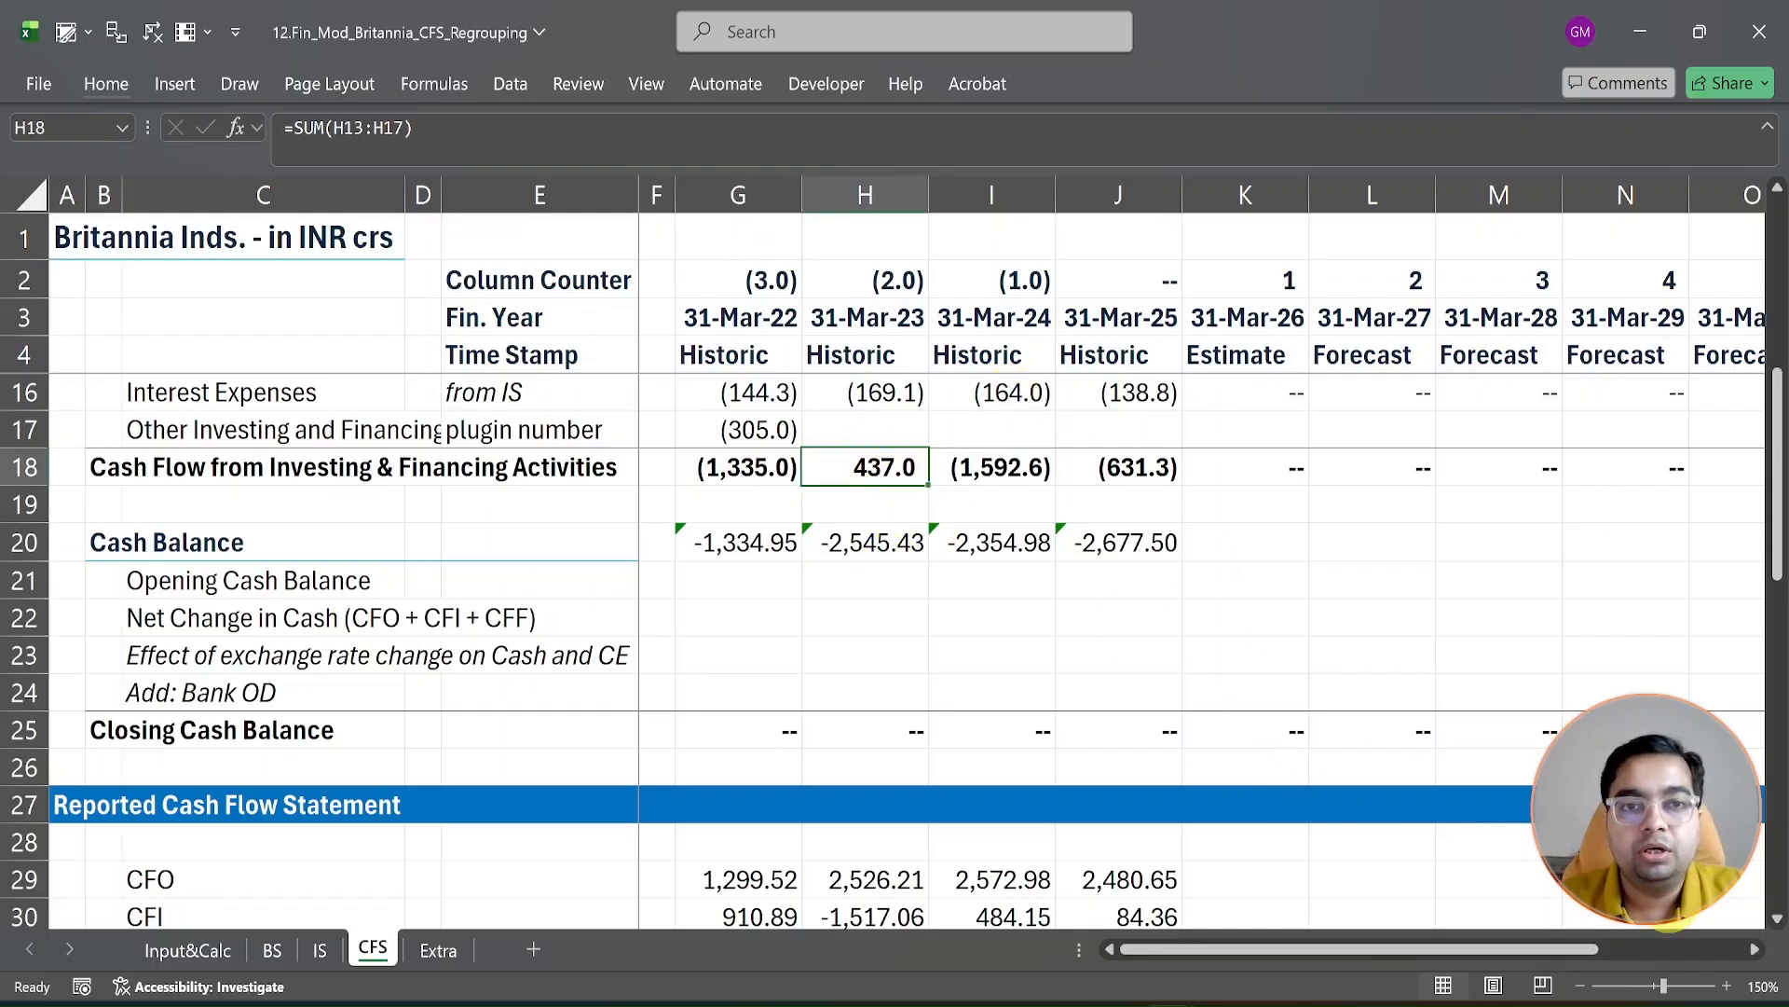
key(alt+q)
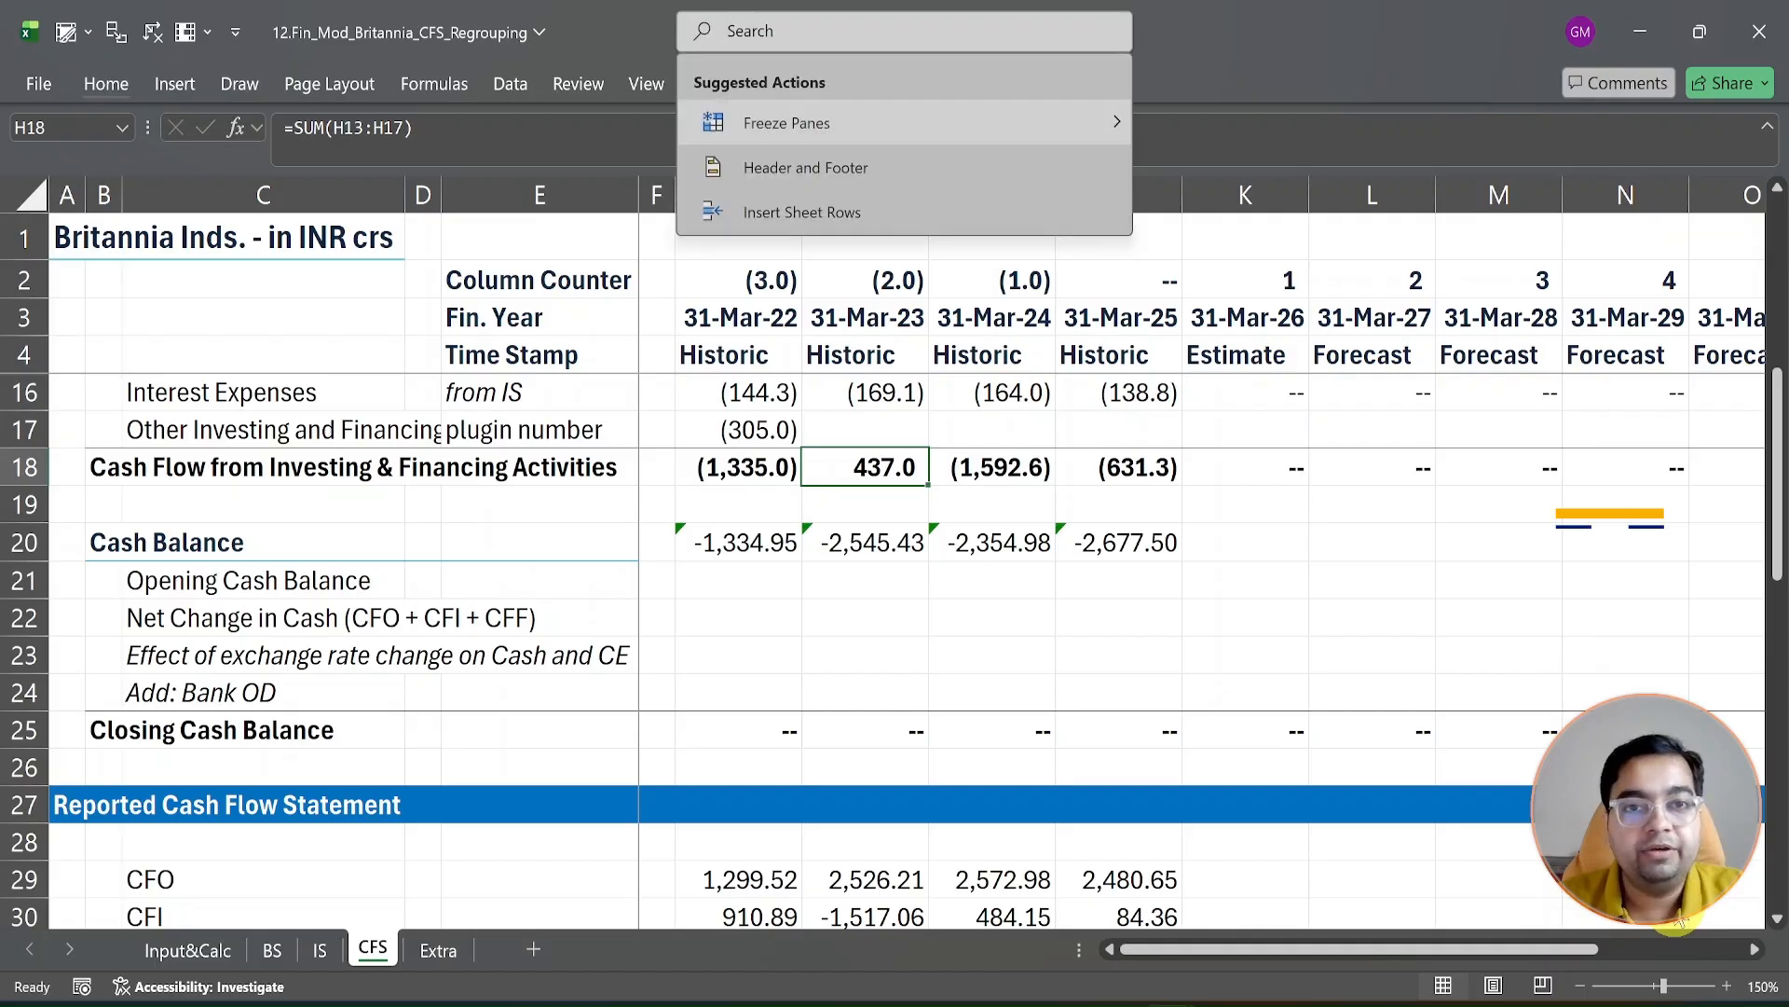
key(Escape)
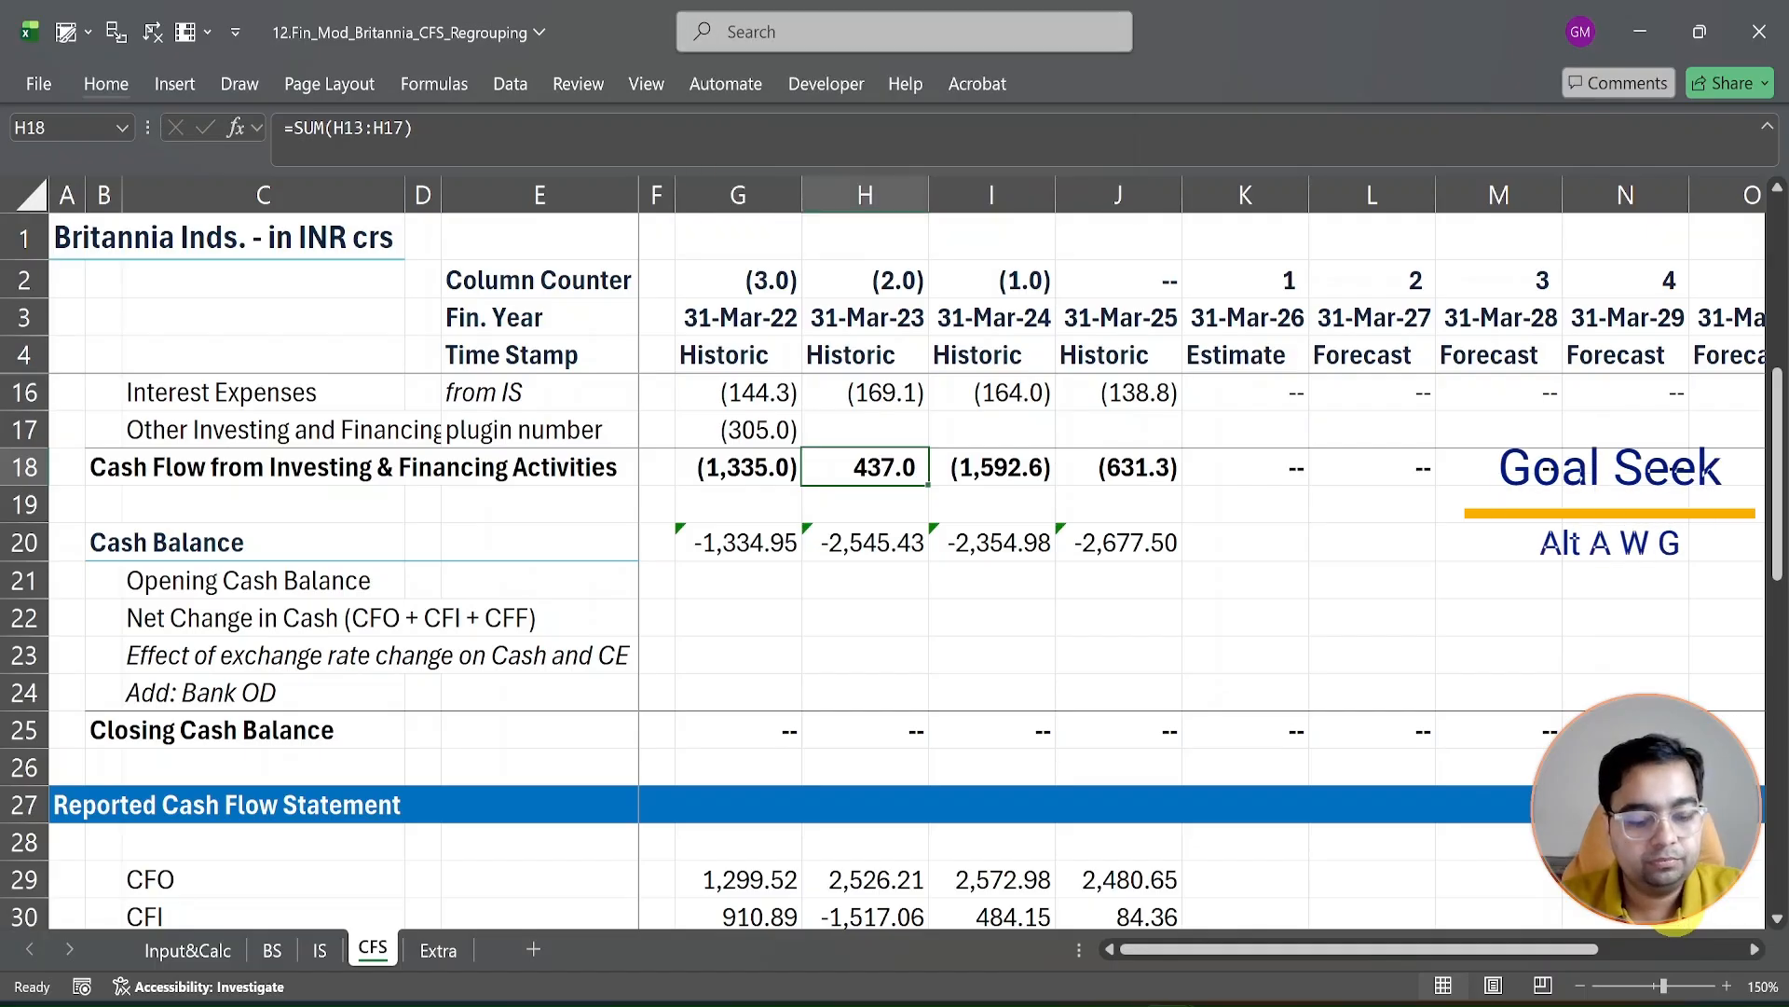
key(alt)
key(a)
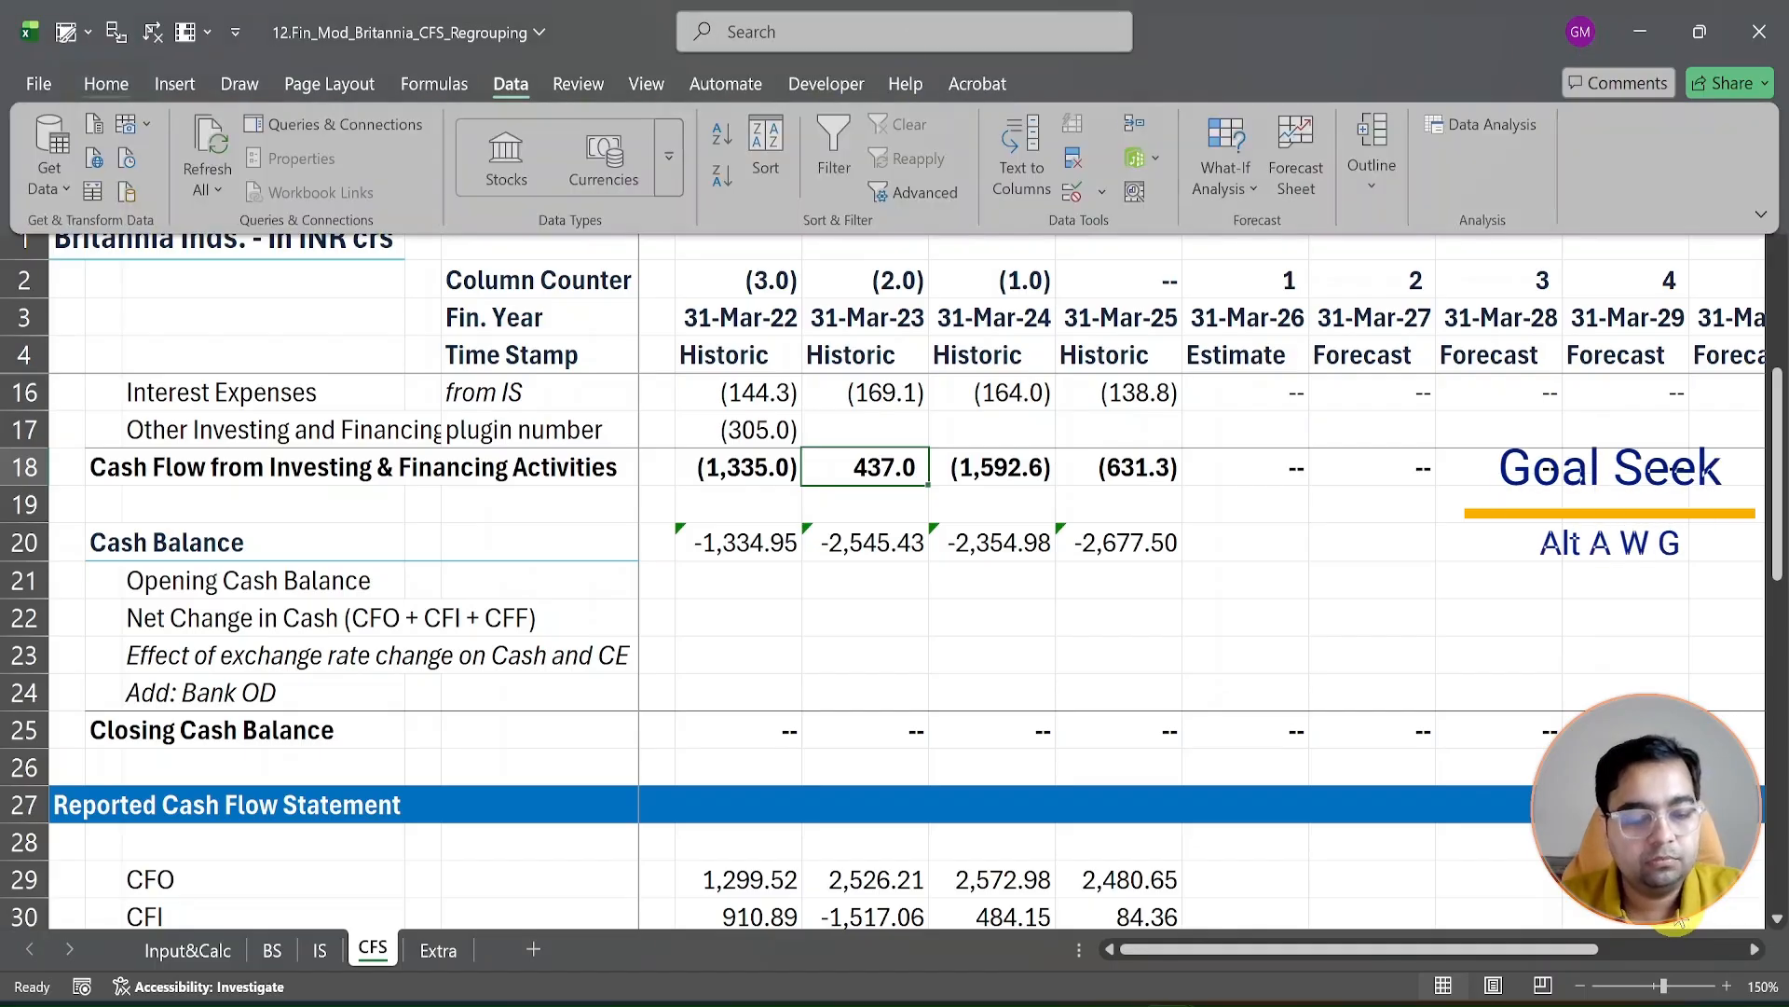
key(w)
key(g)
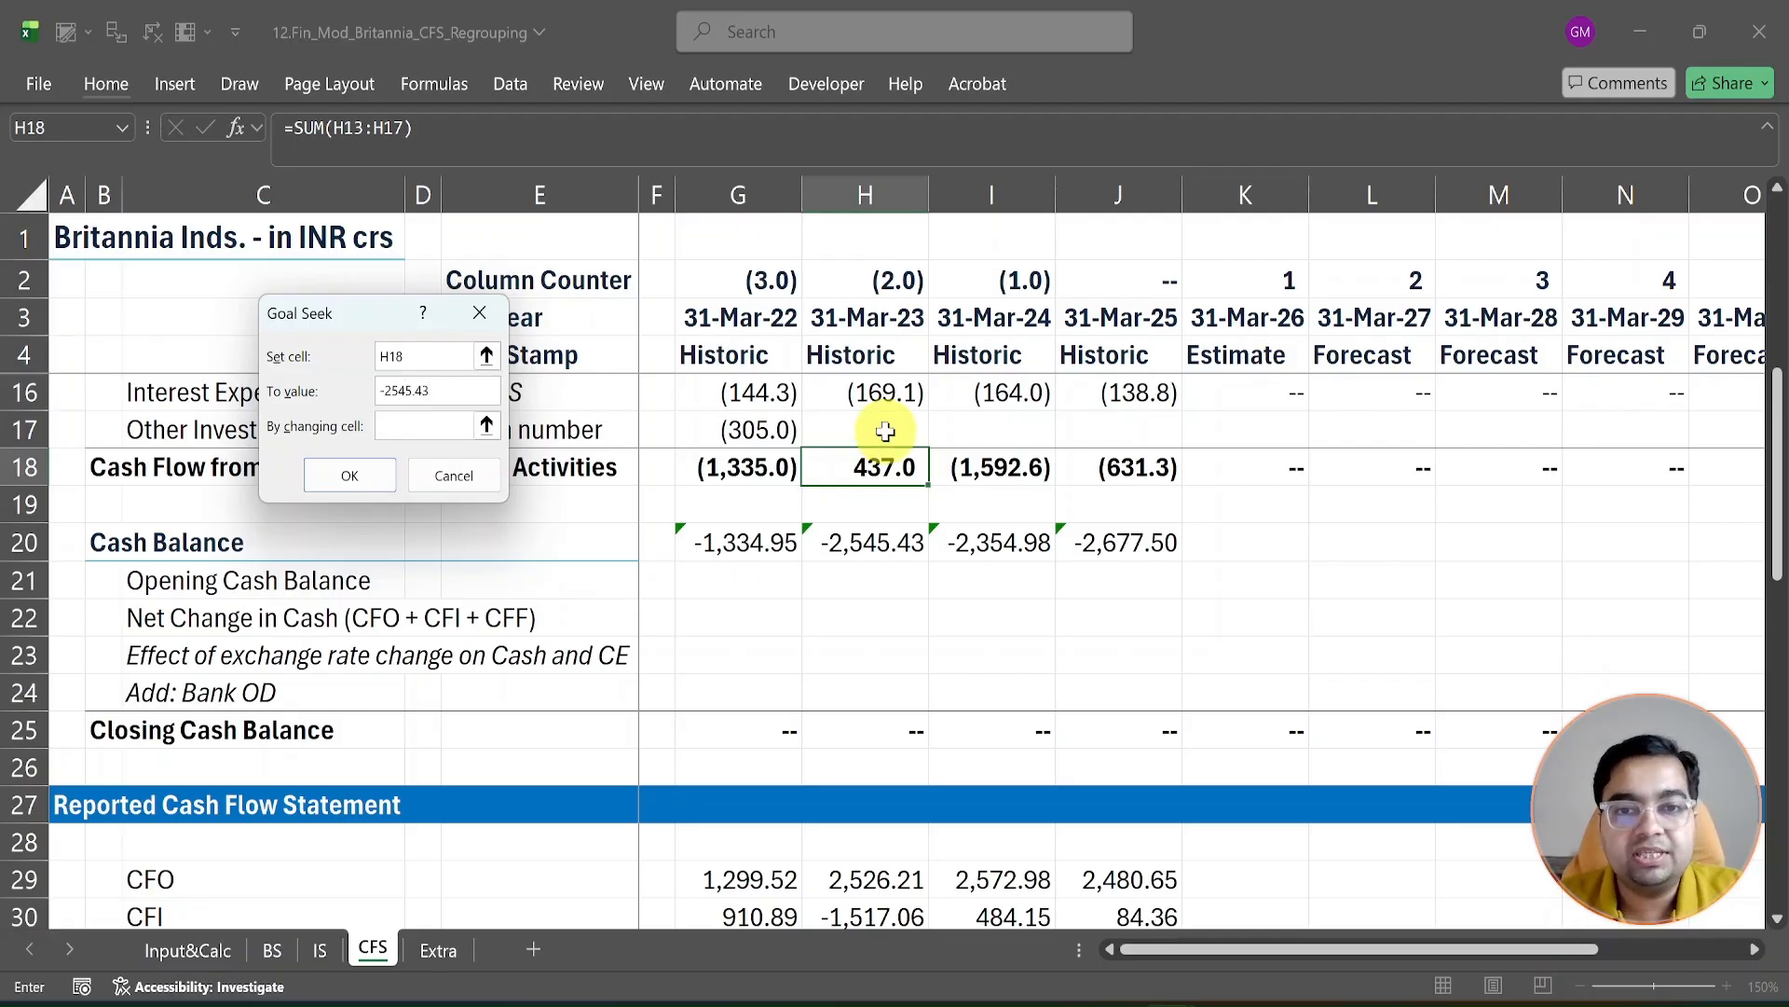
click(349, 475)
click(332, 475)
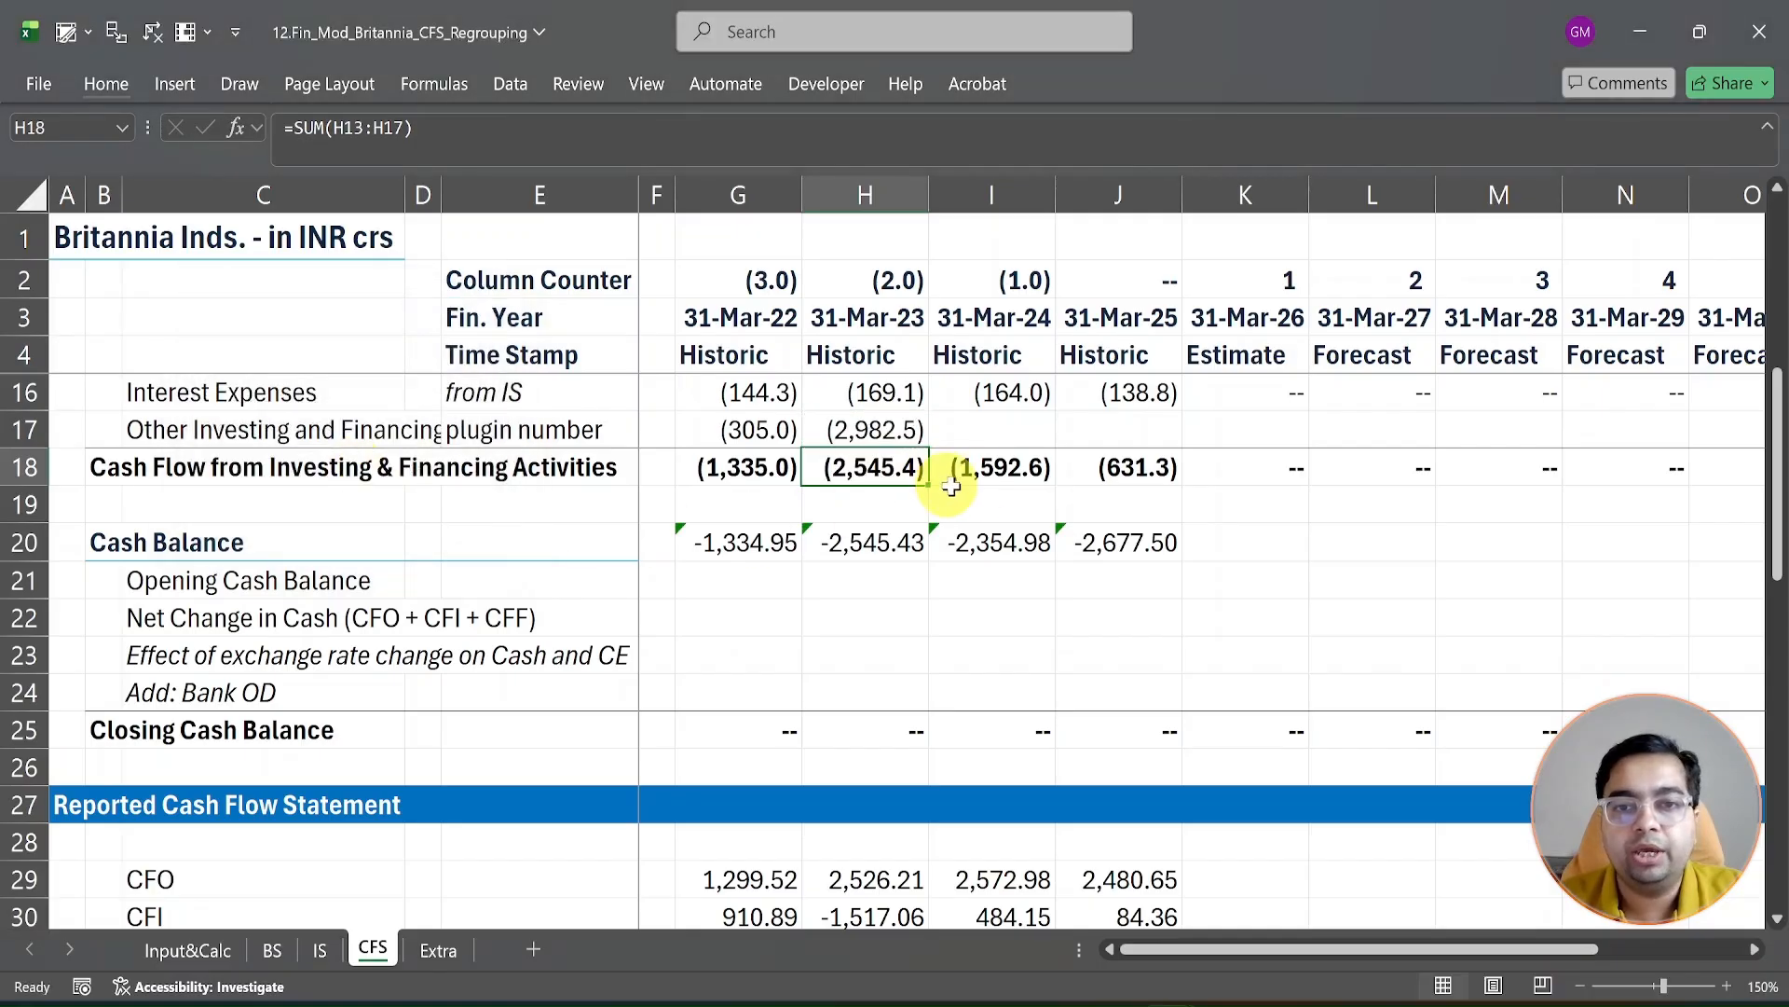
Step: Goal Seek the 31-Mar-24 investing and financing total in I18 to -2354.98 by changing I17
click(1000, 468)
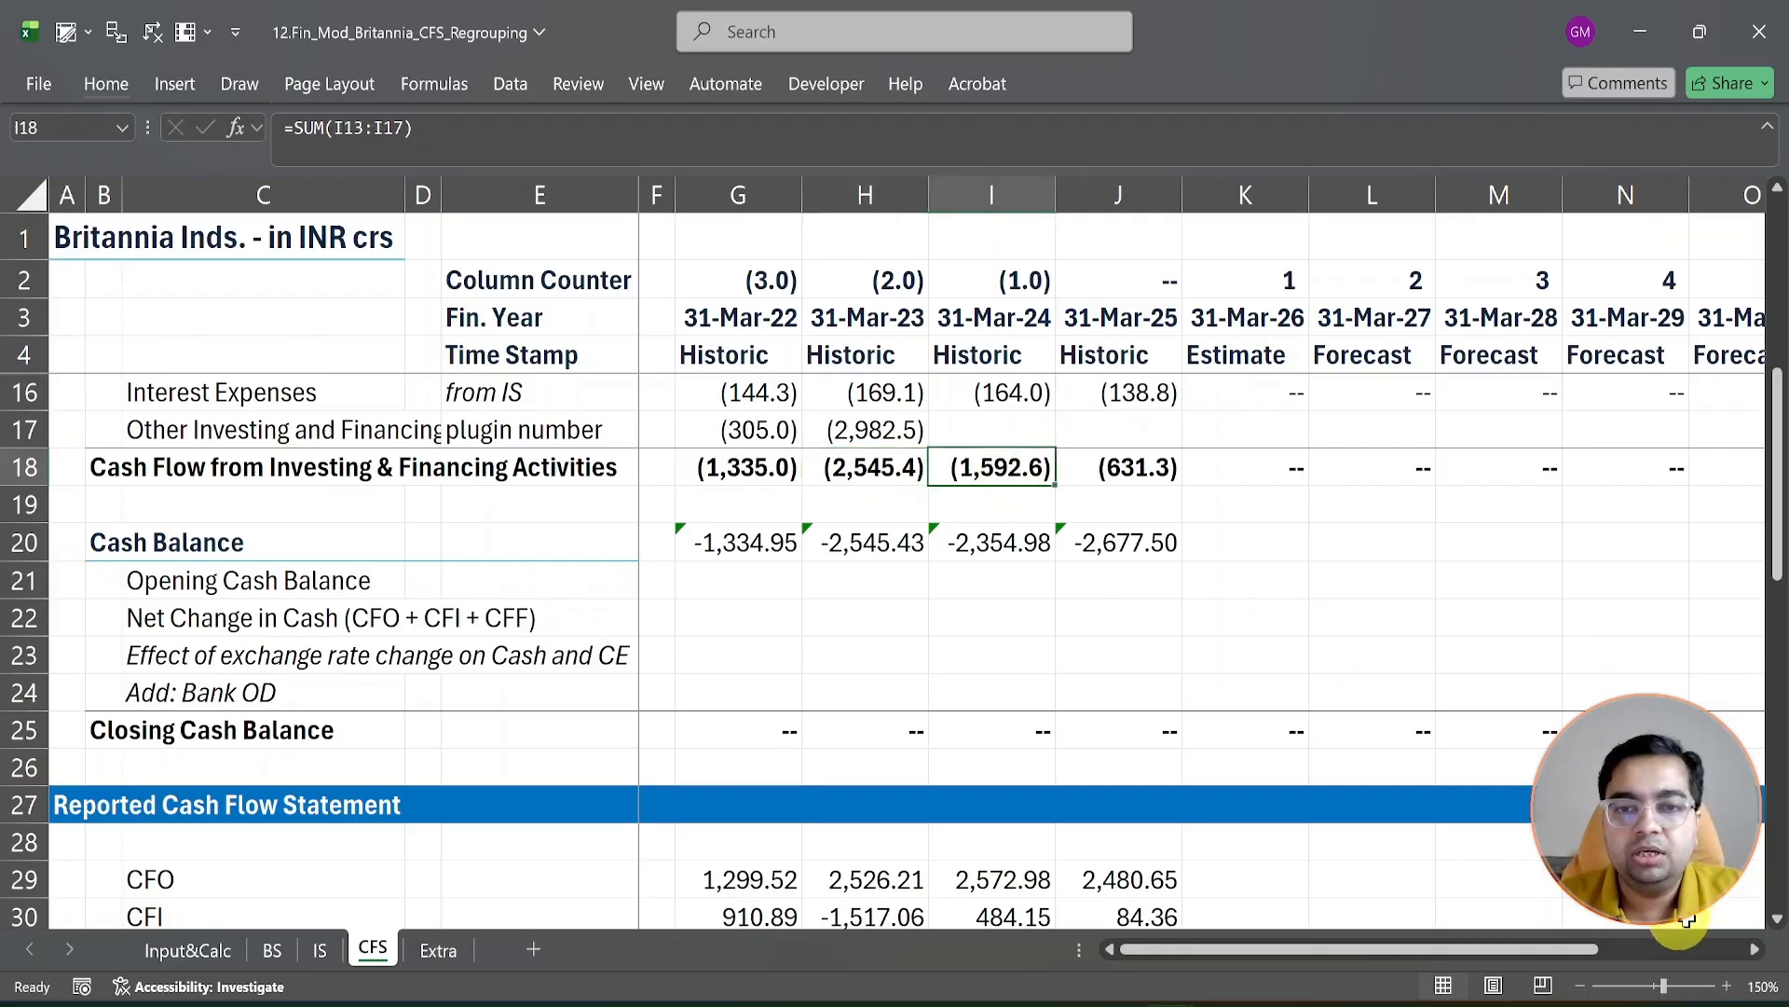
key(alt)
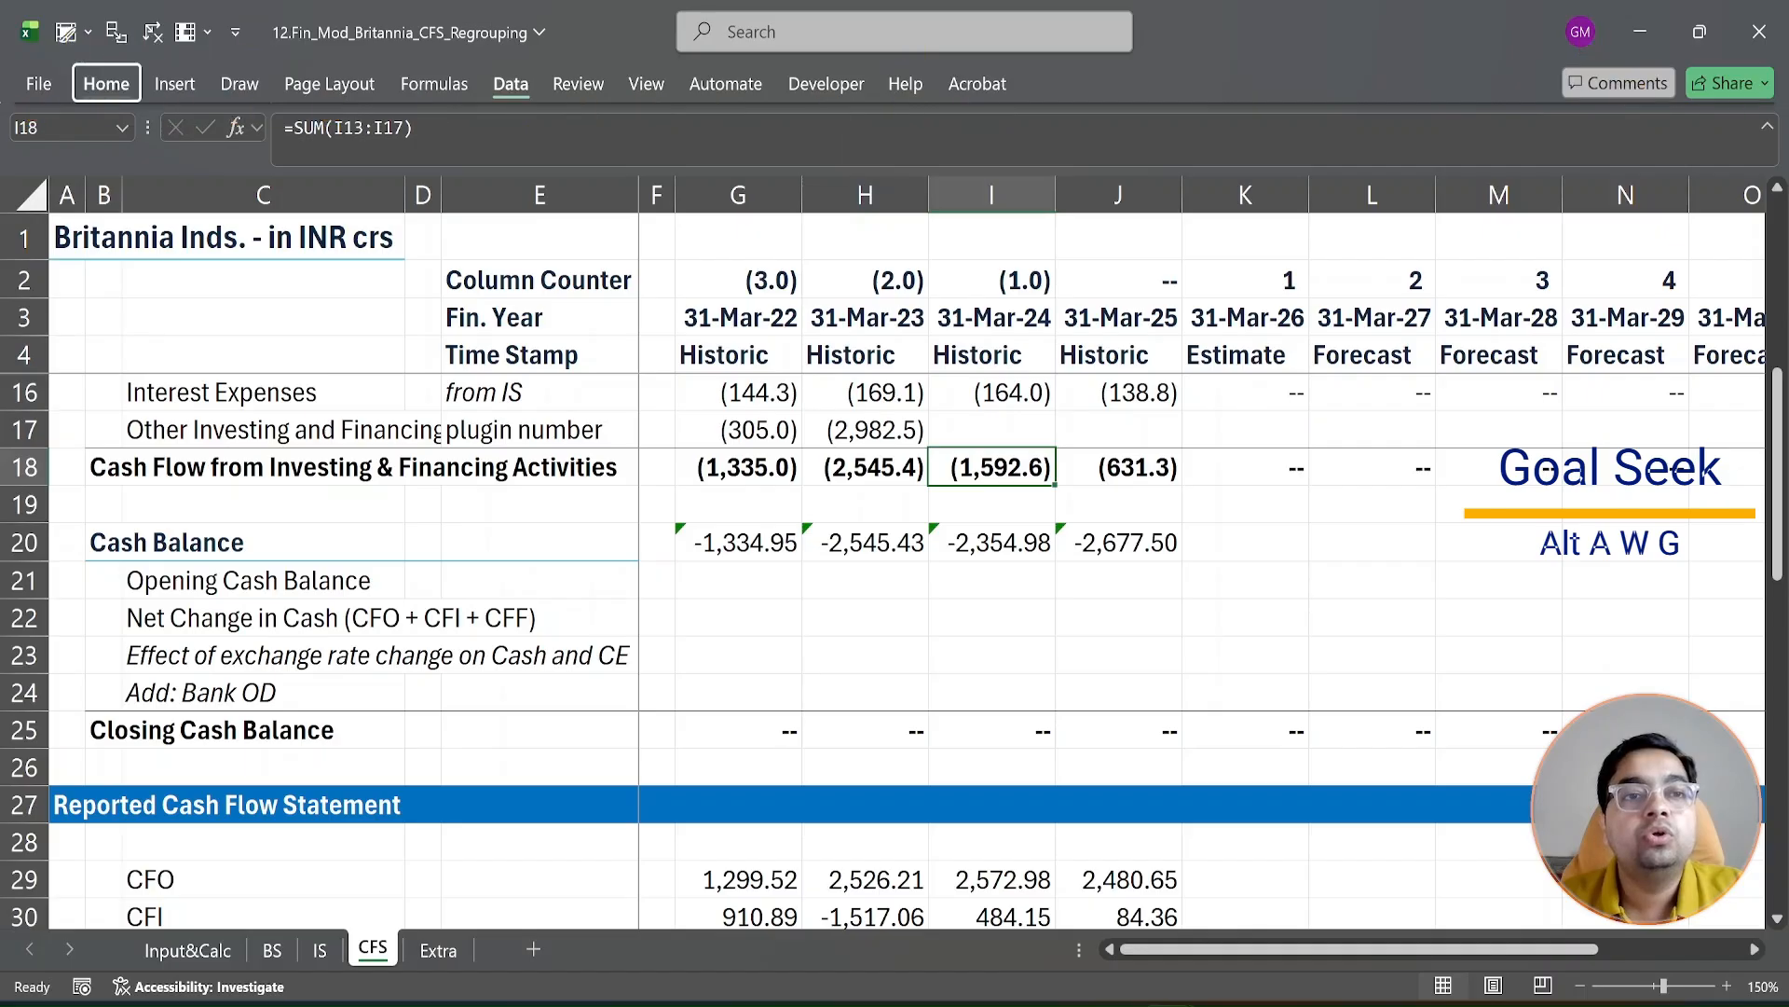
key(a)
key(w)
key(g)
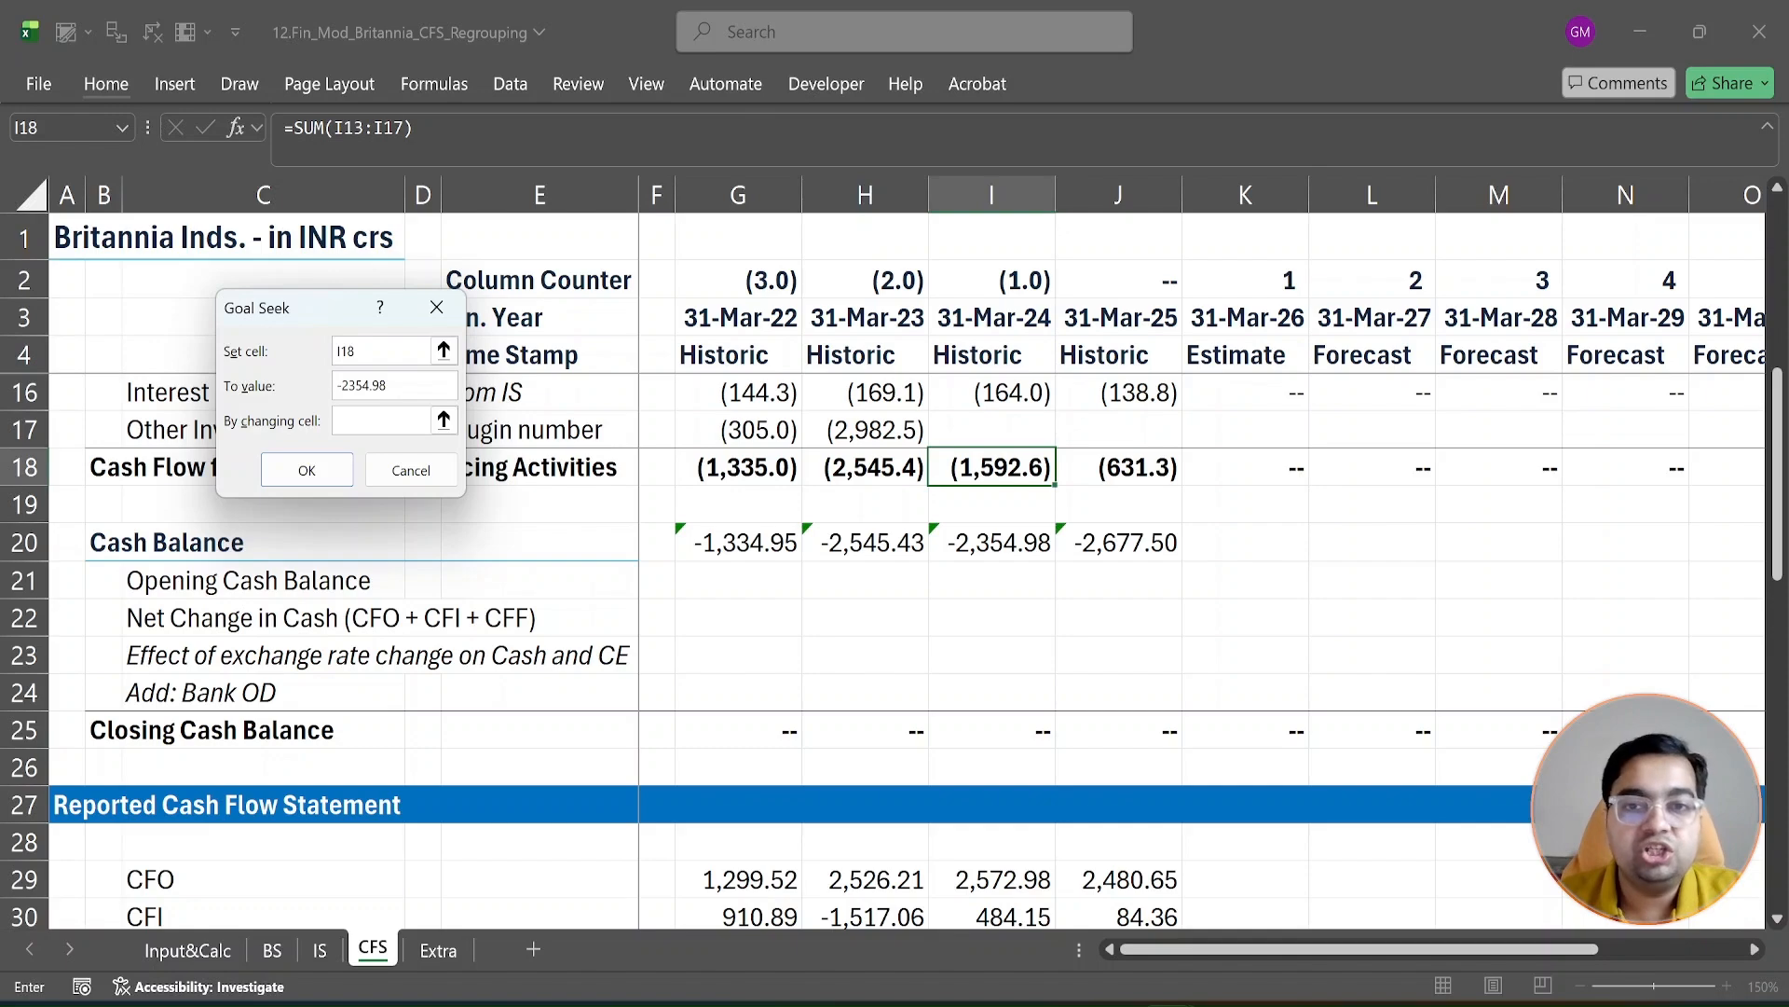
key(Tab)
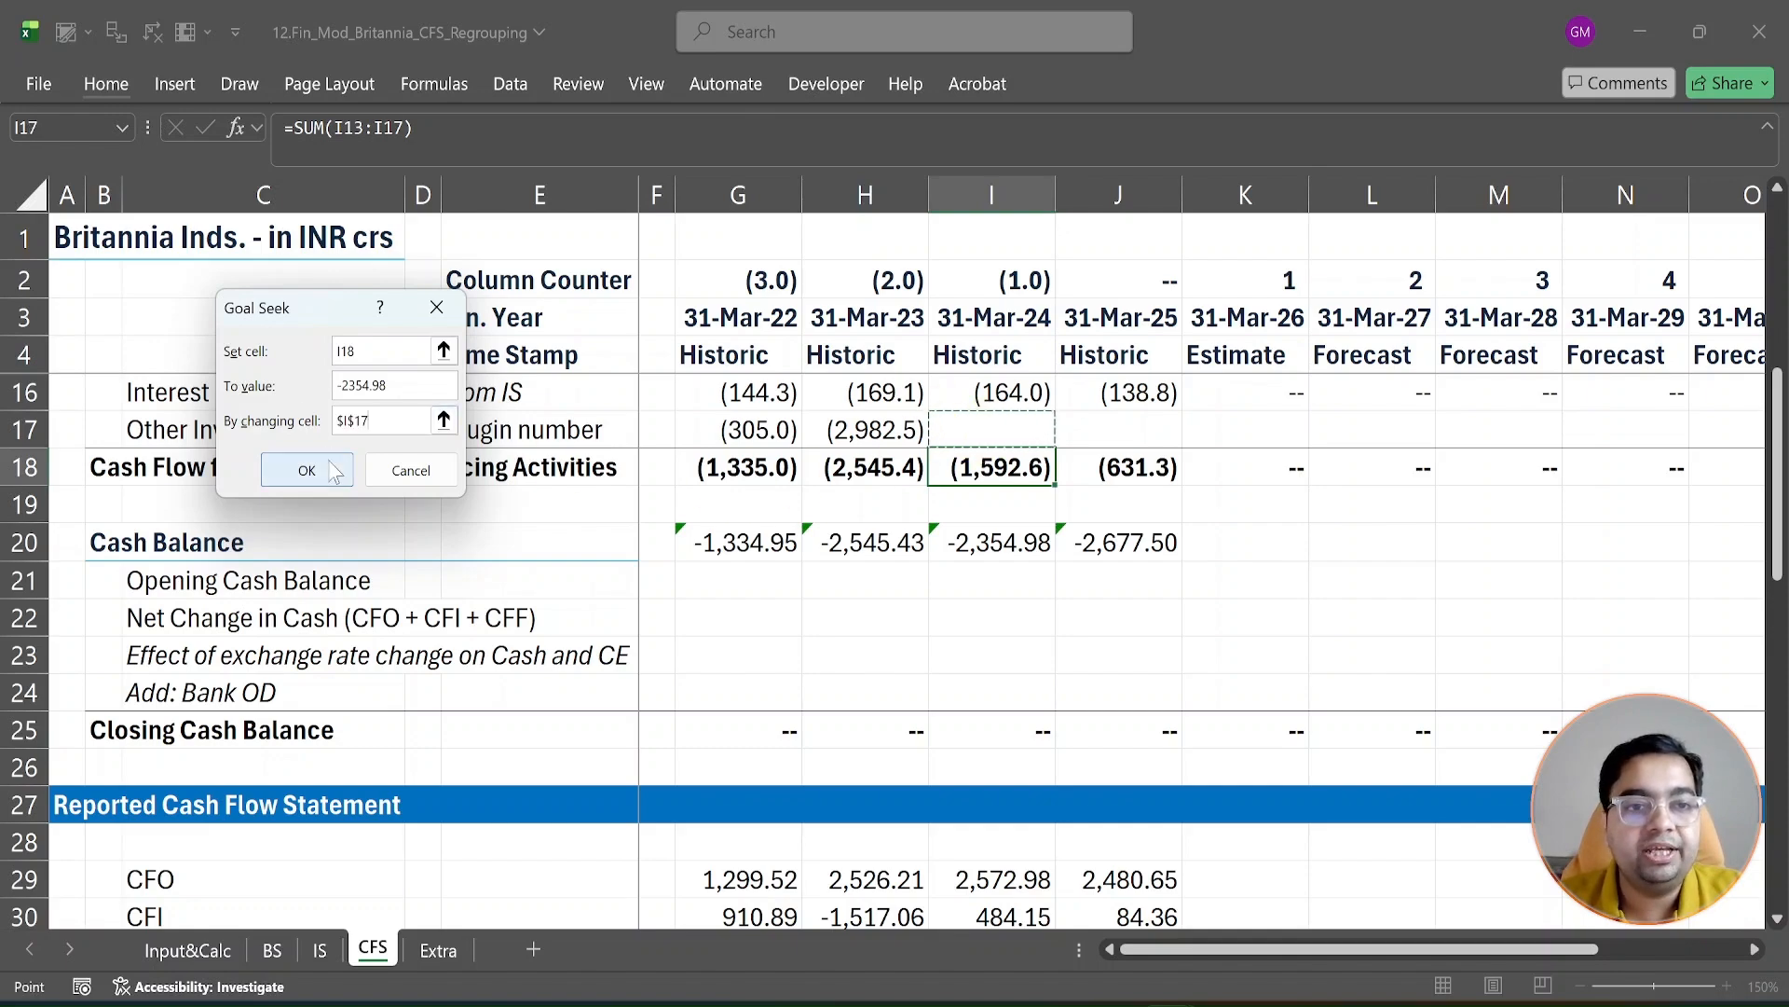
click(331, 466)
click(295, 470)
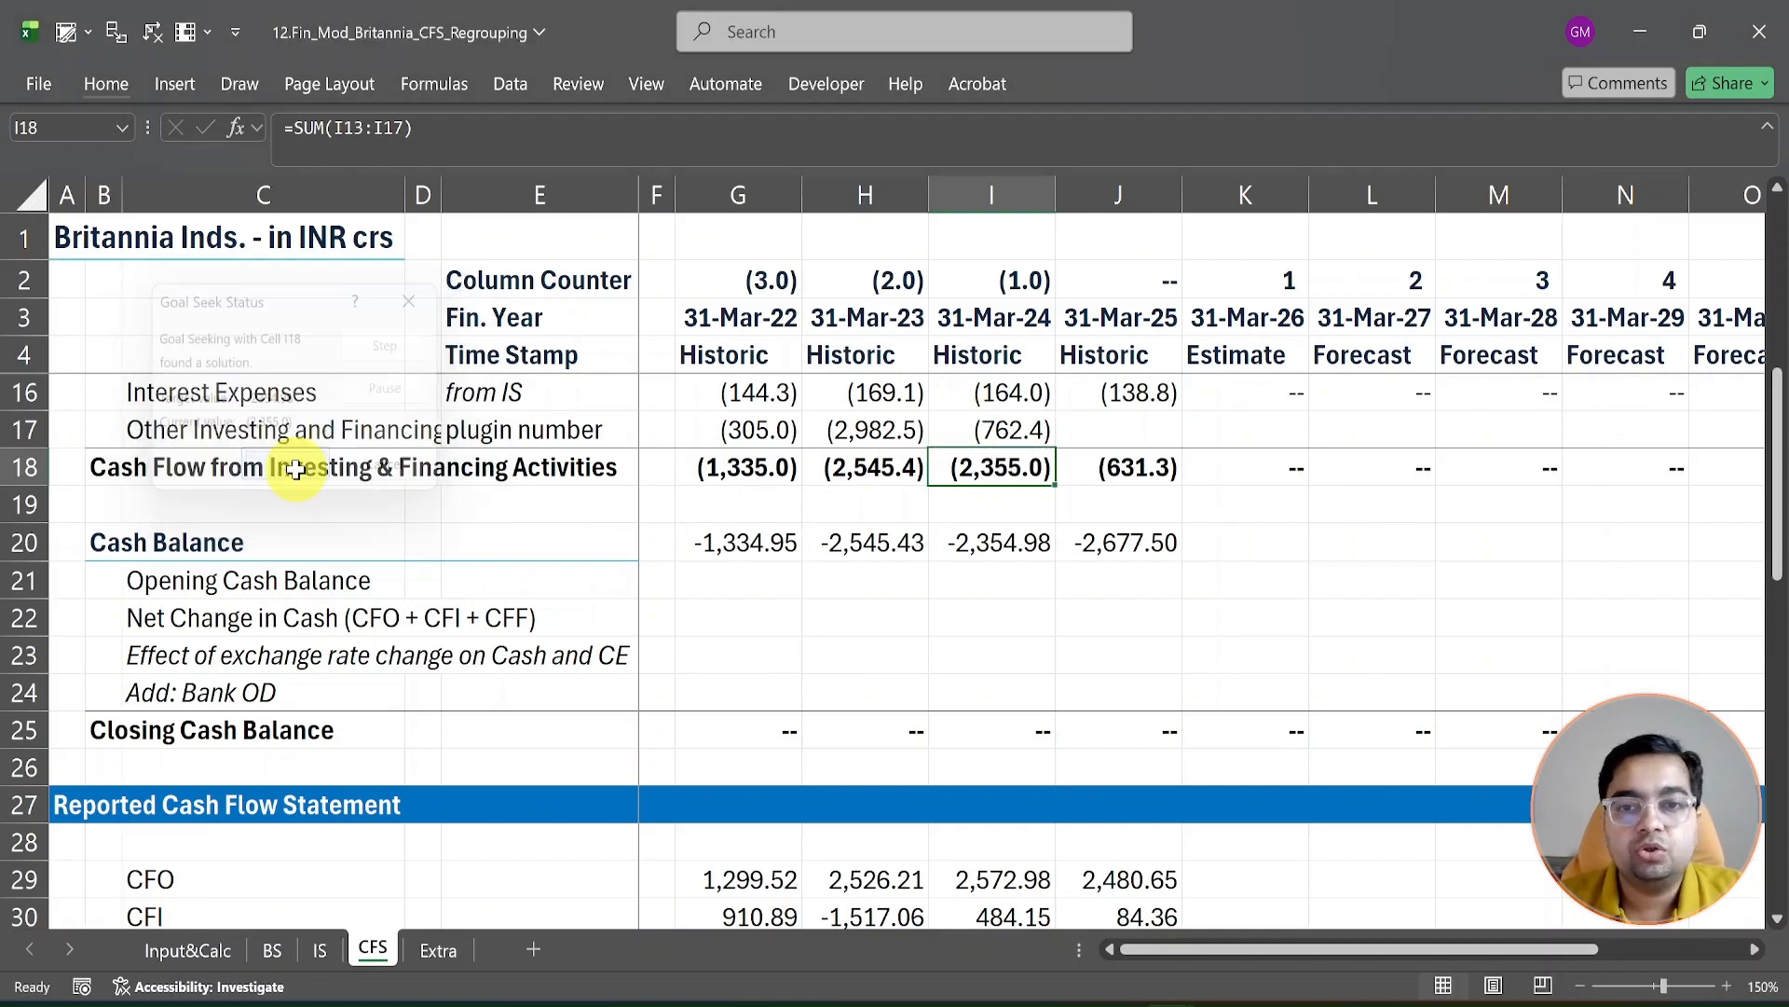
Step: Goal Seek the 31-Mar-25 investing and financing total in J18 to -2677.50 by changing J17
click(1091, 479)
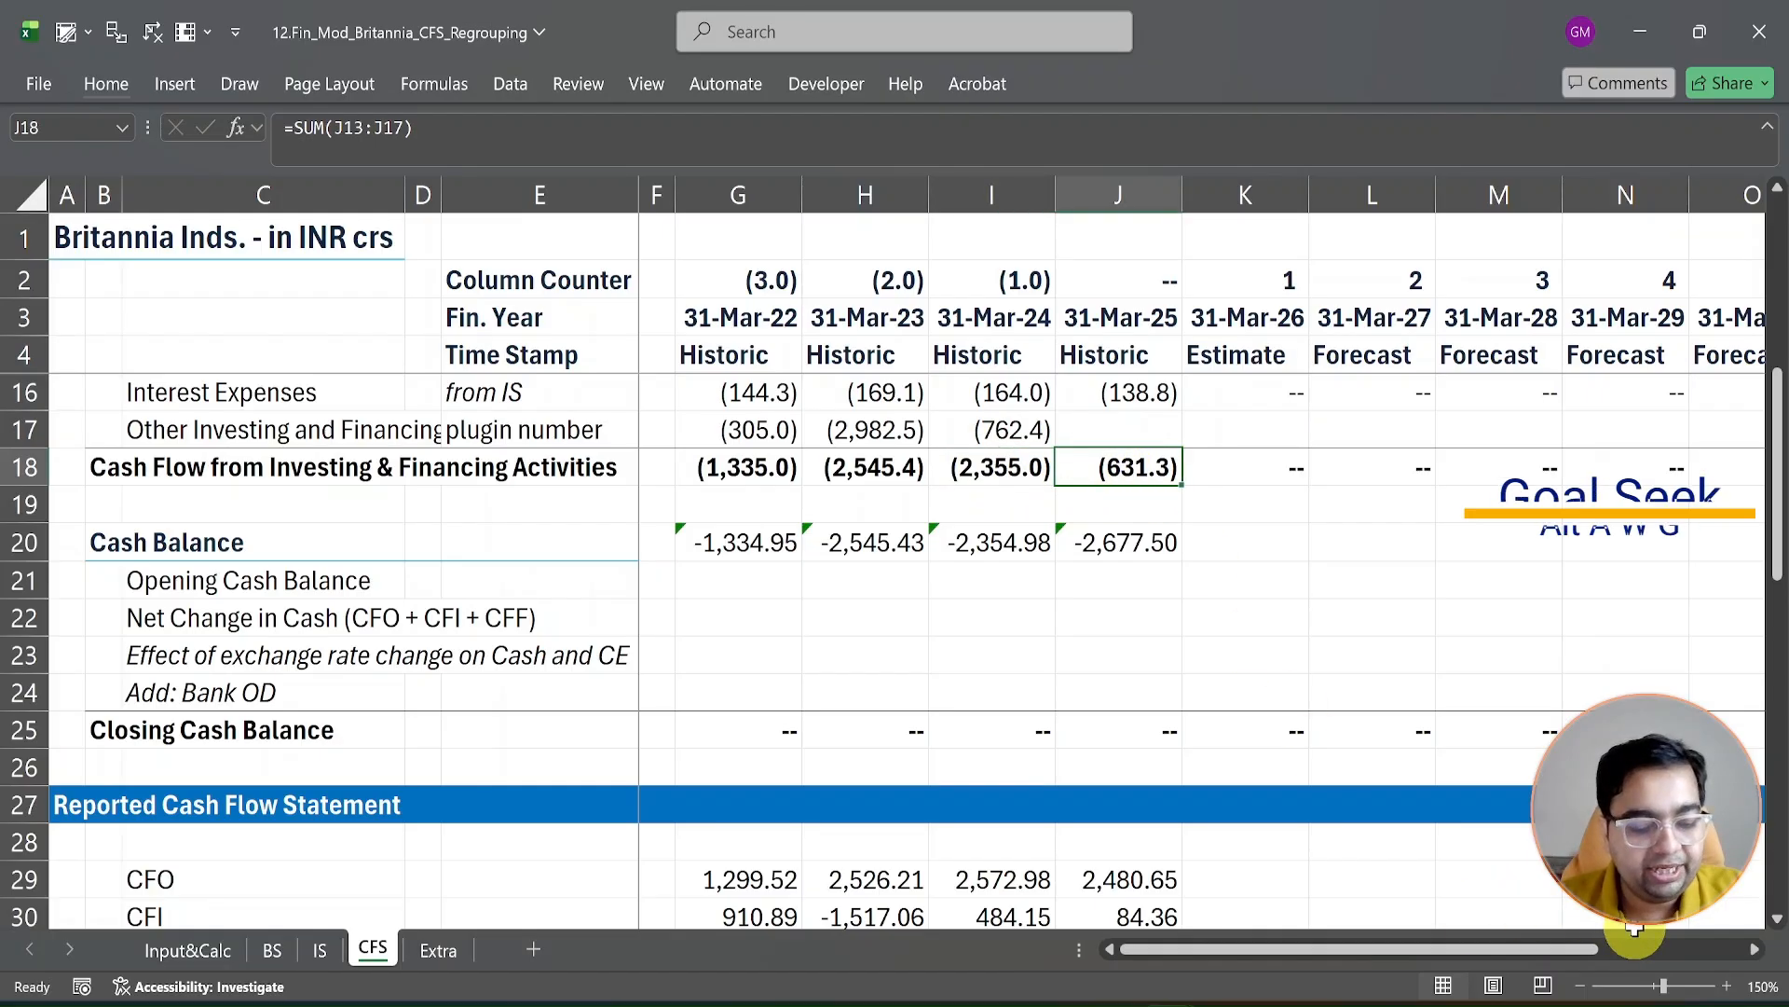
key(alt)
key(a)
key(w)
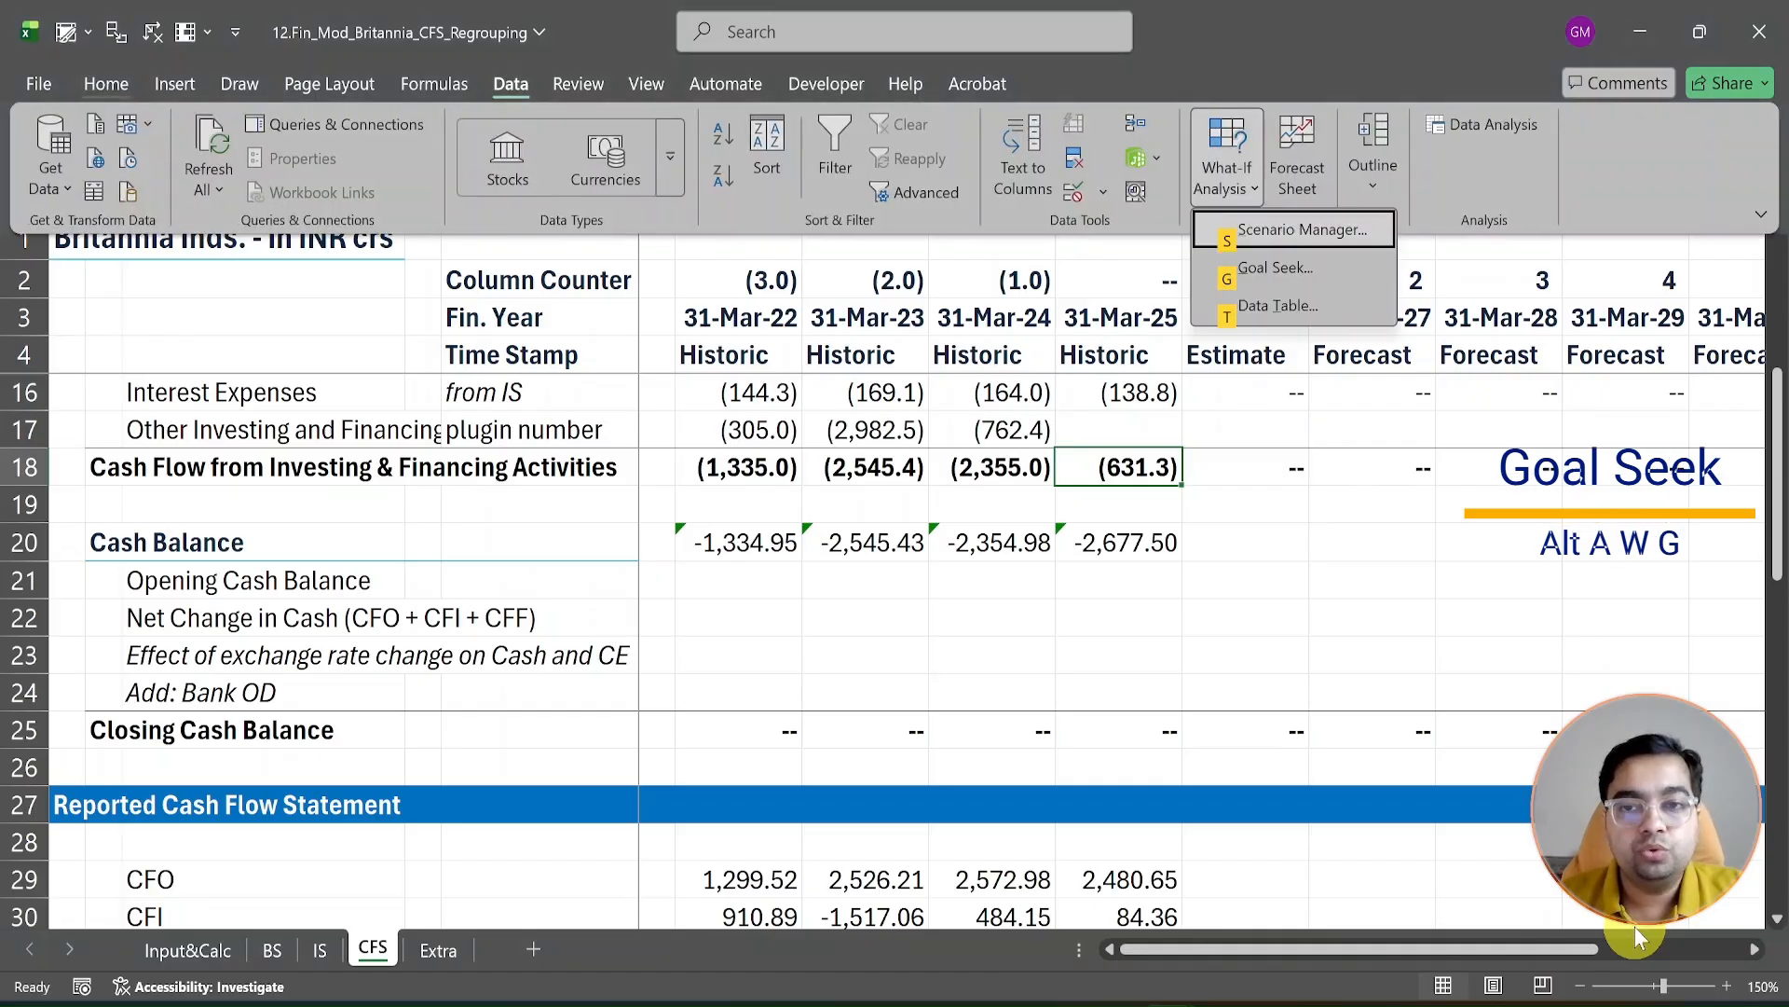
key(g)
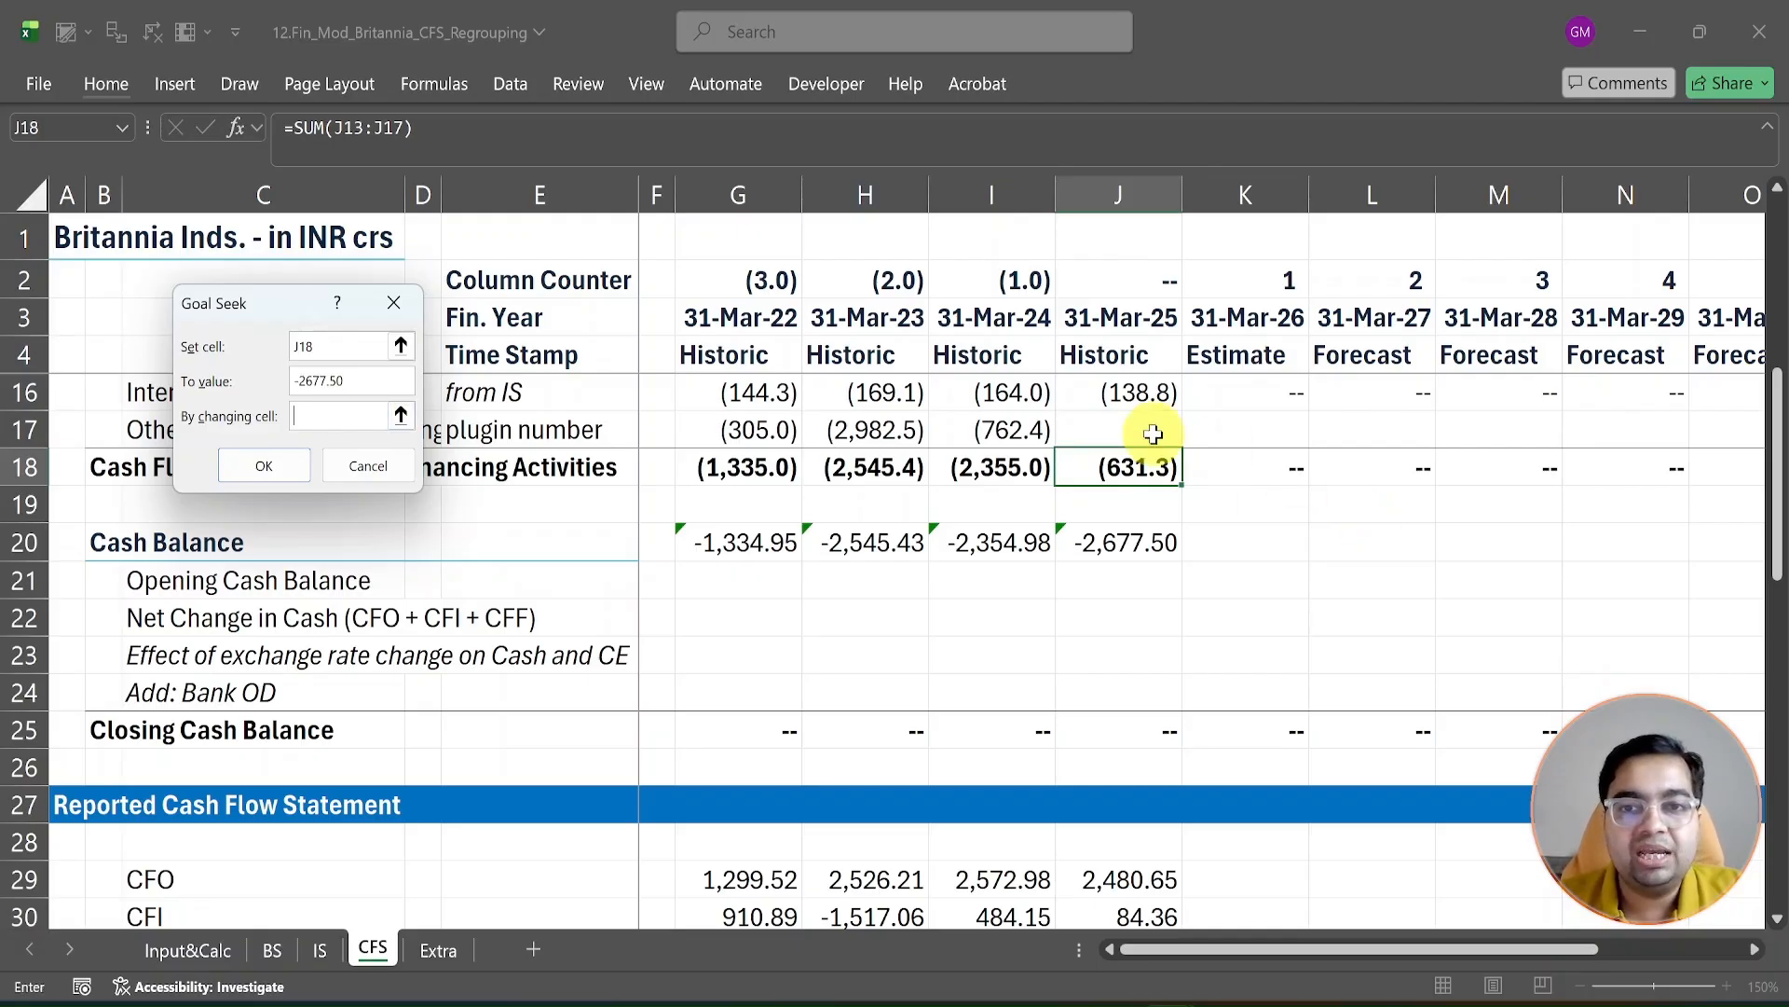
click(256, 466)
click(249, 466)
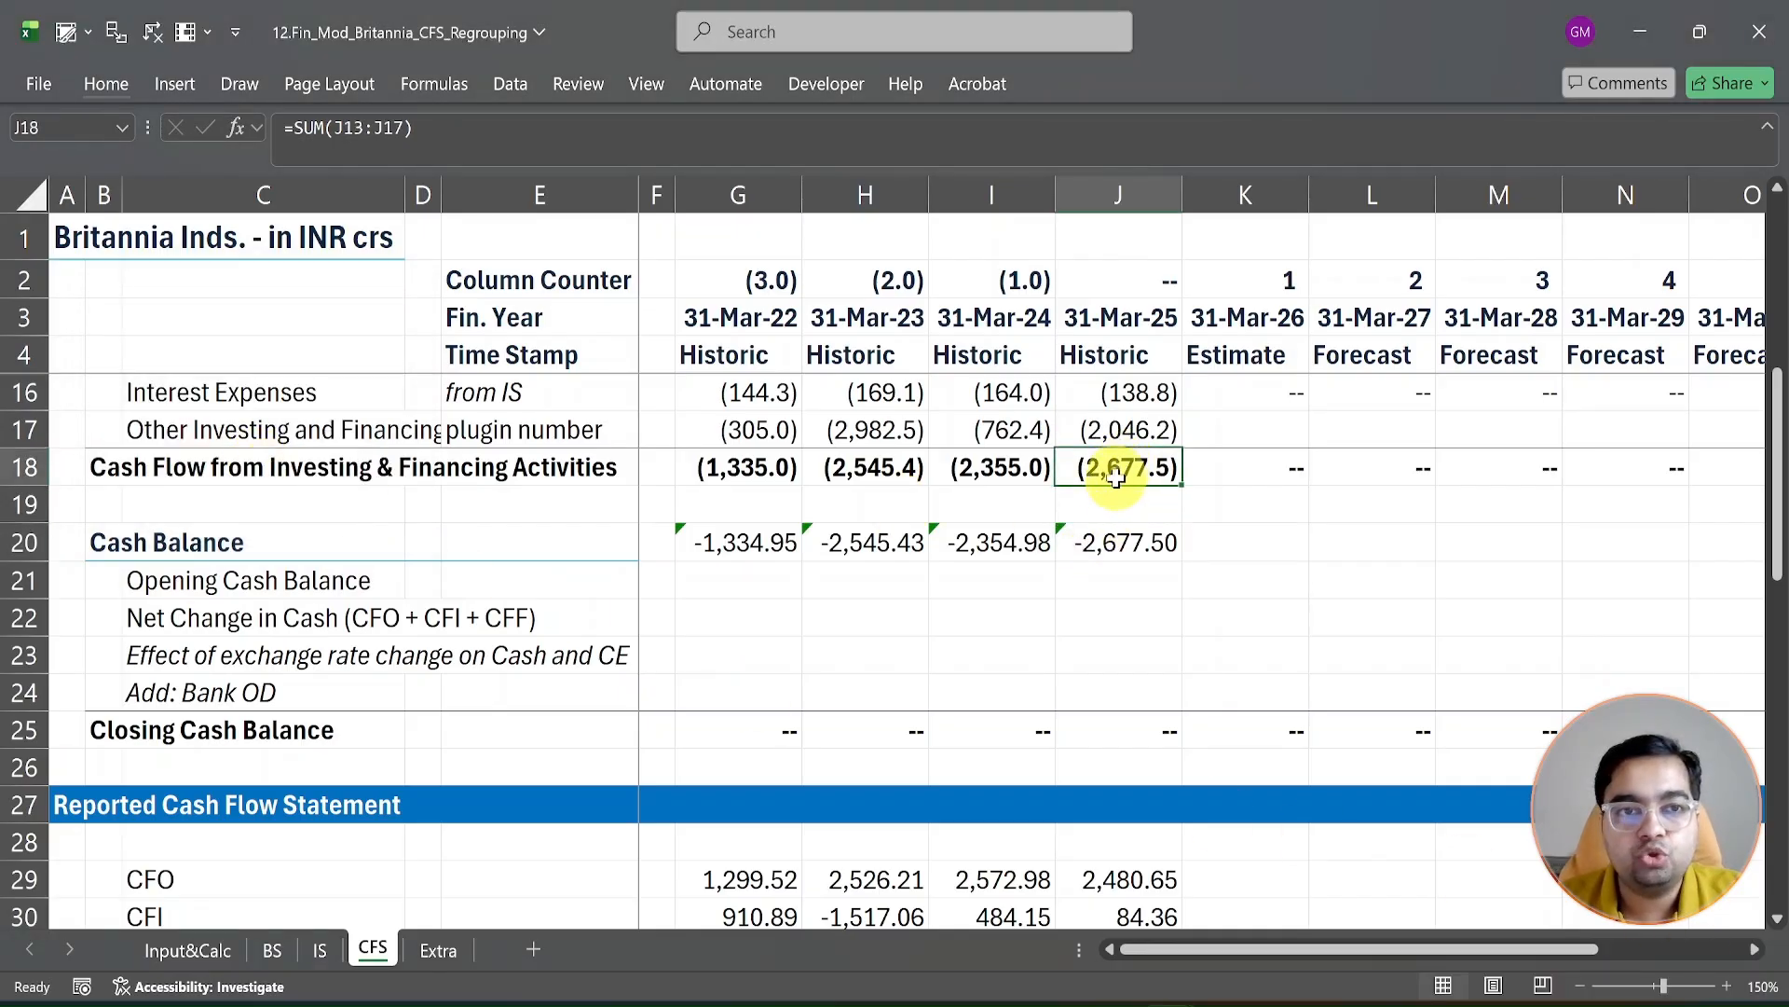
click(1122, 516)
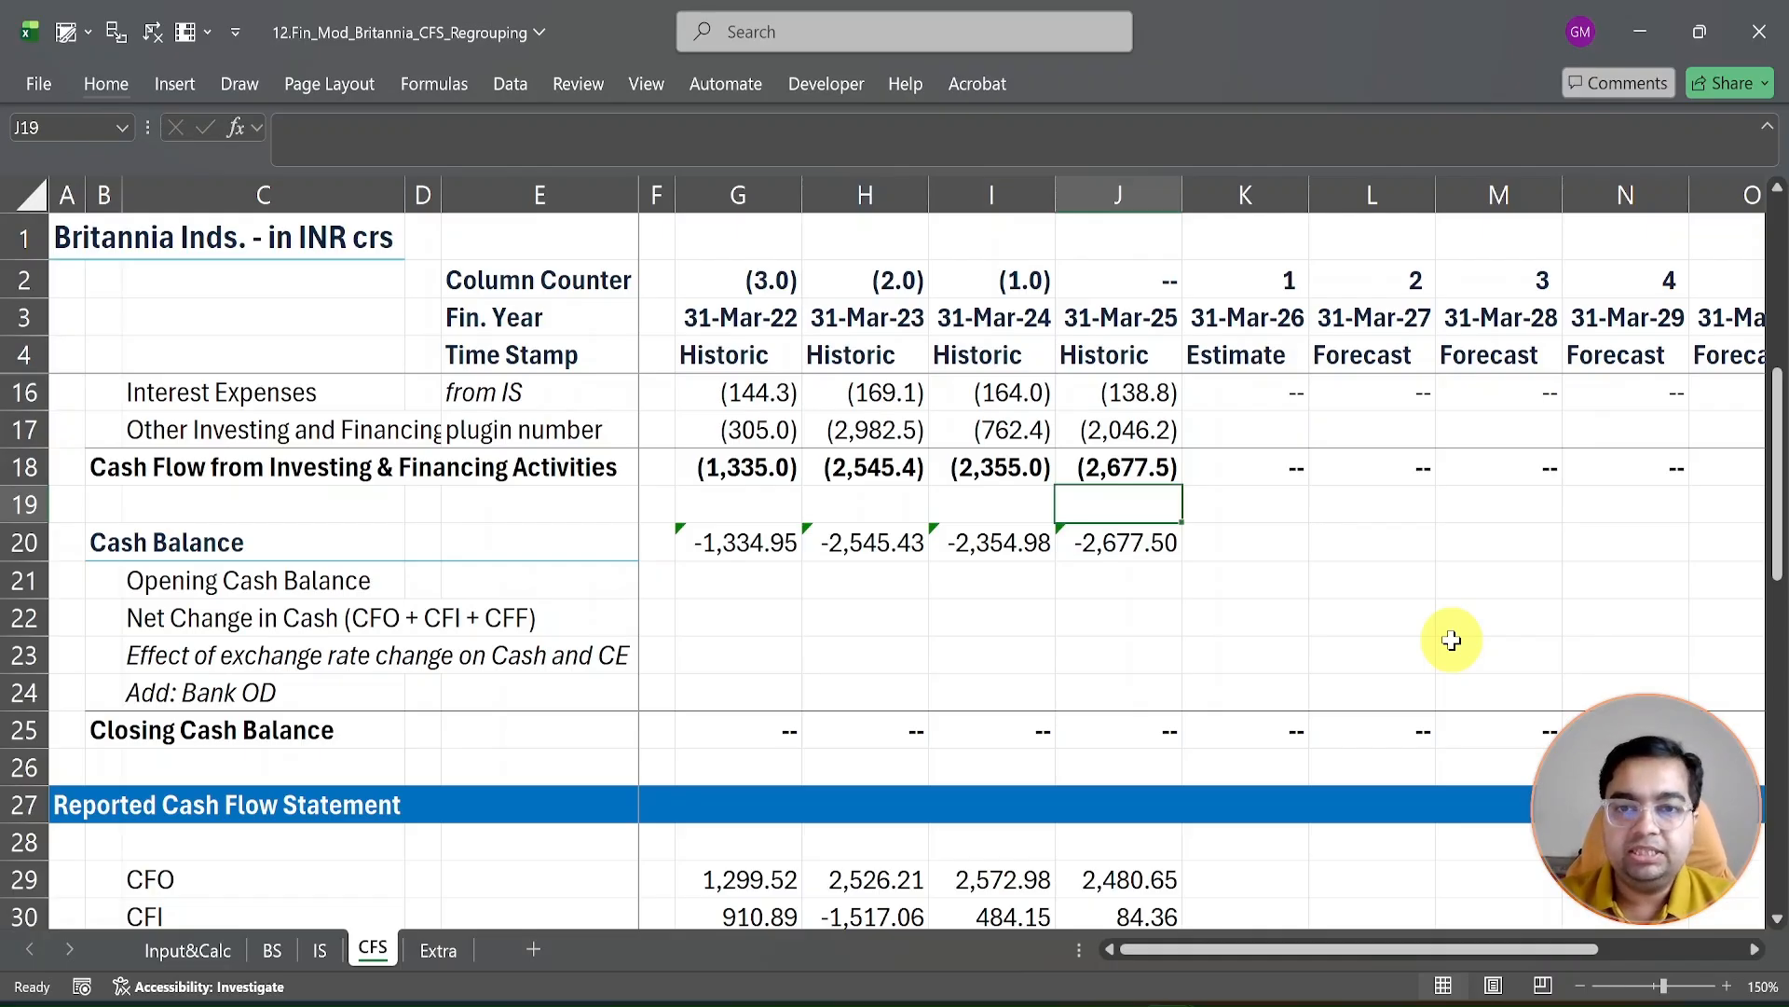
Step: Compare the investing and financing totals in row 18 with the check sums in row 20, and clear the check sums in G20:J20
click(1123, 469)
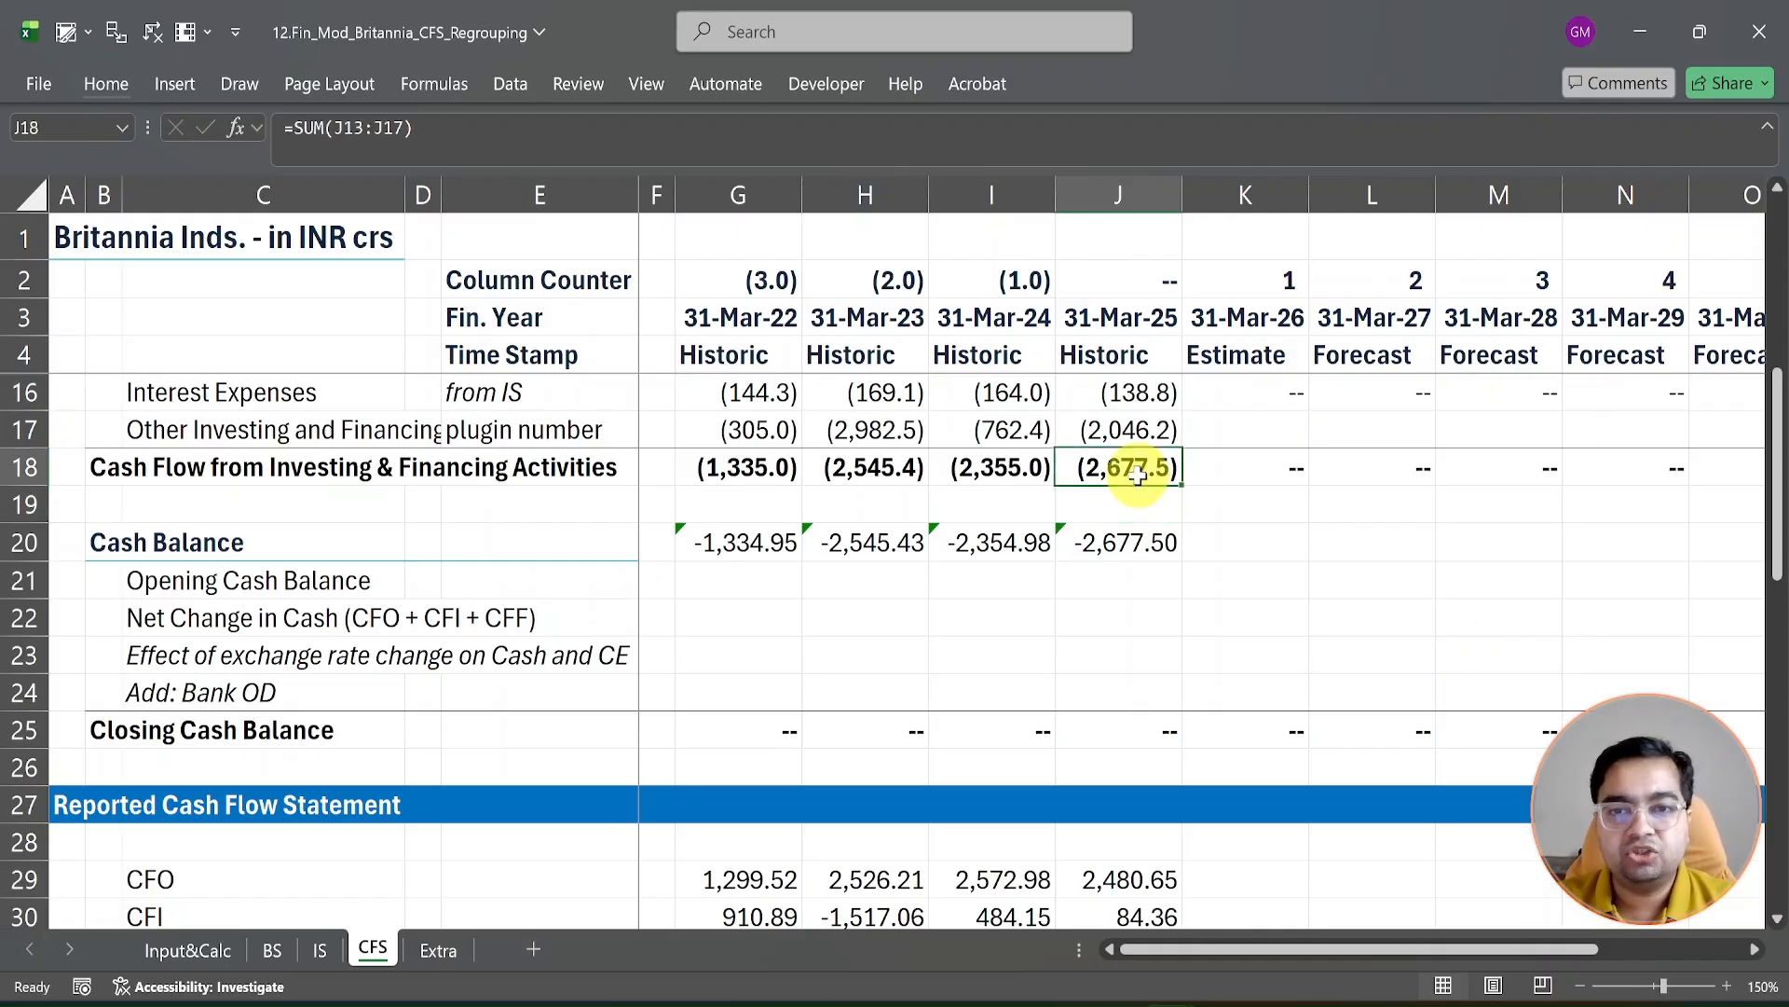
click(755, 468)
click(999, 468)
click(1067, 467)
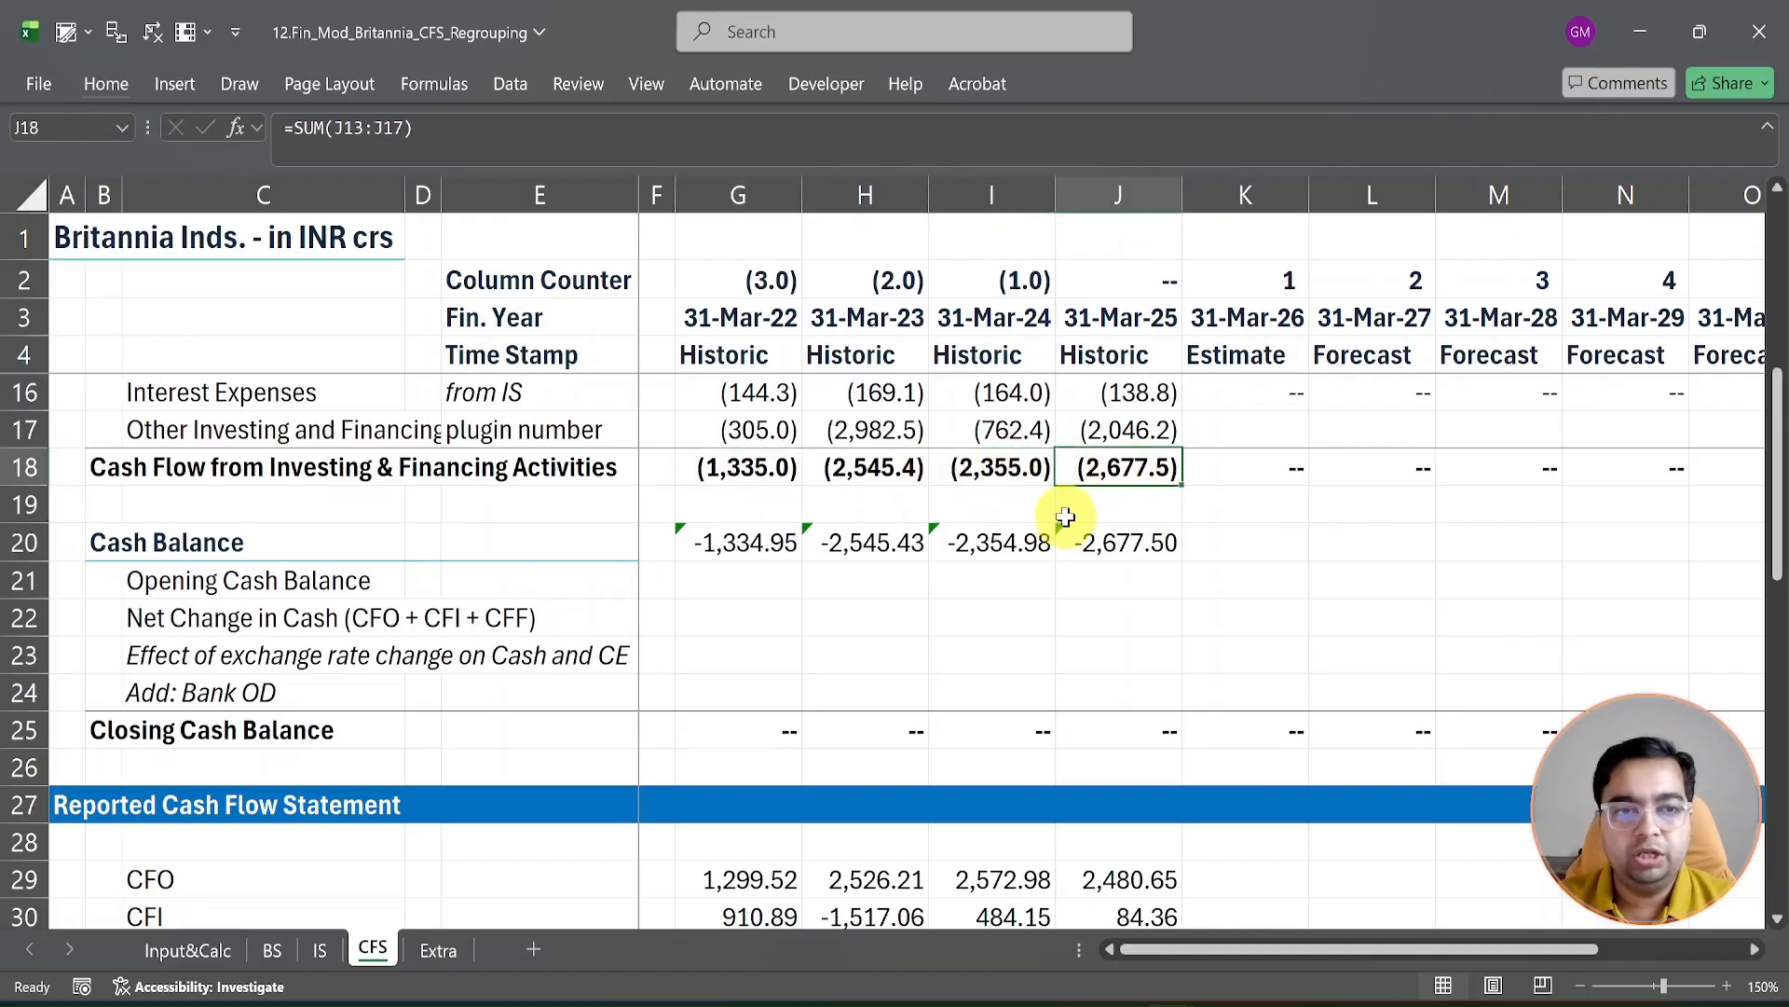
click(1084, 540)
click(736, 539)
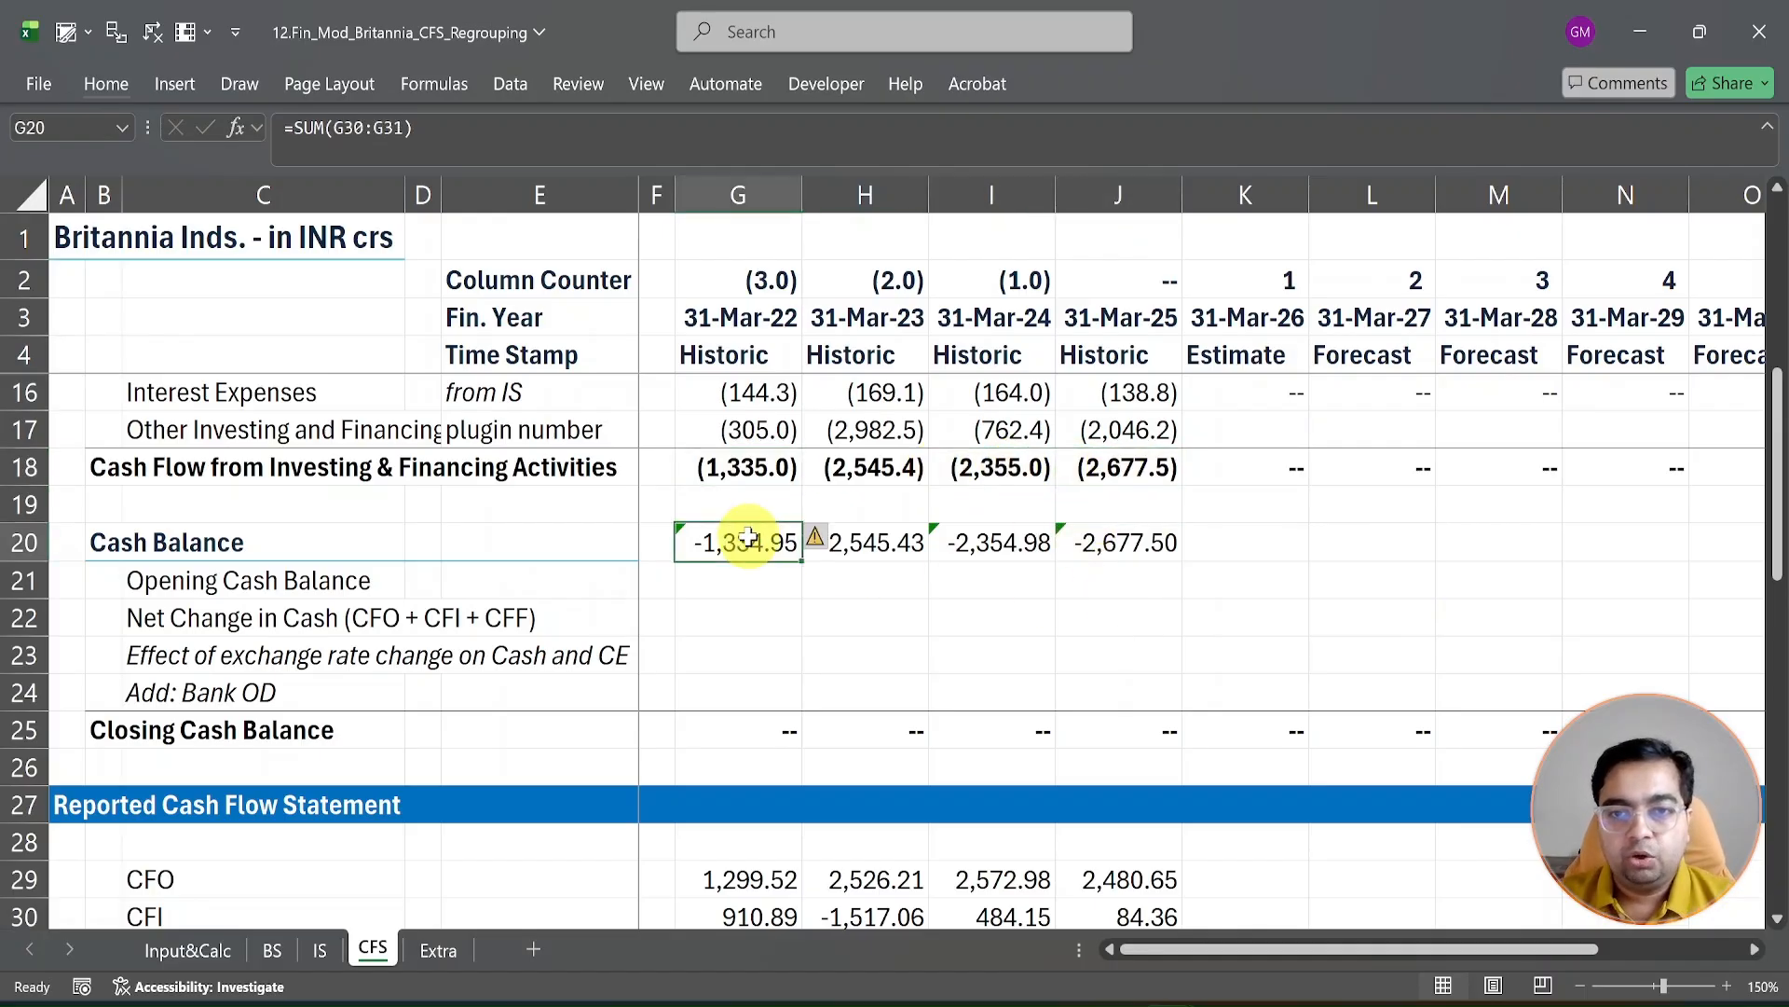
drag(779, 539, 1102, 549)
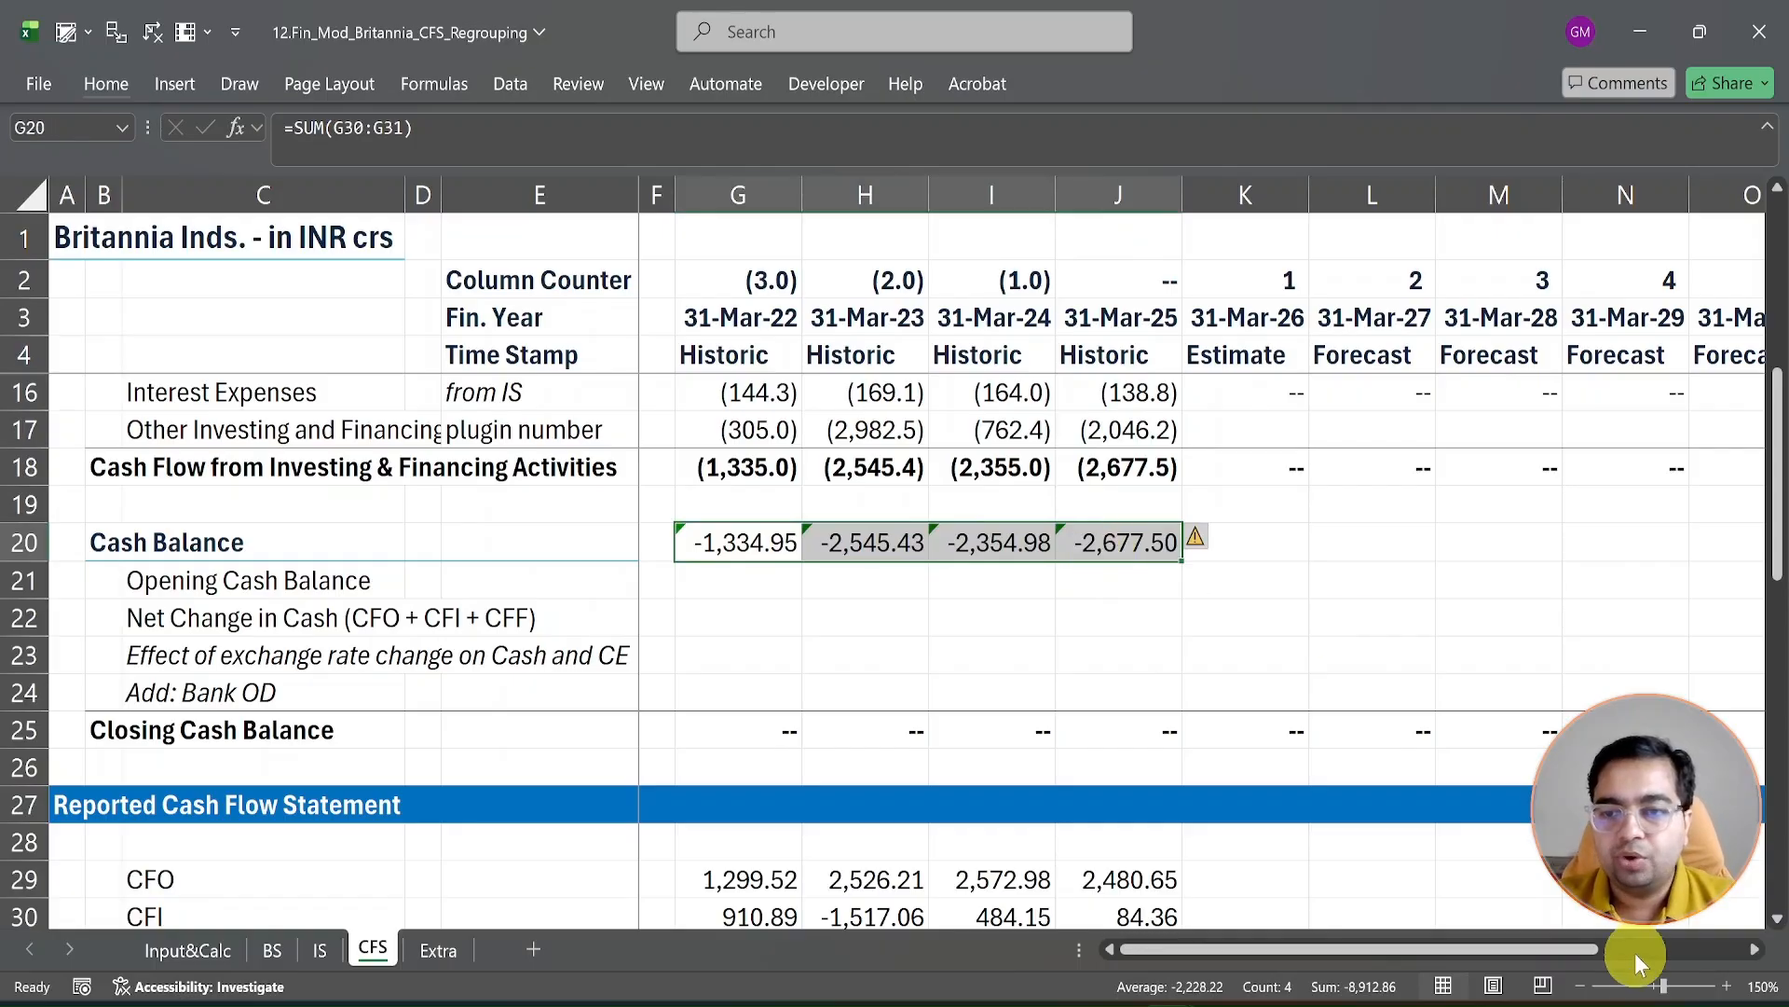
key(Delete)
Step: Review the Cash Balance rows for opening balance, net change in cash, exchange rate effect and bank OD
key(Down)
key(Down)
key(Down)
key(Down)
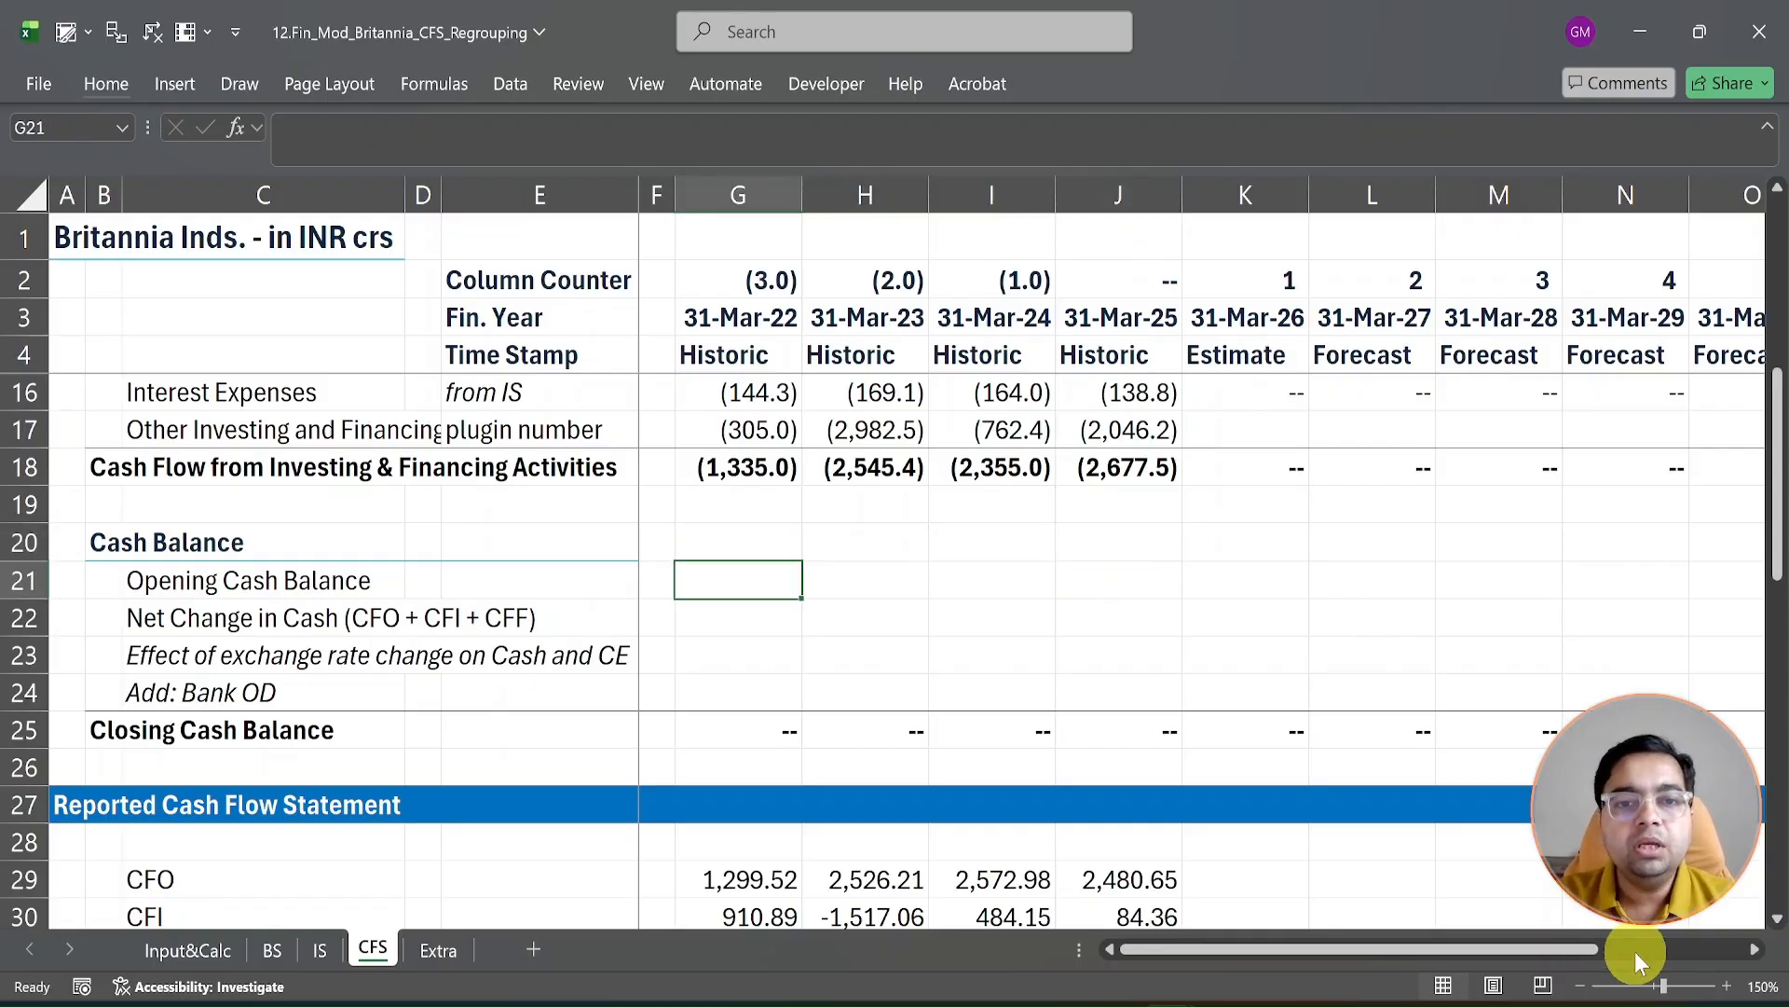
key(Down)
key(Up)
key(Up)
key(Up)
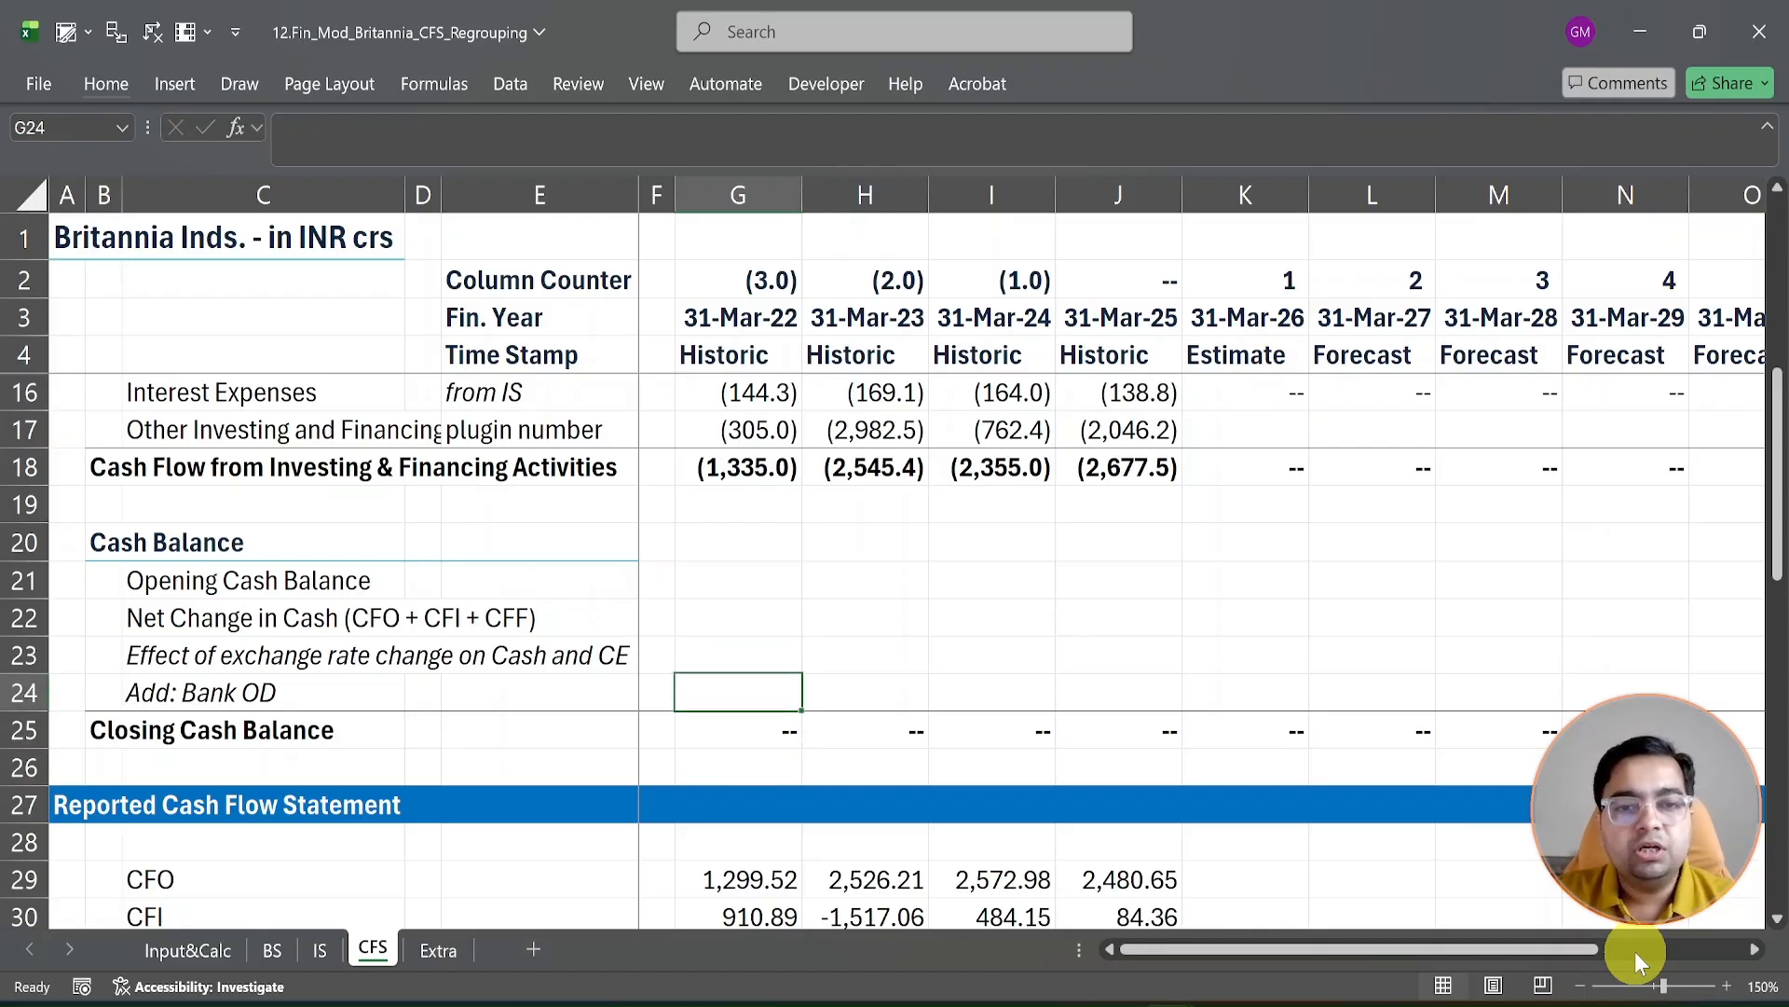
key(Up)
key(Up)
key(shift+space)
key(Down)
key(Down)
key(Down)
key(Down)
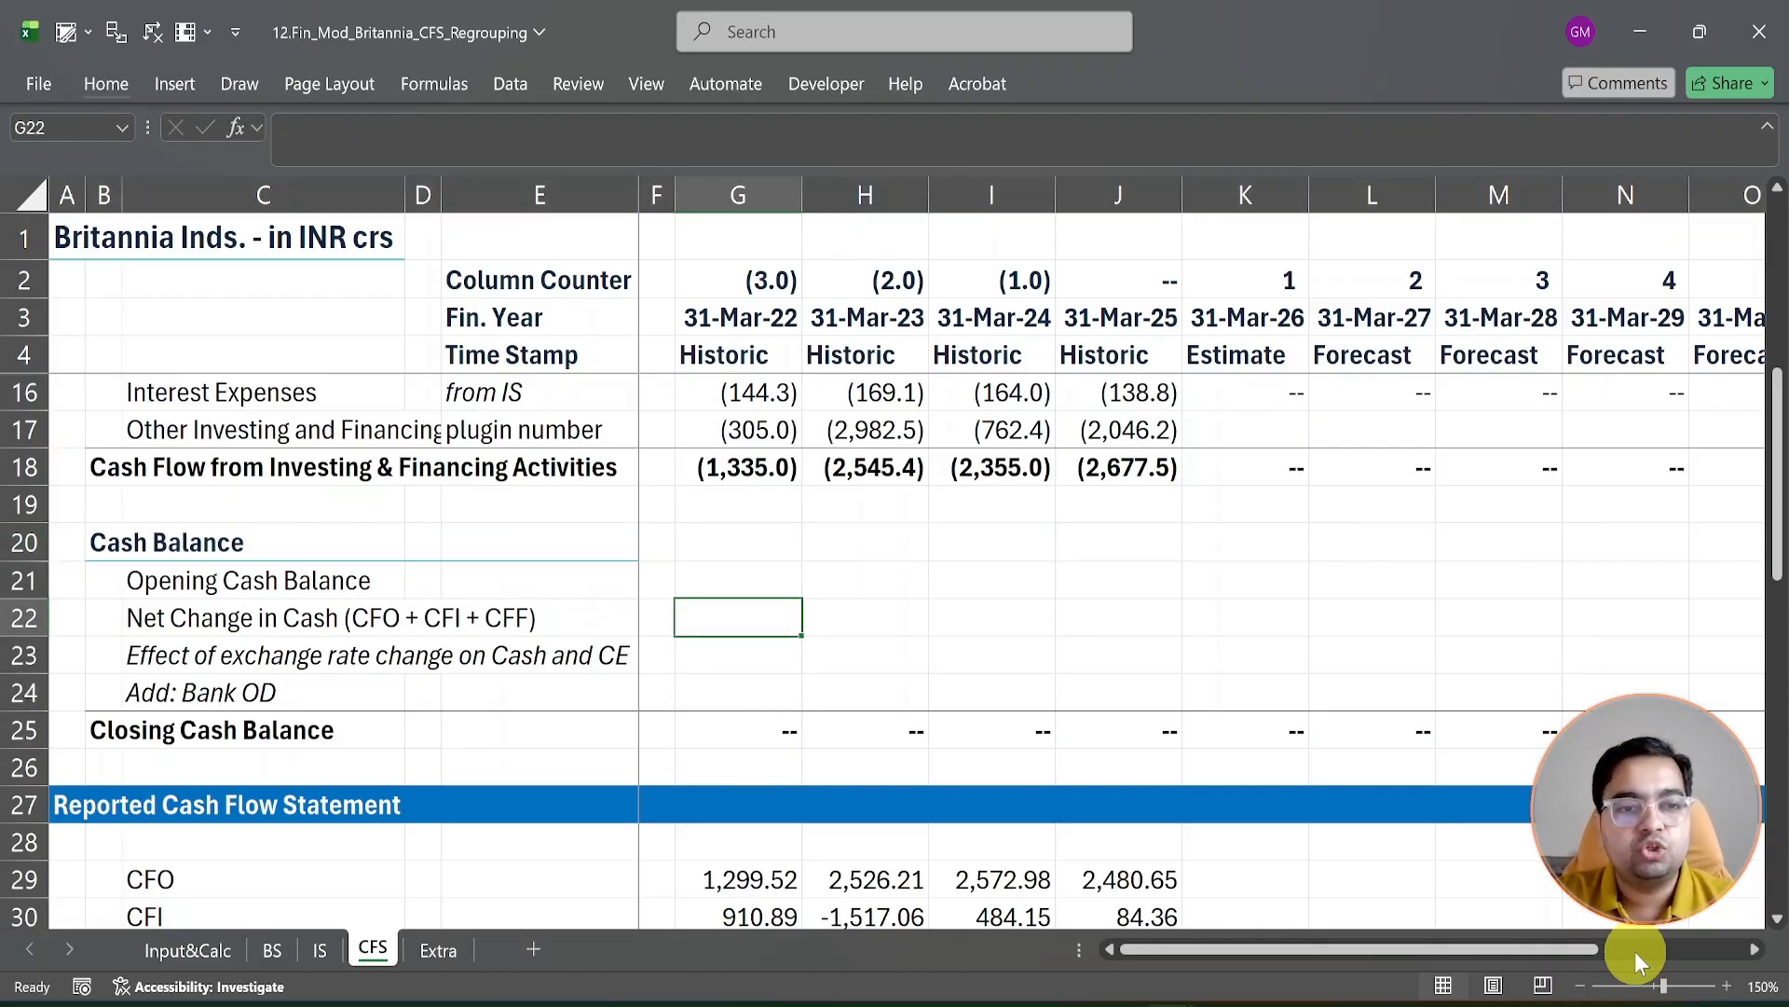
key(Down)
key(Up)
key(Up)
key(Up)
key(Up)
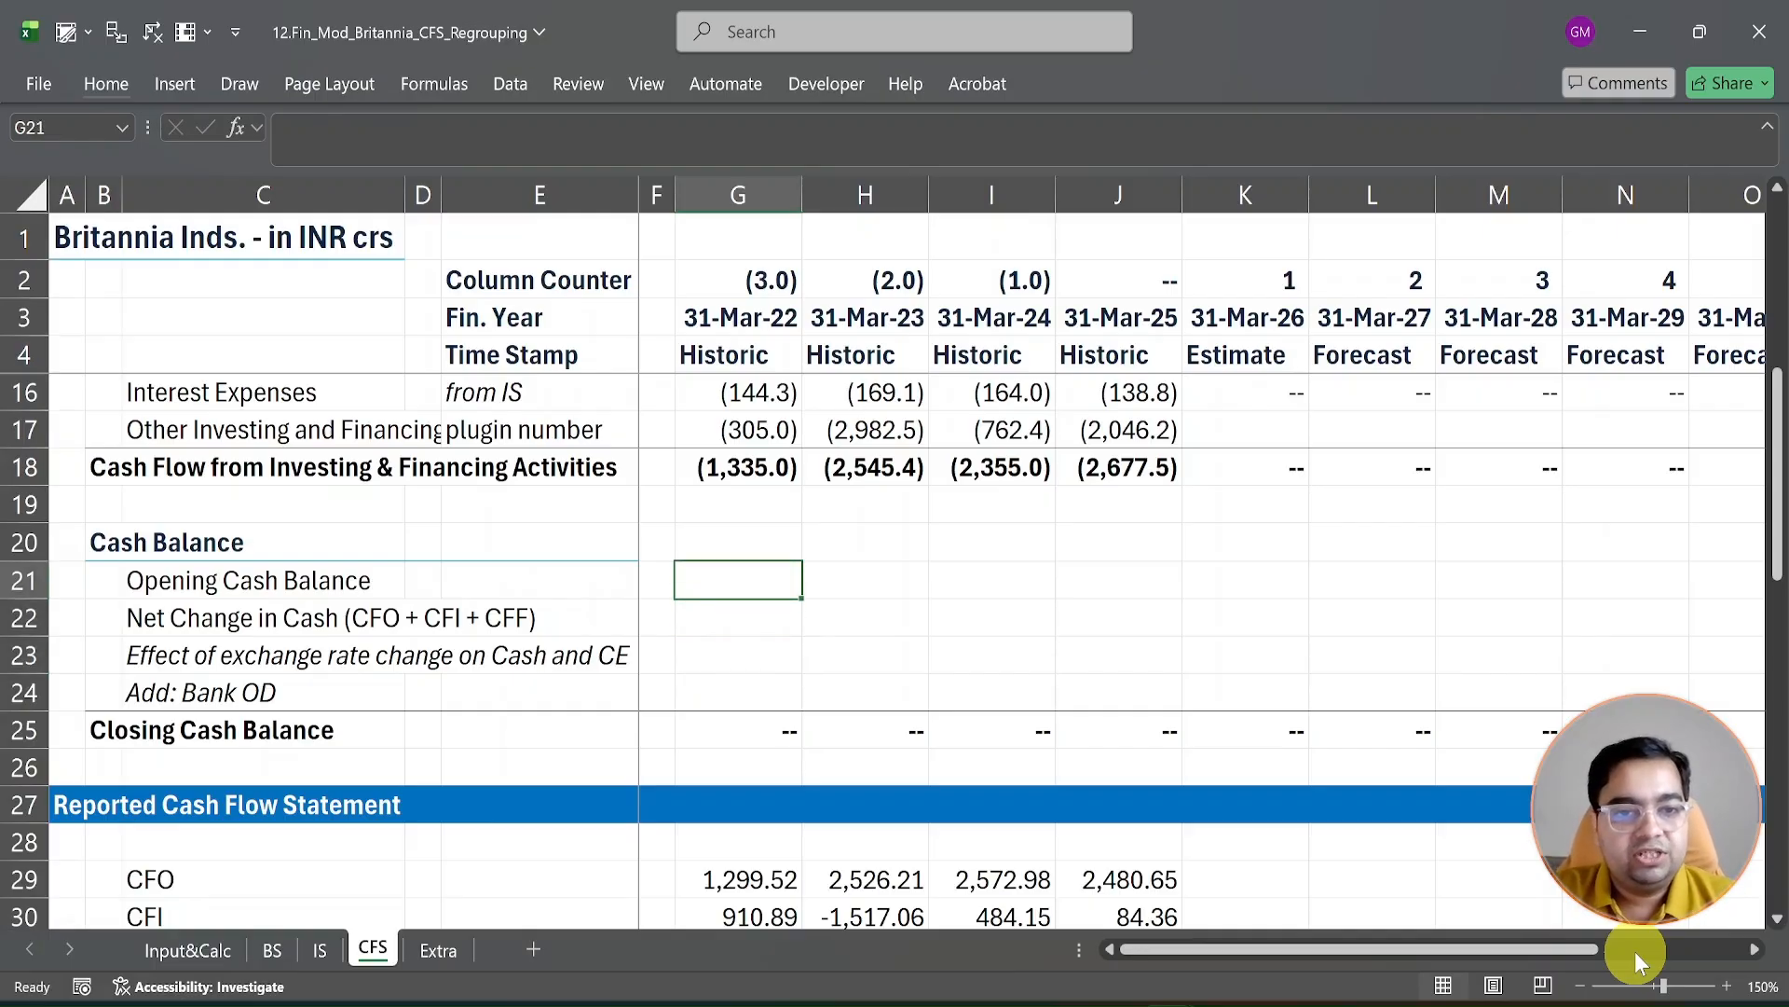
Step: Link the 31-Mar-22 Opening Cash Balance in G21 to the reported cash at the beginning of the year in G34
key(Left)
key(Right)
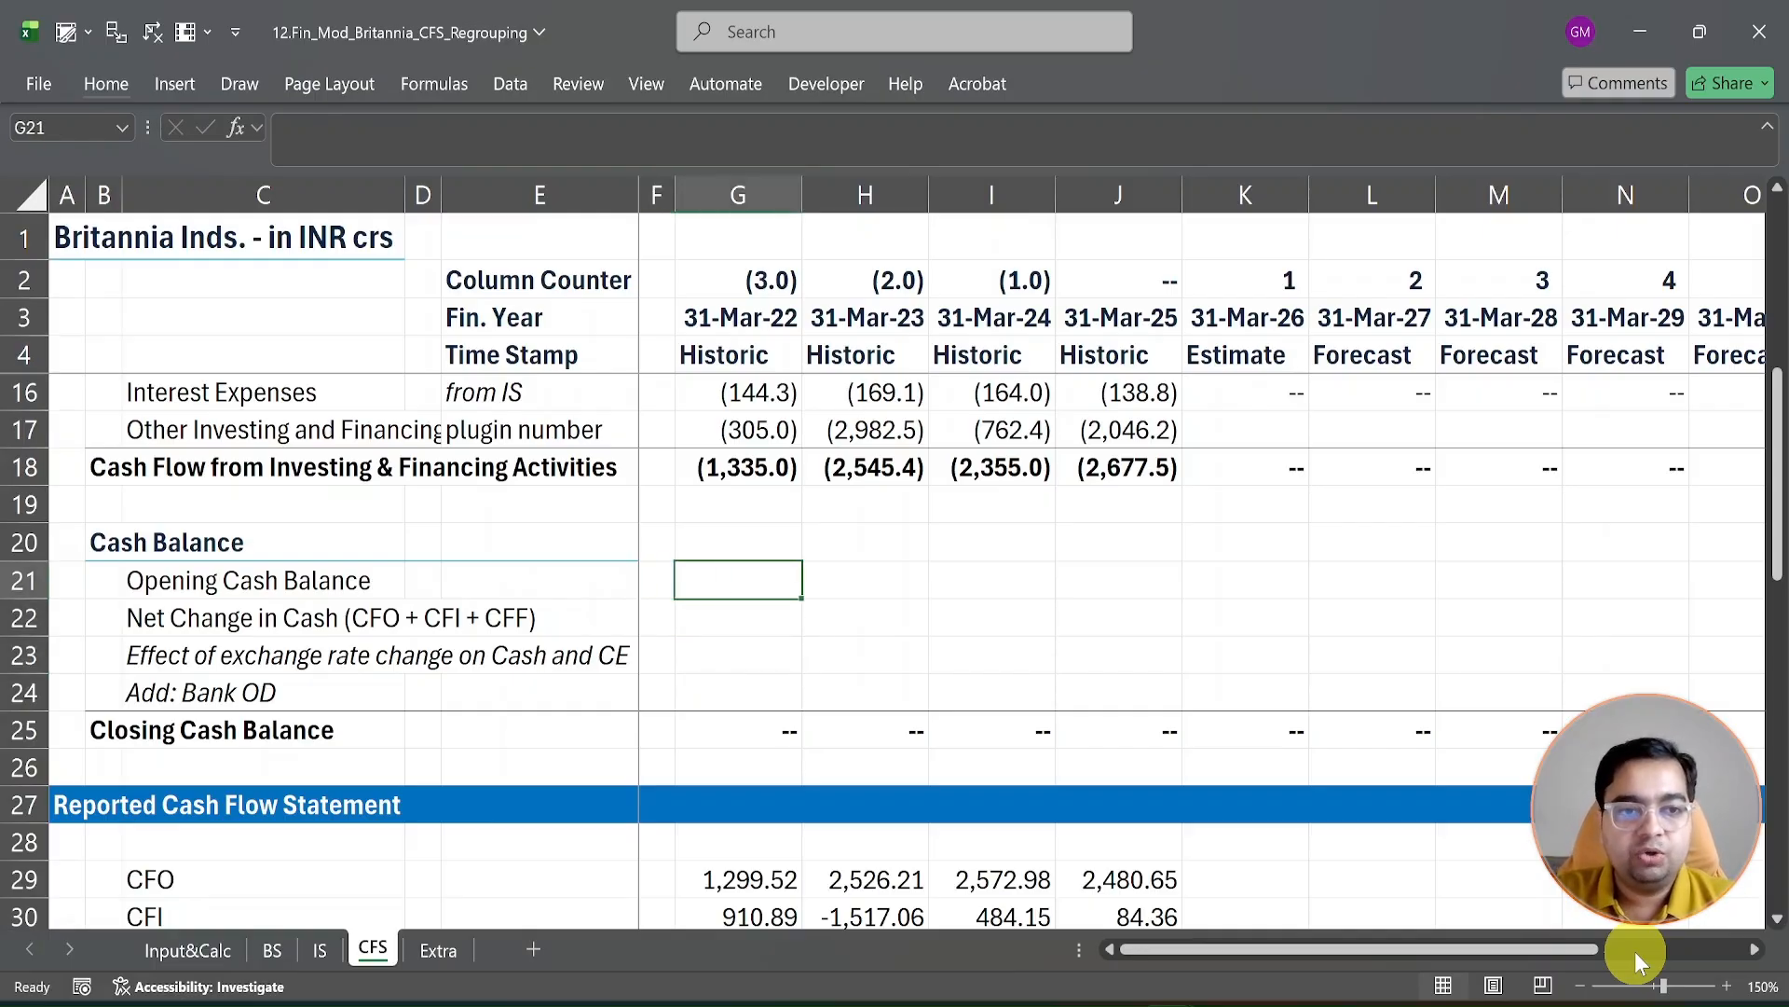
text(=)
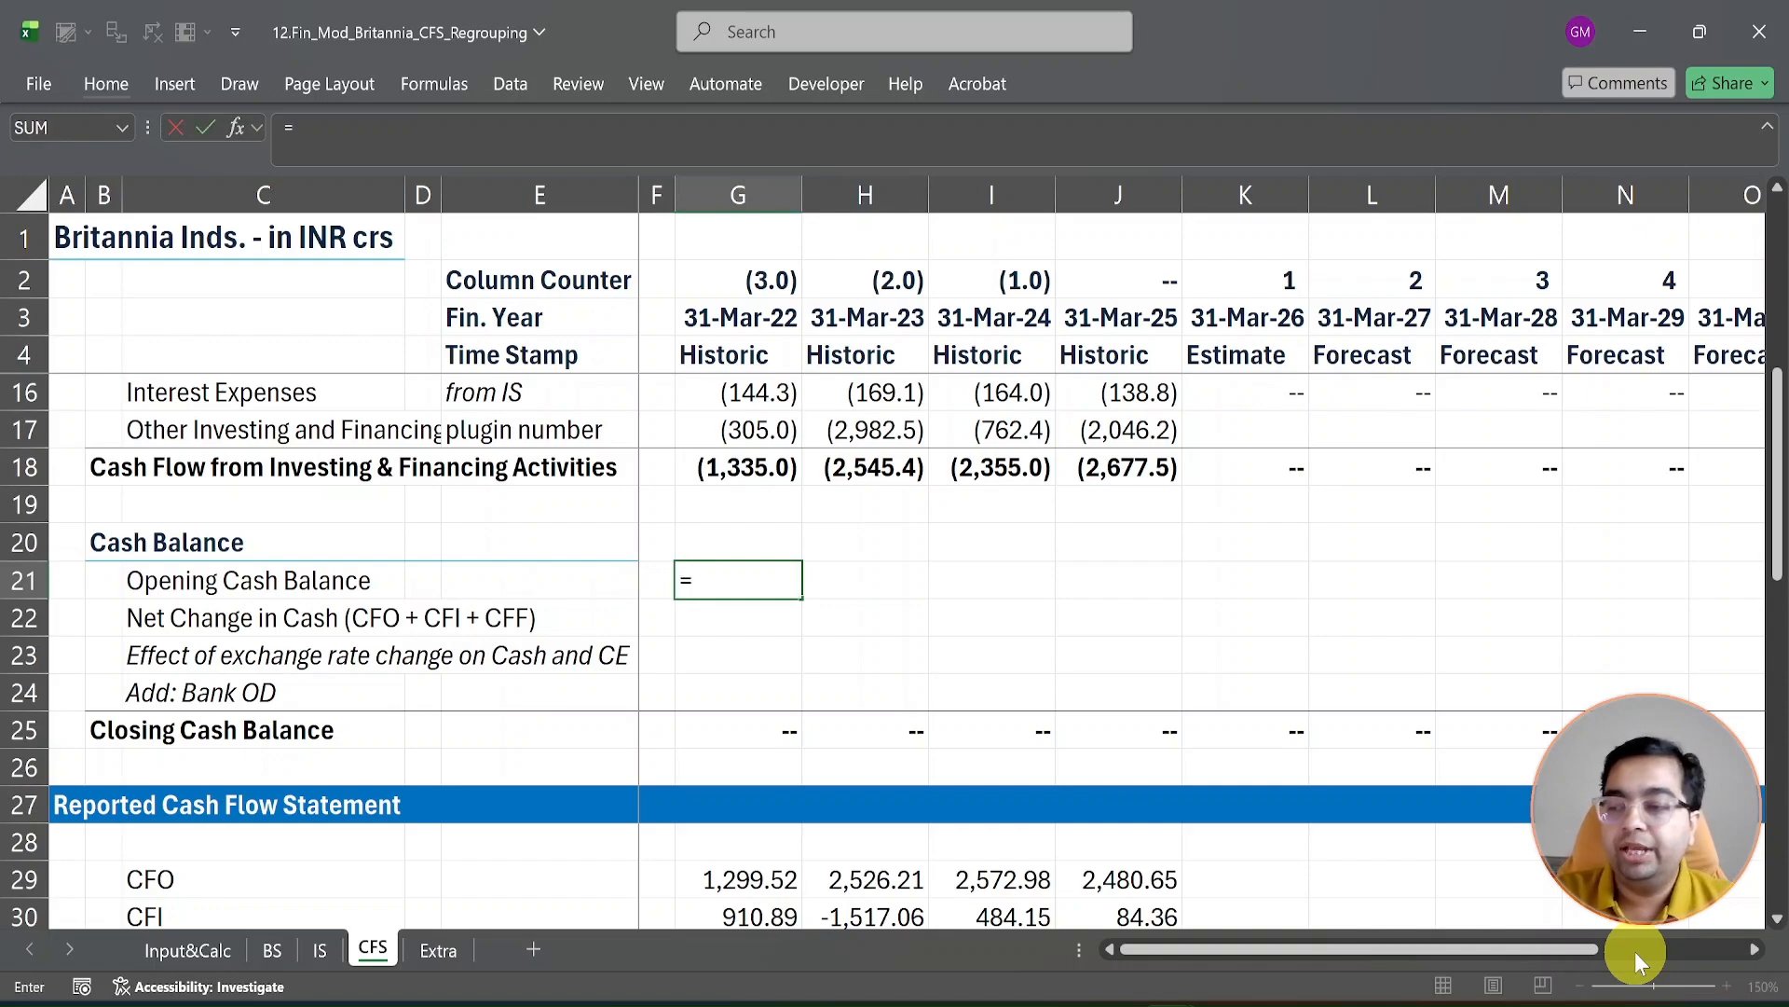
key(Down)
key(Down)
key(Down)
key(Down)
key(Down)
key(Down)
key(Down)
key(Down)
key(Down)
key(Down)
key(Down)
key(Down)
key(Down)
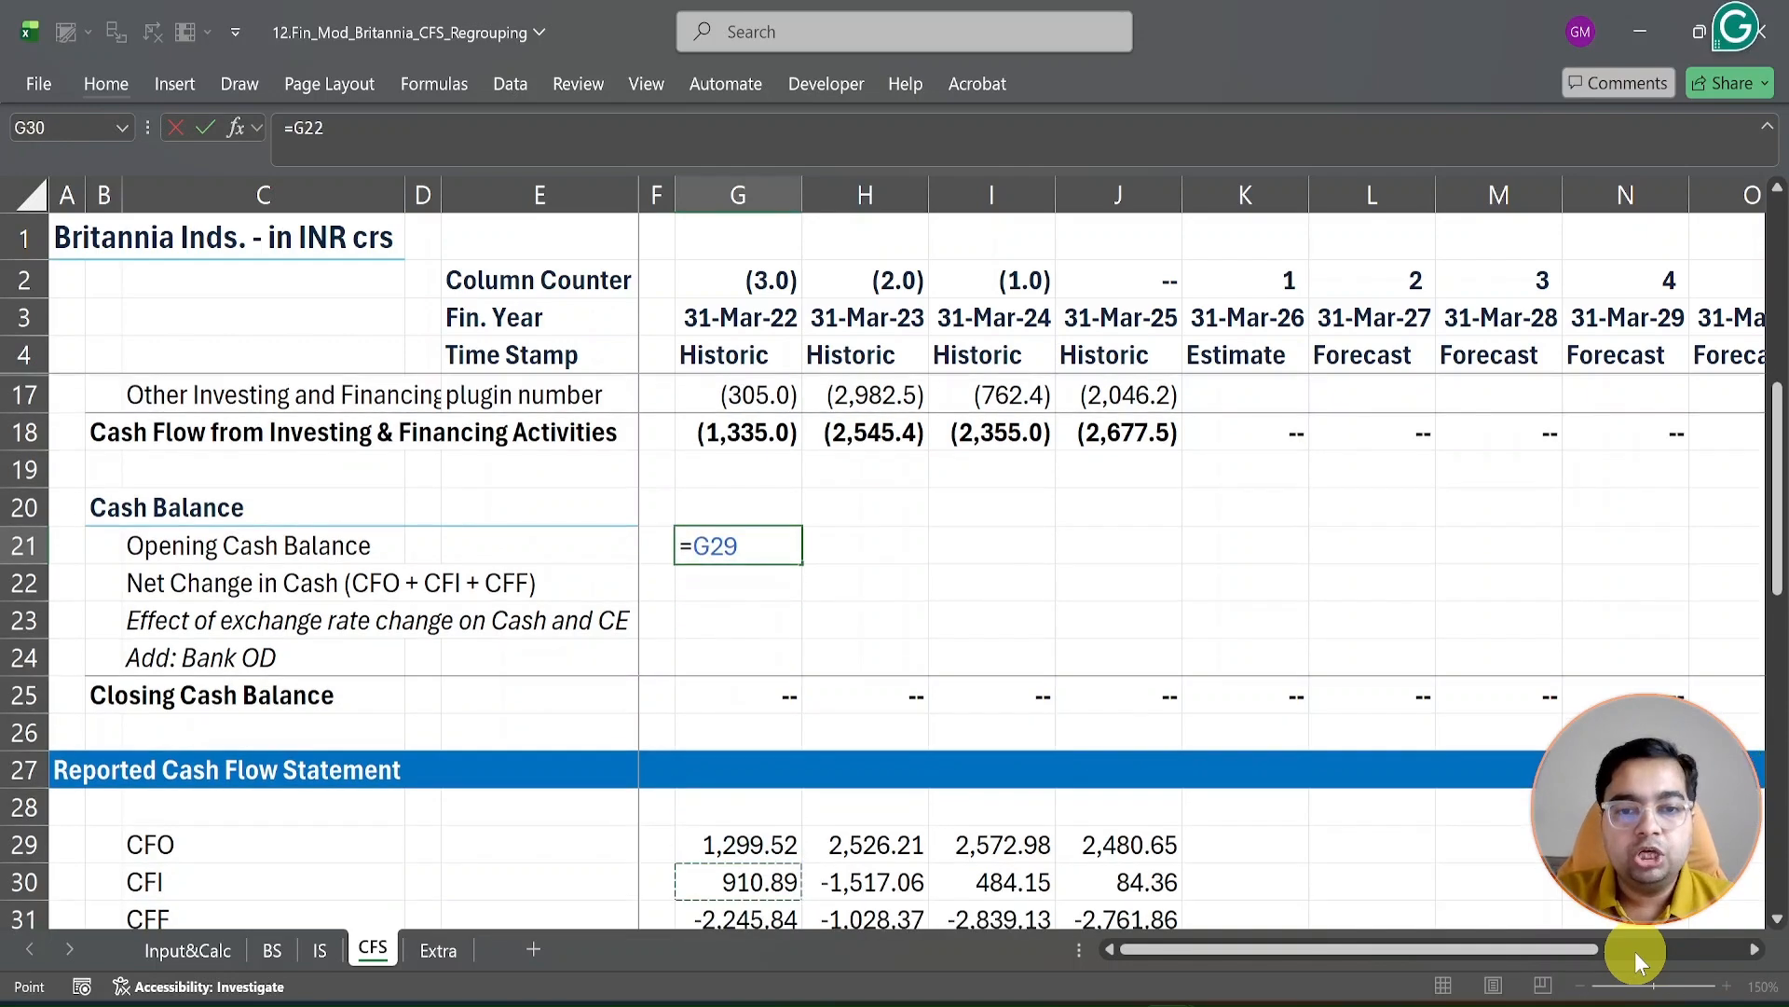
key(Down)
key(Down)
key(Down)
key(Down)
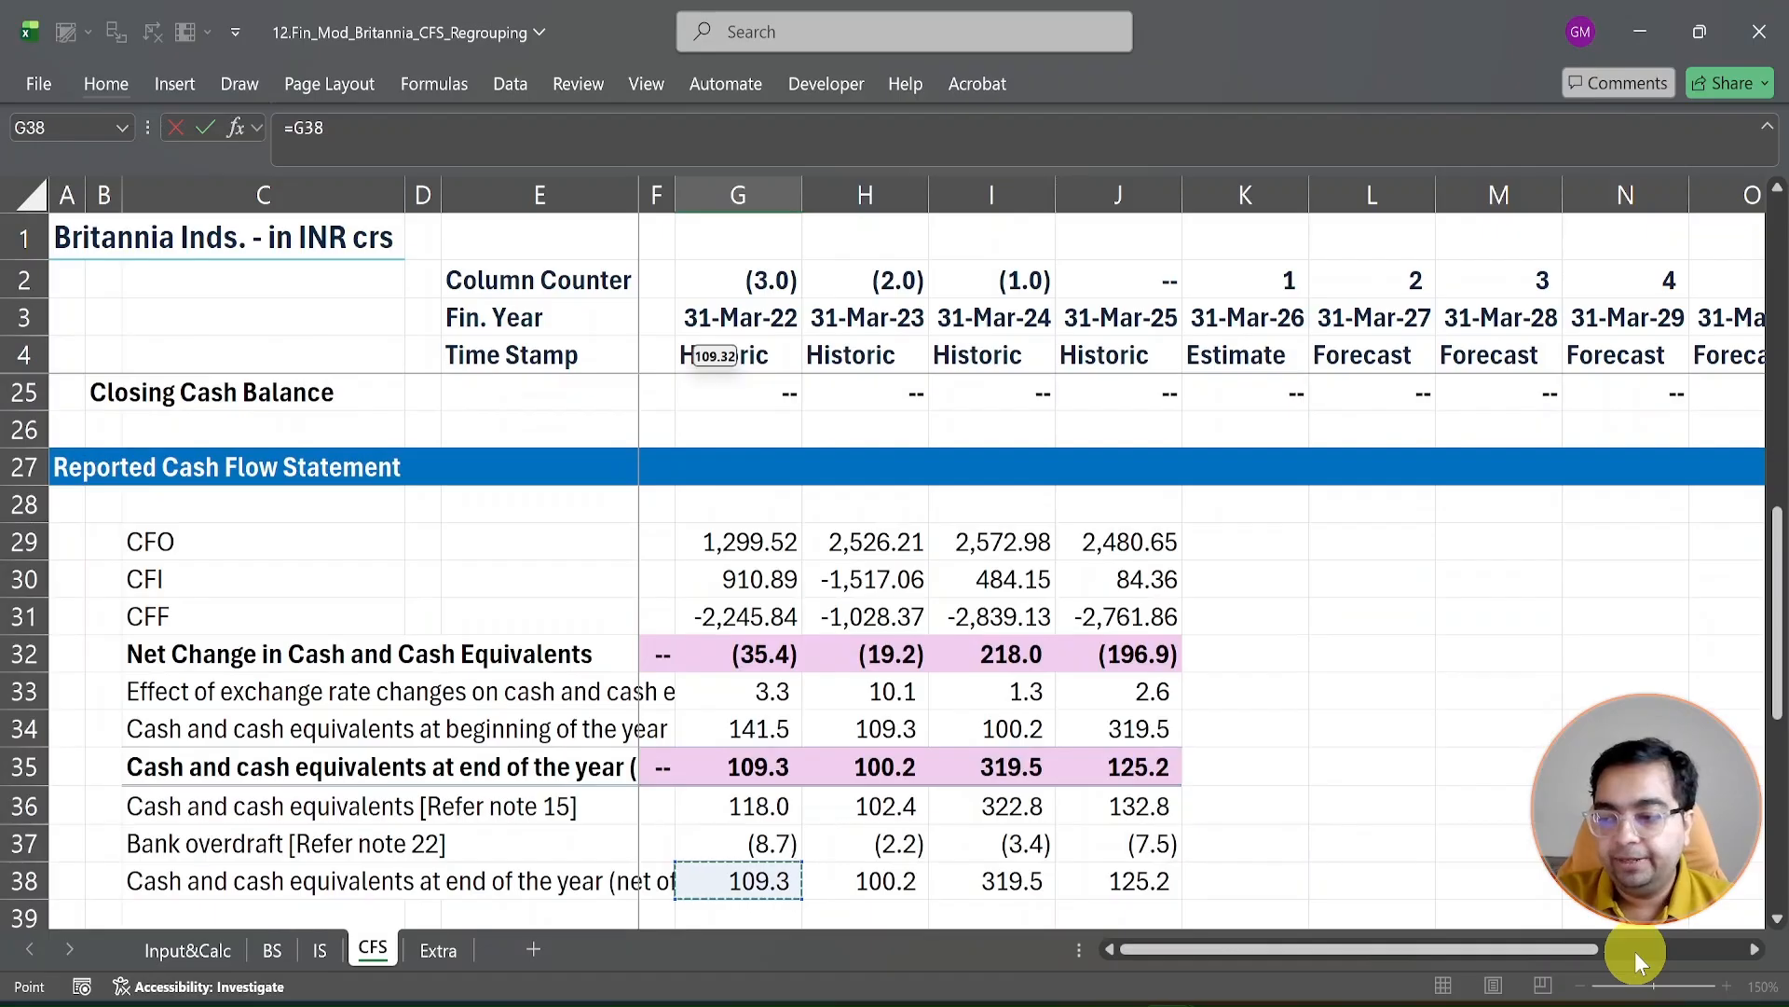
key(Up)
key(Up)
key(Up)
key(Up)
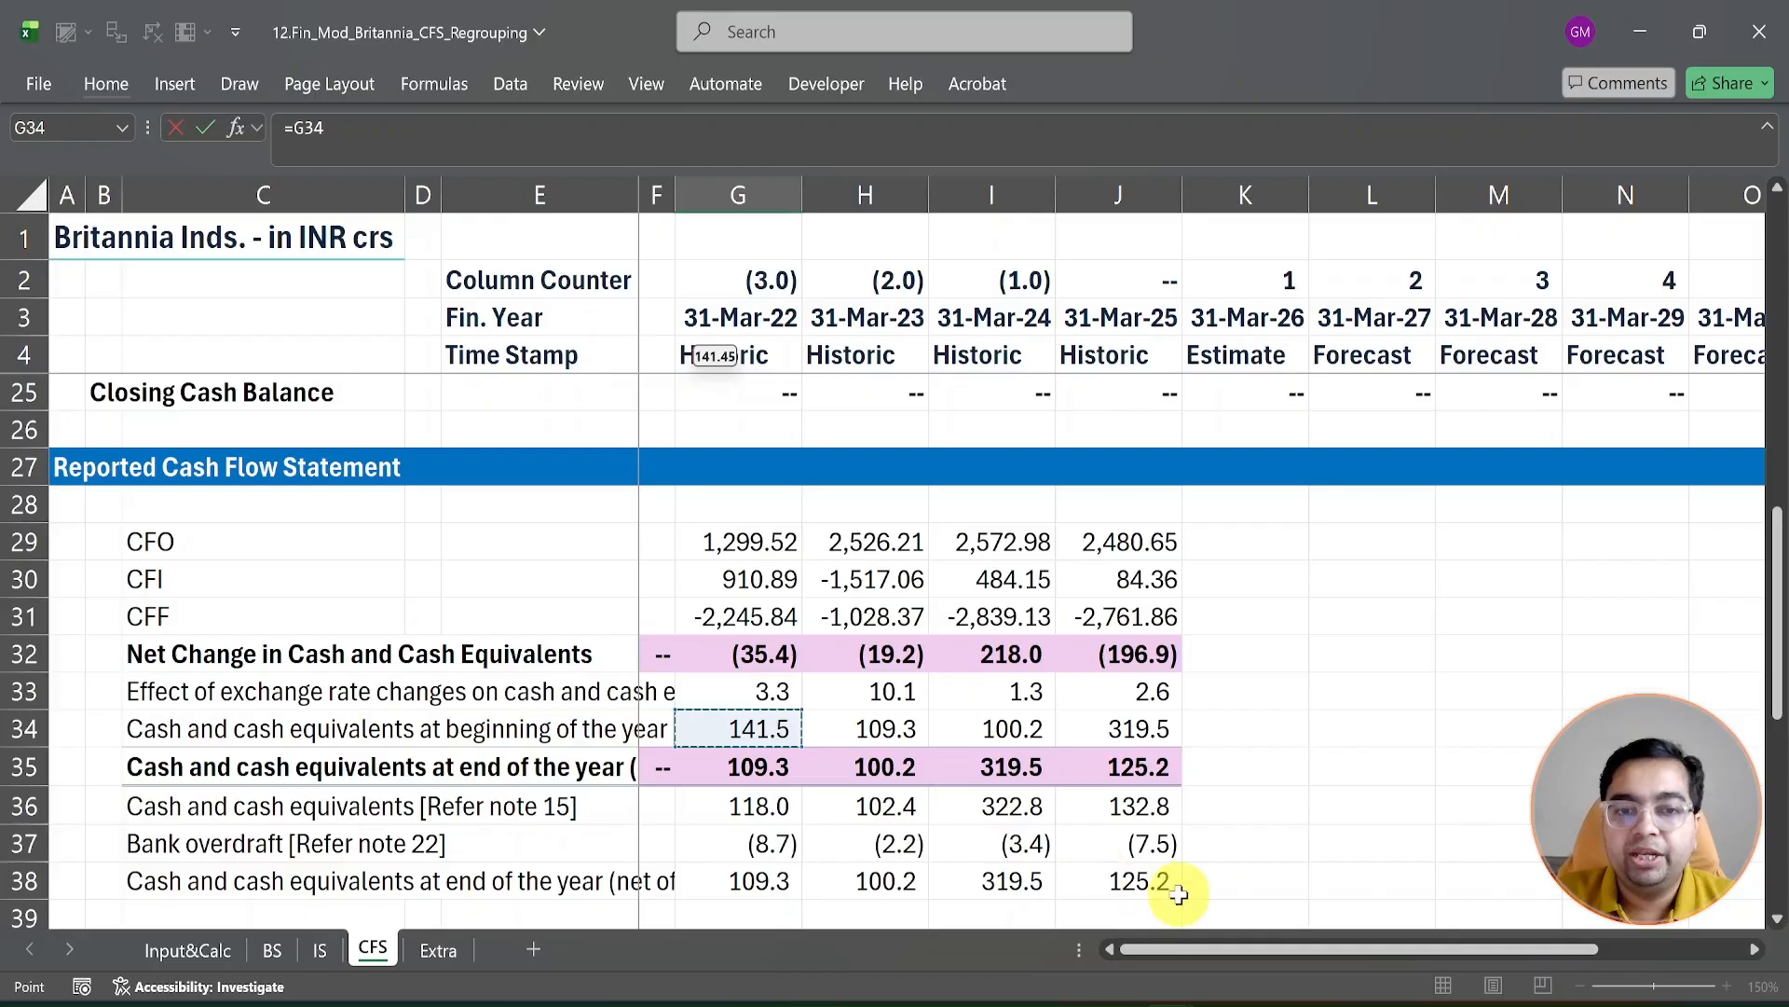
key(Return)
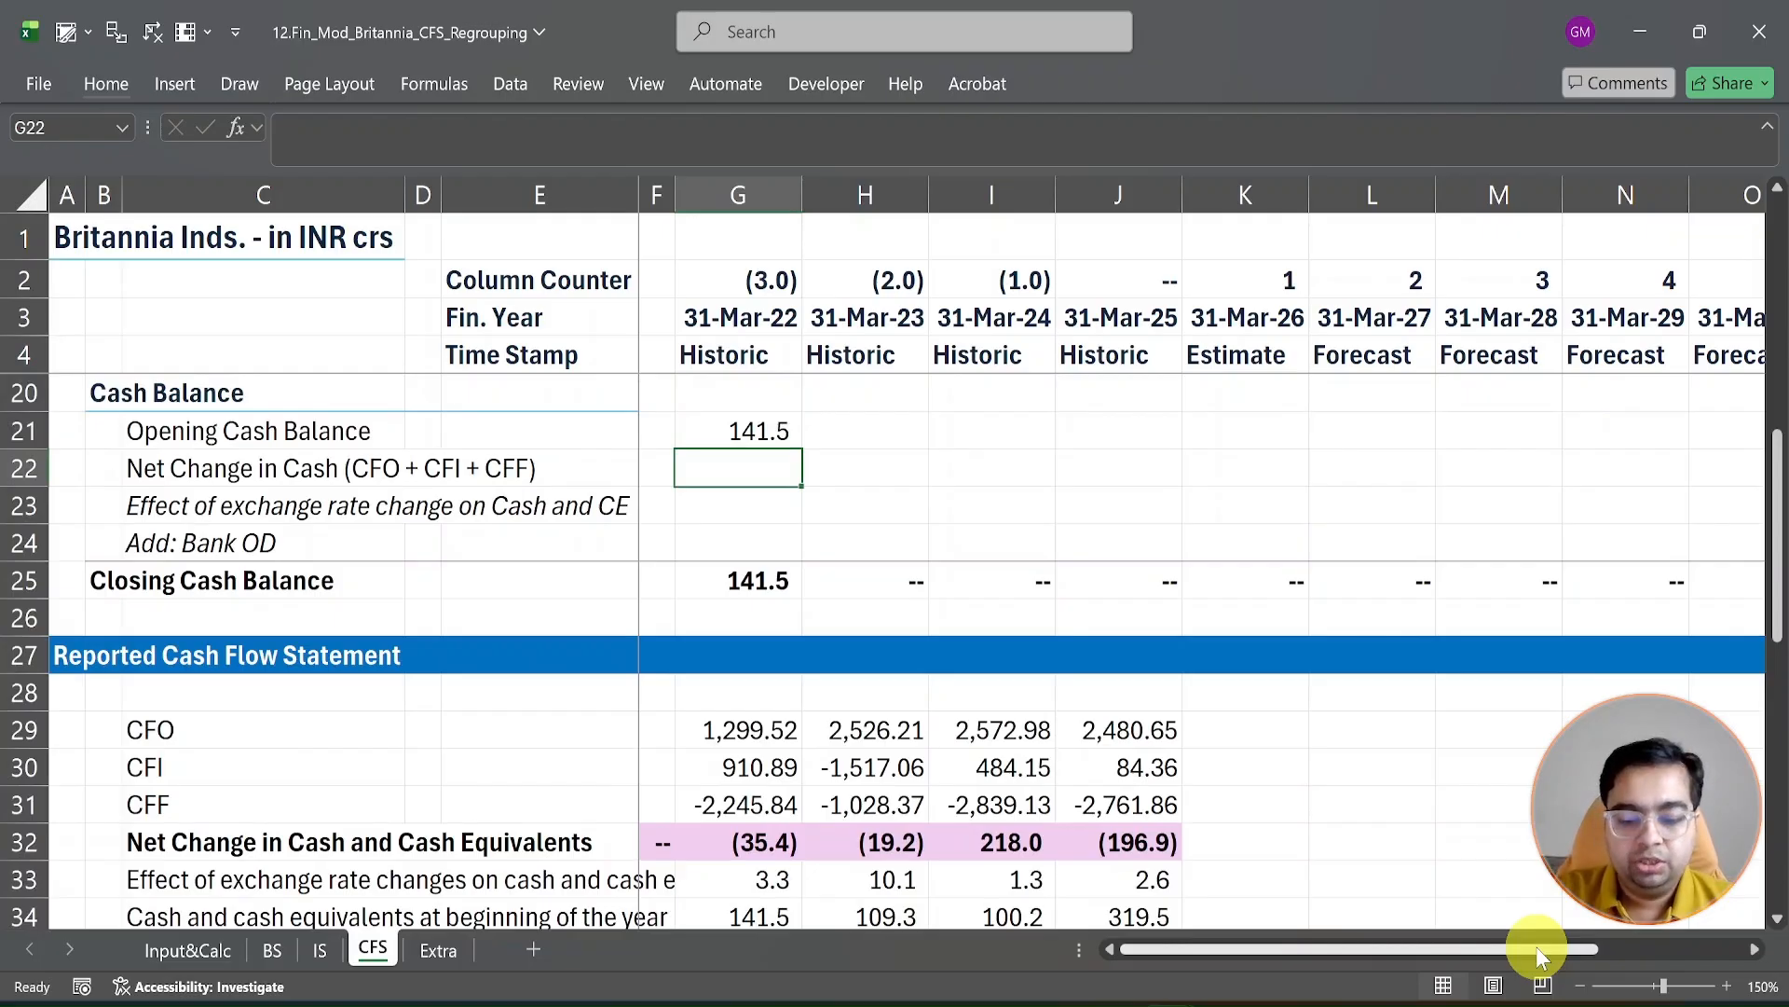
Step: Calculate the 31-Mar-22 Net Change in Cash in G22 with =SUM(G12,G18)
text(=sum)
key(Tab)
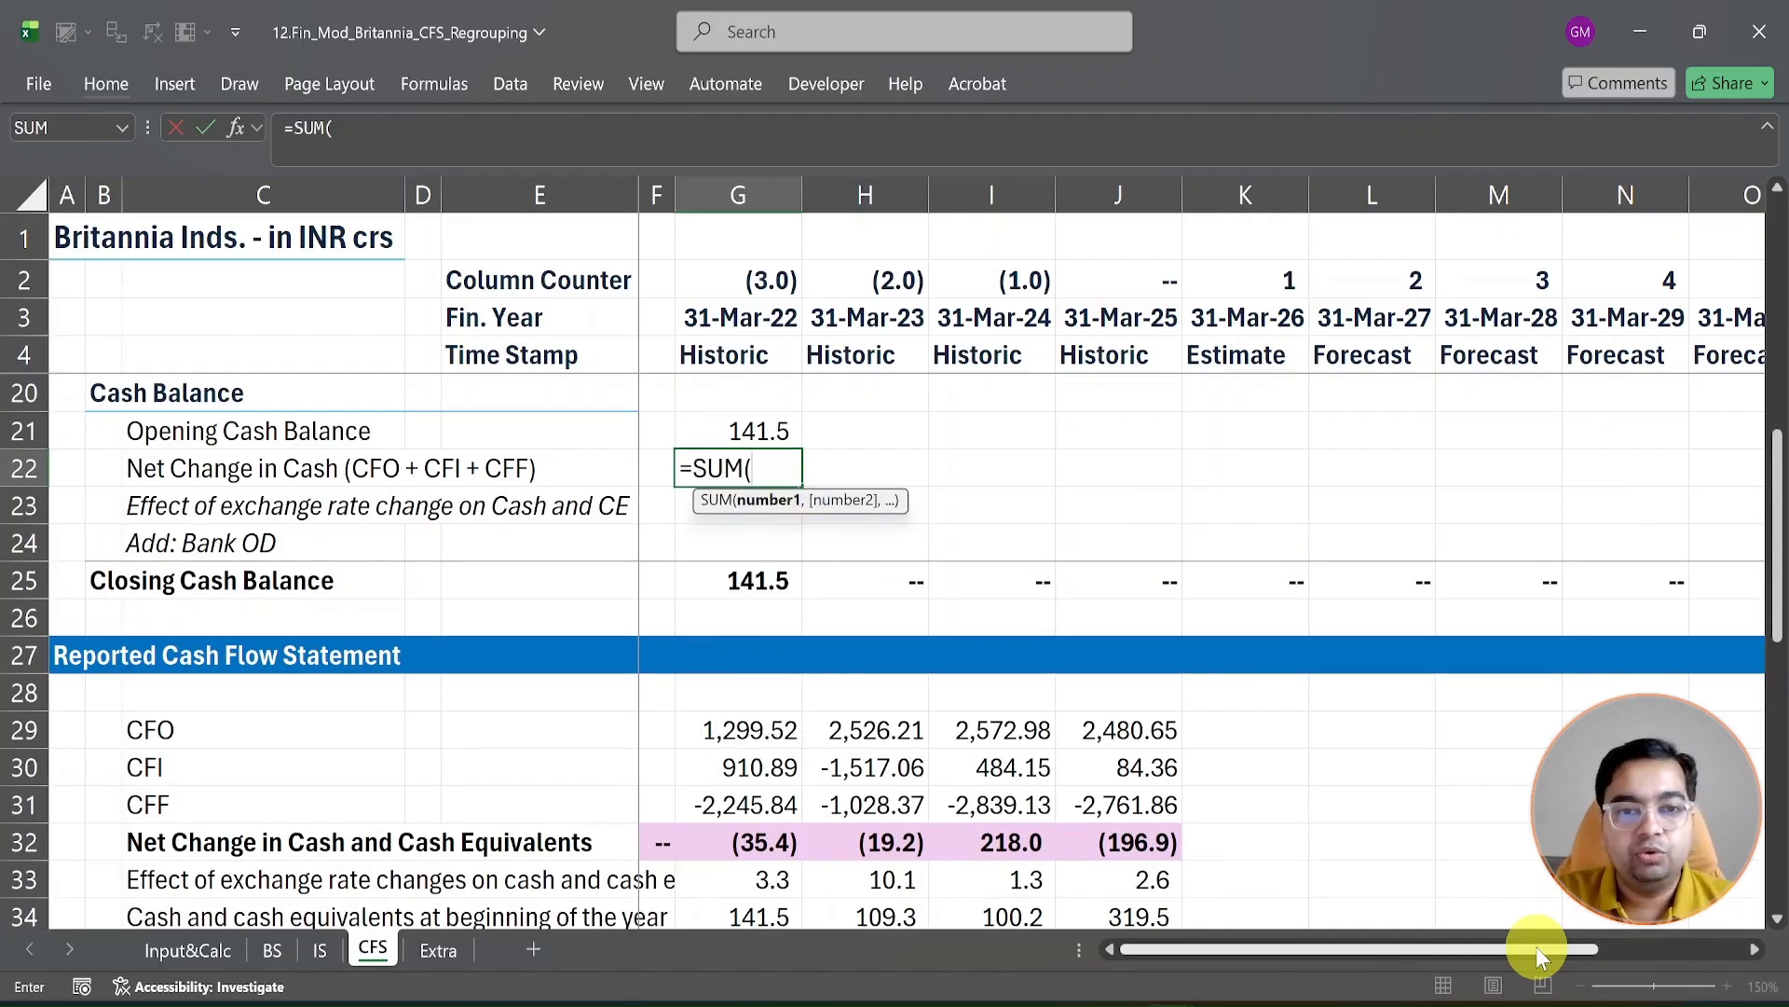
key(Up)
key(Up)
key(Up)
key(Up)
key(Up)
key(Up)
key(Up)
key(Up)
key(Up)
key(Up)
key(Up)
key(Up)
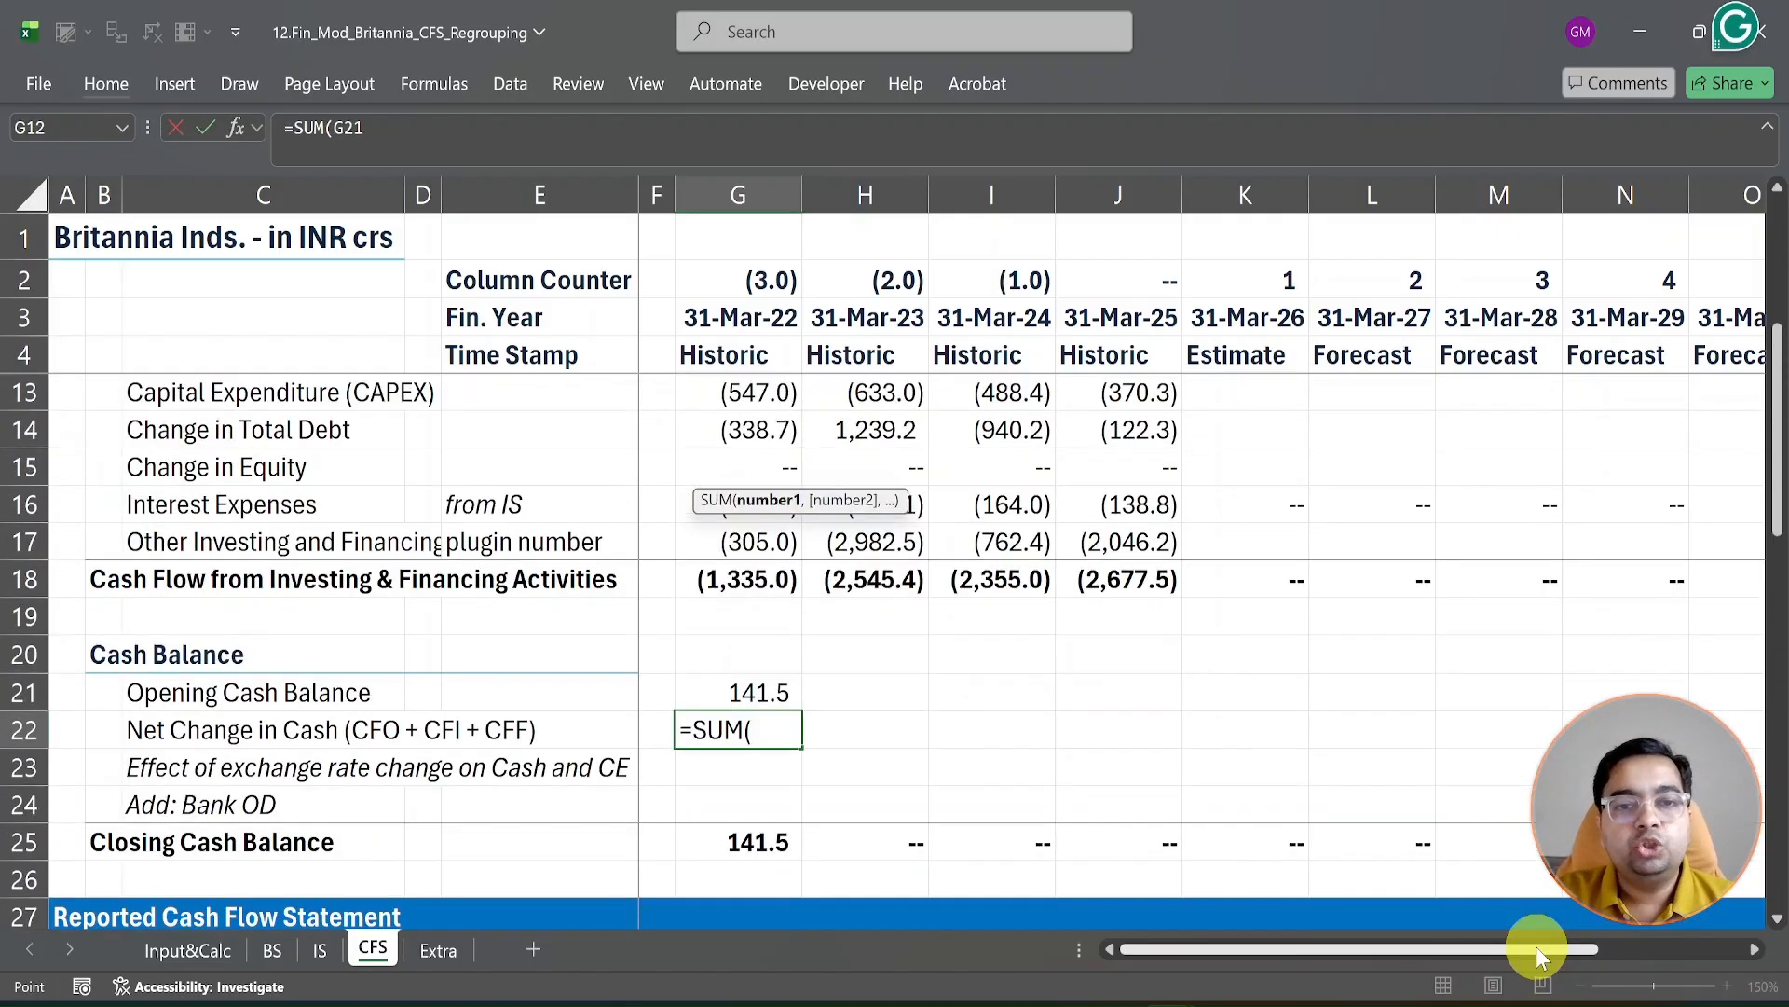
key(Down)
key(Down)
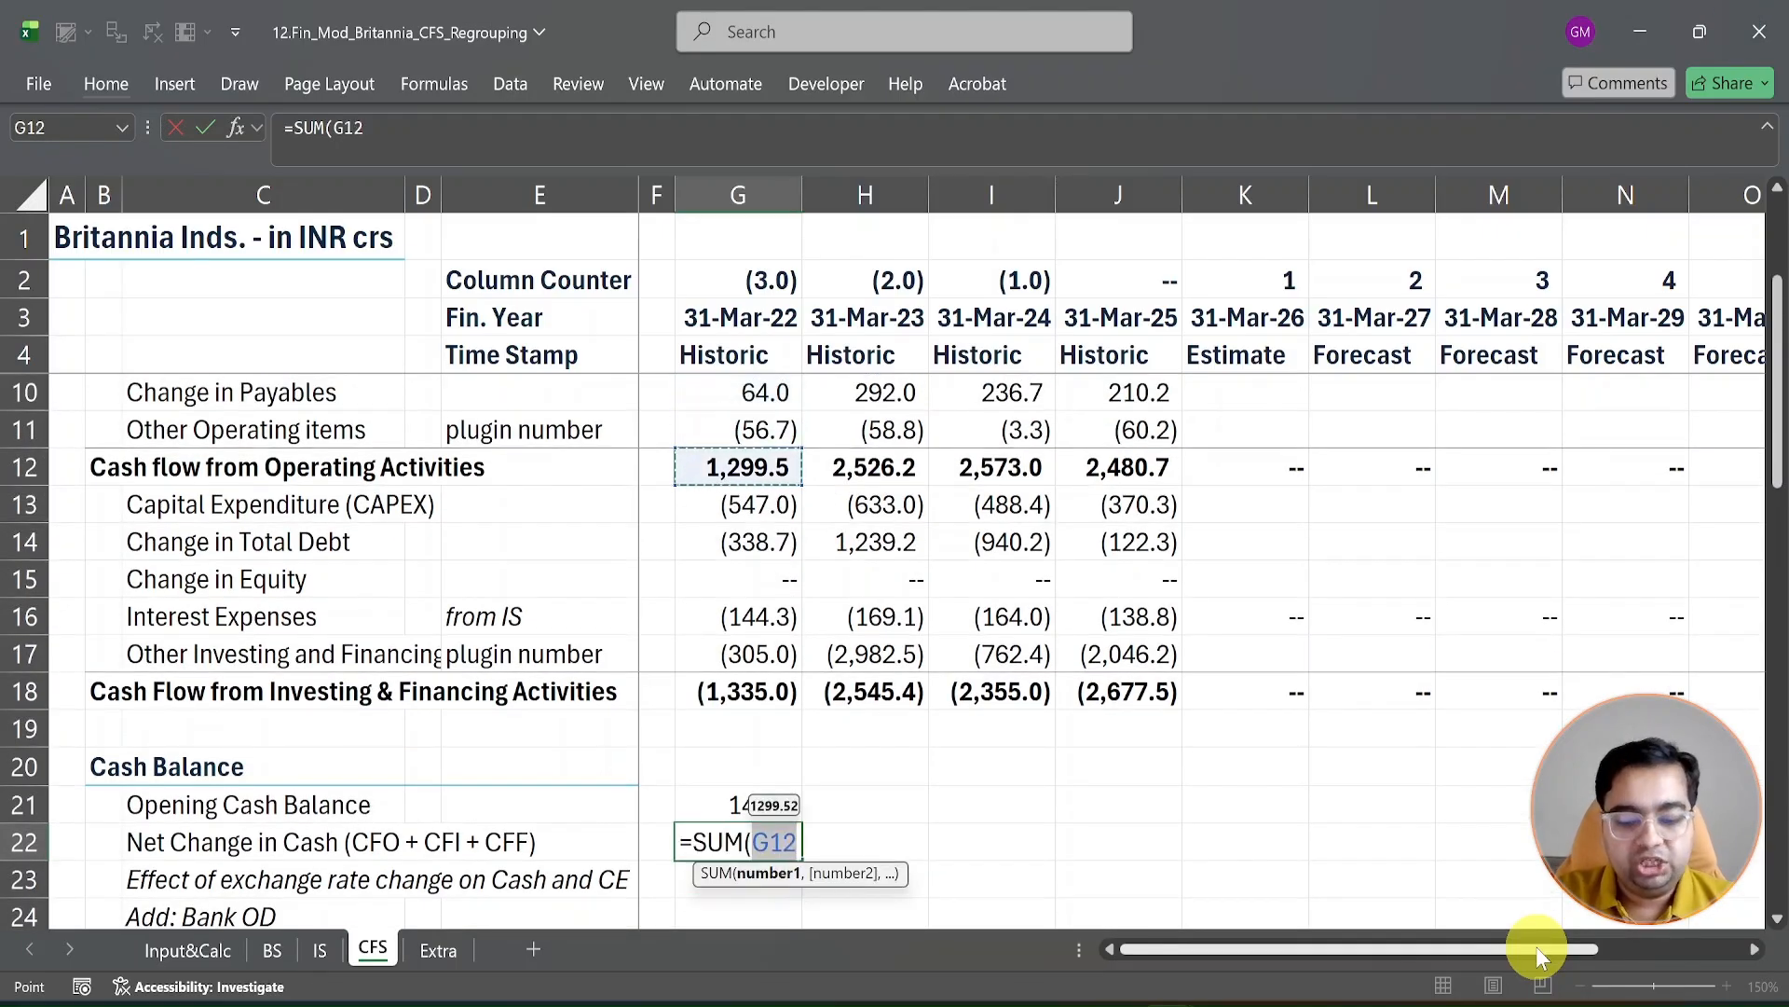
text(,)
key(Up)
key(Up)
key(Up)
key(Up)
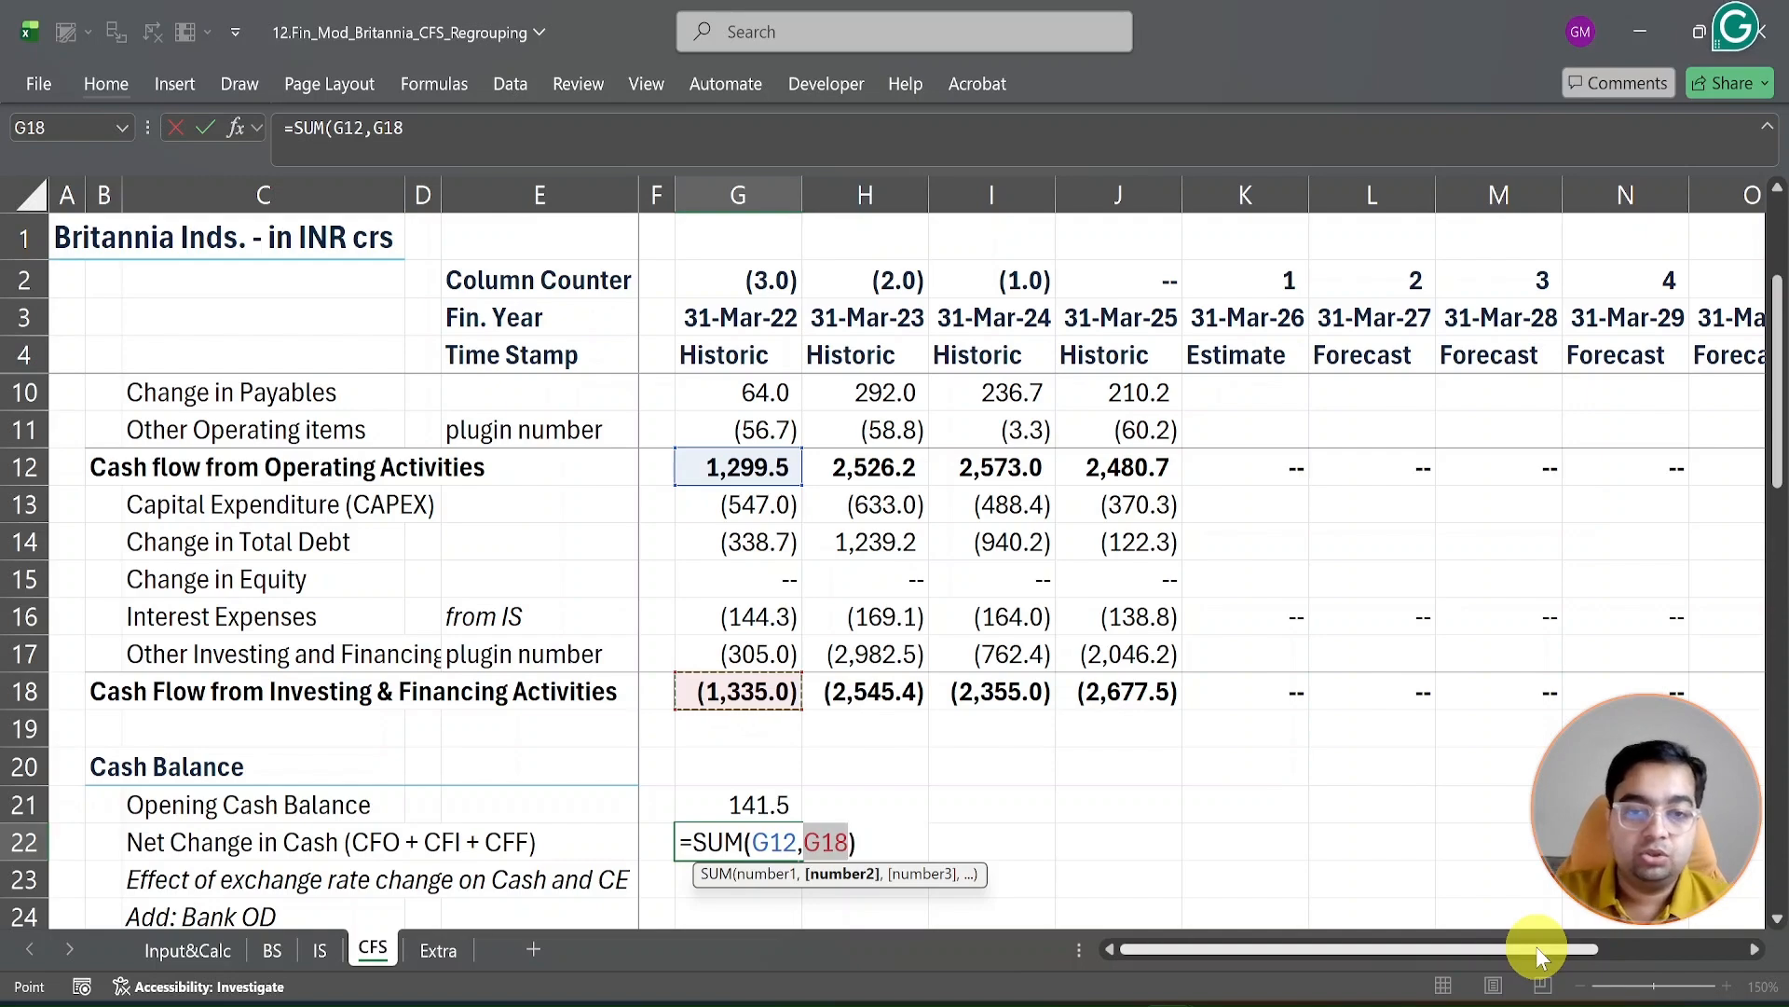
text())
key(Return)
Step: Fill the Net Change in Cash formula from G22 across to J22 and check the copied results
key(Up)
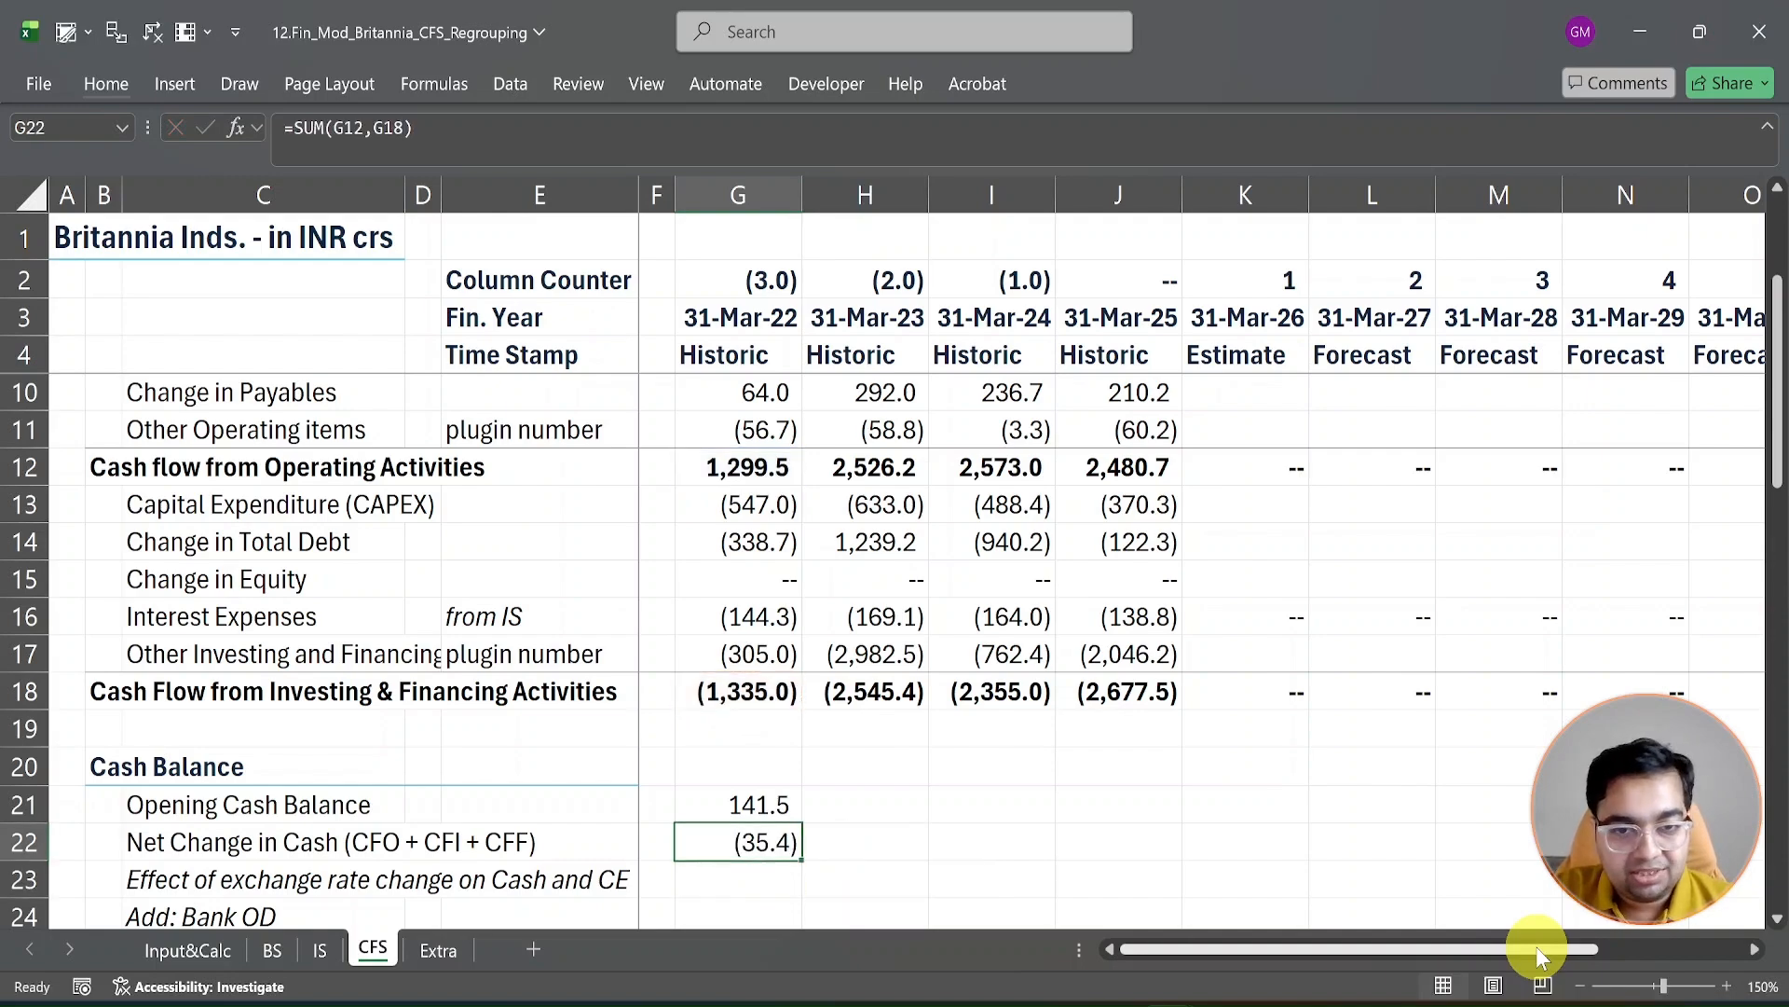
key(shift+Right)
key(shift+Right)
key(shift+Right)
key(ctrl+r)
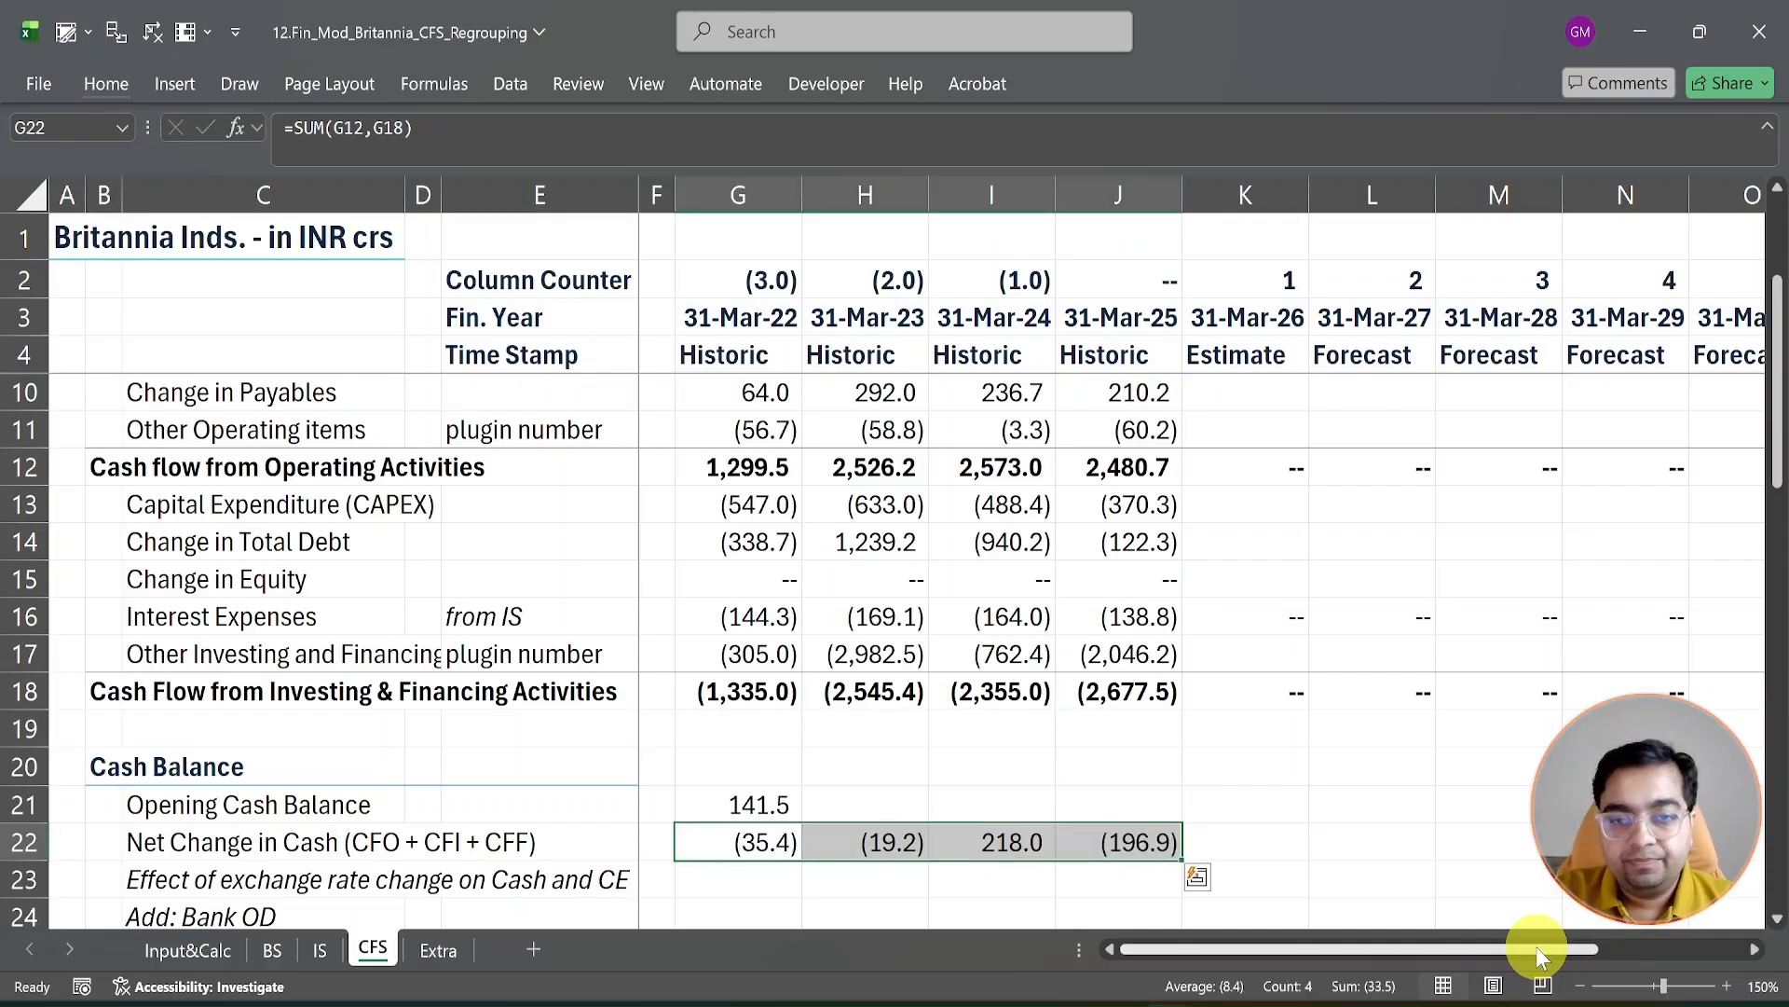
key(Up)
key(Down)
key(Right)
key(Right)
key(Right)
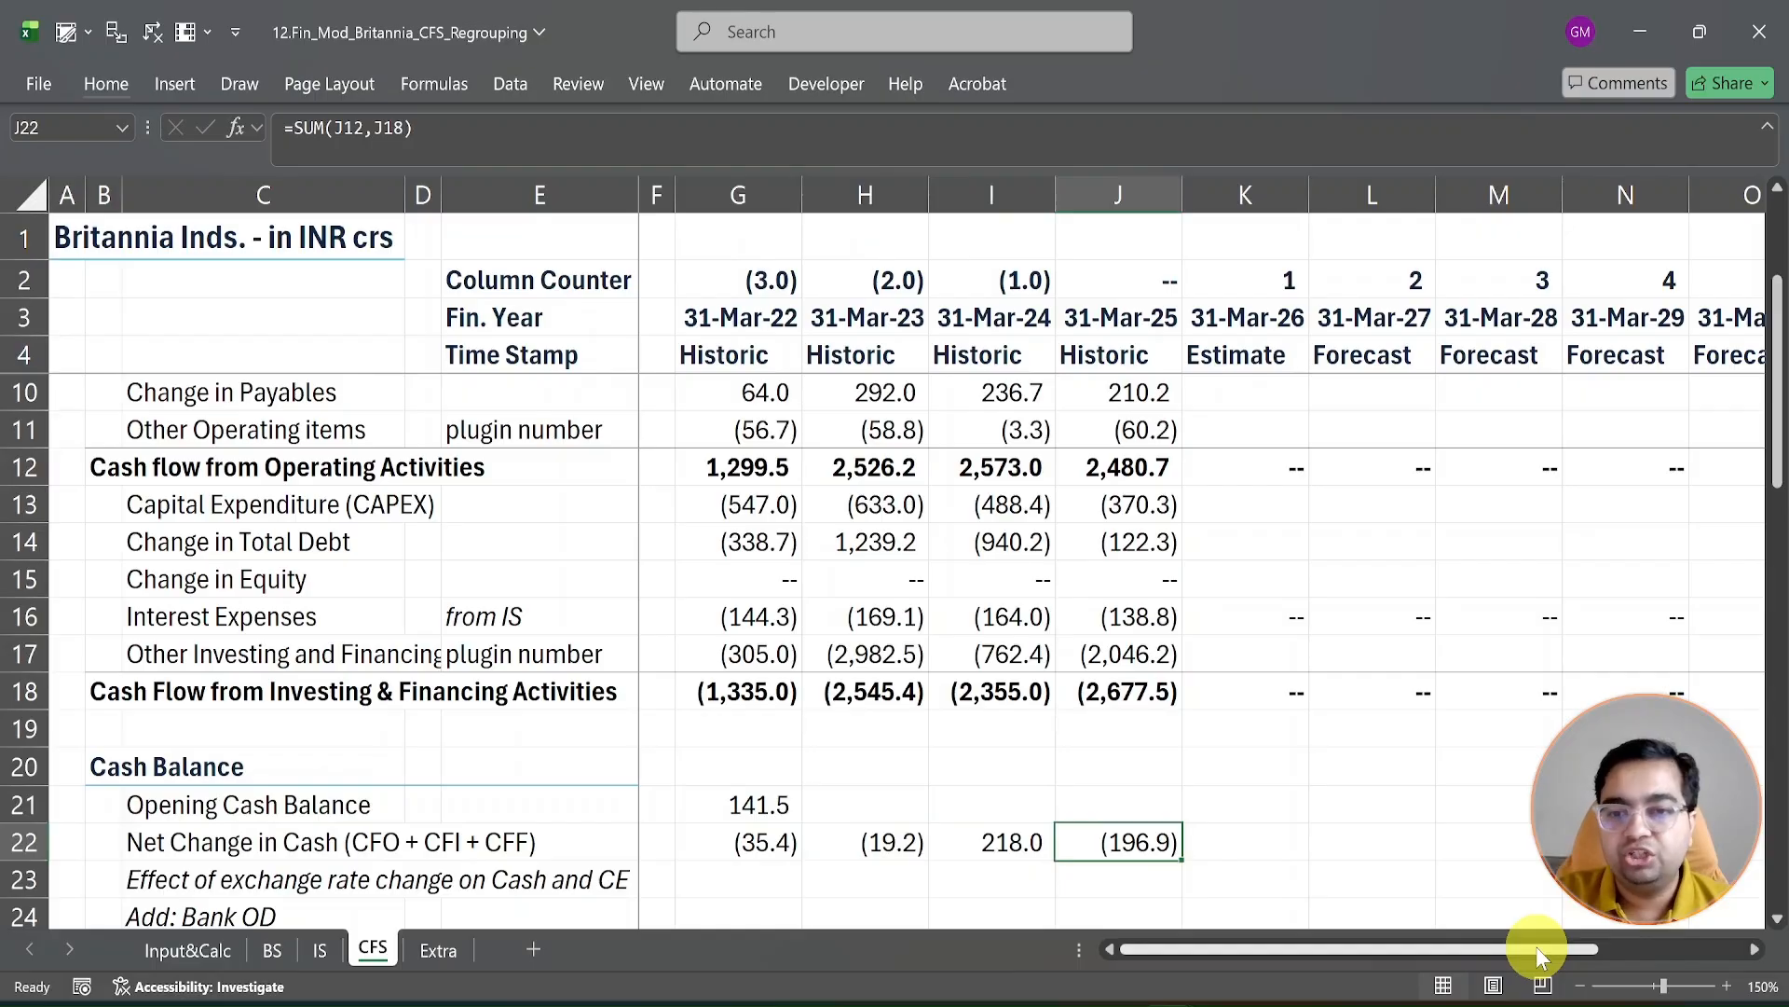
key(Down)
key(Down)
key(Down)
key(Down)
key(Down)
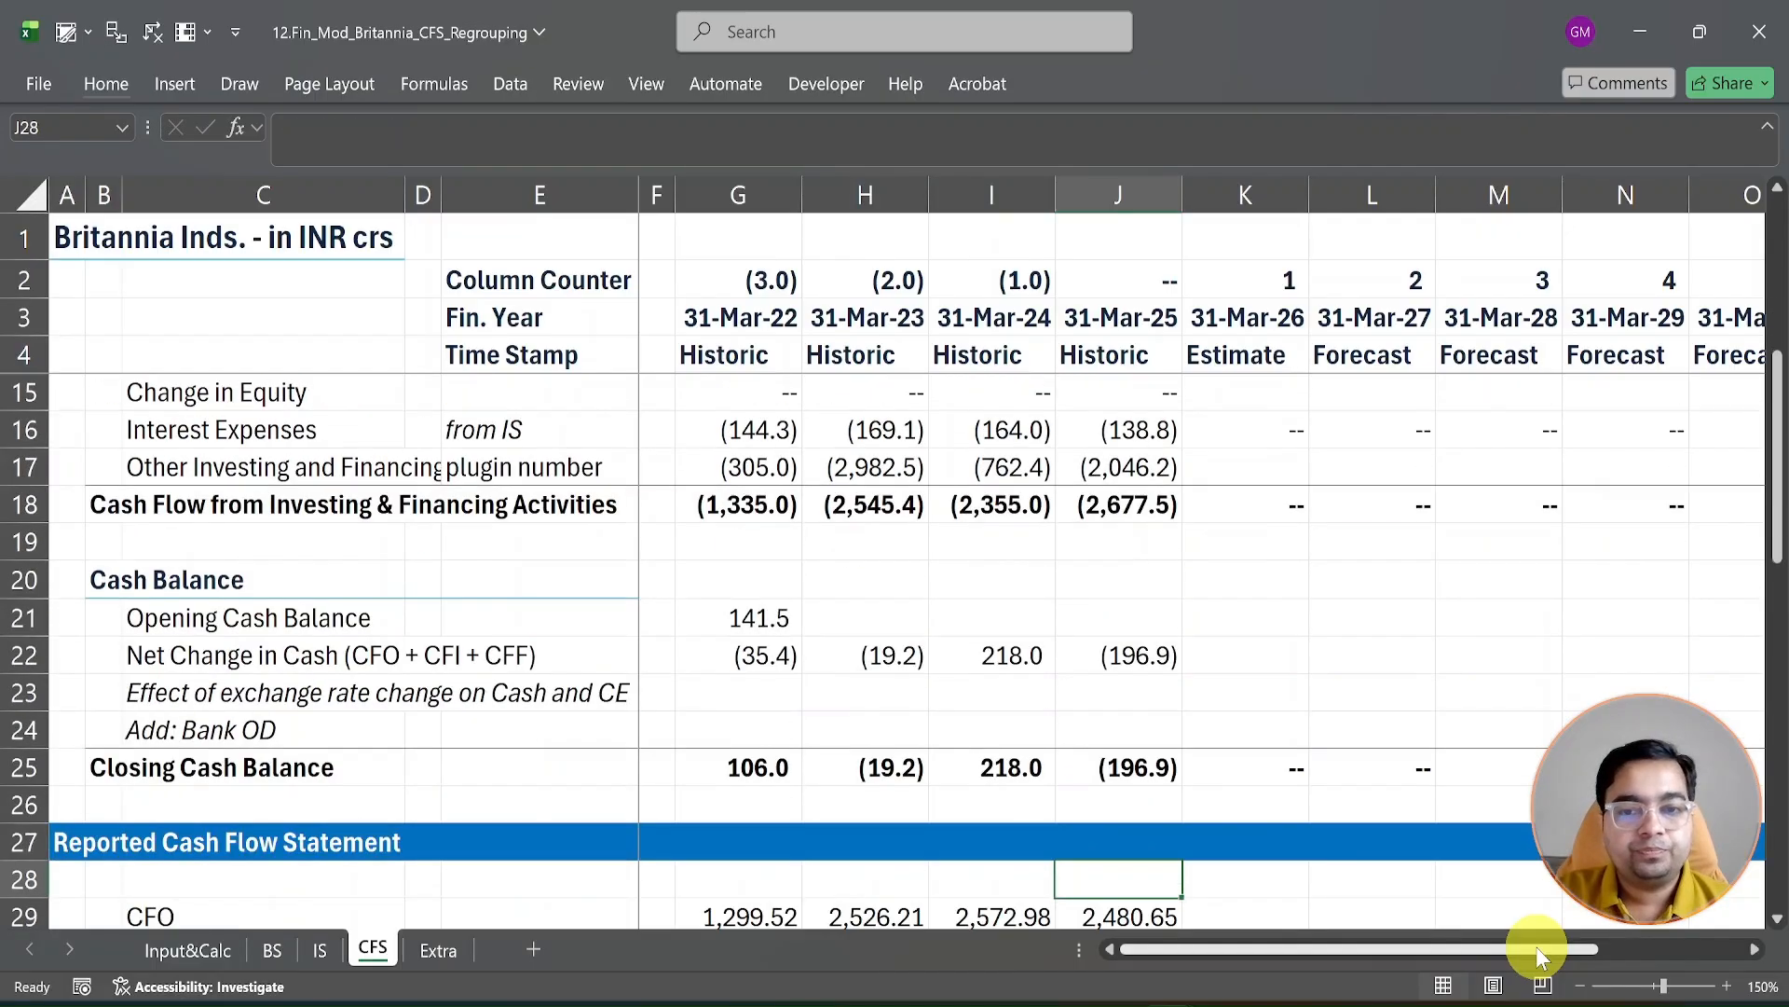
Step: Link the 31-Mar-22 exchange rate effect in G23 to the reported figure in G33, and check the Closing Cash Balance in G25
key(Up)
key(Up)
key(Up)
key(Up)
key(Left)
key(Left)
key(Left)
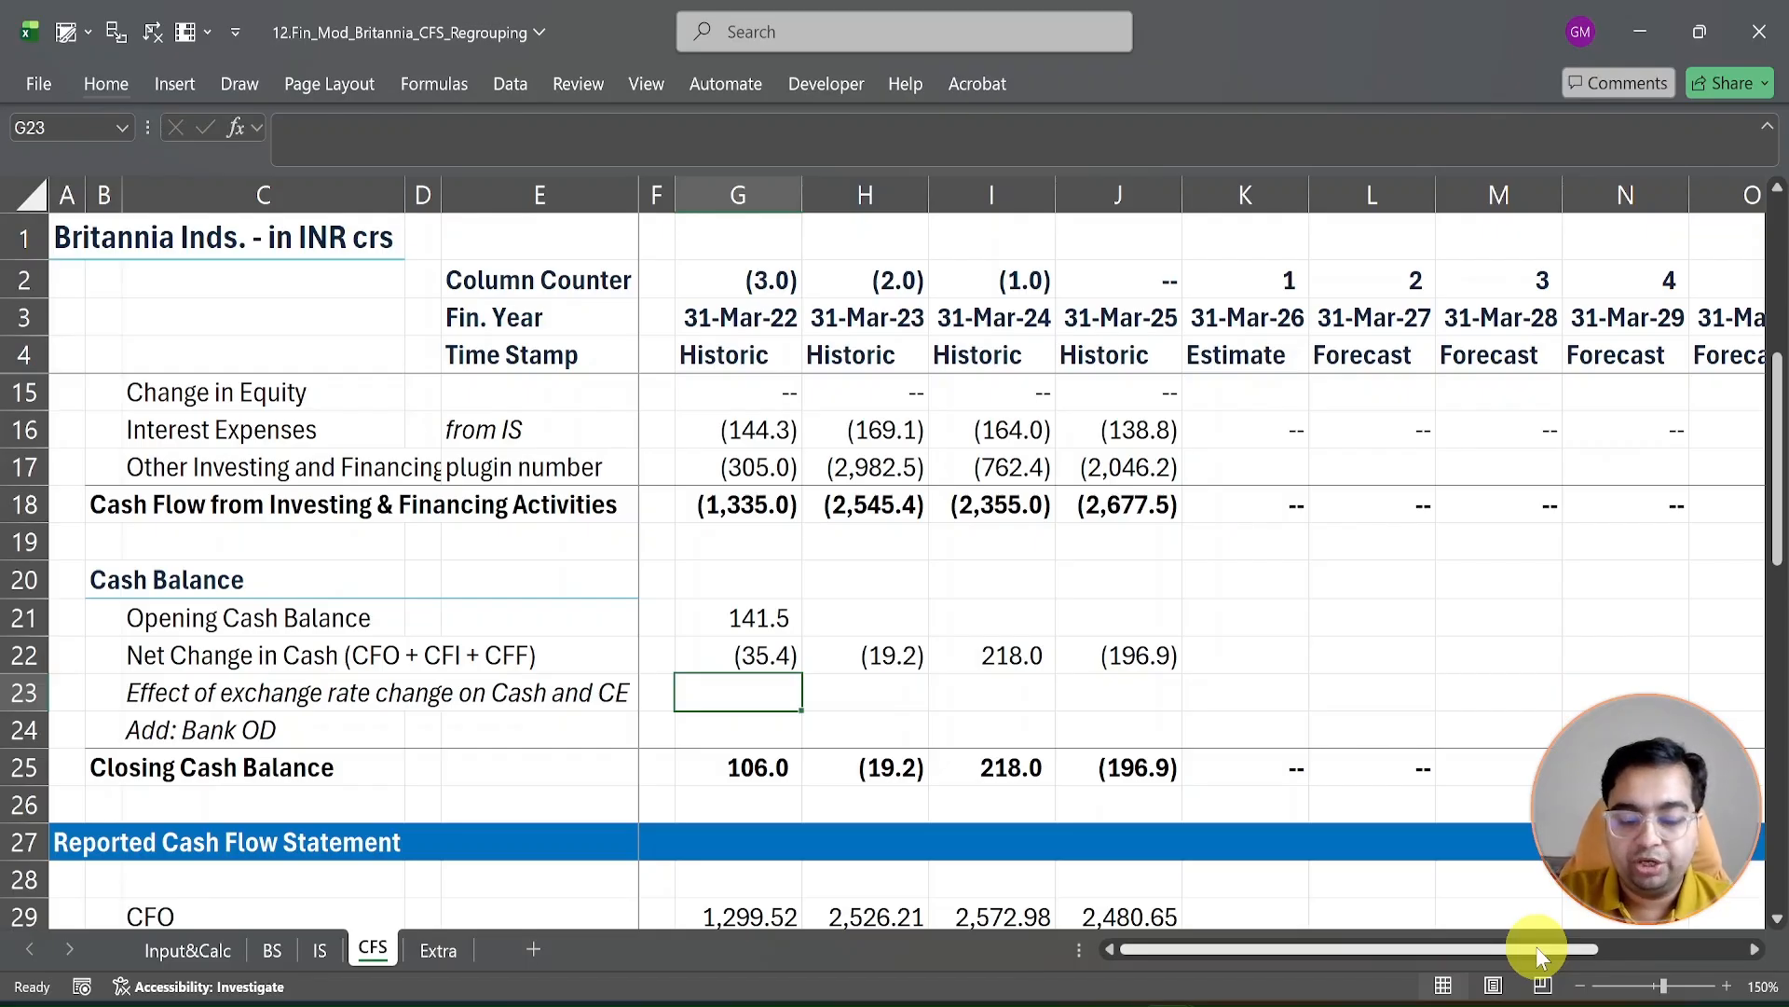
text(=)
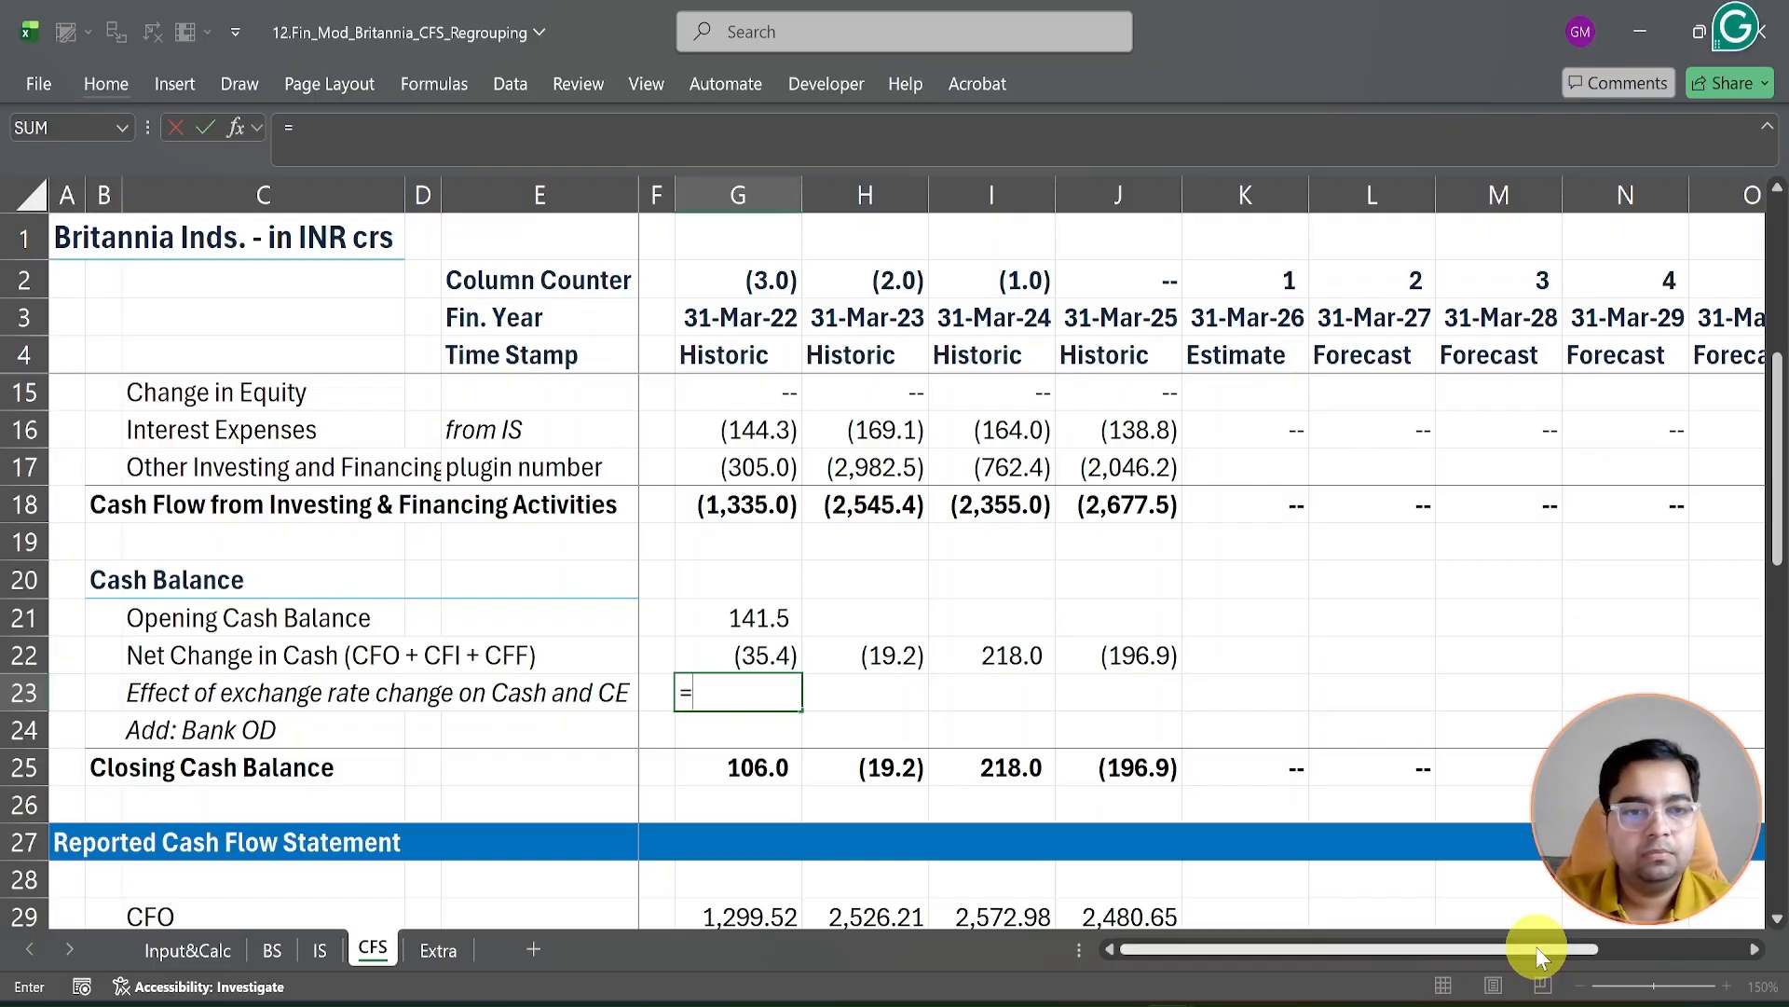
key(Down)
key(Down)
key(Down)
key(Down)
key(Down)
key(Down)
key(Down)
key(Down)
key(Down)
key(Down)
key(Down)
key(Down)
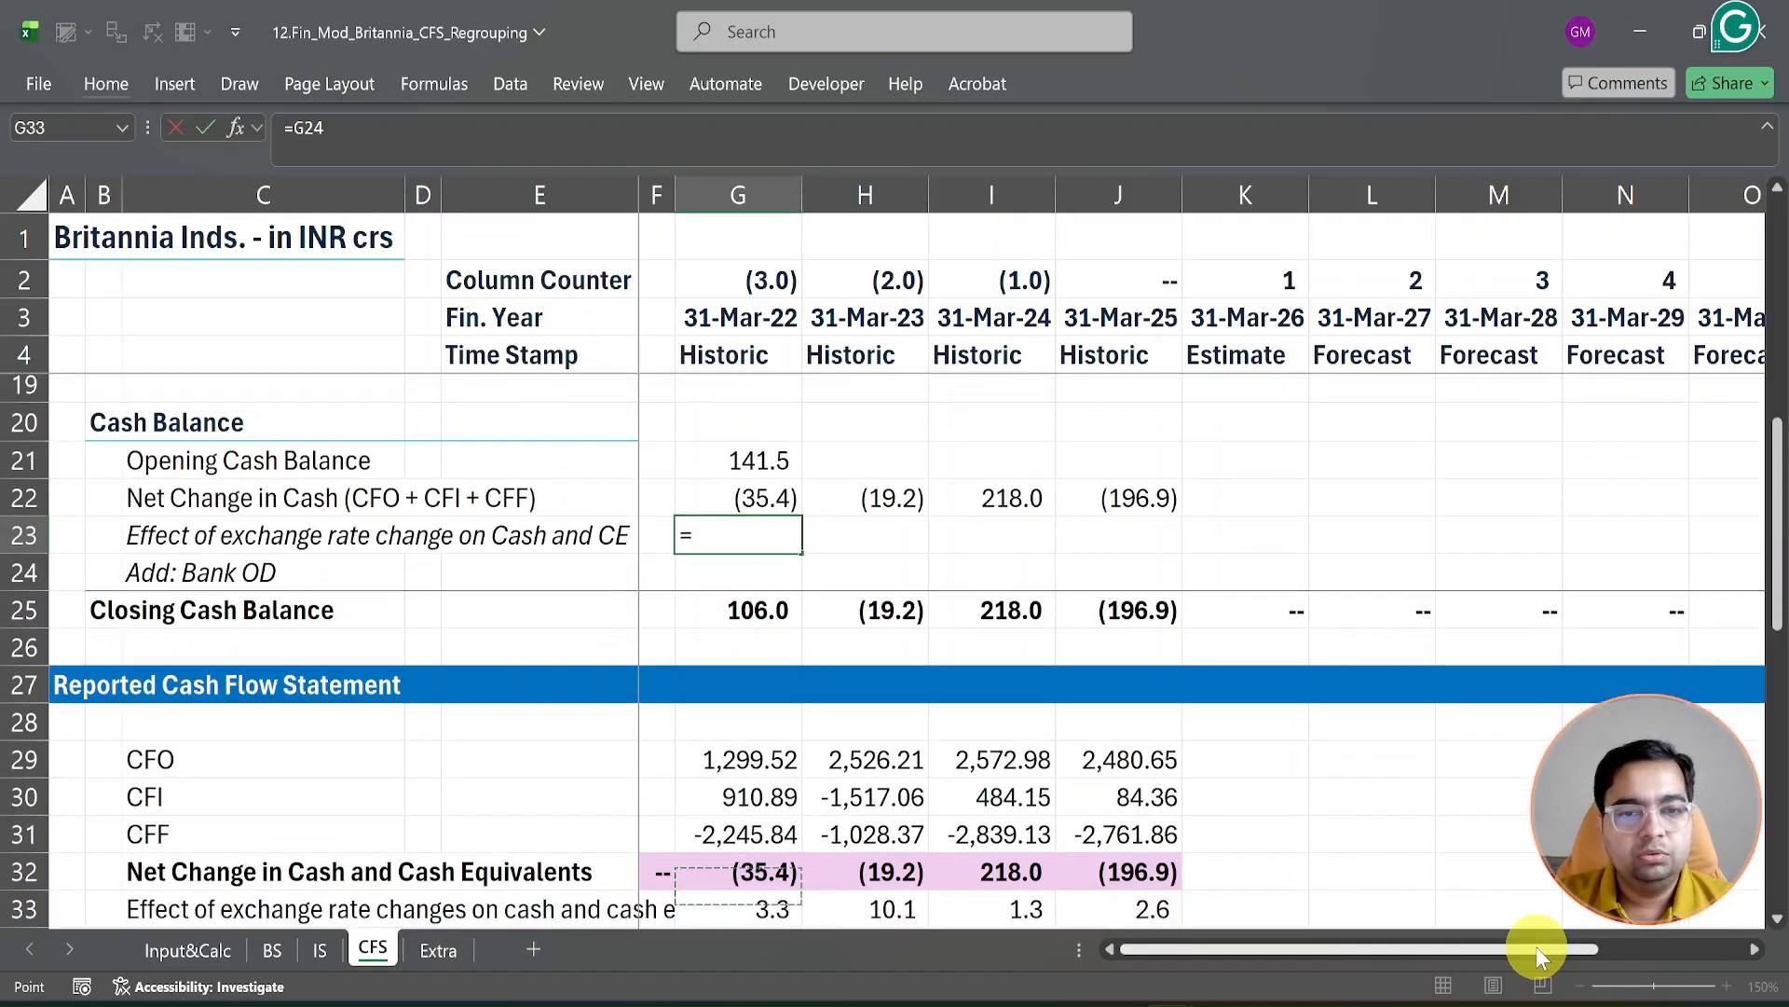
key(Up)
key(Up)
key(Up)
key(Left)
key(Left)
key(Left)
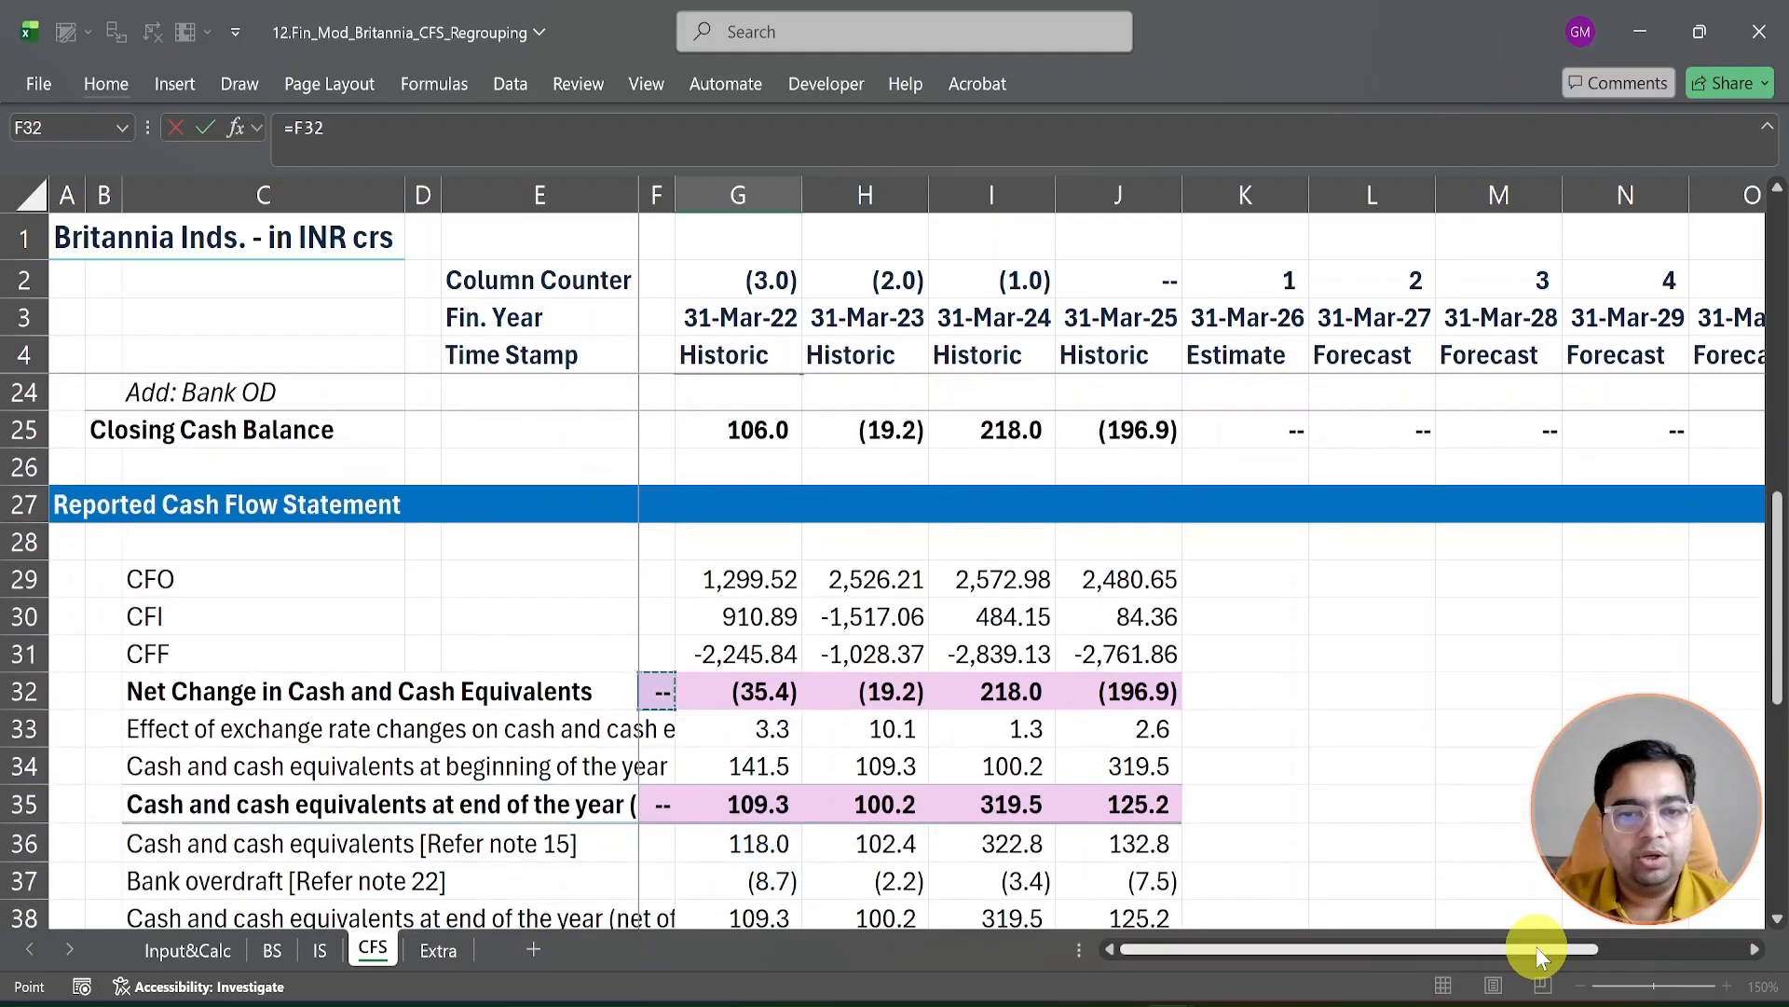
key(Down)
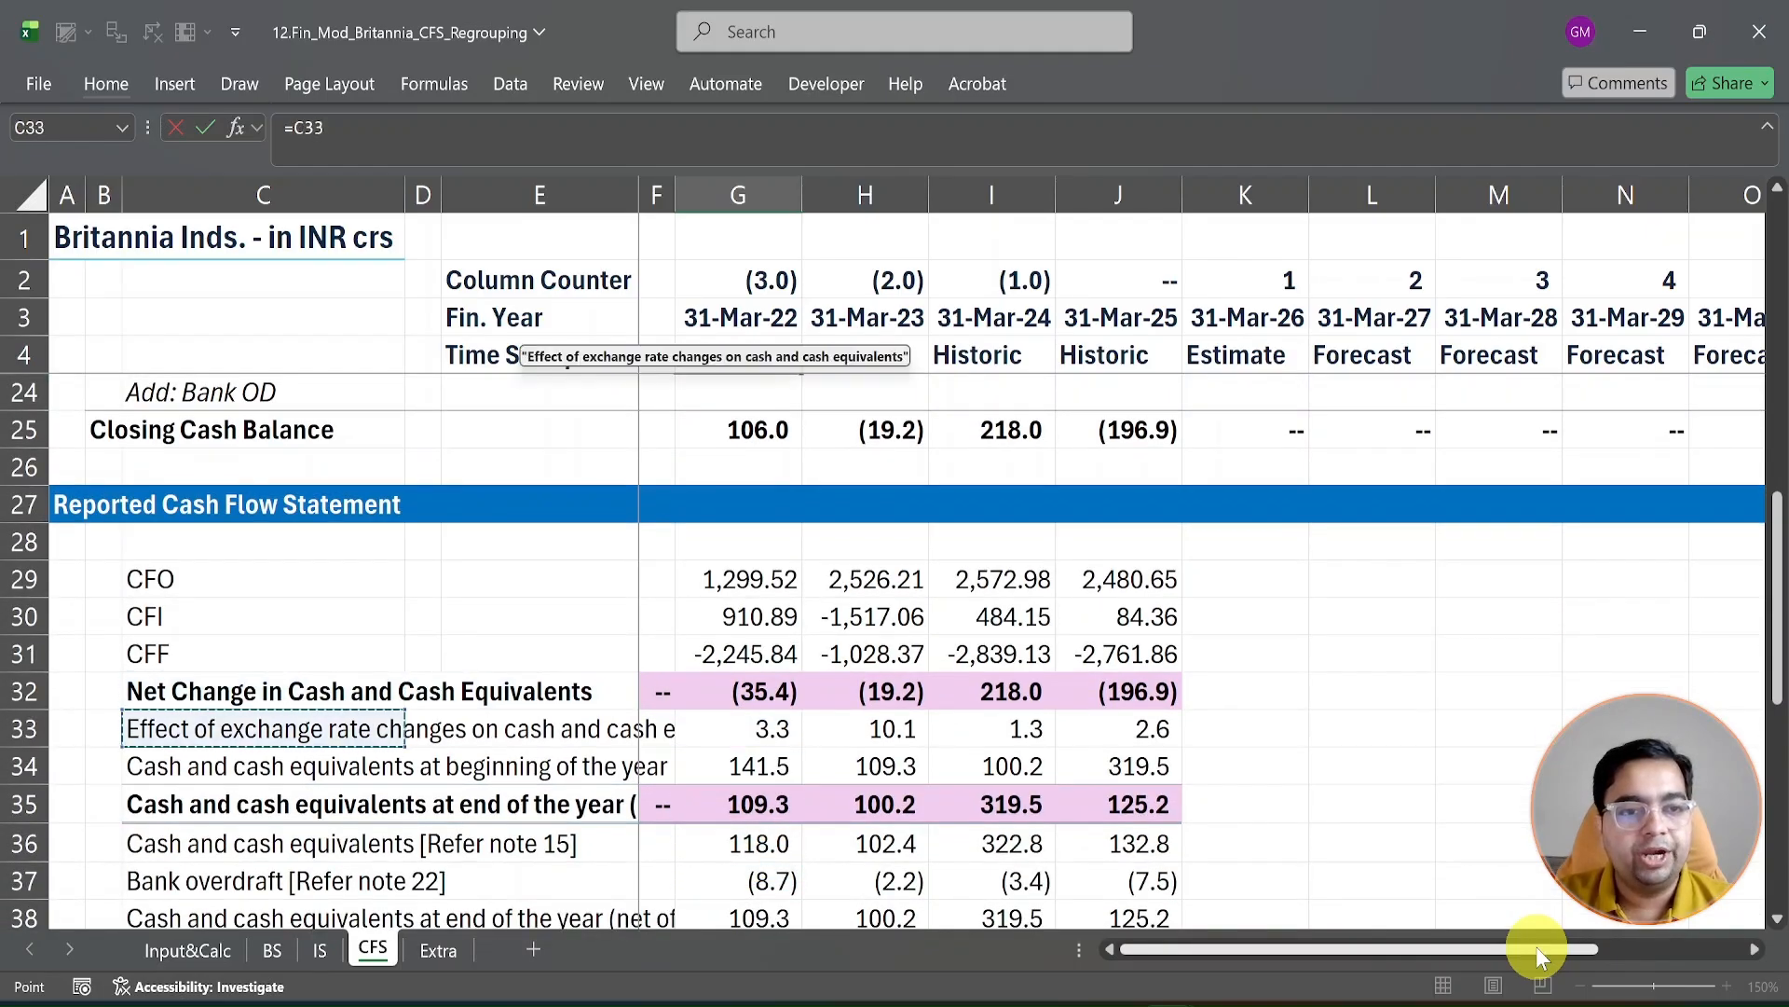
key(Right)
key(Right)
key(Right)
key(Right)
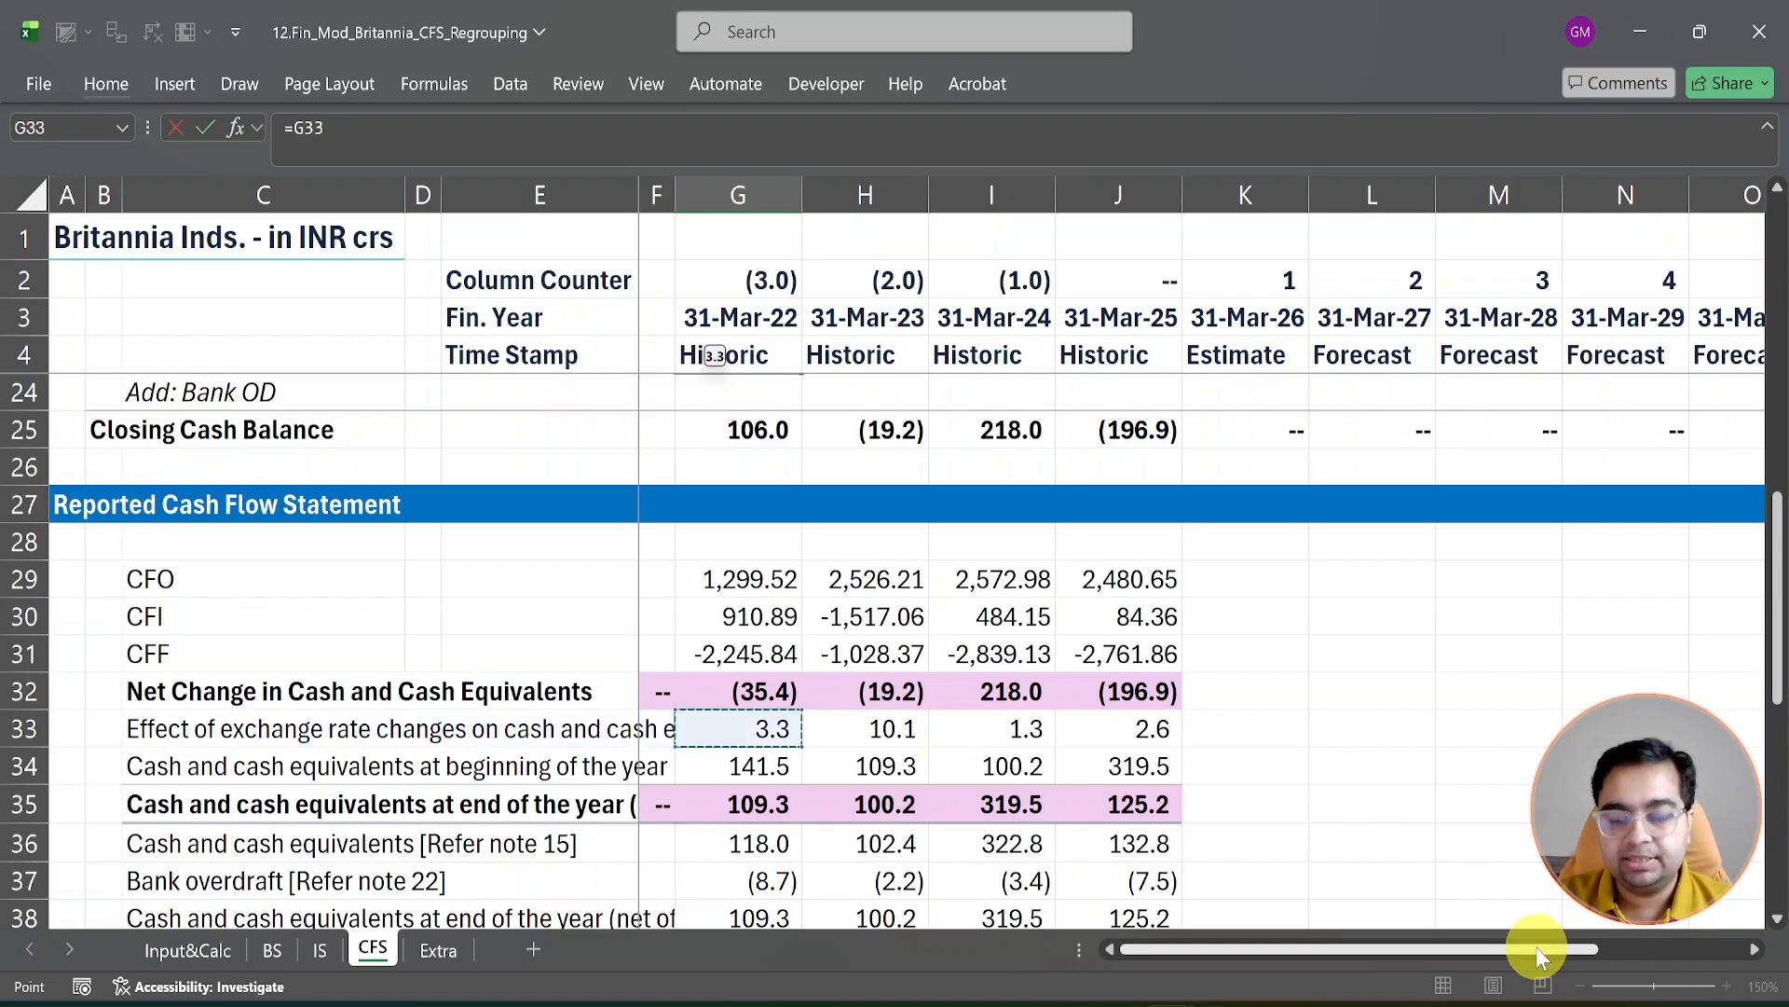
key(Return)
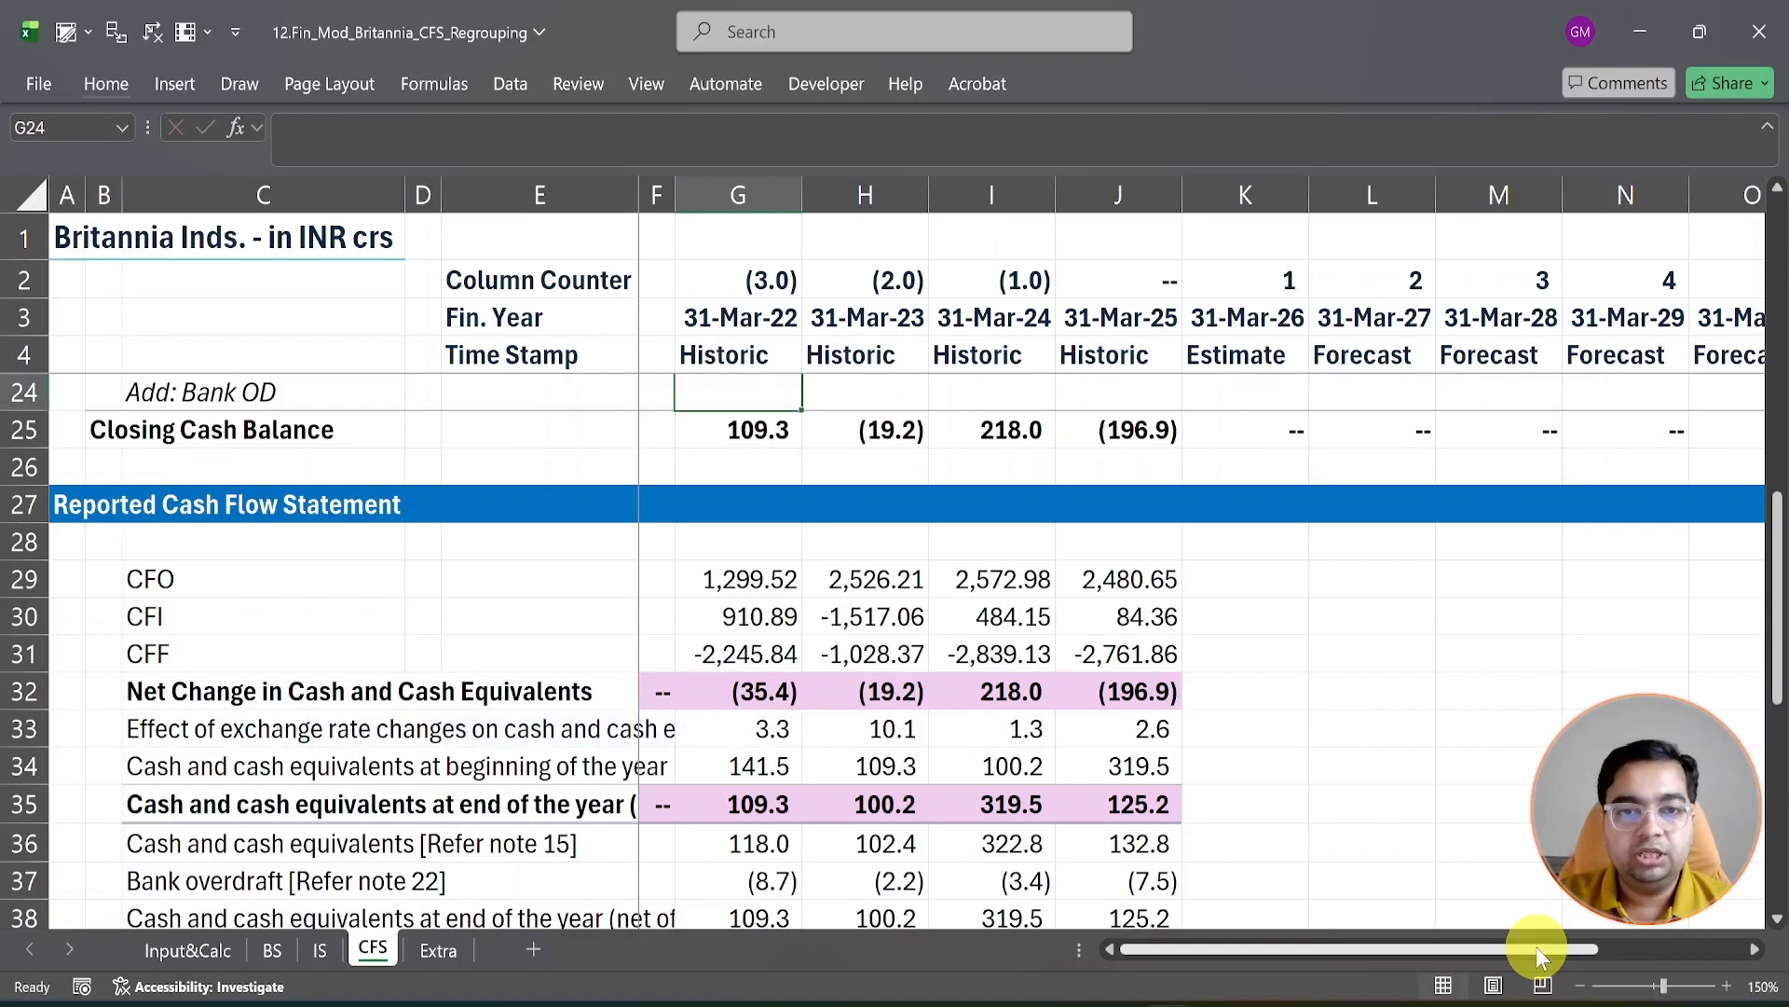
scroll(1535, 947, up, 1)
key(Down)
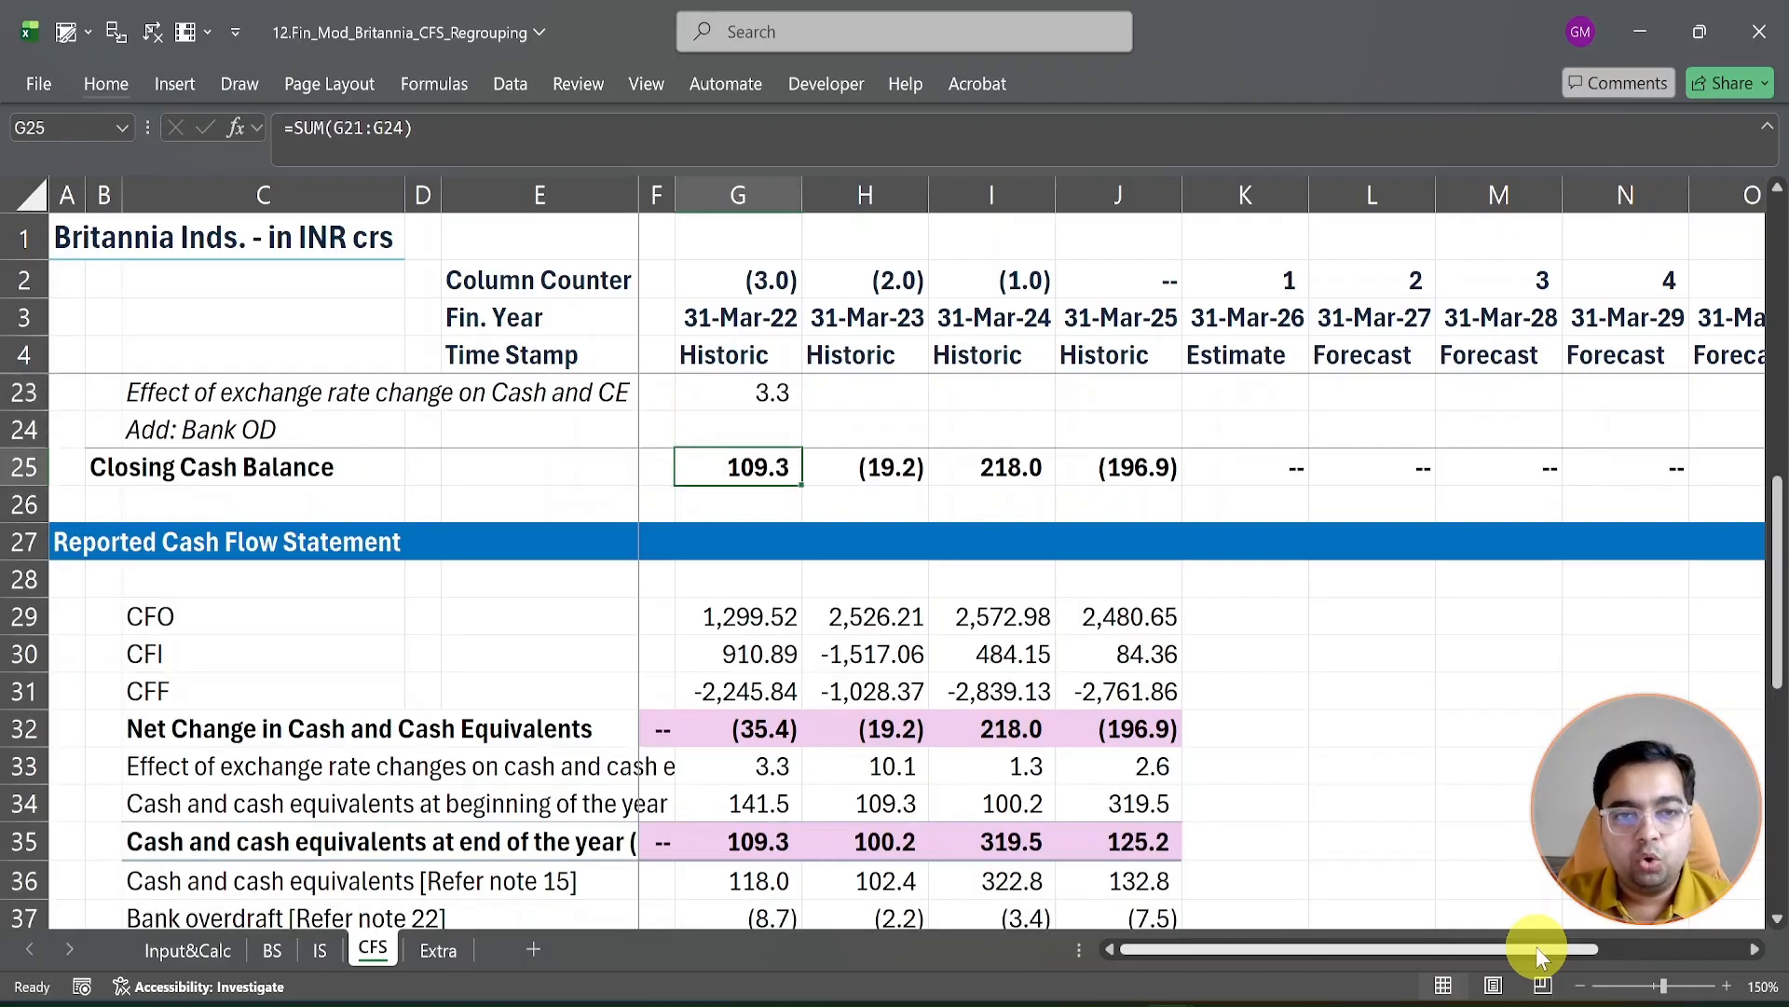
Step: Examine the reported year-end cash, bank overdraft and net cash figures in rows 35 to 38 of the CFS sheet
key(Down)
key(Down)
key(Down)
key(Down)
key(Down)
key(Down)
key(Down)
key(Down)
key(Down)
key(Down)
key(Down)
key(Down)
key(Down)
key(Down)
key(Down)
key(Down)
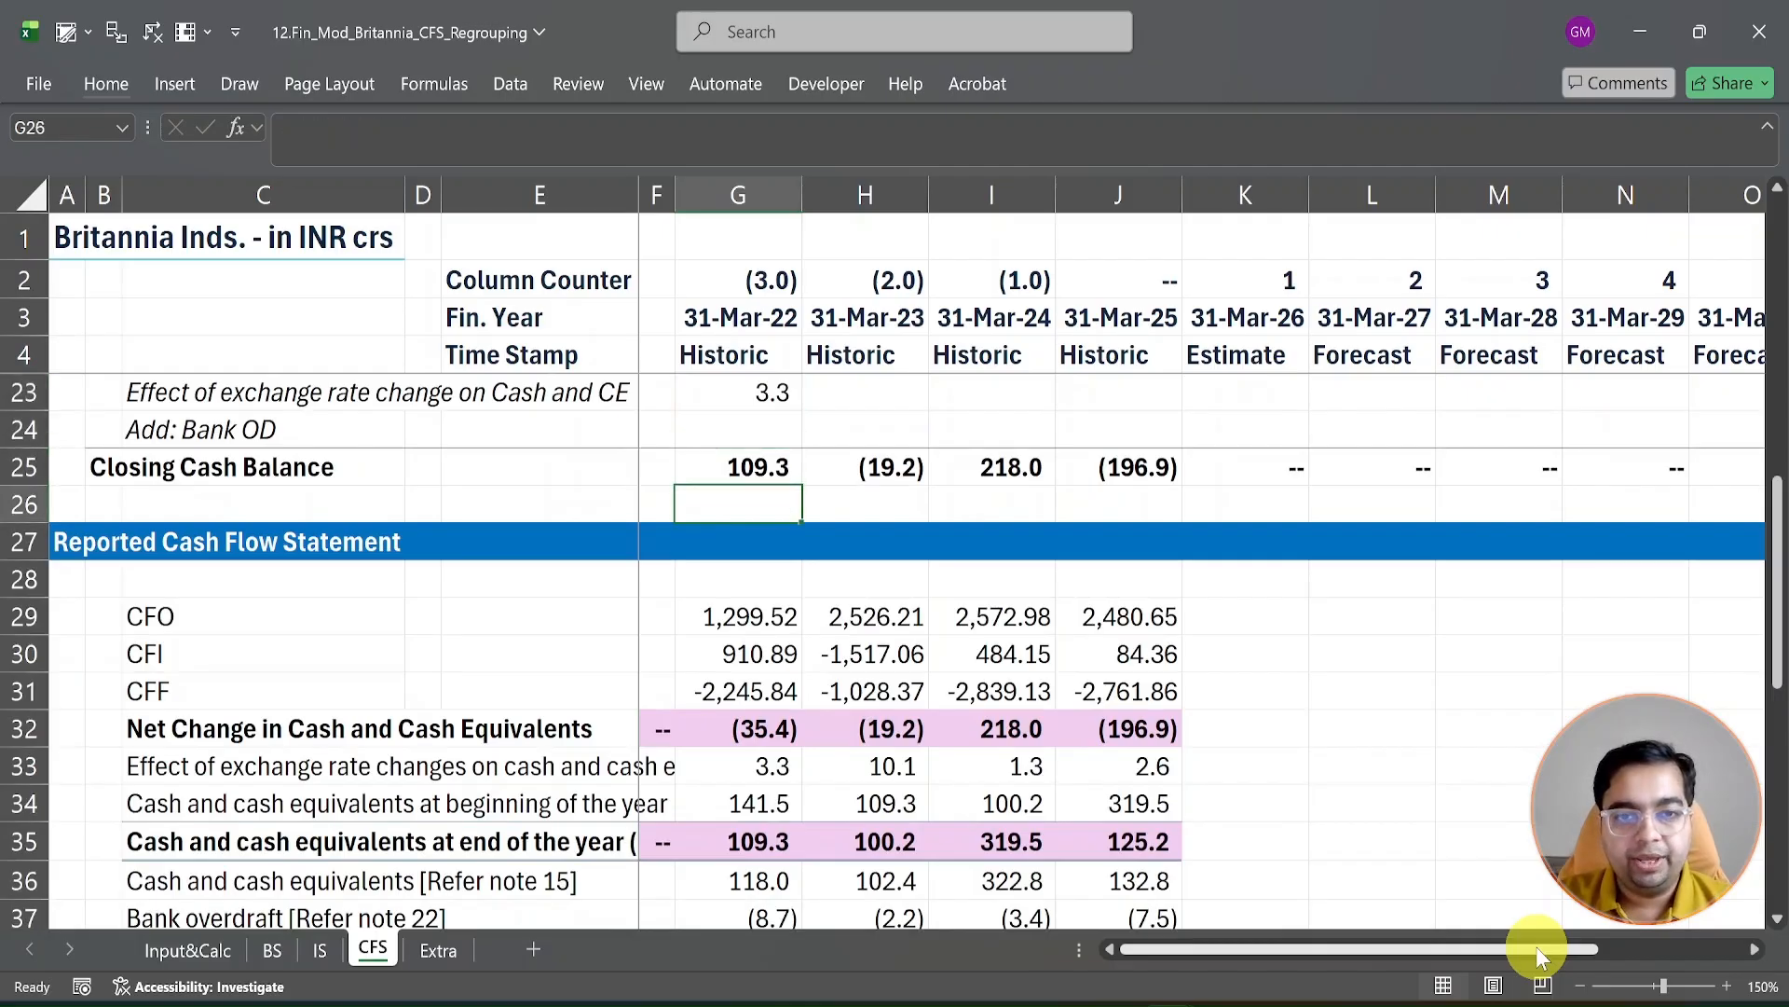
key(Up)
key(Up)
key(Up)
key(Up)
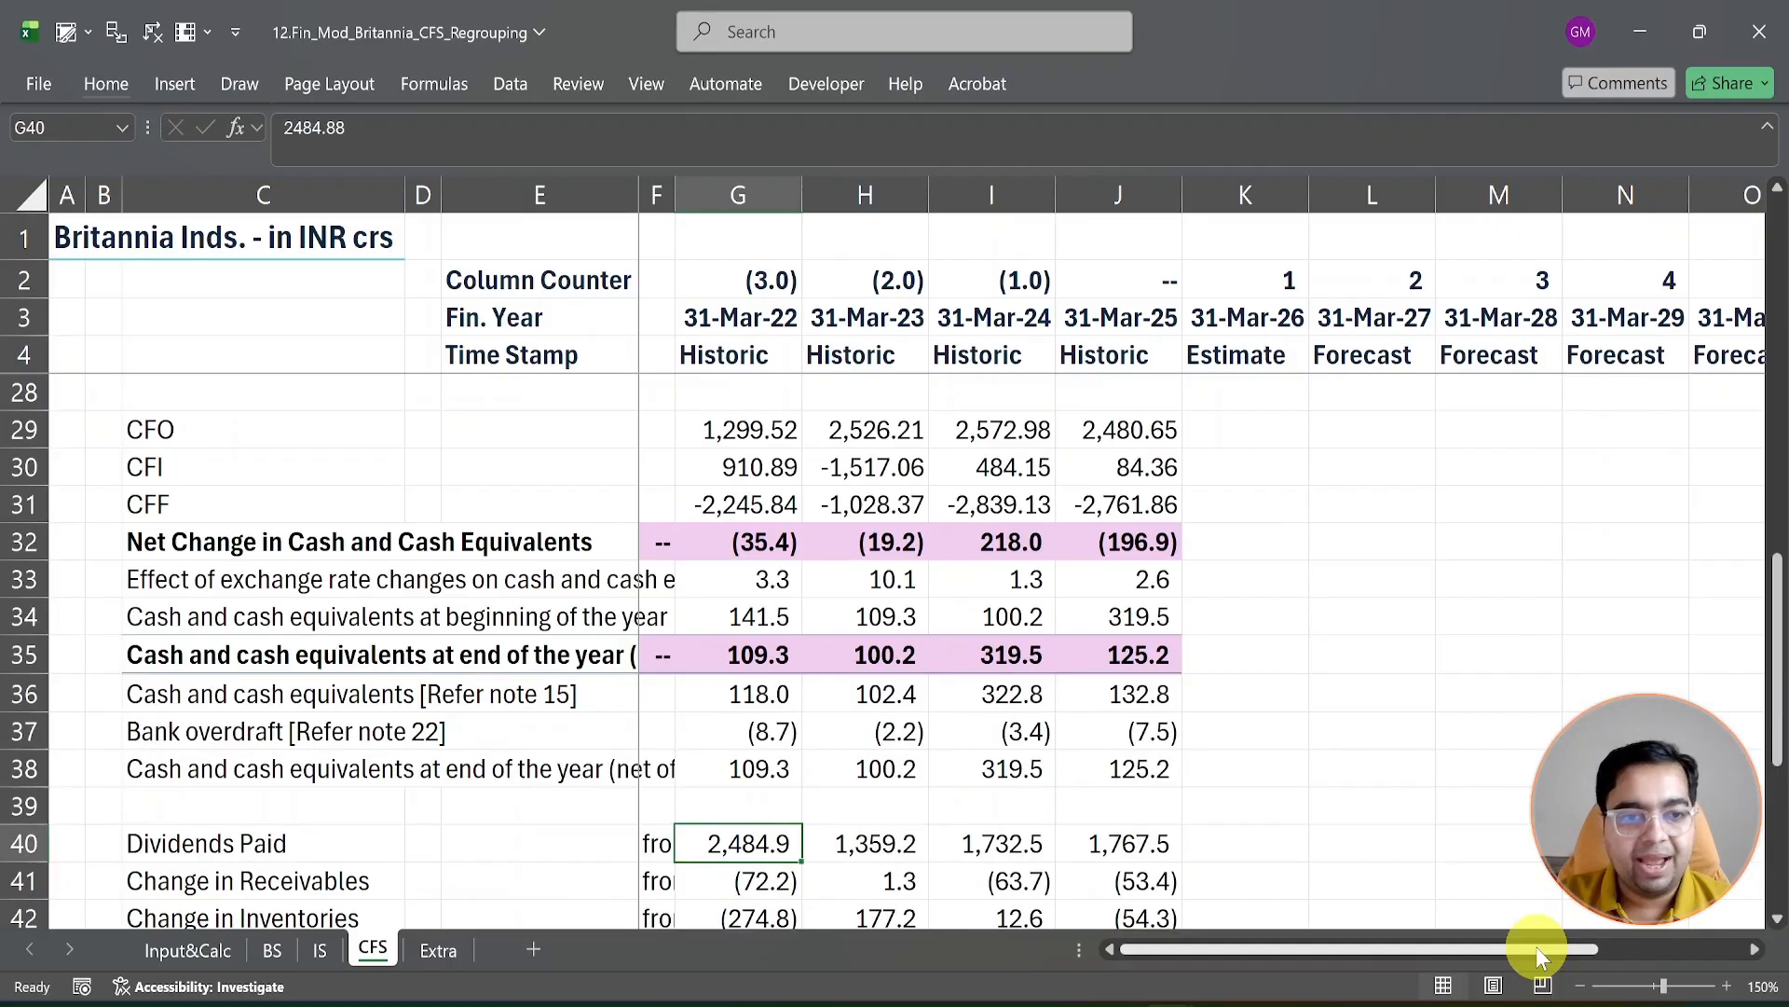
Step: Add back the 31-Mar-22 Bank OD in G24 with the formula =G37*-1, reversing the sign of the reported bank overdraft
key(Up)
key(Up)
key(Up)
key(Up)
key(Up)
key(Up)
key(Up)
key(Up)
key(Up)
key(Up)
key(Up)
key(Up)
key(Up)
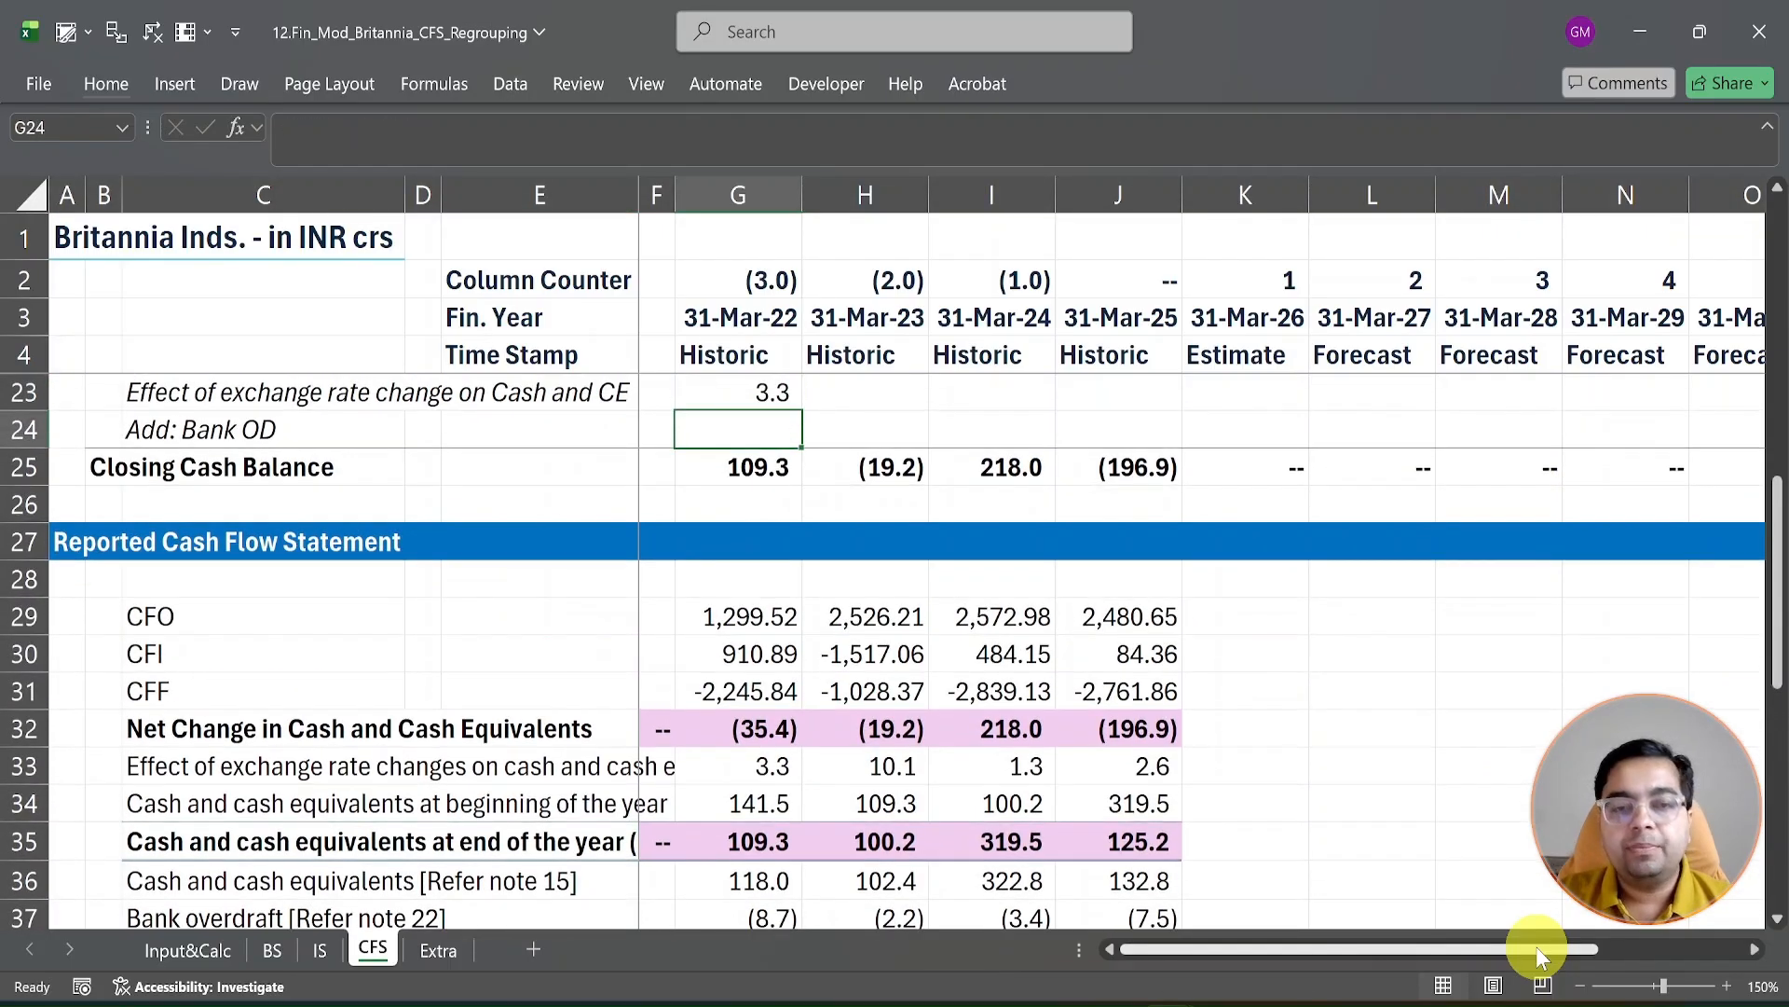
text(=)
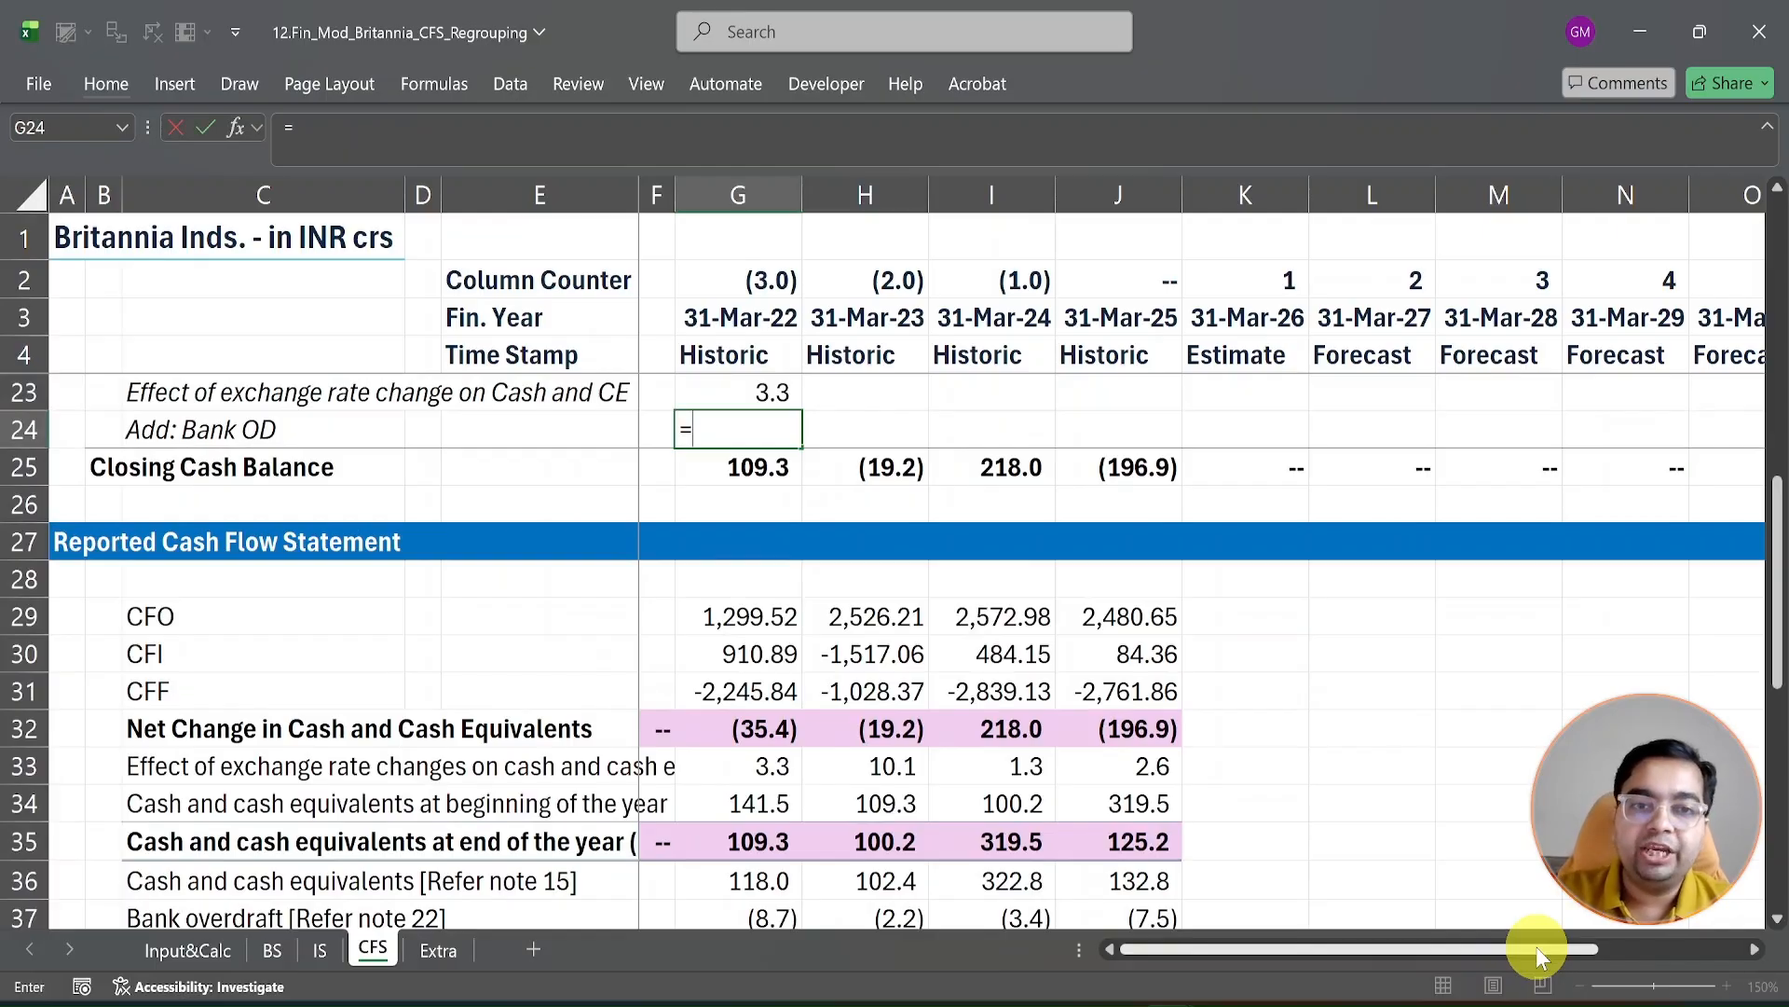
key(Down)
key(Down)
key(Down)
key(Down)
key(Down)
key(Down)
key(Down)
key(Down)
key(Down)
key(Down)
key(Down)
key(Down)
key(Down)
key(Down)
key(Up)
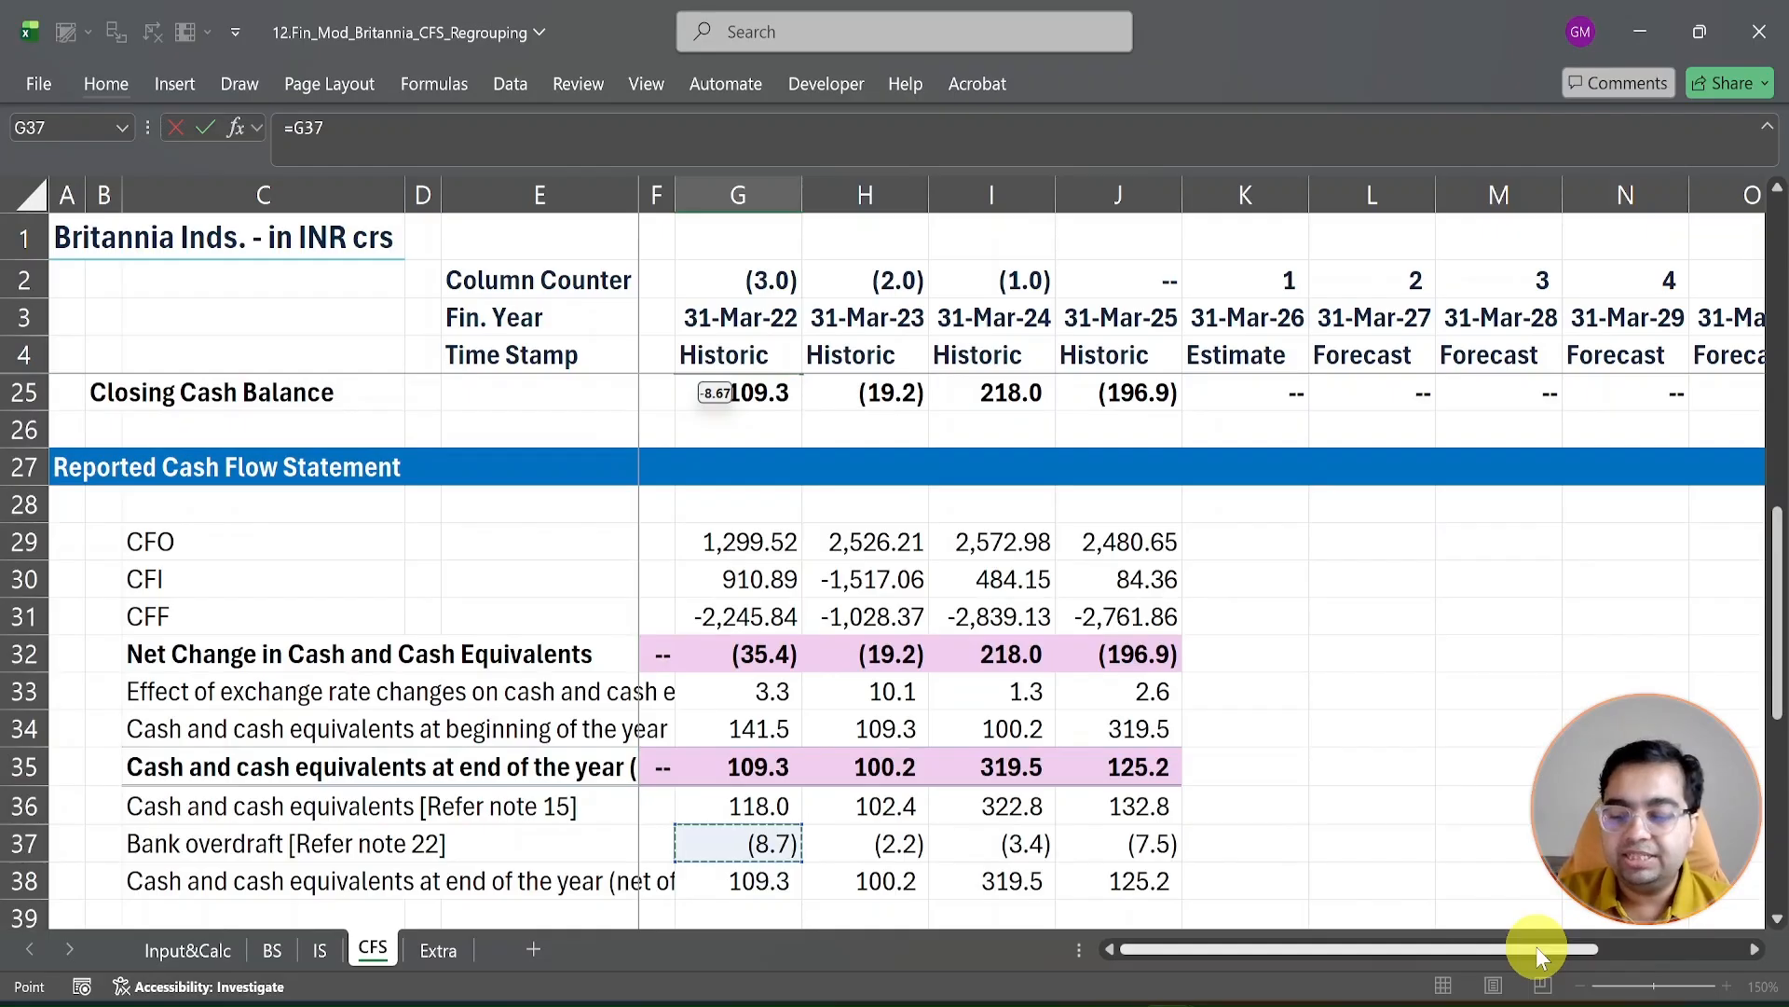
text(*-1)
key(Return)
key(Up)
key(Up)
key(Up)
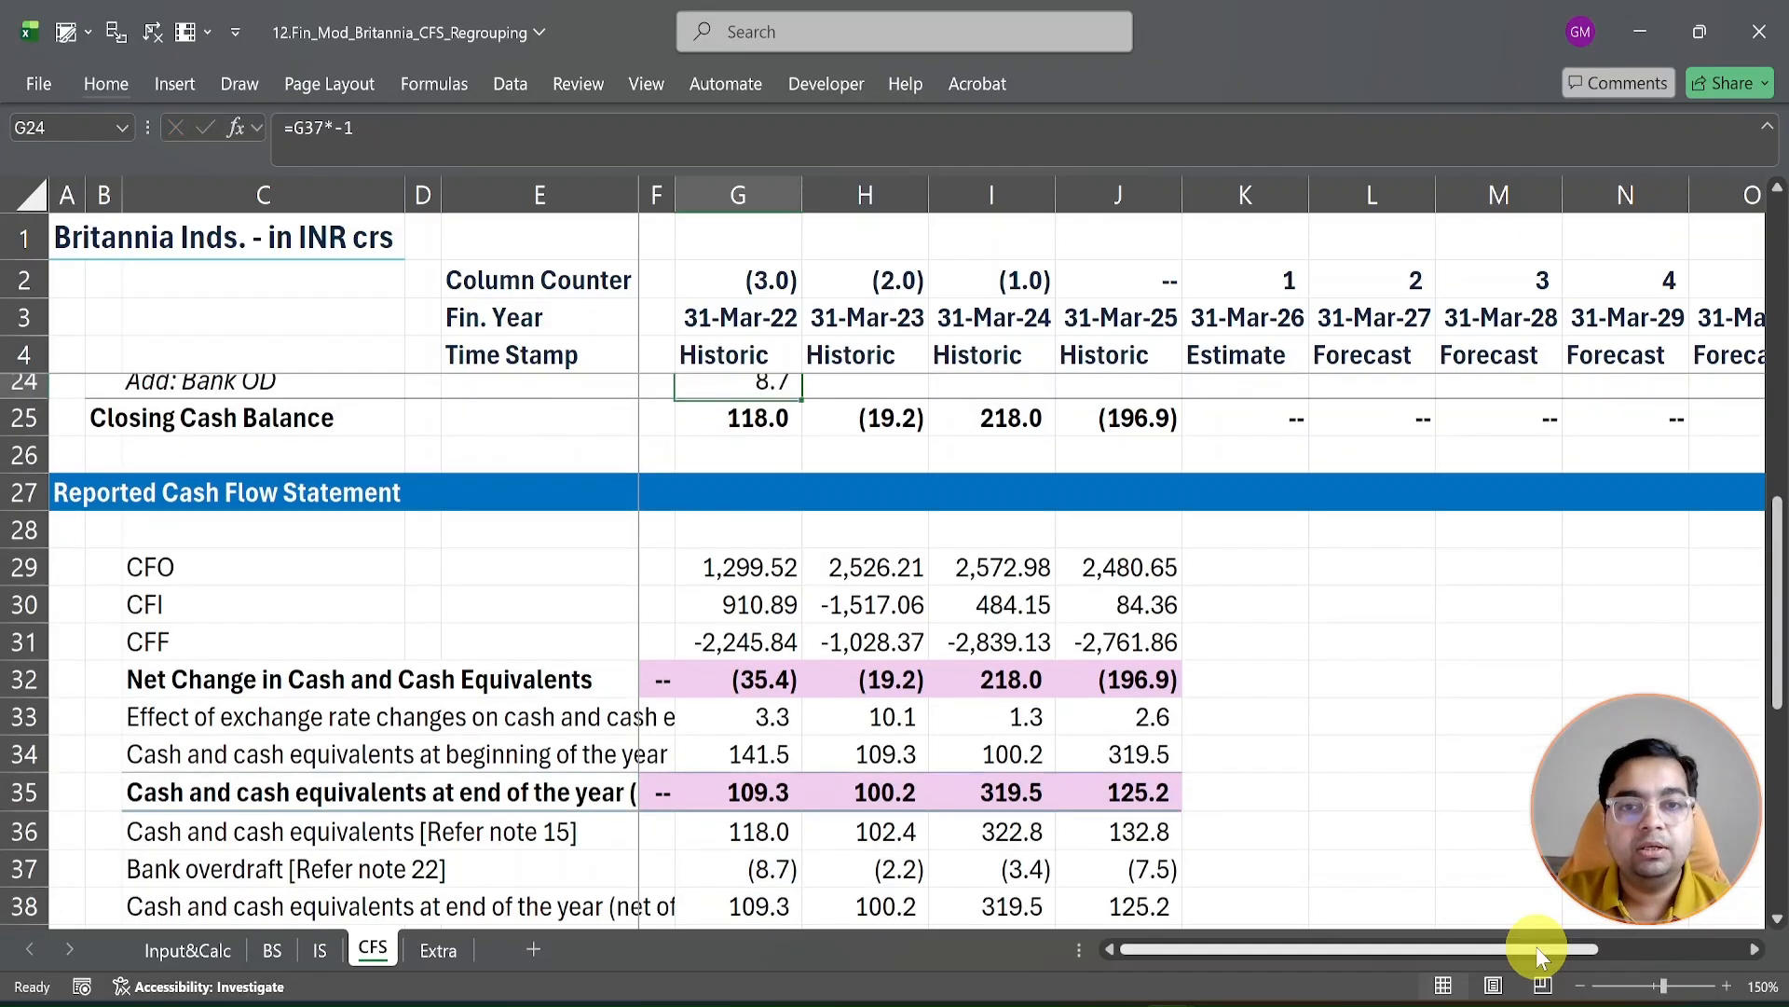
Step: Compare the 31-Mar-22 Closing Cash Balance in G25 with the reported cash and cash equivalents in row 36
key(Down)
key(Down)
key(Down)
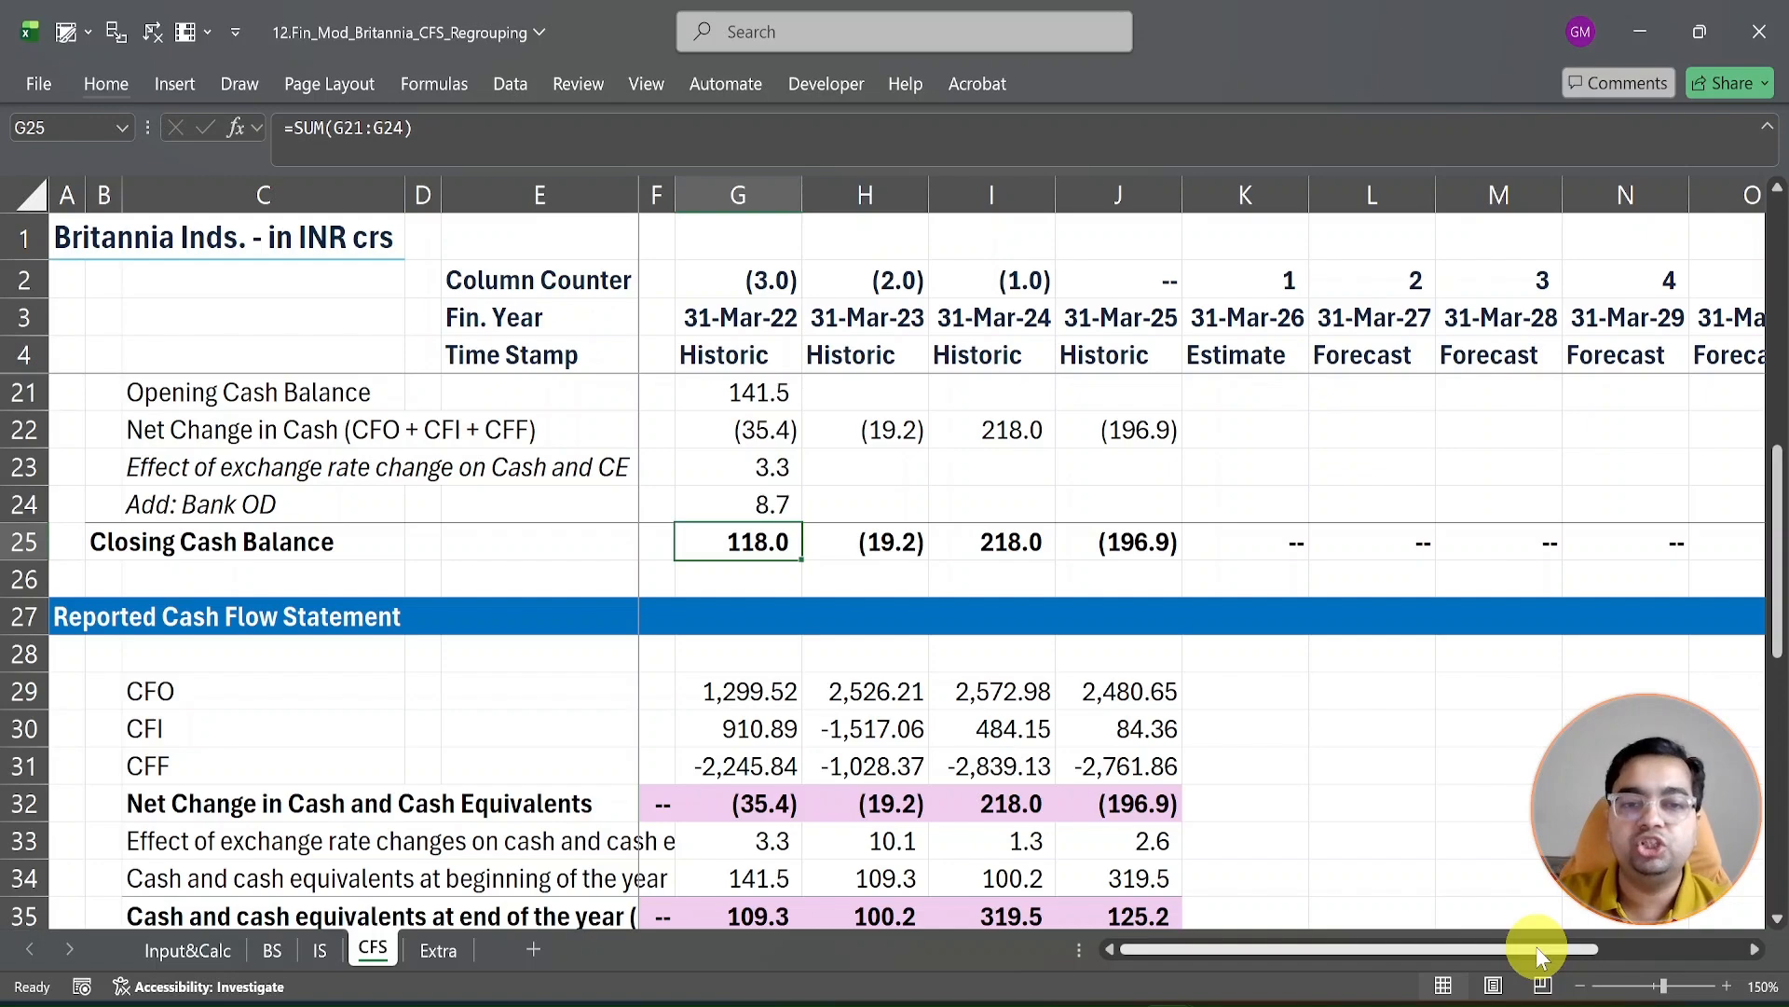
key(Down)
key(Down)
key(Down)
key(Down)
key(Down)
key(Down)
key(Down)
key(Down)
key(Down)
key(Down)
key(Down)
key(Down)
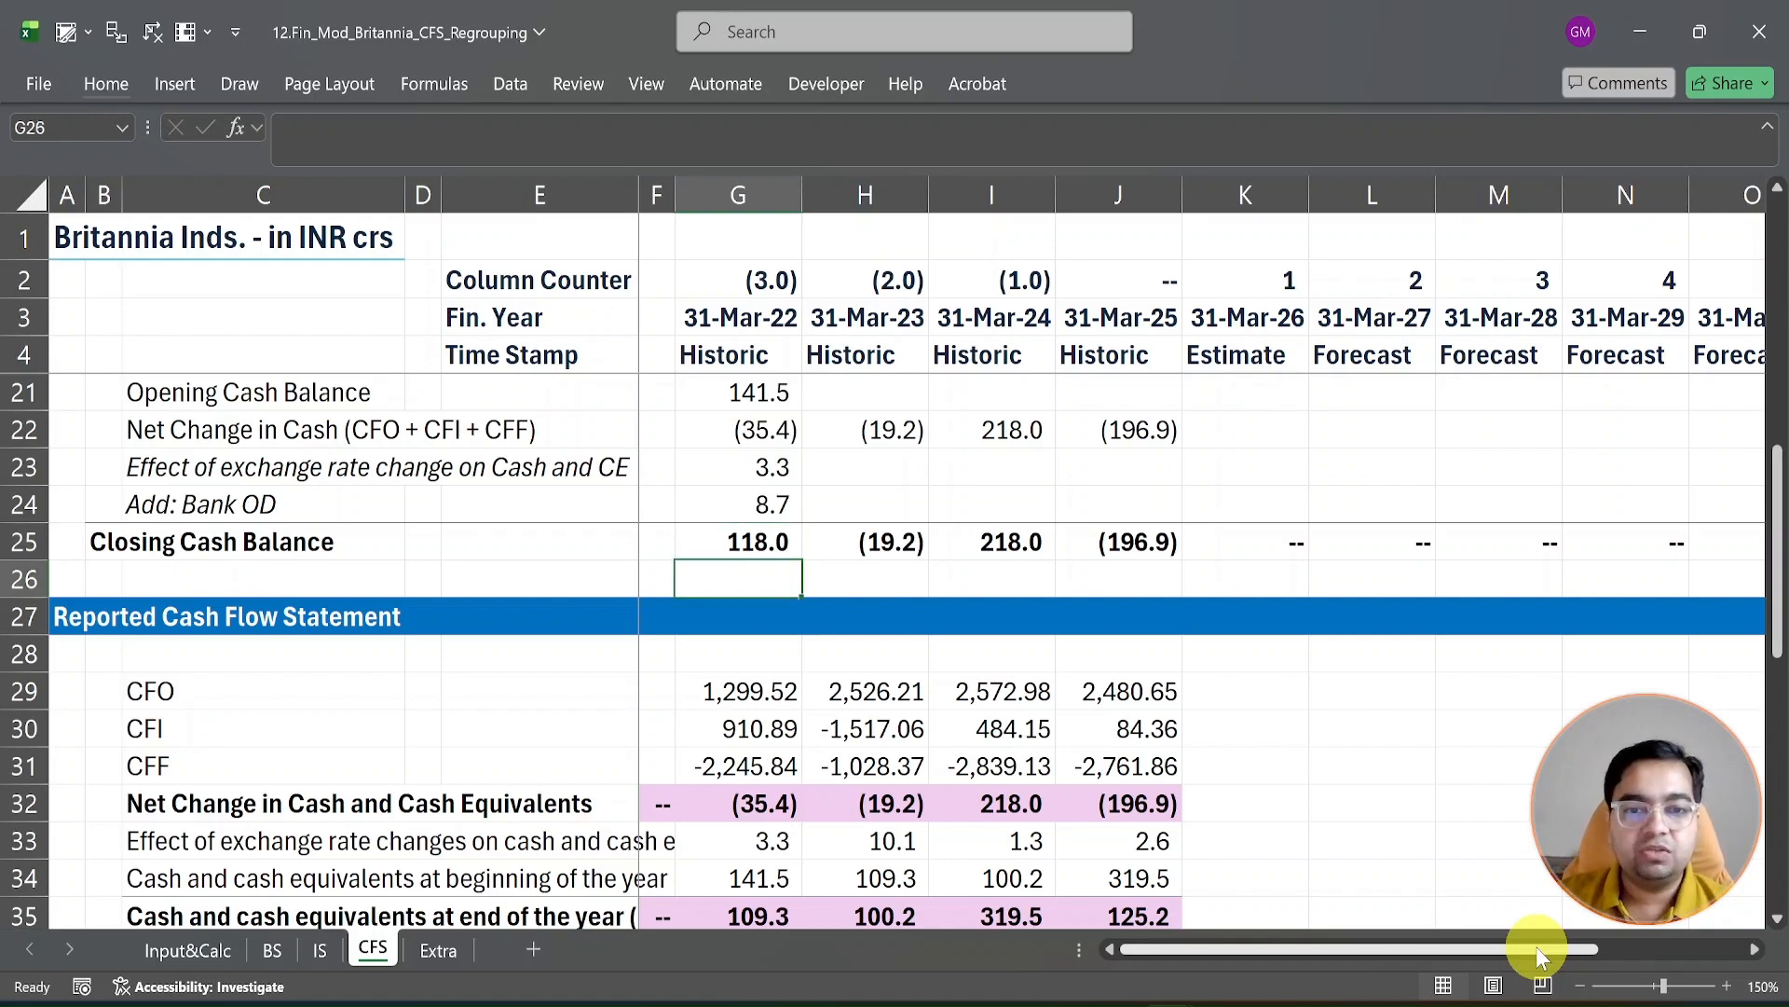
key(Up)
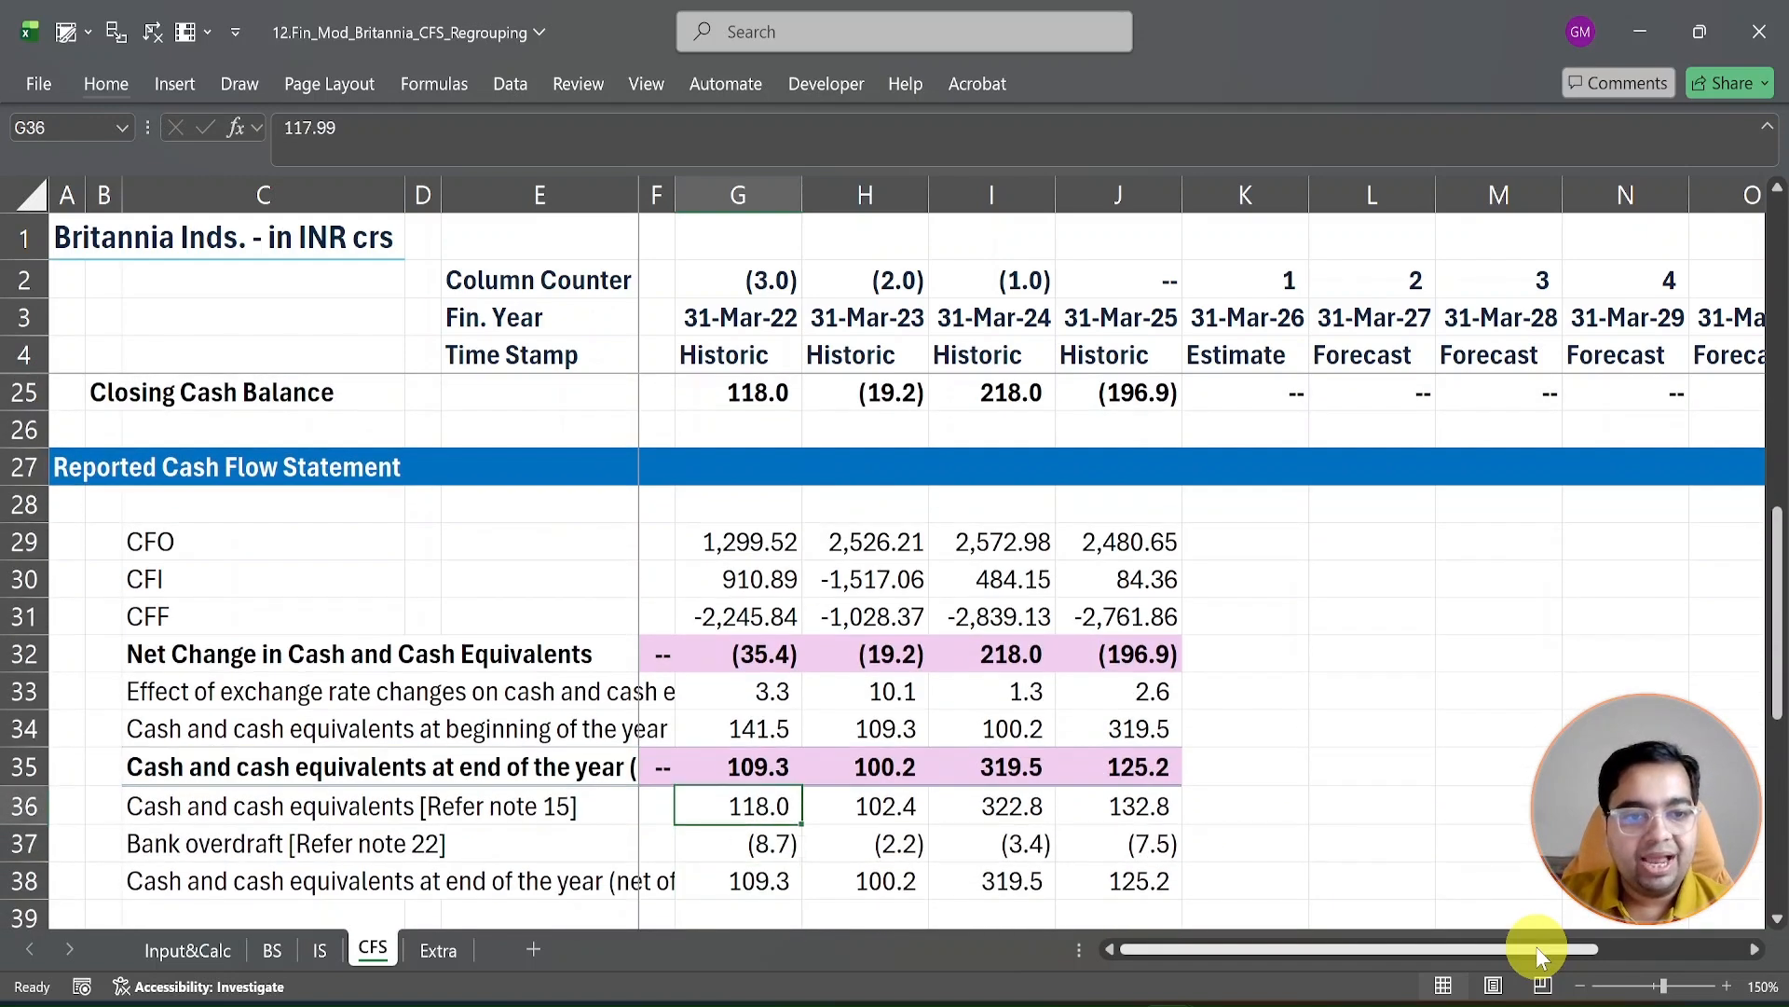
key(shift+space)
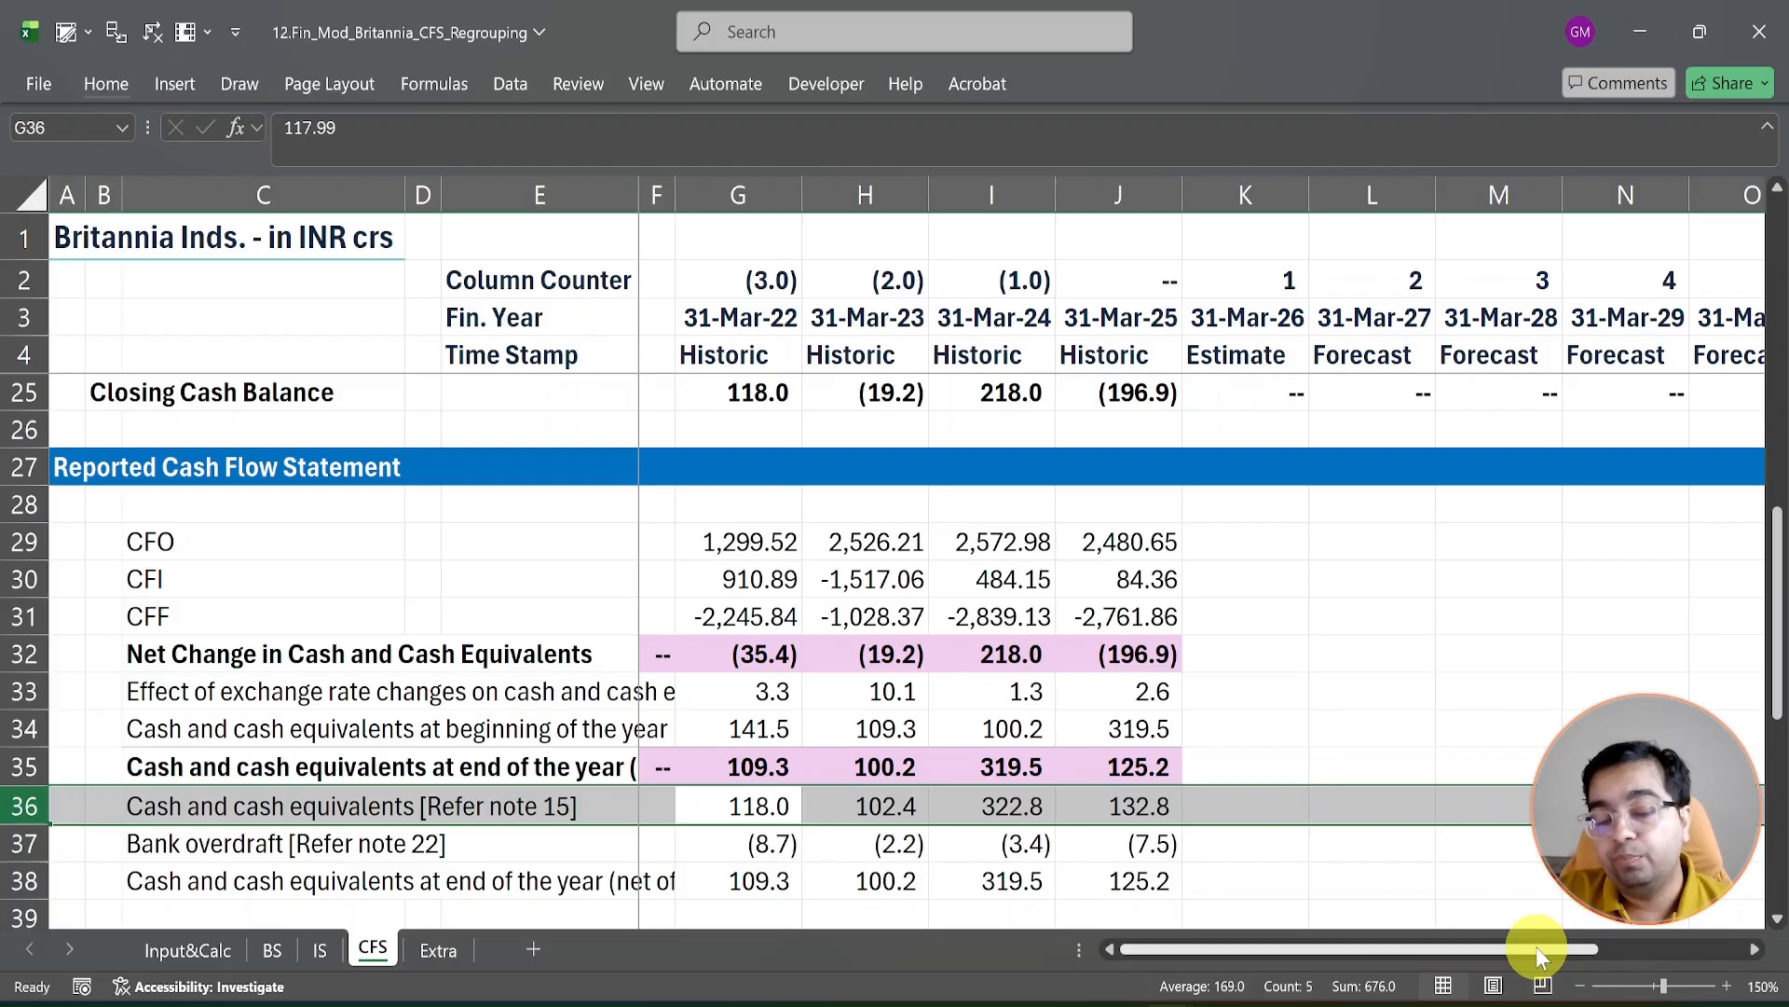
Step: Fill the Opening Cash Balance formula from G21 across to J21
key(Up)
key(Up)
key(Up)
key(Up)
key(Up)
key(Up)
key(Up)
key(Up)
key(Up)
key(Up)
key(Up)
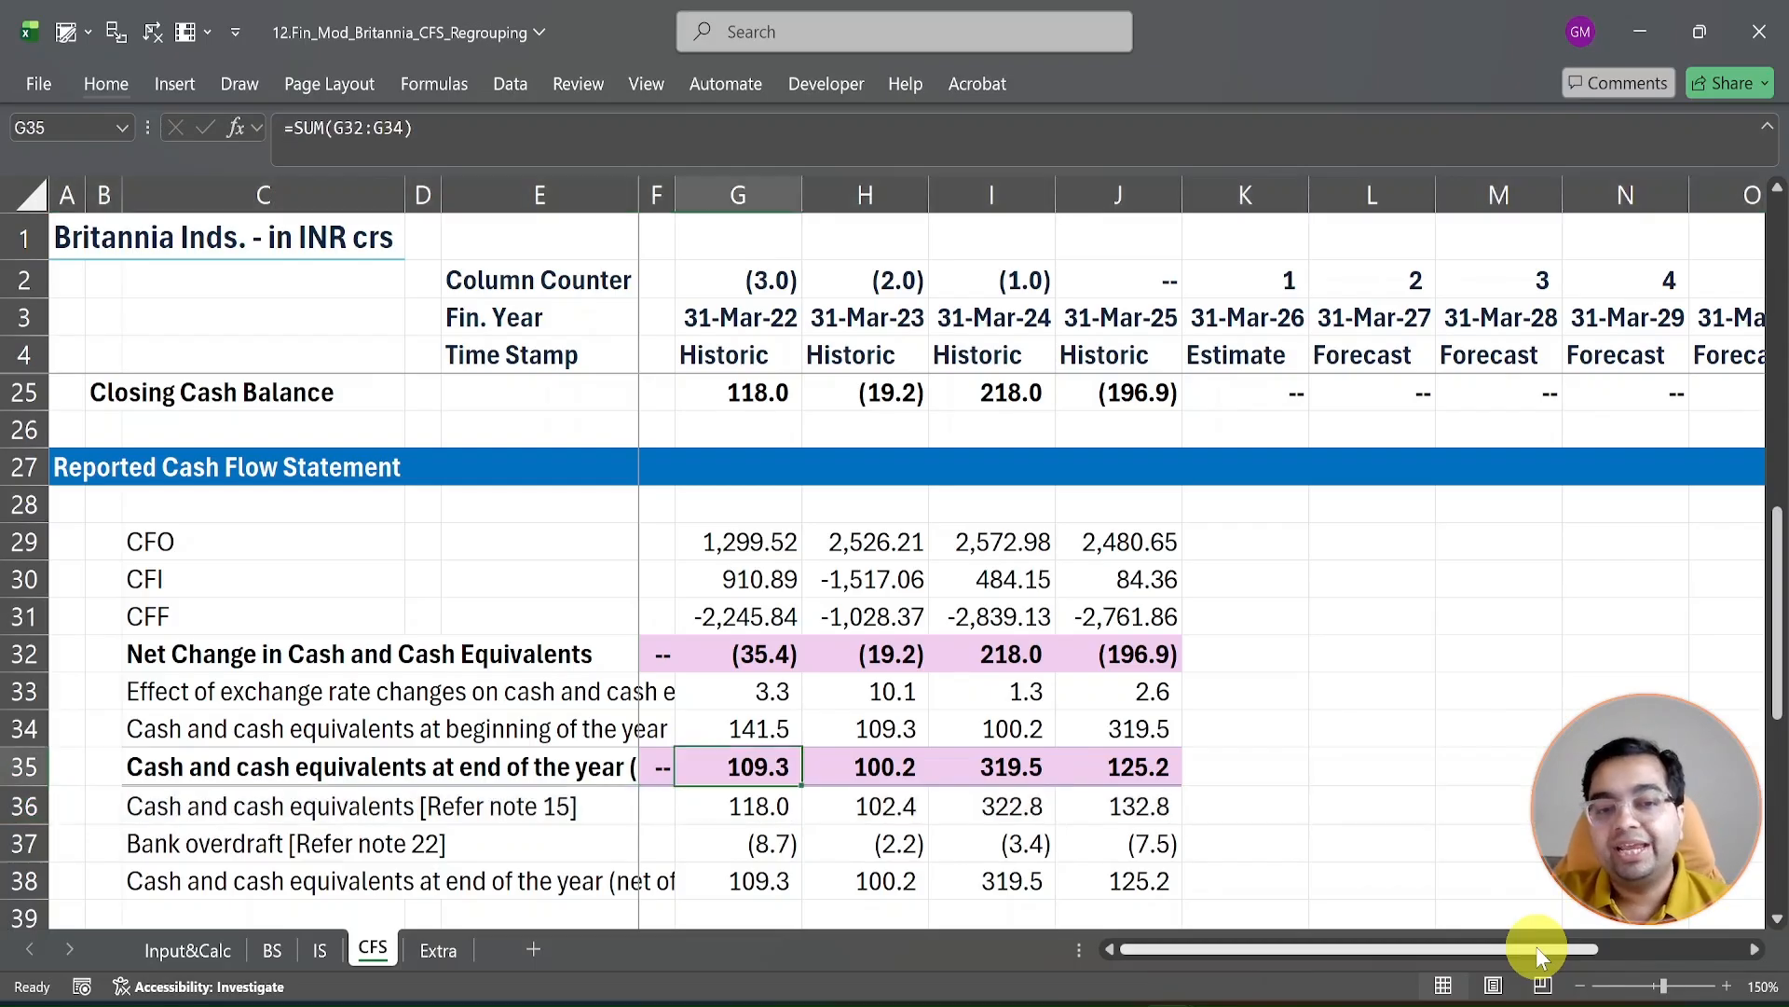
key(Up)
key(Up)
key(Up)
key(Up)
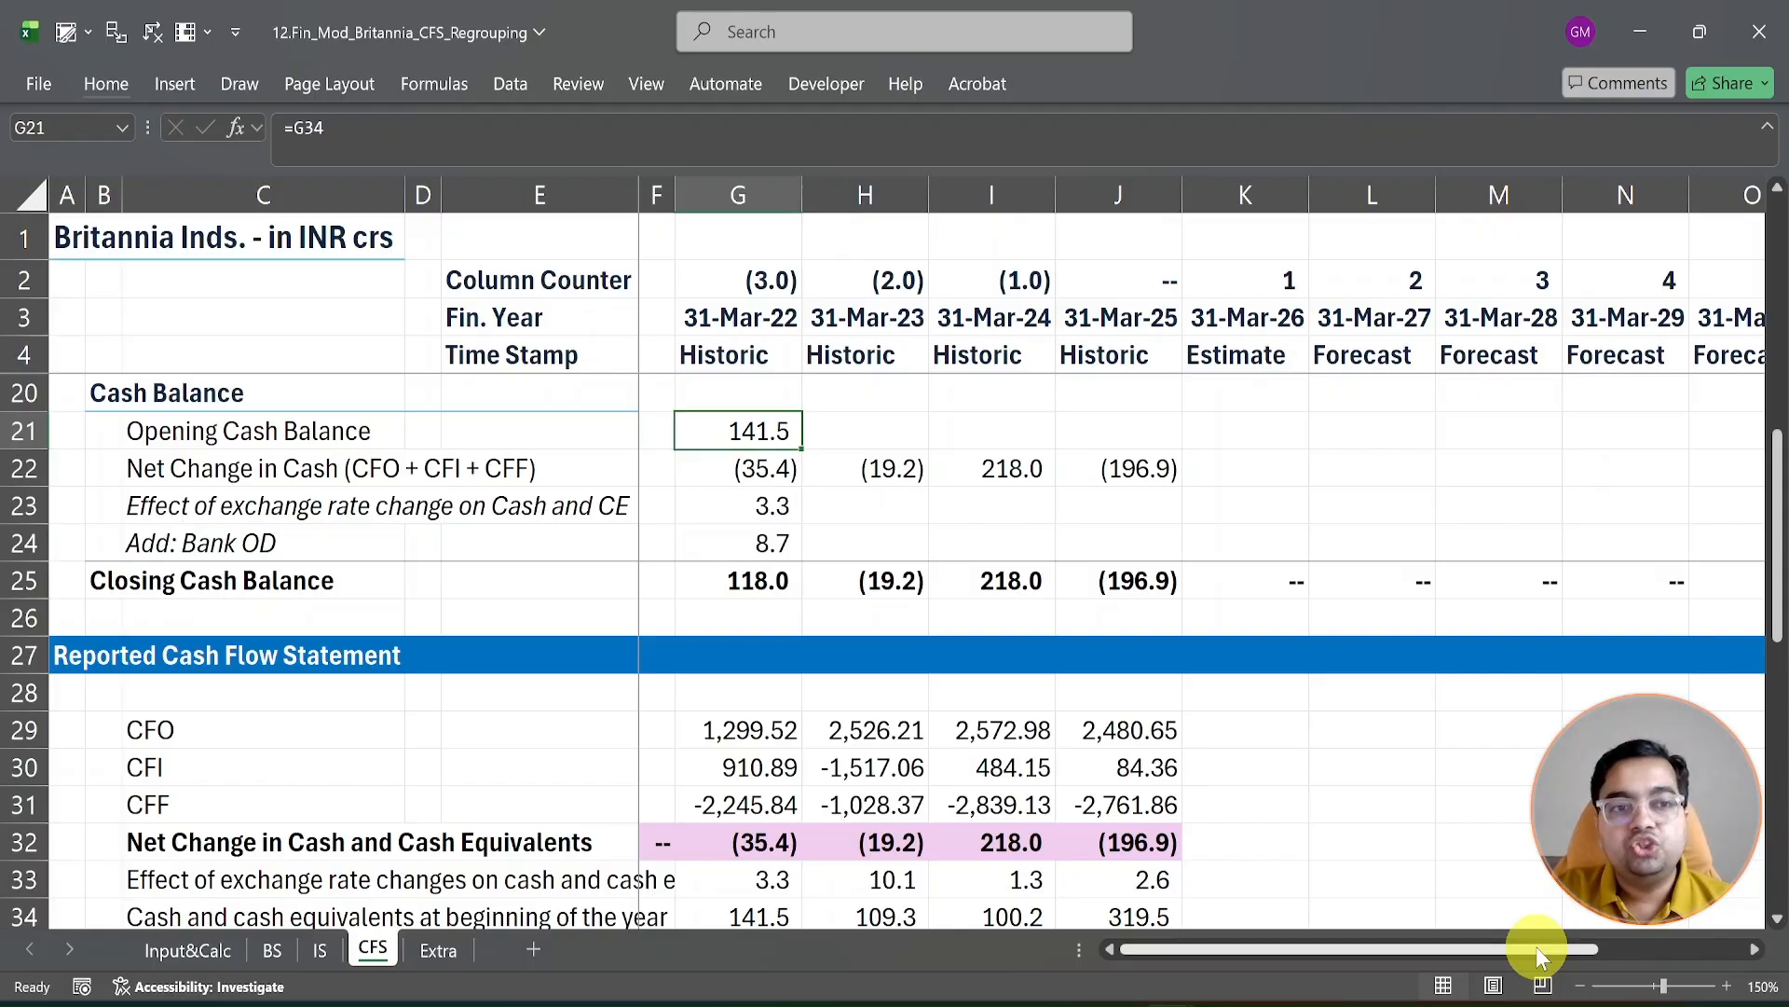
key(shift+Right)
key(shift+Right)
key(shift+Right)
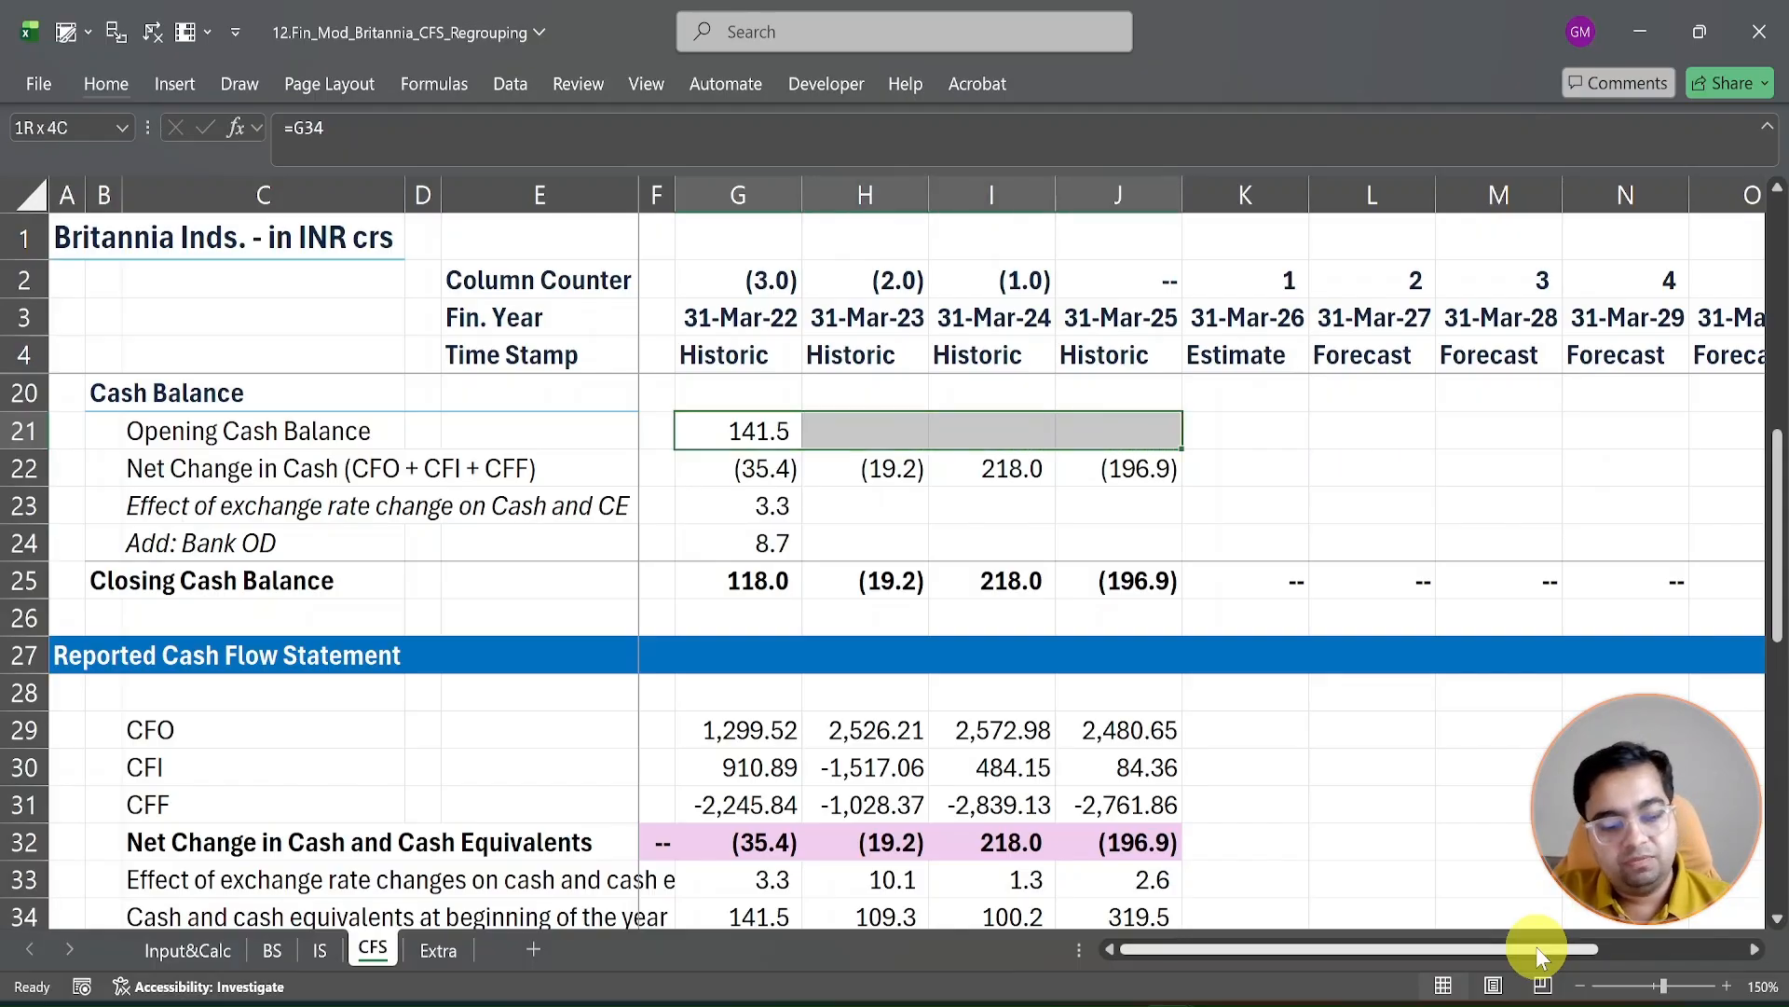
key(ctrl+r)
Step: Fill the exchange rate effect and Bank OD formulas in G23:G24 across to column J
key(Down)
key(Down)
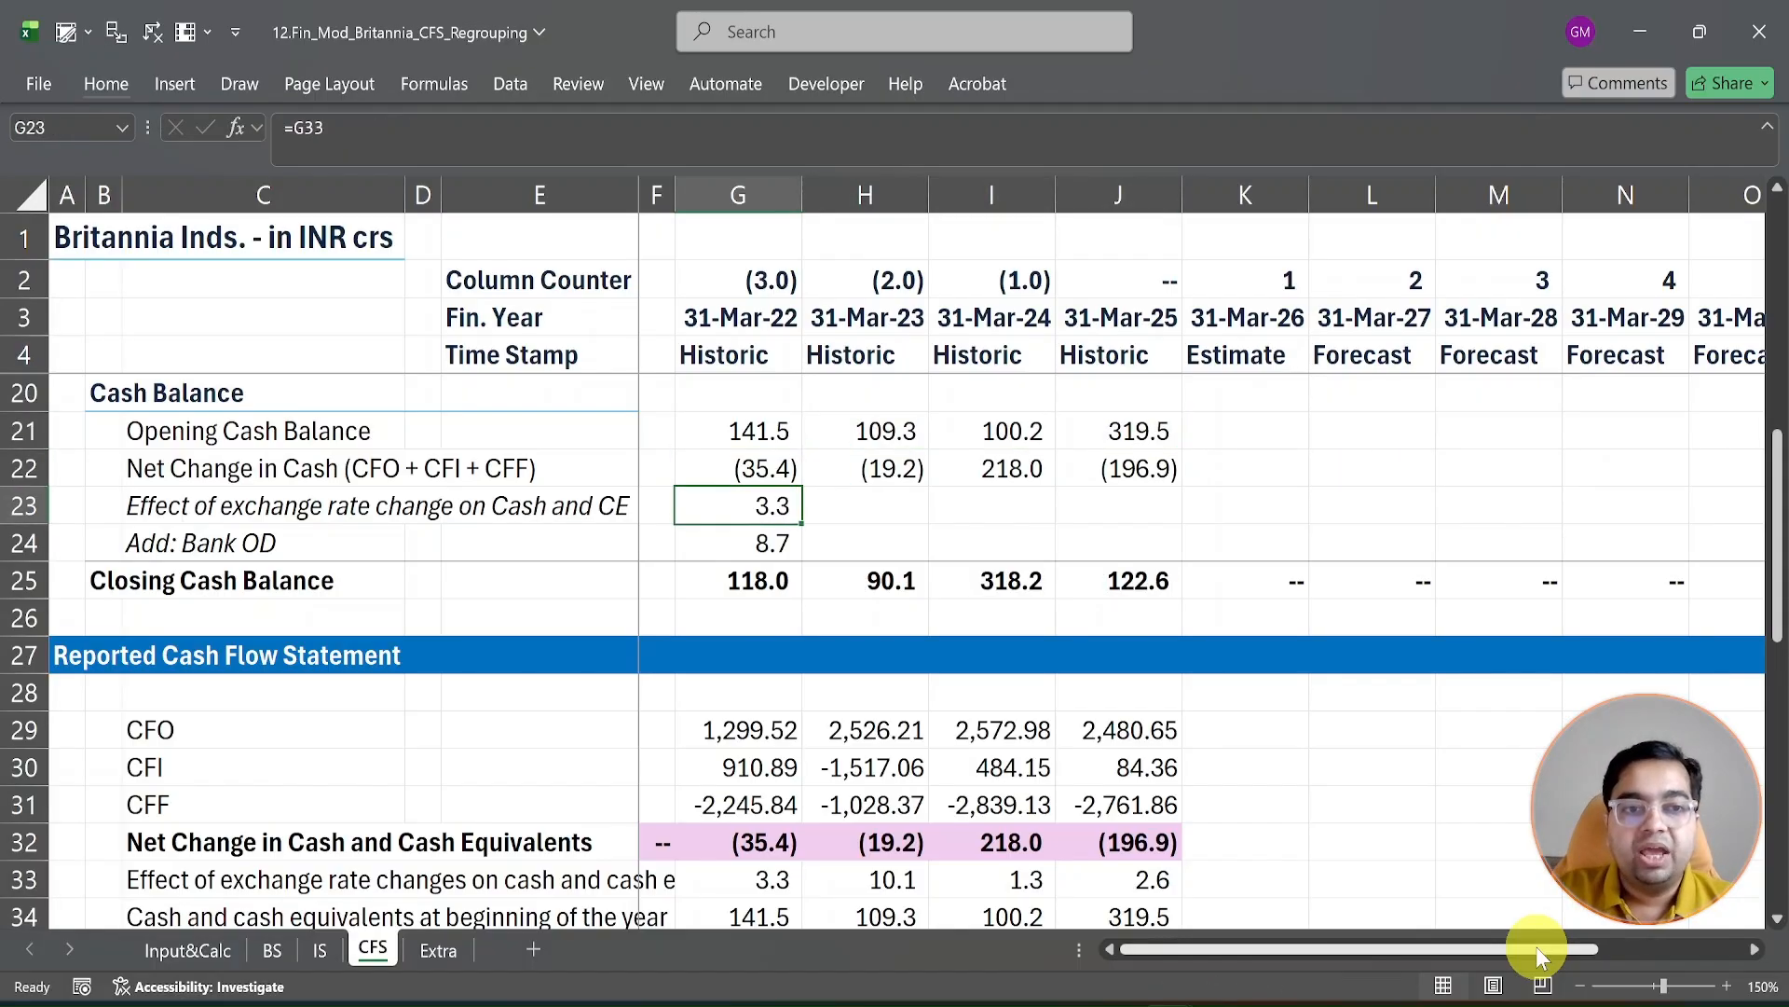
key(shift+Right)
key(shift+Right)
key(shift+Right)
key(shift+Down)
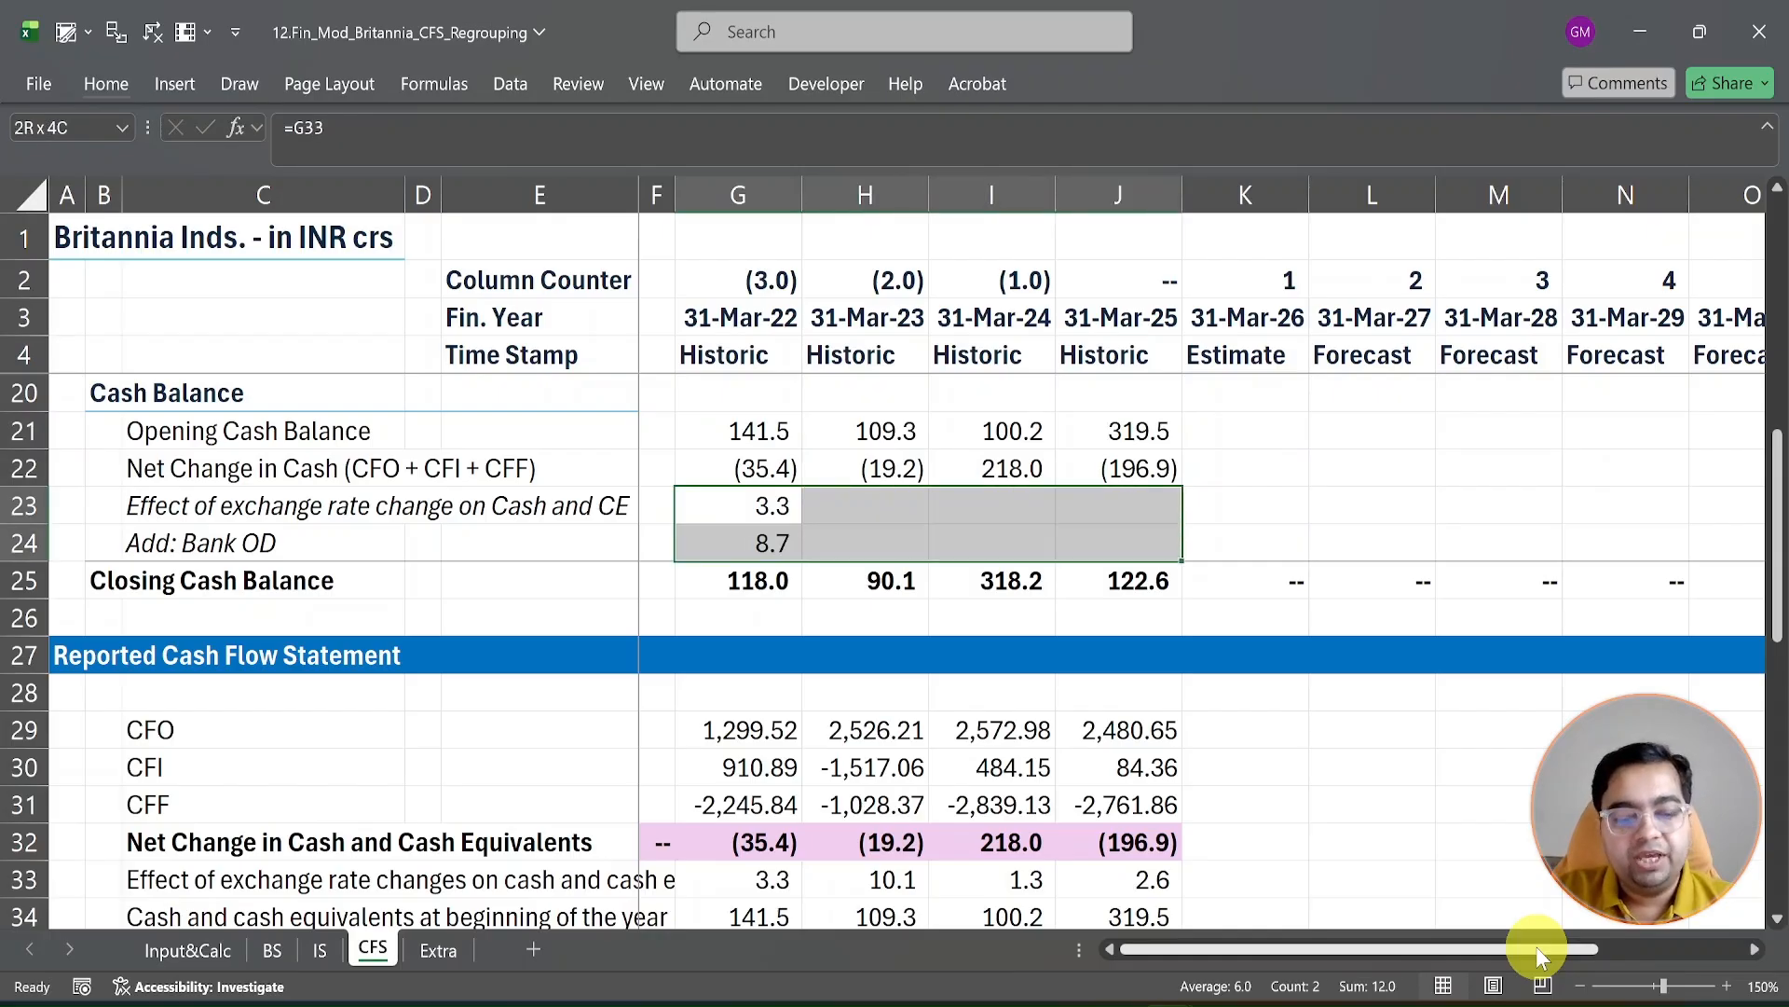
key(ctrl+r)
key(Down)
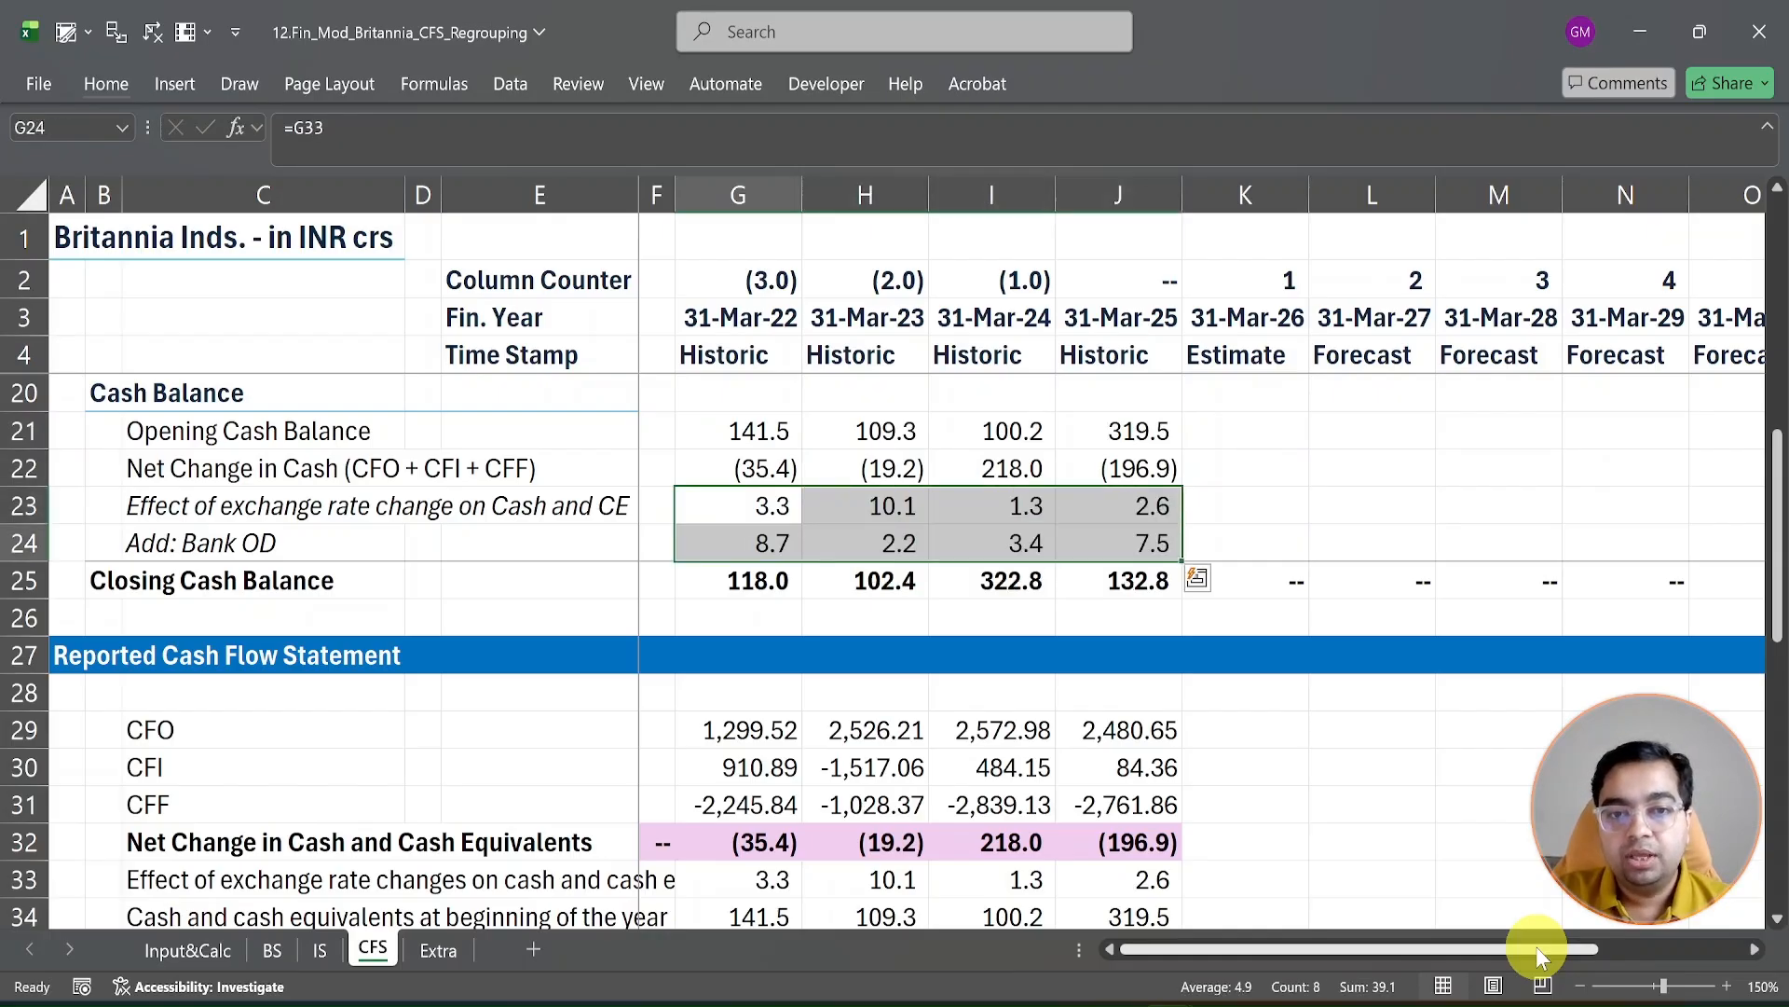
Step: Check the Closing Cash Balance formulas from G25 to J25 and save the workbook
key(Down)
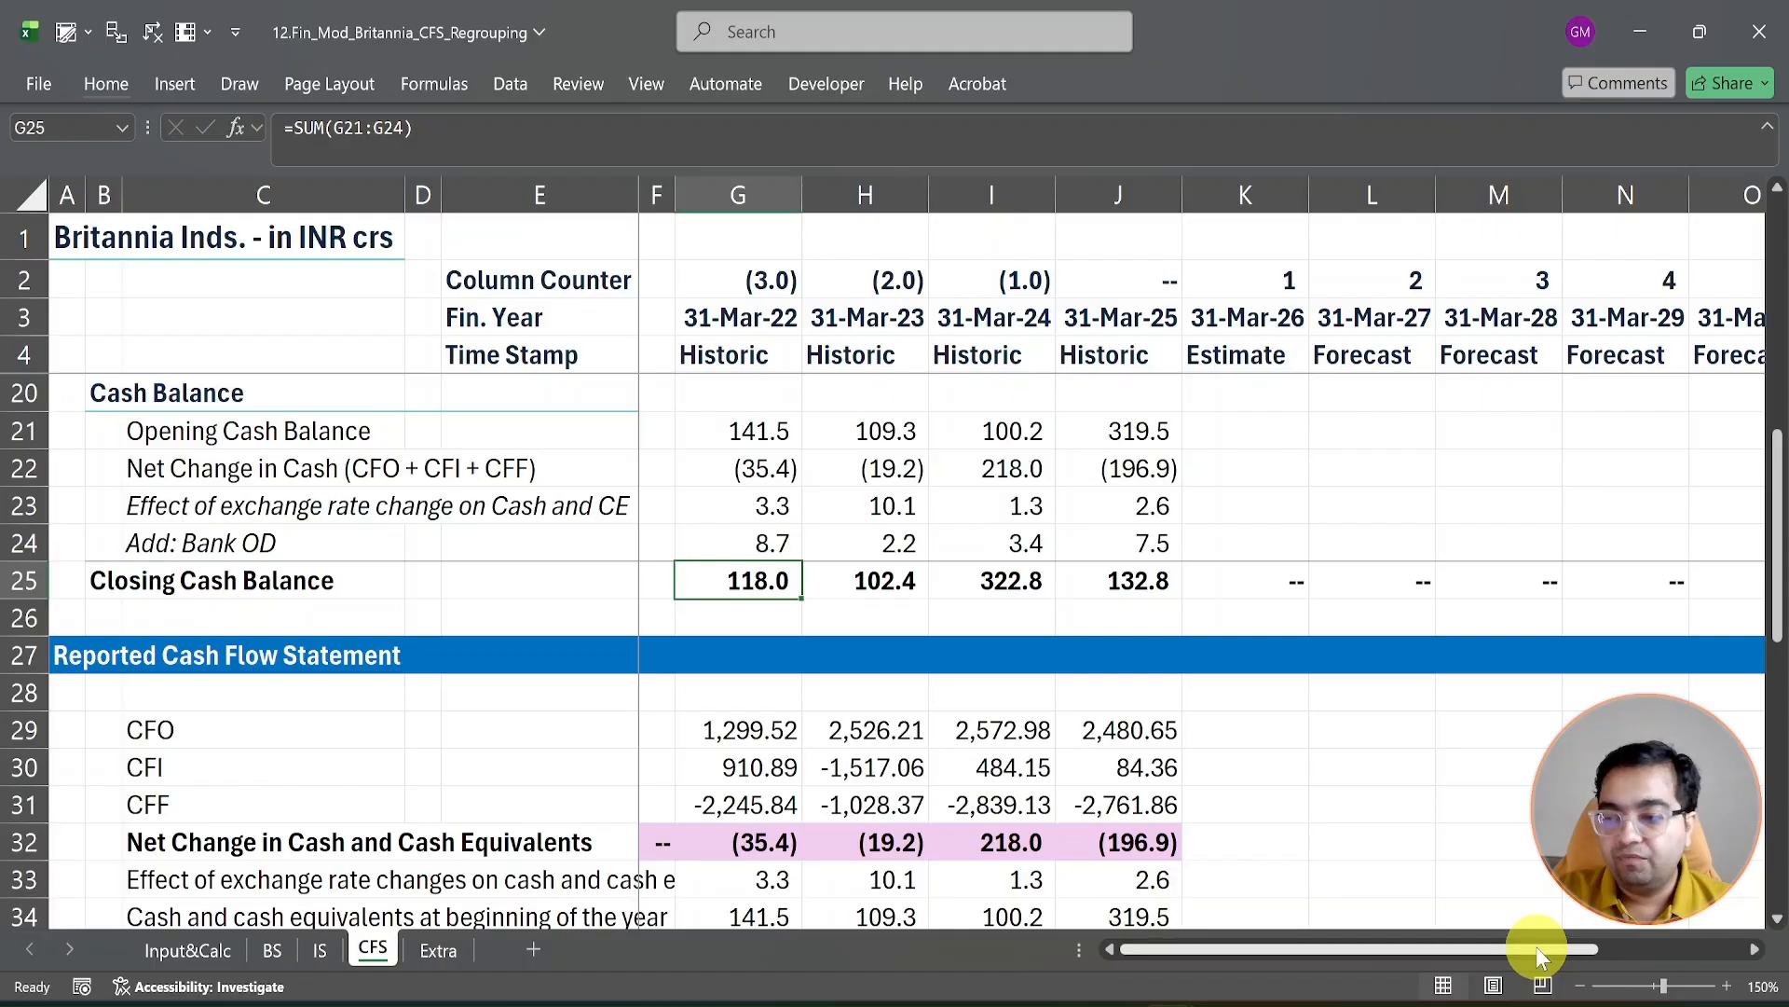
key(Right)
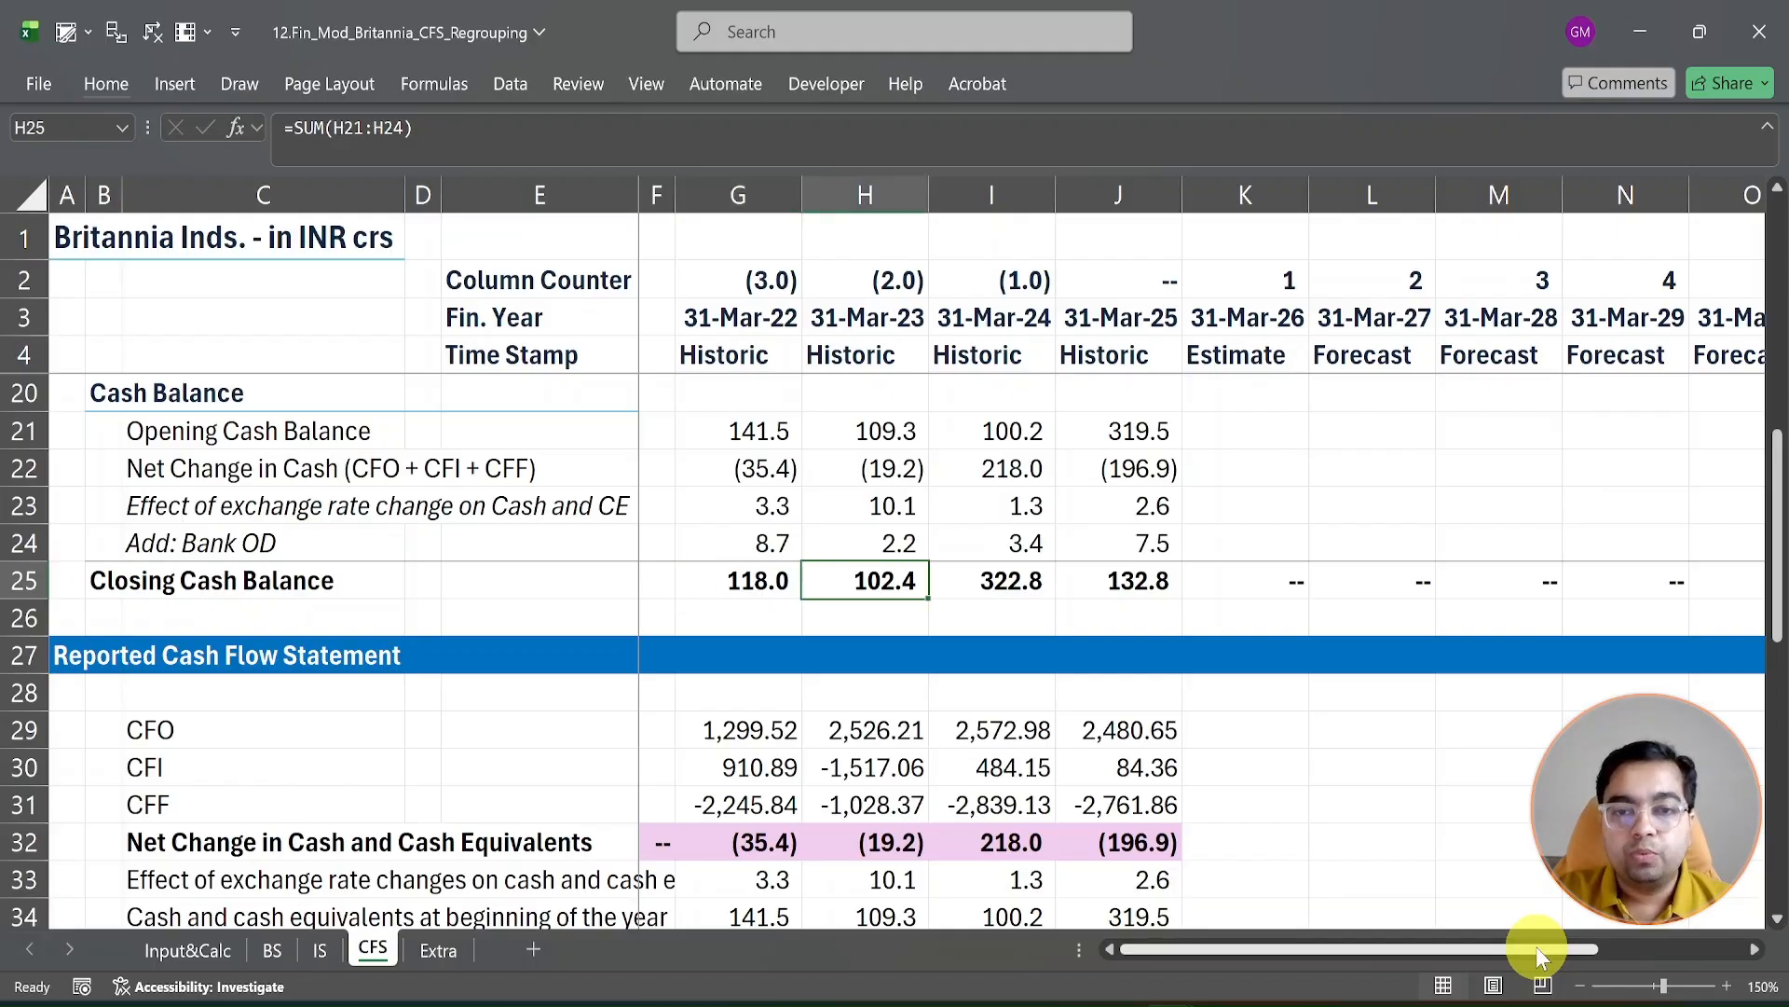
key(Right)
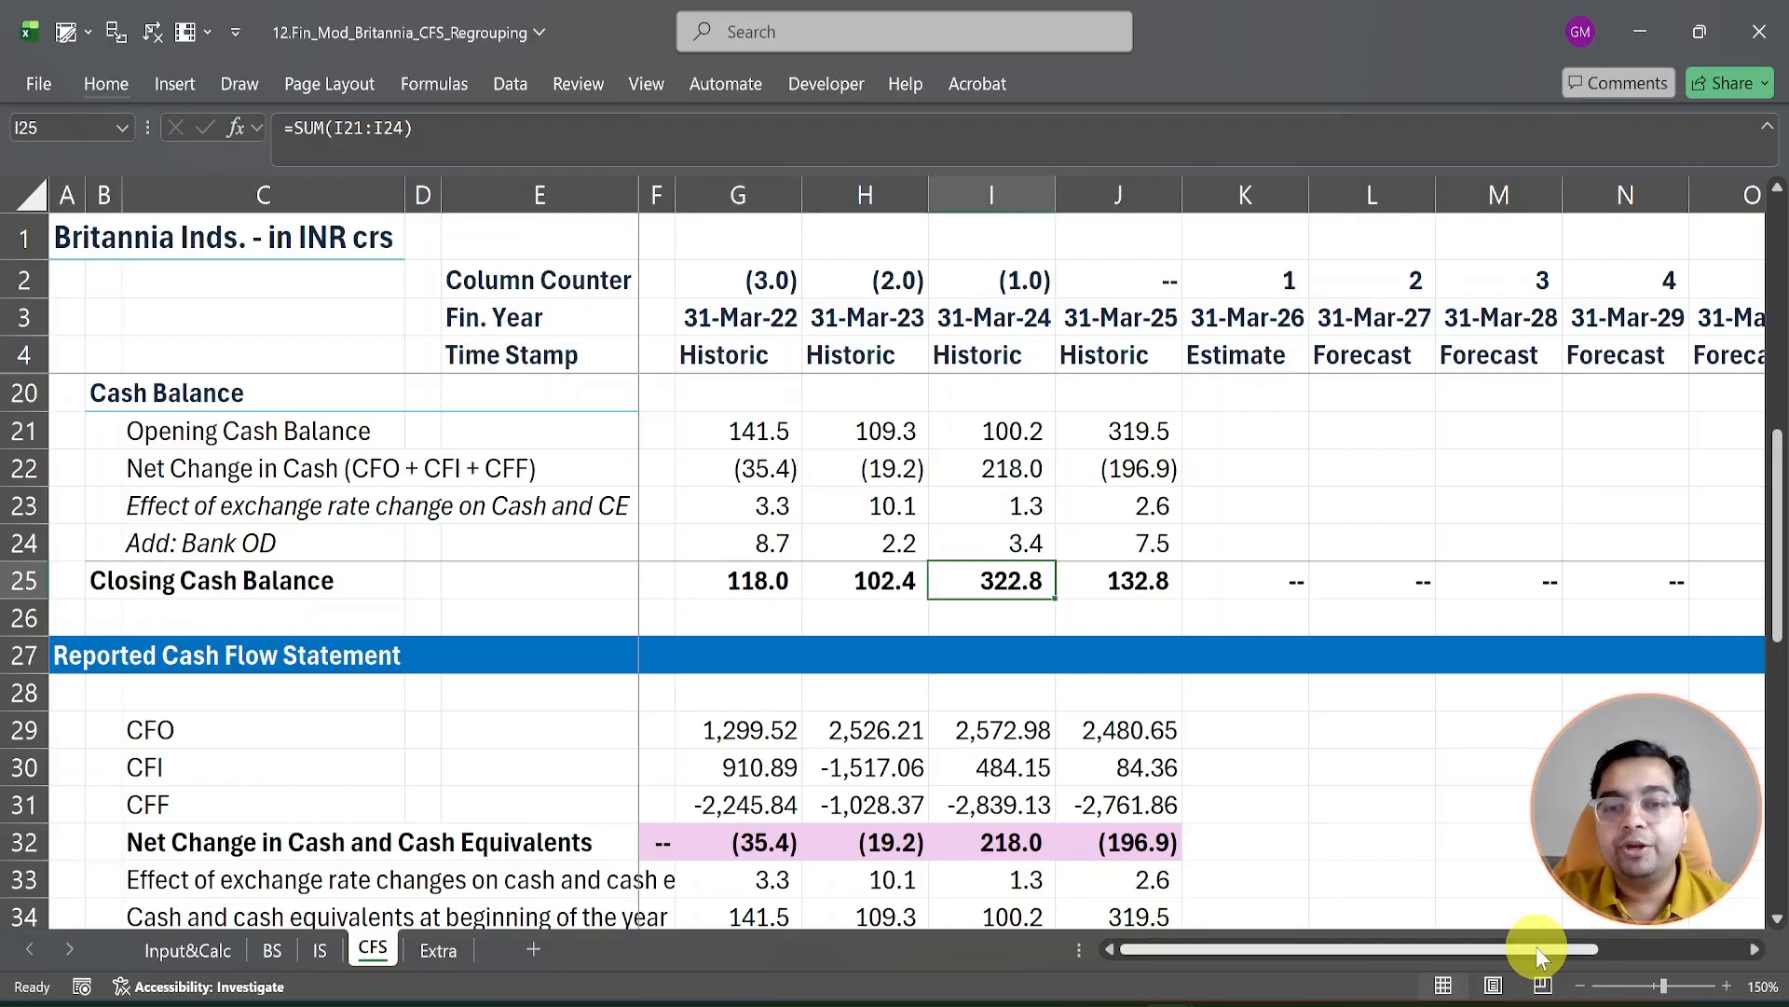
key(Right)
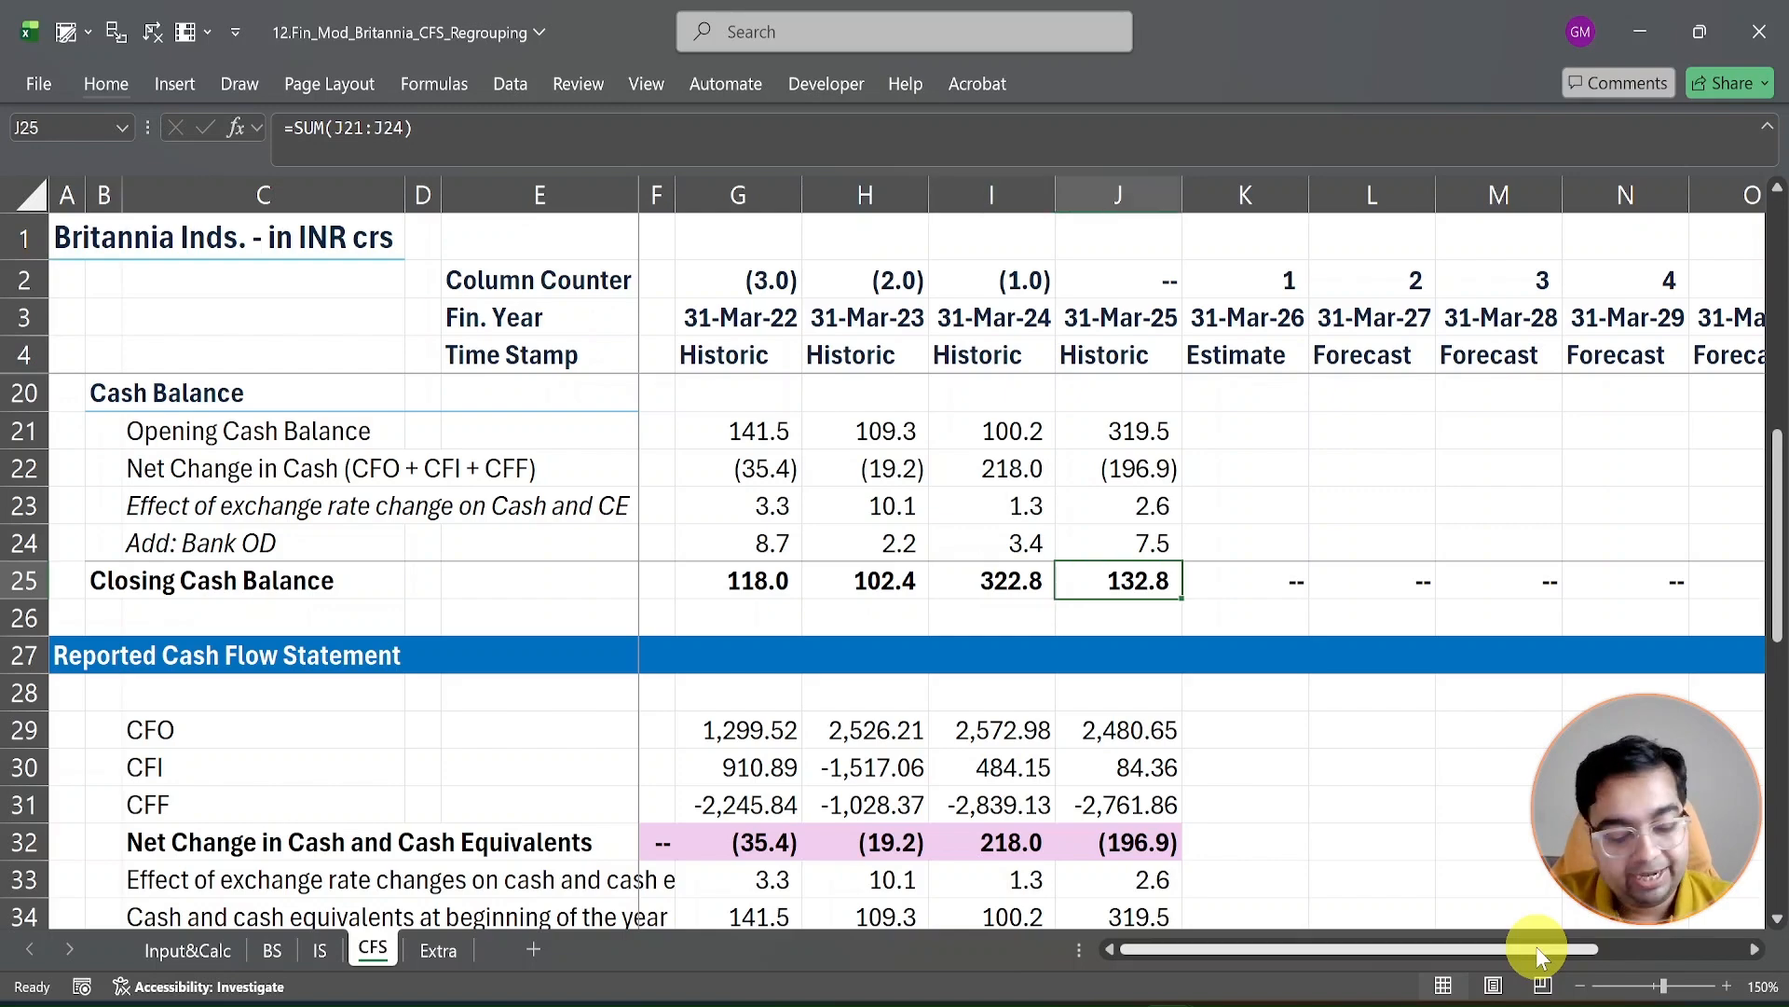
key(ctrl+s)
key(Left)
key(Left)
key(Left)
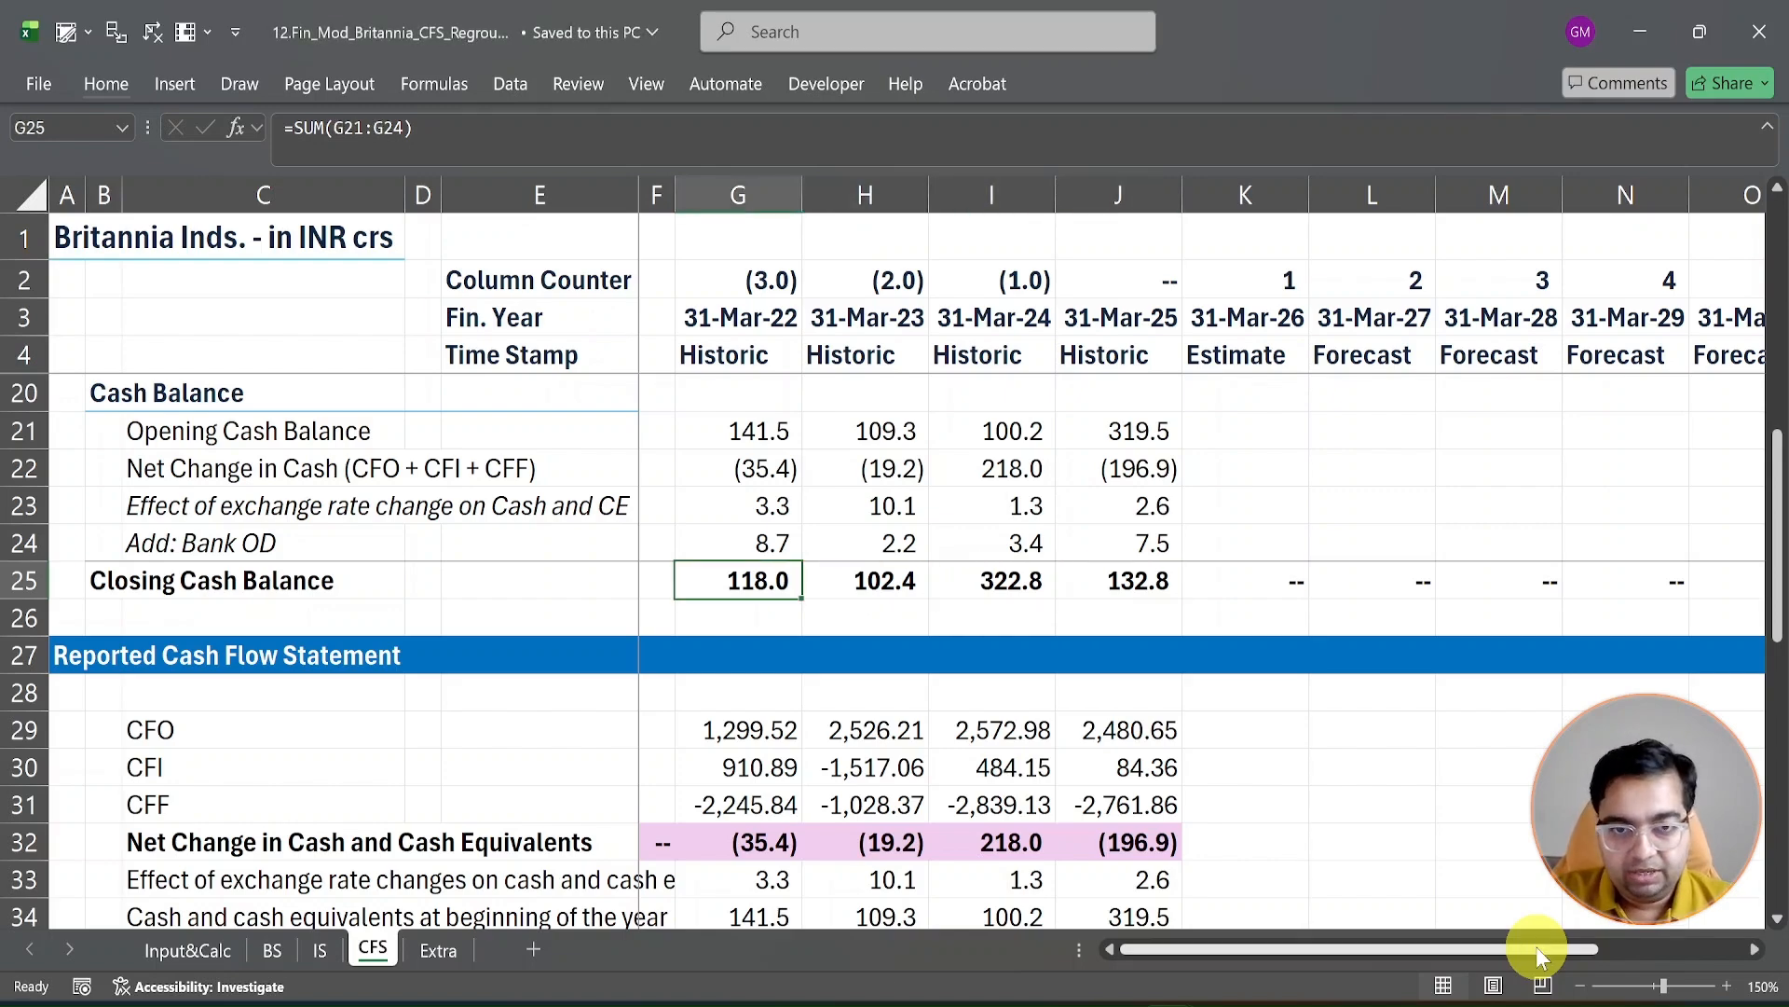
Step: Select the historic Closing Cash Balances in G25:J25 to review their values
key(ctrl+shift+Right)
key(Left)
key(Right)
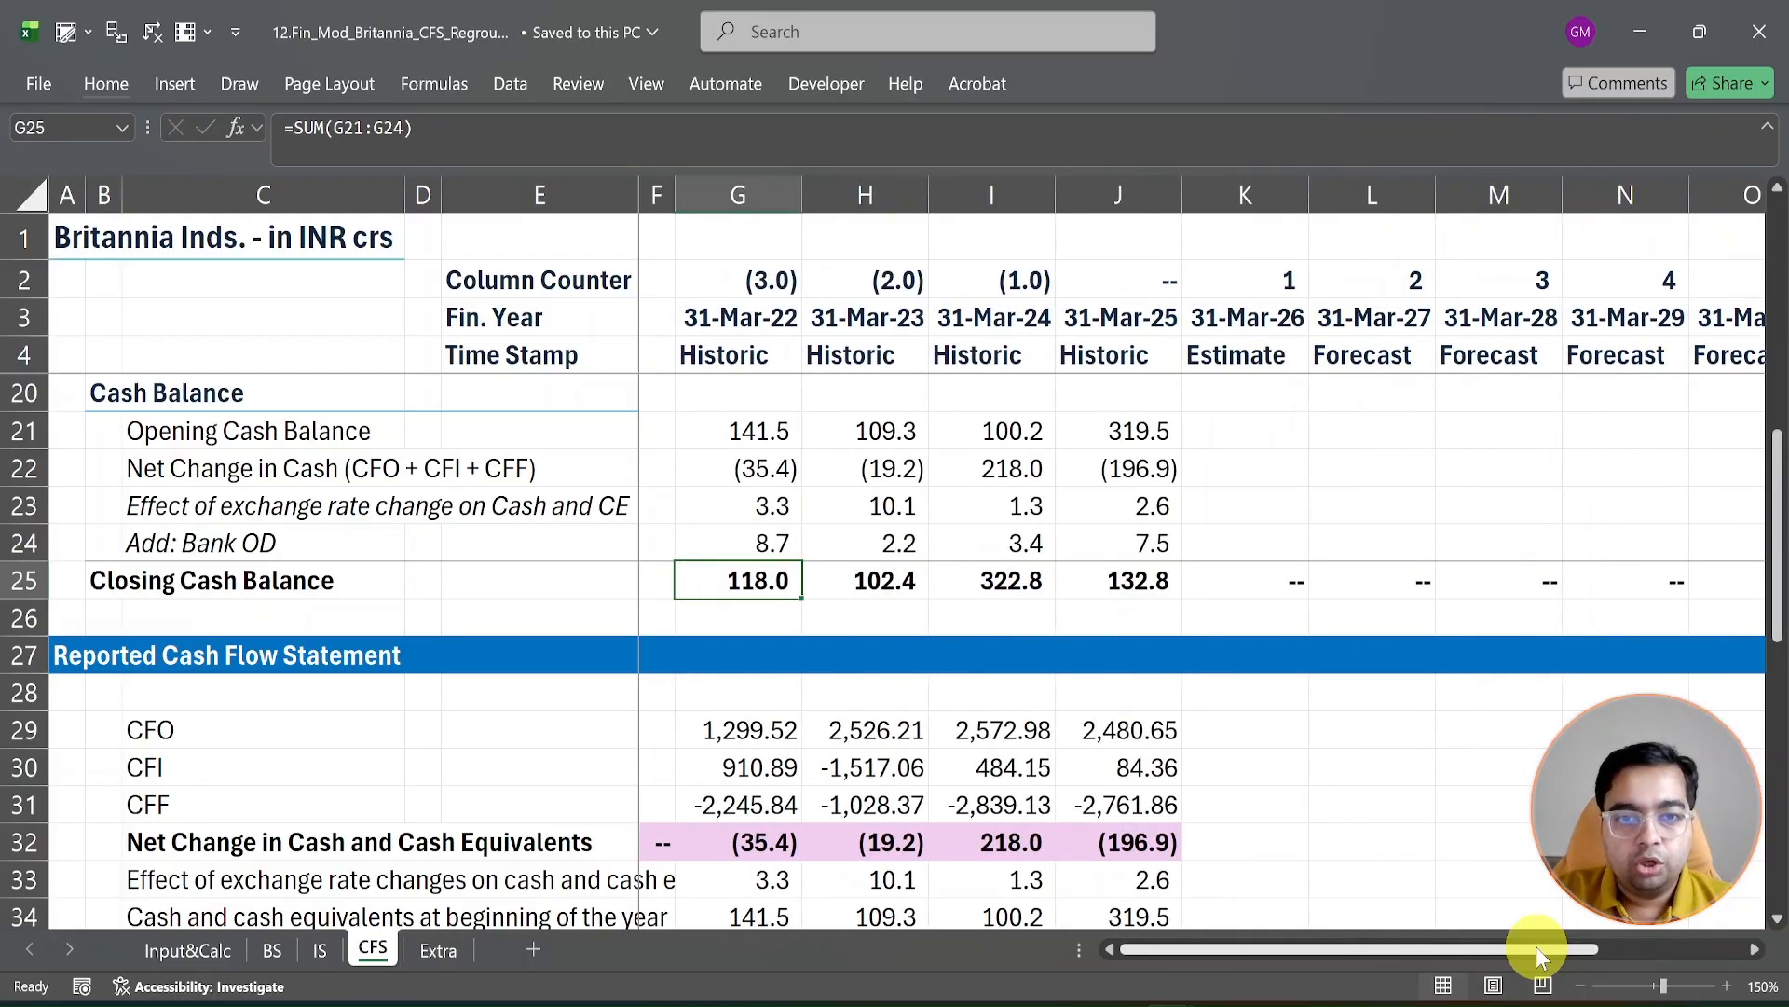
key(shift+Right)
key(shift+Right)
key(shift+Right)
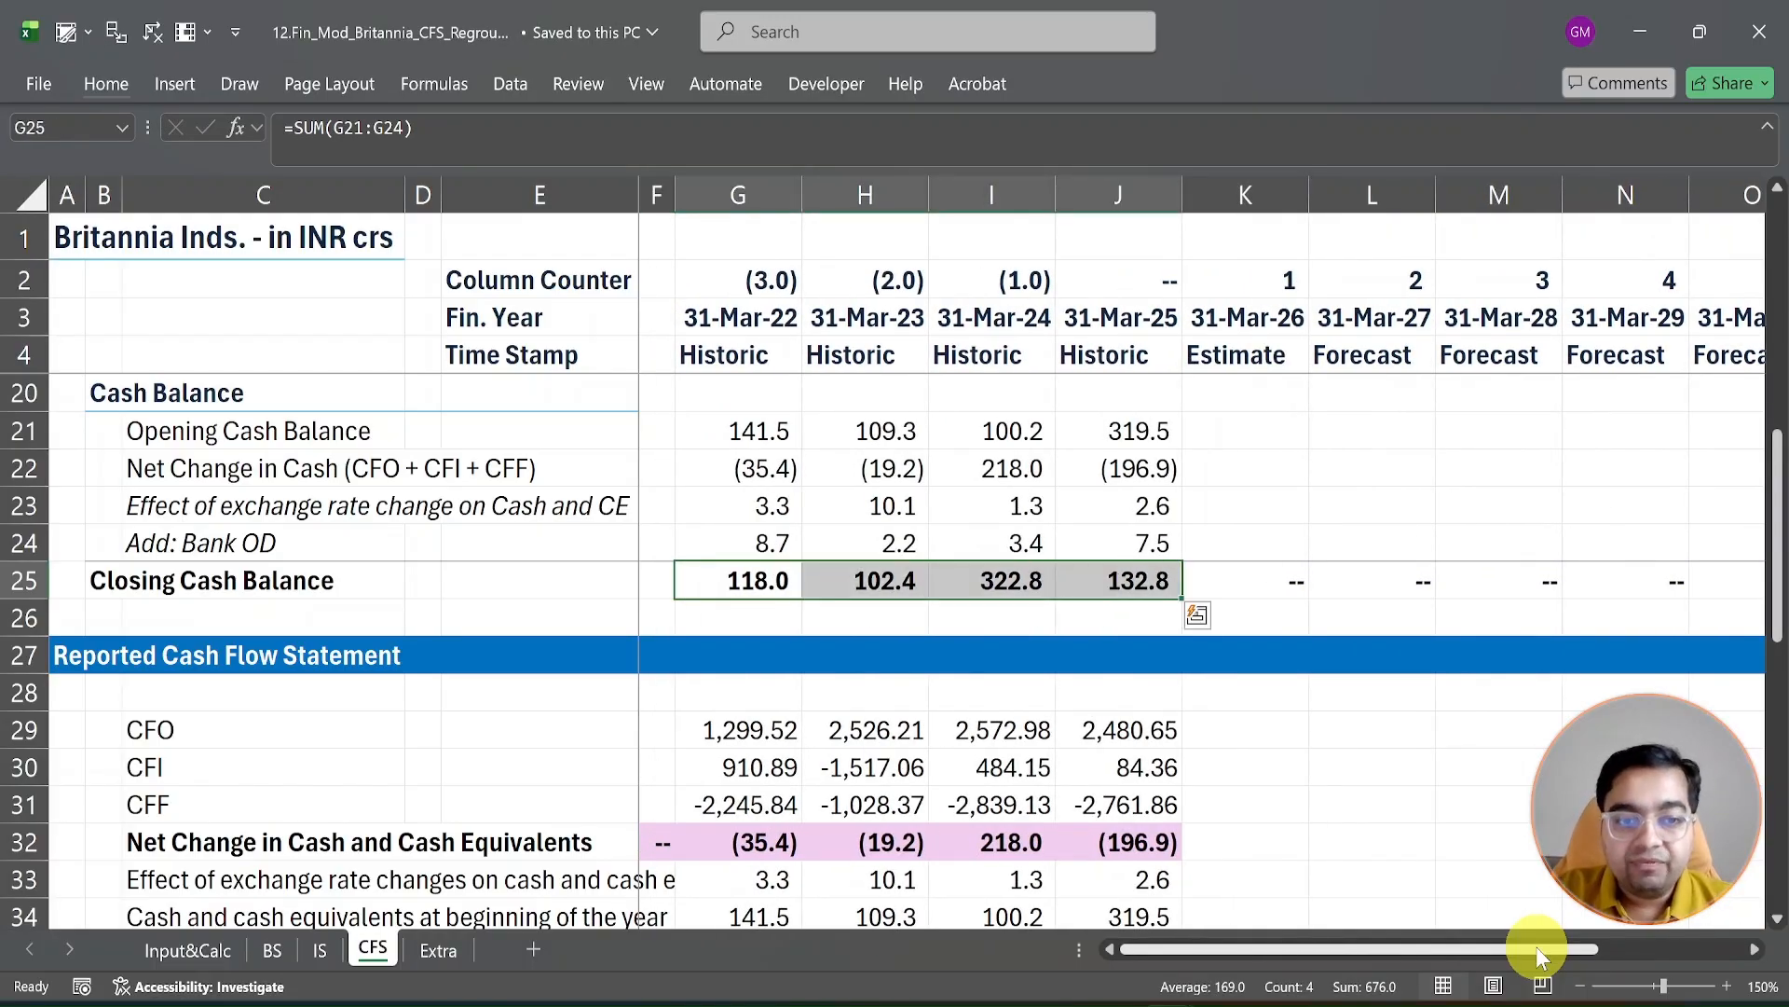
Step: Examine the Cash & Cash Equivalents in G6:J6 of the BS sheet against the cash flow statement's closing balances
key(ctrl+Page_Up)
key(ctrl+Page_Up)
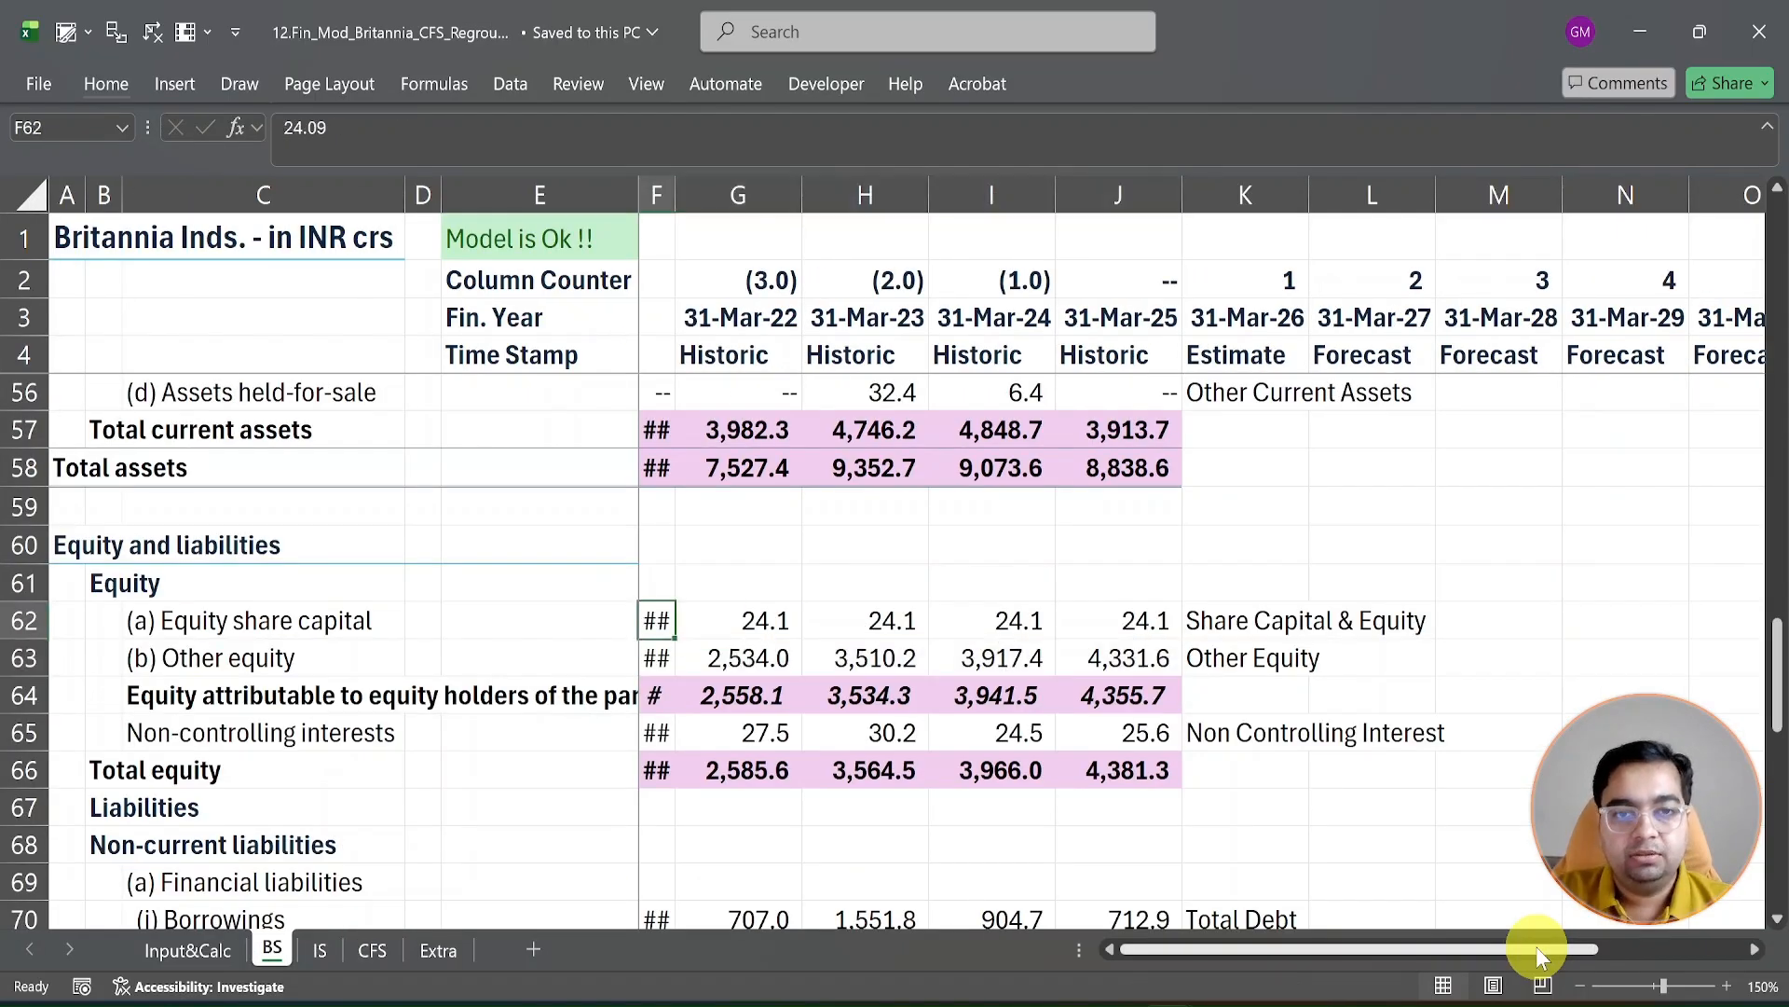
key(Up)
key(Up)
key(Up)
key(Up)
key(Up)
key(Up)
key(Up)
key(Up)
key(Up)
key(Up)
key(Up)
key(Up)
key(Up)
key(Up)
key(Up)
key(Up)
key(Up)
key(Up)
key(Up)
key(Up)
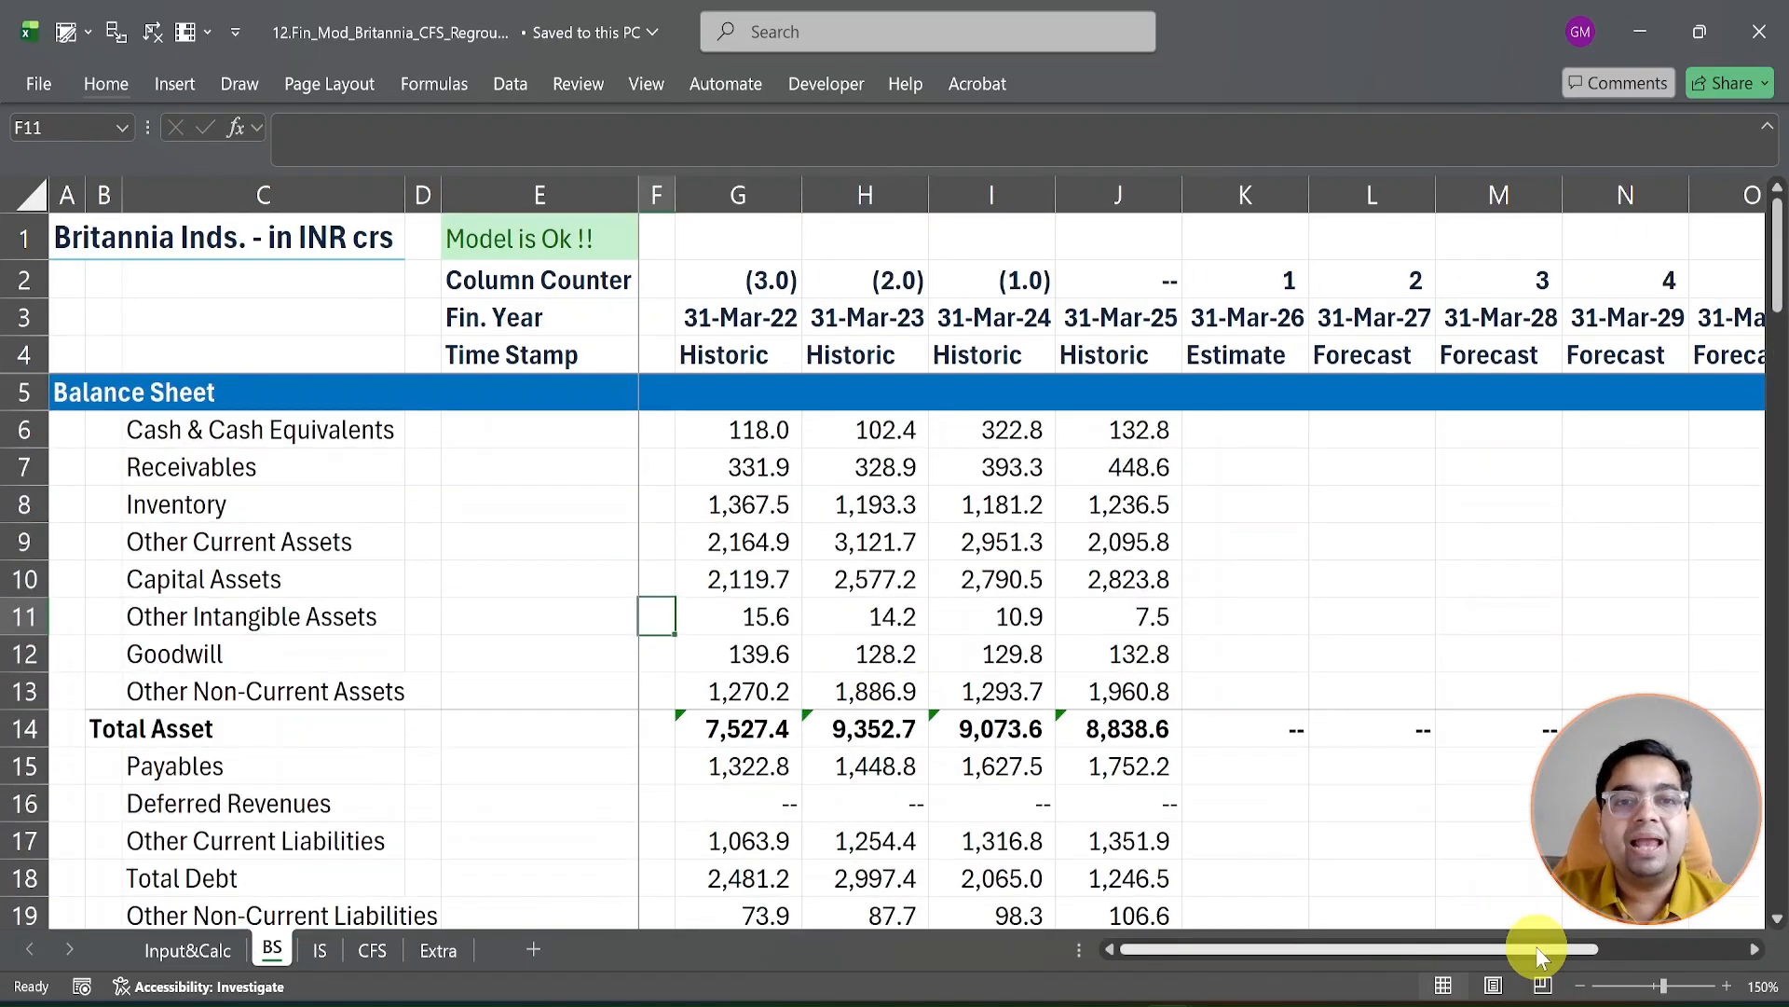
key(Up)
key(Up)
key(Up)
key(shift+space)
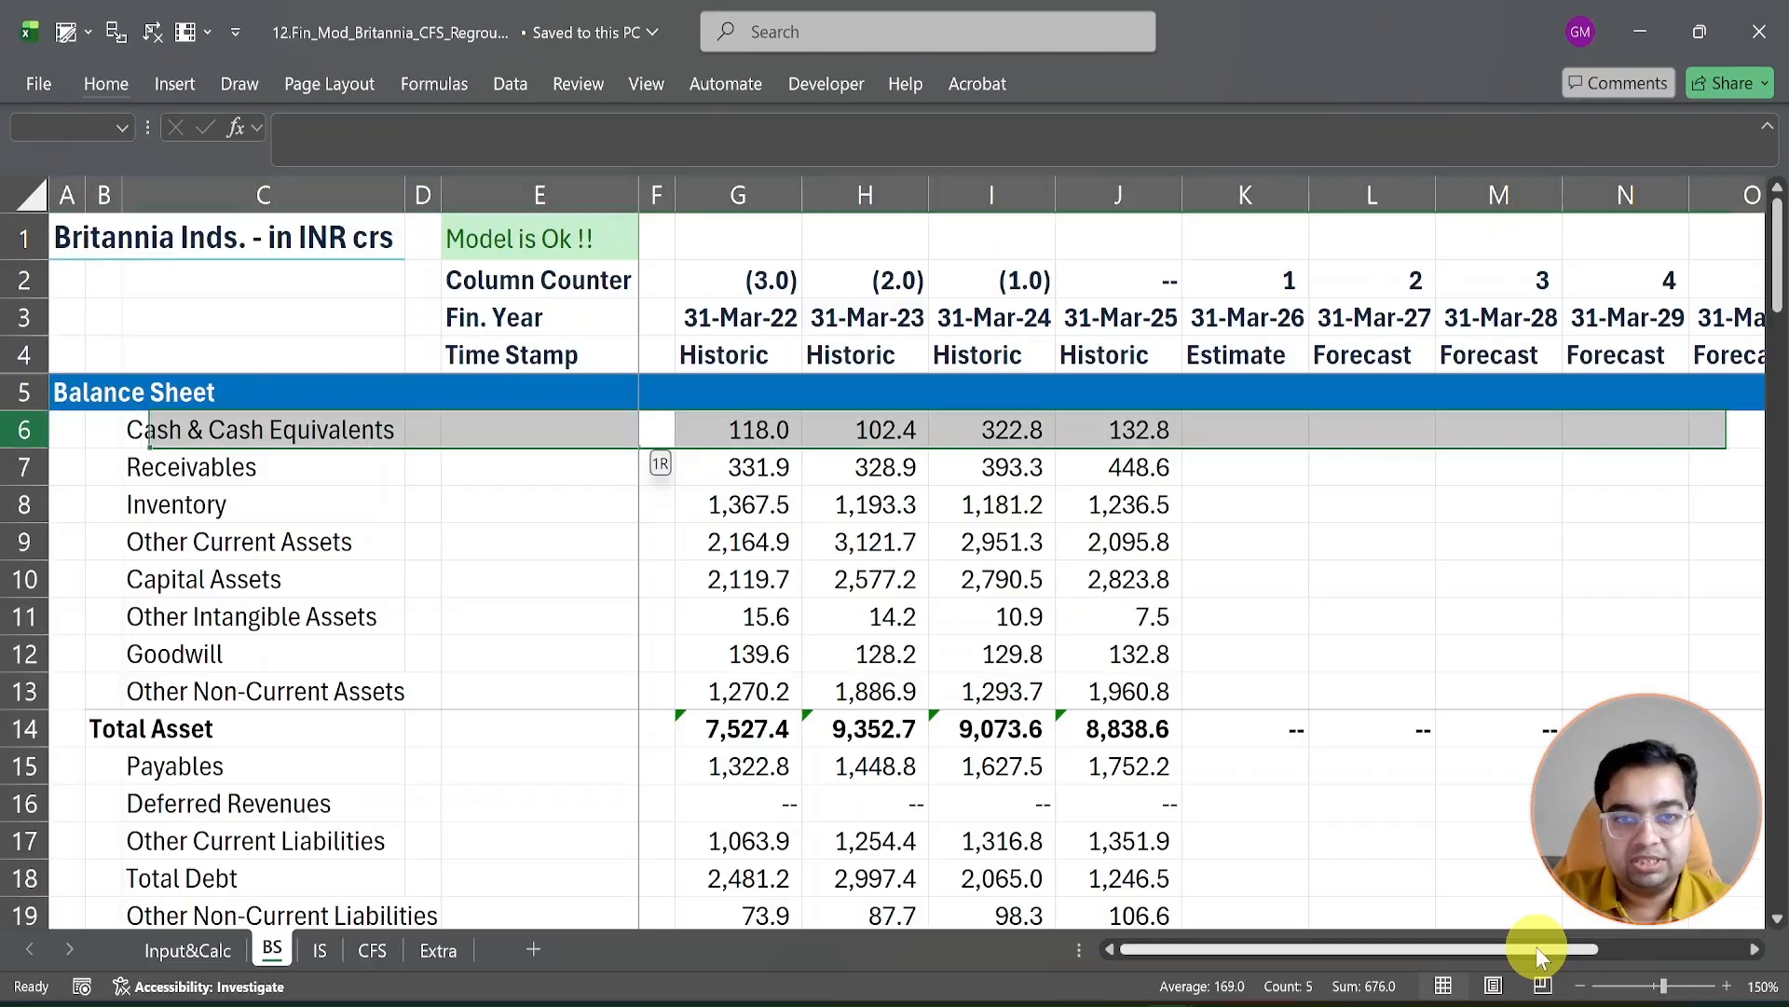
key(Right)
key(ctrl+shift+Right)
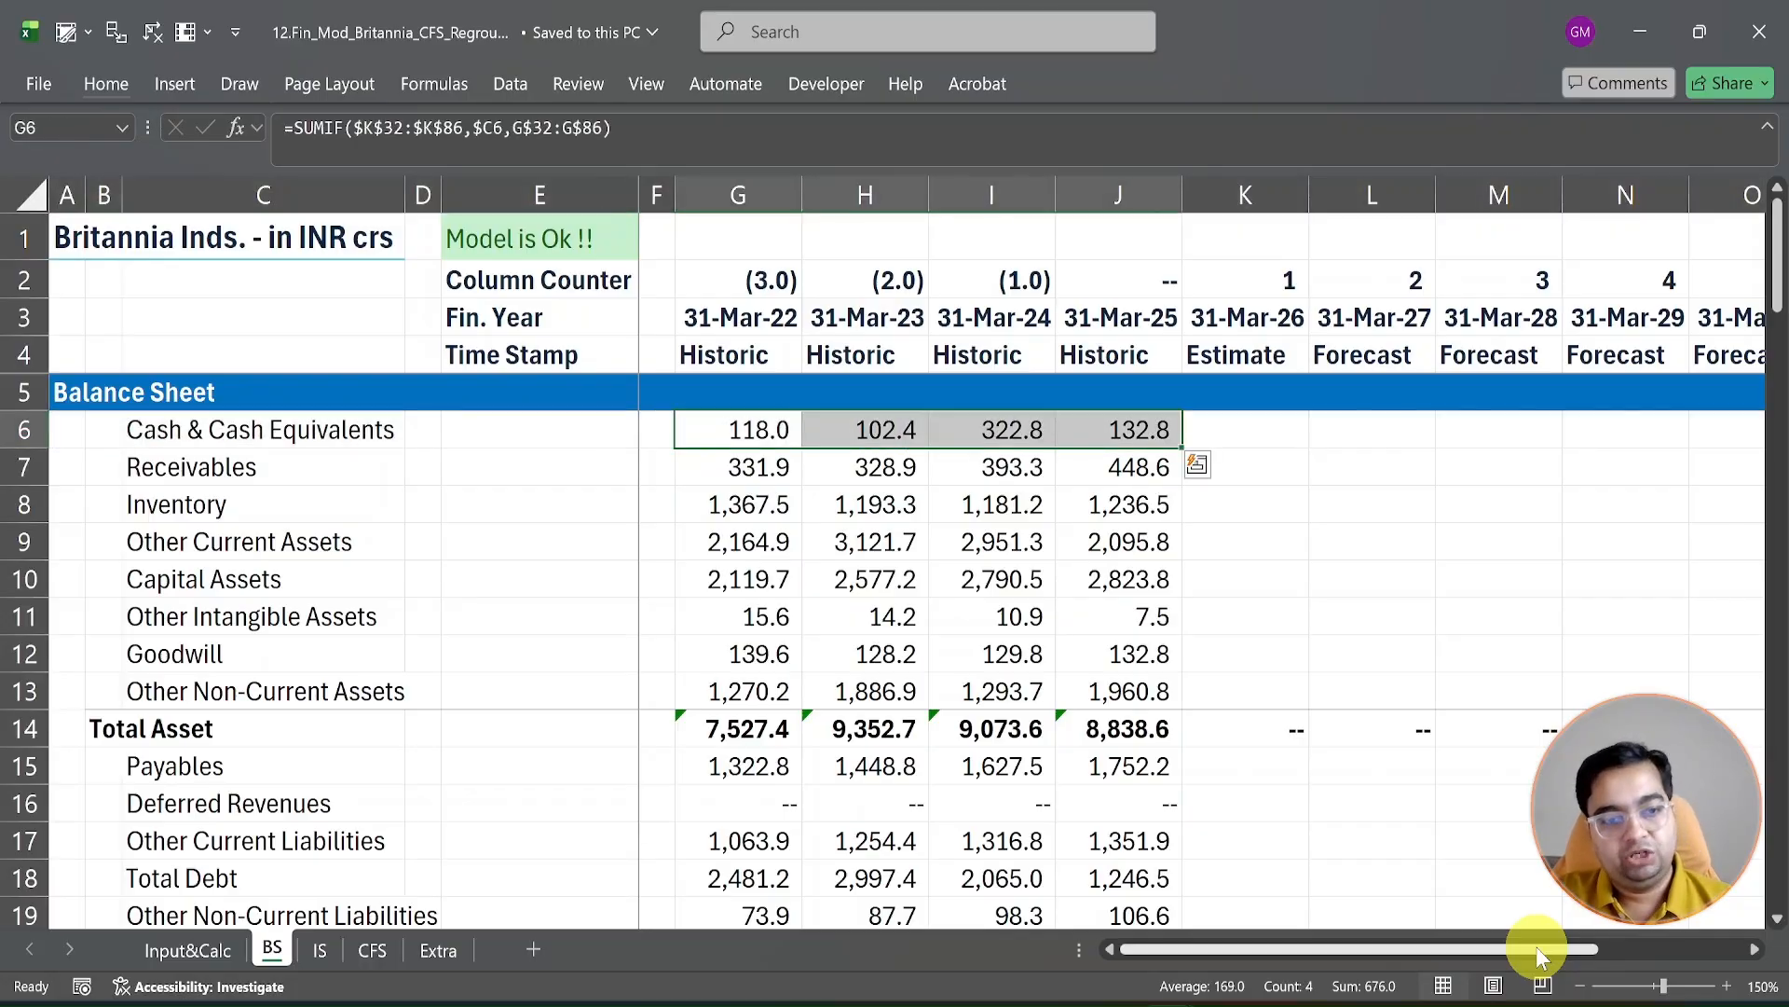
Step: Return to the Closing Cash Balance row on the CFS sheet
key(ctrl+Page_Down)
key(ctrl+Page_Down)
key(ctrl+shift+Left)
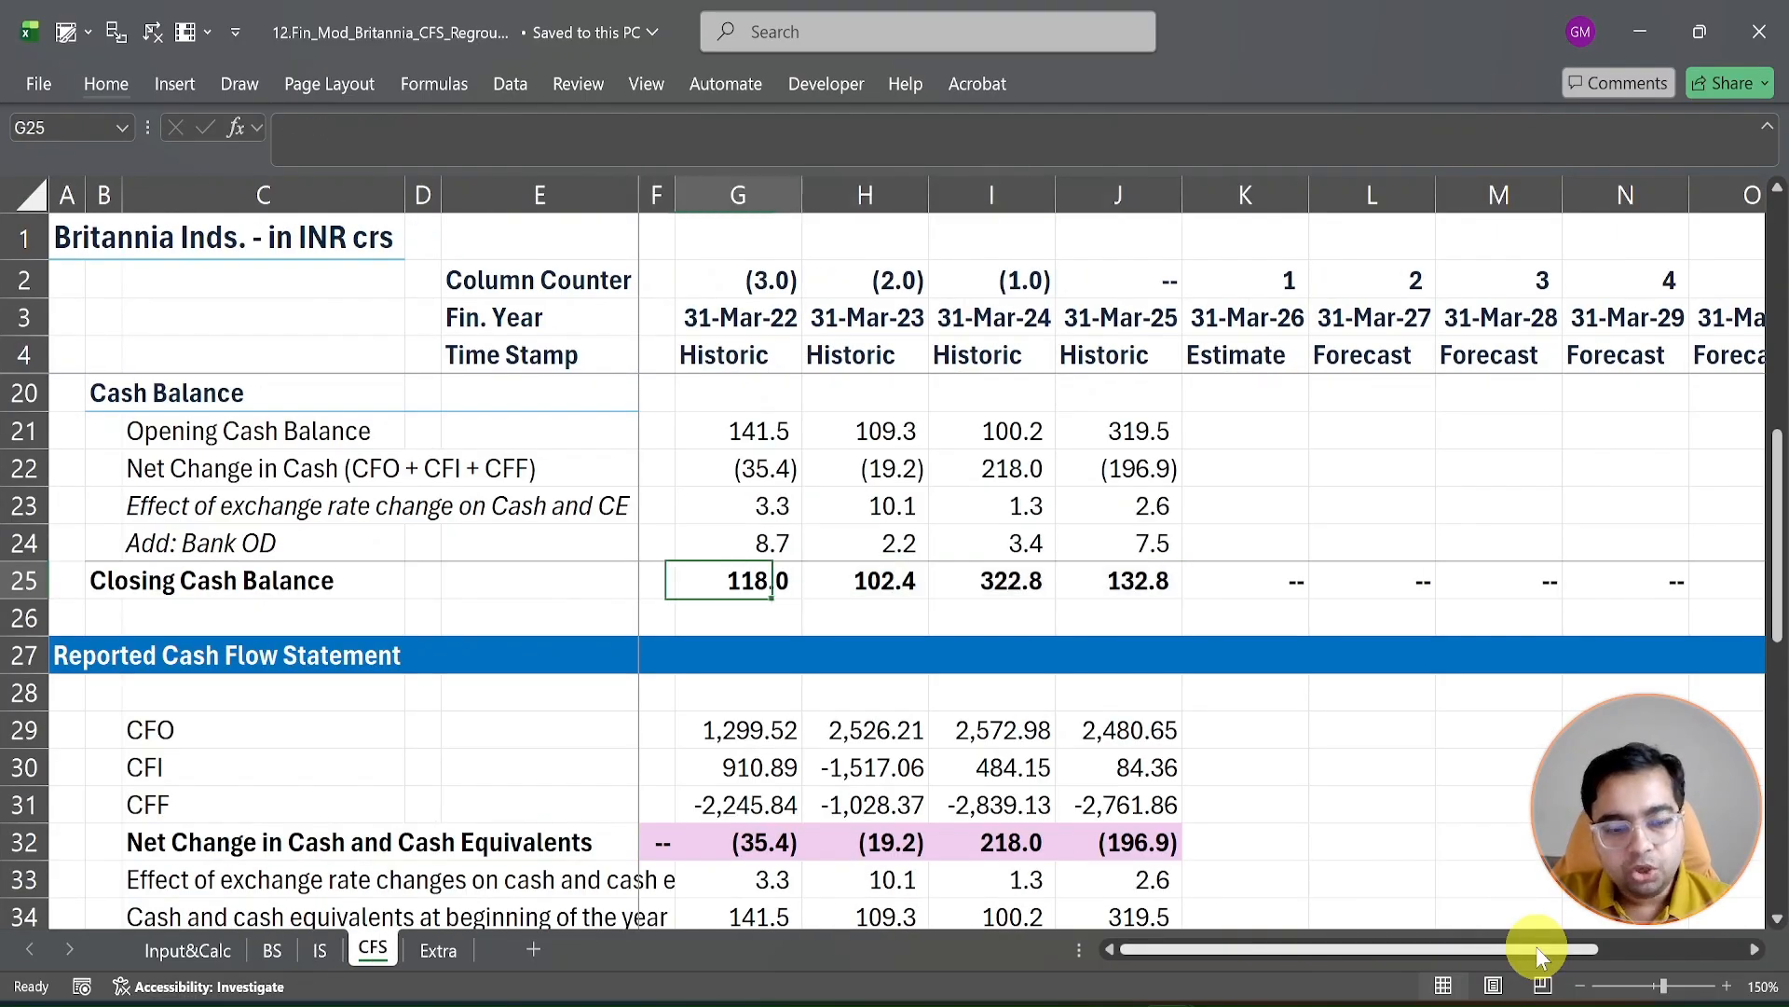